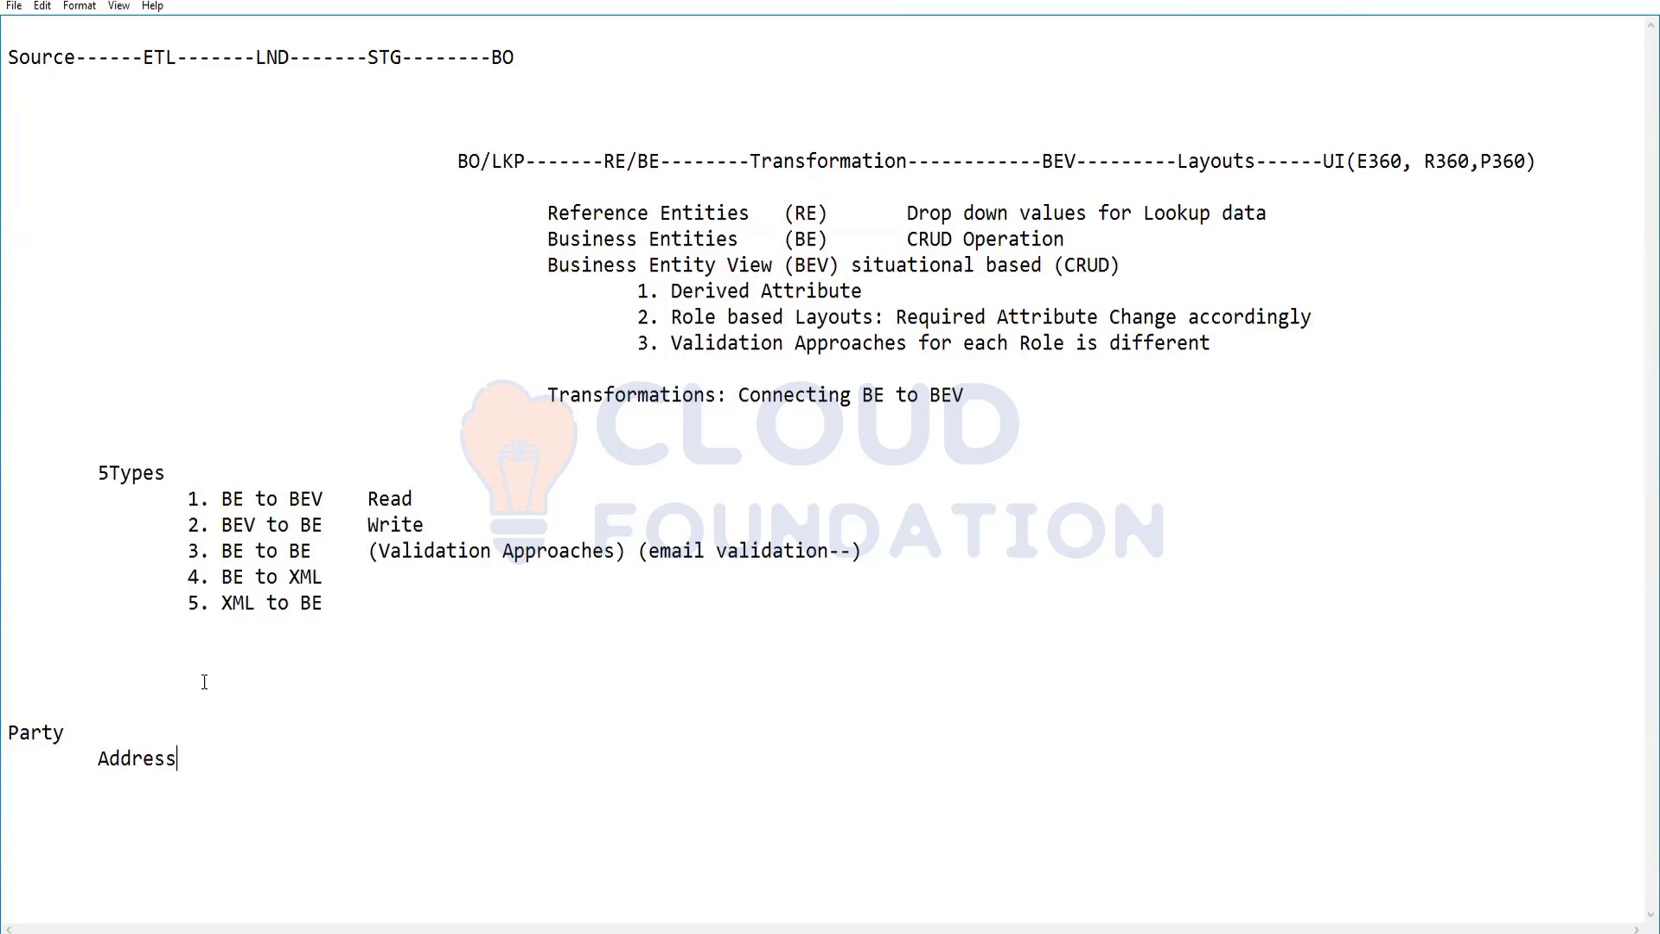
Extend the Party line of the notes with a dashed connector followed by "Person / Organization"
text(------------------------------Person / Organization)
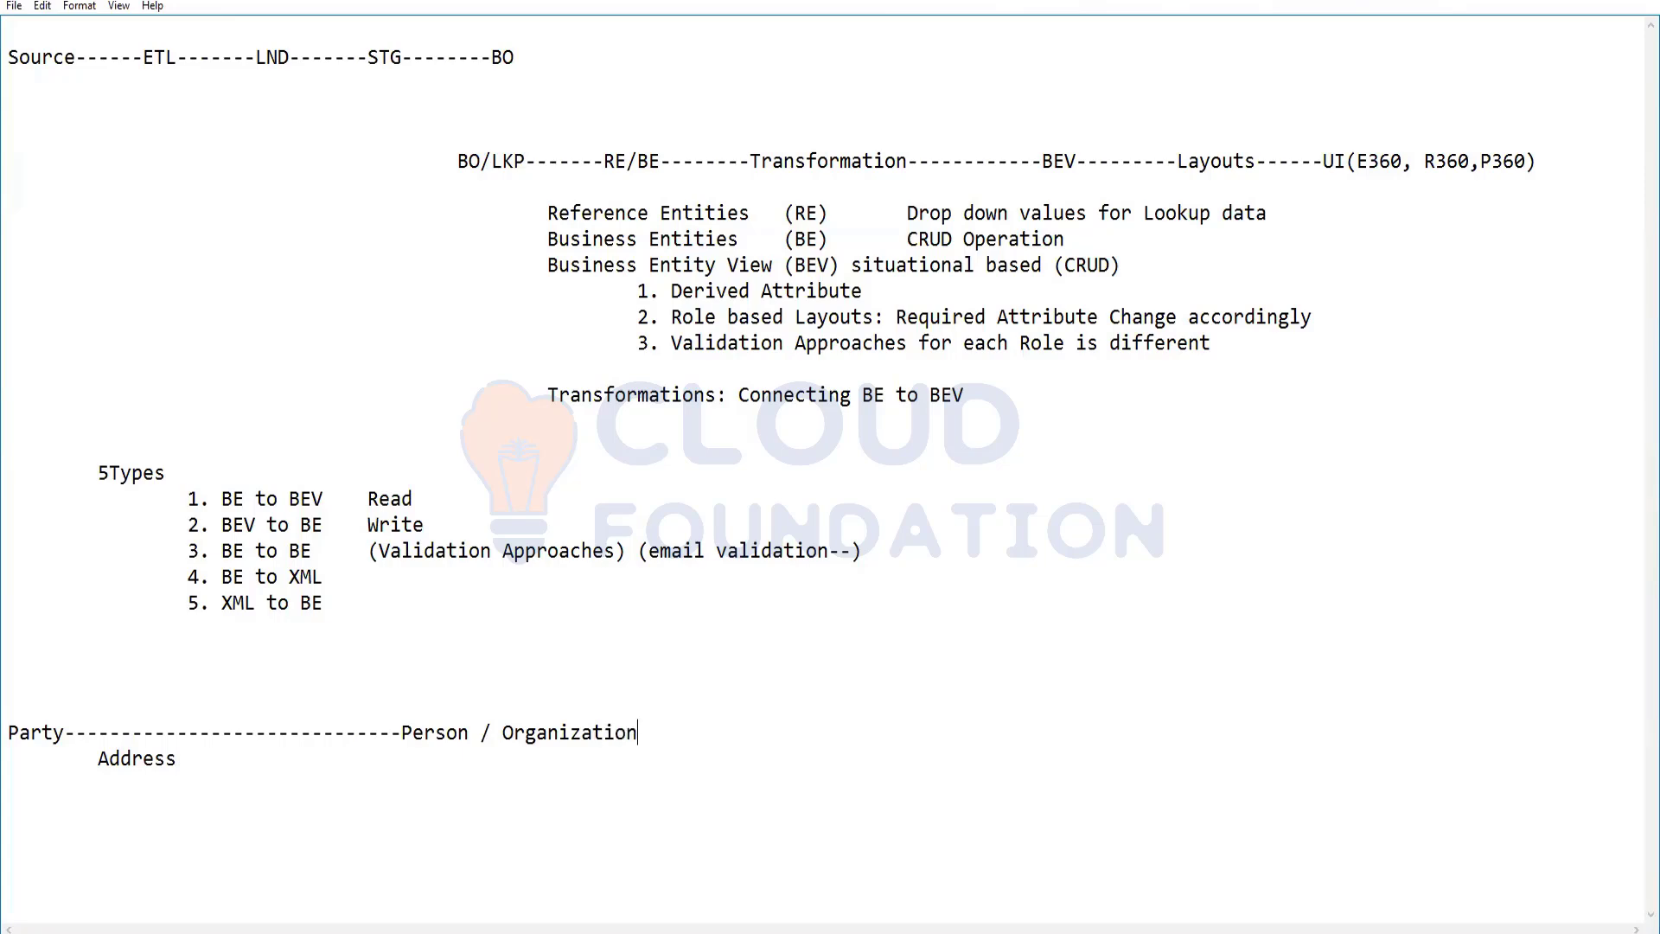
Add an indented note reading "1 BO n BE" between the Party line and Address
key(Return)
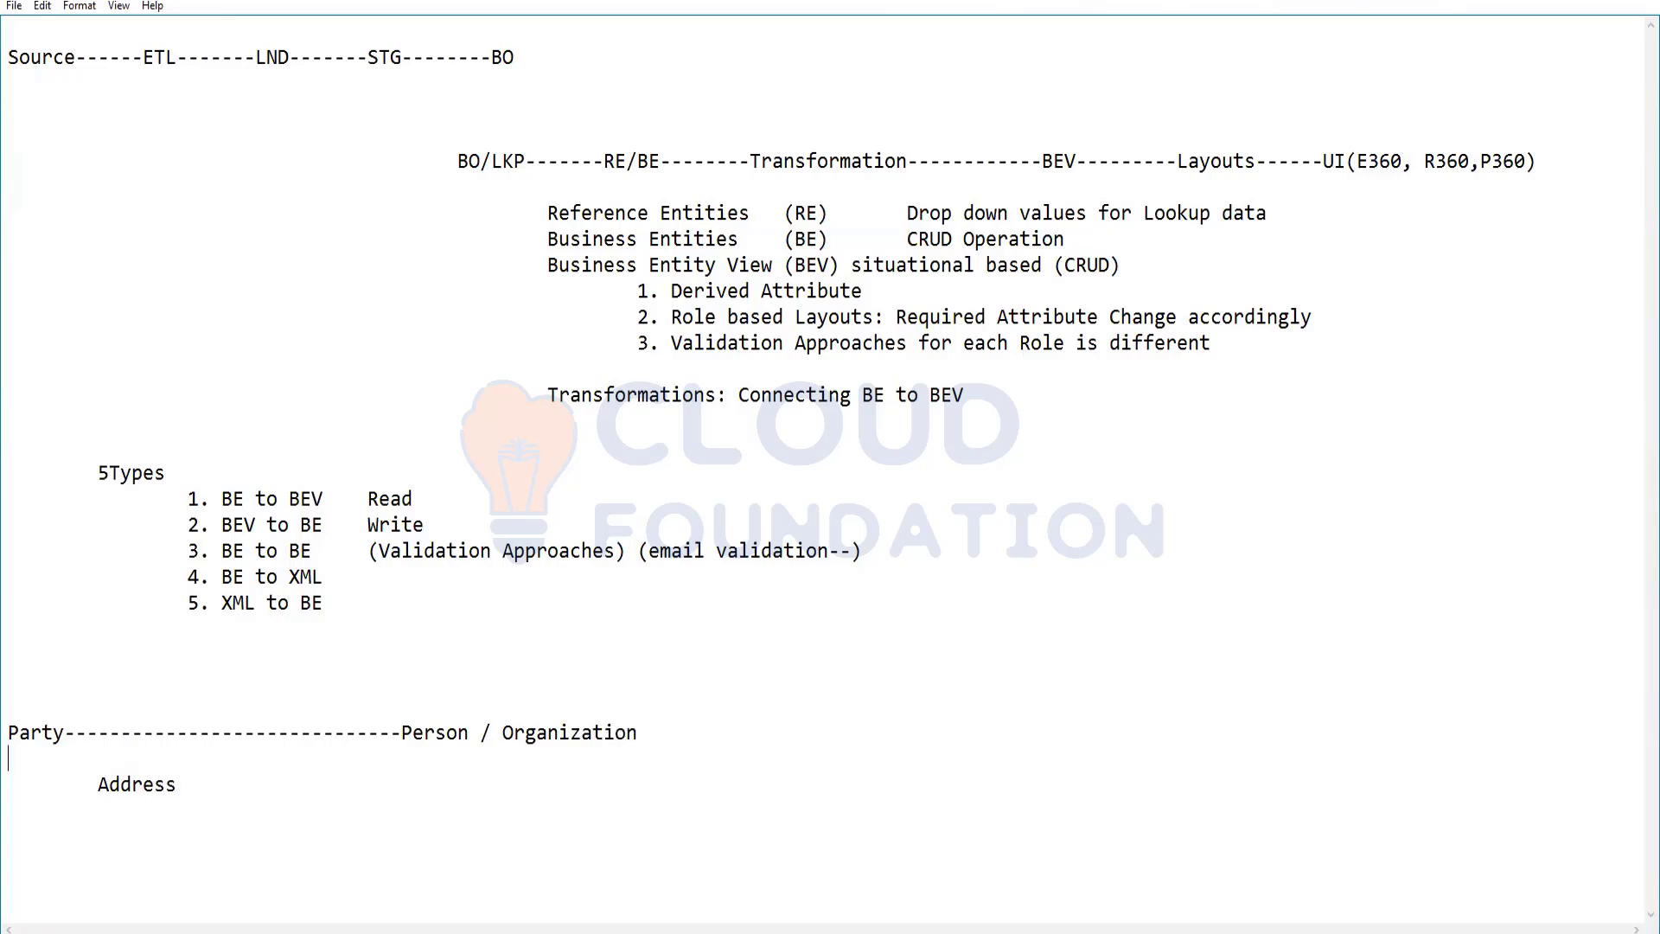
key(Return)
key(Tab)
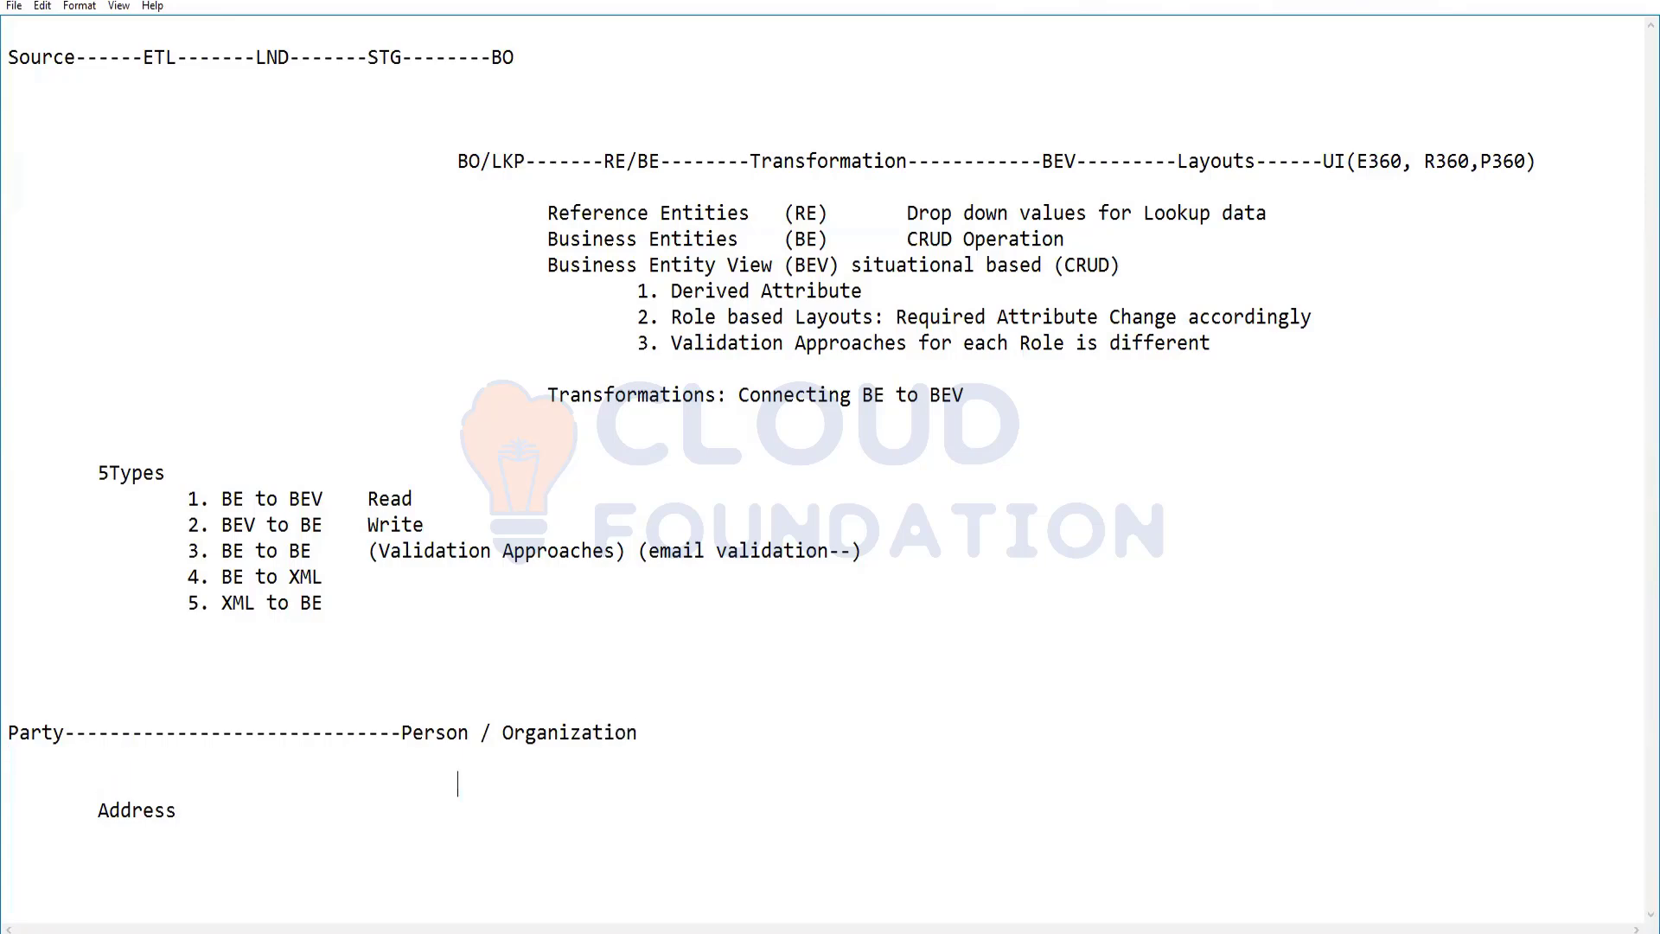
text(1BO)
key(BackSpace)
key(BackSpace)
text(BO n BE)
Switch to the Informatica Provisioning tool in the browser and start a new business entity under Business Entities modeling
mouse_move(360, 922)
click(411, 865)
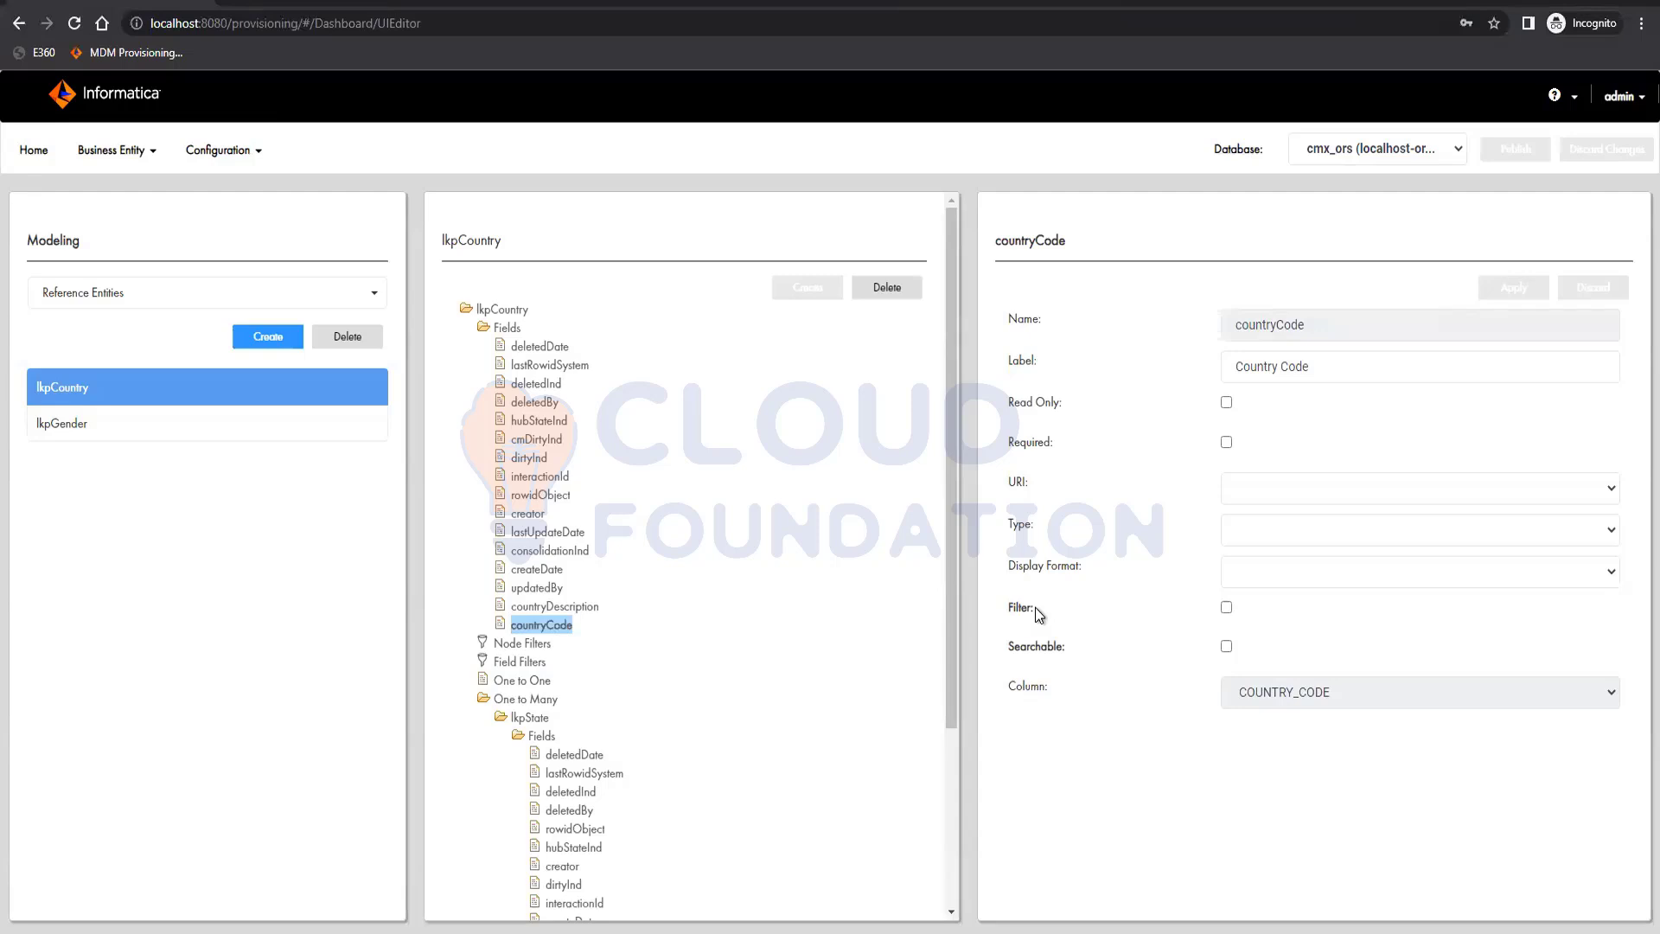
click(115, 299)
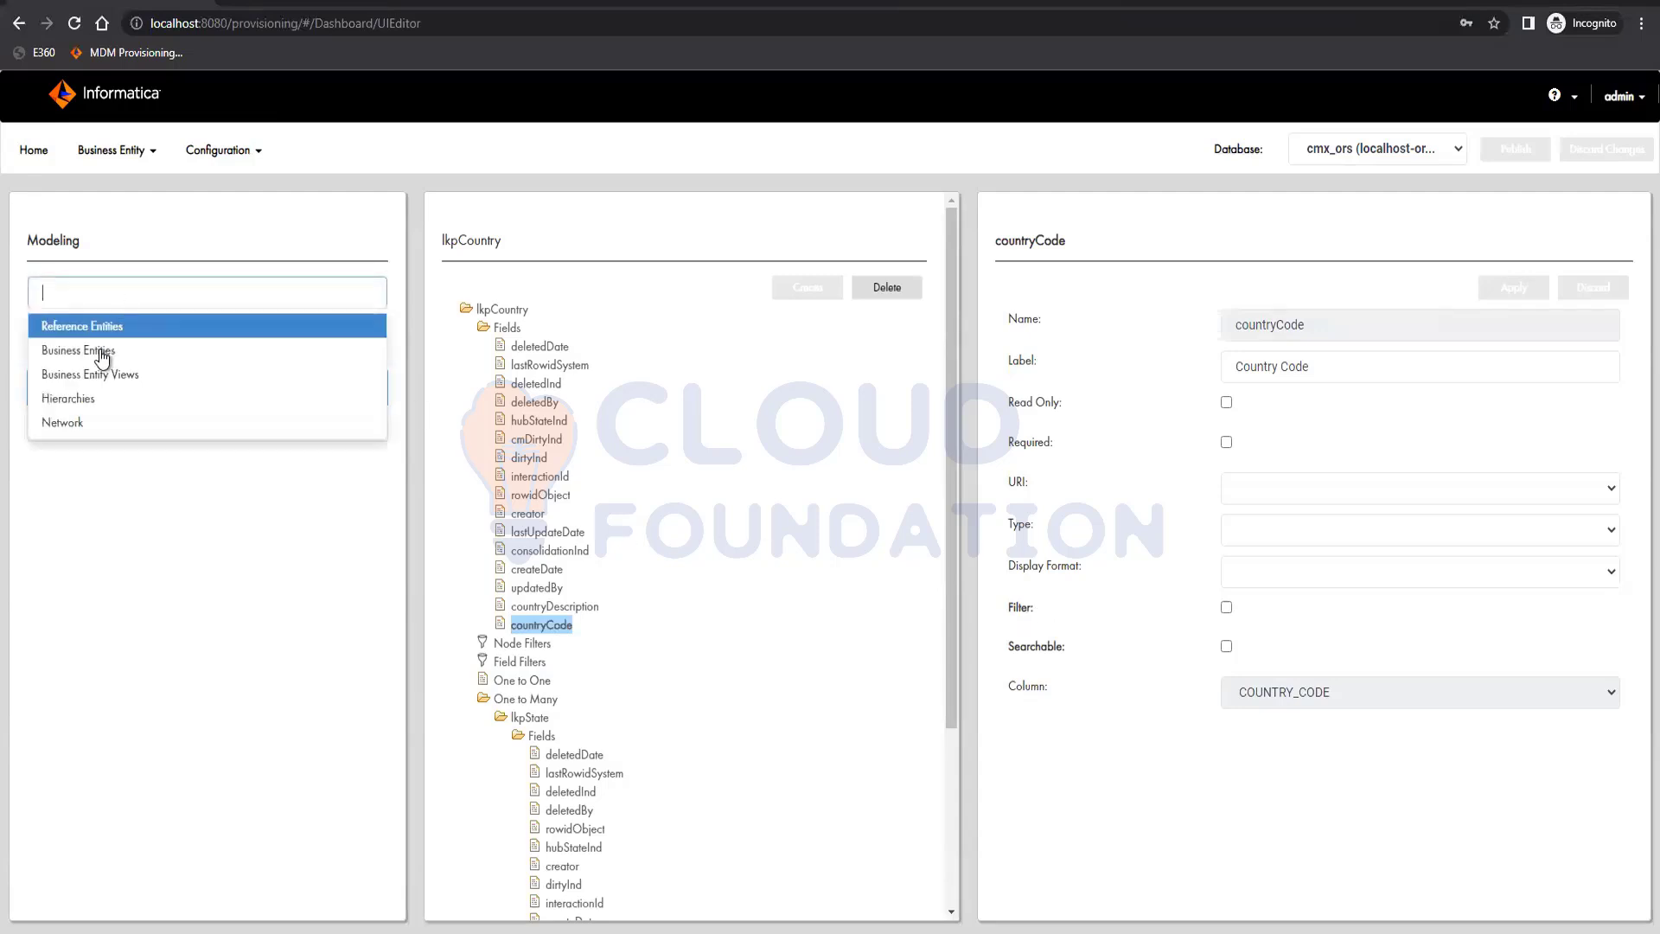
click(95, 349)
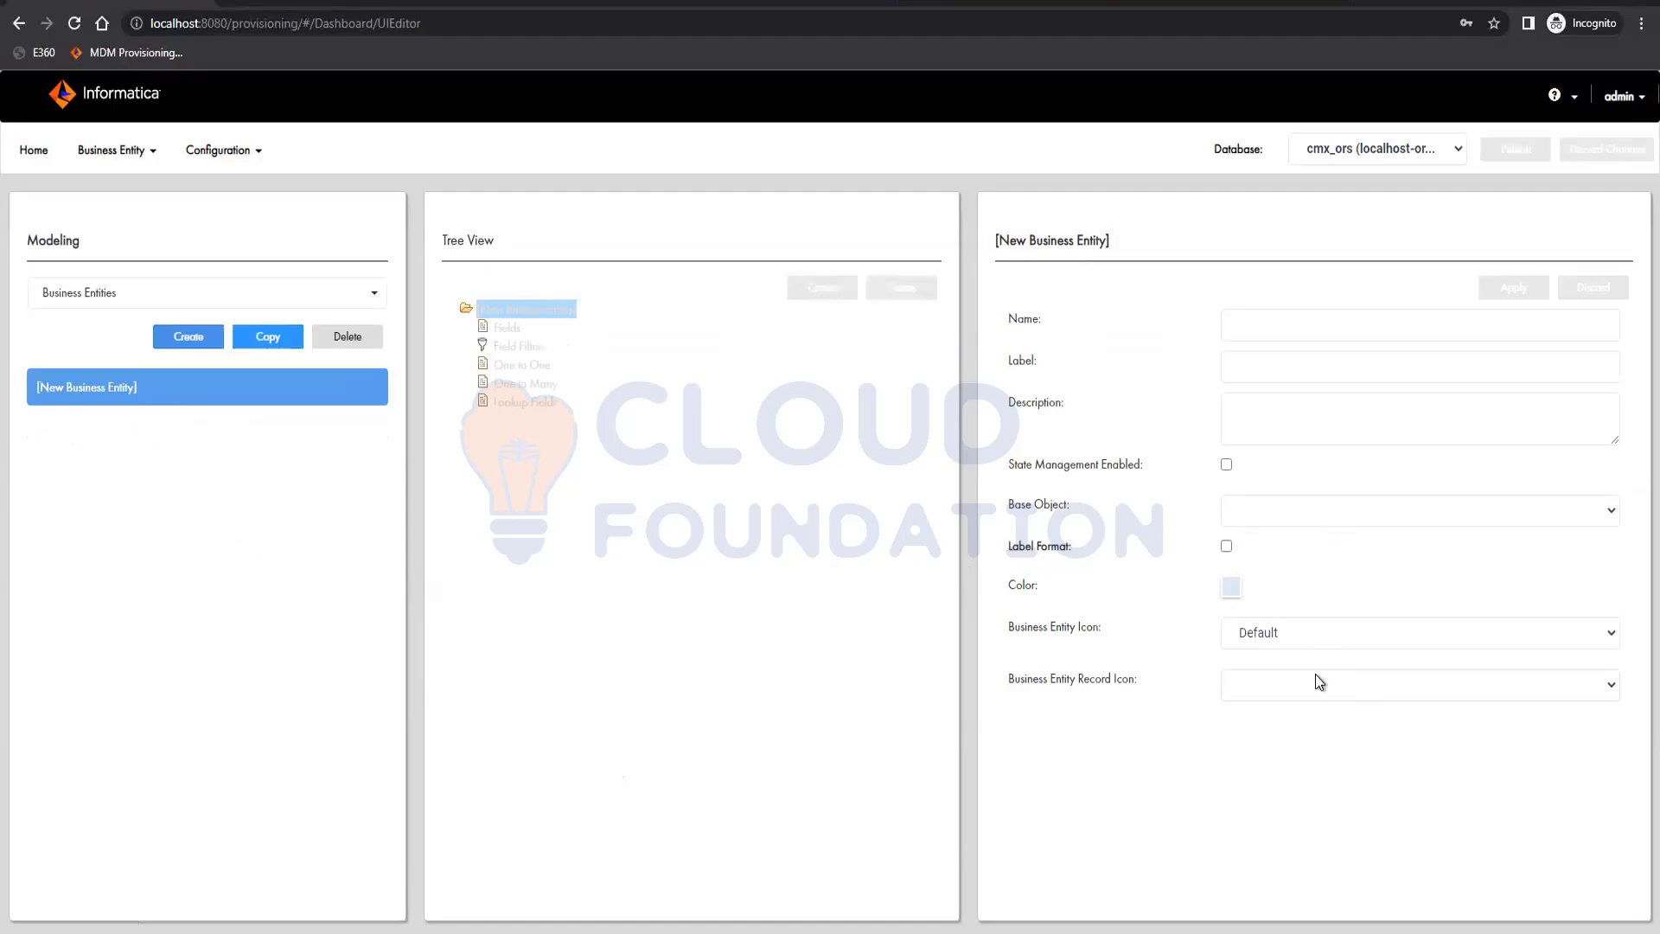
Base the new business entity on C_BO_PARTY, name it Party, and apply it
click(1315, 511)
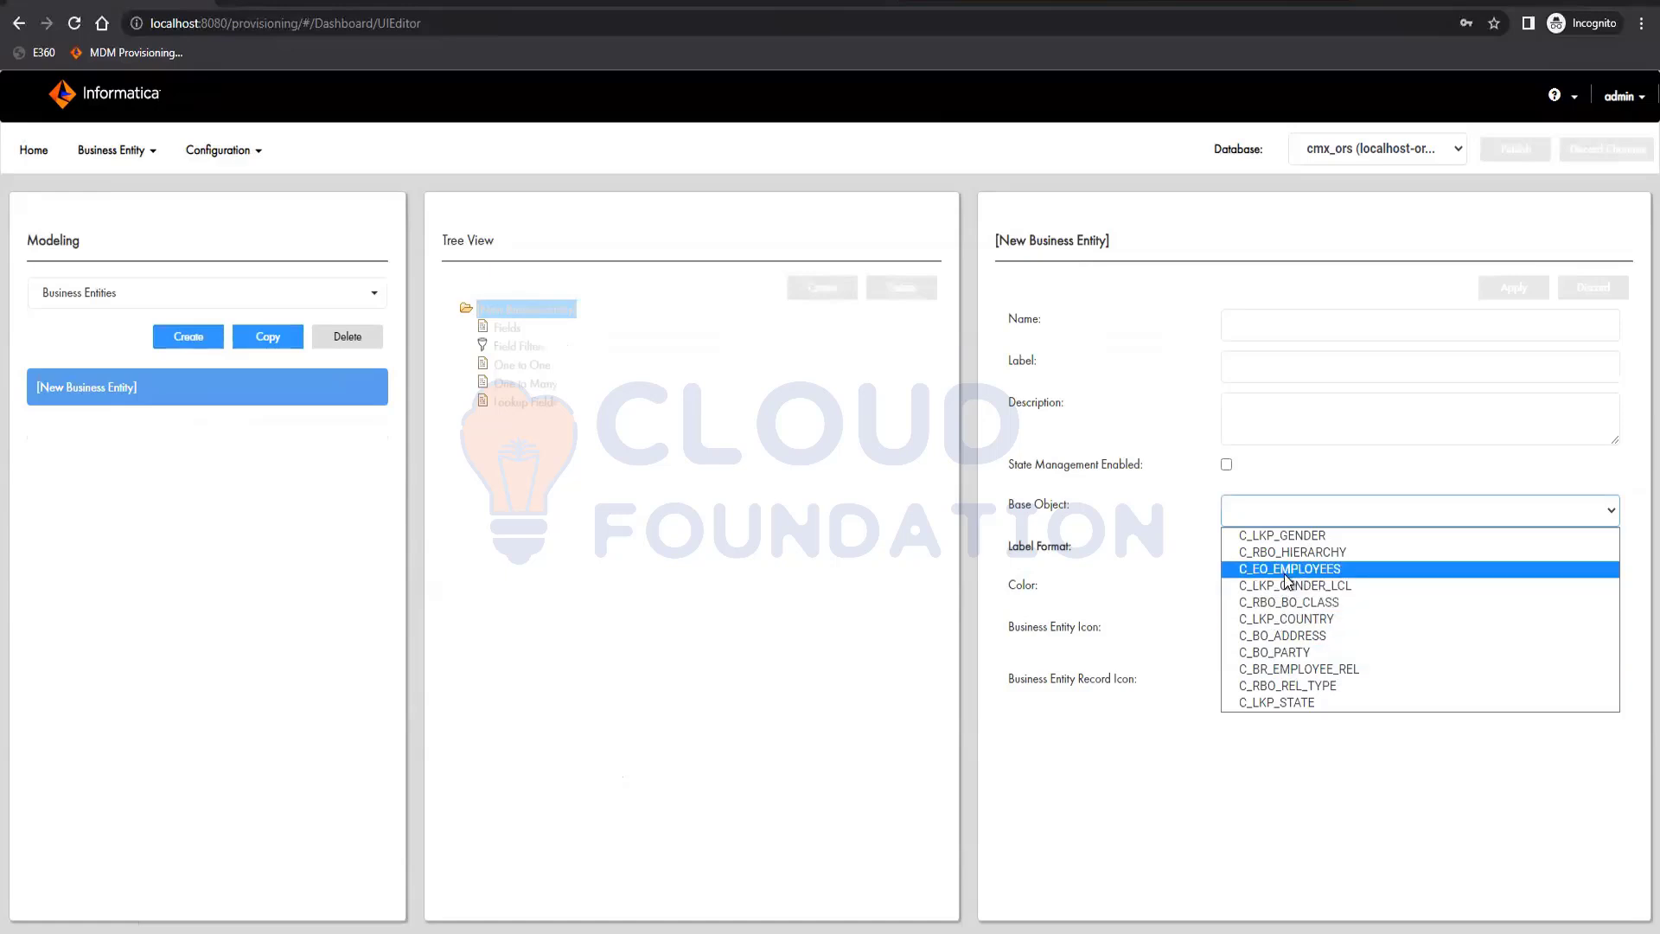
click(1284, 652)
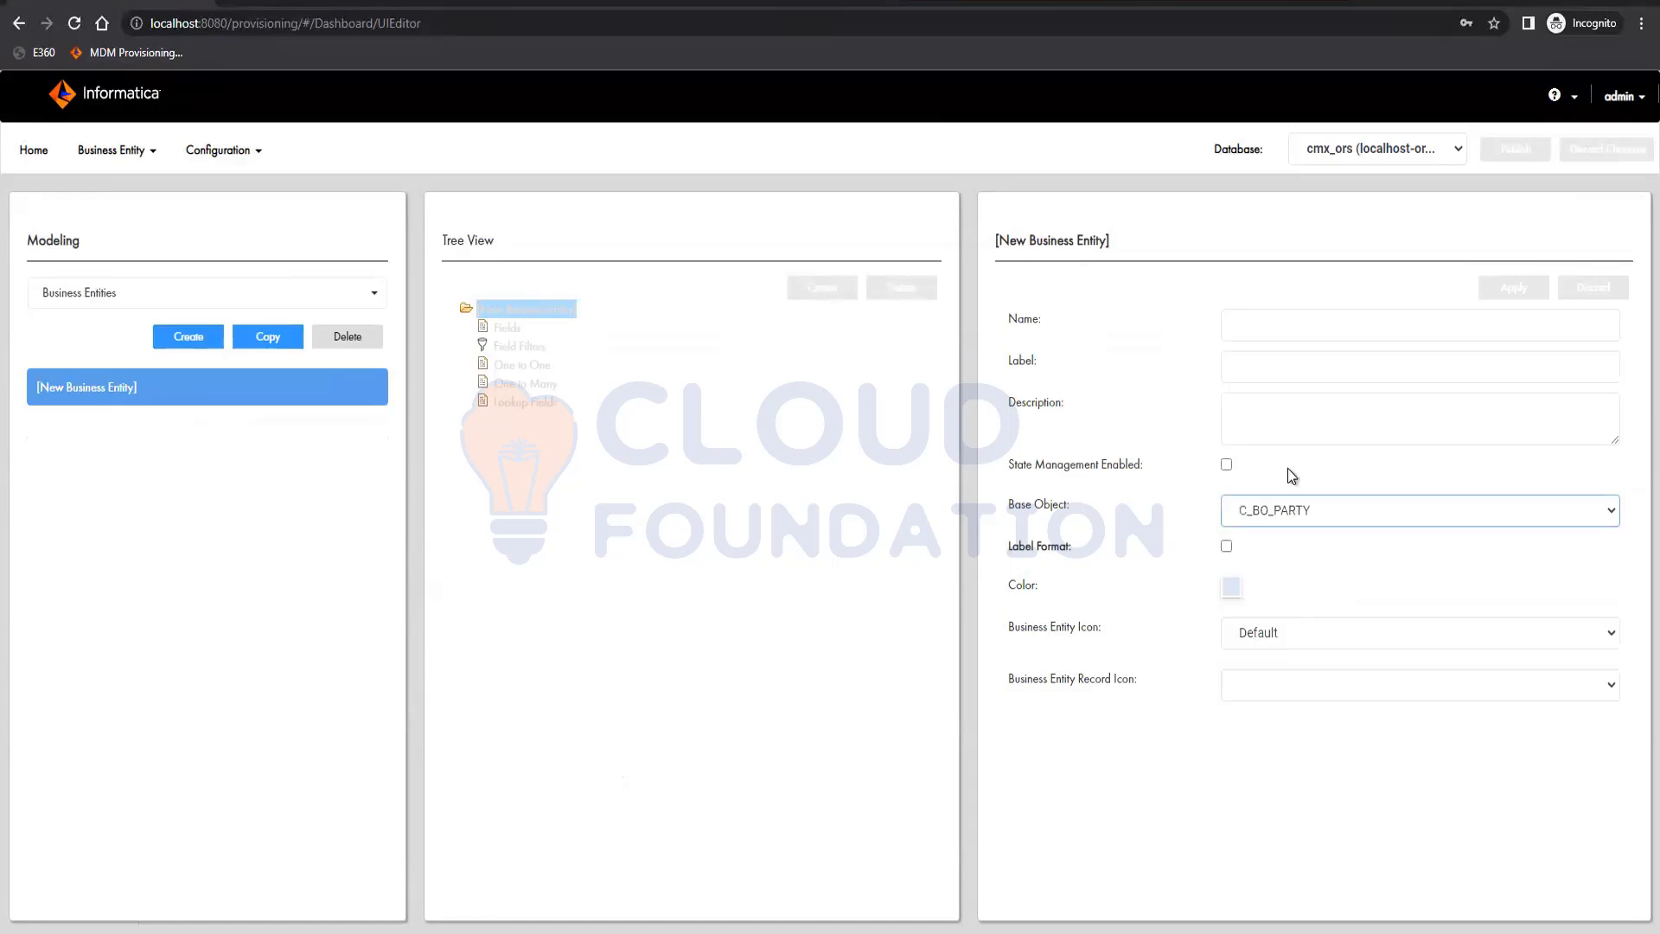
click(1272, 318)
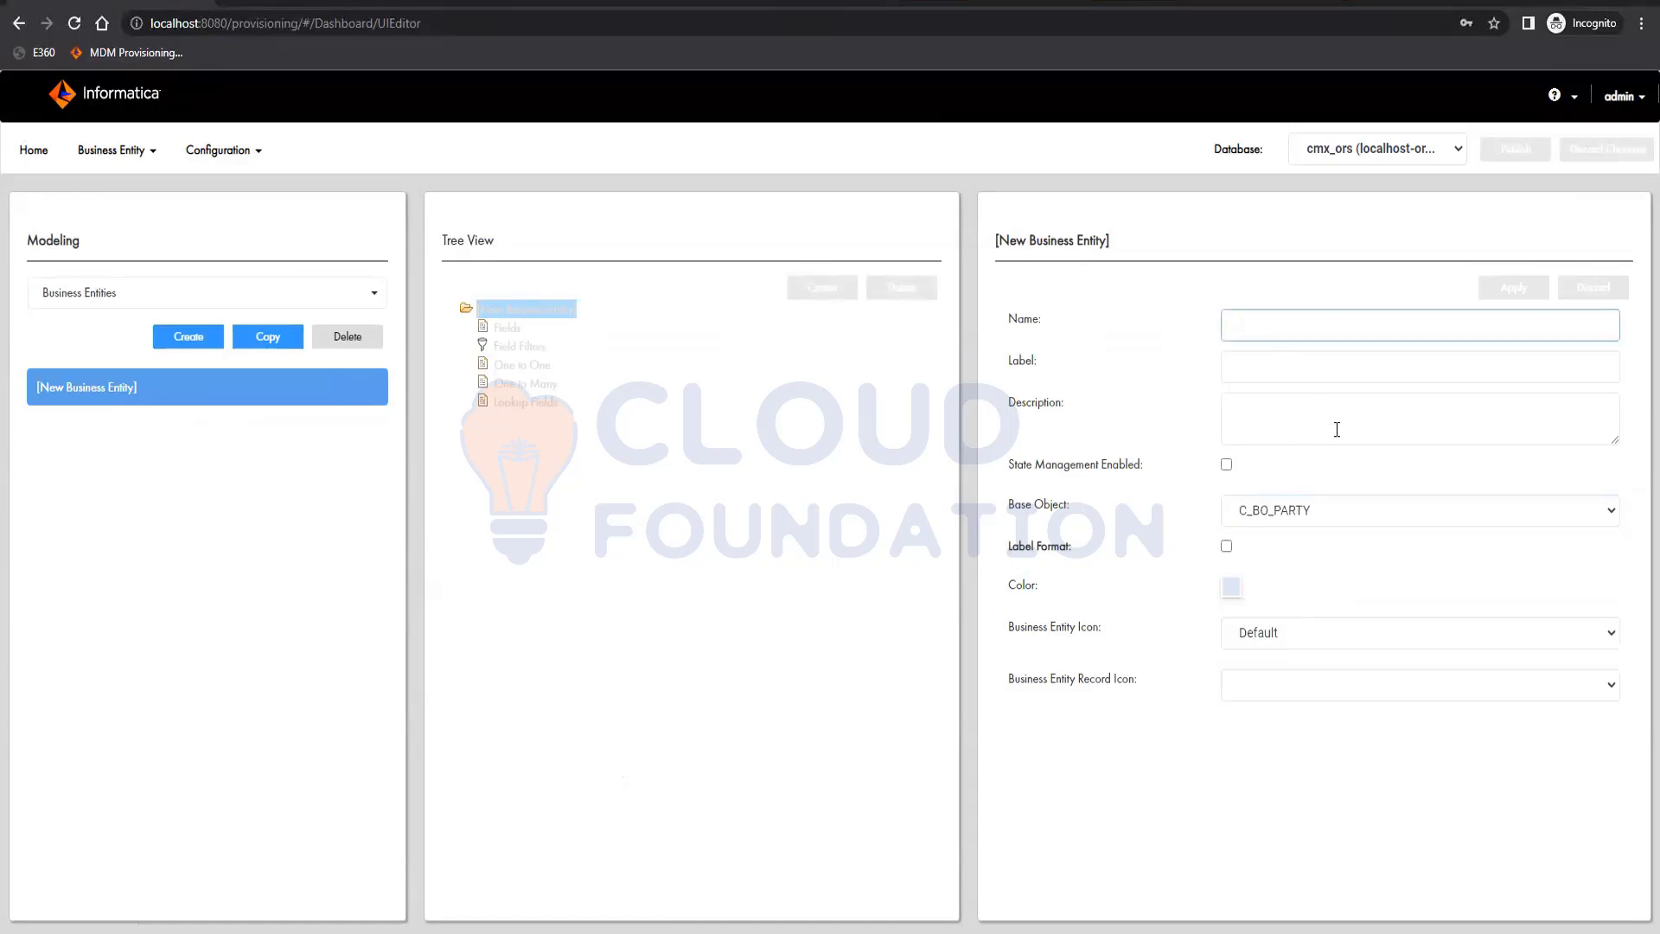
text(Party)
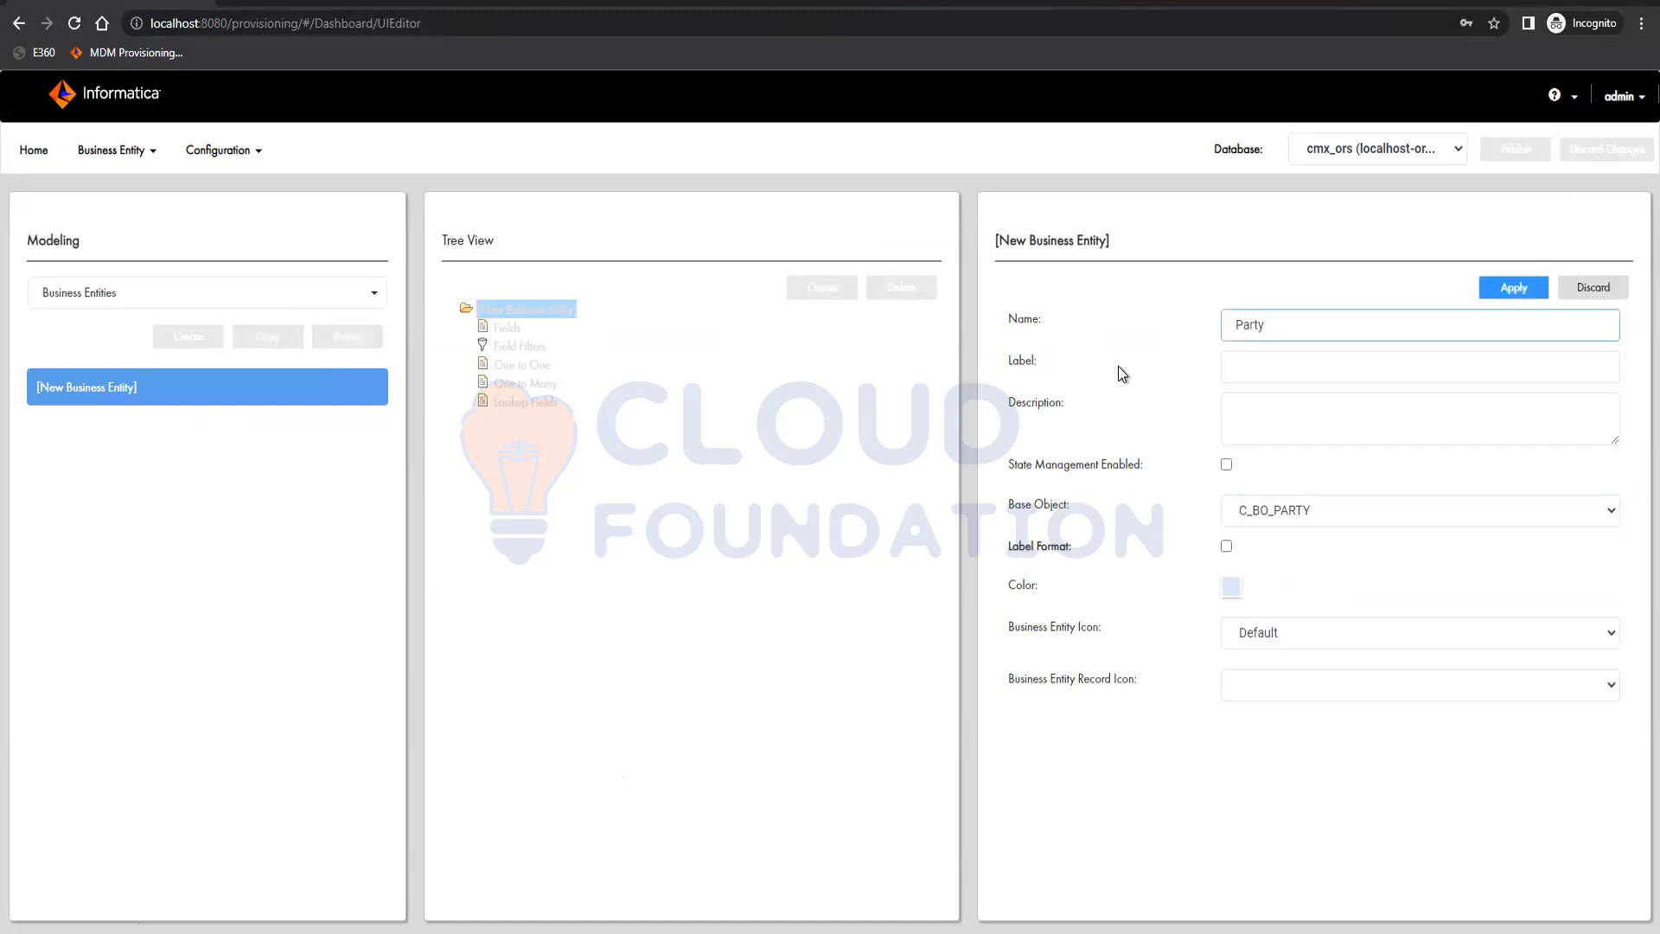
click(1242, 325)
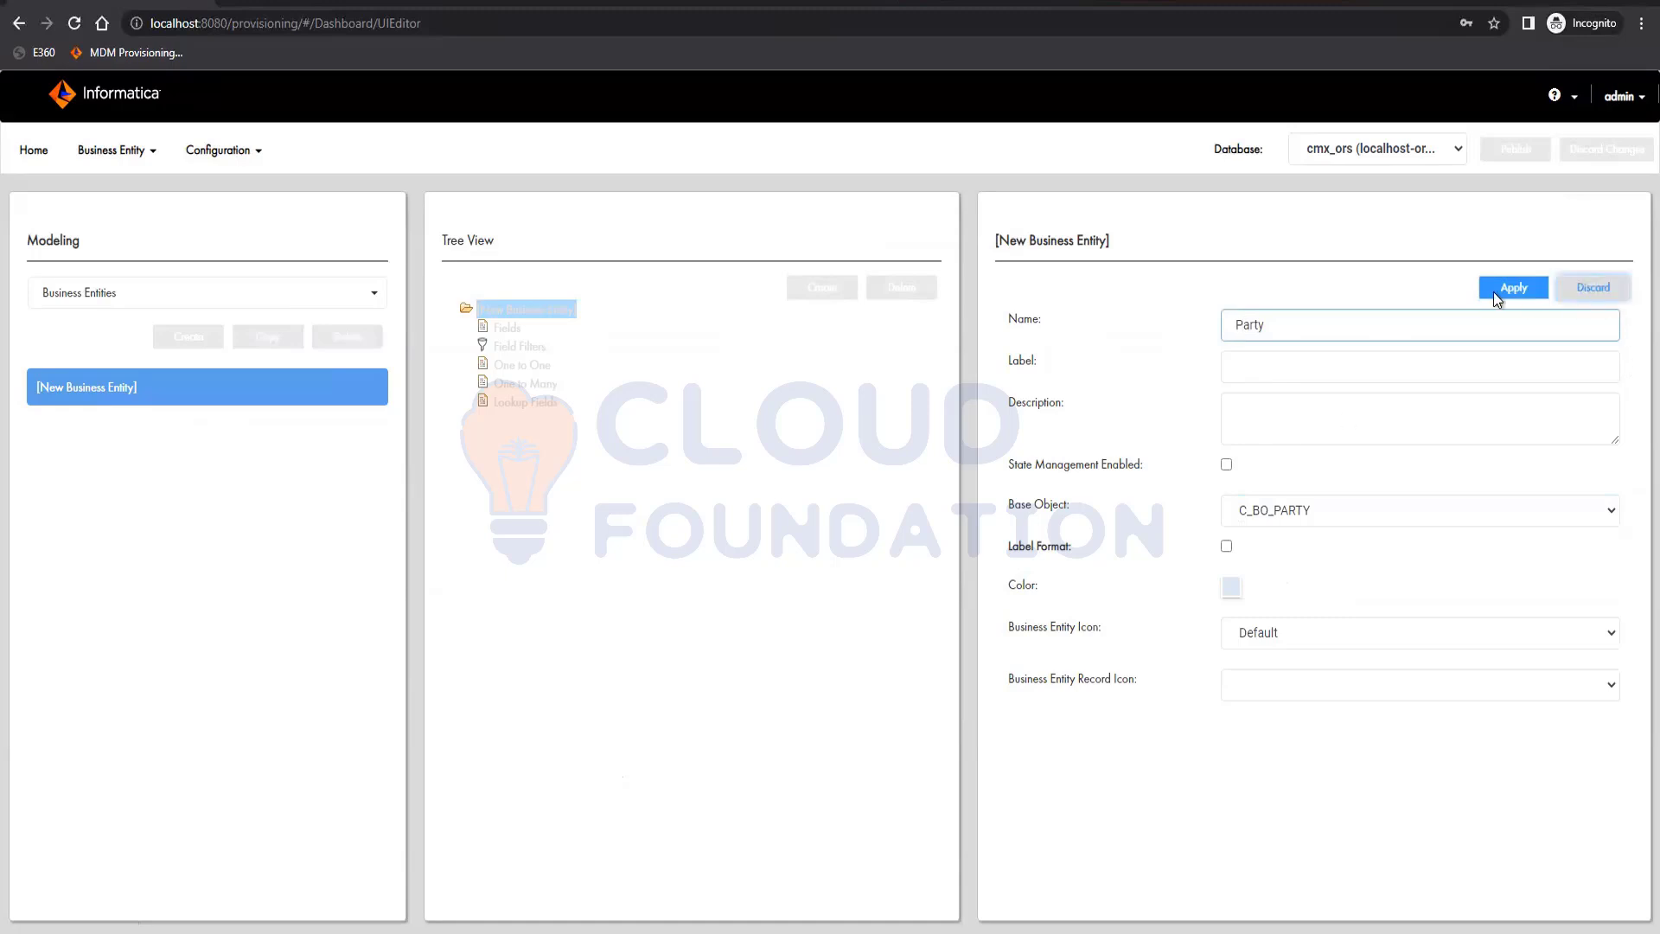
click(1523, 288)
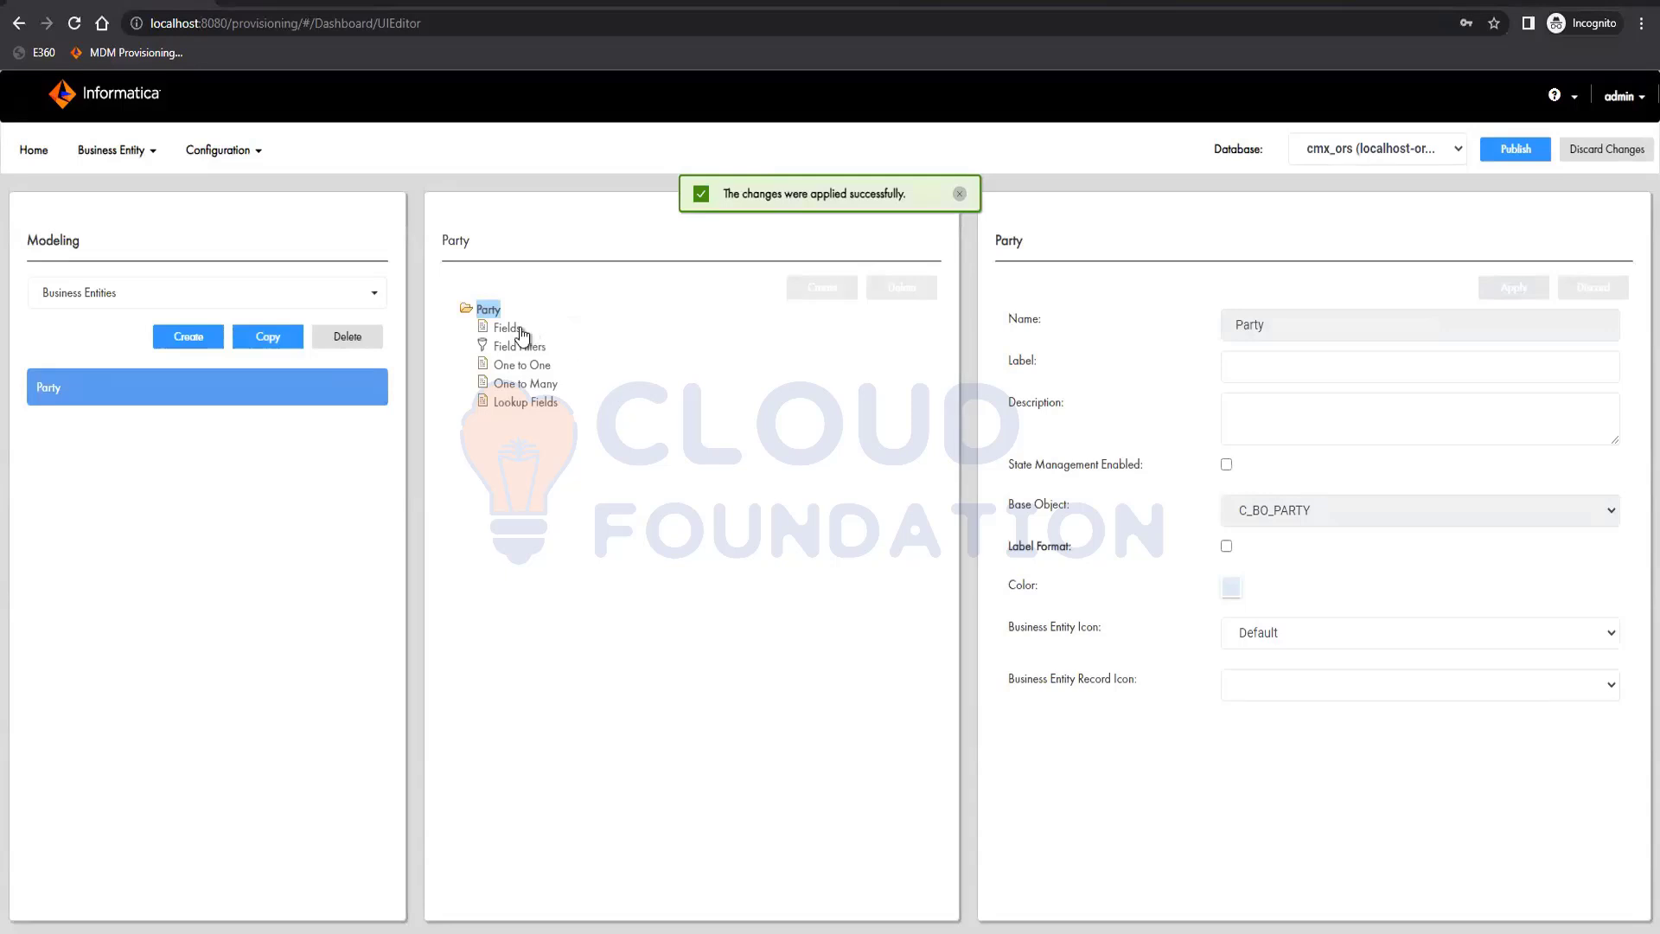
Add a field named firstName to Party, mapped to the FIRST_NAME column and labelled "First Name", and apply it
click(508, 329)
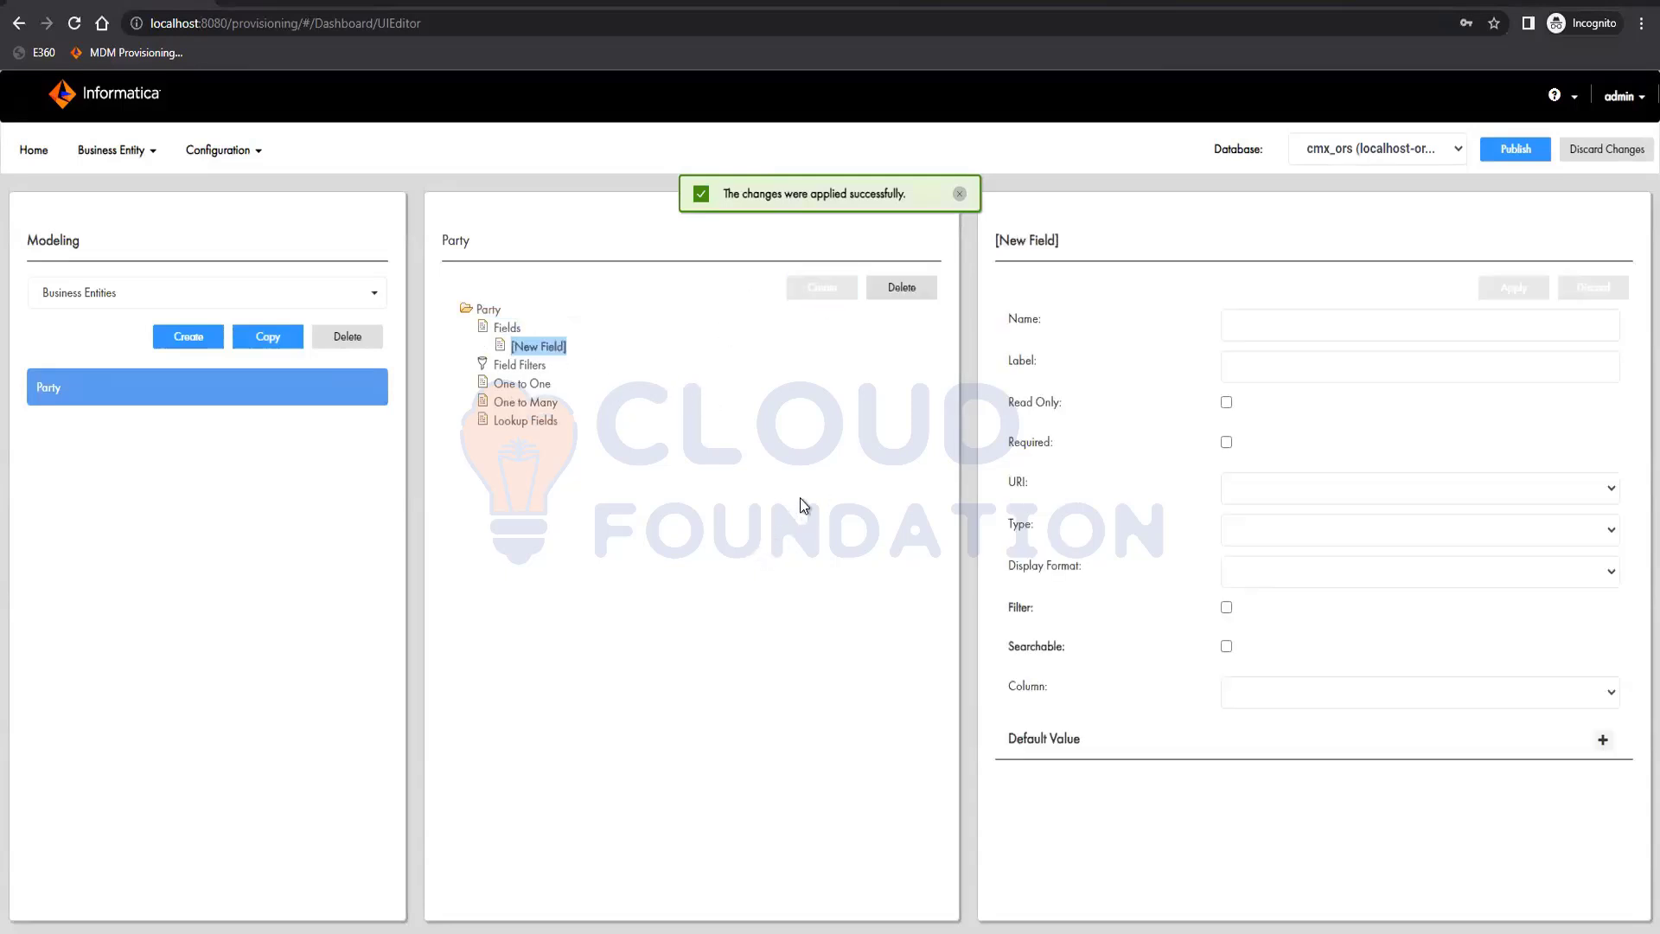
click(1298, 692)
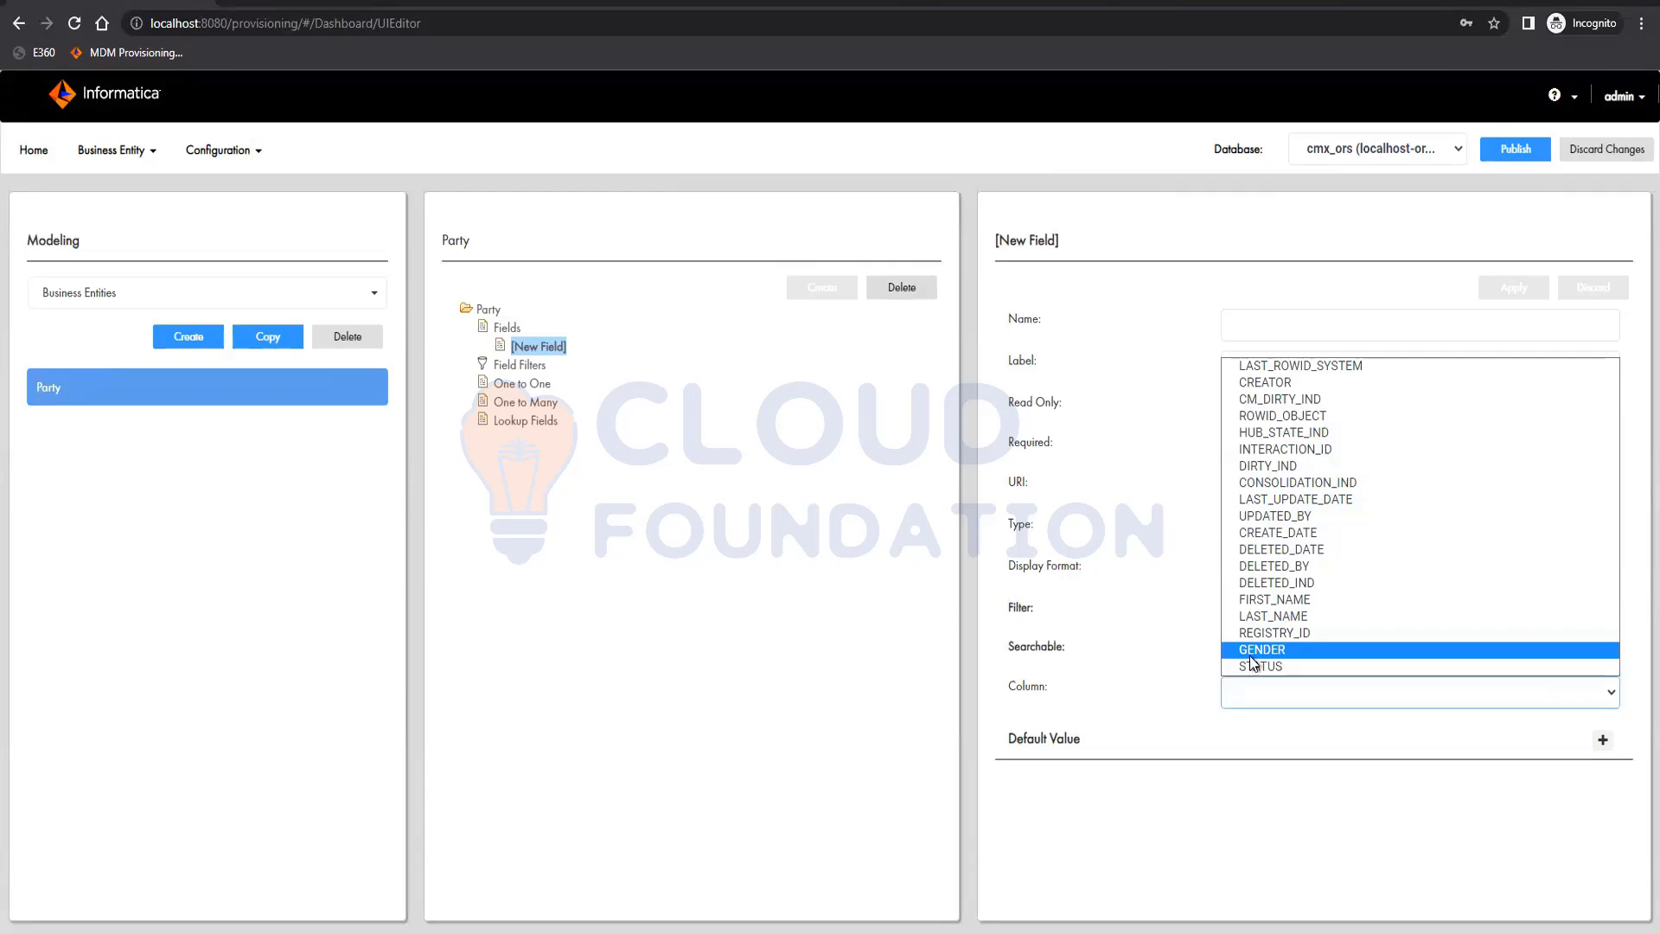
click(1243, 603)
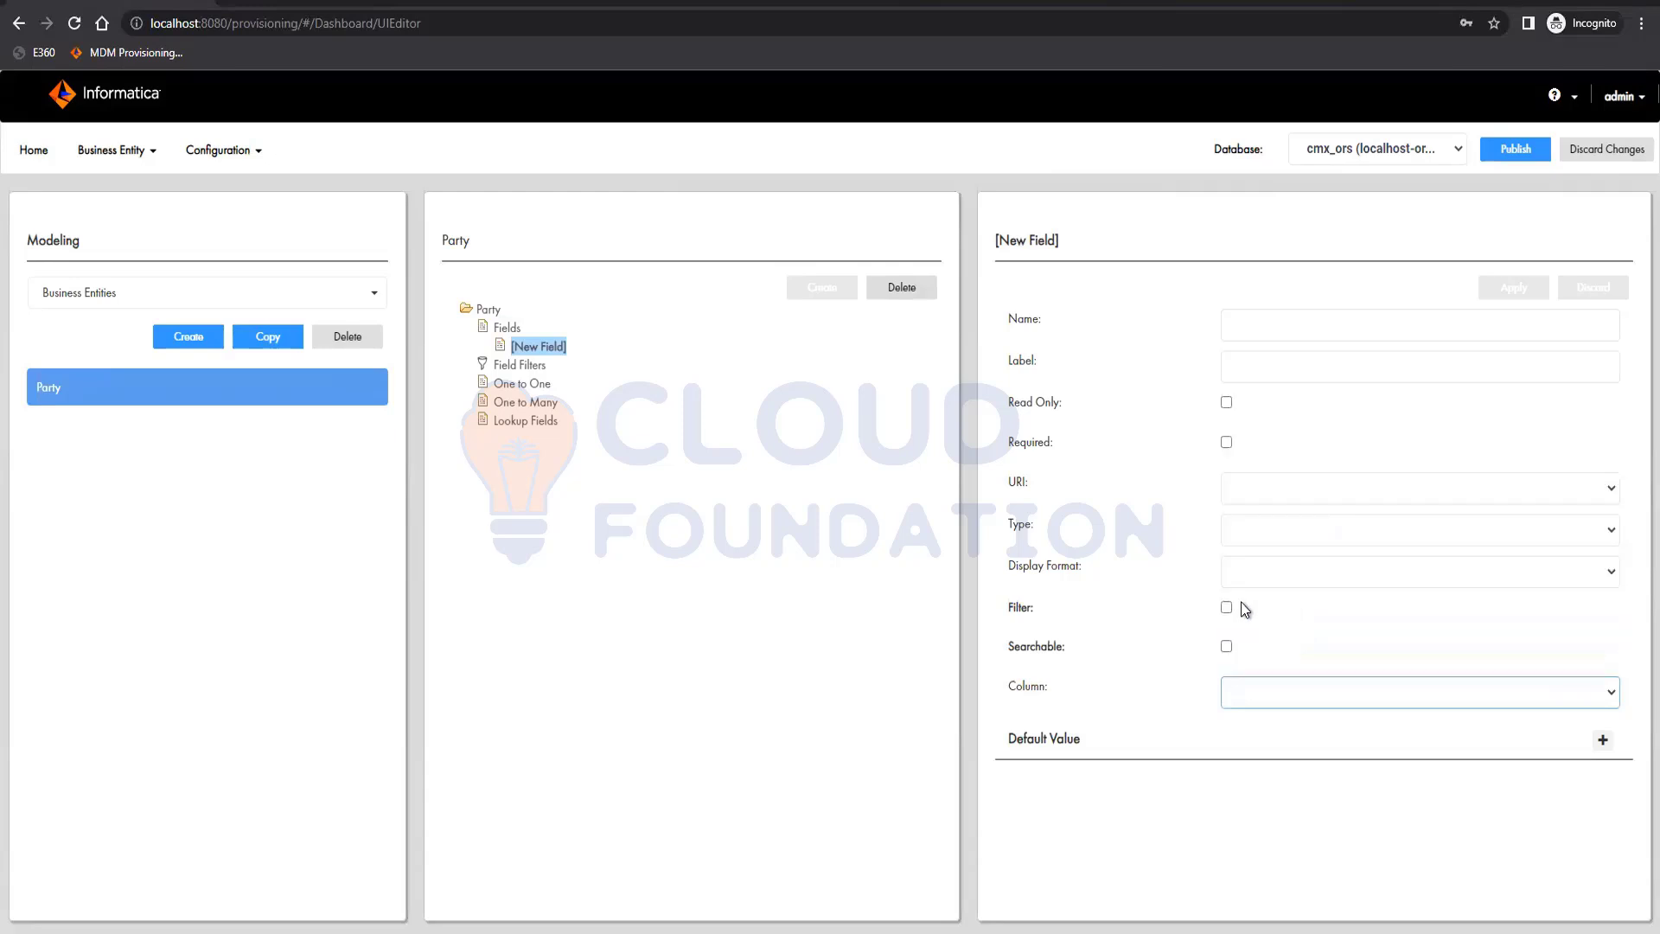
click(1300, 324)
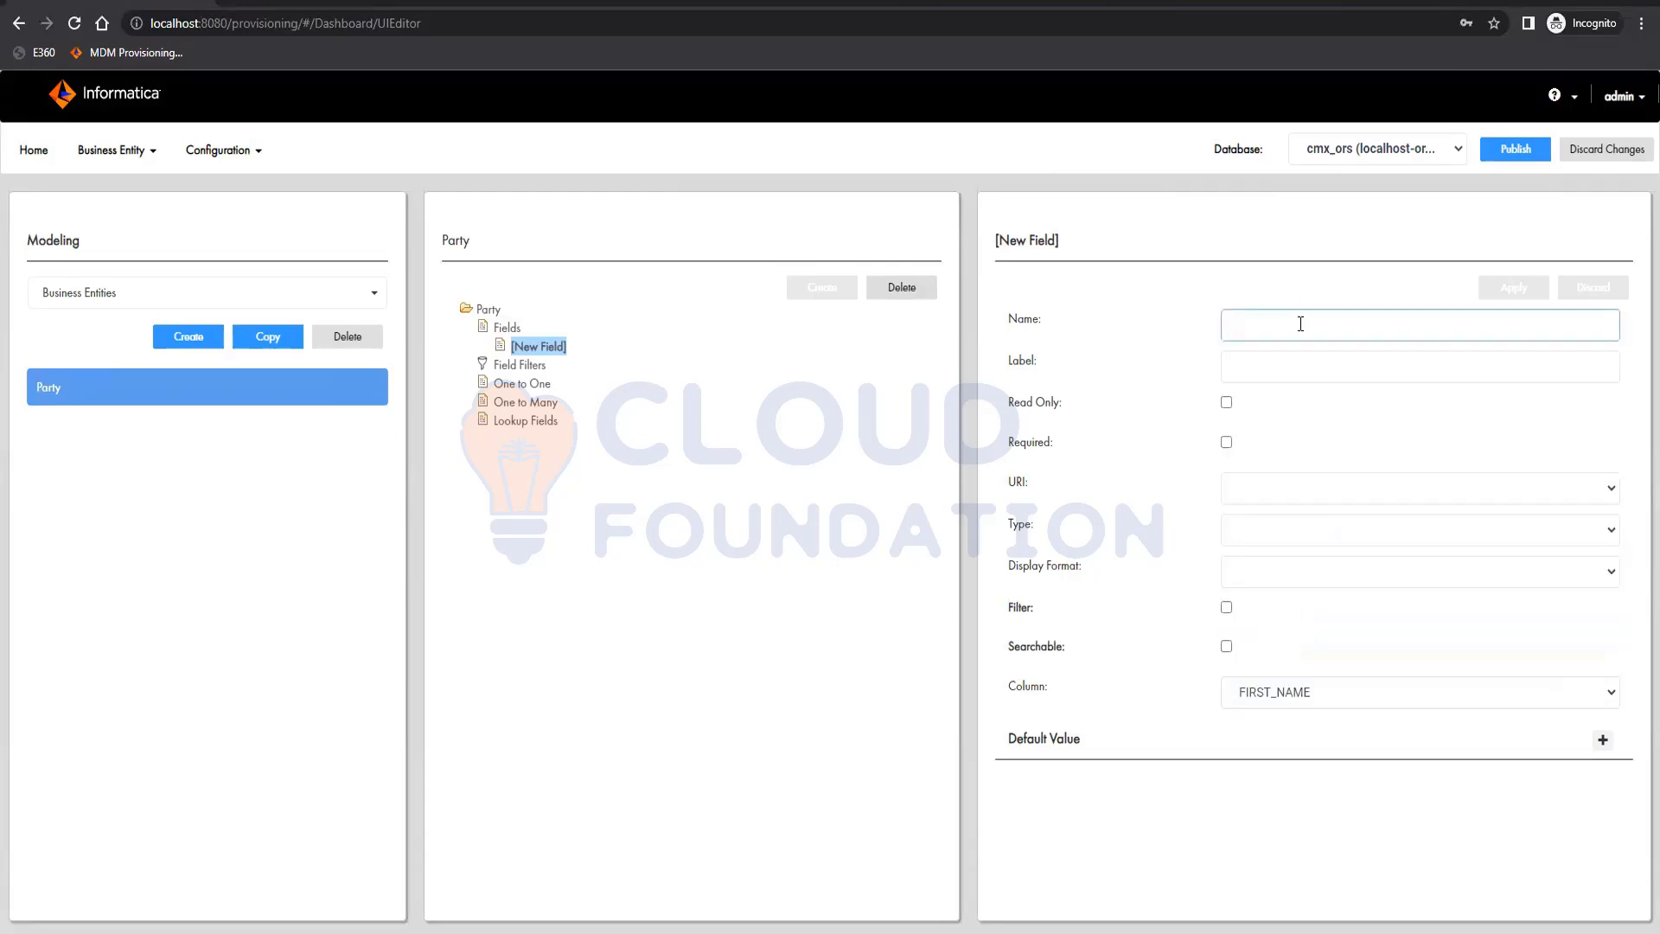
text(firstName)
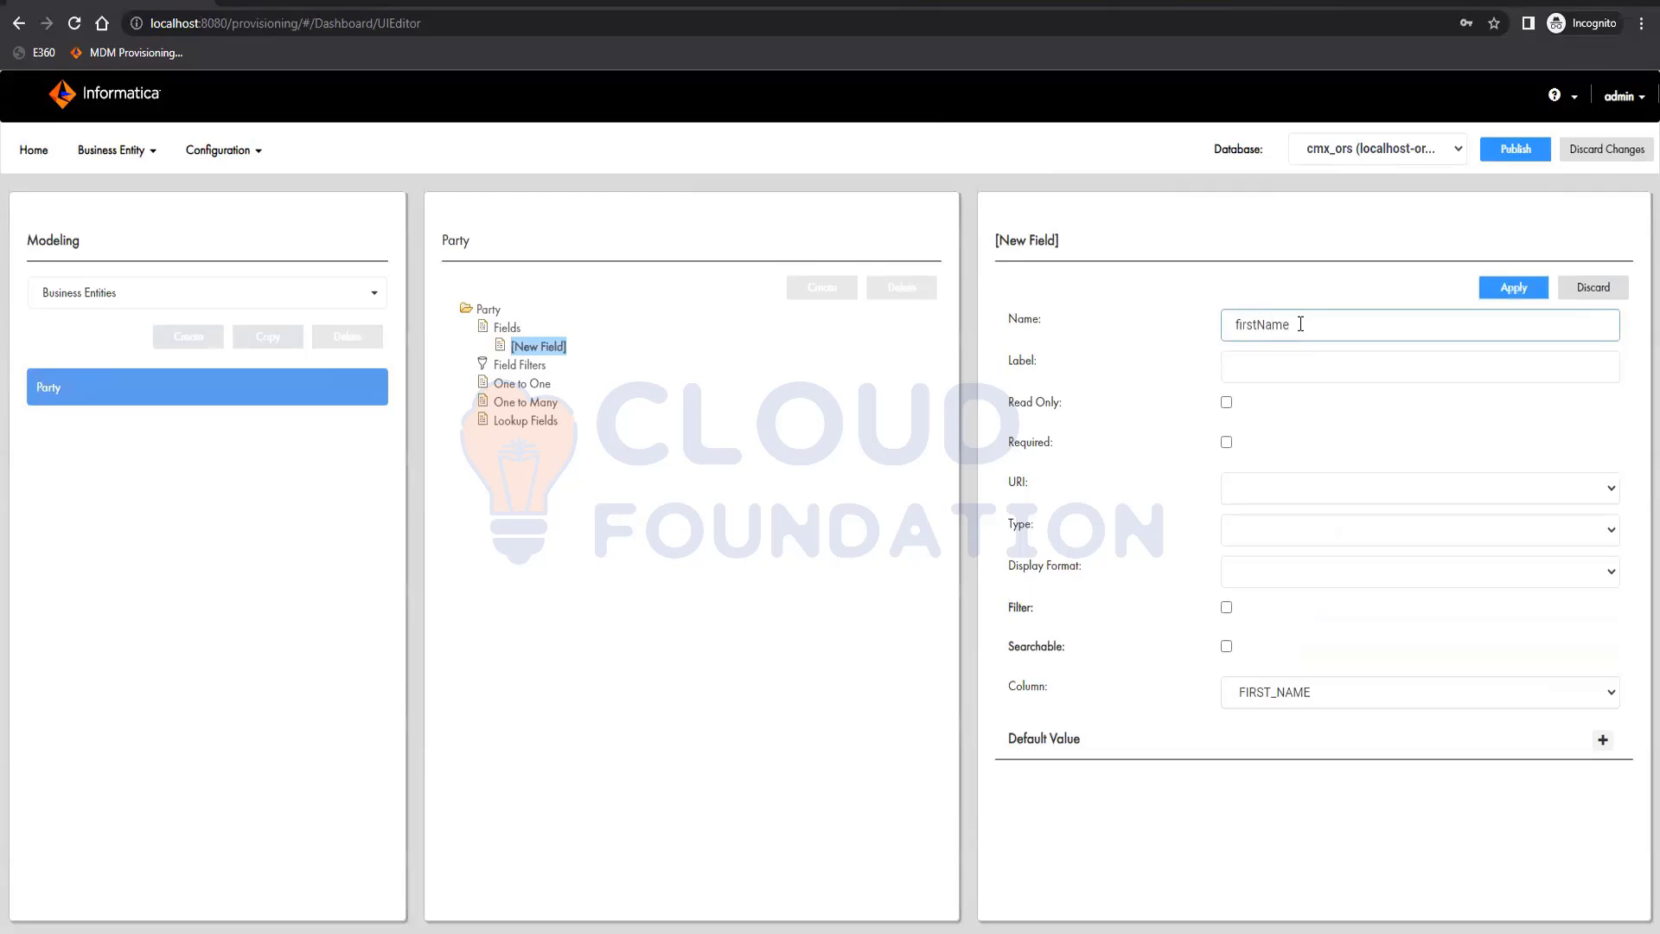
key(Tab)
text(First )
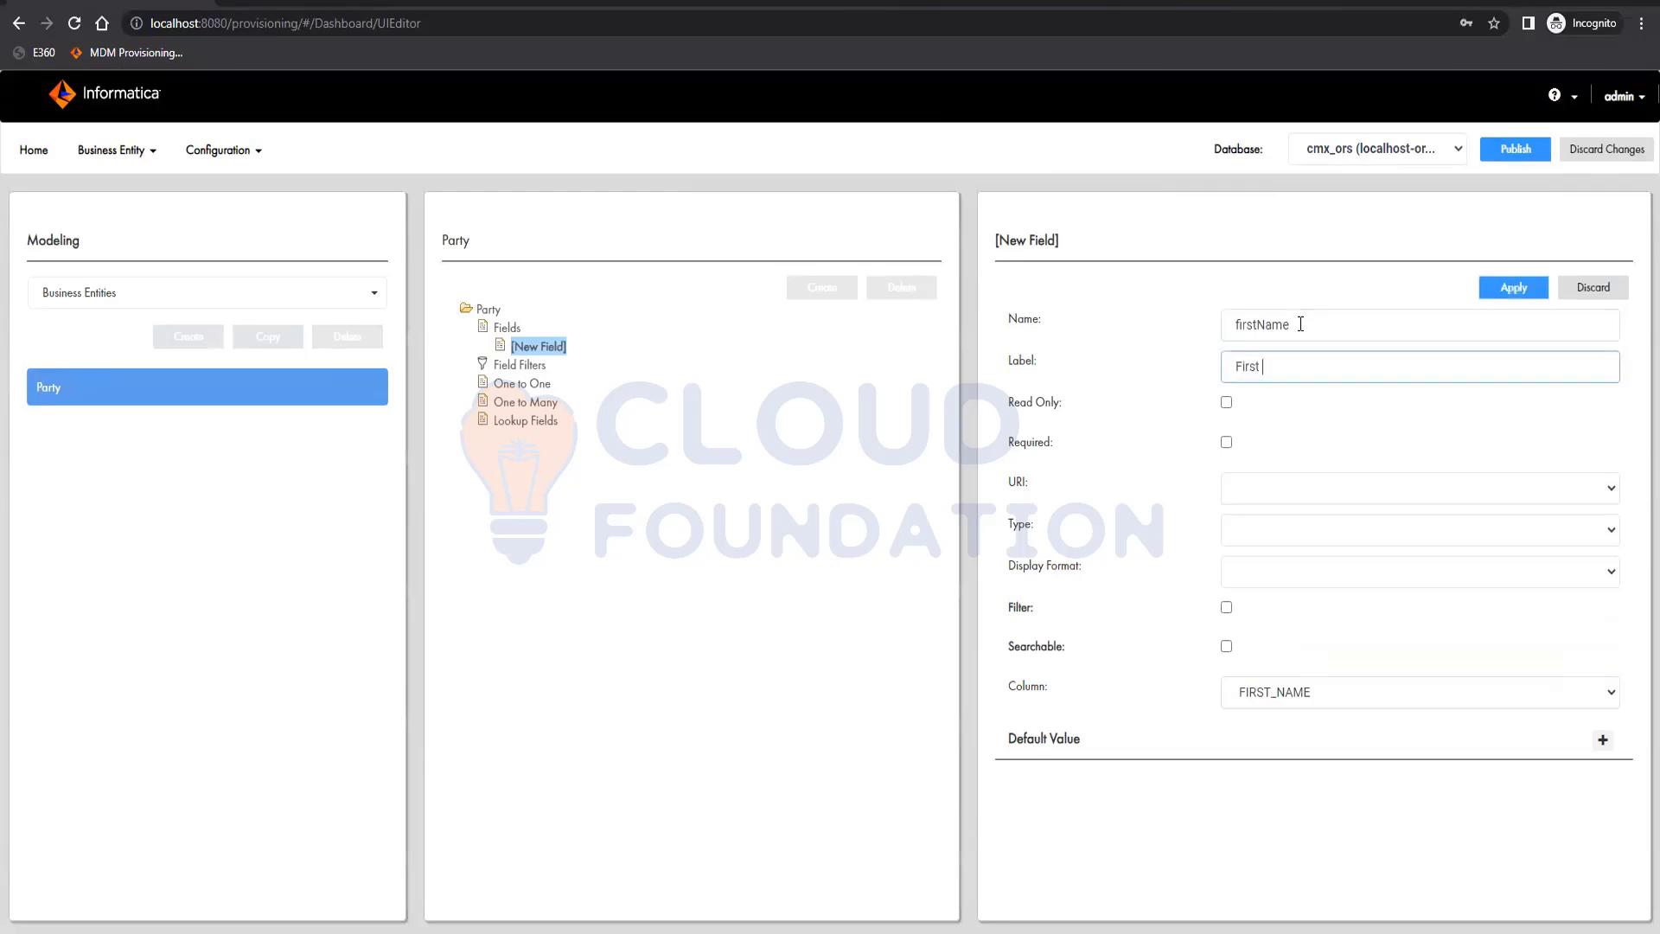
text(Name)
click(1494, 292)
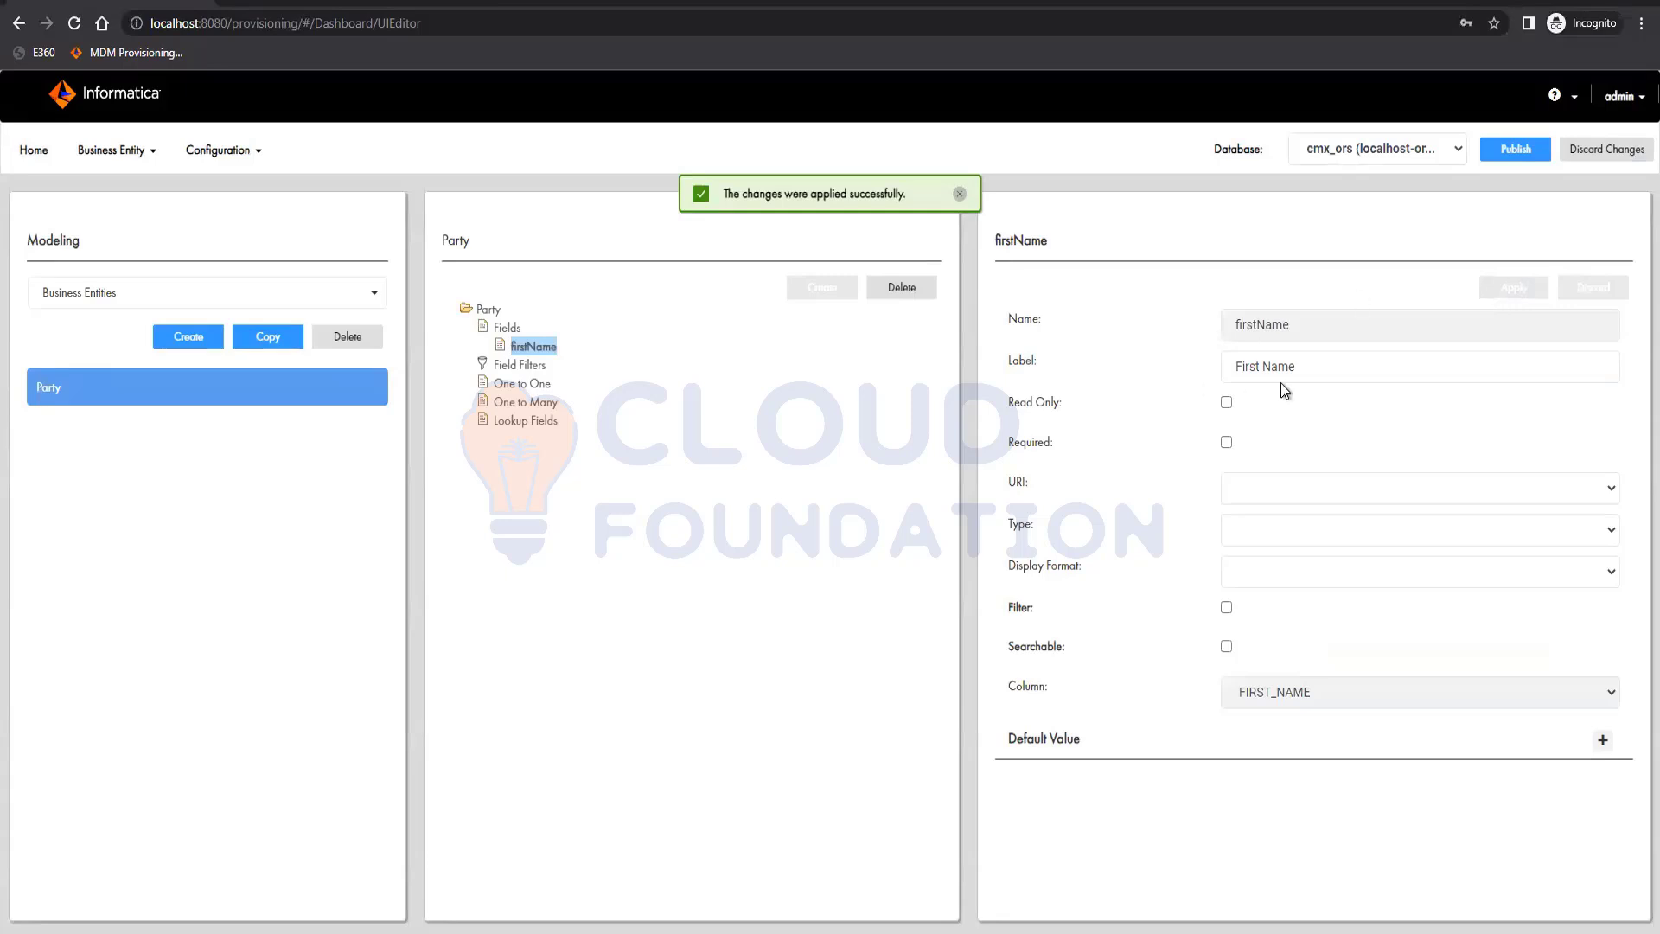
drag(1294, 366, 1238, 366)
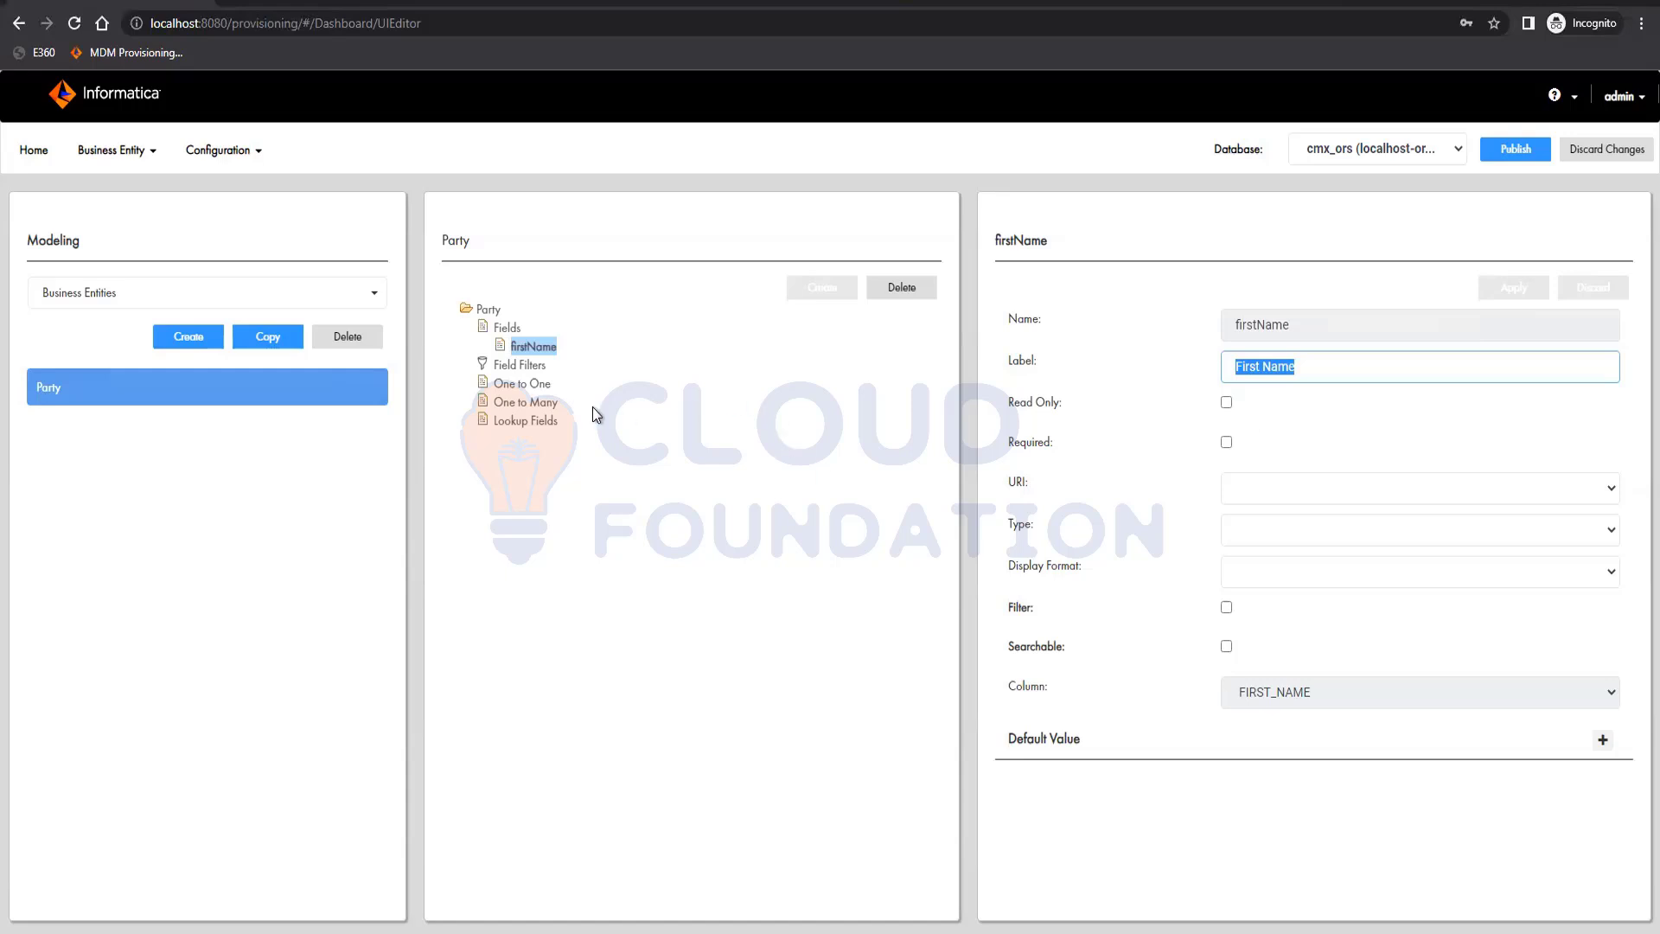
Start a new lookup field on Party that uses the lkpGender object and genderDescription as its lookup display field
click(522, 422)
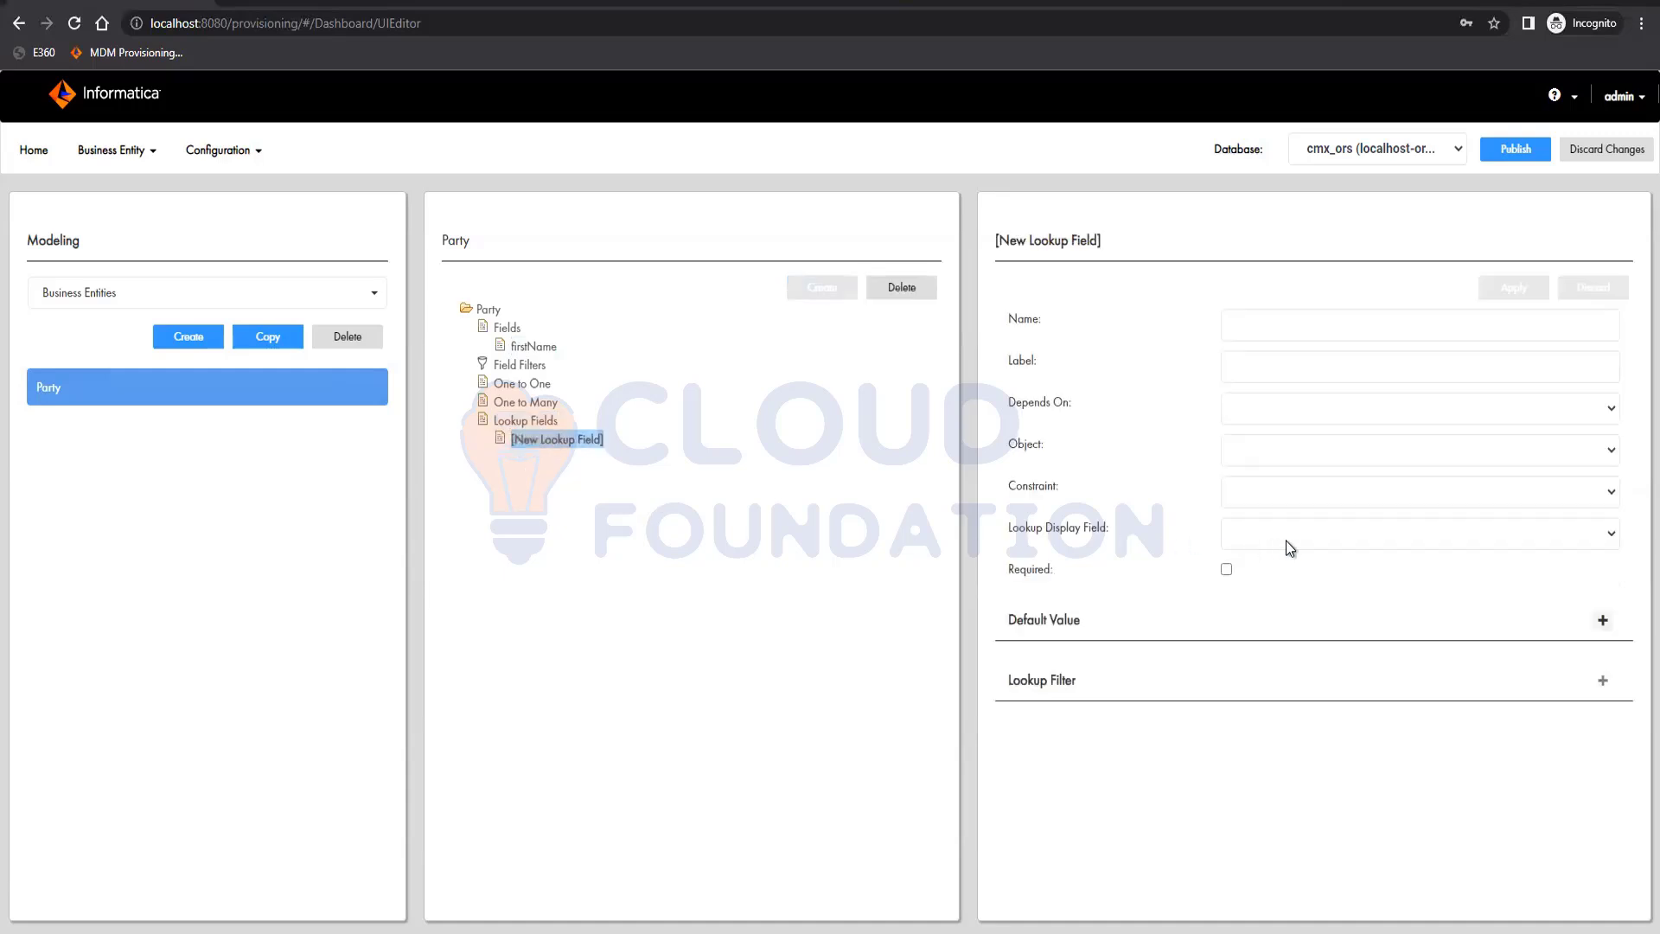
click(1314, 460)
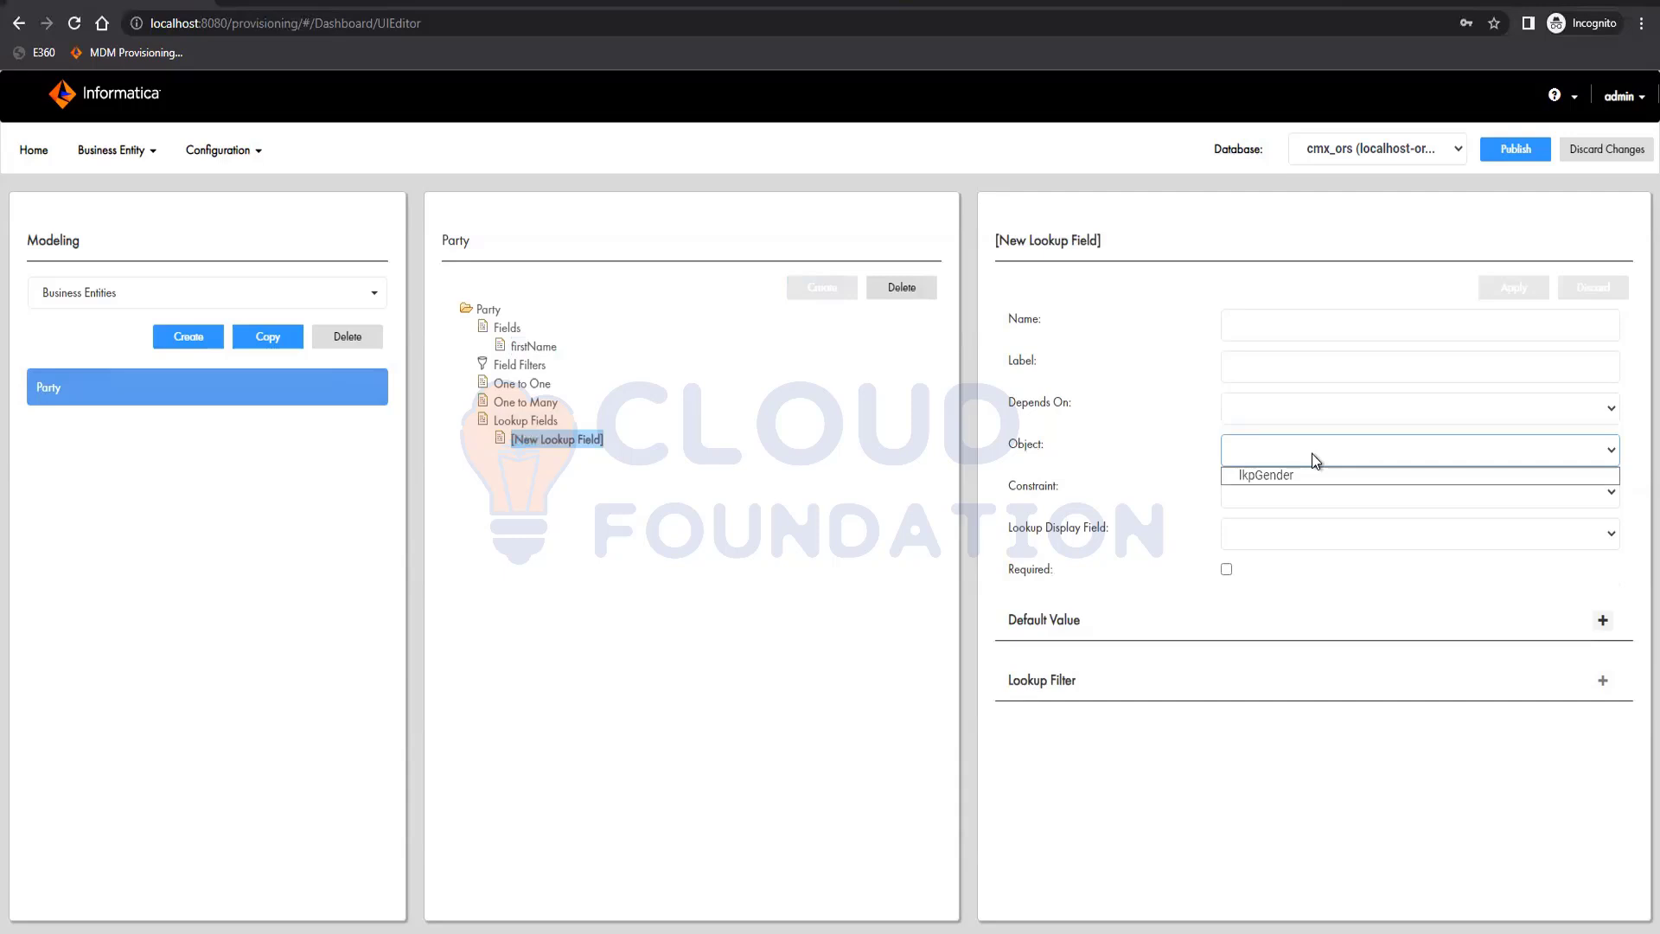
click(1268, 473)
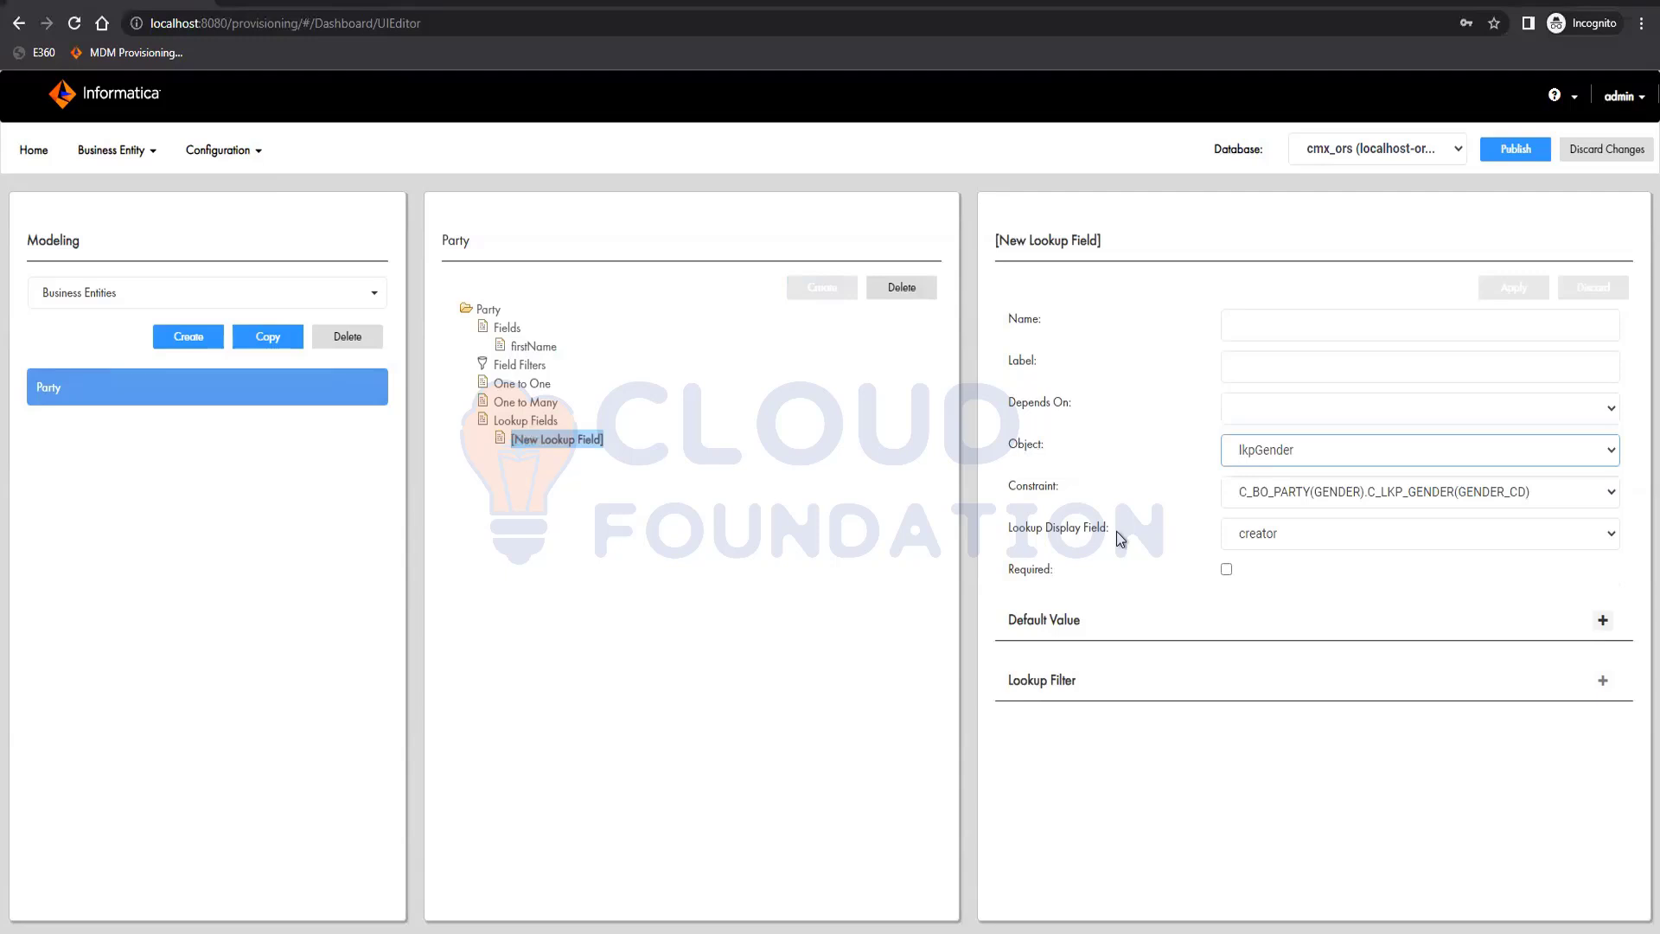
click(1329, 533)
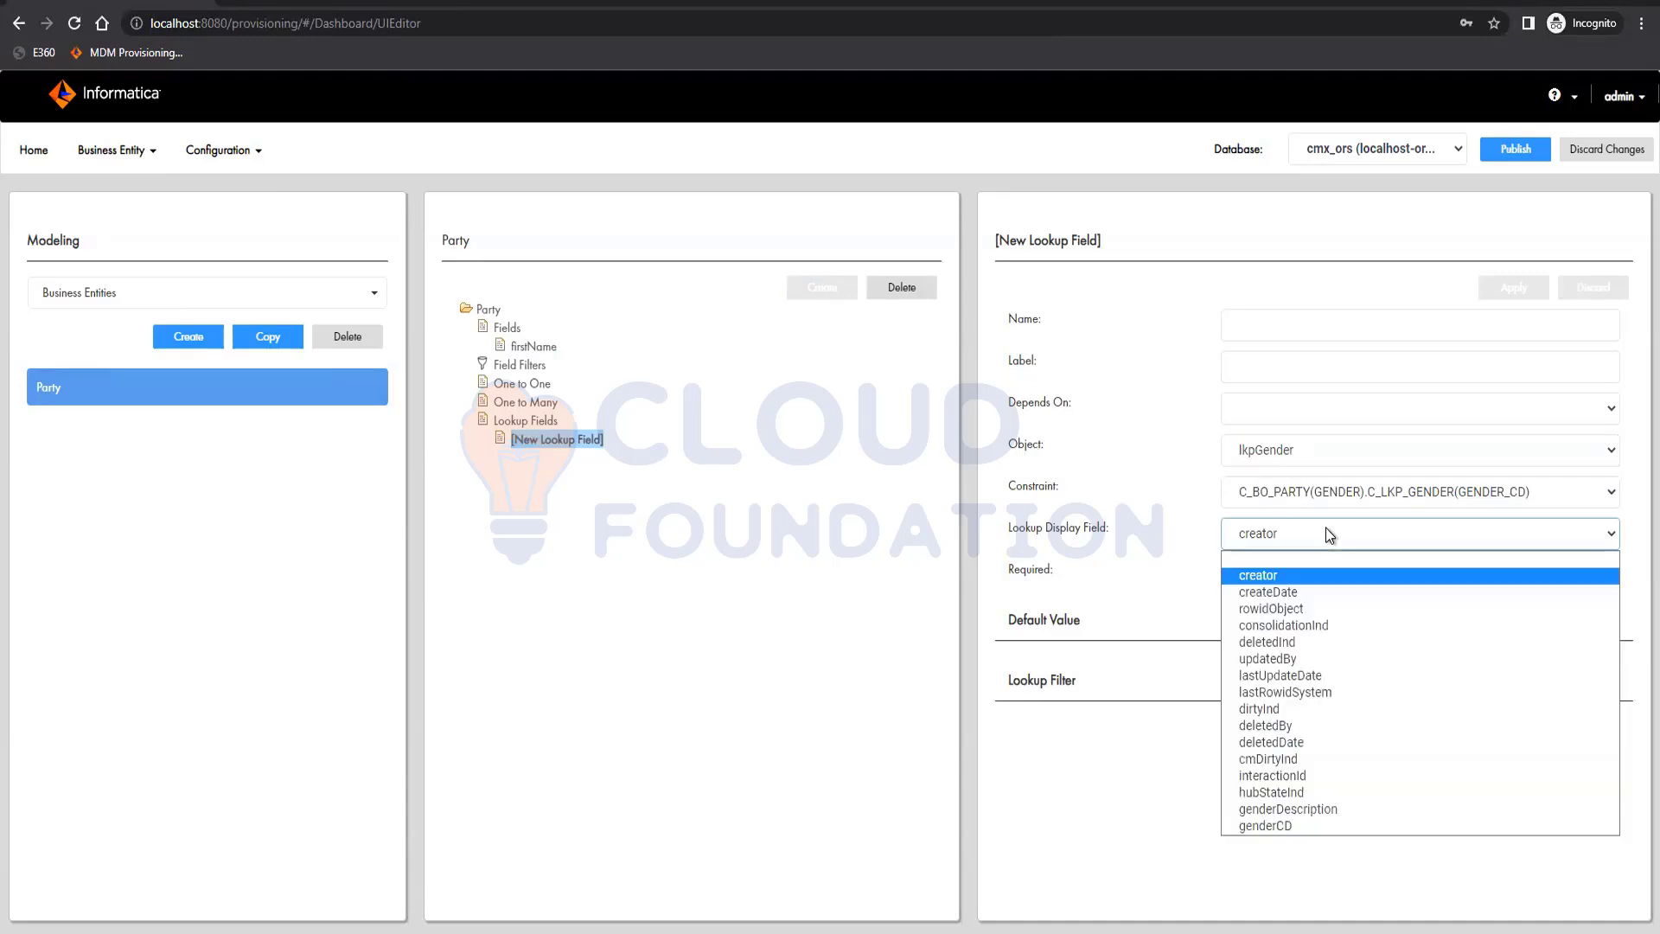
click(1296, 807)
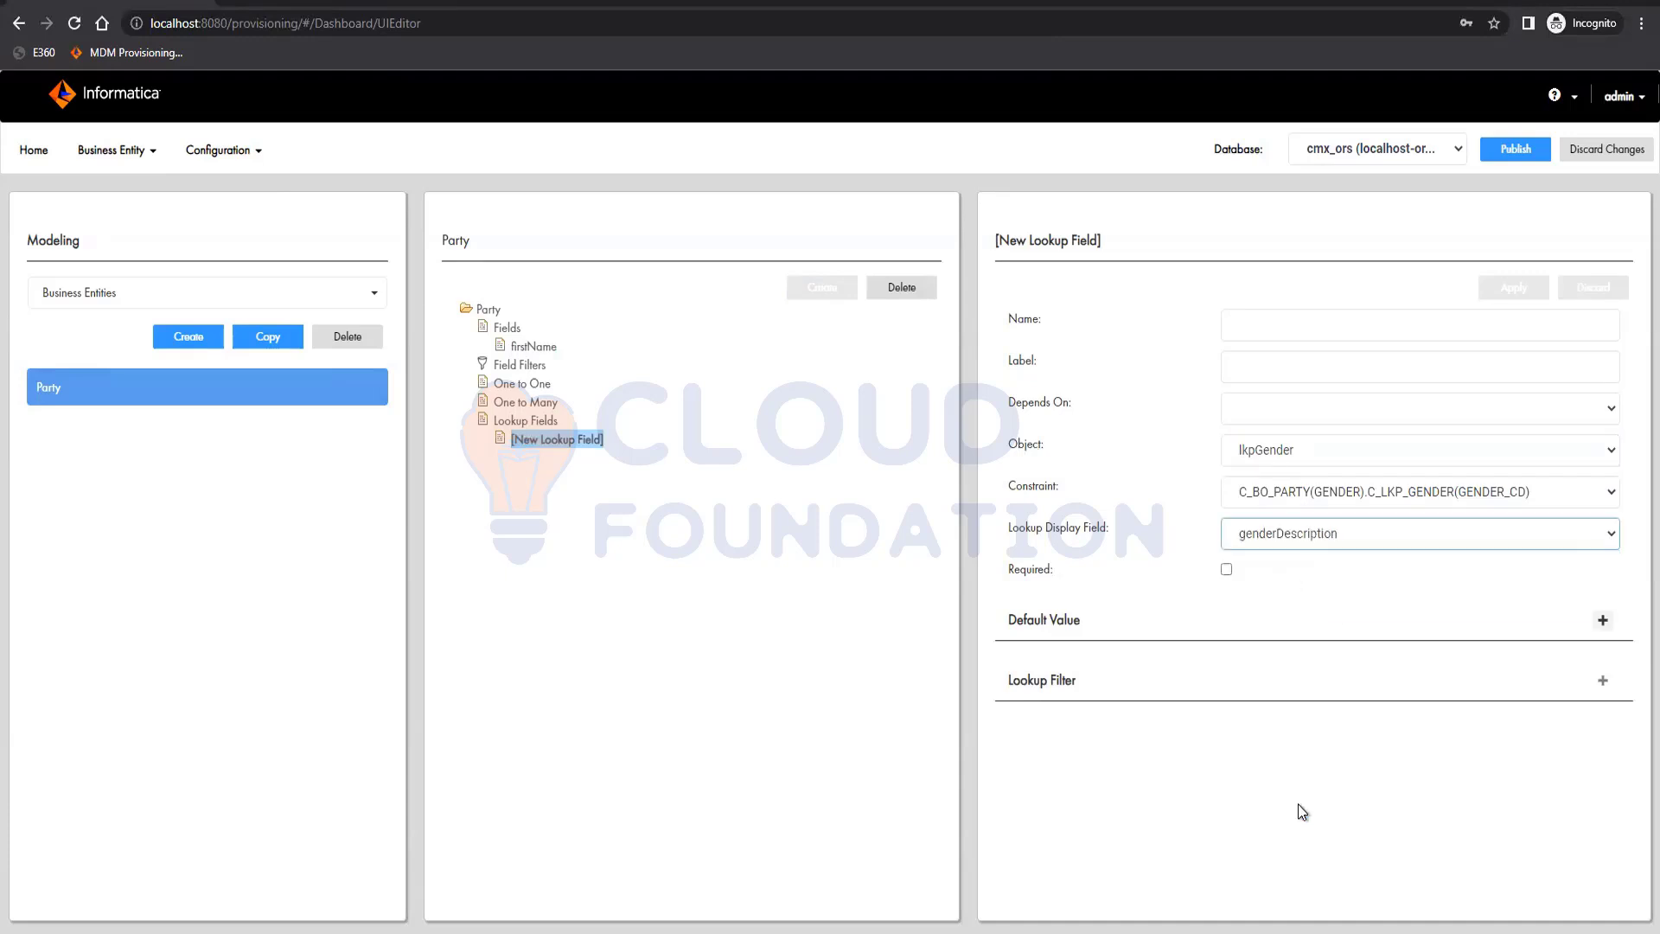
Name the new lookup field gender, label it "Gender", and apply it
click(1321, 341)
text(gender)
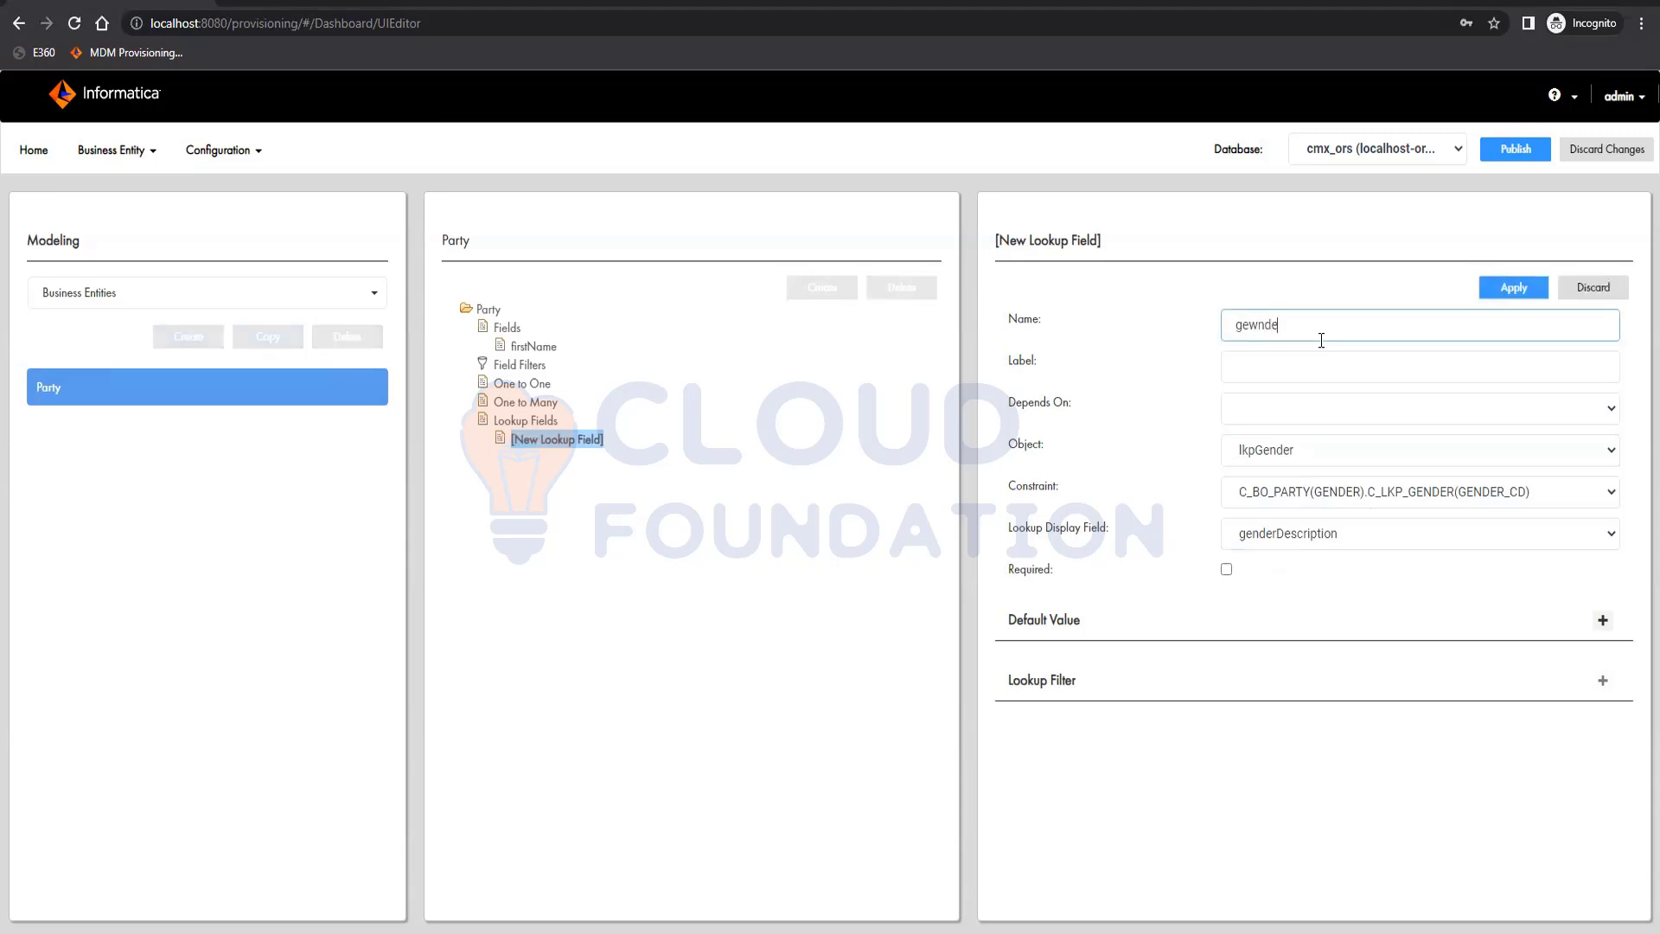
key(BackSpace)
key(BackSpace)
key(BackSpace)
key(BackSpace)
text(w)
key(BackSpace)
text(nder)
key(Tab)
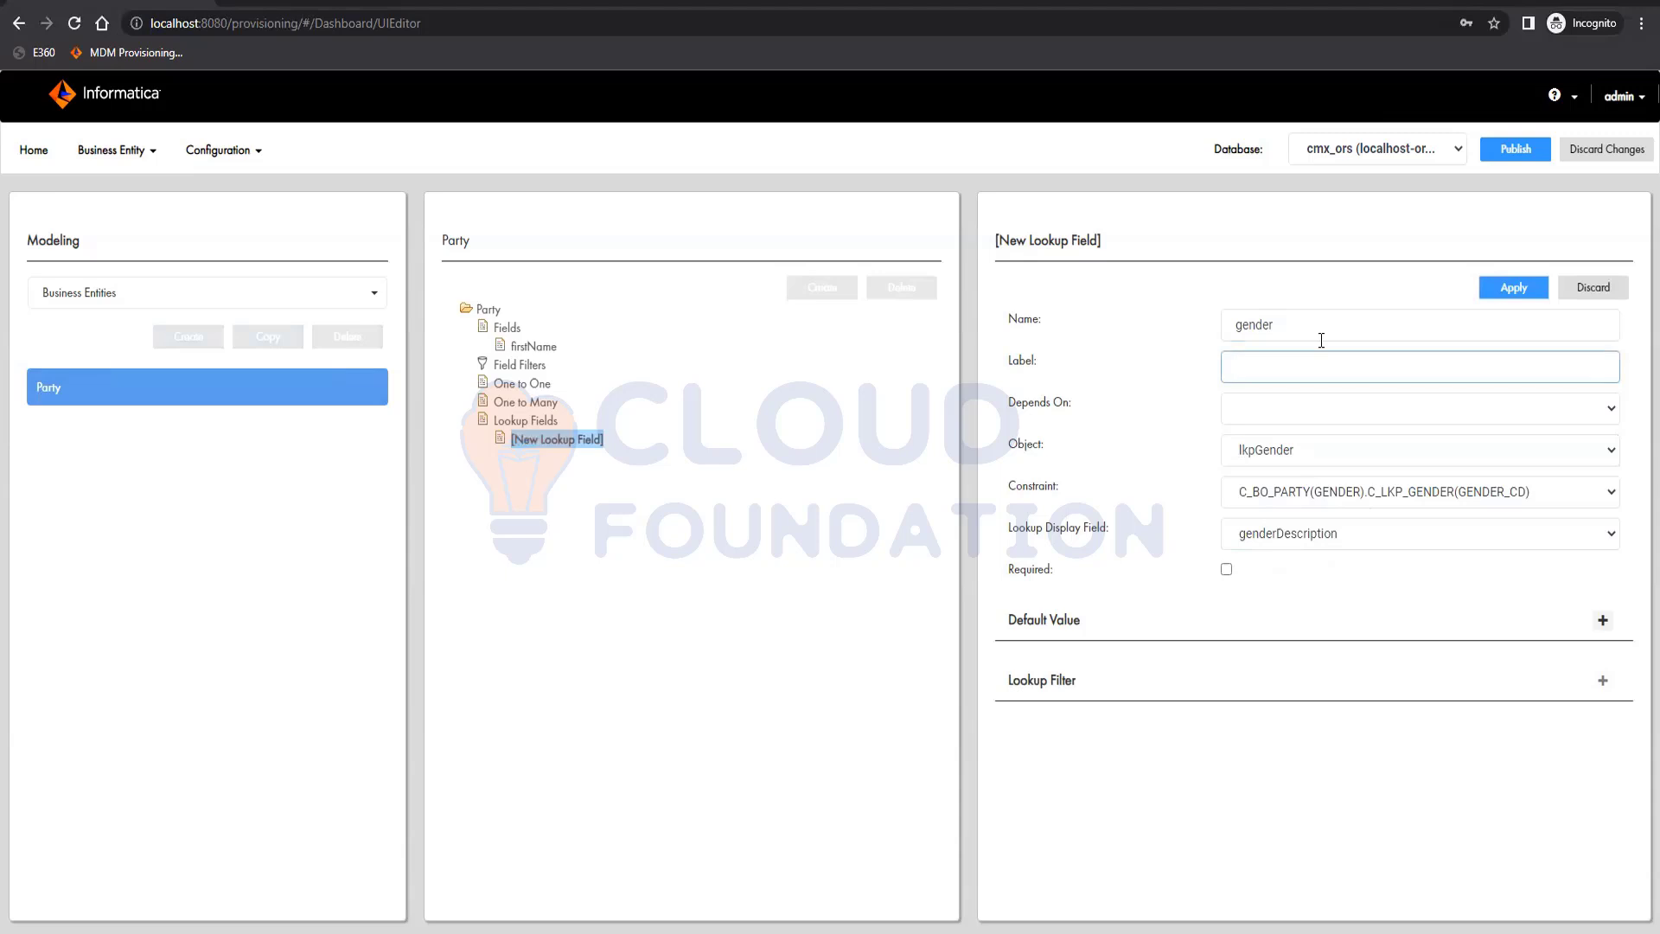
text(Gender)
click(1515, 292)
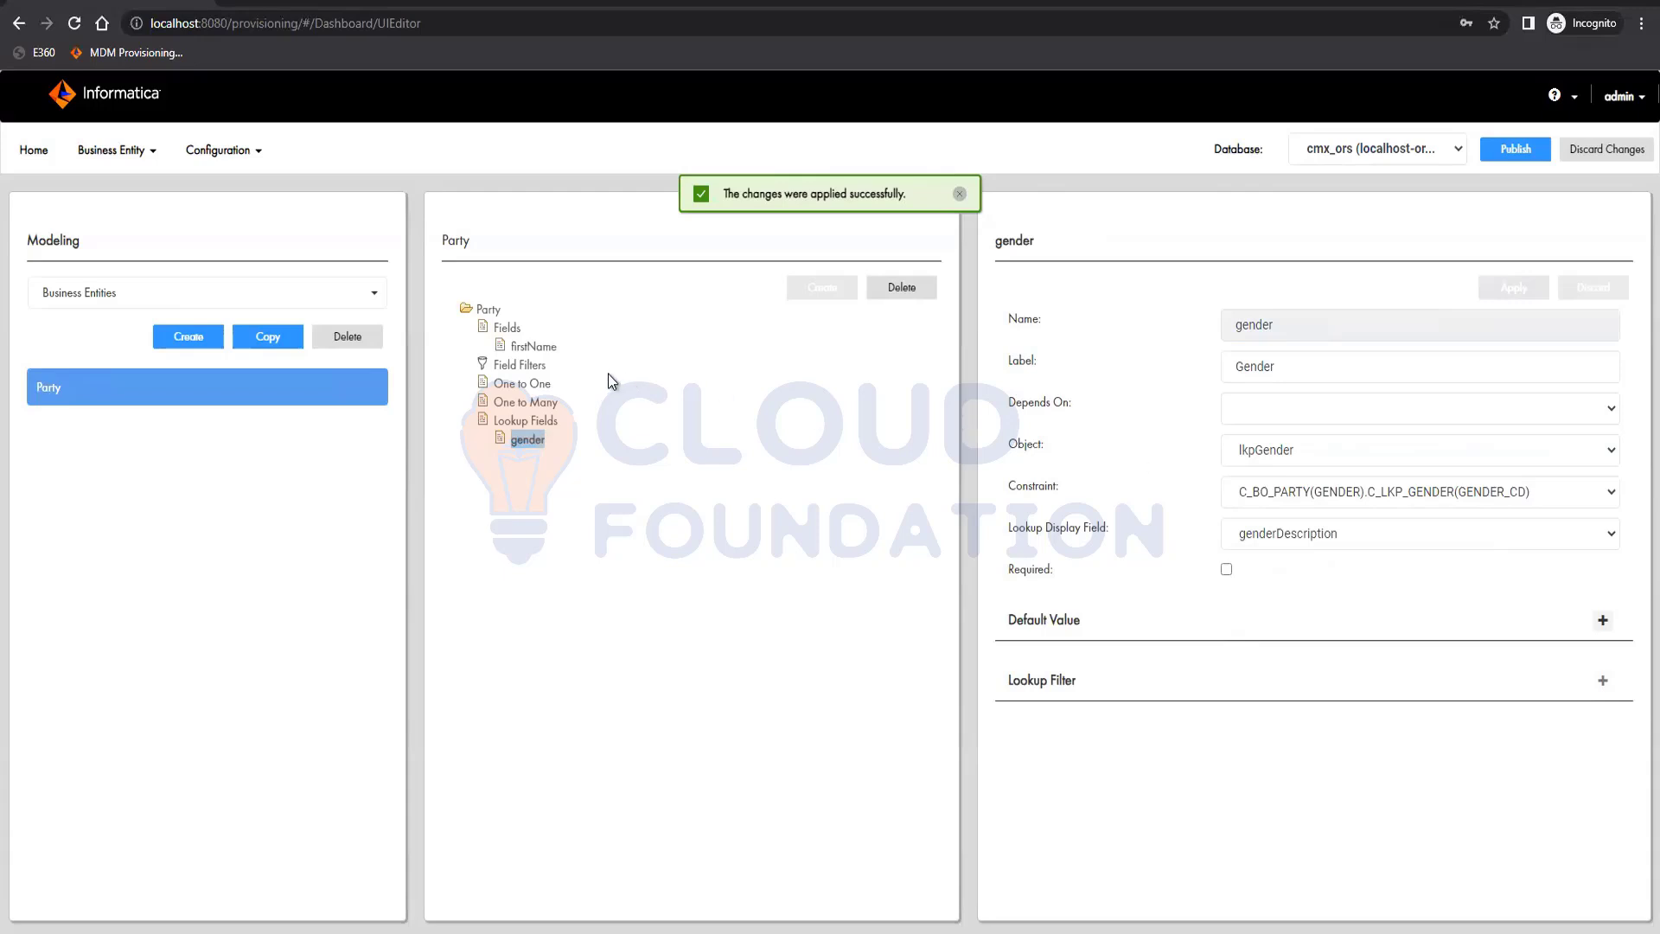
Start a new one-to-many child under Party based on the C_BO_ADDRESS base object
click(529, 403)
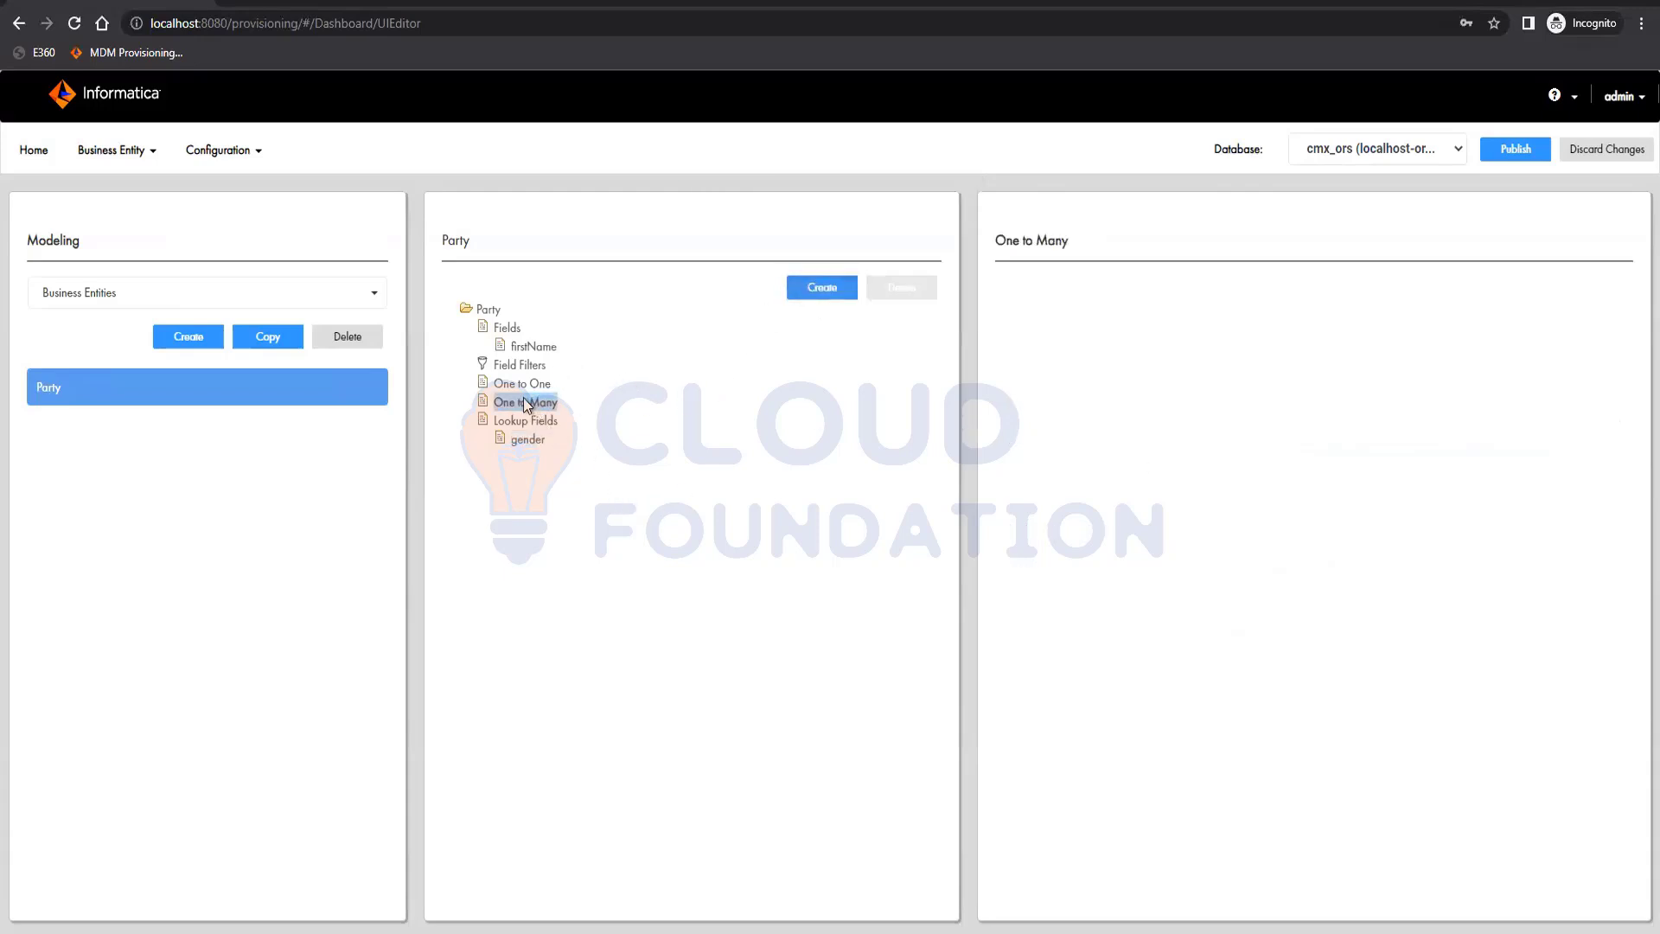
click(851, 287)
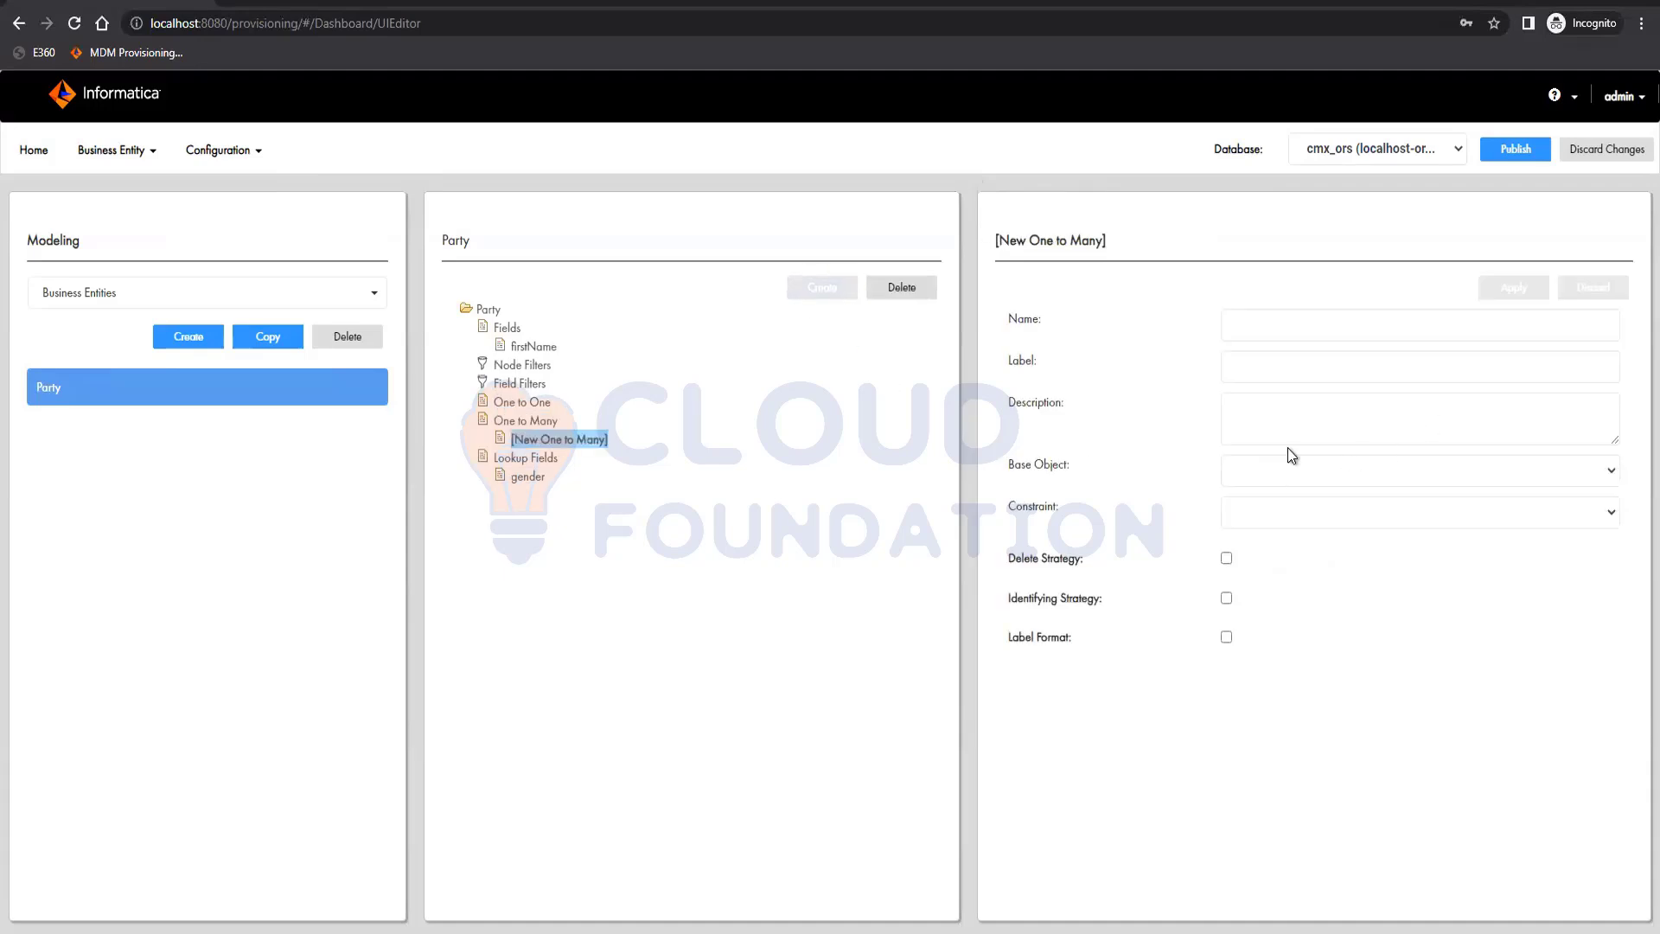
click(1345, 483)
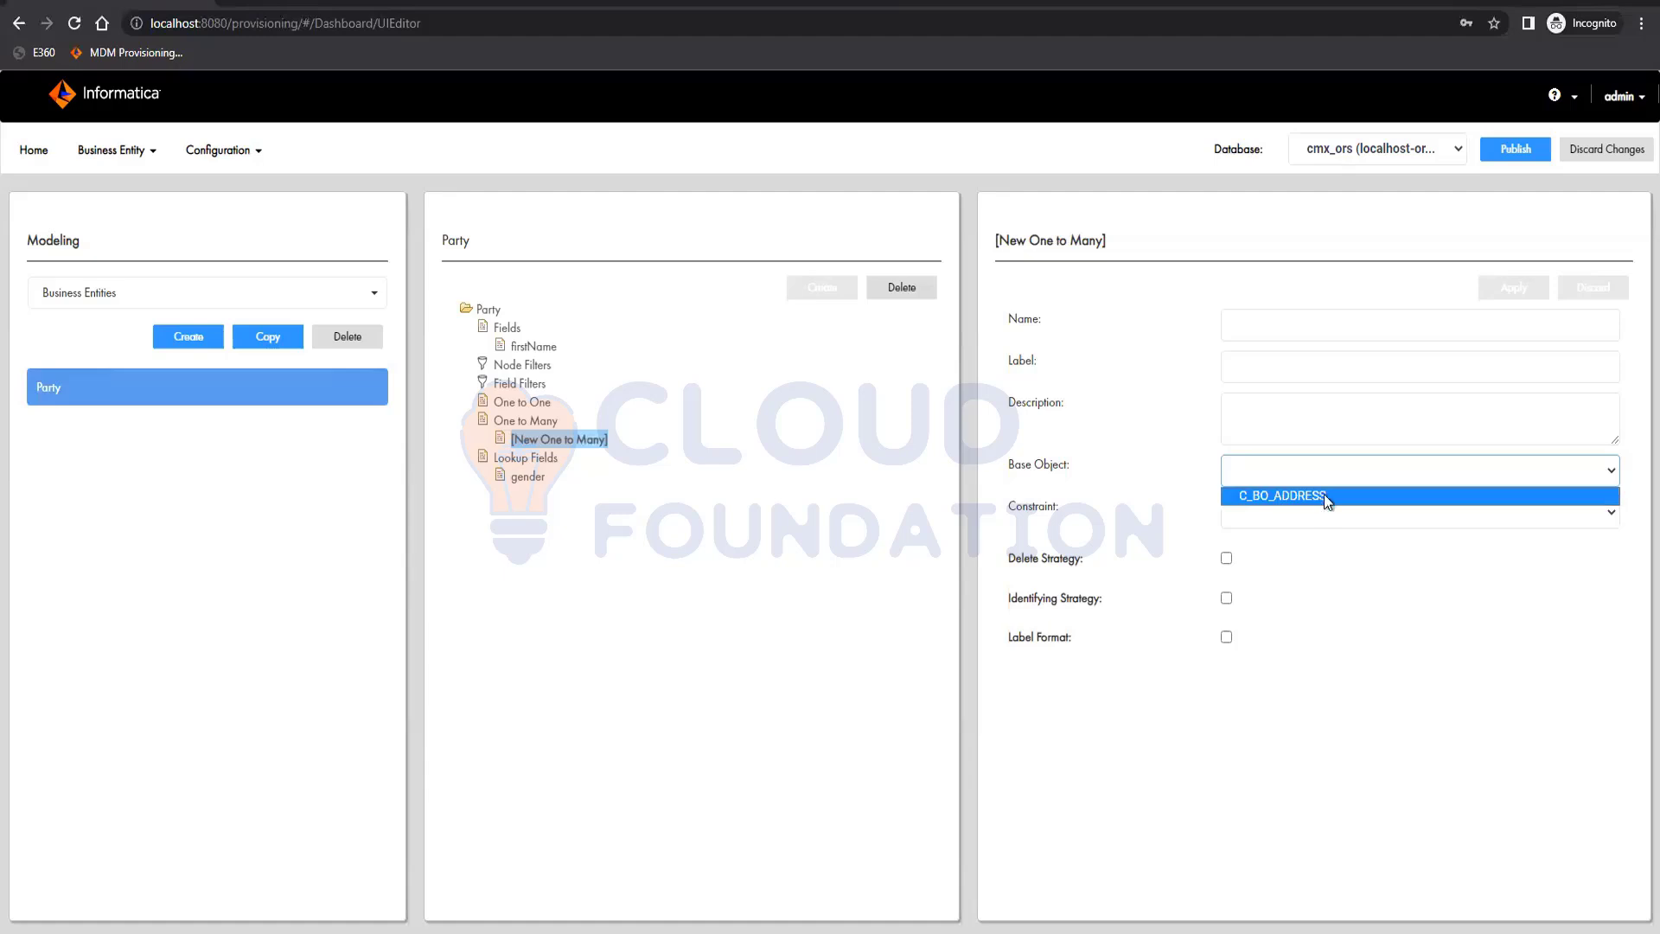
click(1325, 494)
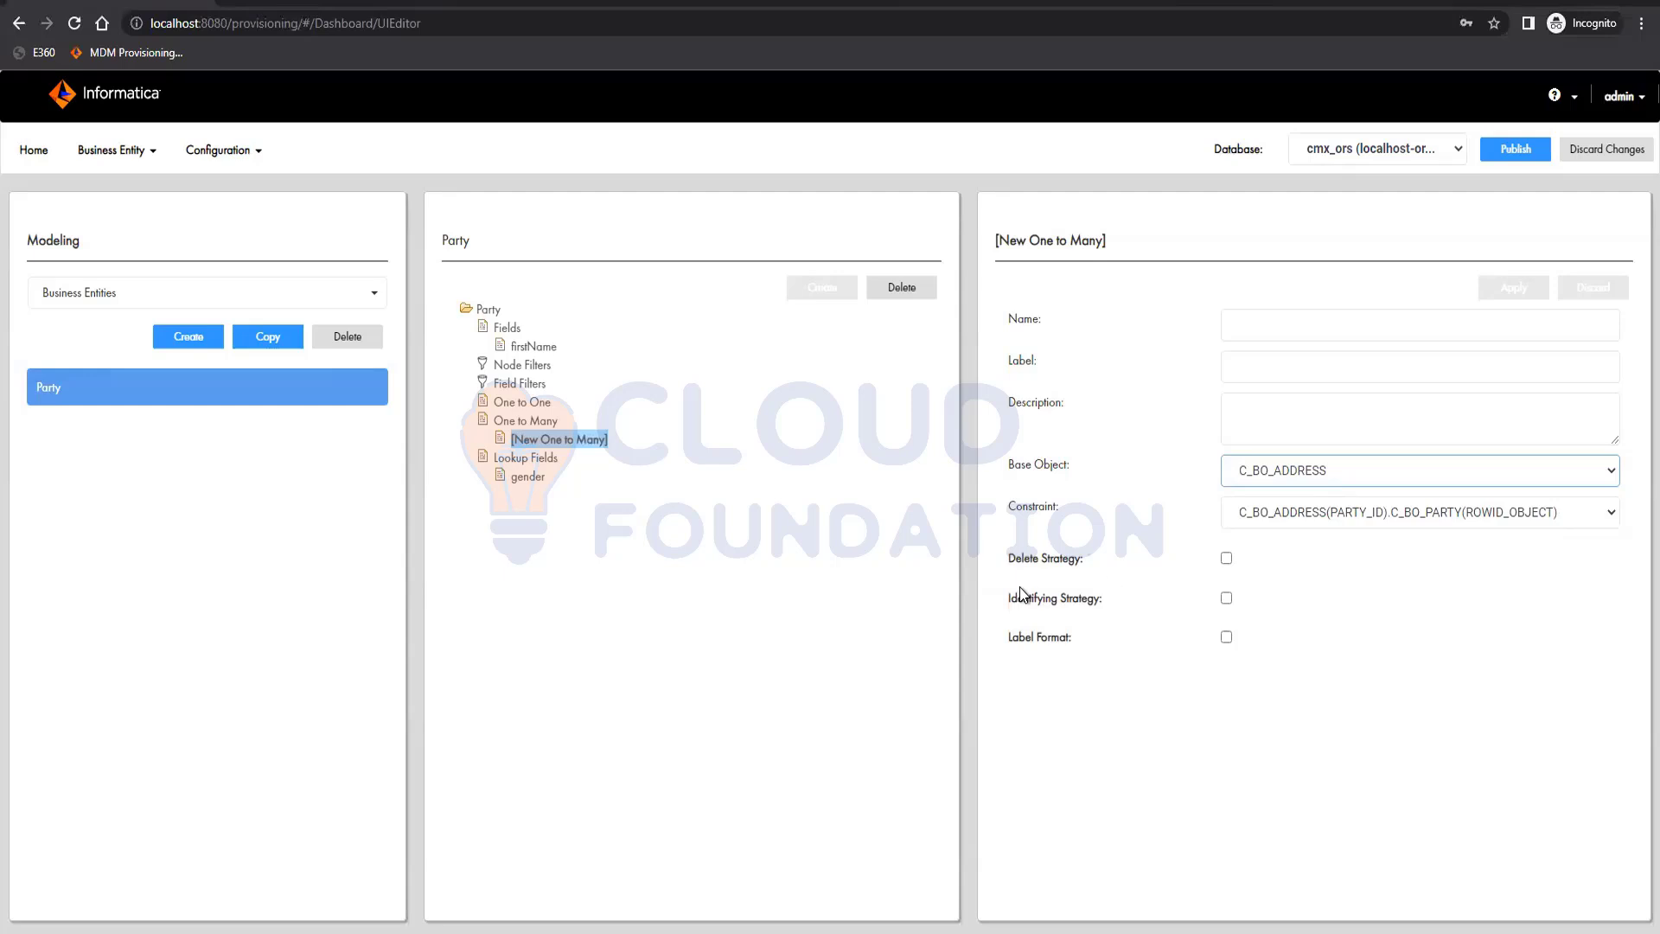
click(1226, 558)
click(1345, 607)
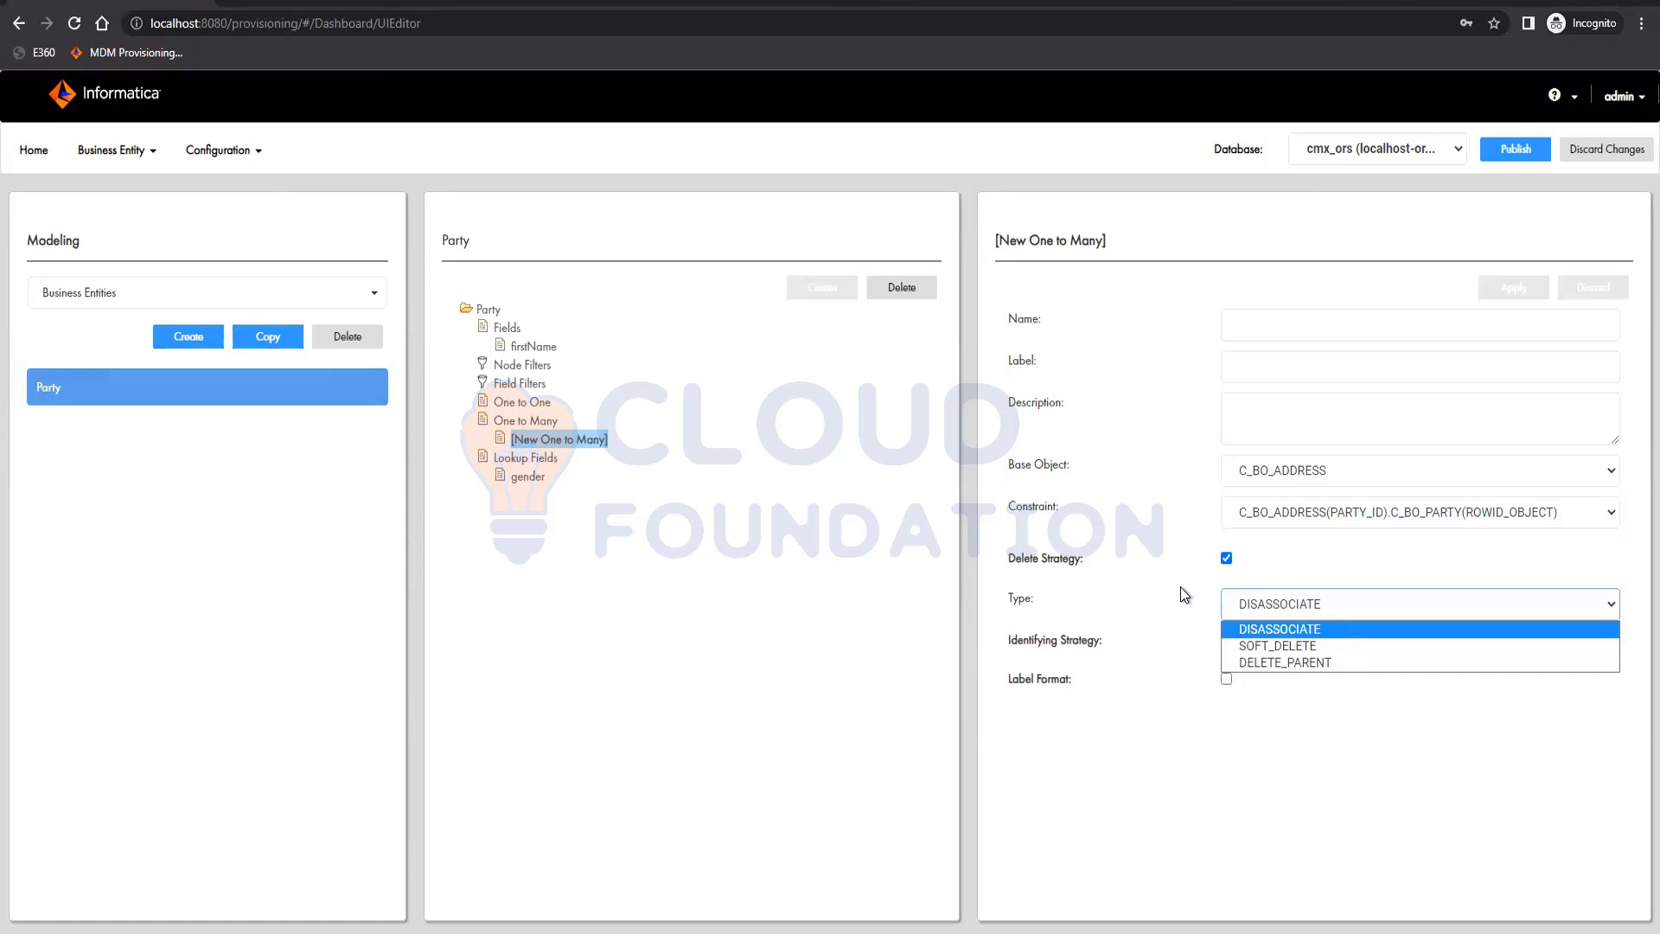
click(1218, 563)
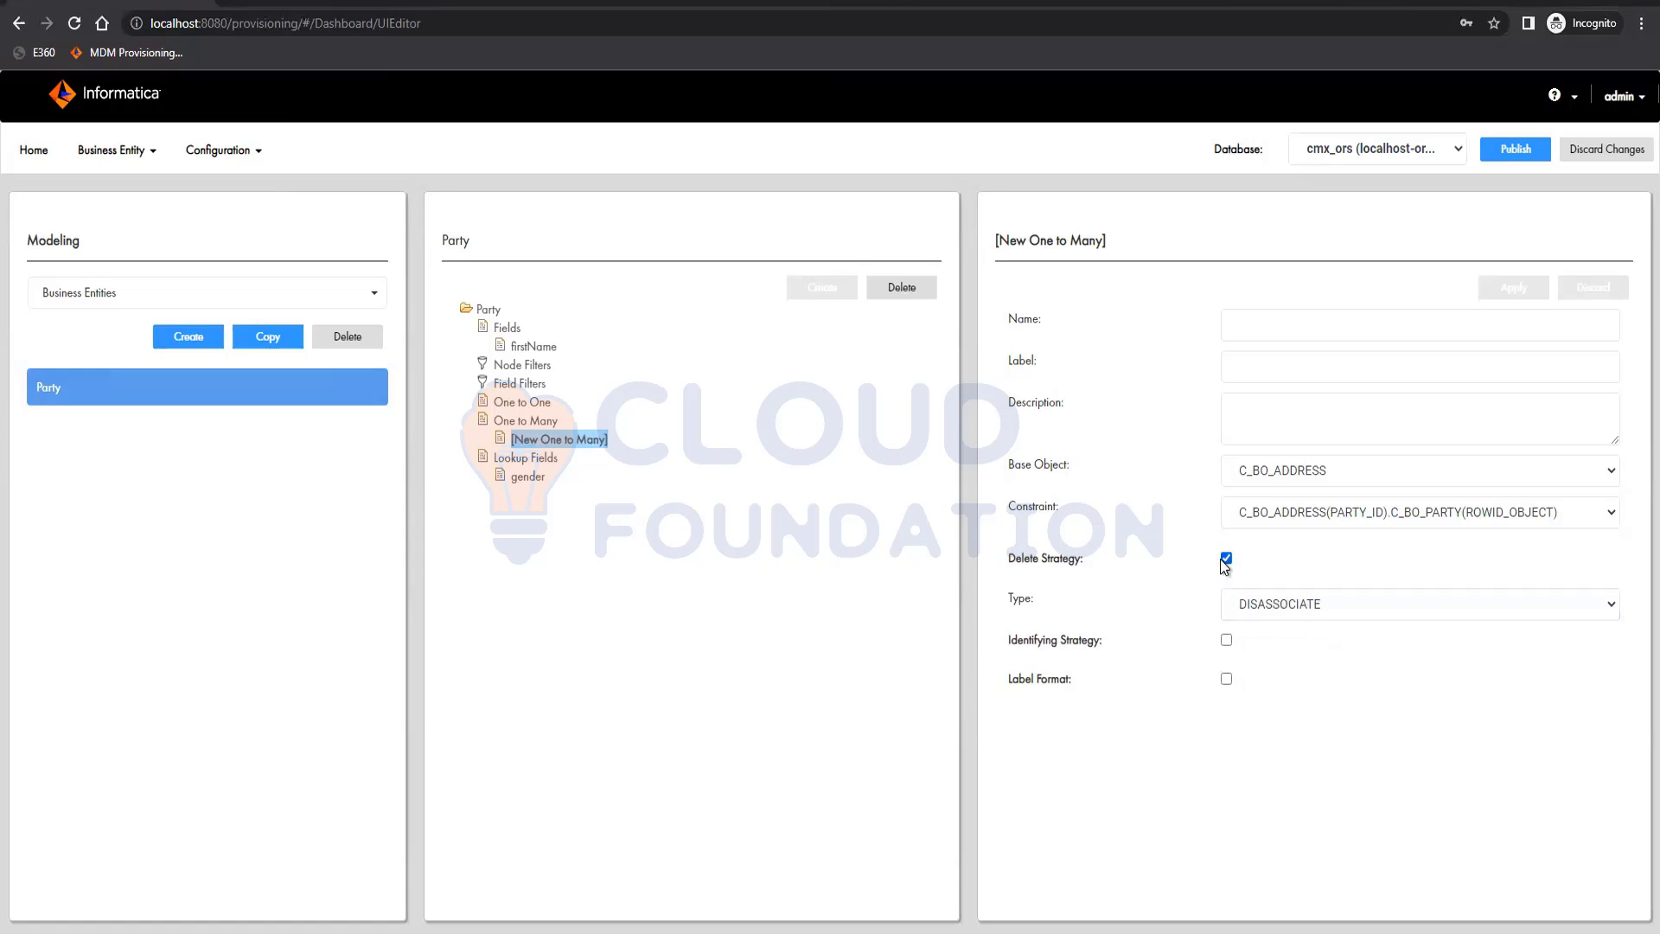
click(1226, 560)
Turn on the identifying strategy for the new one-to-many child and examine its One Row, No Rows and Unique Field options
click(1226, 598)
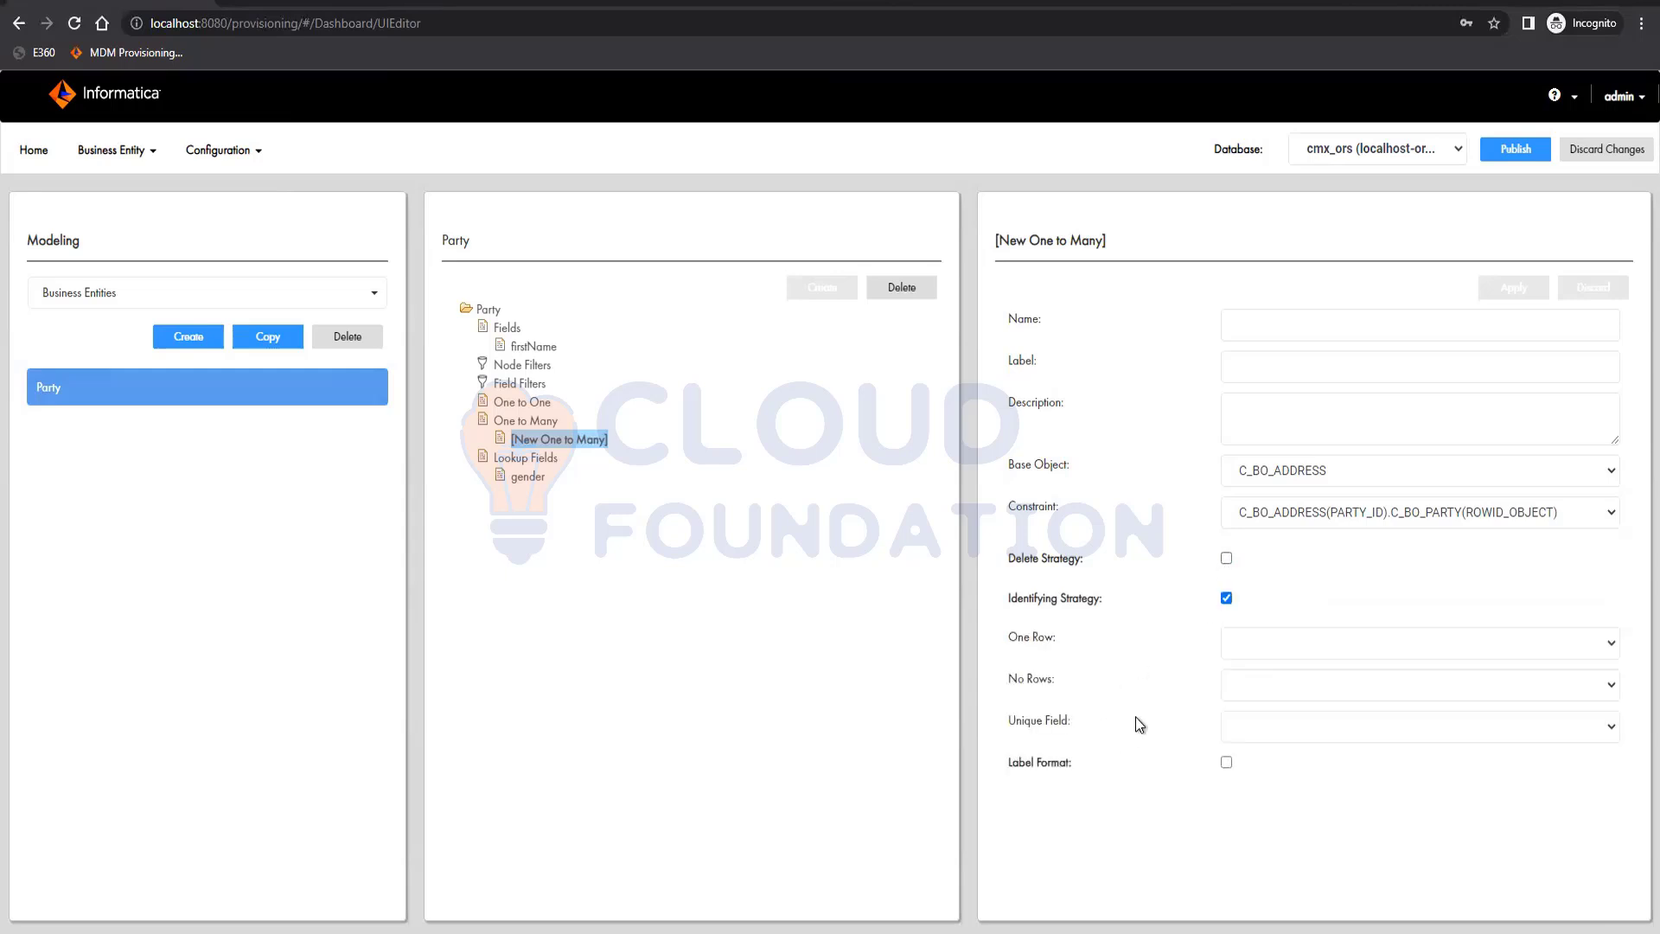
click(1271, 645)
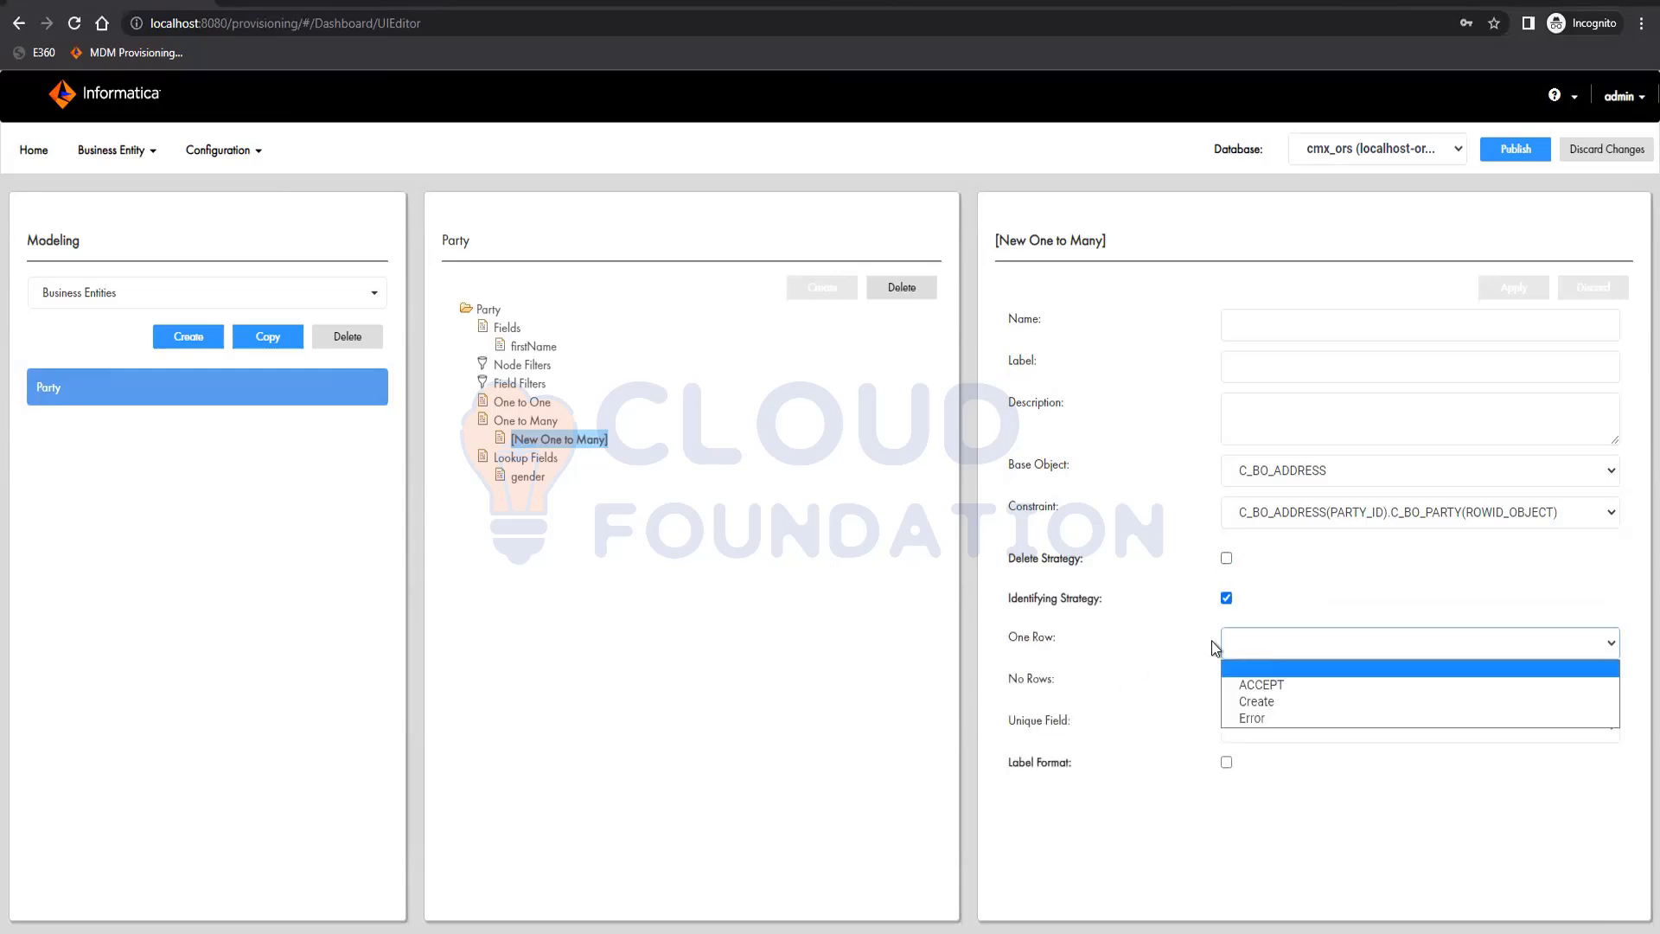
click(1153, 660)
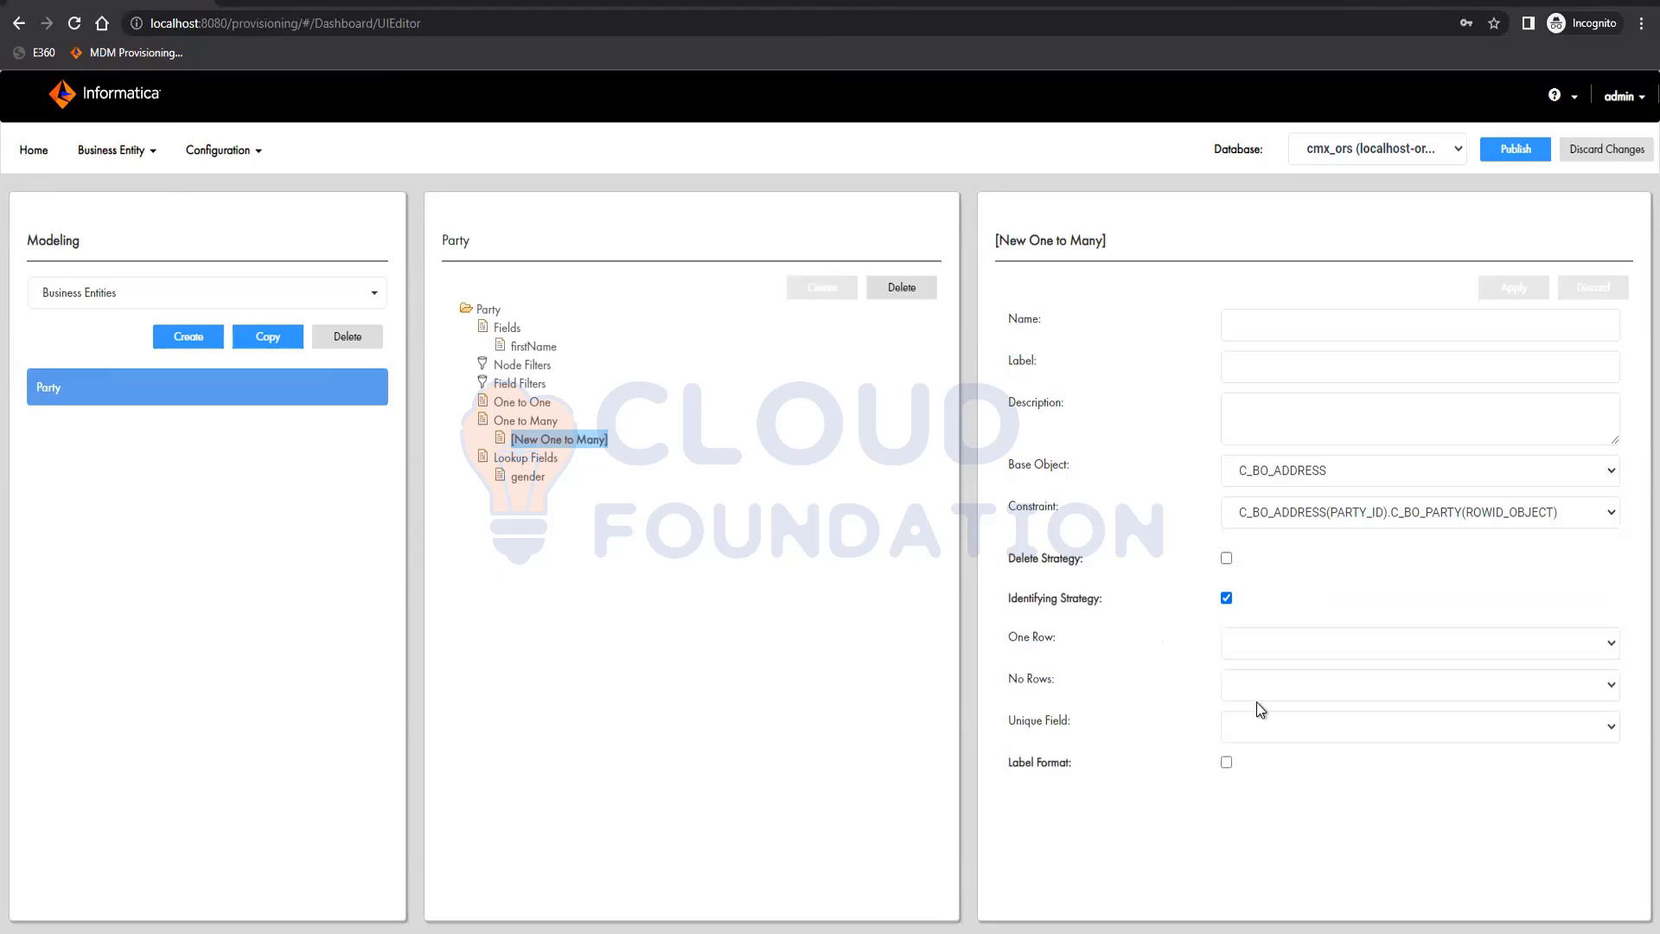
click(1269, 687)
click(1112, 710)
click(1257, 735)
click(1169, 788)
Try the identifying strategy with One Row set to ACCEPT and No Rows set to Create, and check the Unique Field choices
click(1299, 647)
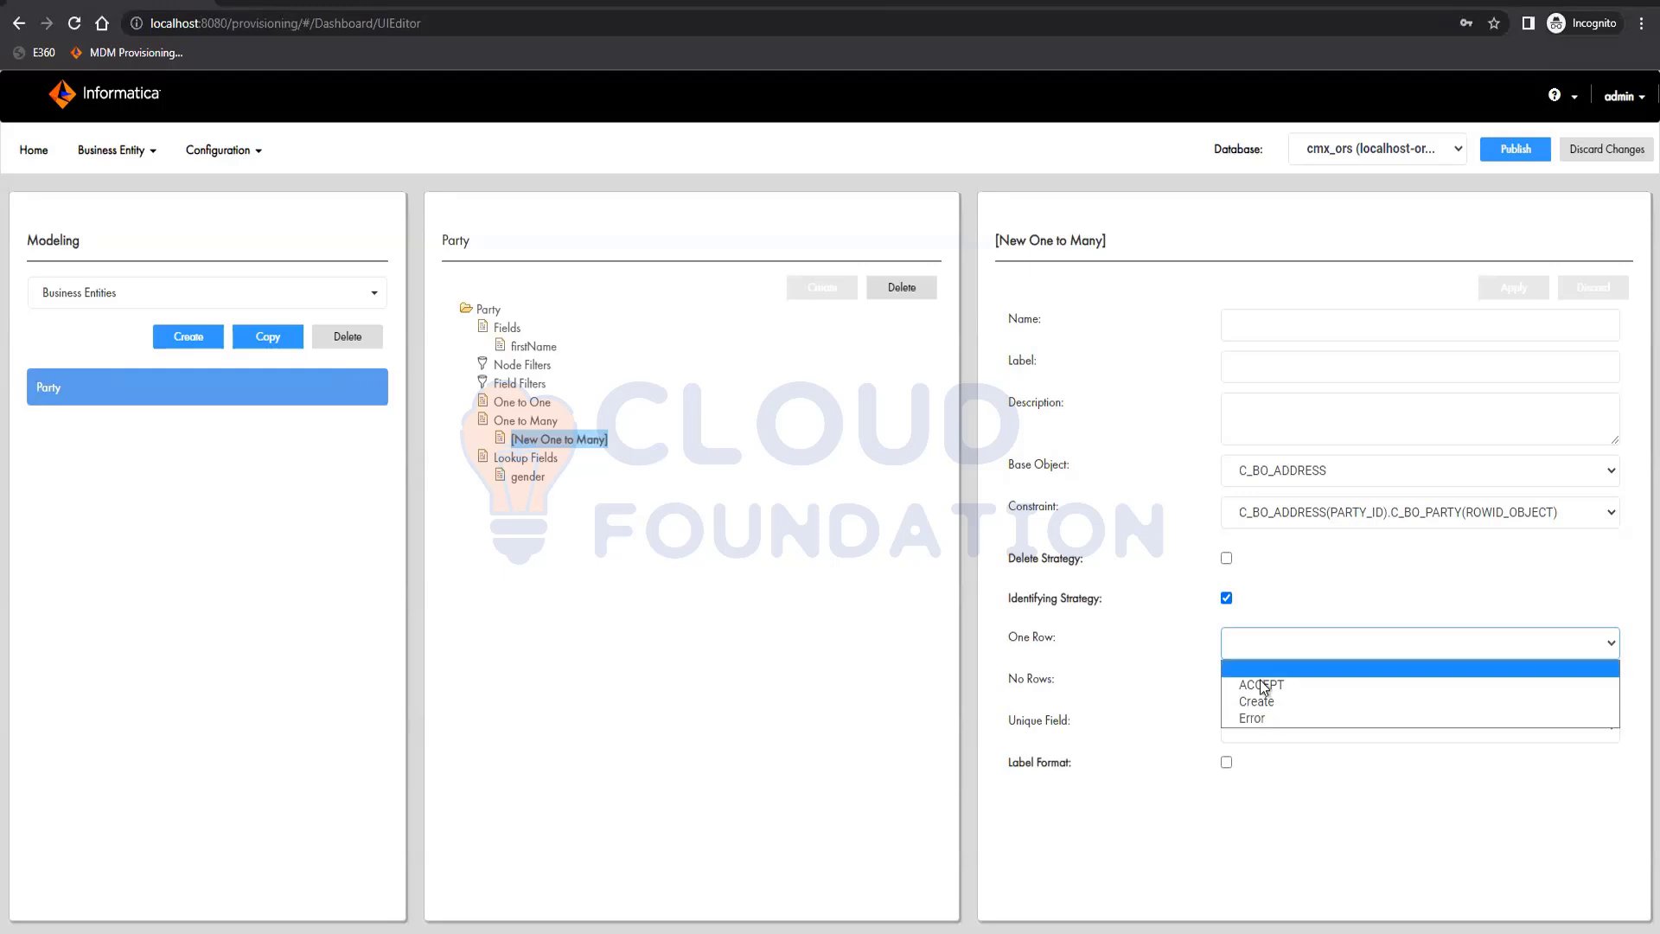
click(1304, 671)
click(1304, 689)
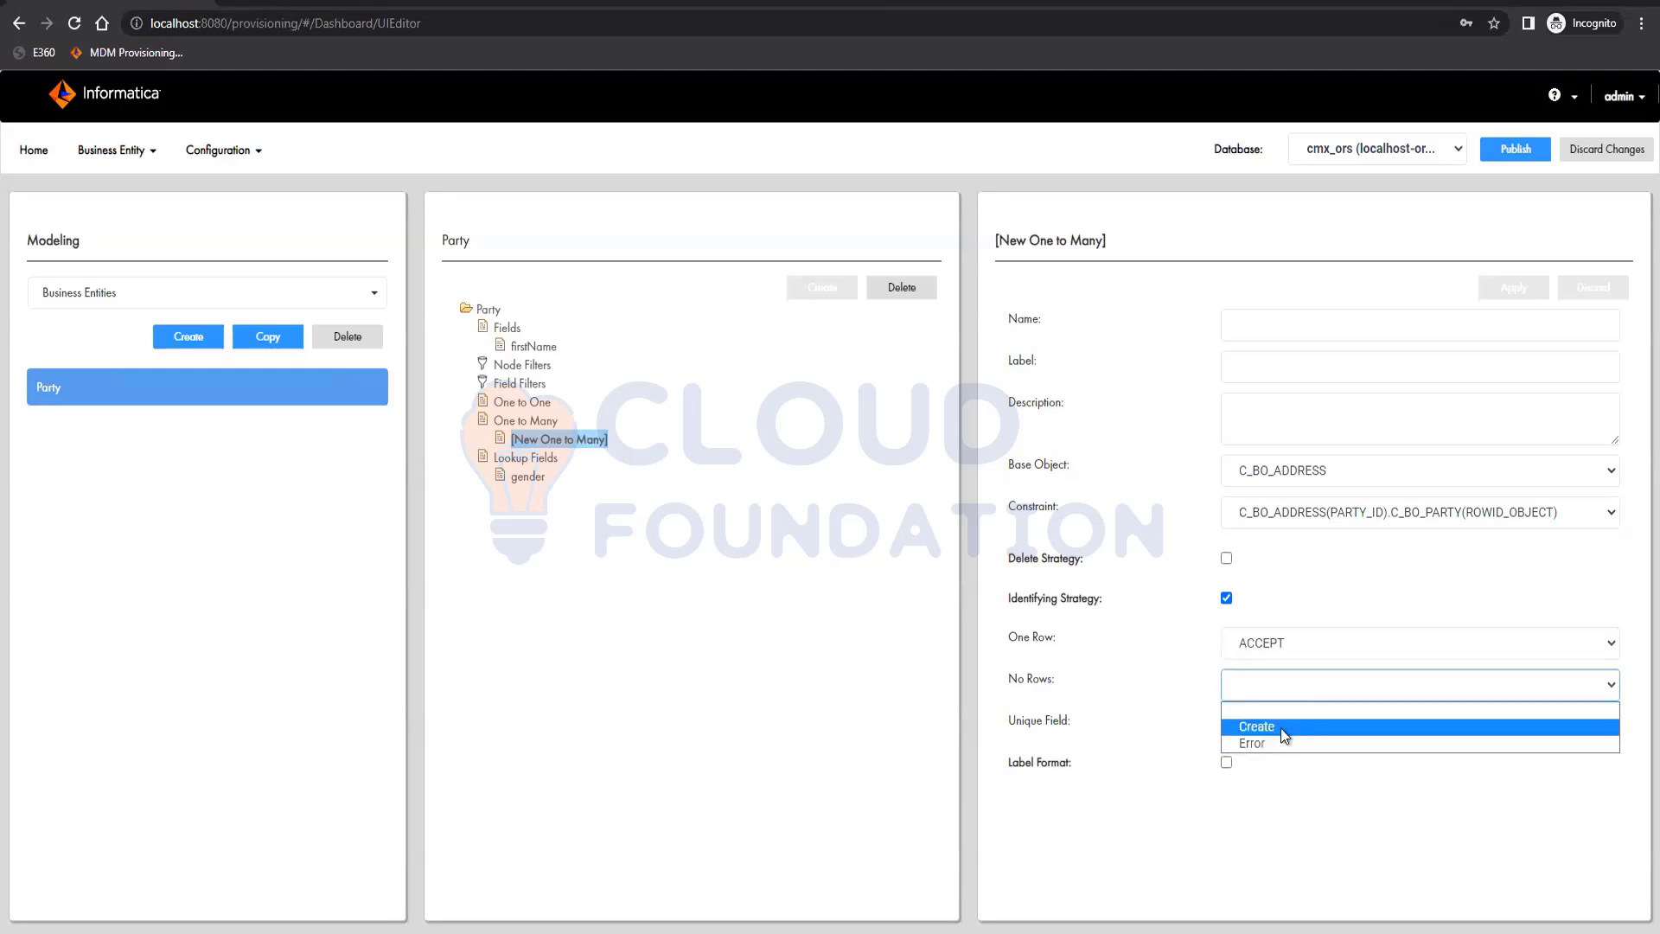
click(1284, 731)
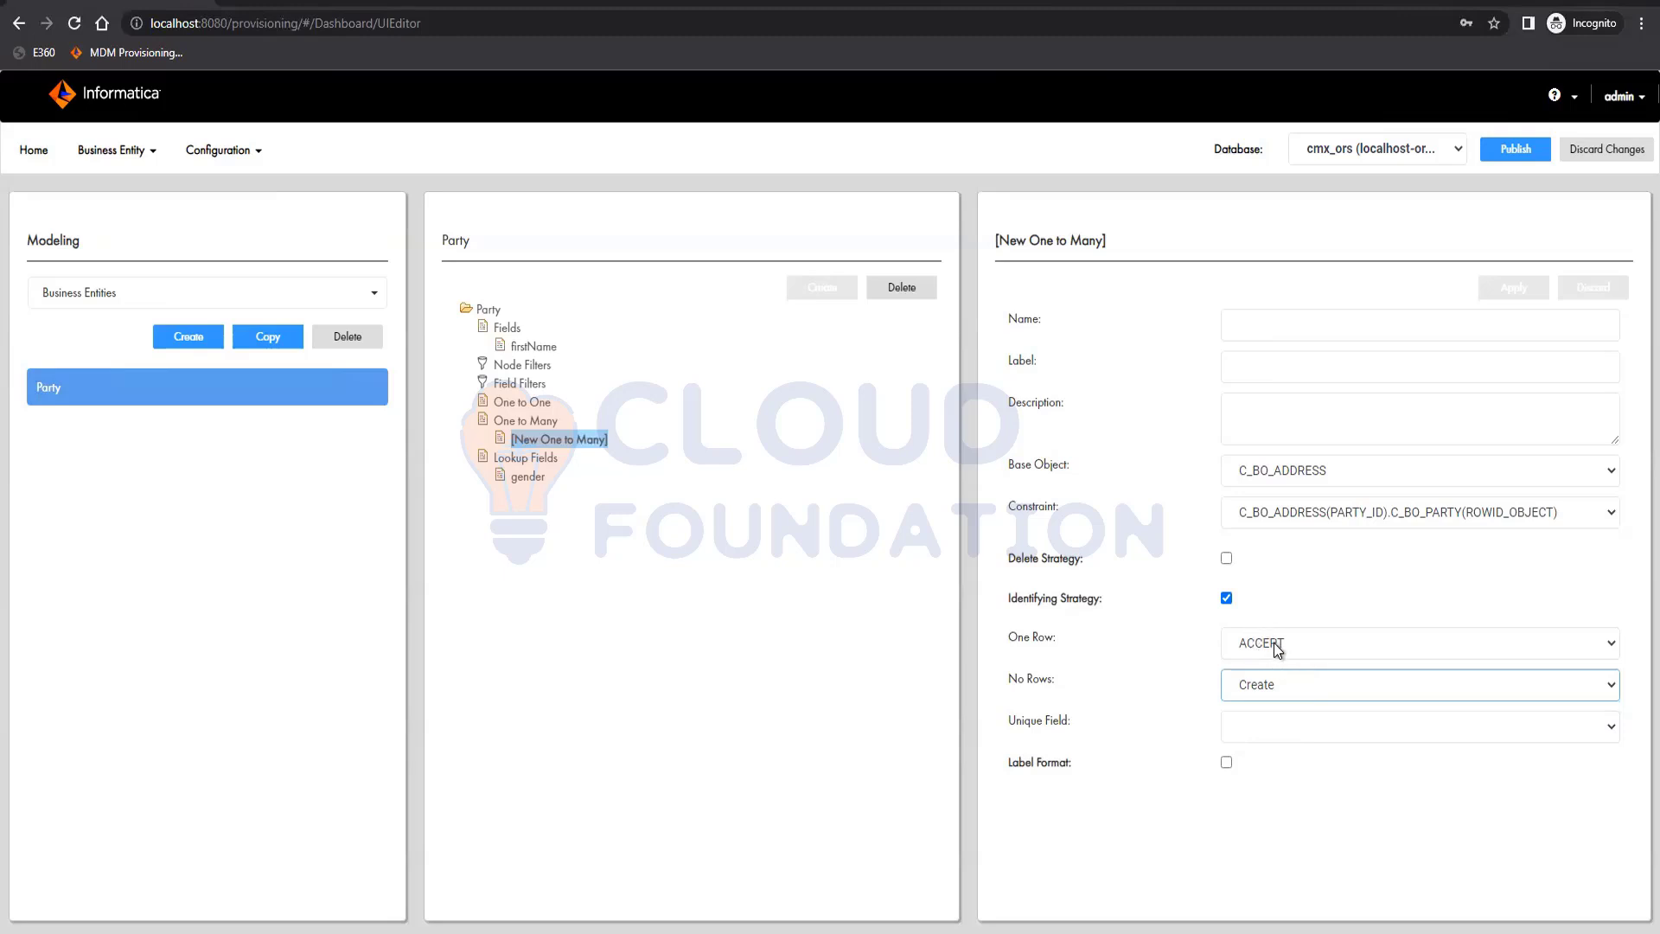
click(1264, 733)
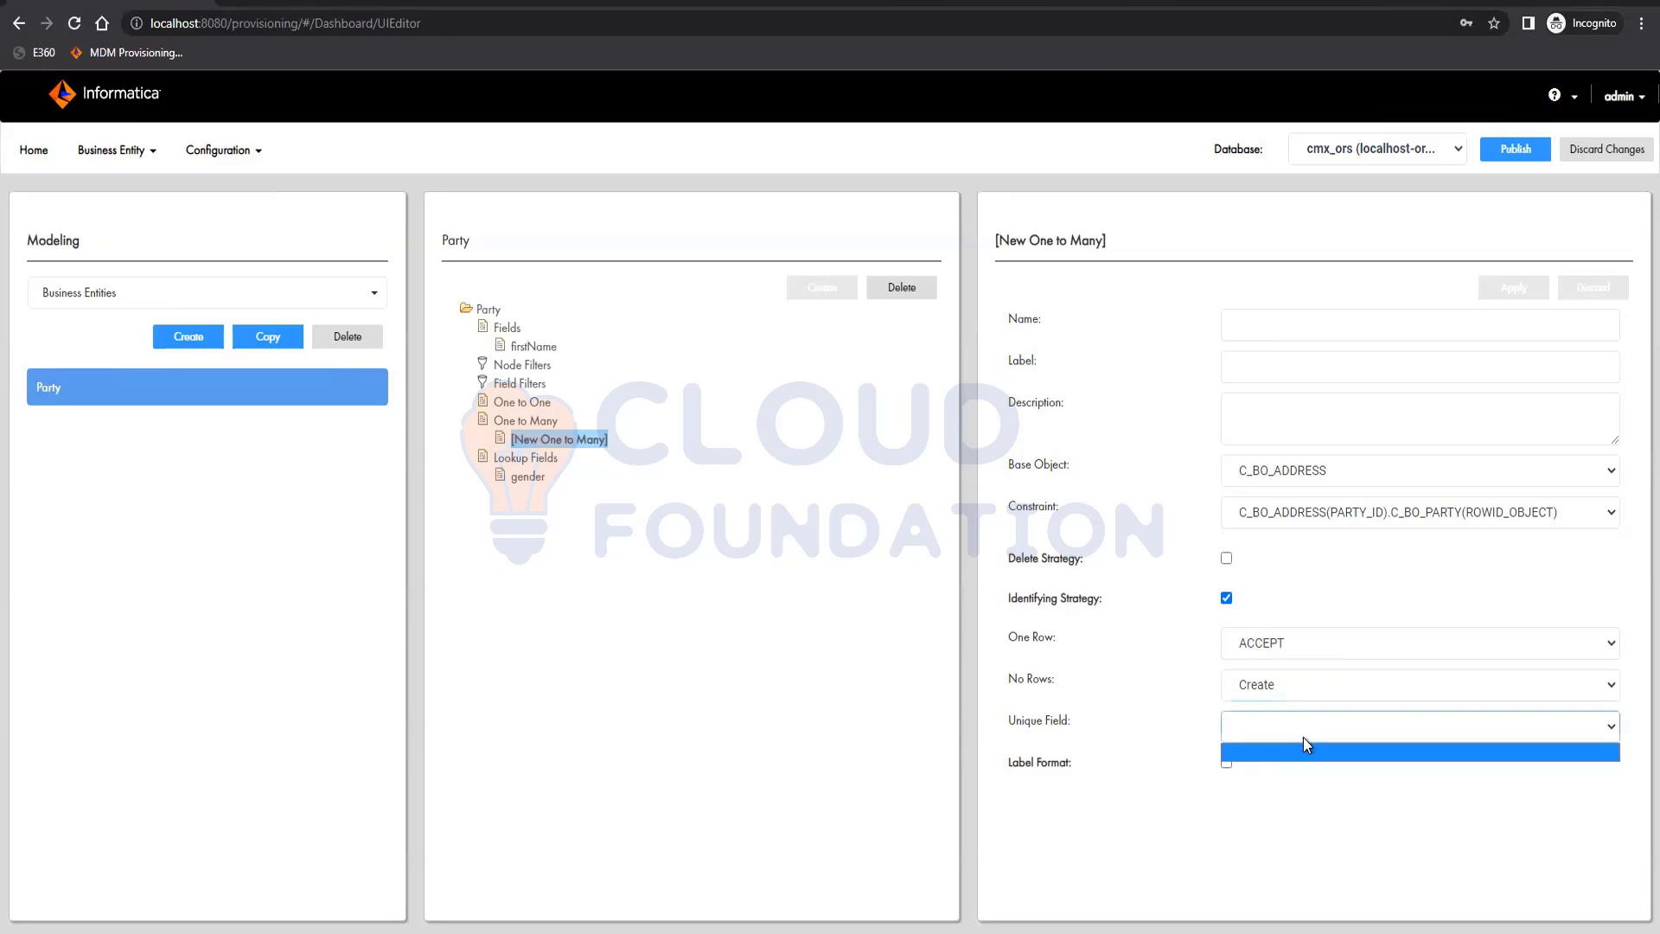
click(1304, 737)
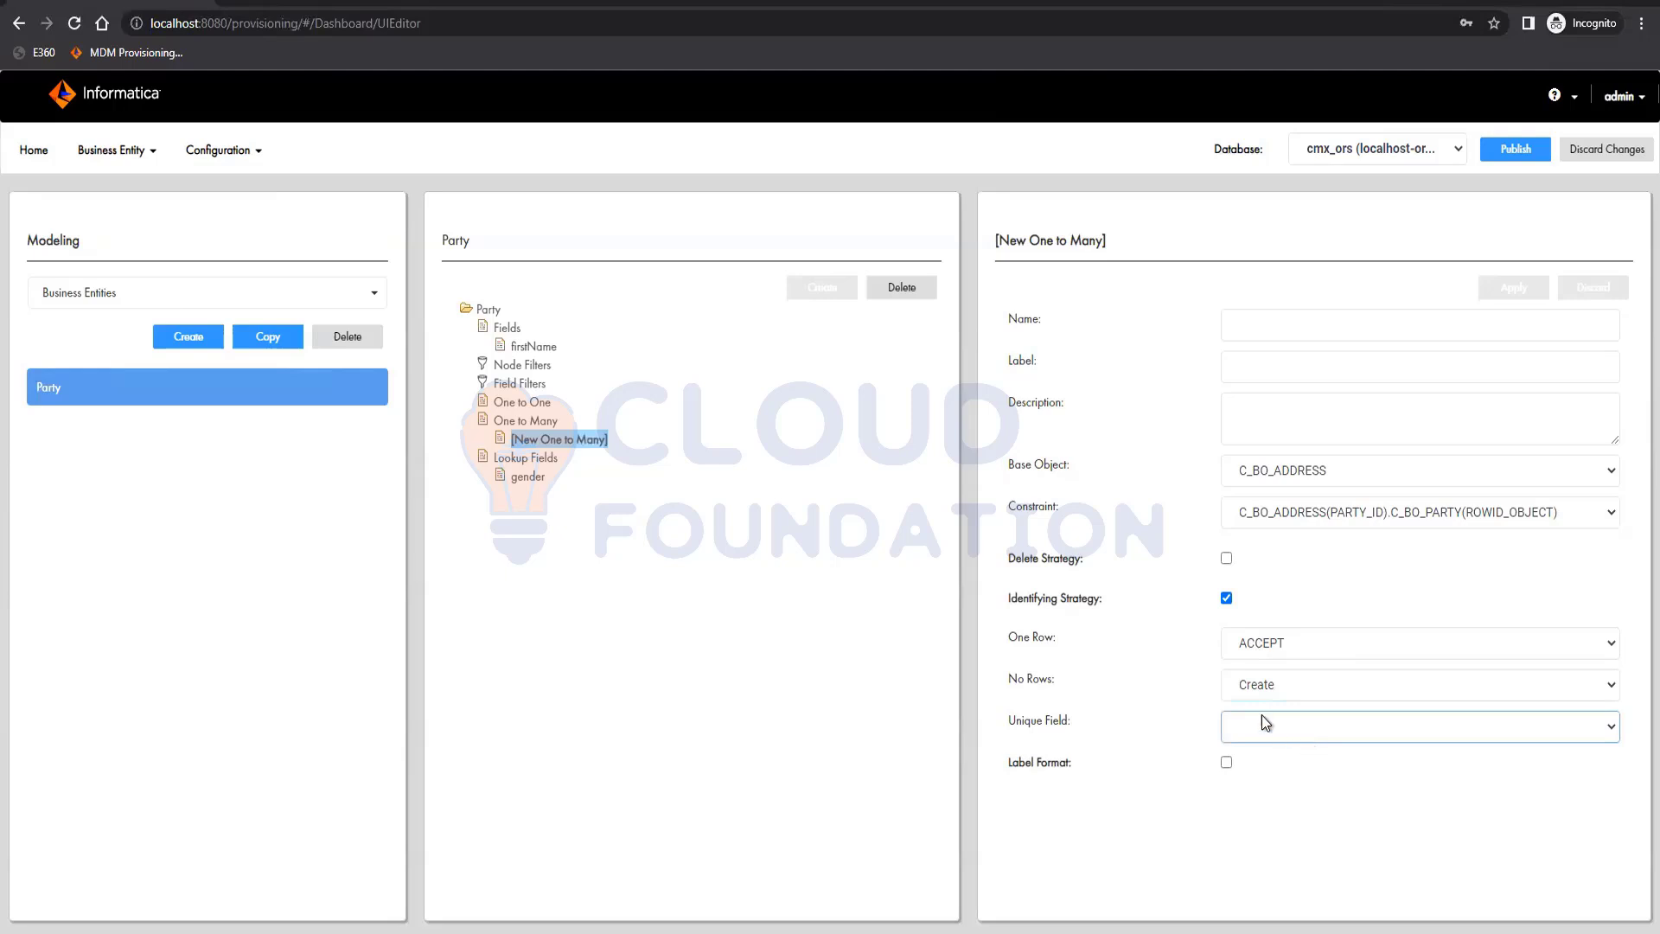
Turn off the identifying strategy and briefly enable the label format to view its settings
click(1227, 598)
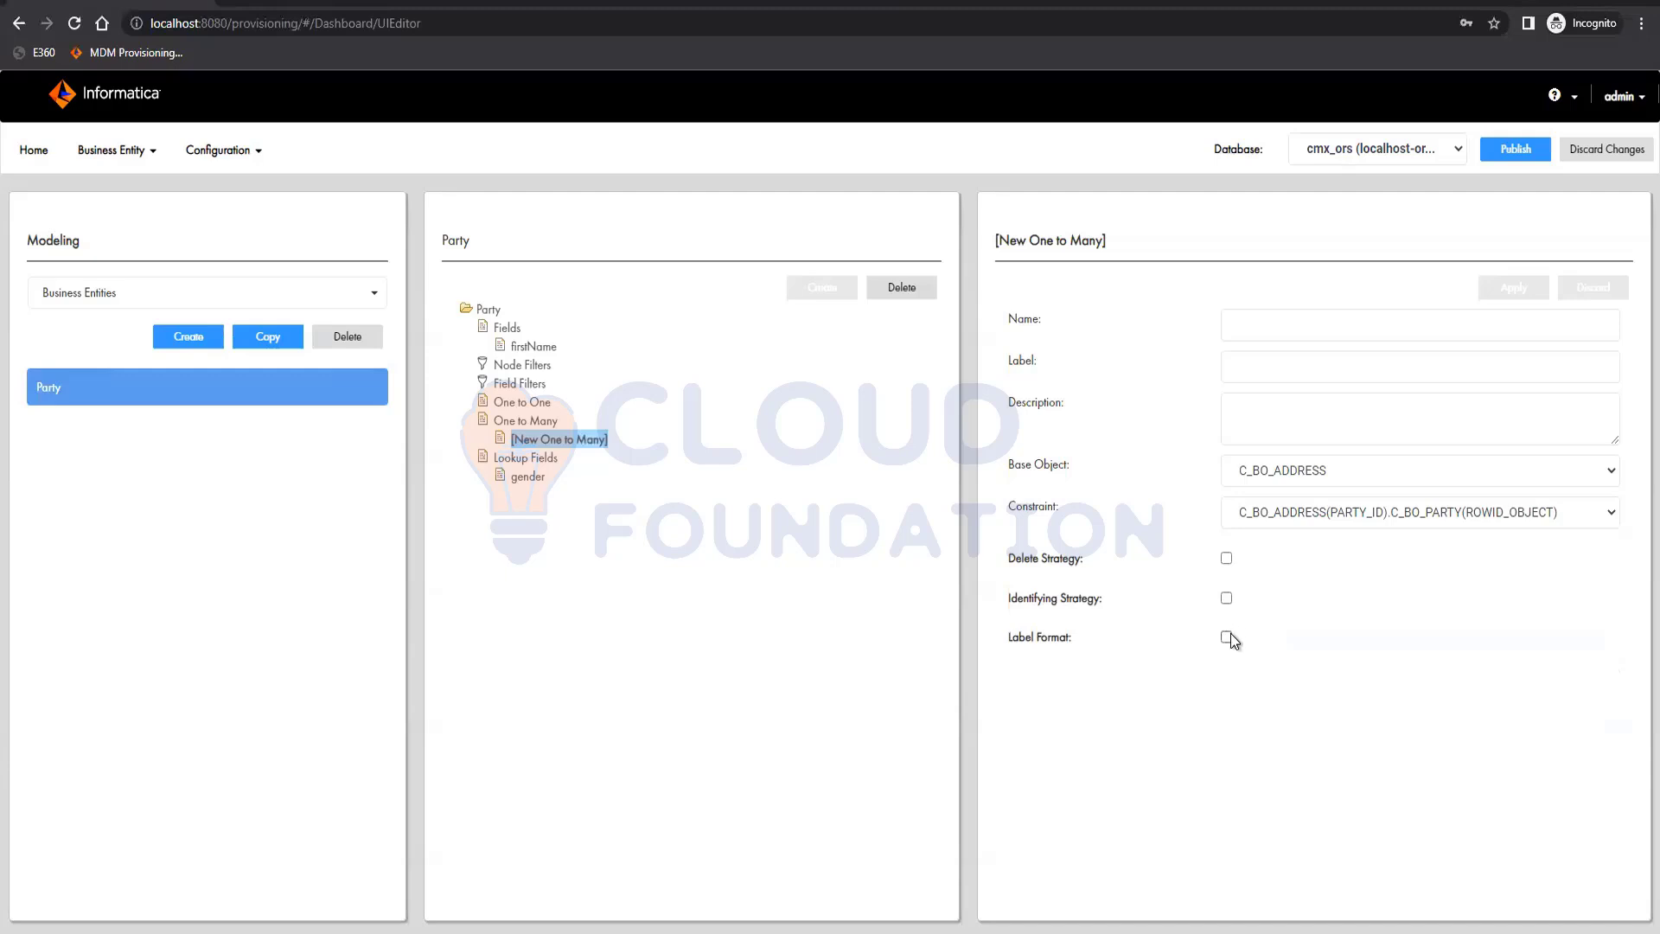
click(1226, 638)
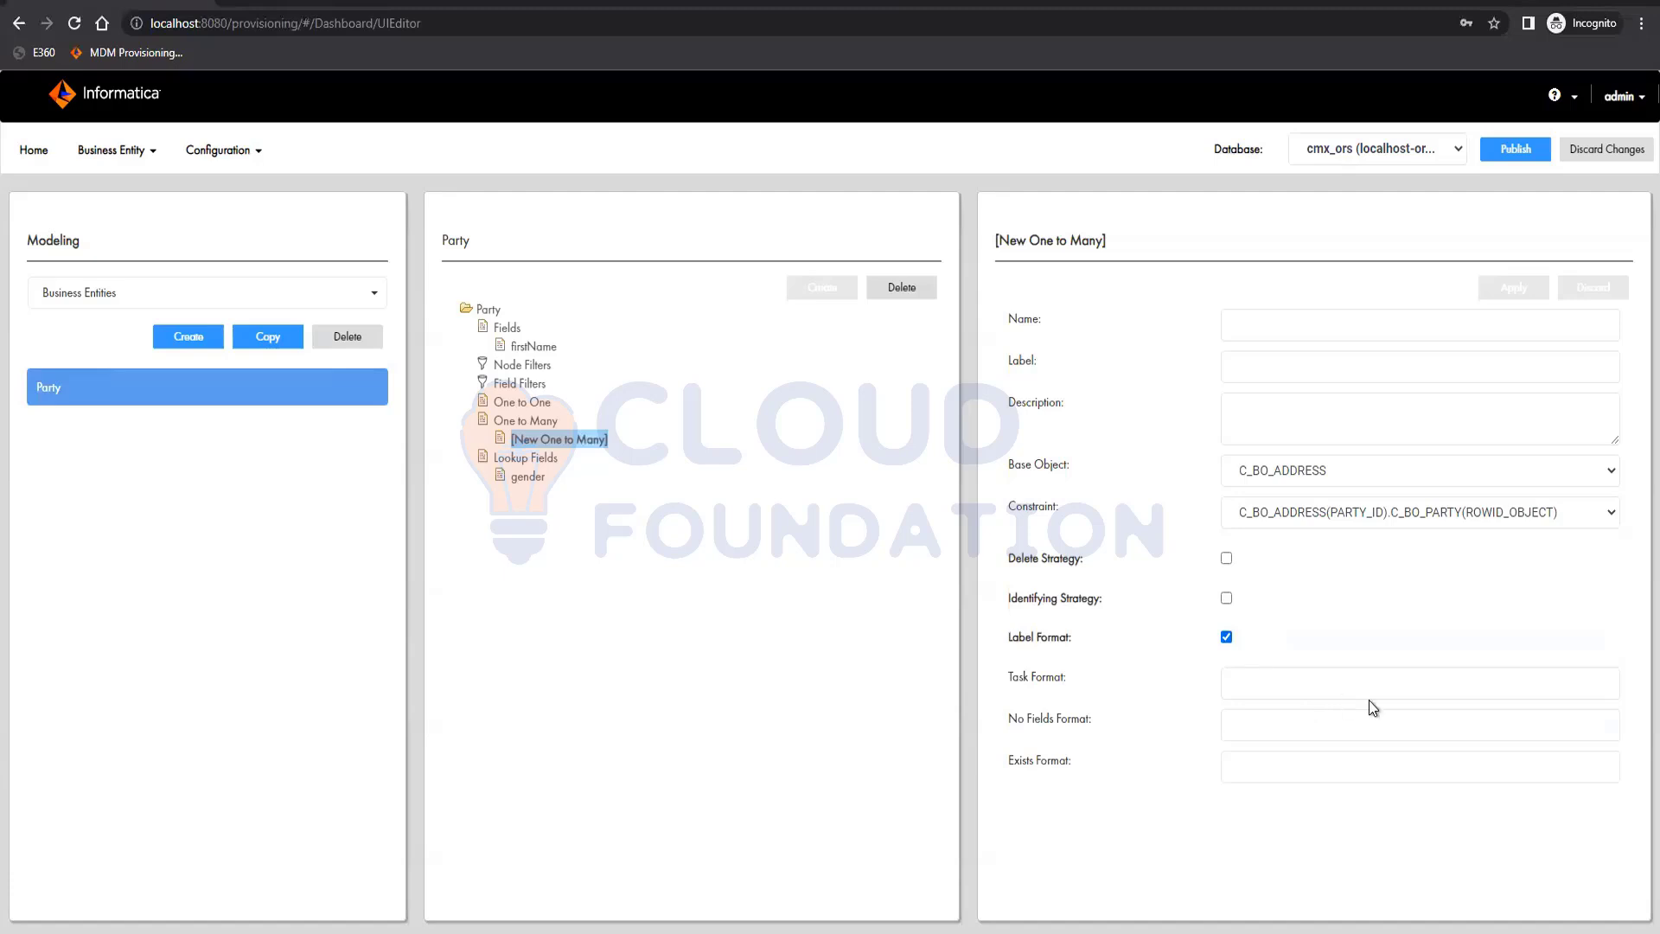
click(1226, 637)
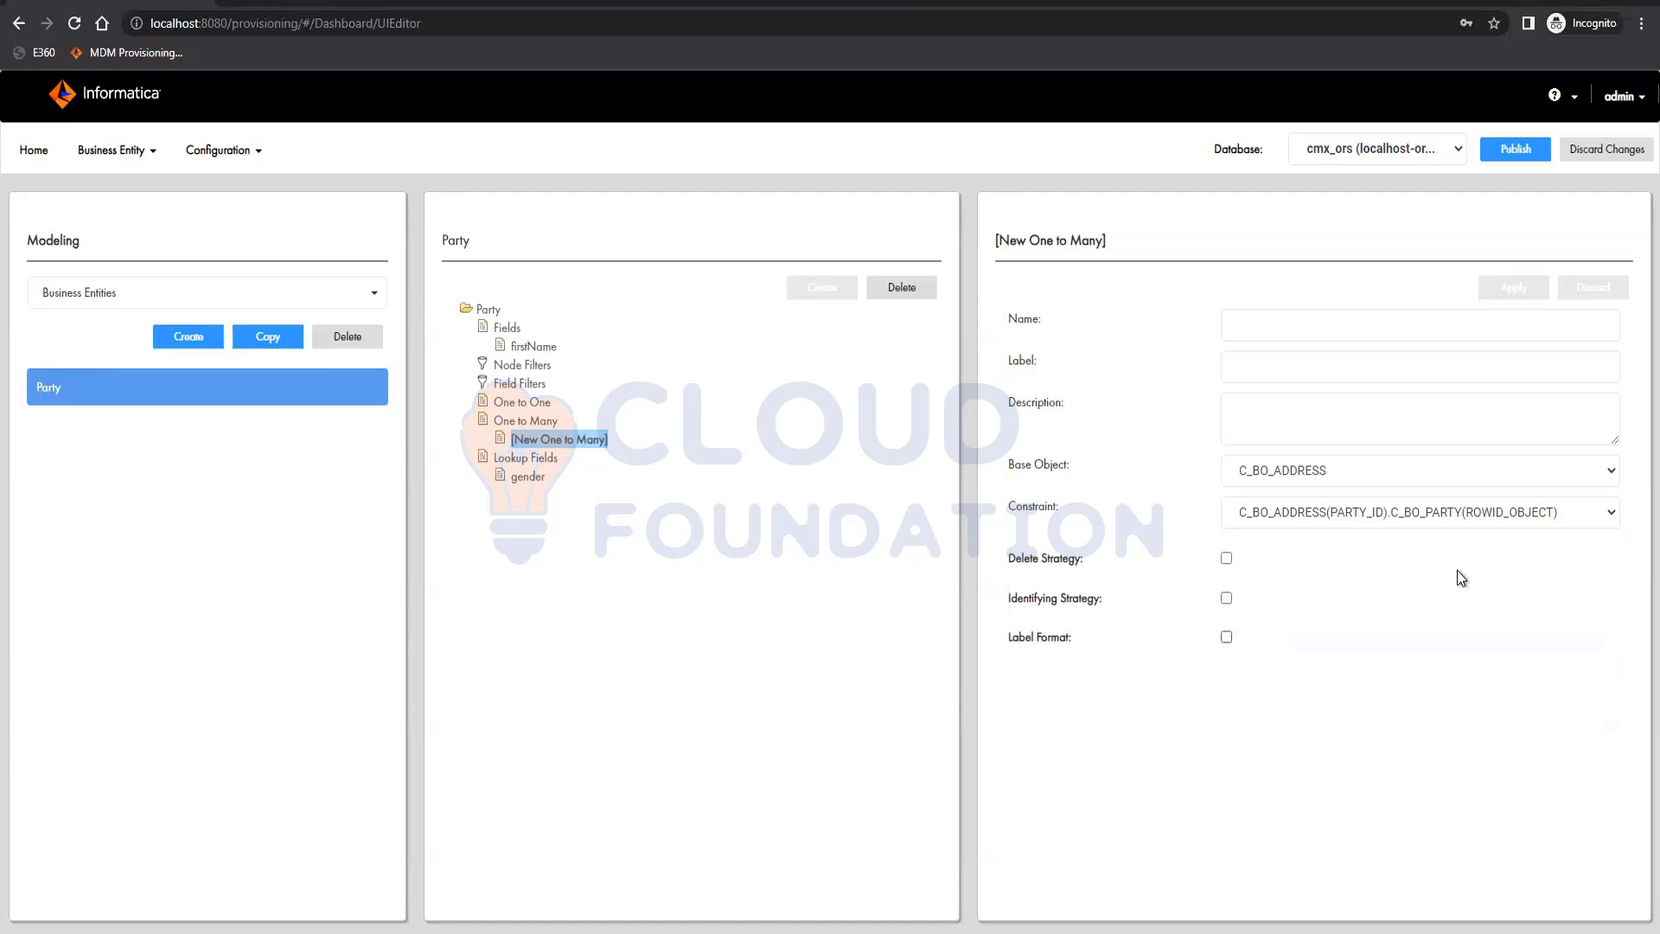
Name the one-to-many child address, label it "Address", and apply it
click(1327, 331)
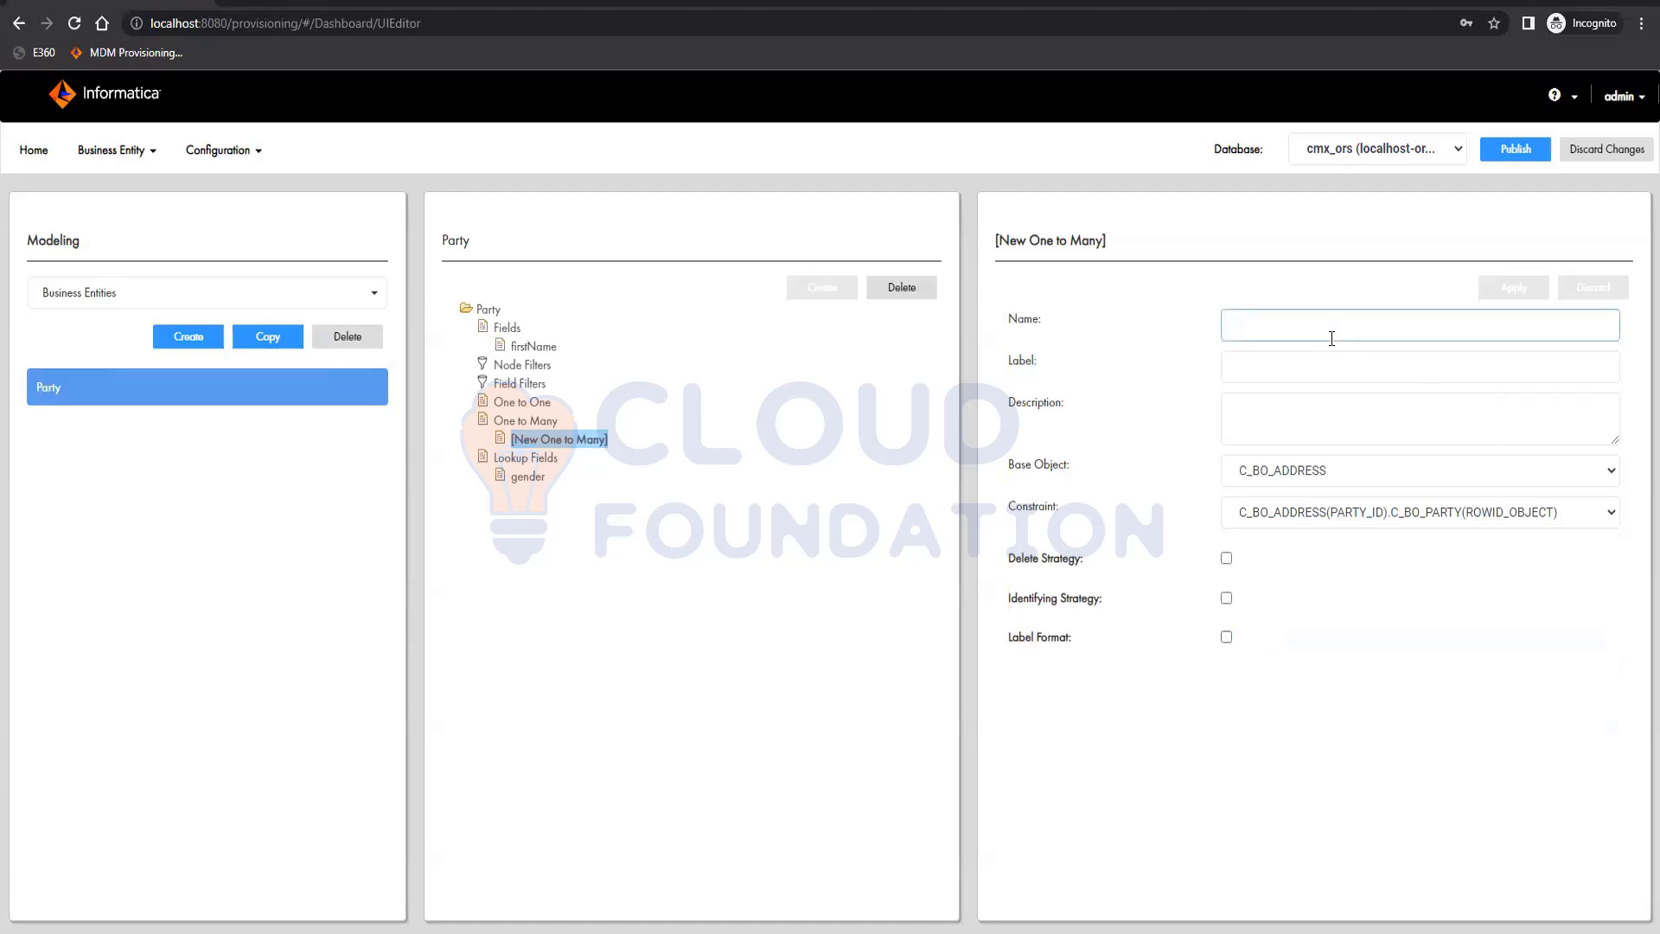
text(Address)
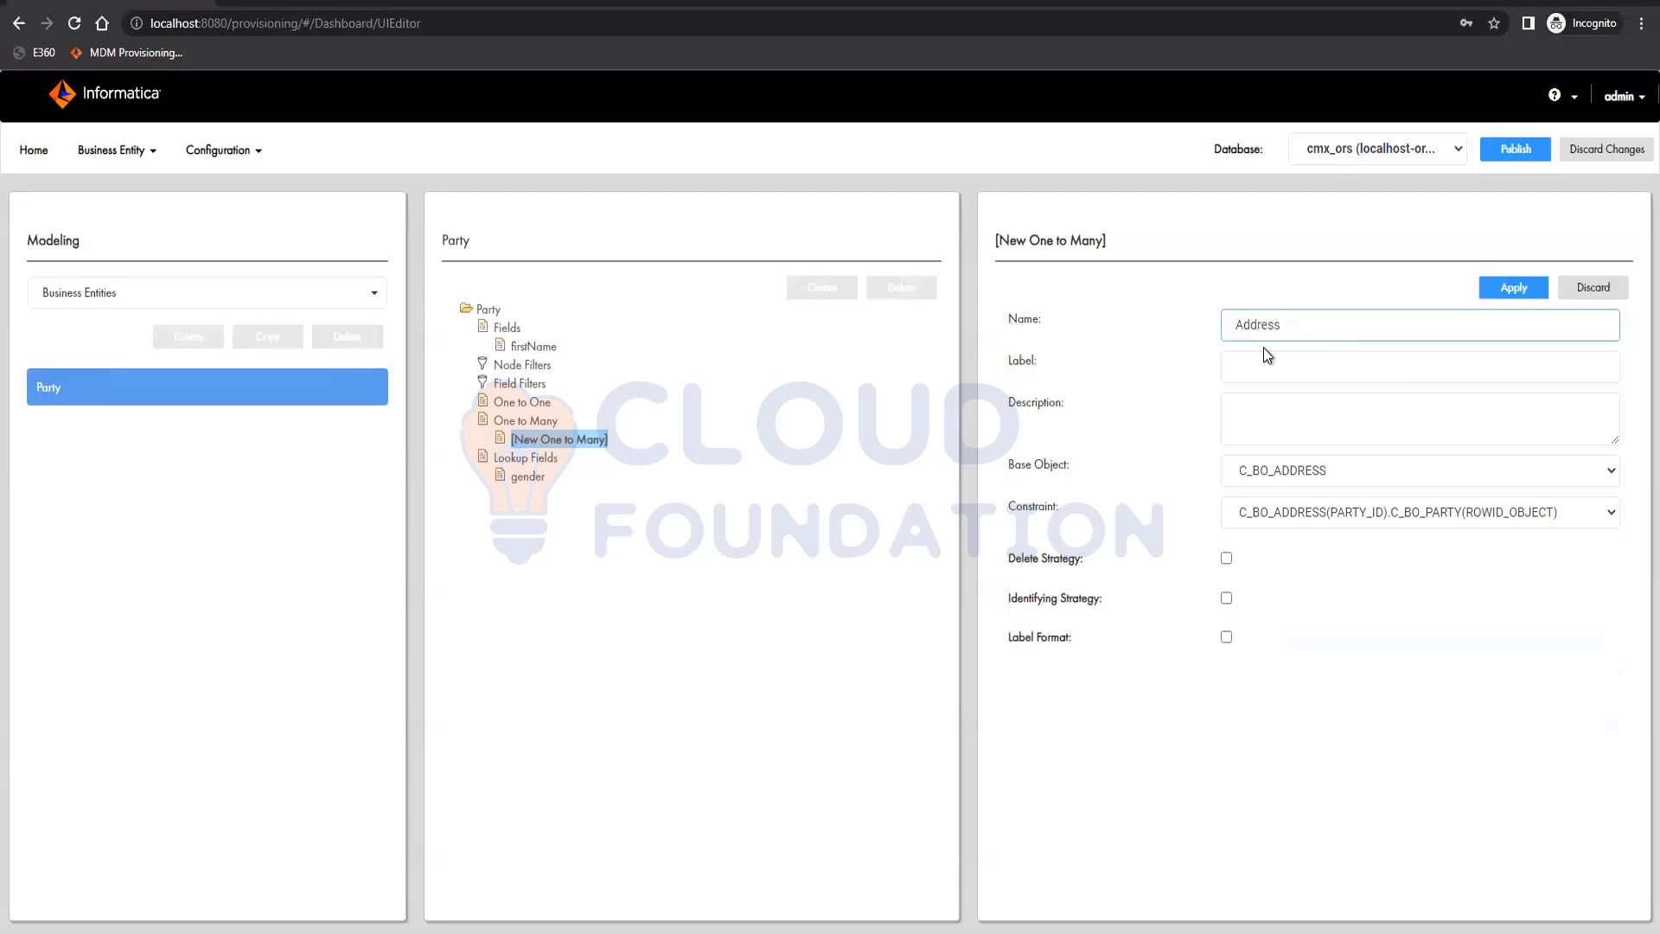
key(Tab)
text(Addre)
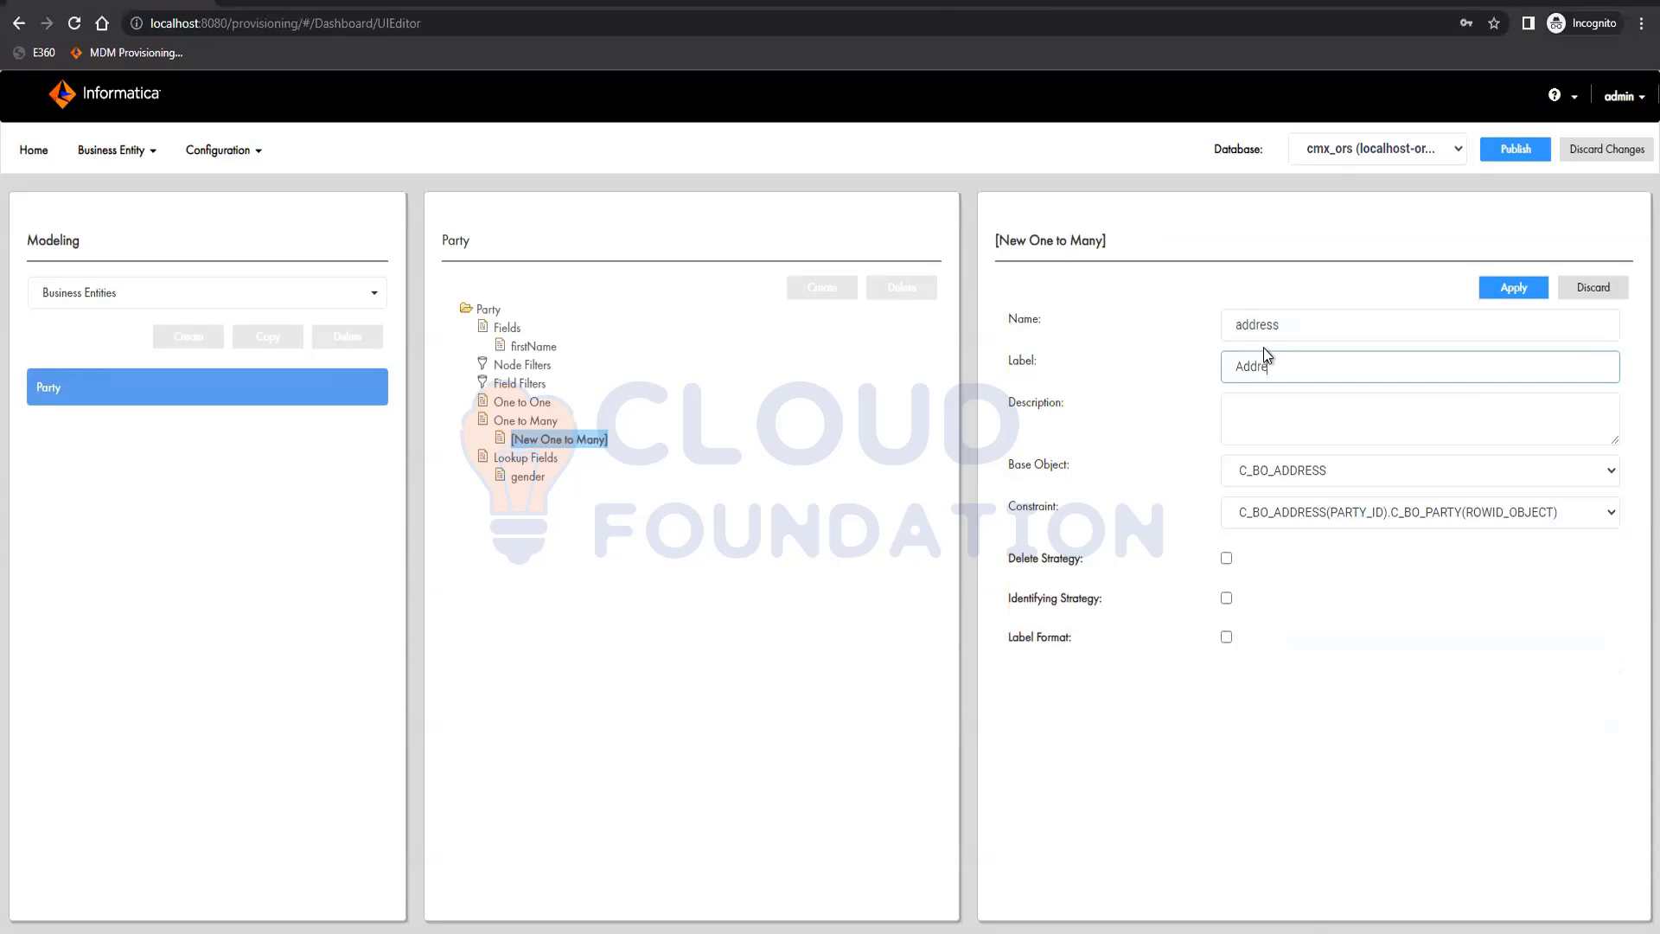
text(ss)
click(1518, 289)
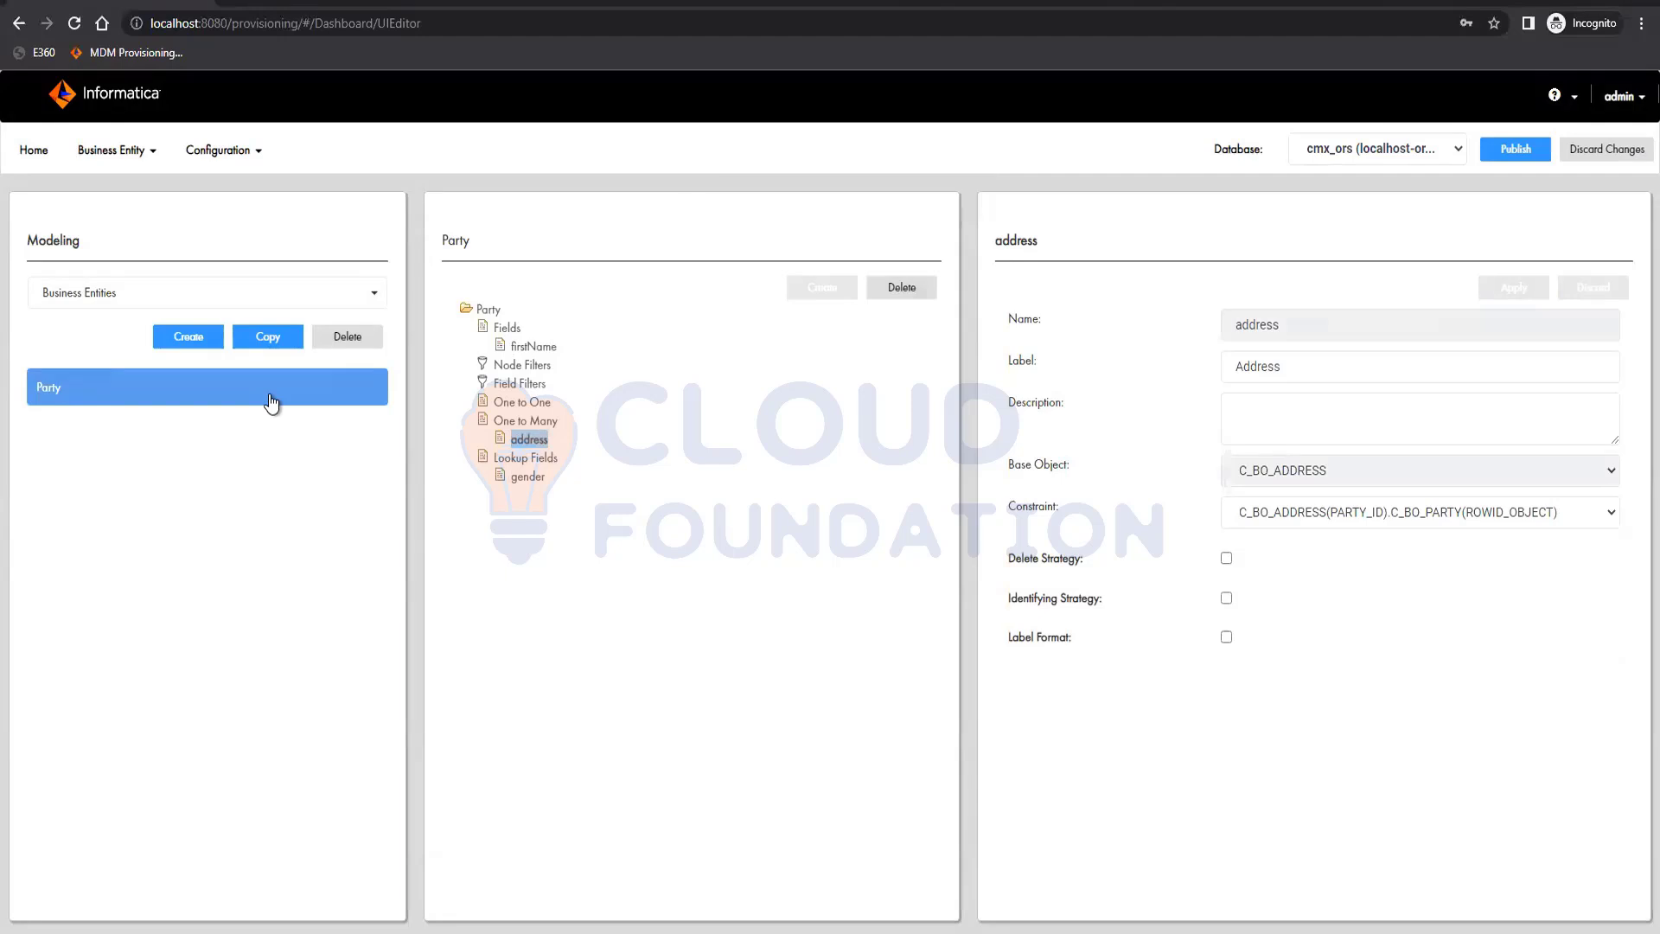
Start a new lookup field under the address child that uses the lkpCountry object and countryDescription as its lookup display field
click(526, 421)
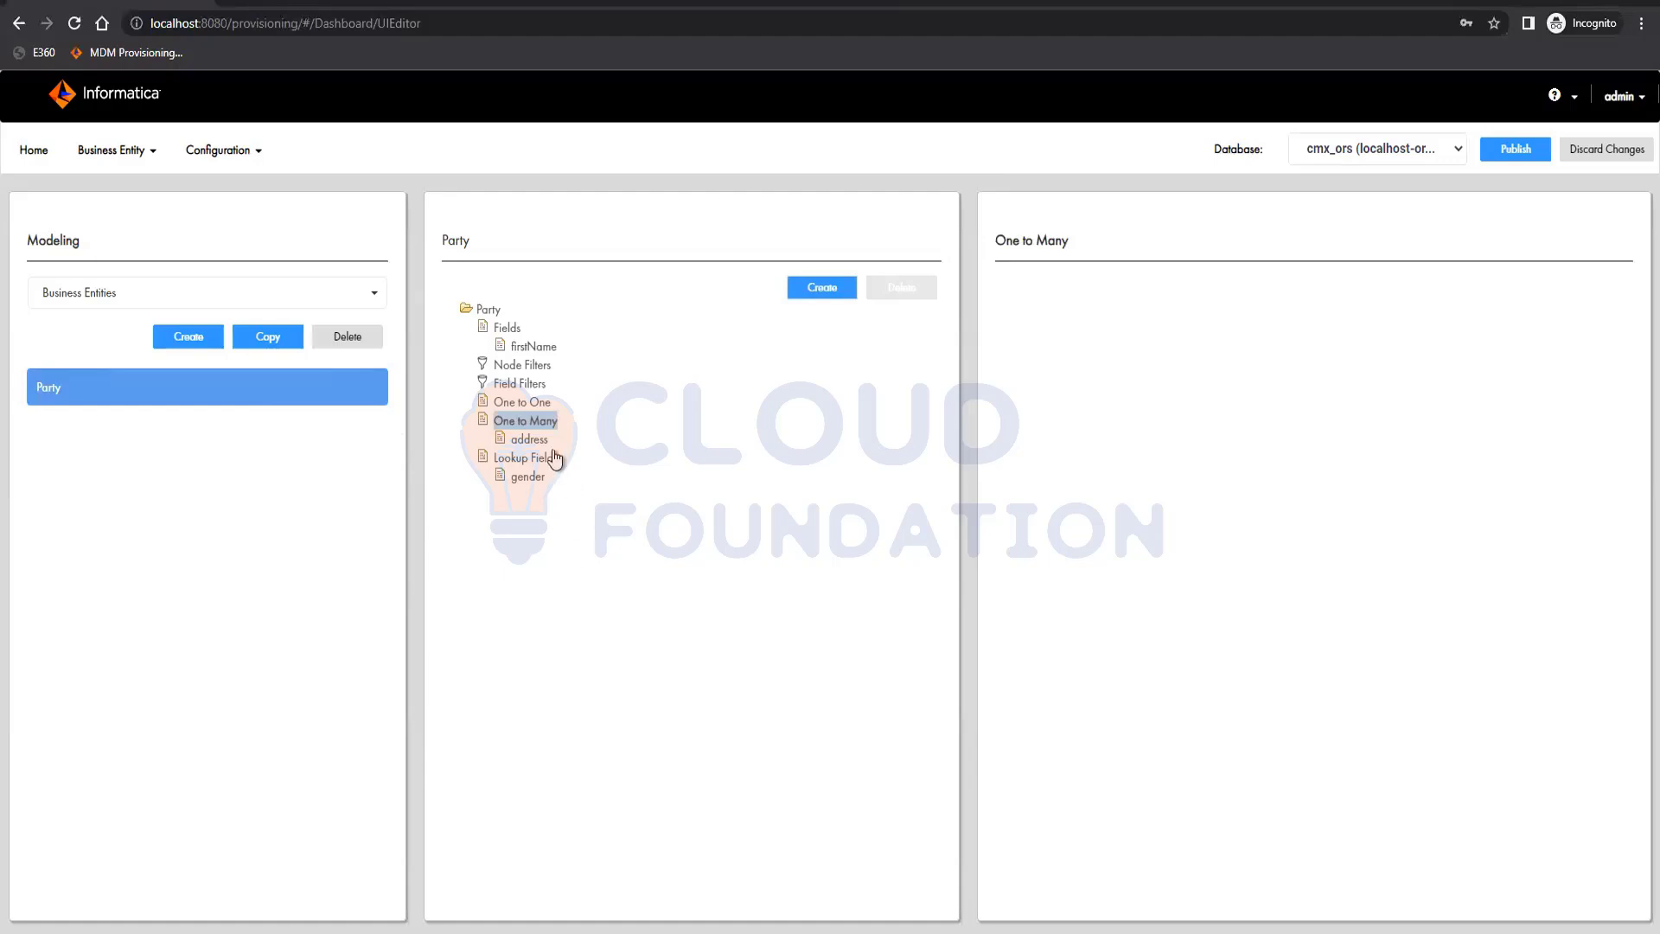
click(529, 439)
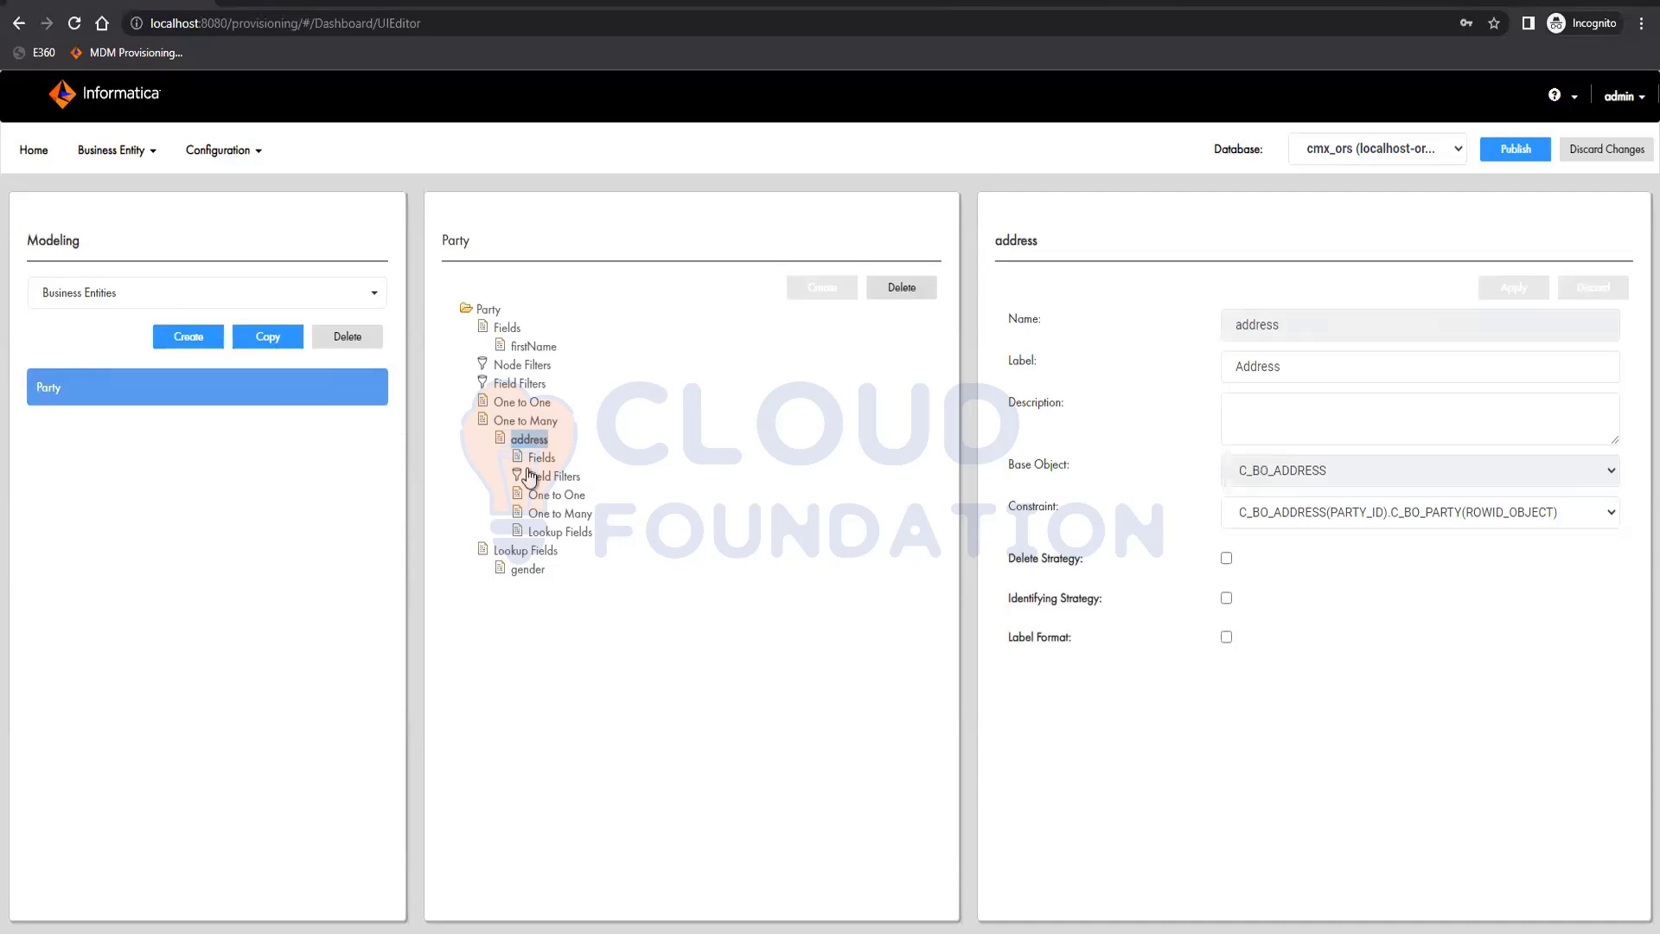
click(561, 533)
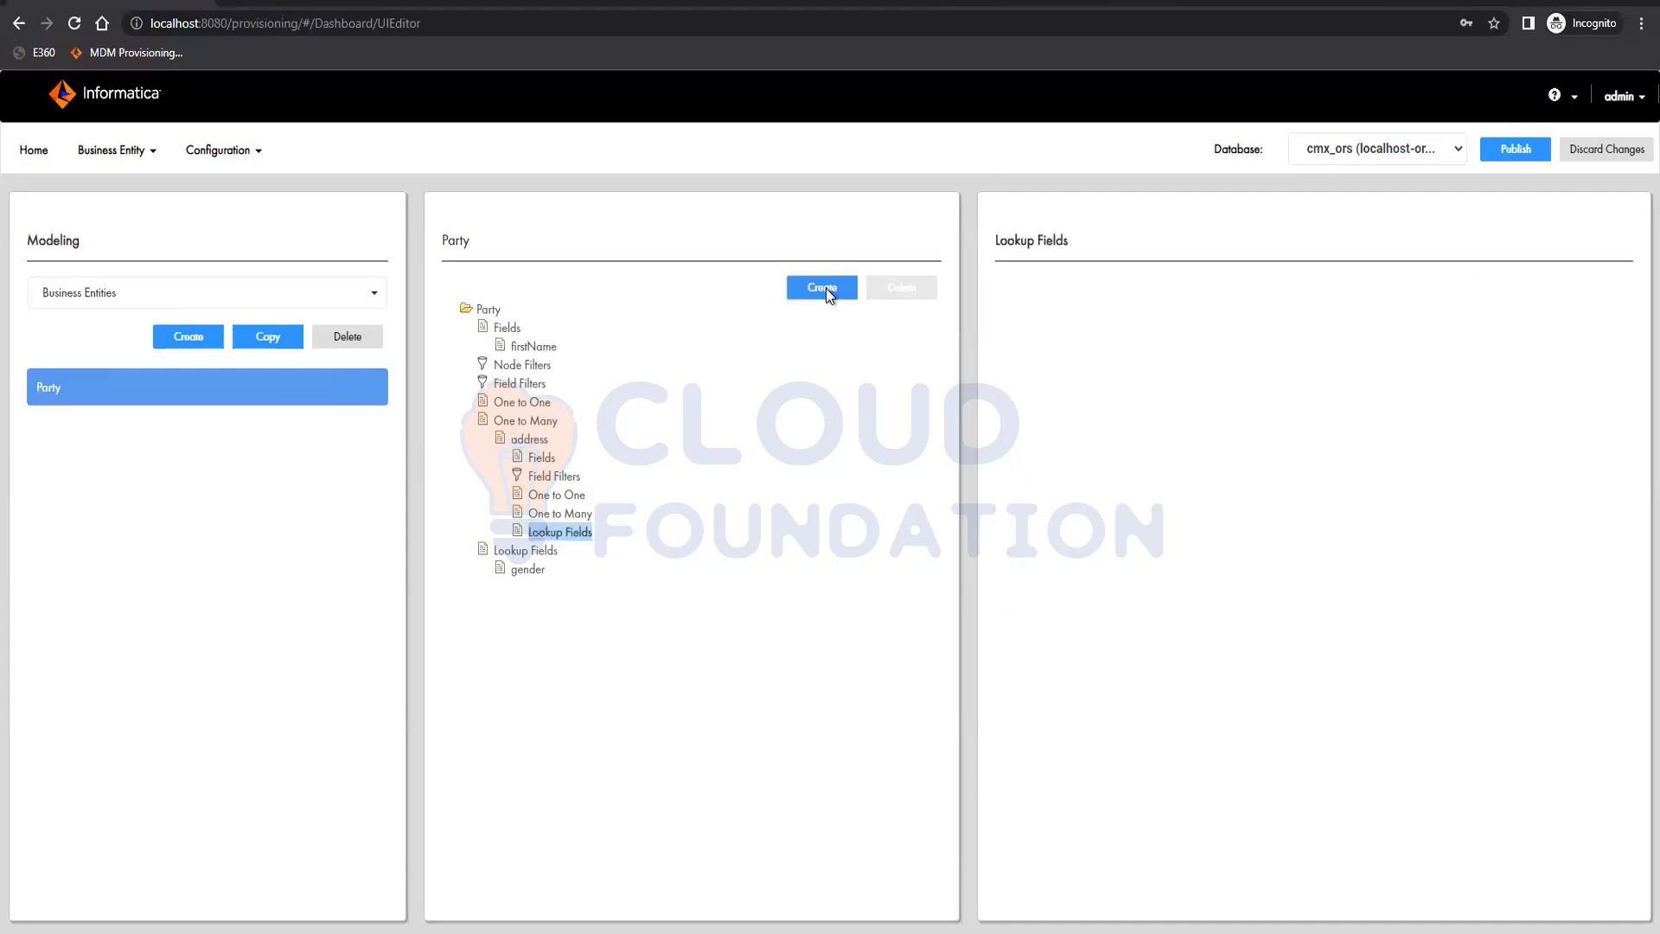
click(822, 287)
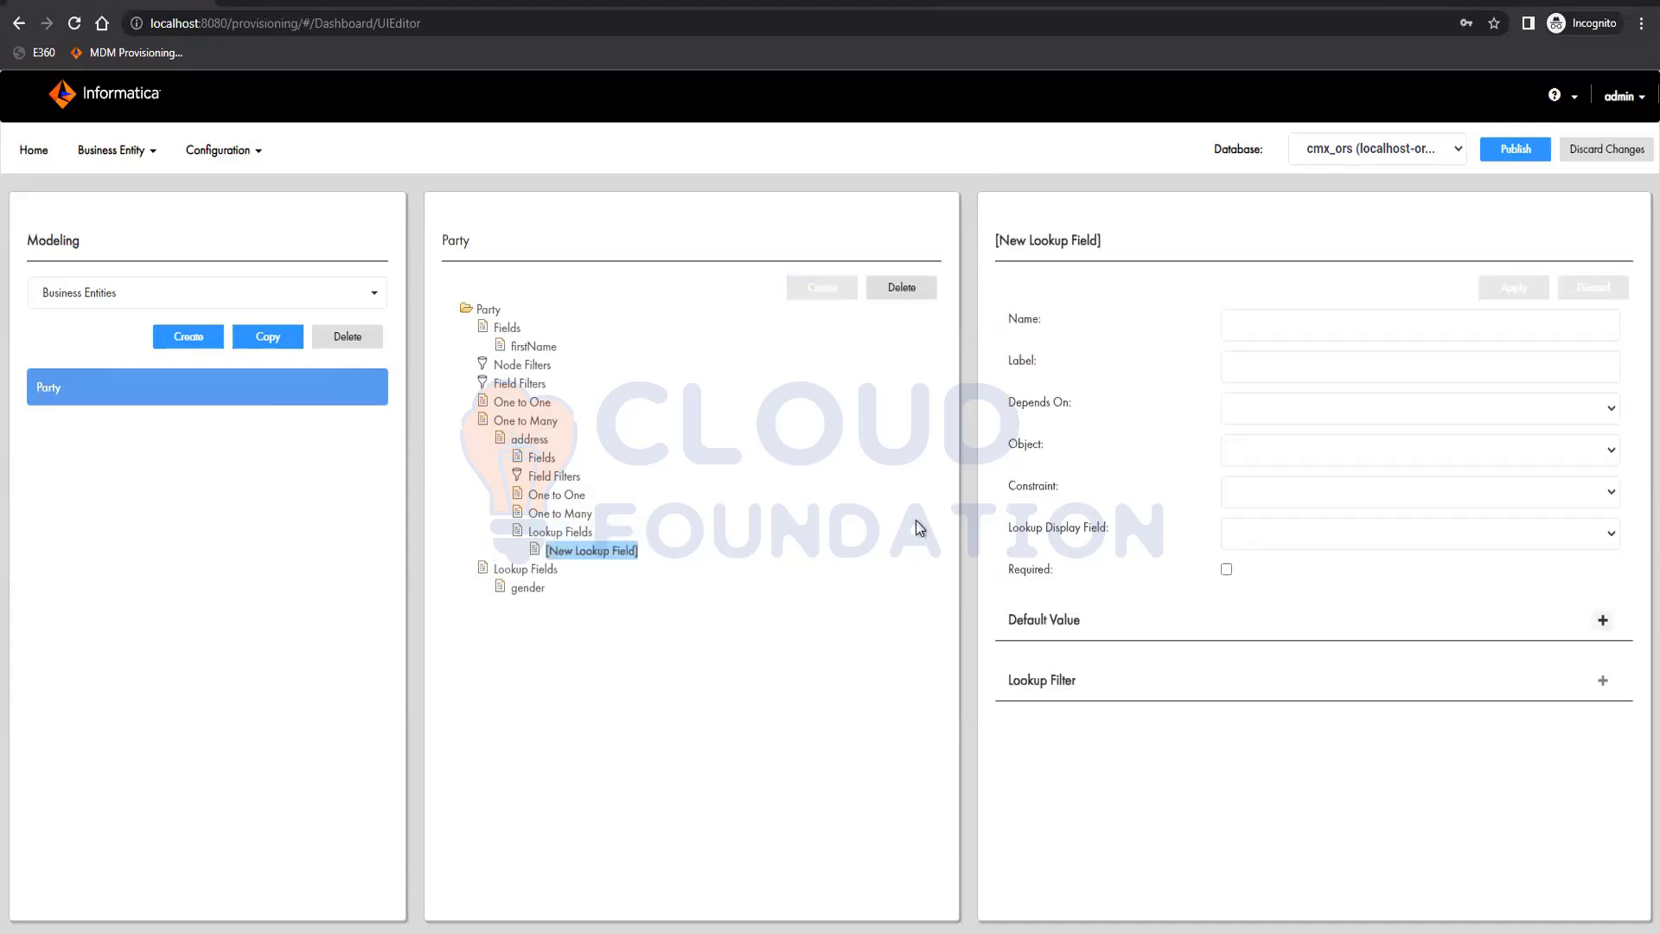
click(1323, 446)
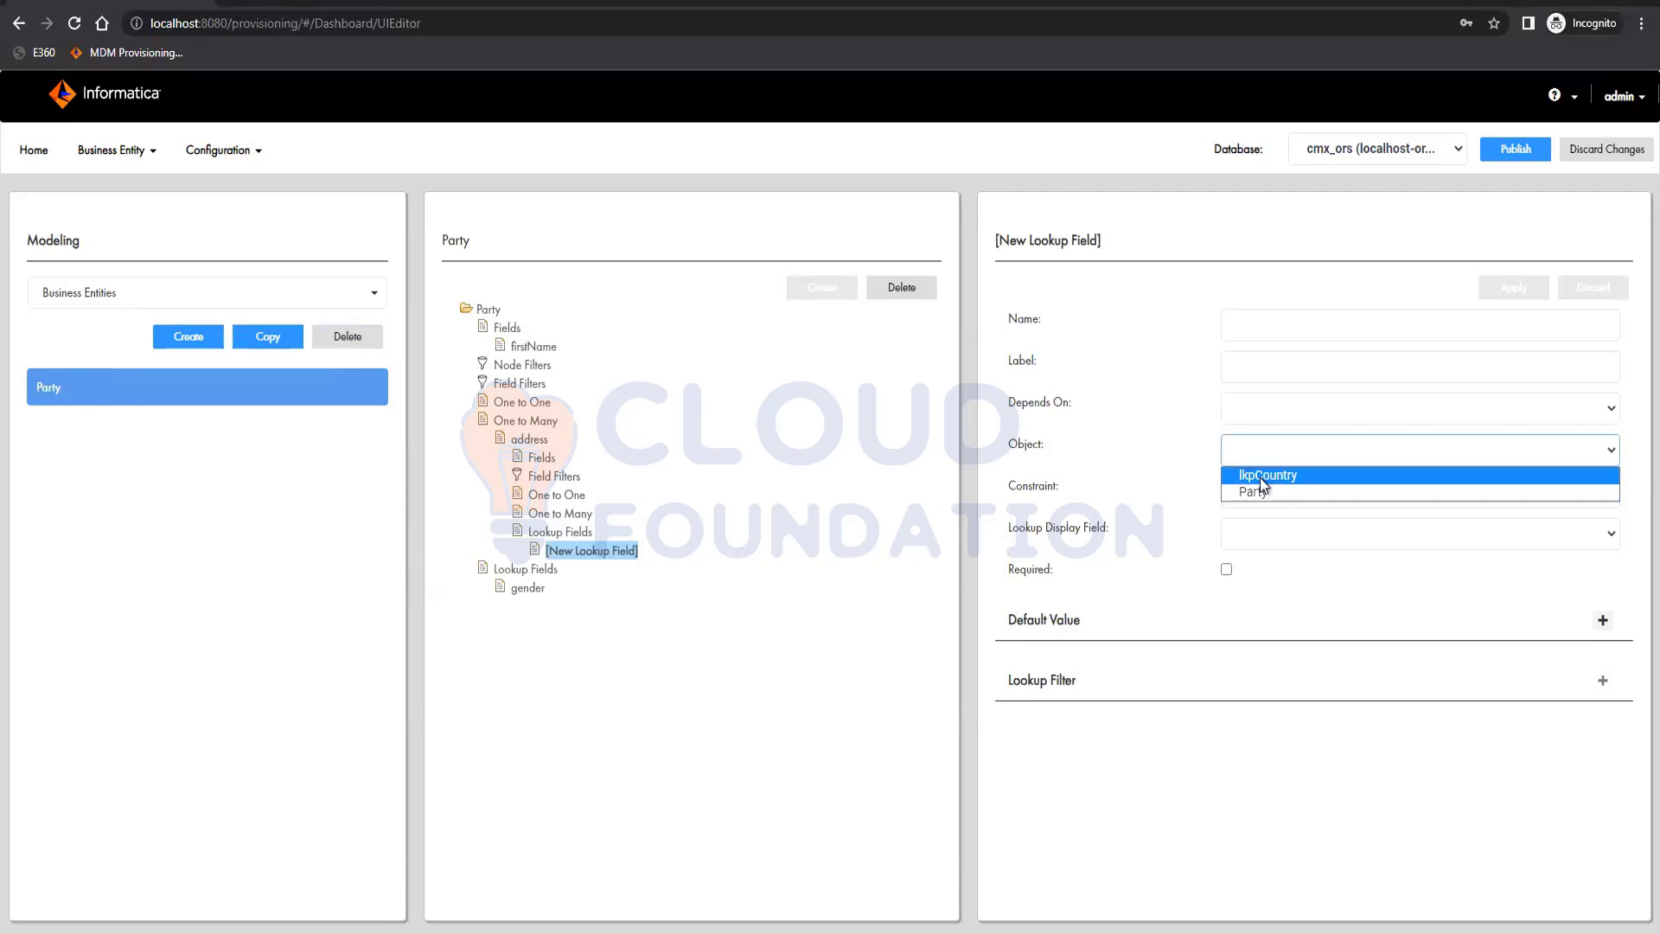
click(1311, 477)
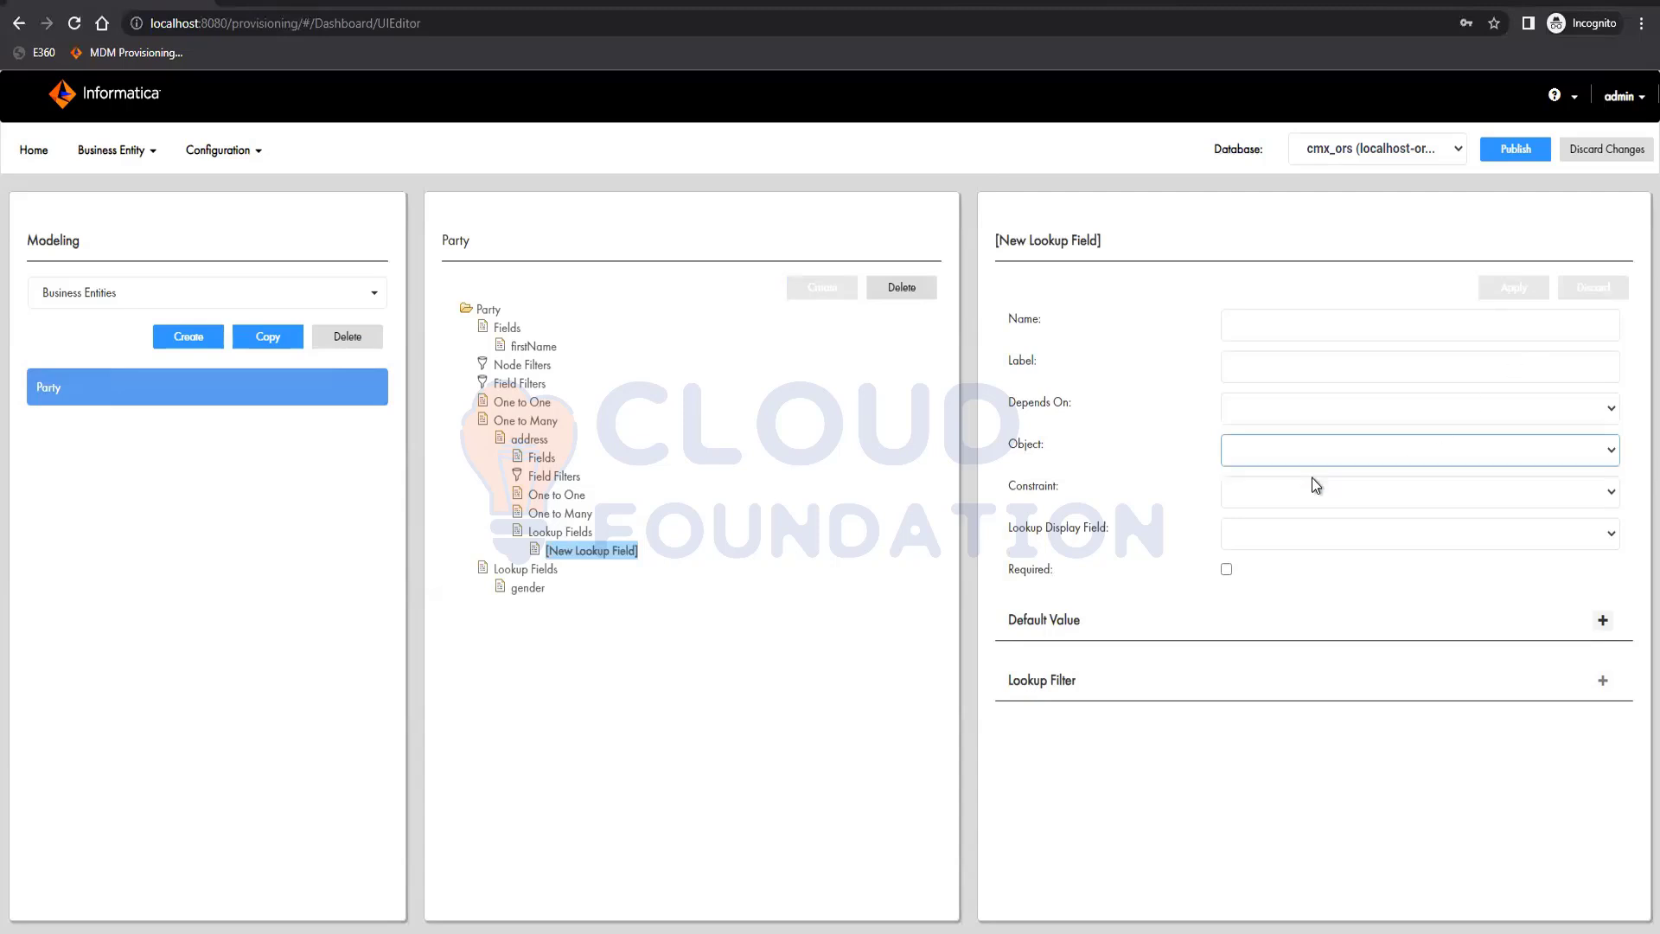
click(1304, 529)
click(1292, 809)
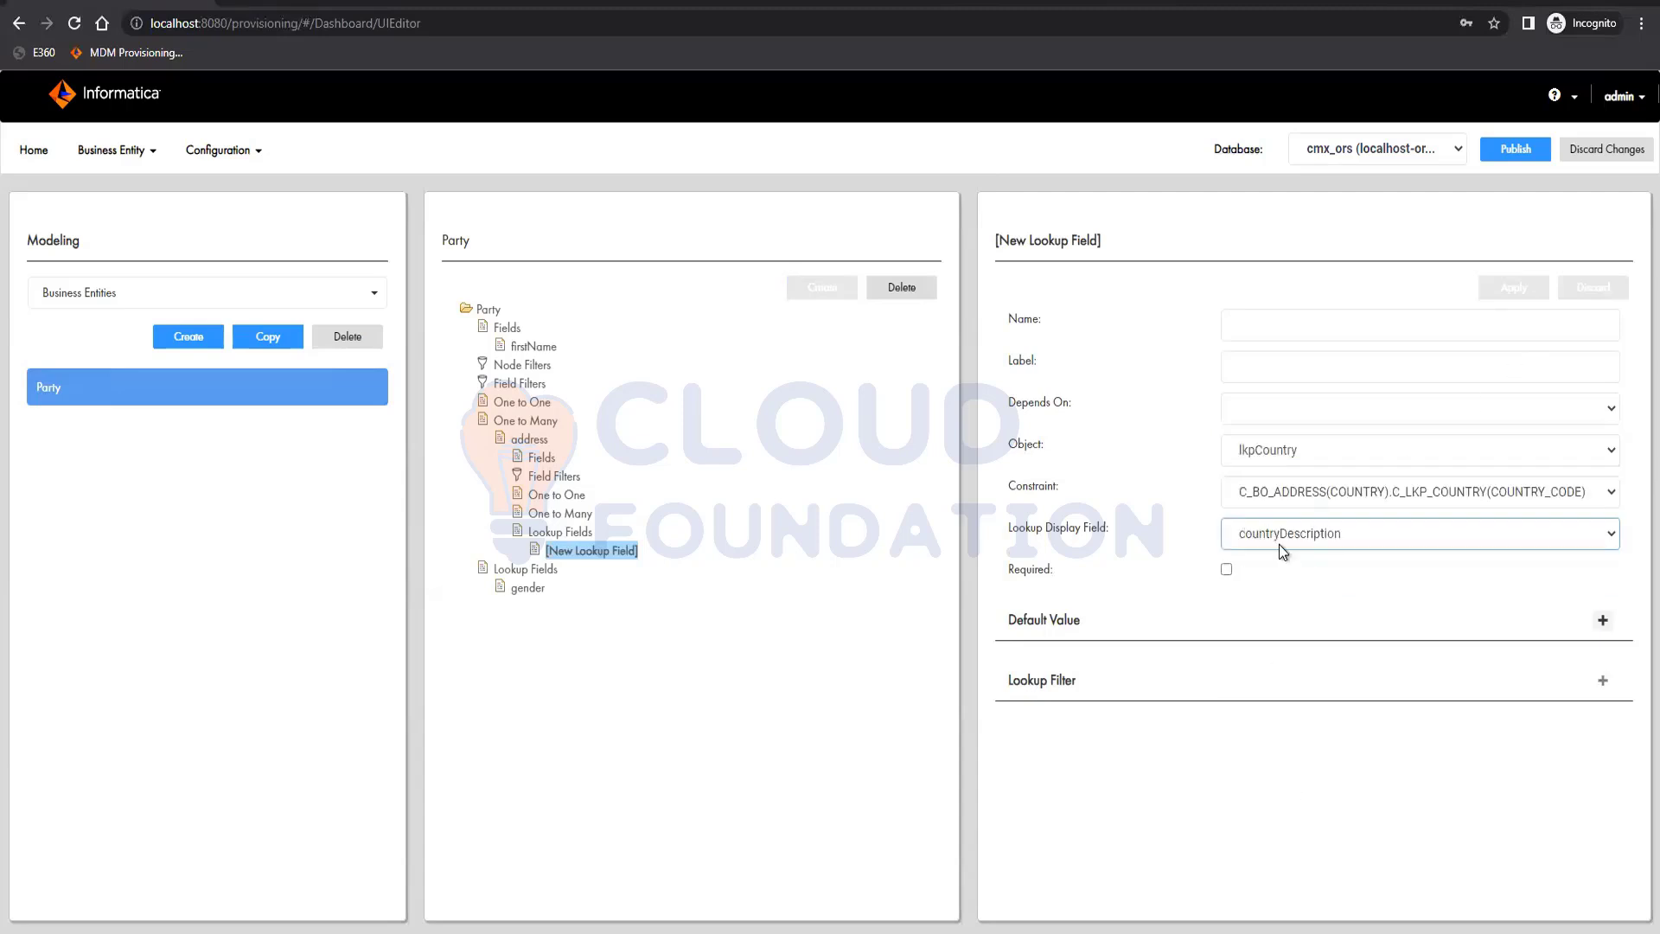
Name the new address lookup field country and apply it
click(1281, 318)
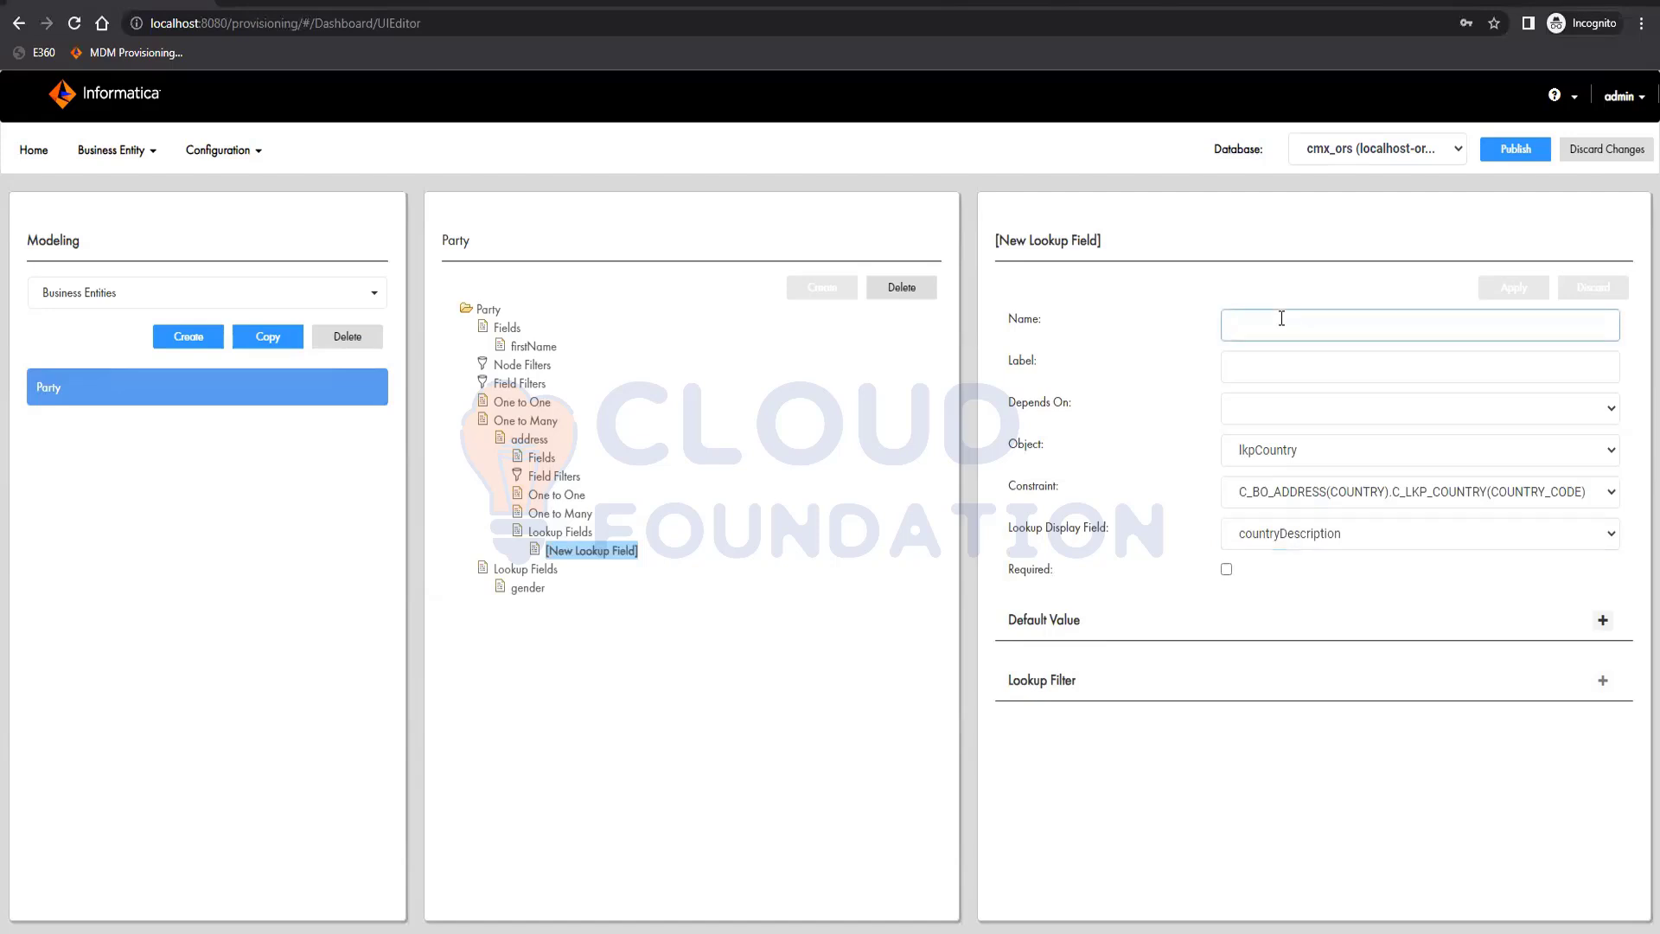
text(country)
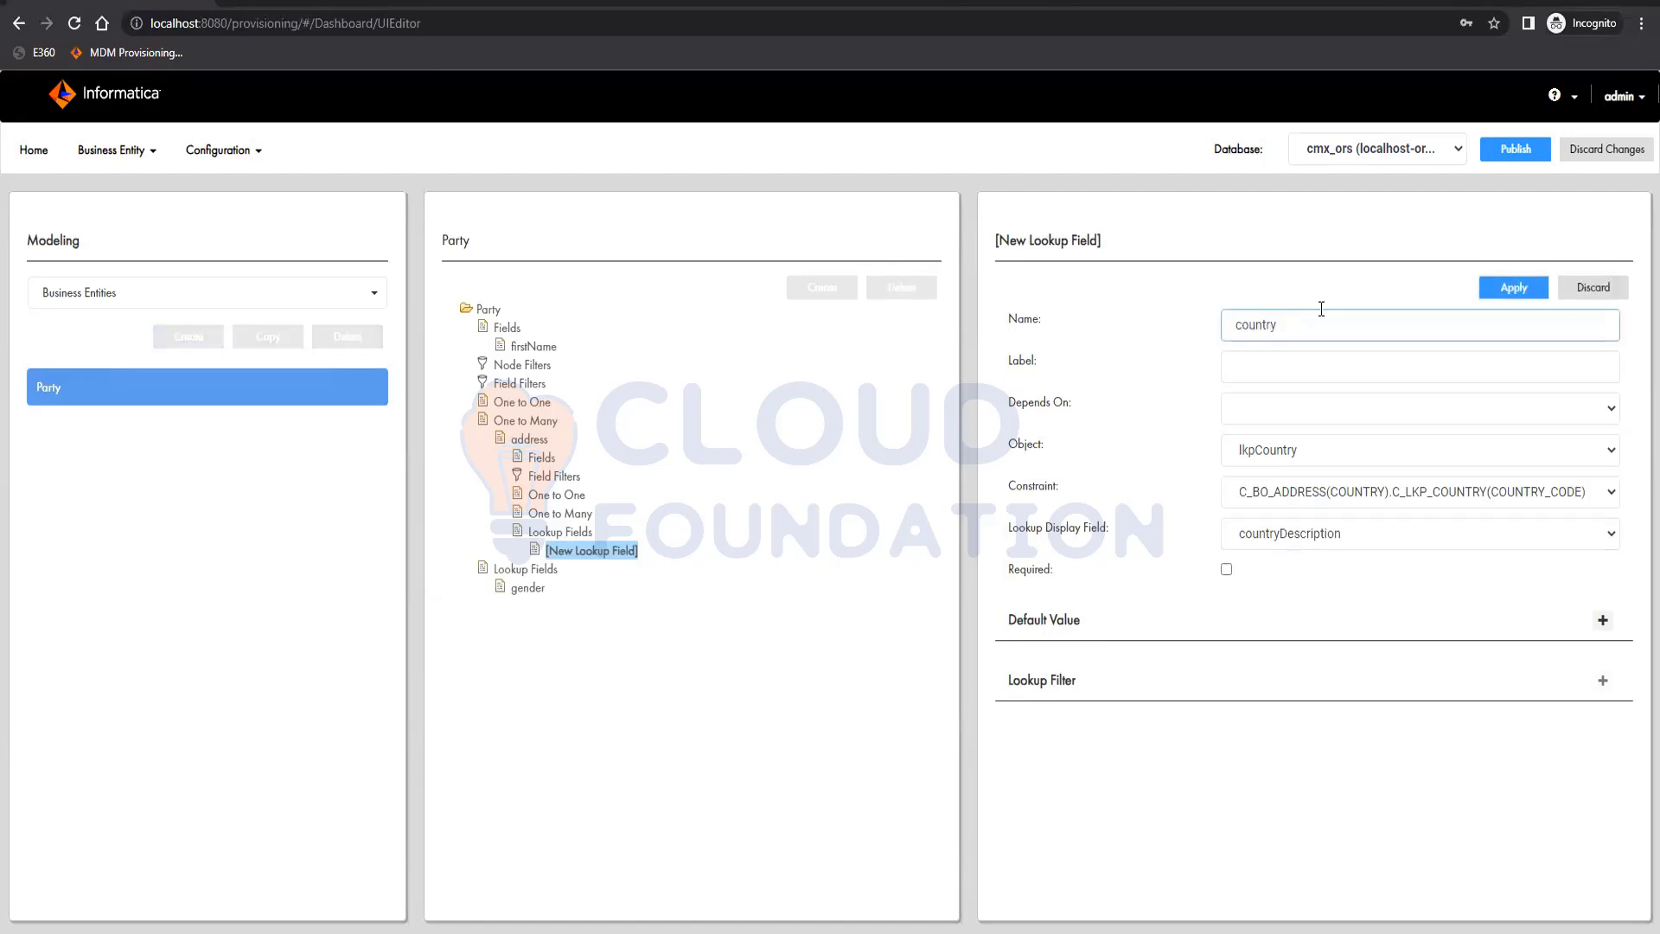
click(1502, 288)
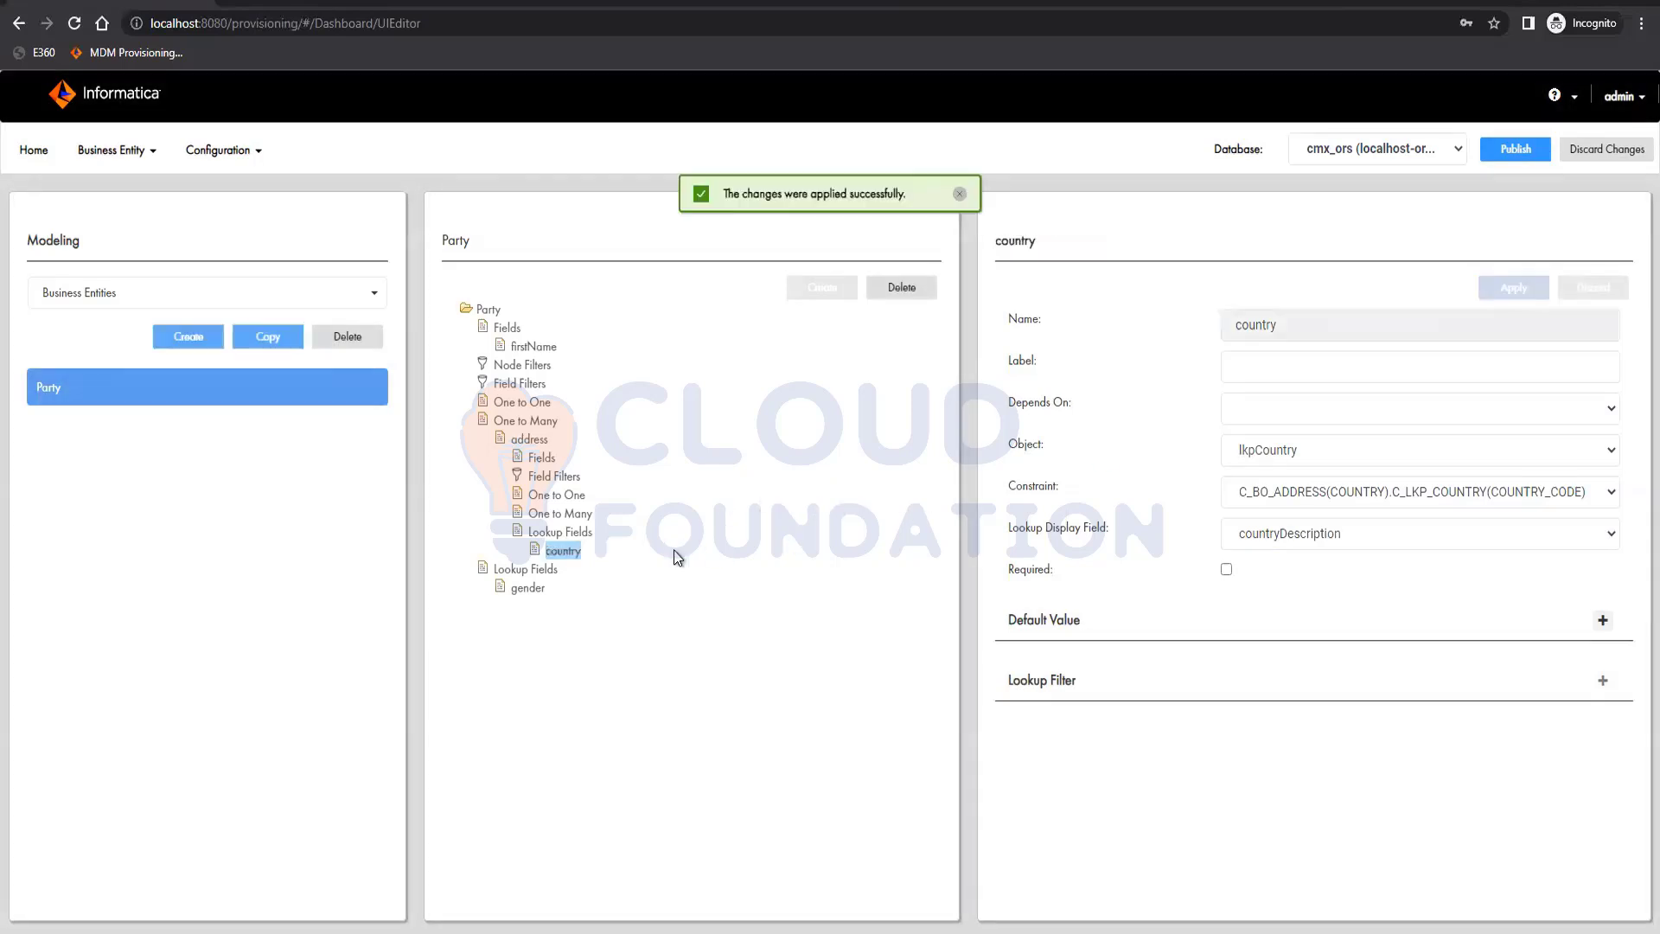
Try a second address lookup field that depends on country, and delete it
click(564, 533)
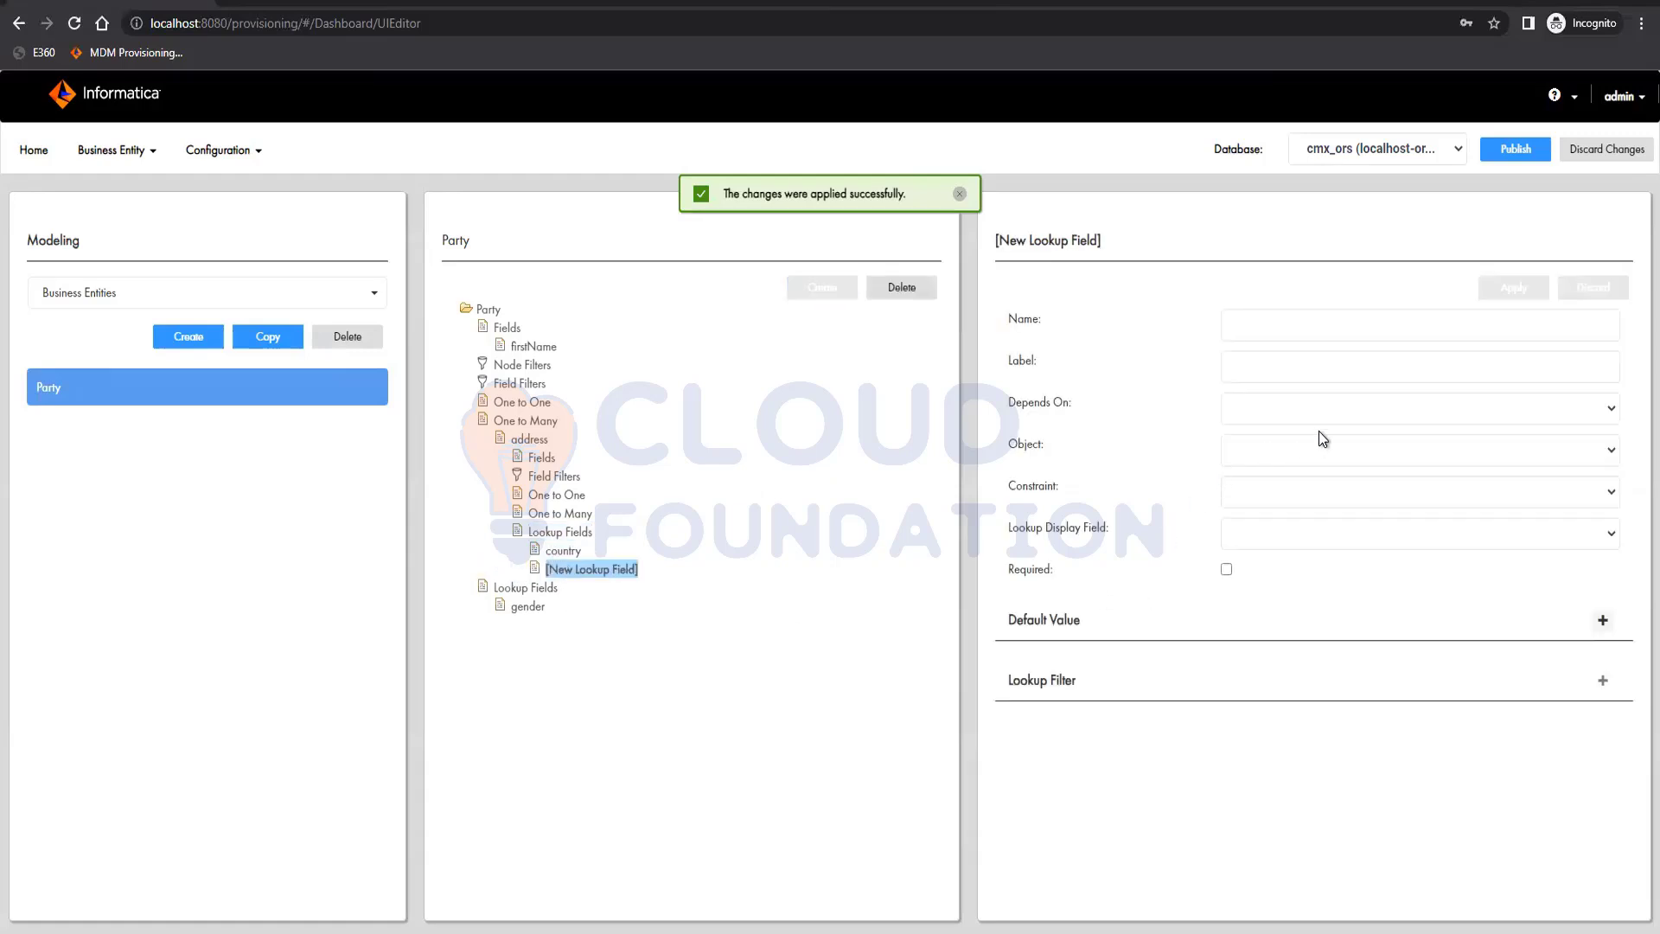
click(1321, 403)
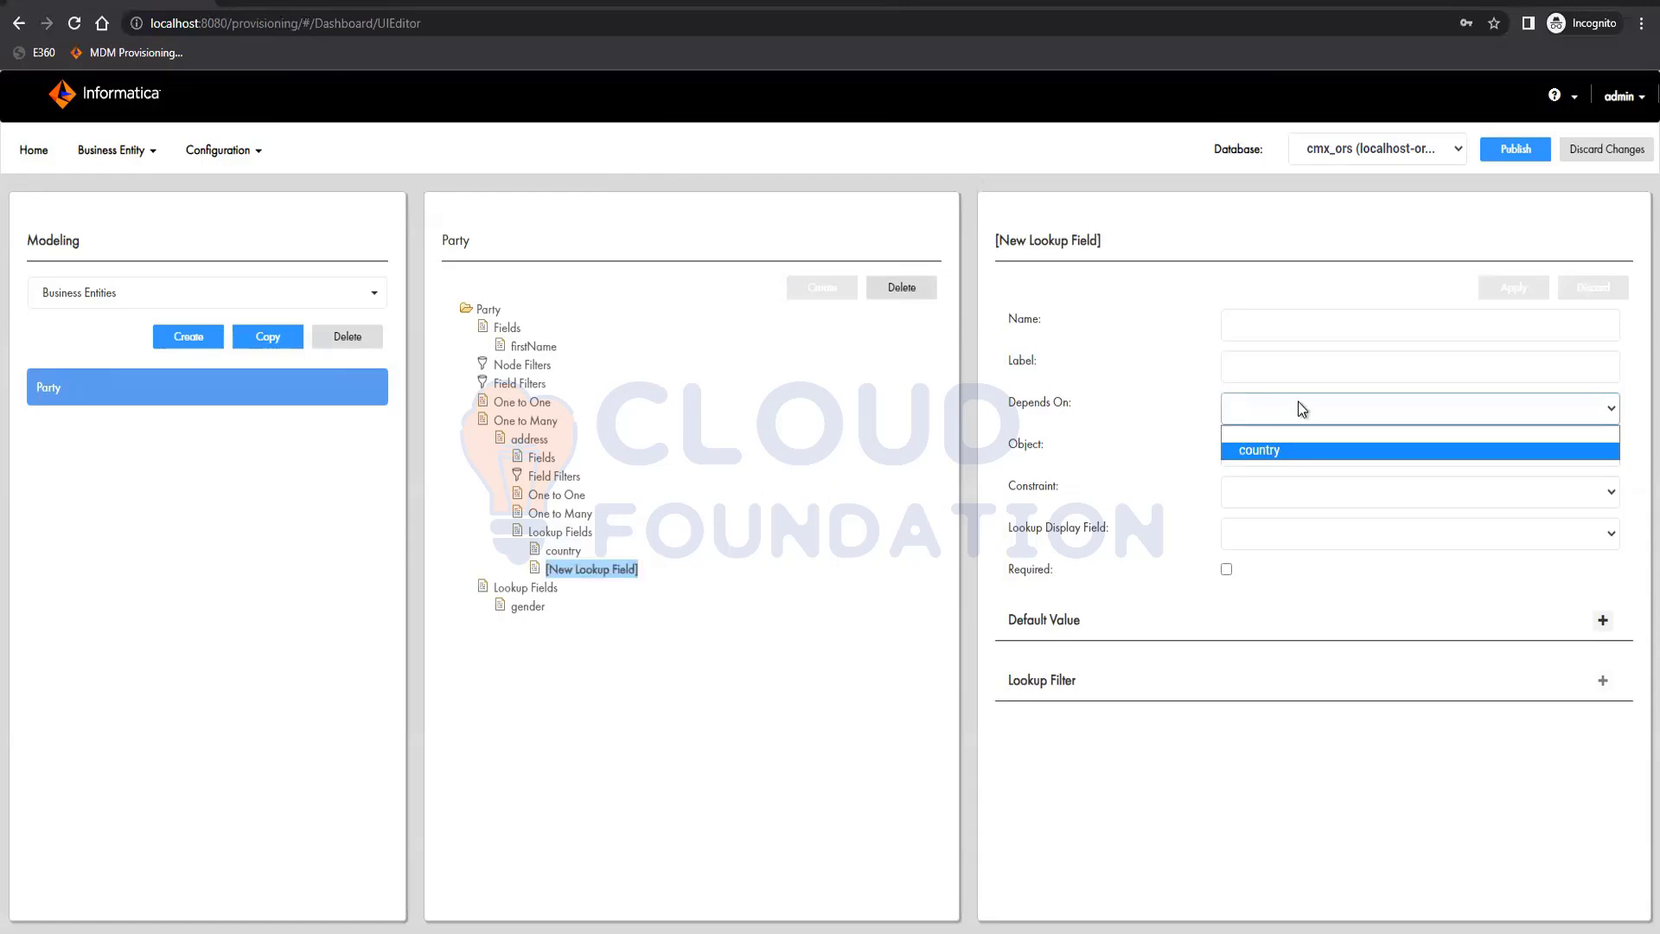
click(1278, 453)
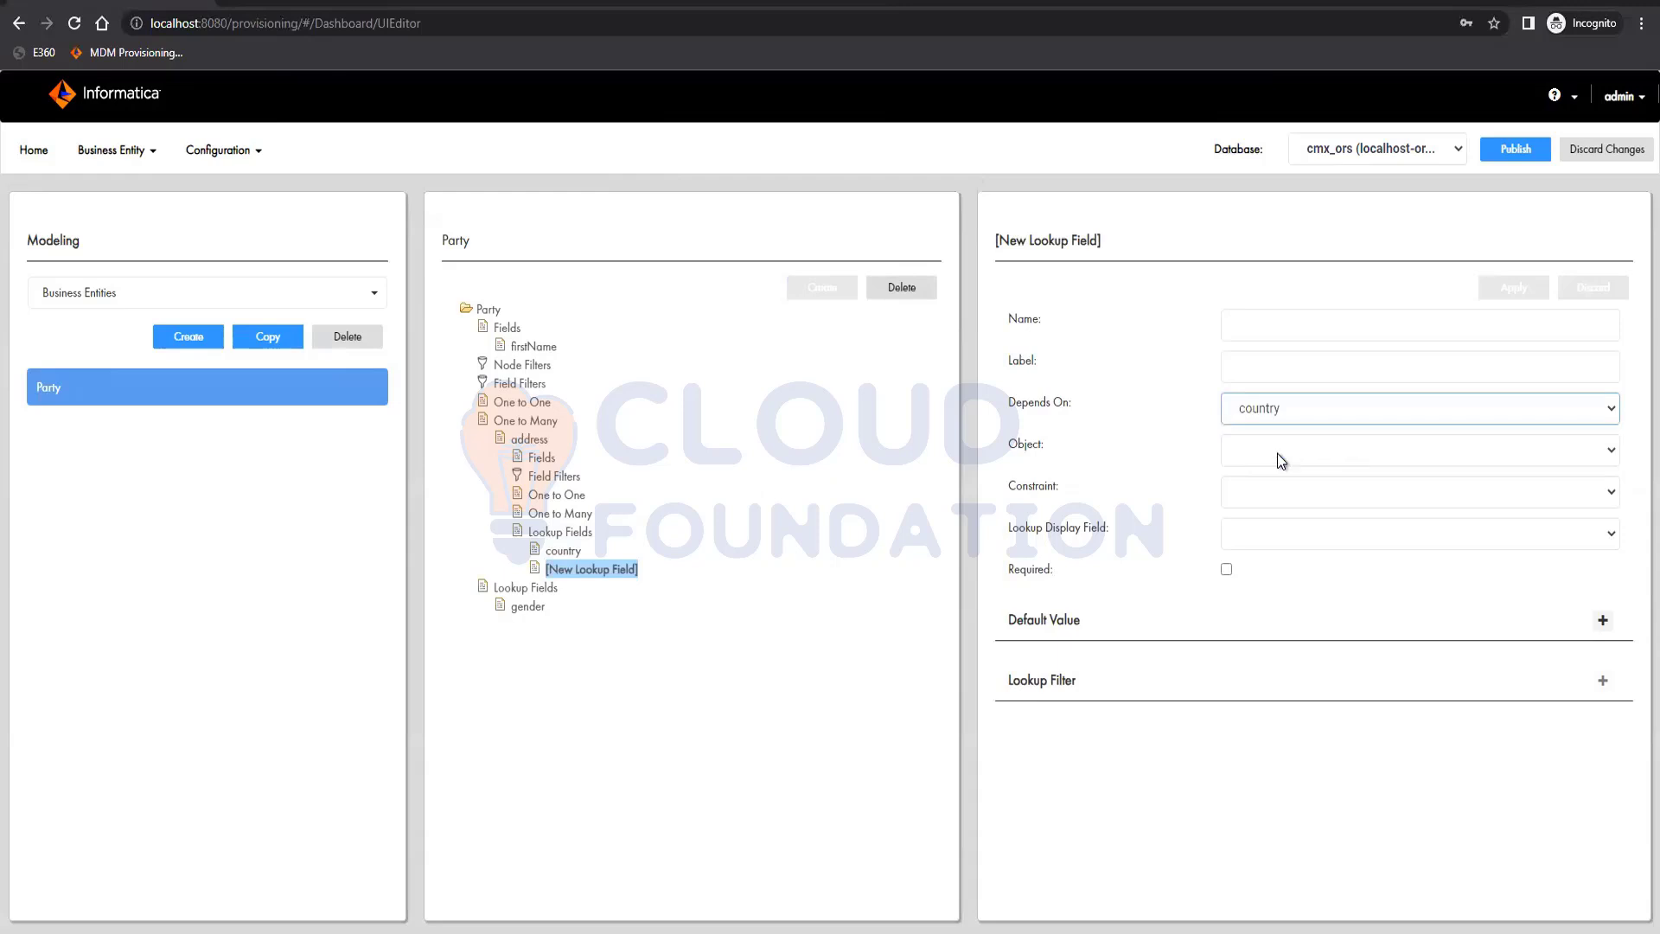
click(1278, 453)
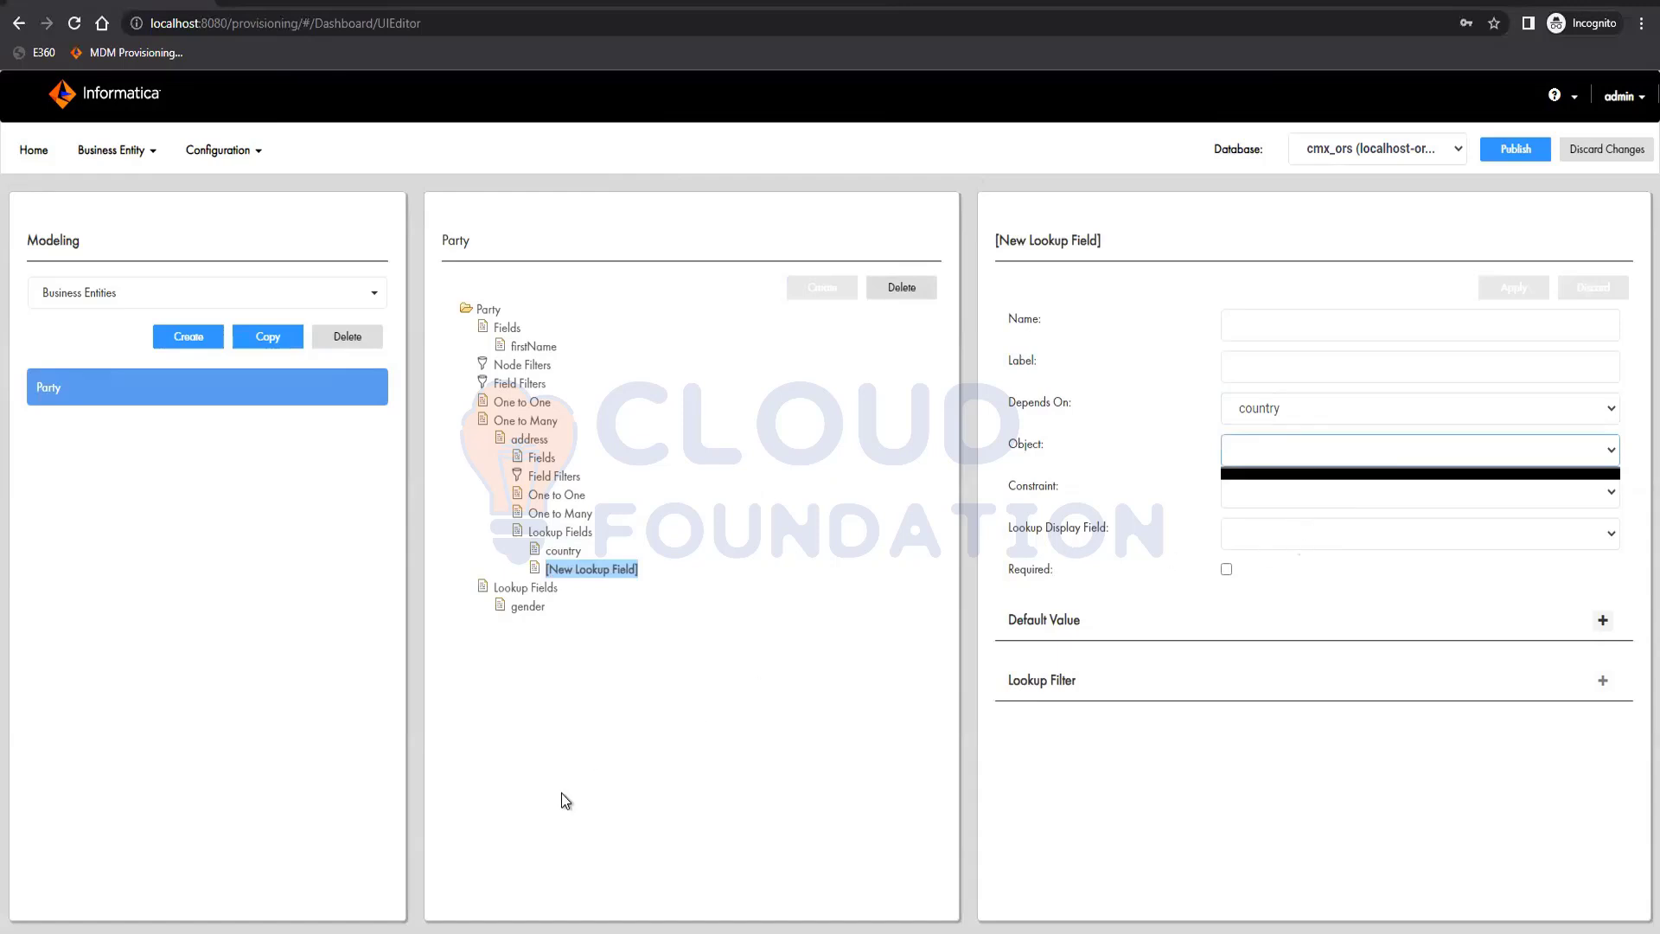
mouse_move(233, 933)
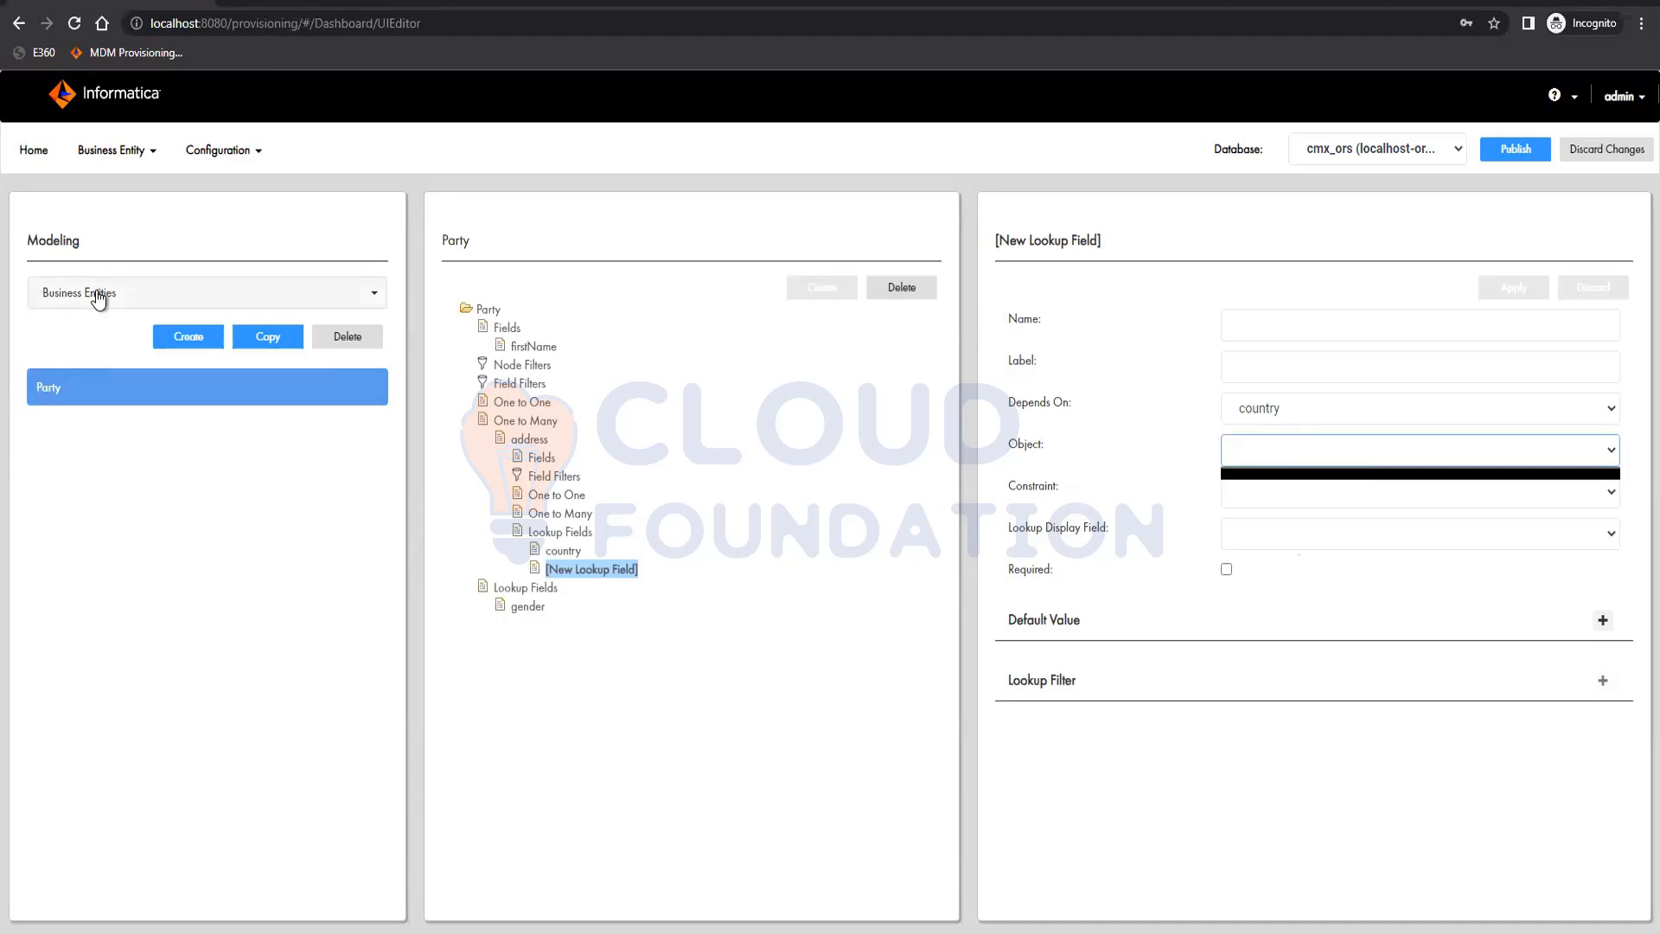
click(920, 293)
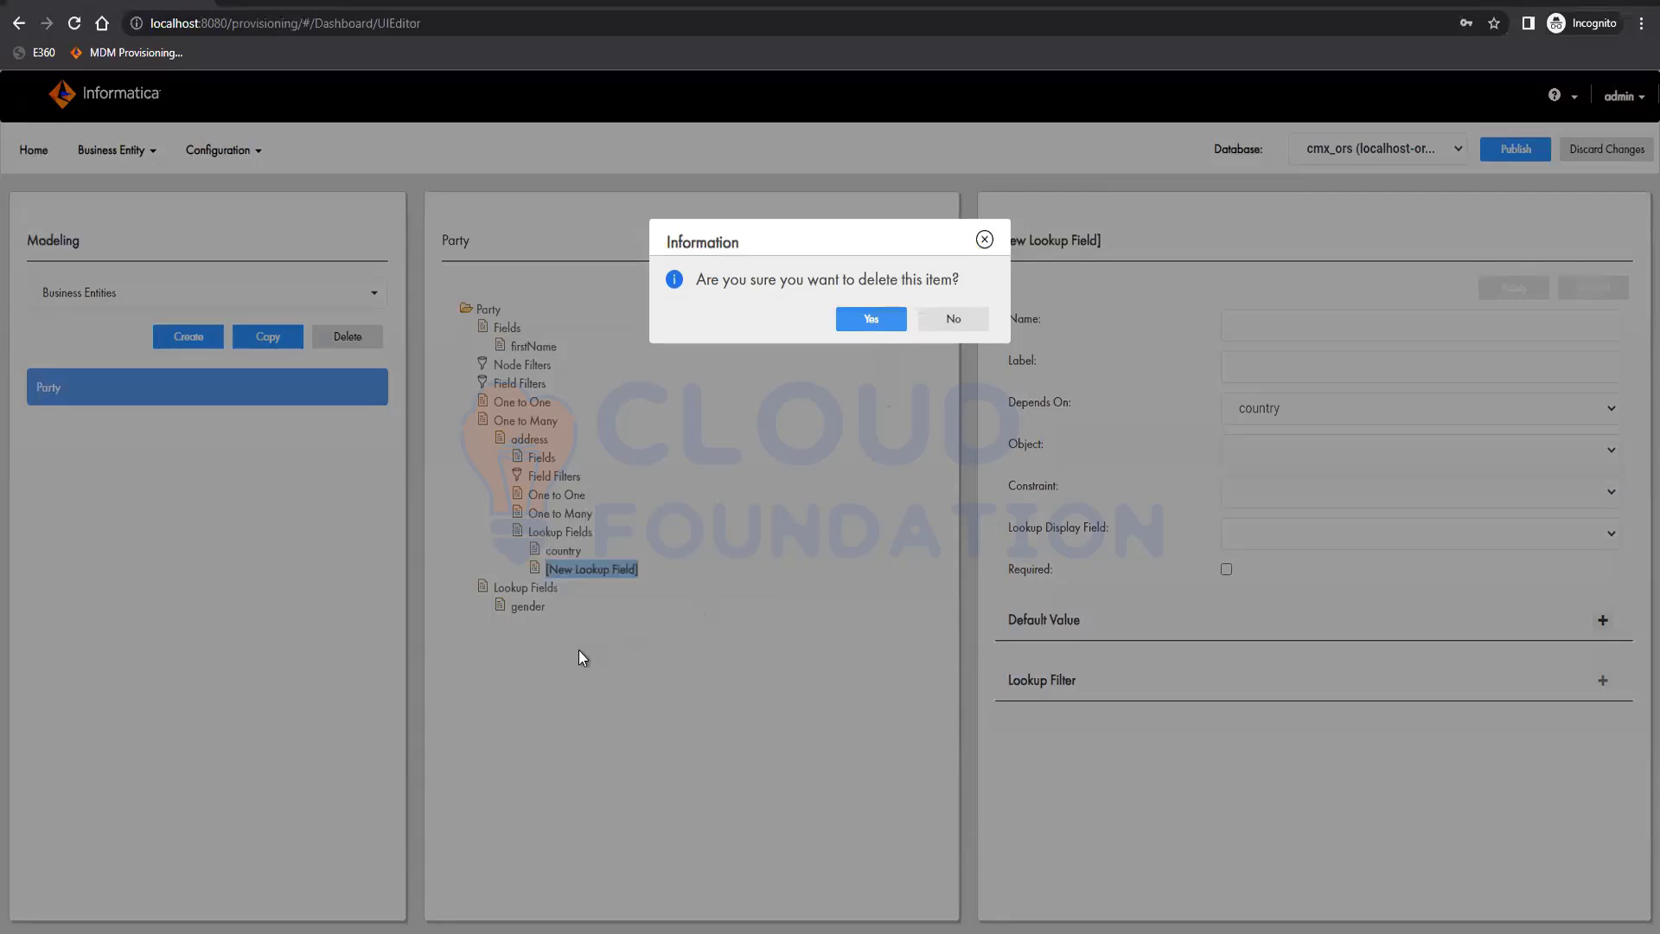
key(Return)
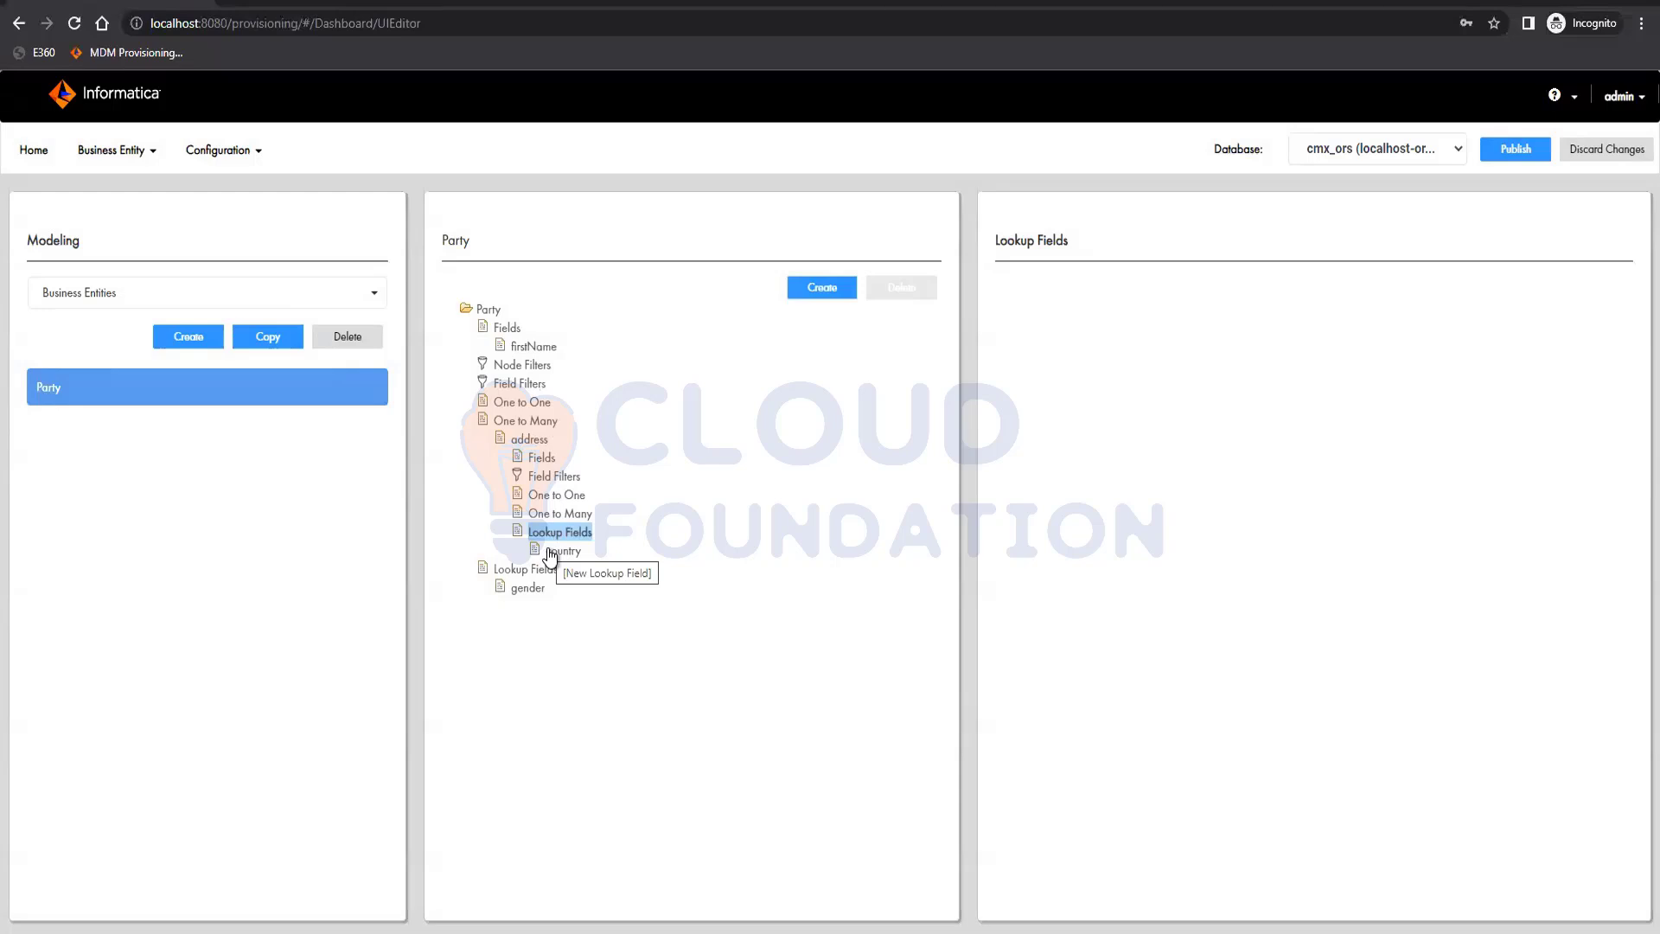
Create and apply a field under the address child on column ADDRESS_LINE_1, named addressLine1 and labelled "Address Line 1"
click(542, 457)
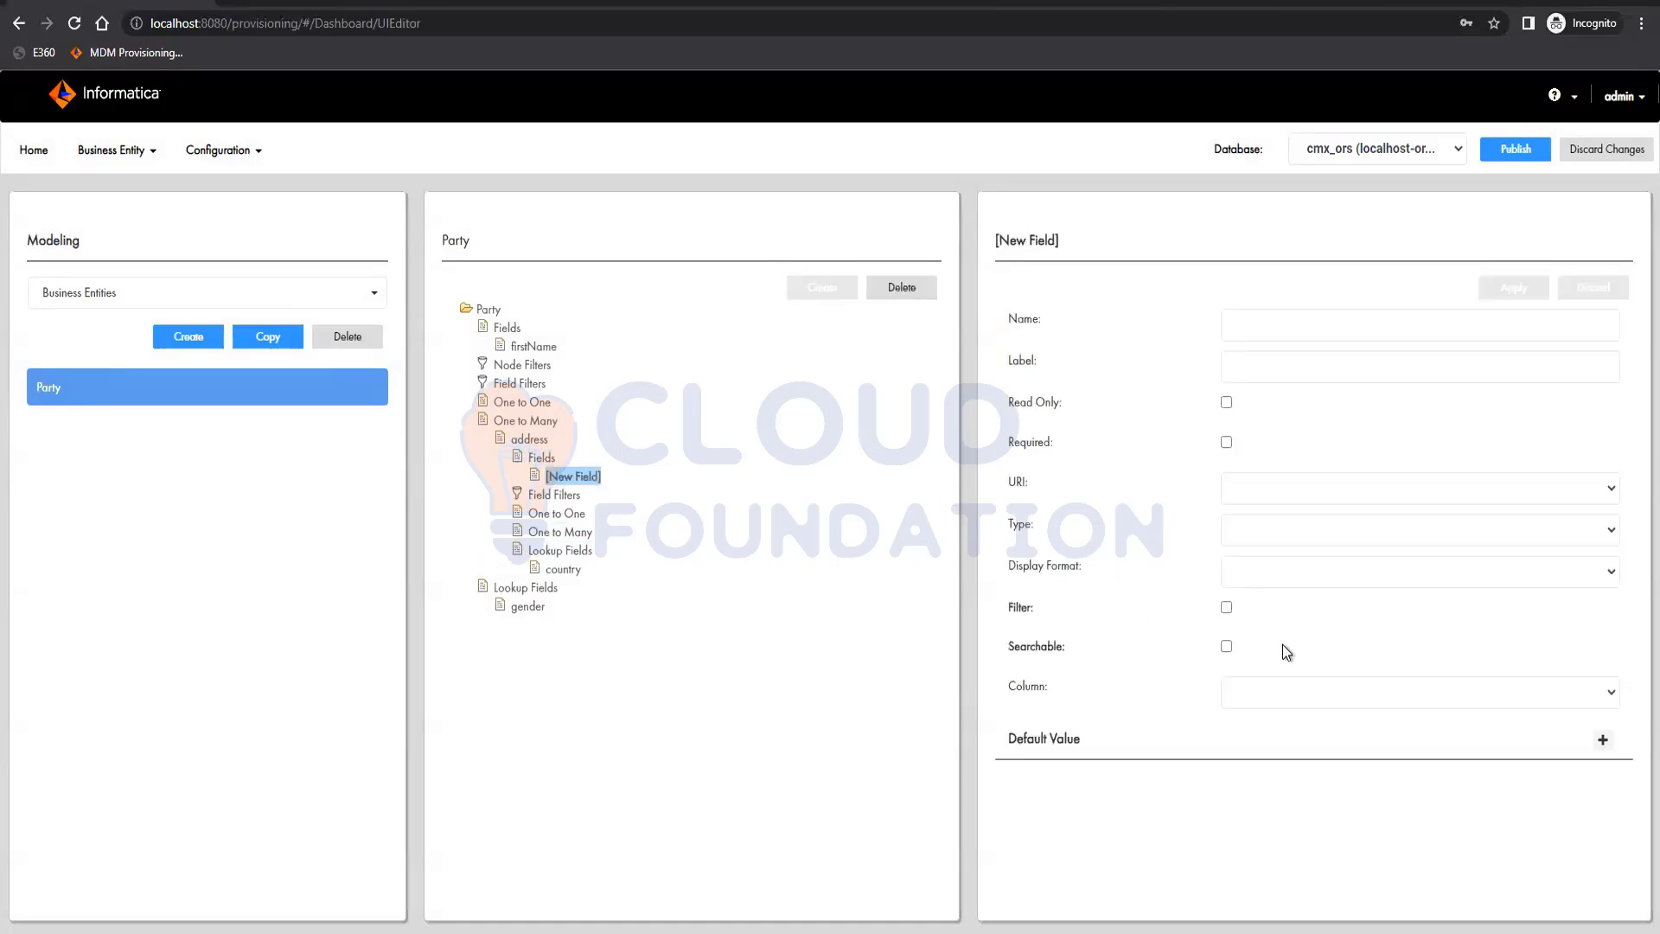
click(1310, 689)
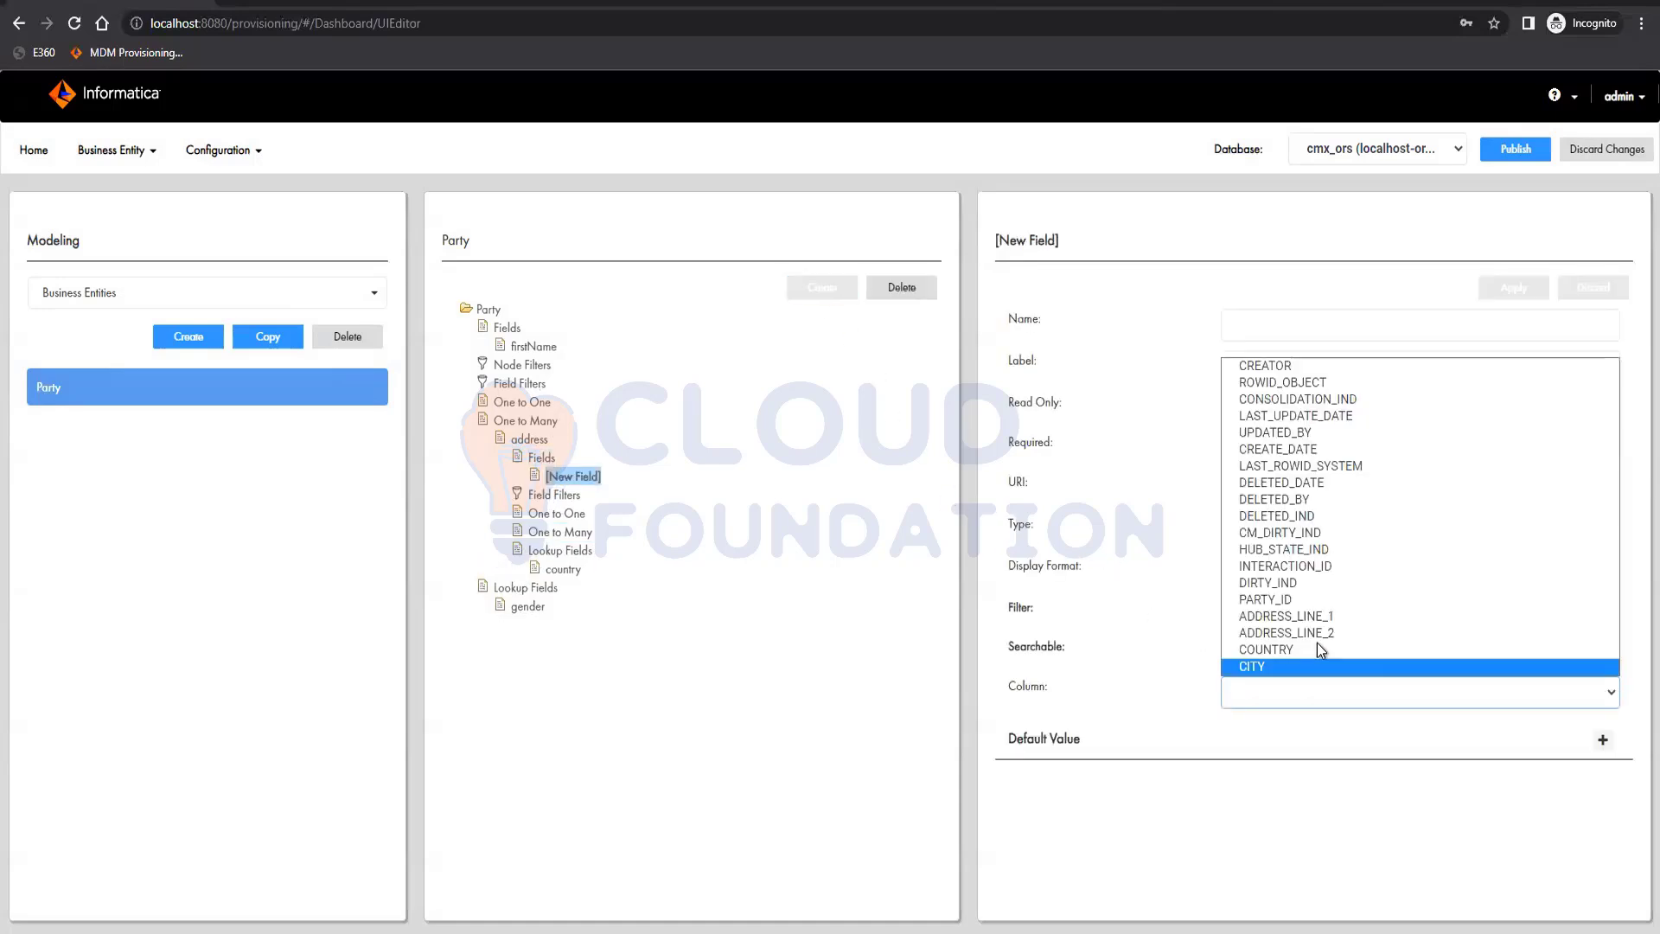
click(1331, 615)
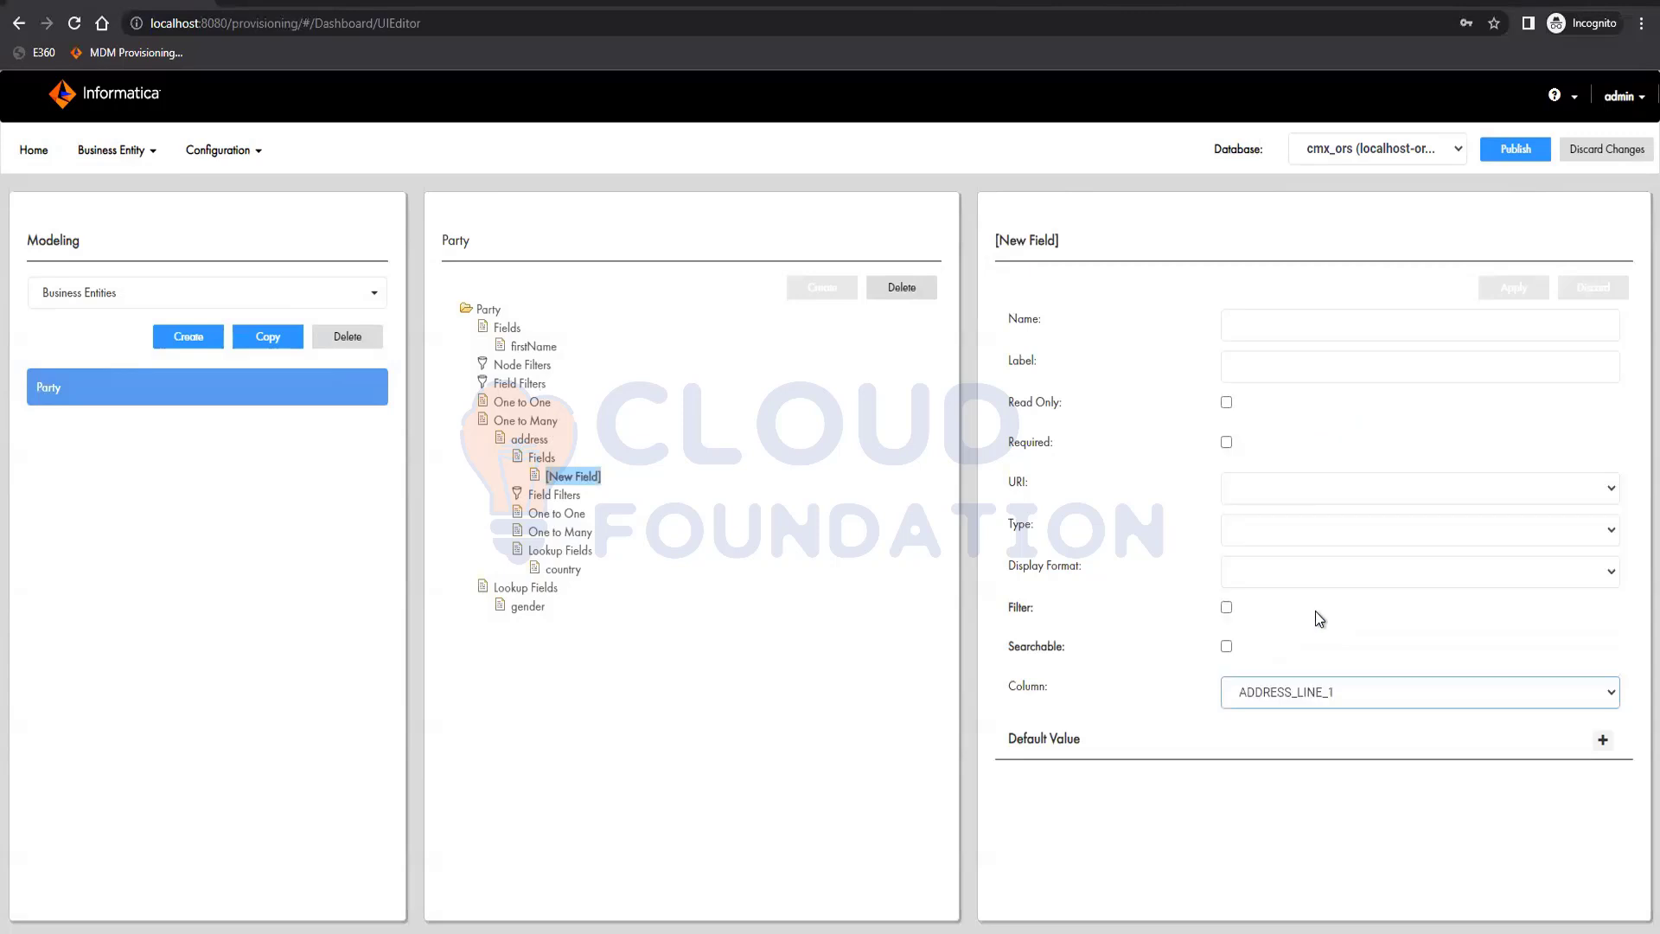
click(1298, 333)
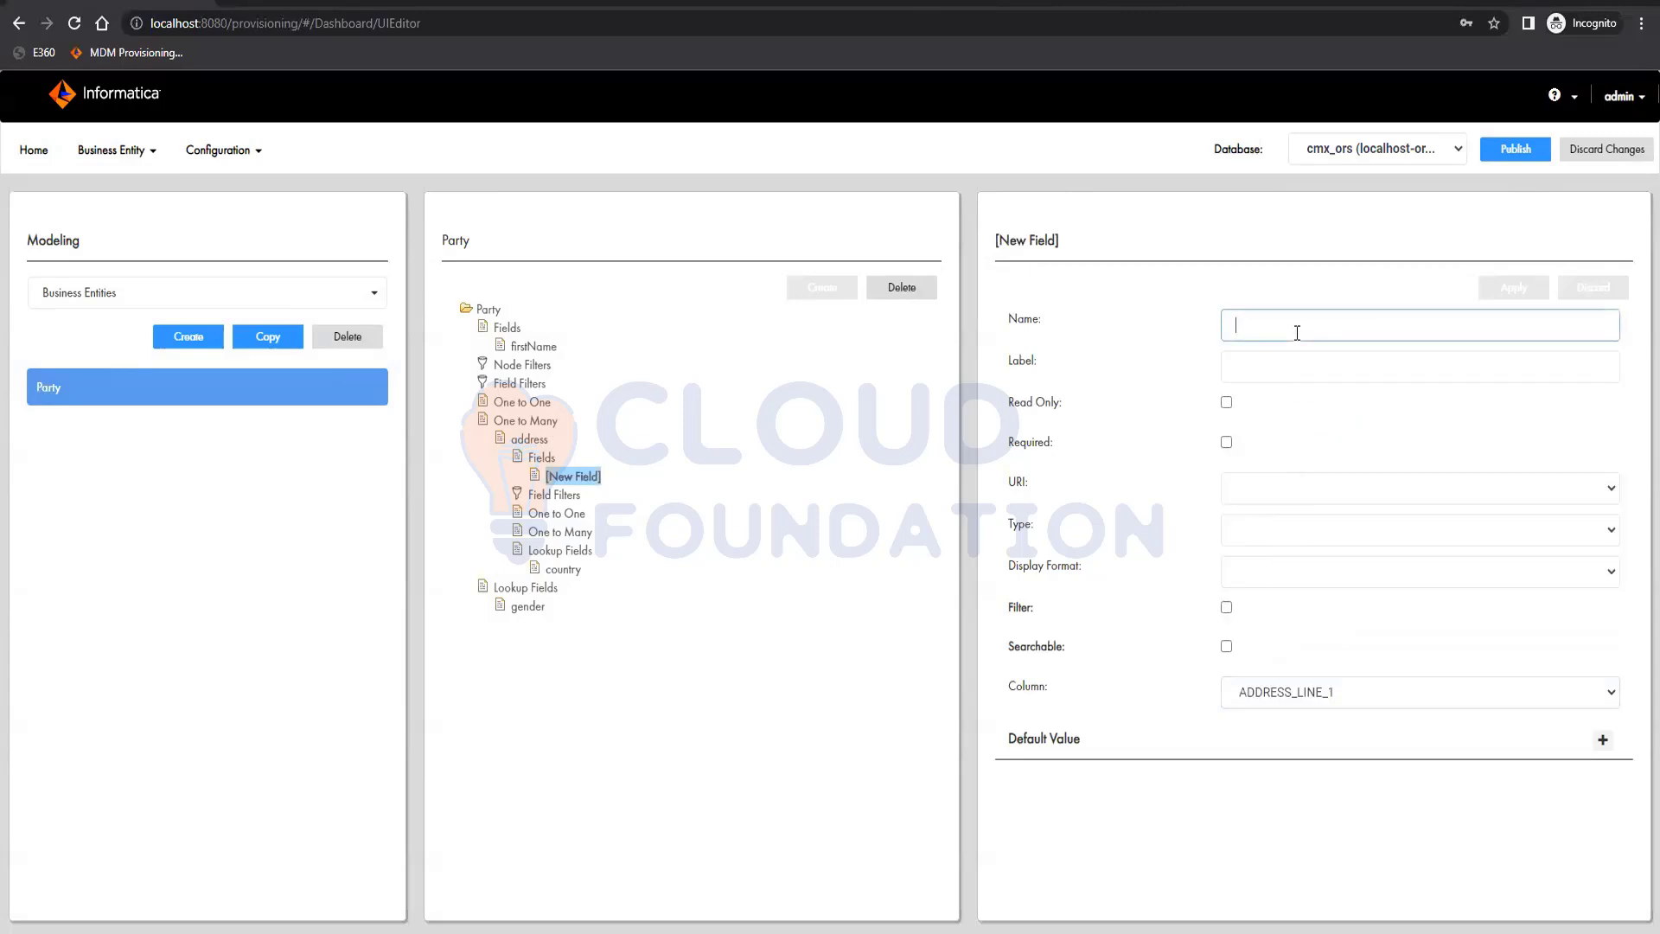
text(addressLine1)
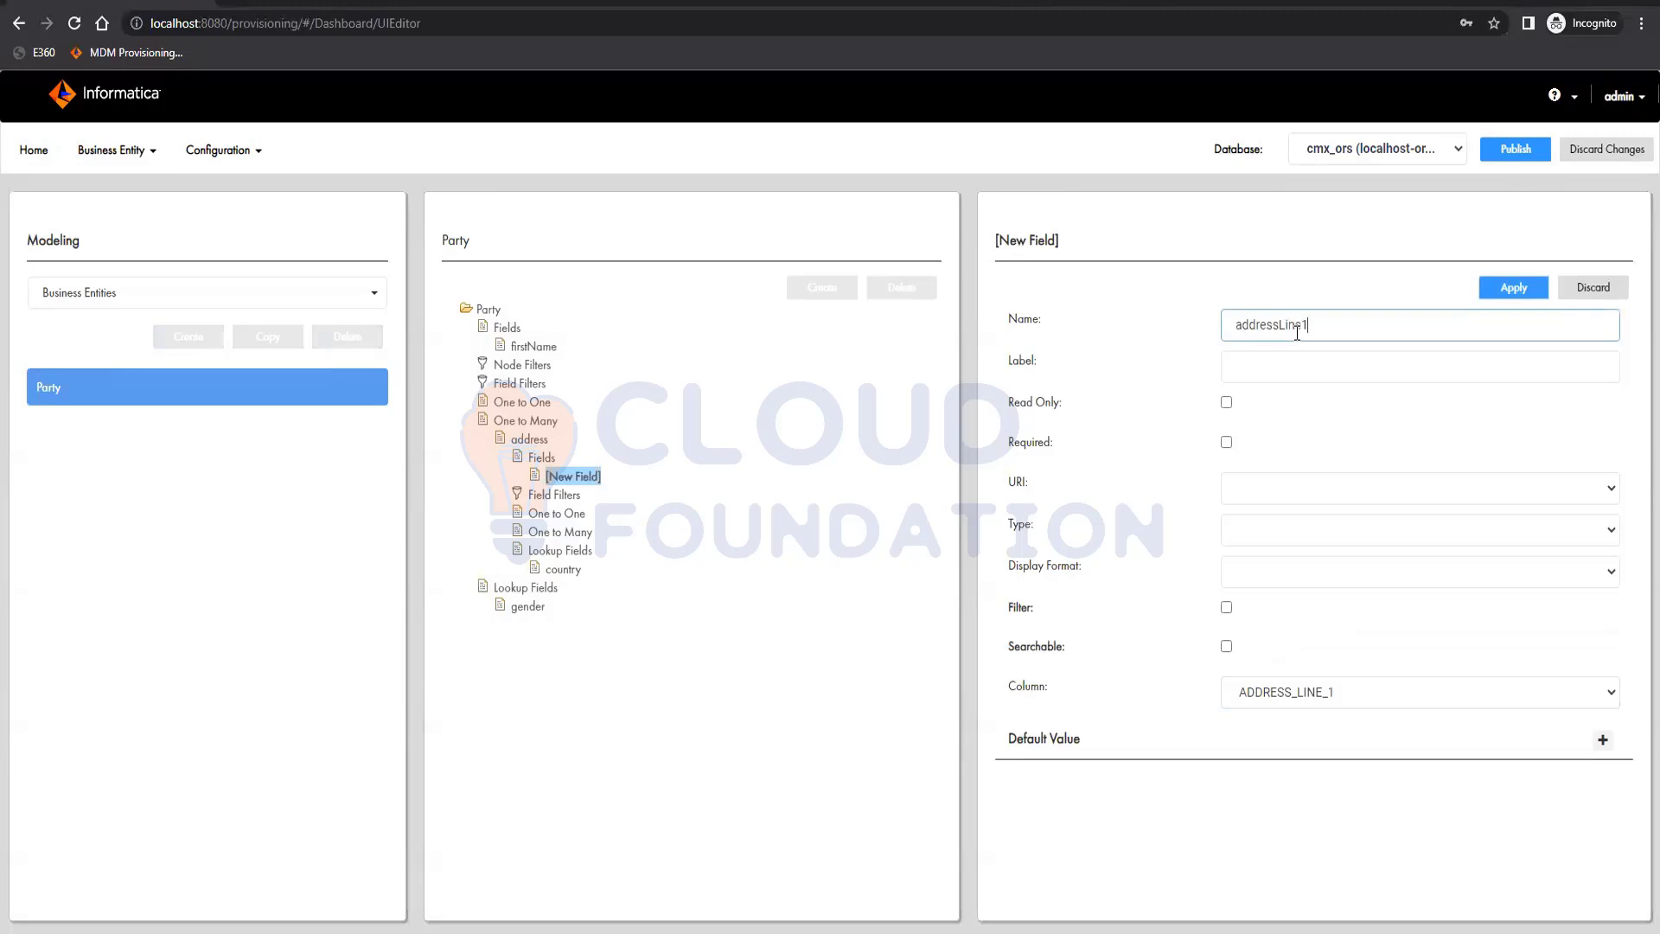
key(Tab)
text(Add)
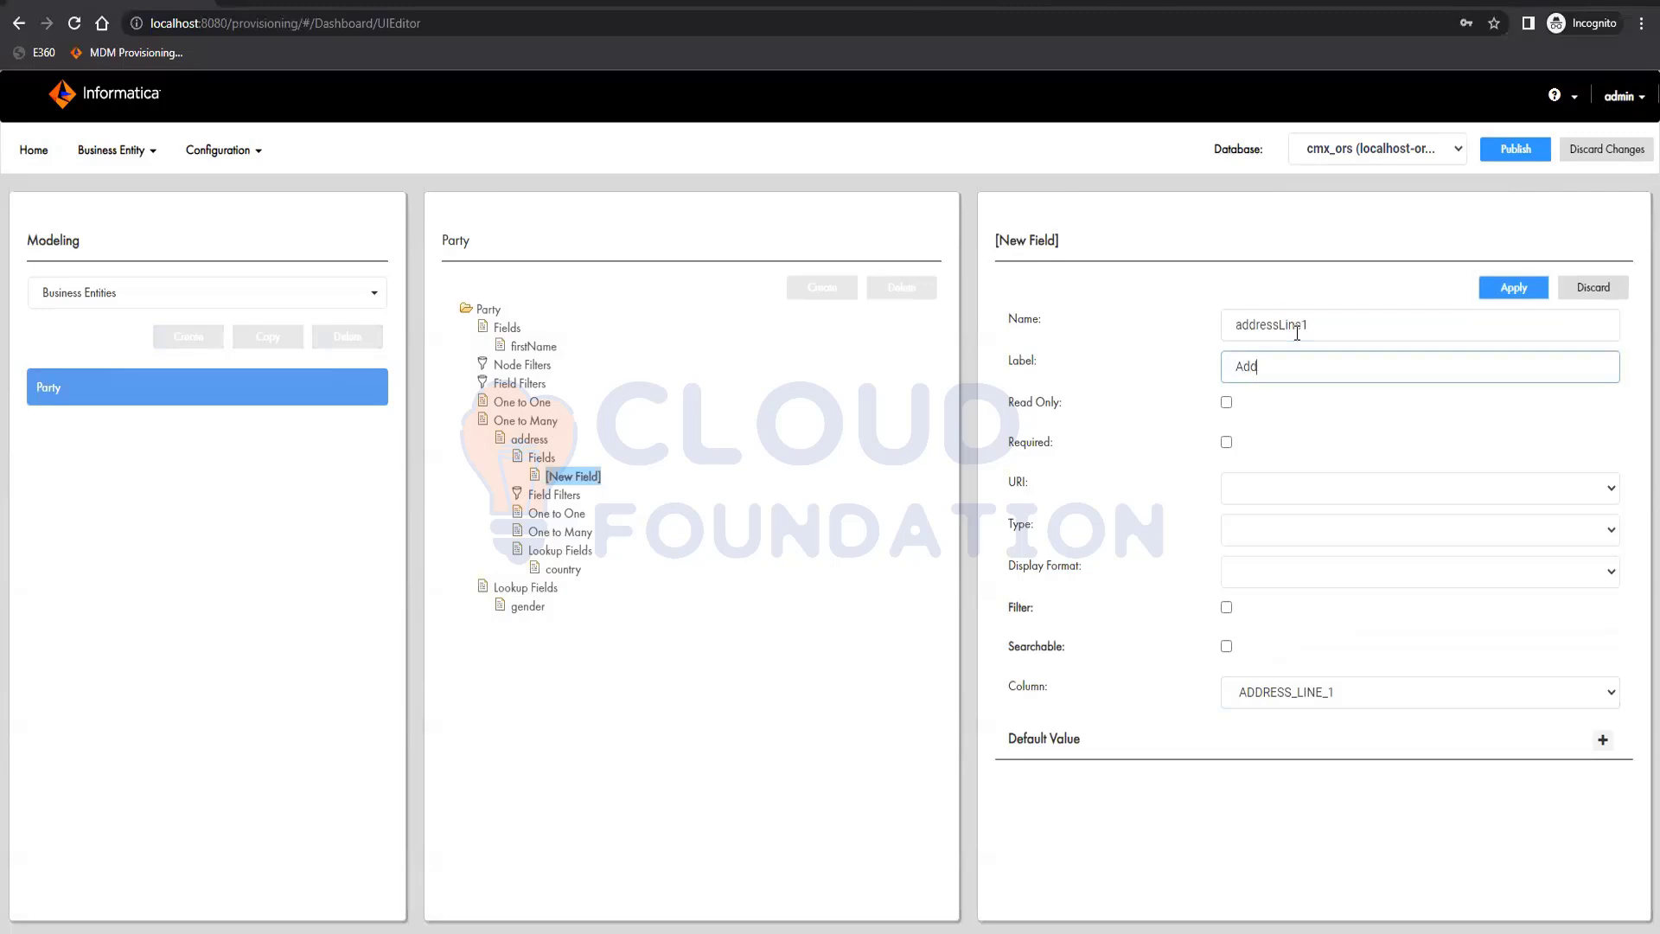
text(ress Line 1)
click(1518, 289)
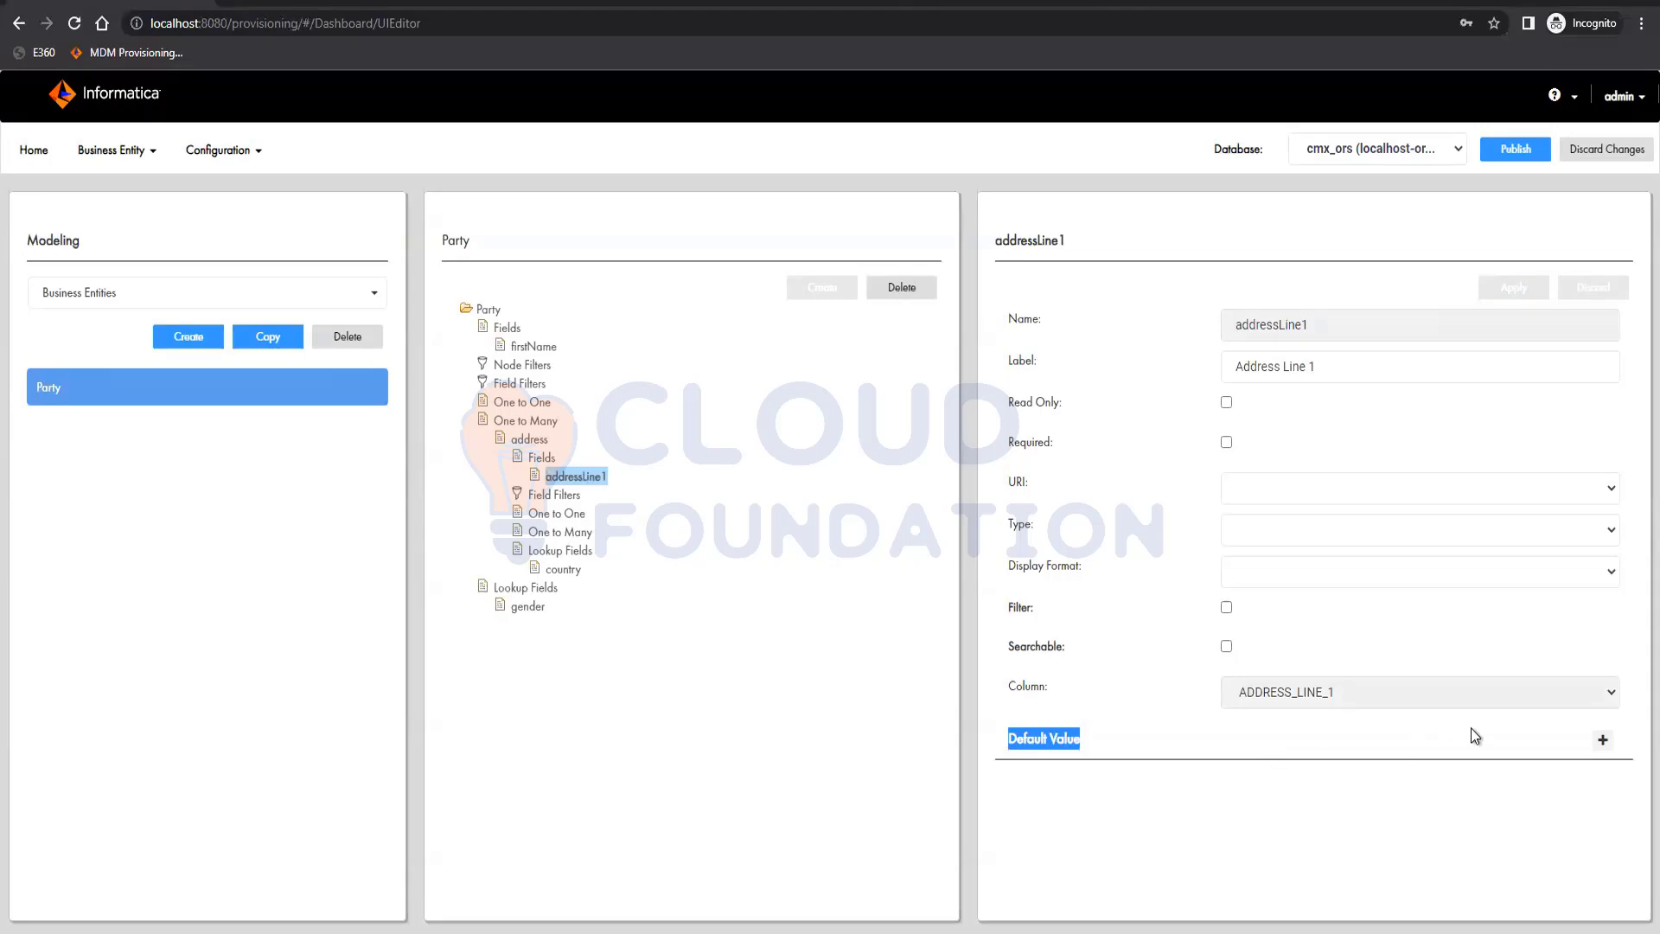
Add a default value entry to the addressLine1 field and view the user roles it can be assigned to
click(1600, 744)
scroll(1141, 678, down, 1)
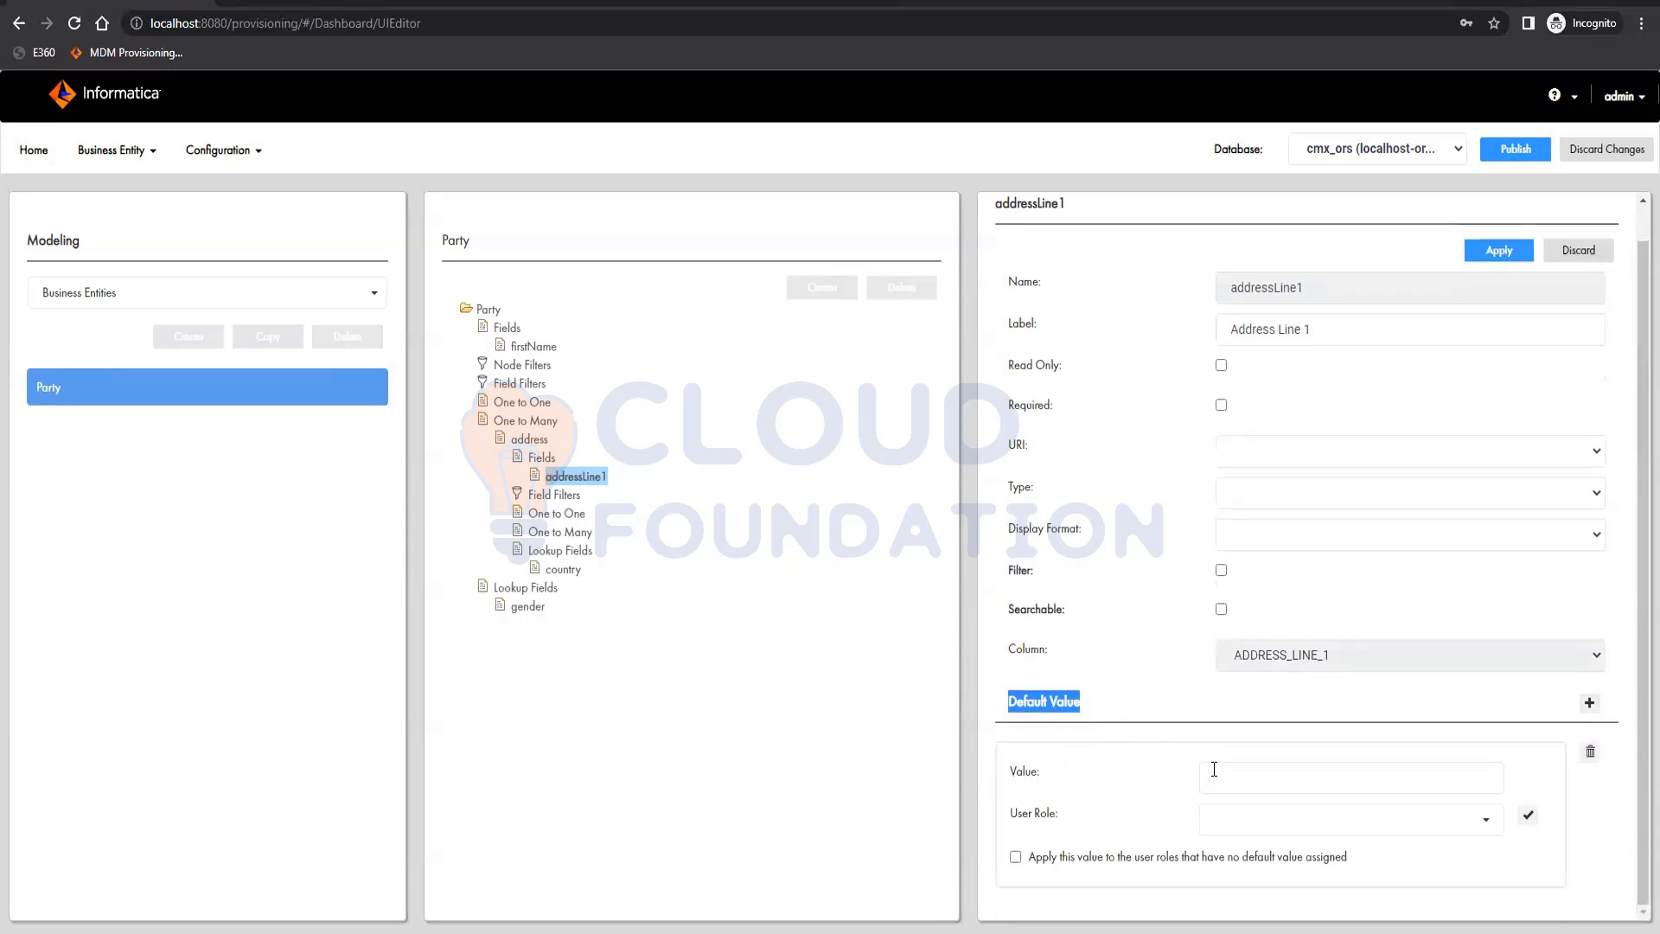
click(1309, 838)
scroll(1284, 801, down, 1)
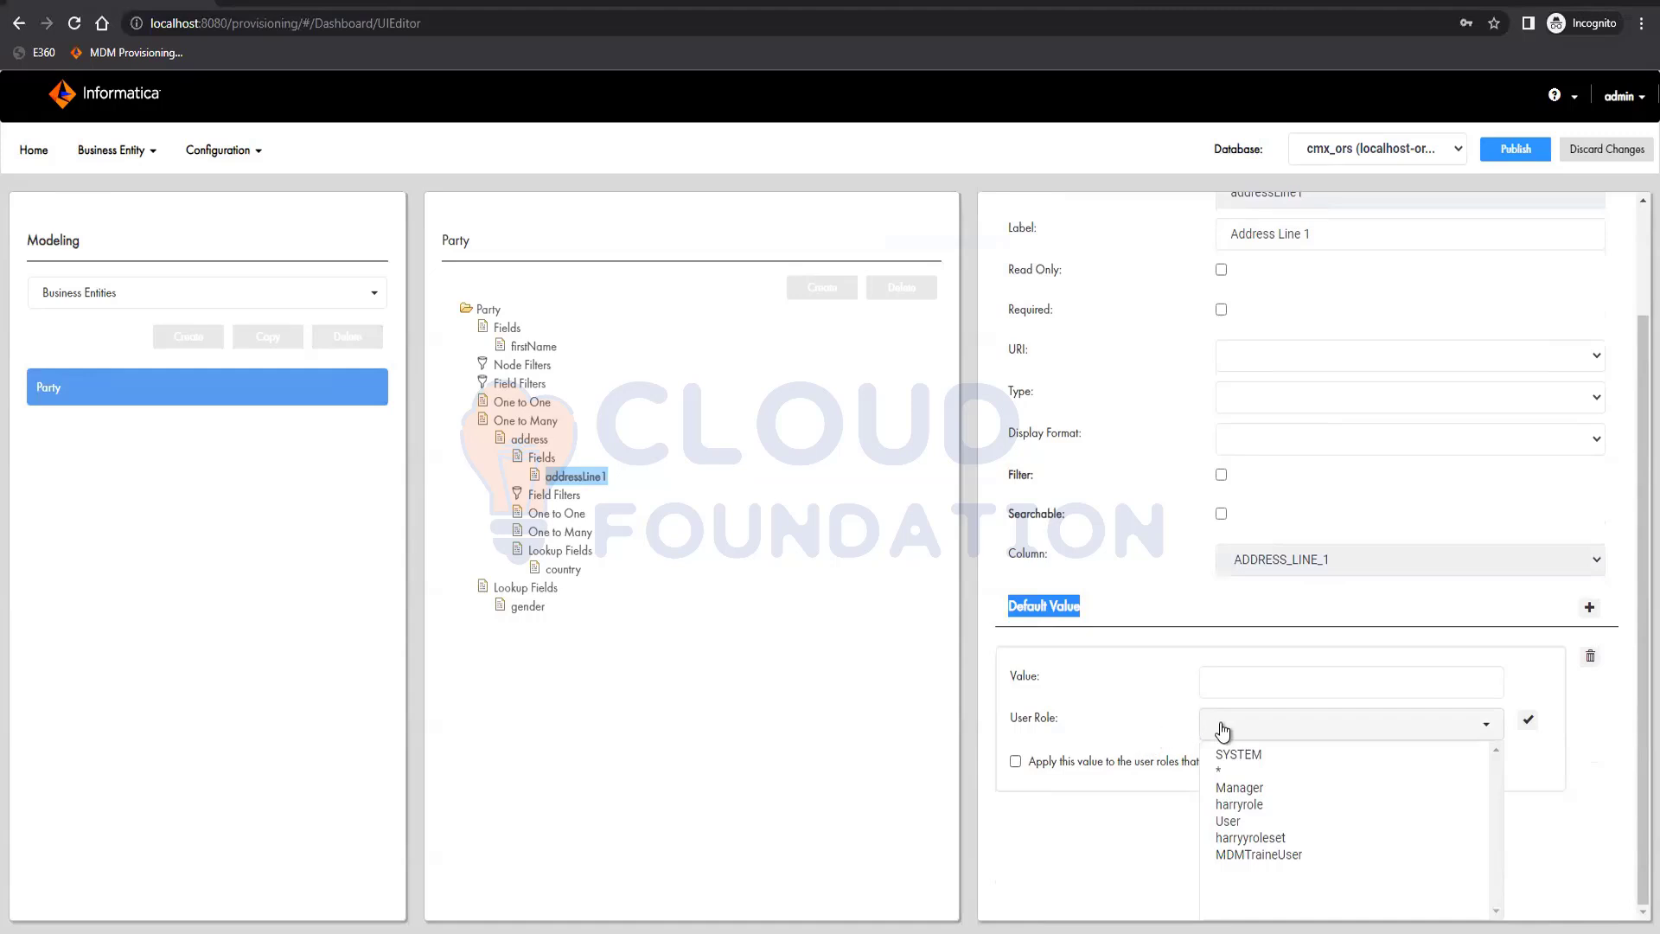
scroll(1221, 723, up, 1)
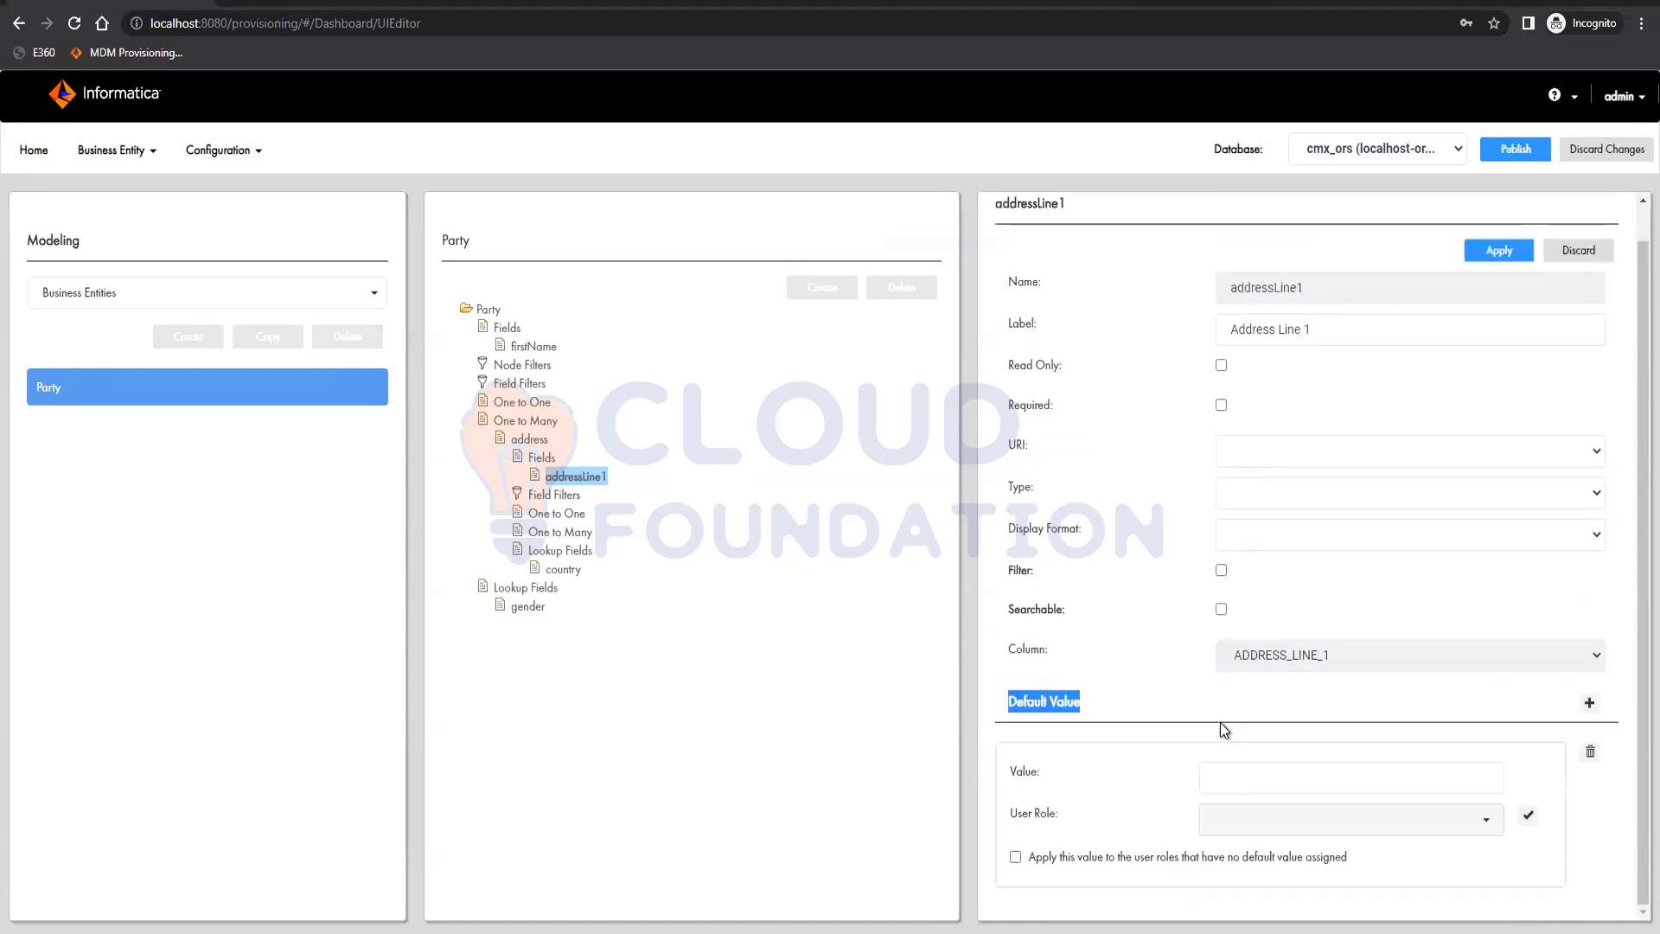
Switch to the MDM Hub Console and examine the defined roles and the base object privileges of the MDMTraineUser role
click(344, 845)
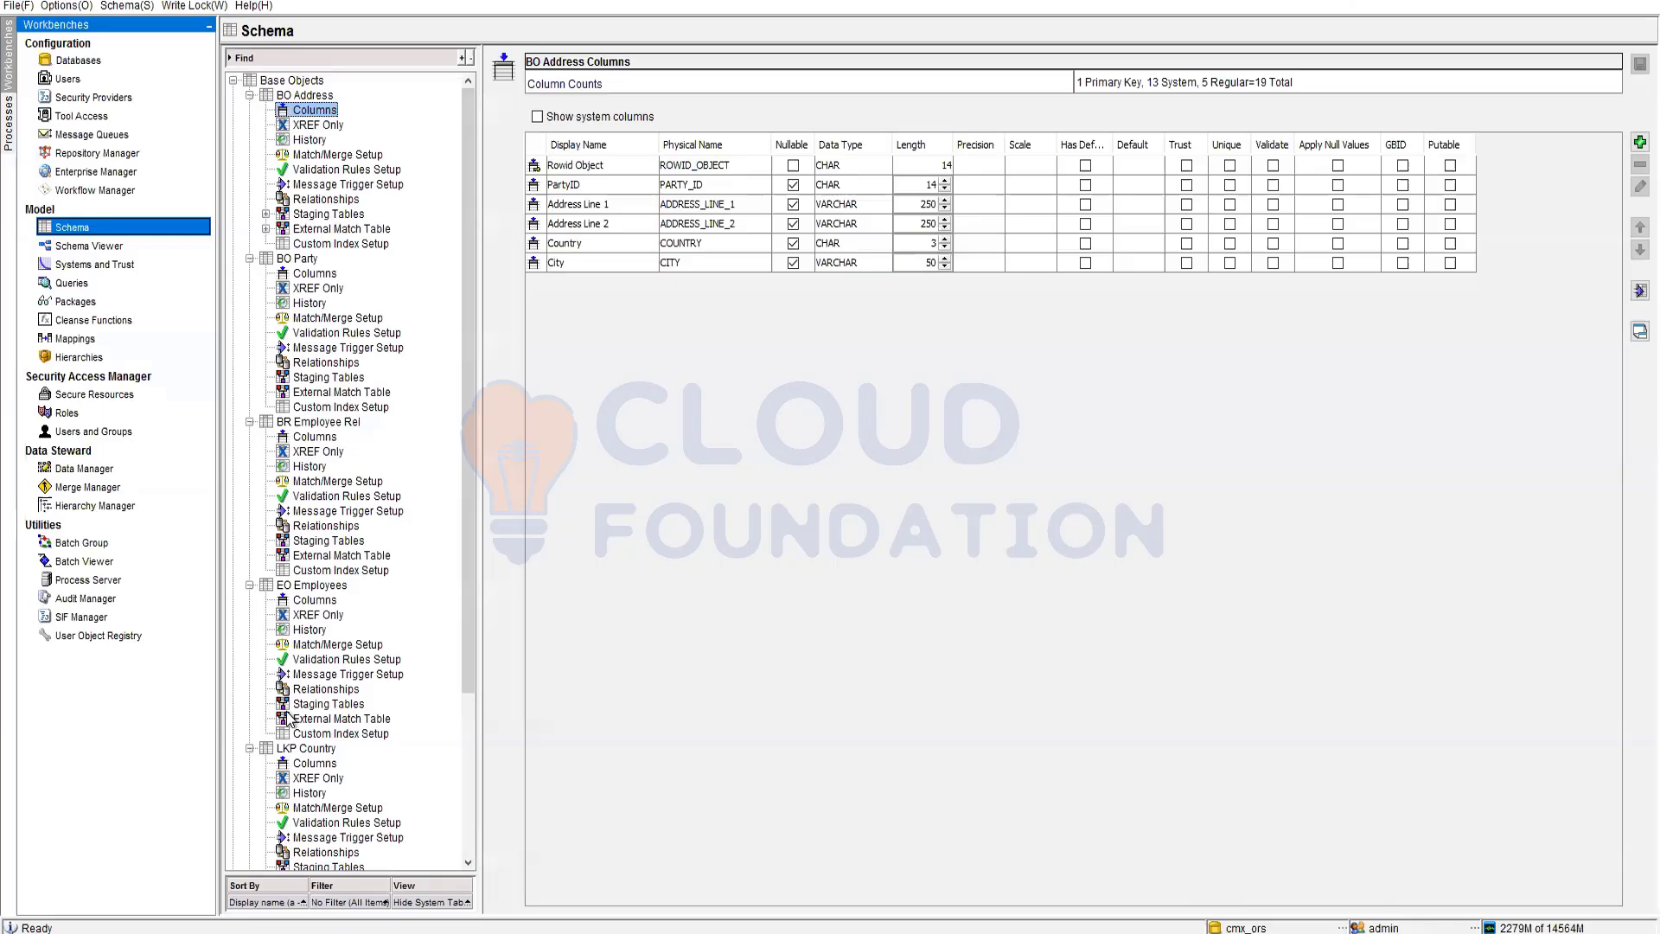
click(70, 410)
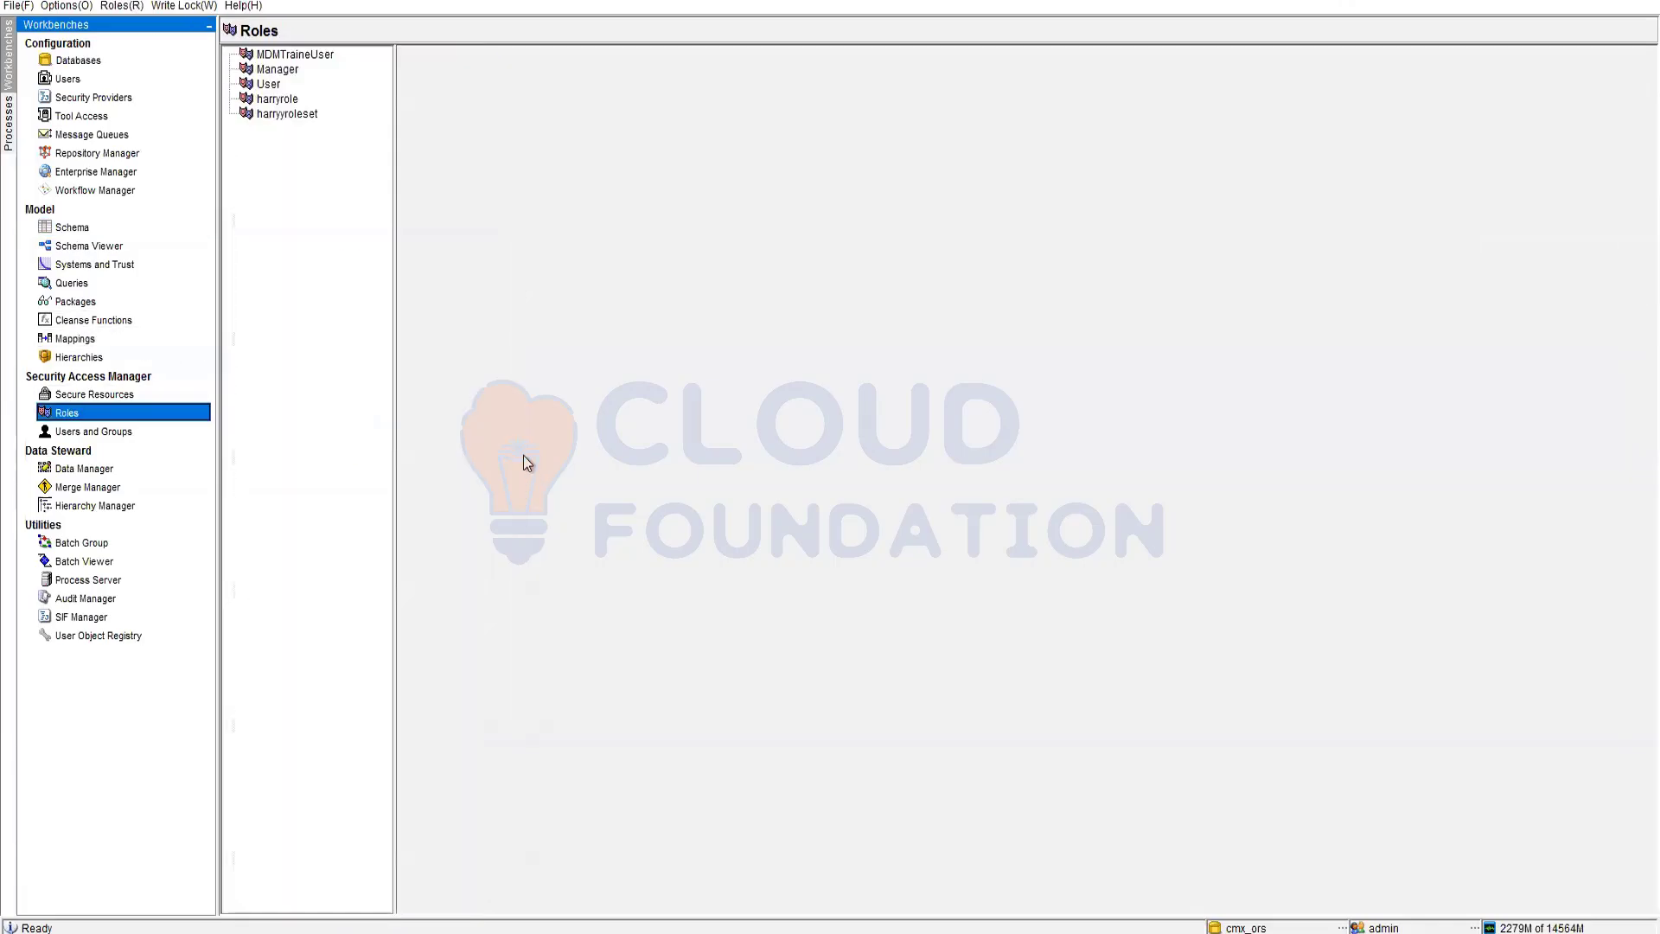
click(290, 100)
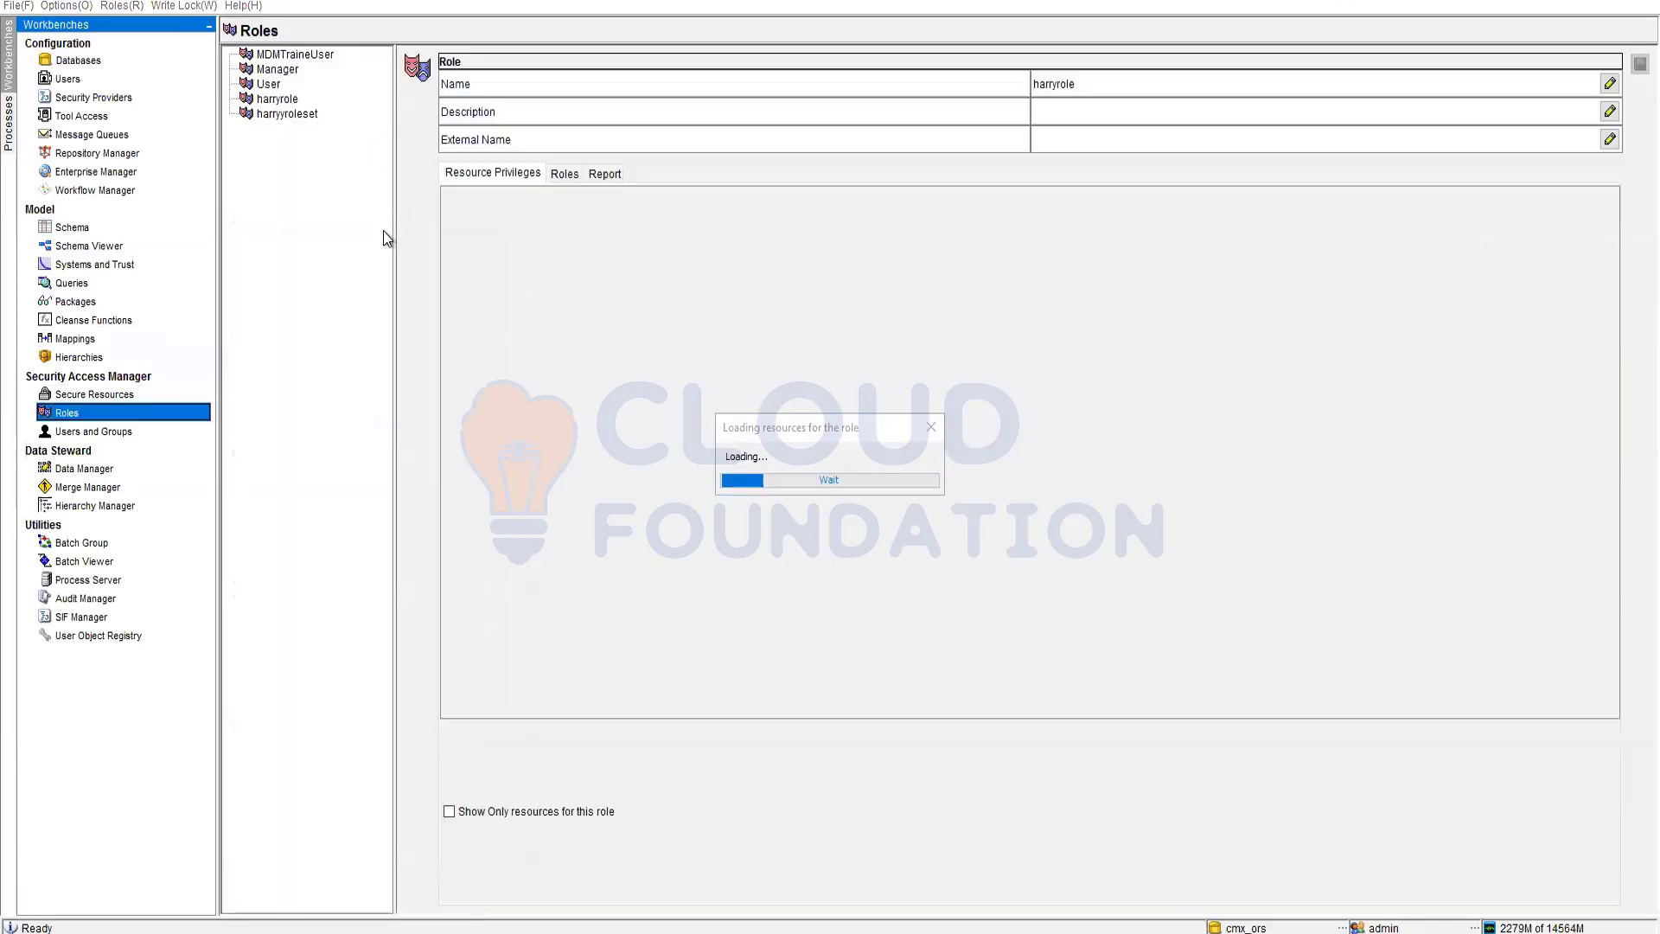
click(292, 115)
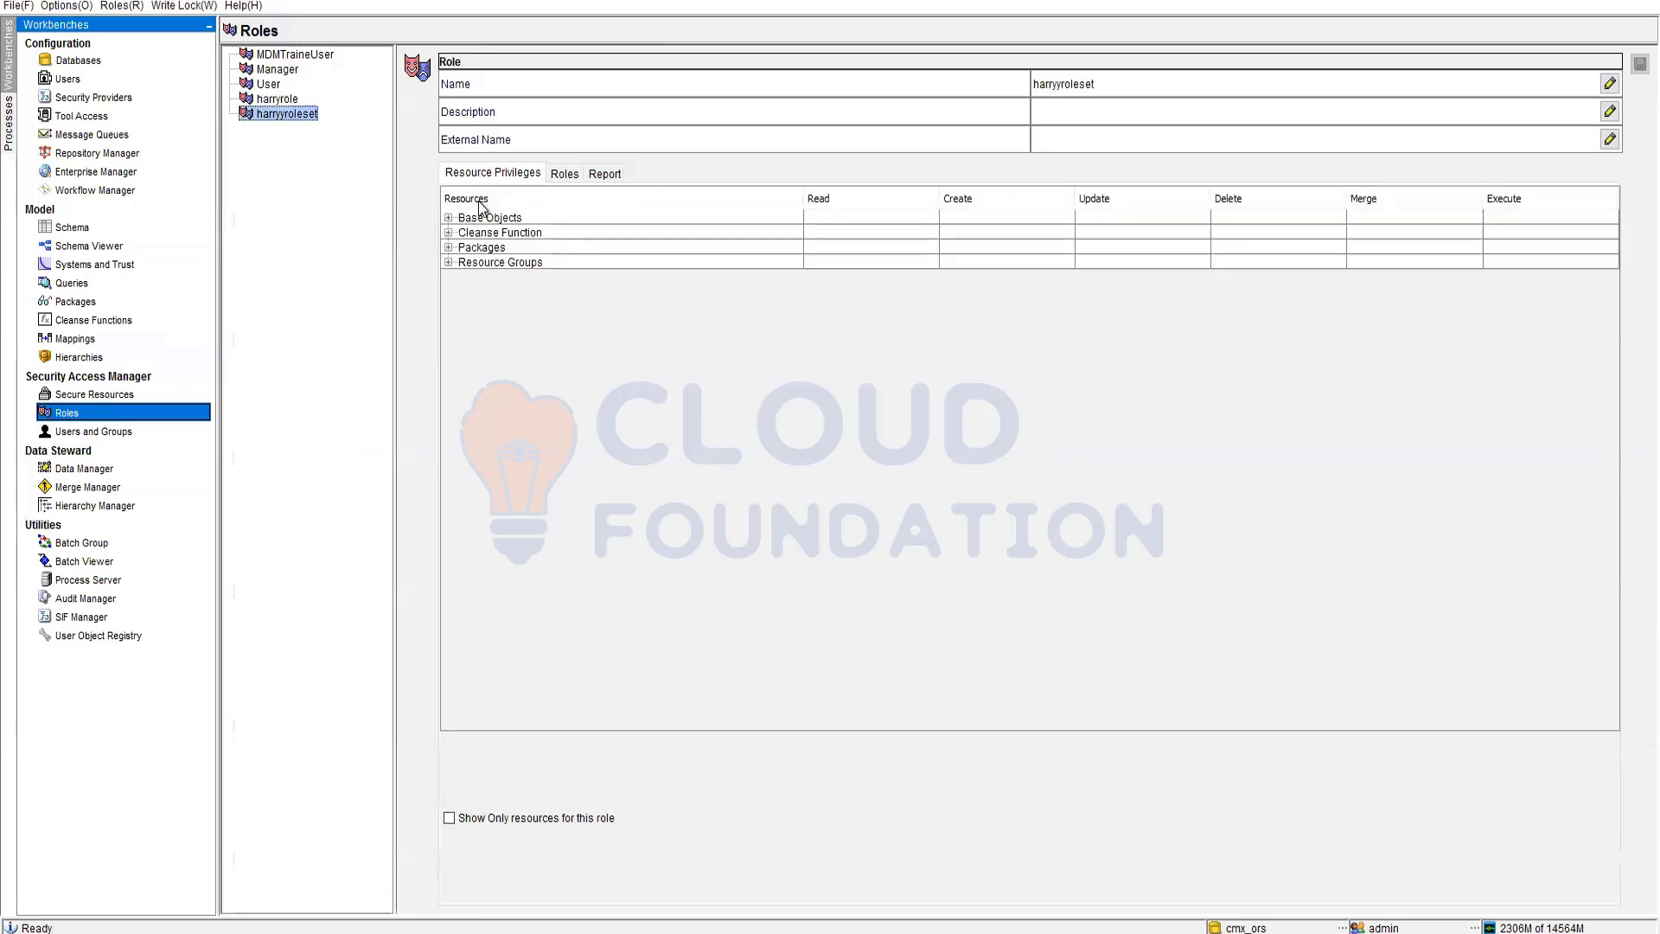
click(265, 86)
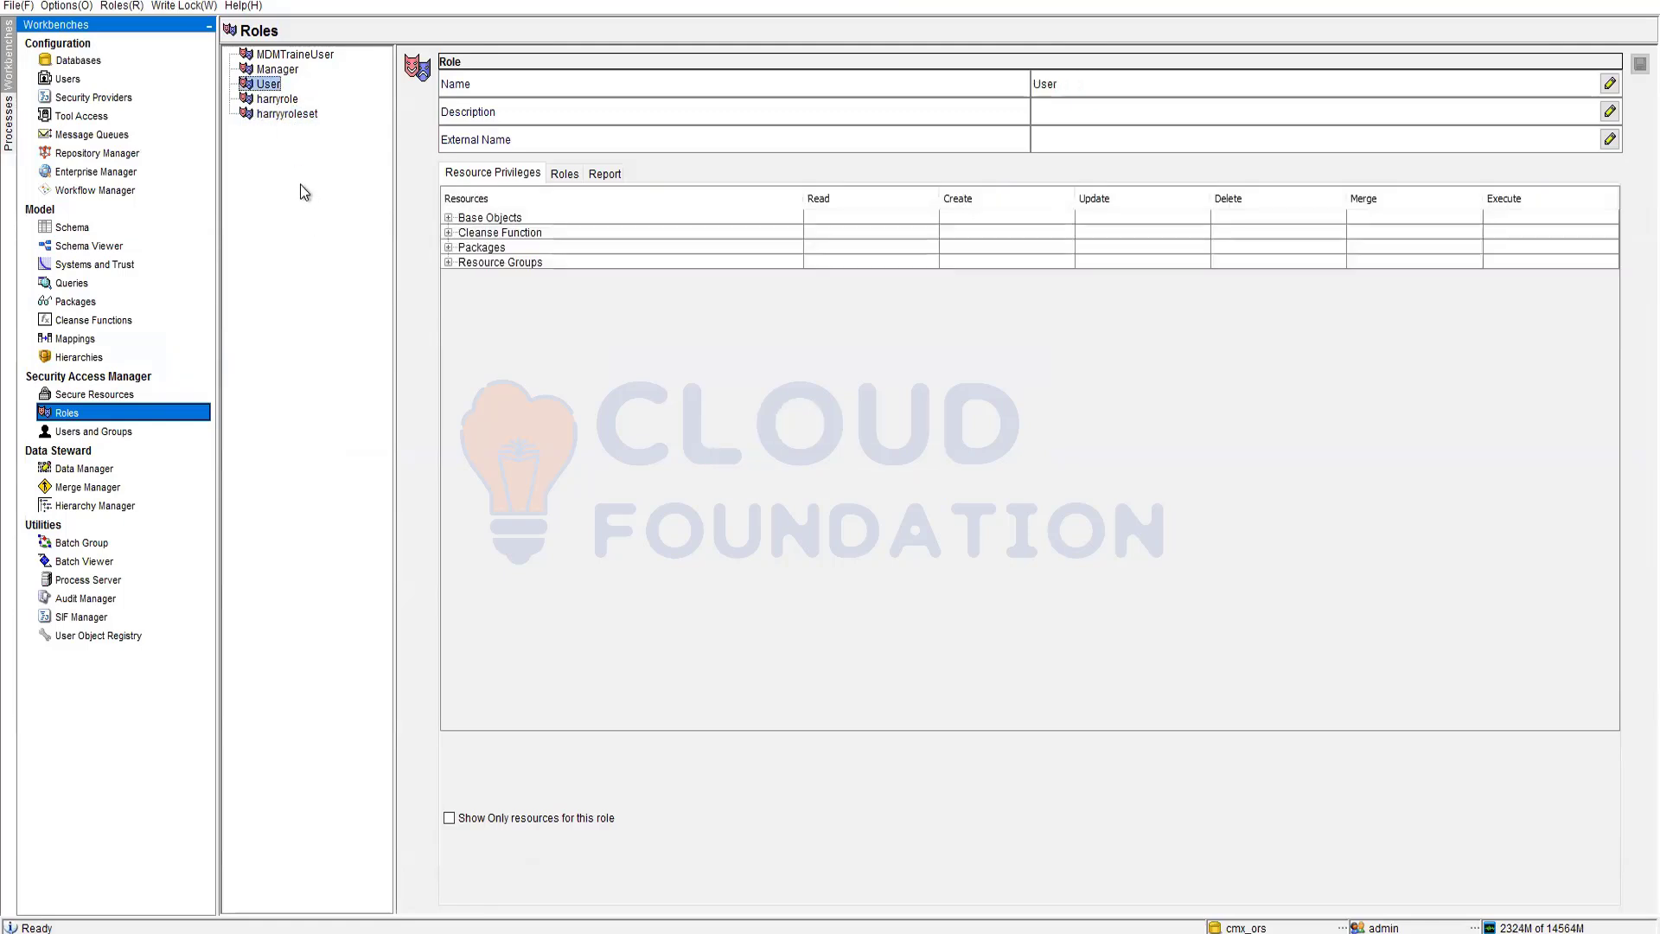
click(288, 54)
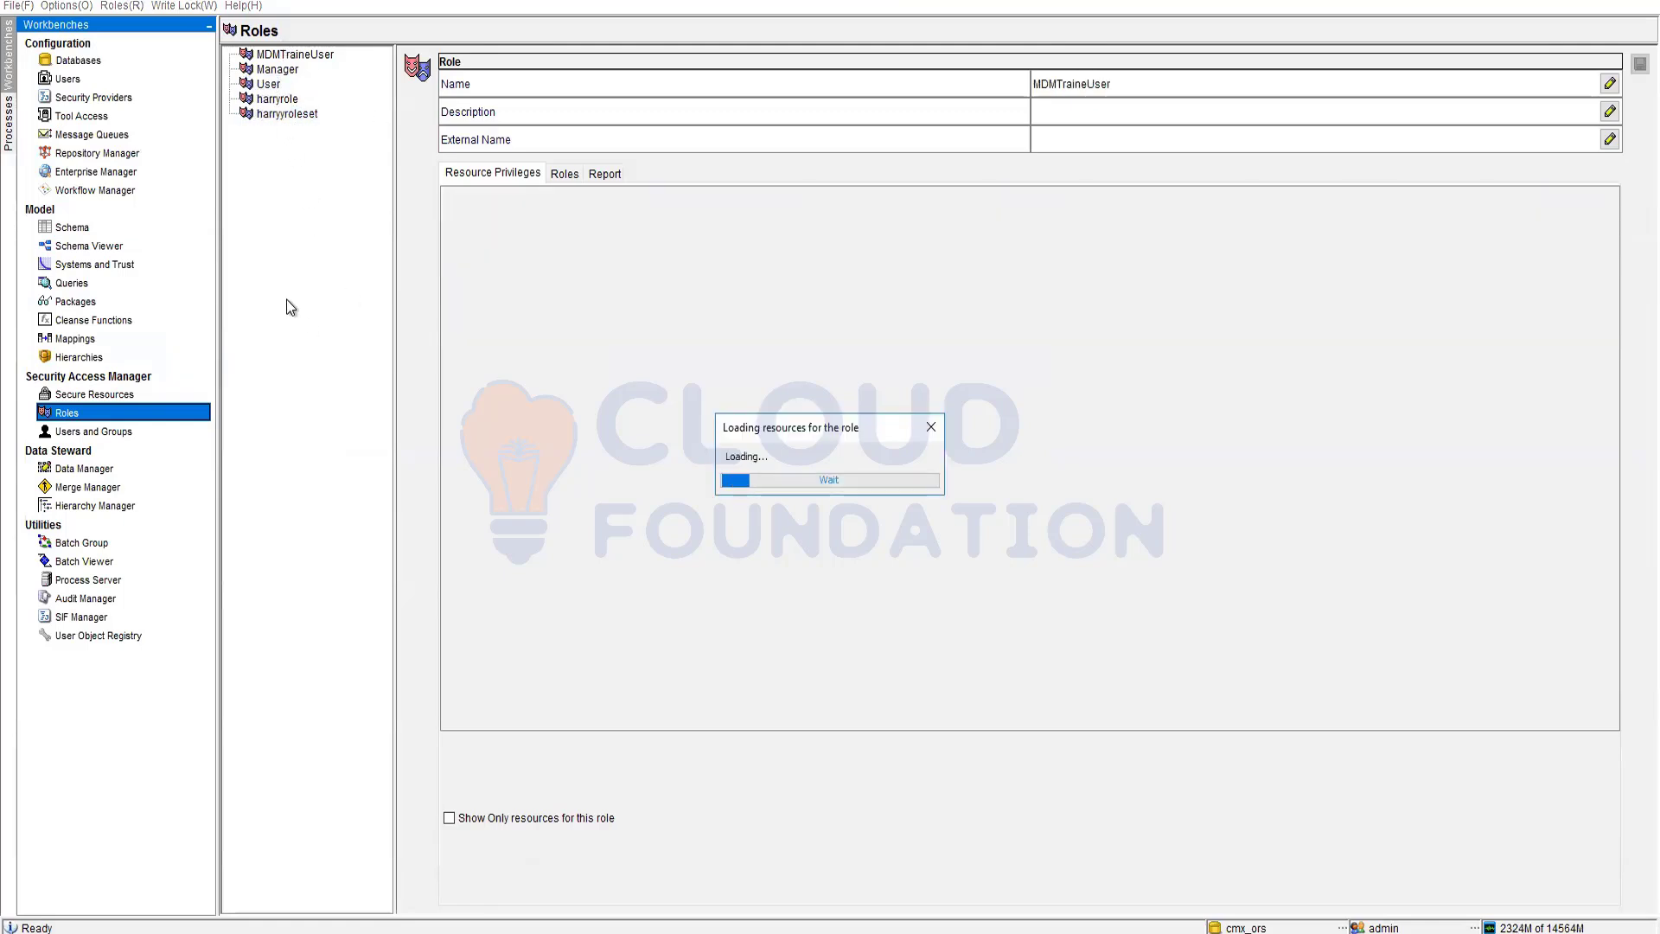
click(449, 217)
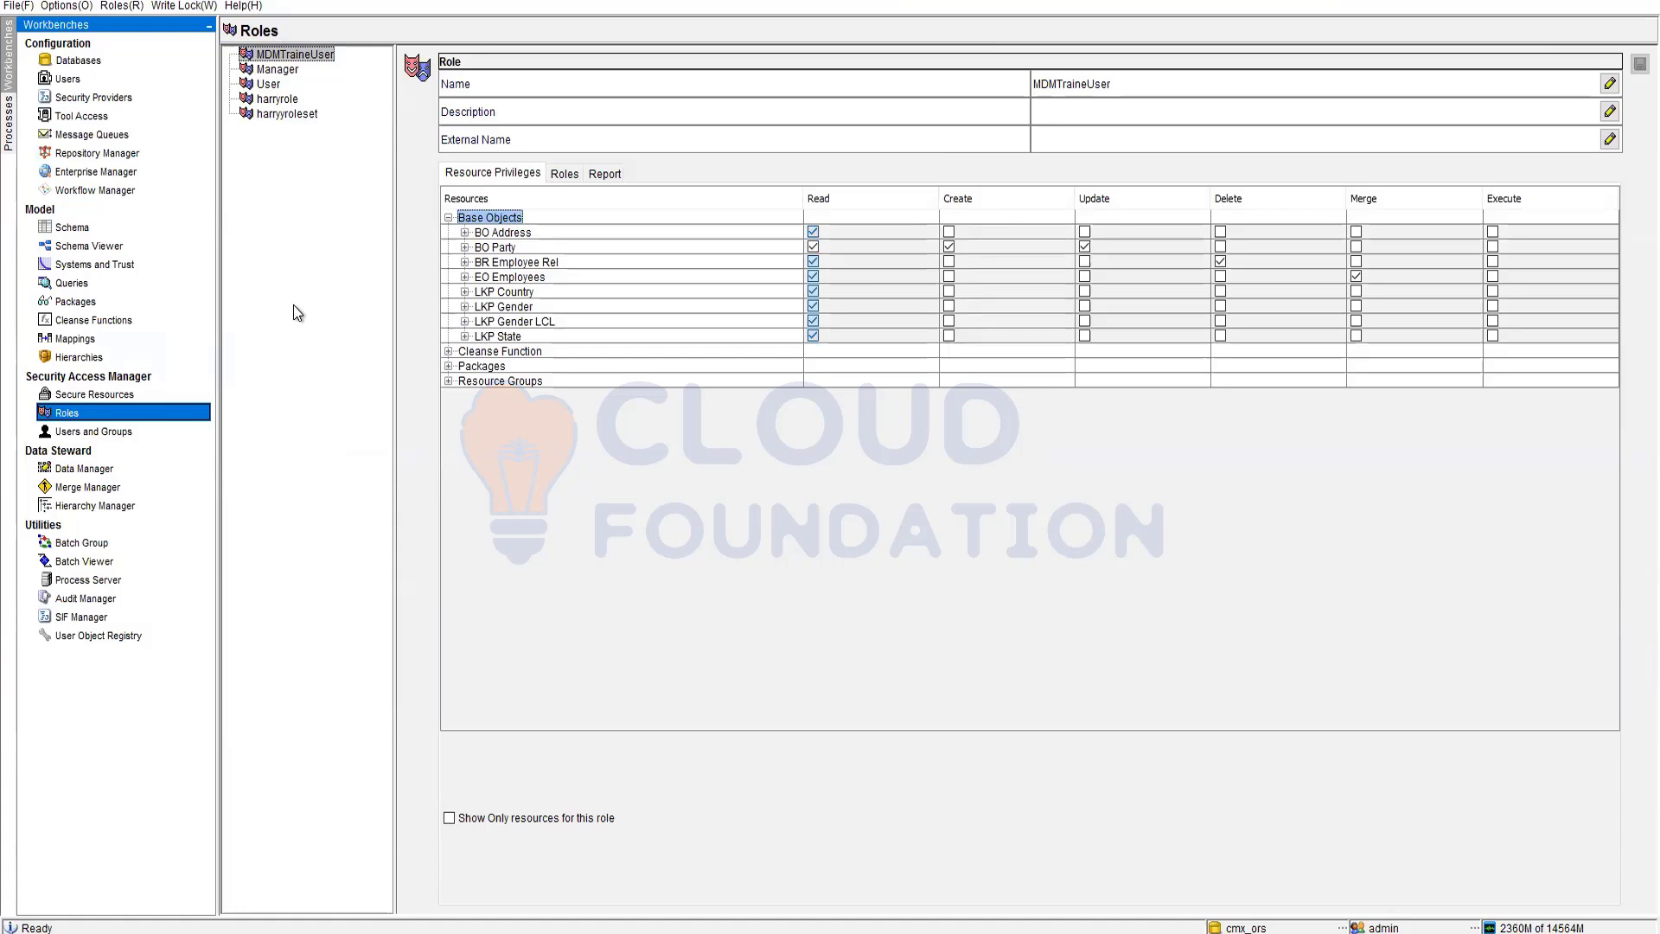
click(449, 218)
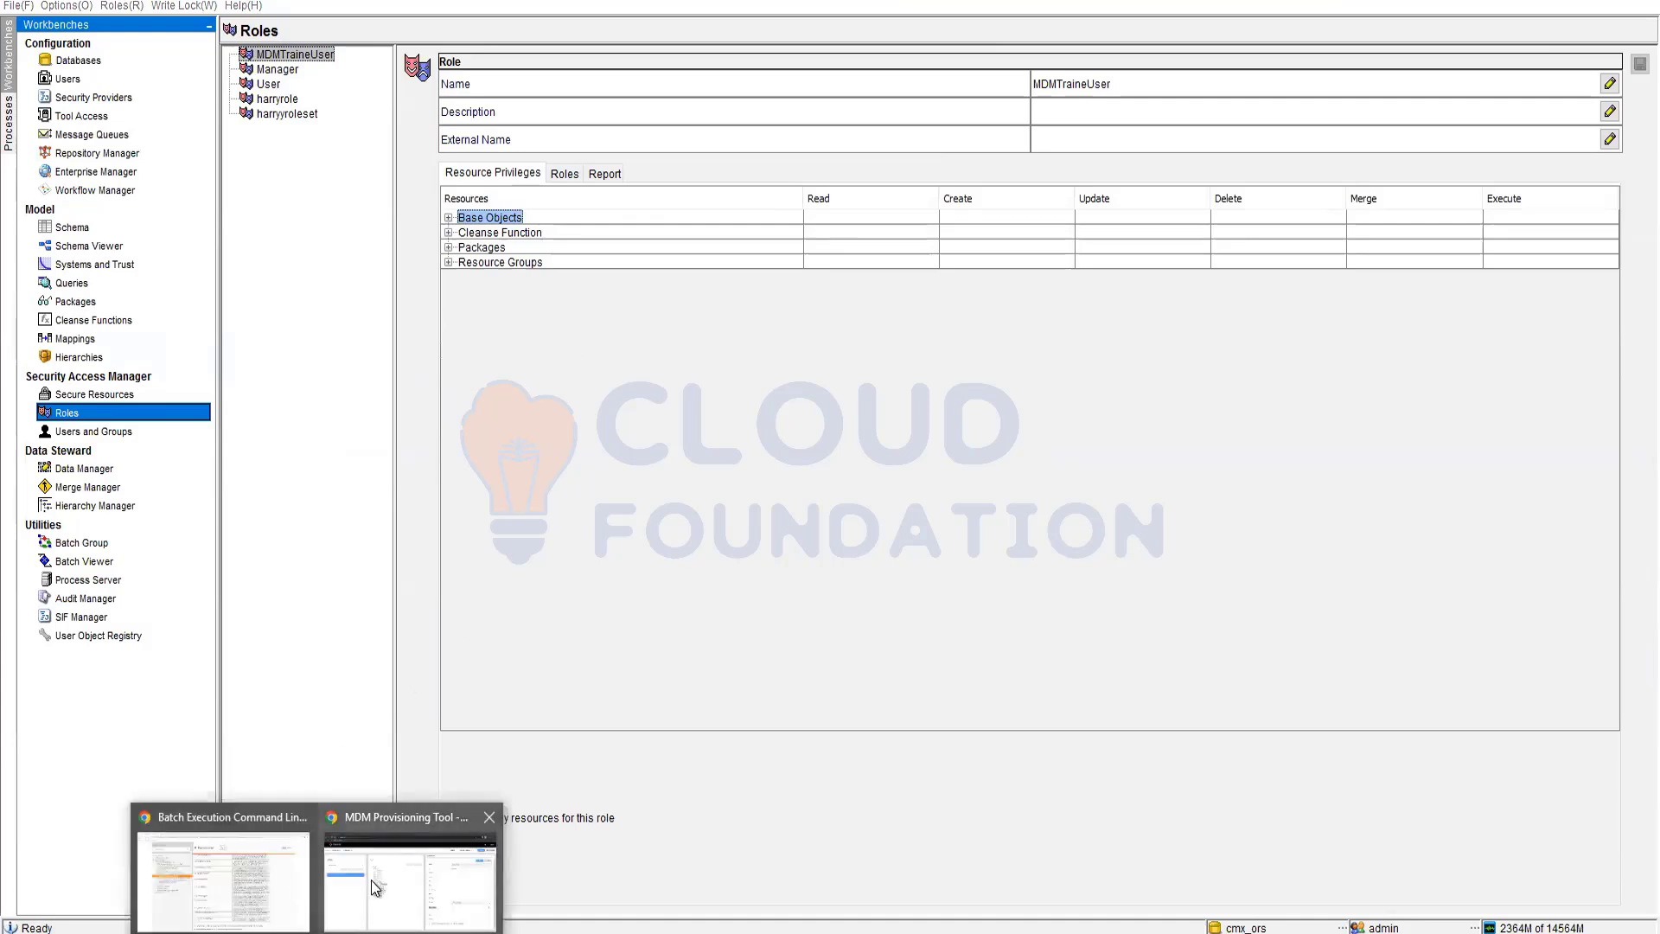
Return to the MDM Provisioning Tool and assign the Manager role to the addressLine1 default value entry
click(408, 865)
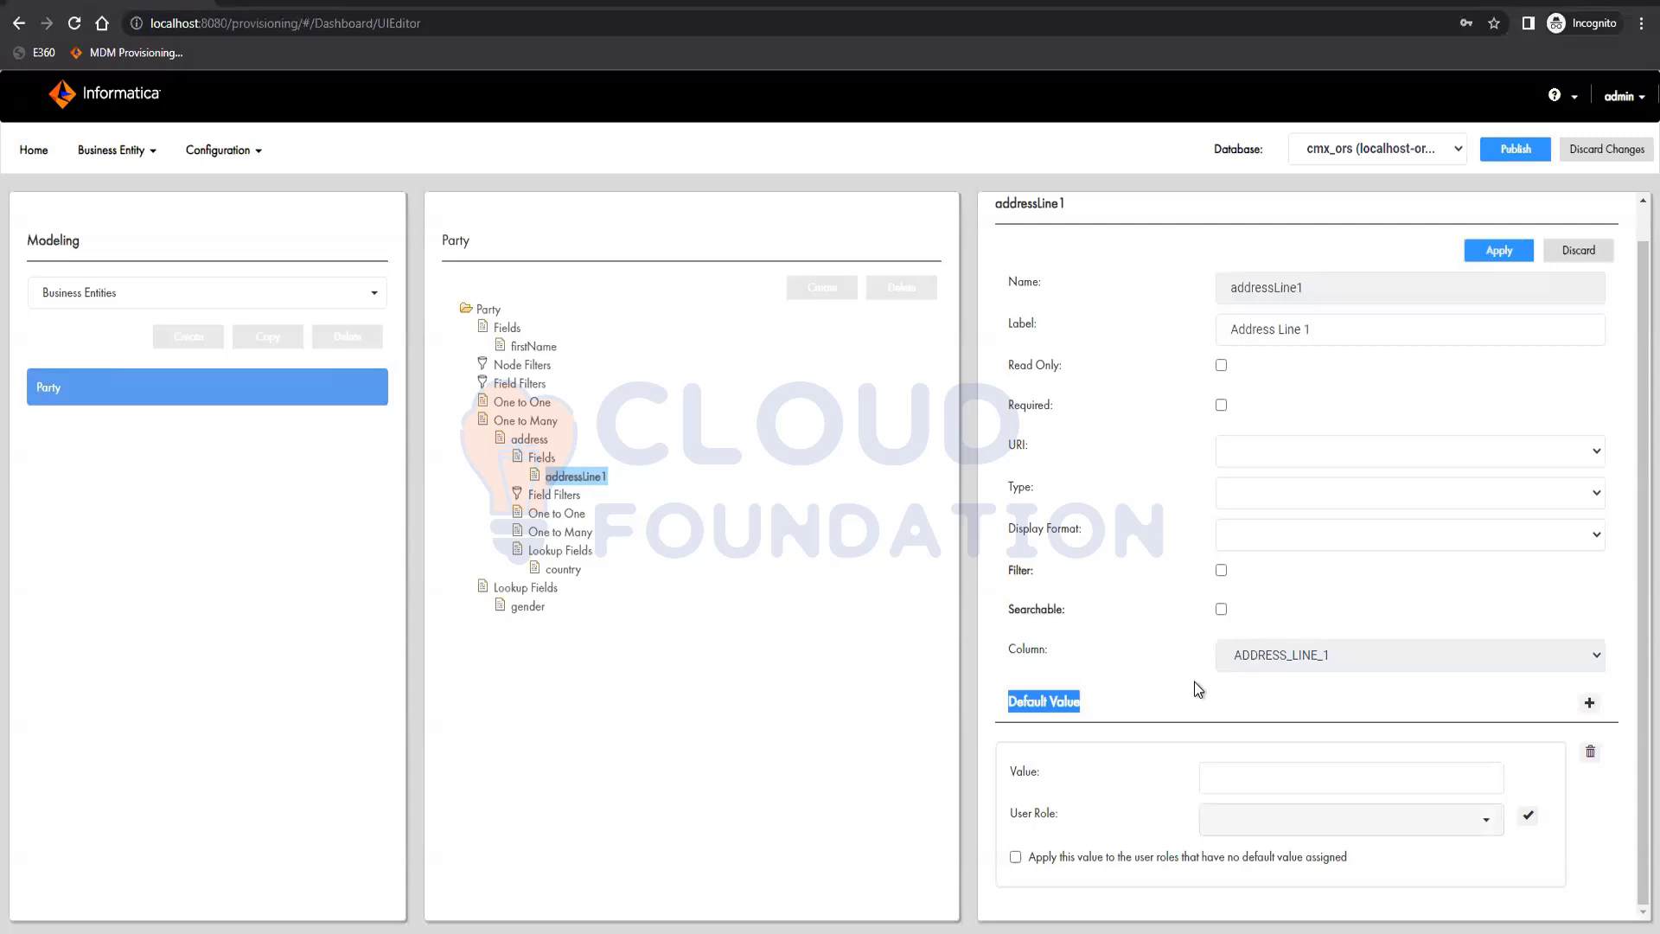
click(1271, 833)
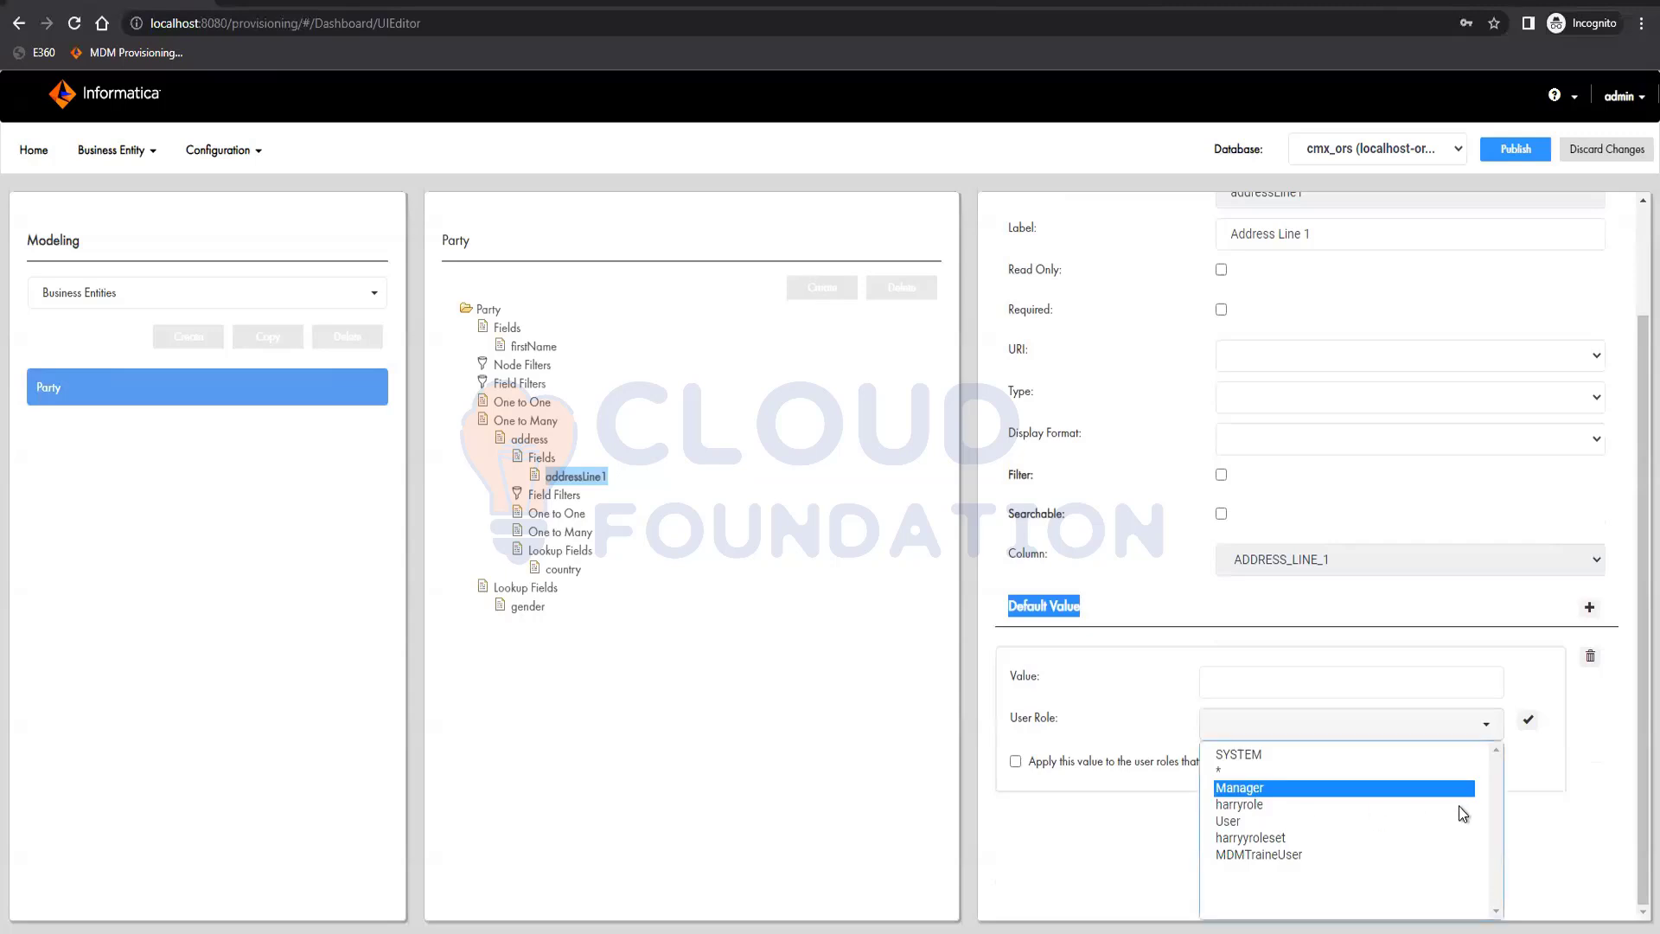
click(1529, 721)
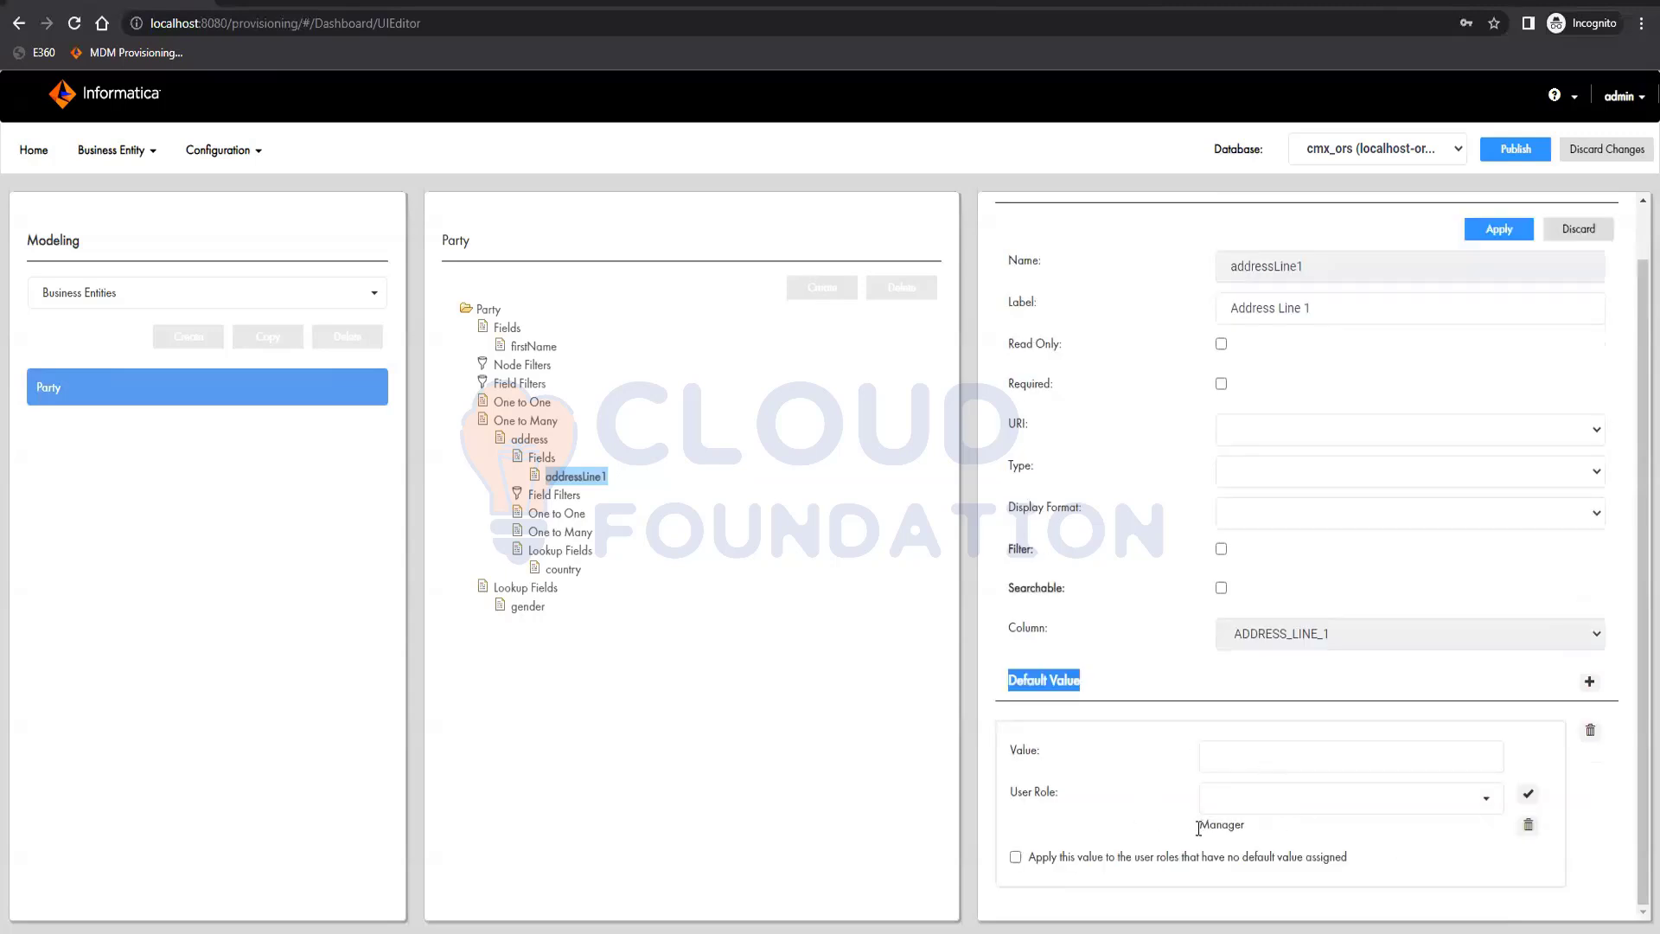
click(1221, 761)
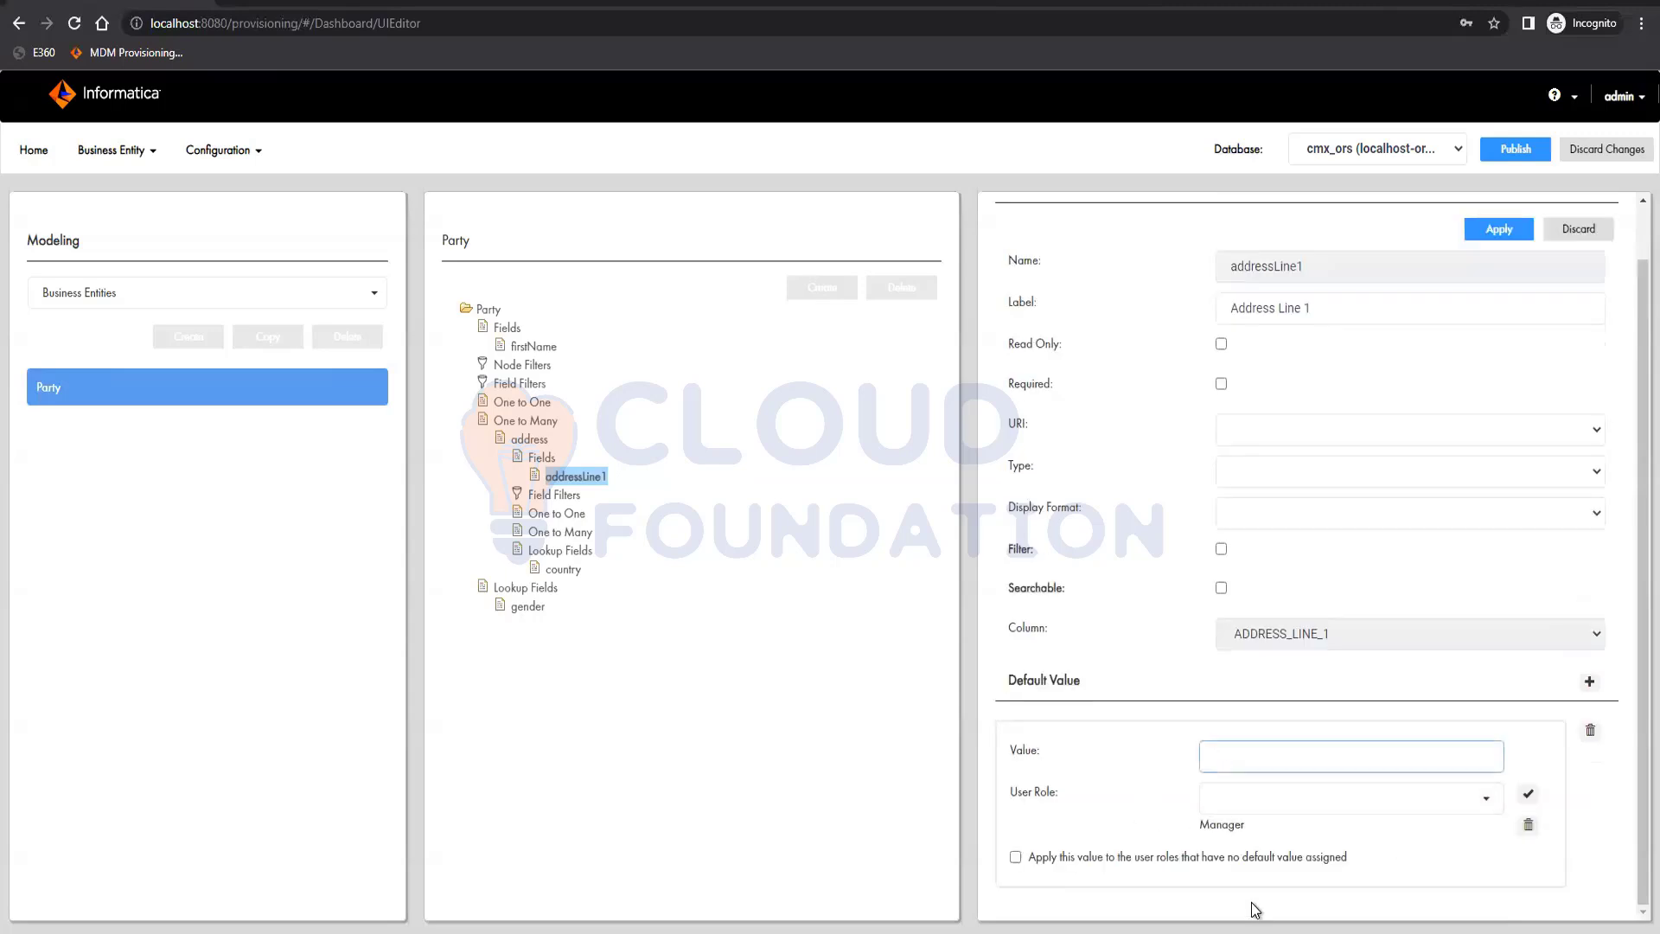
Add a second default value entry to addressLine1 and assign it to the User role
click(1587, 686)
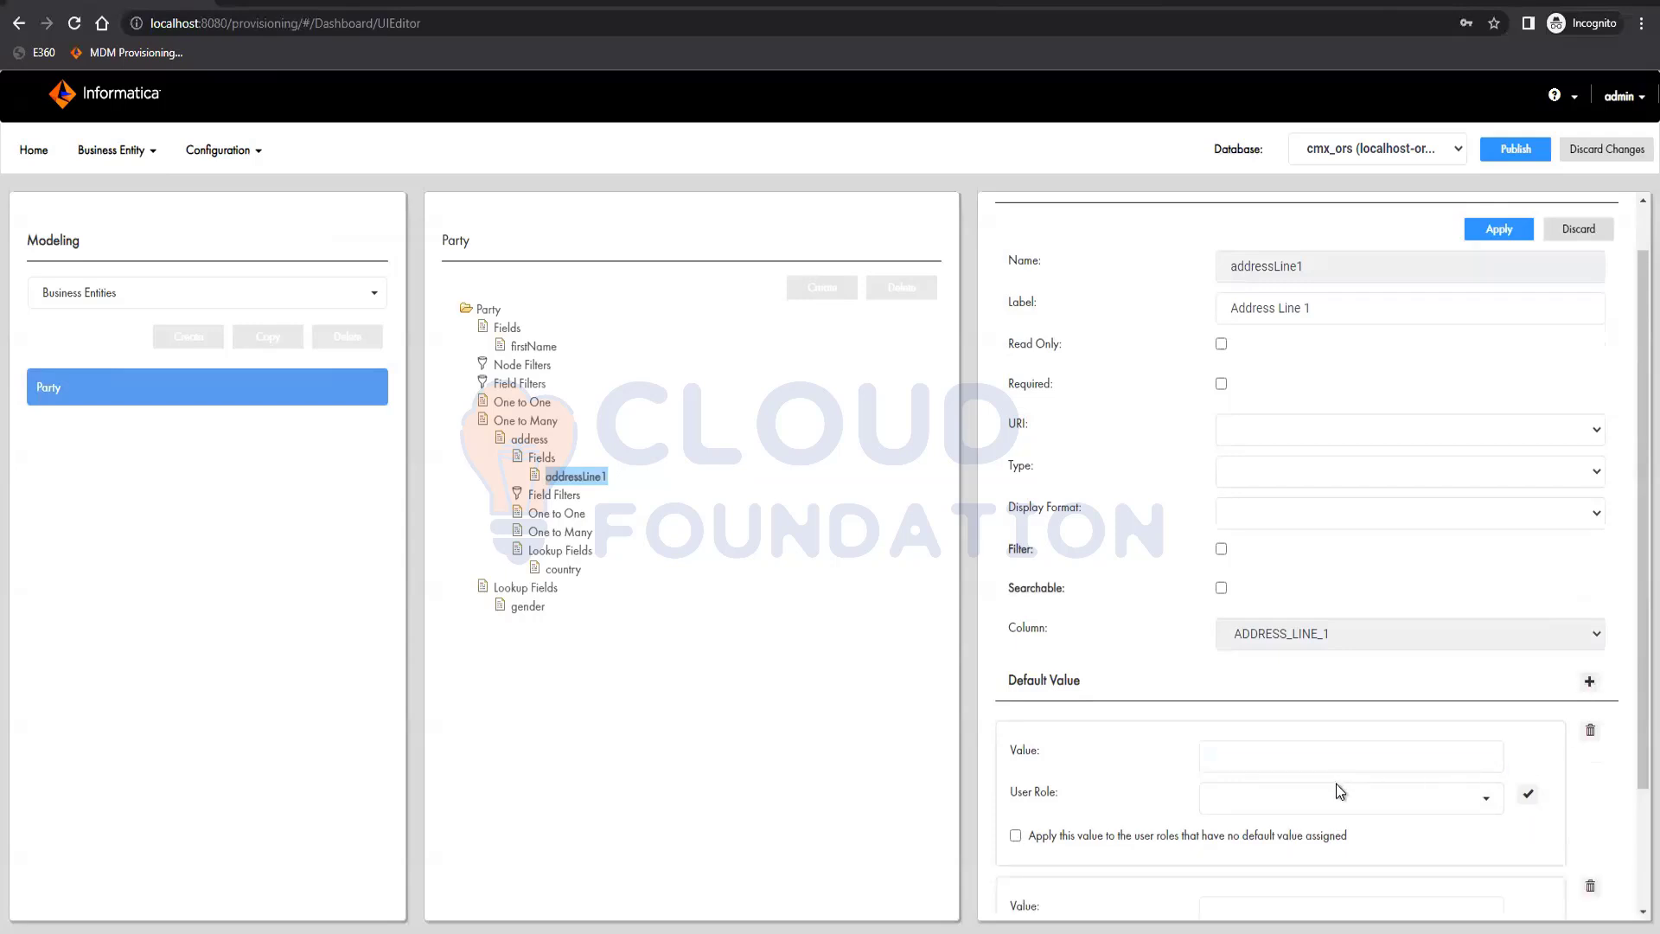
scroll(1336, 784, down, 2)
click(1359, 661)
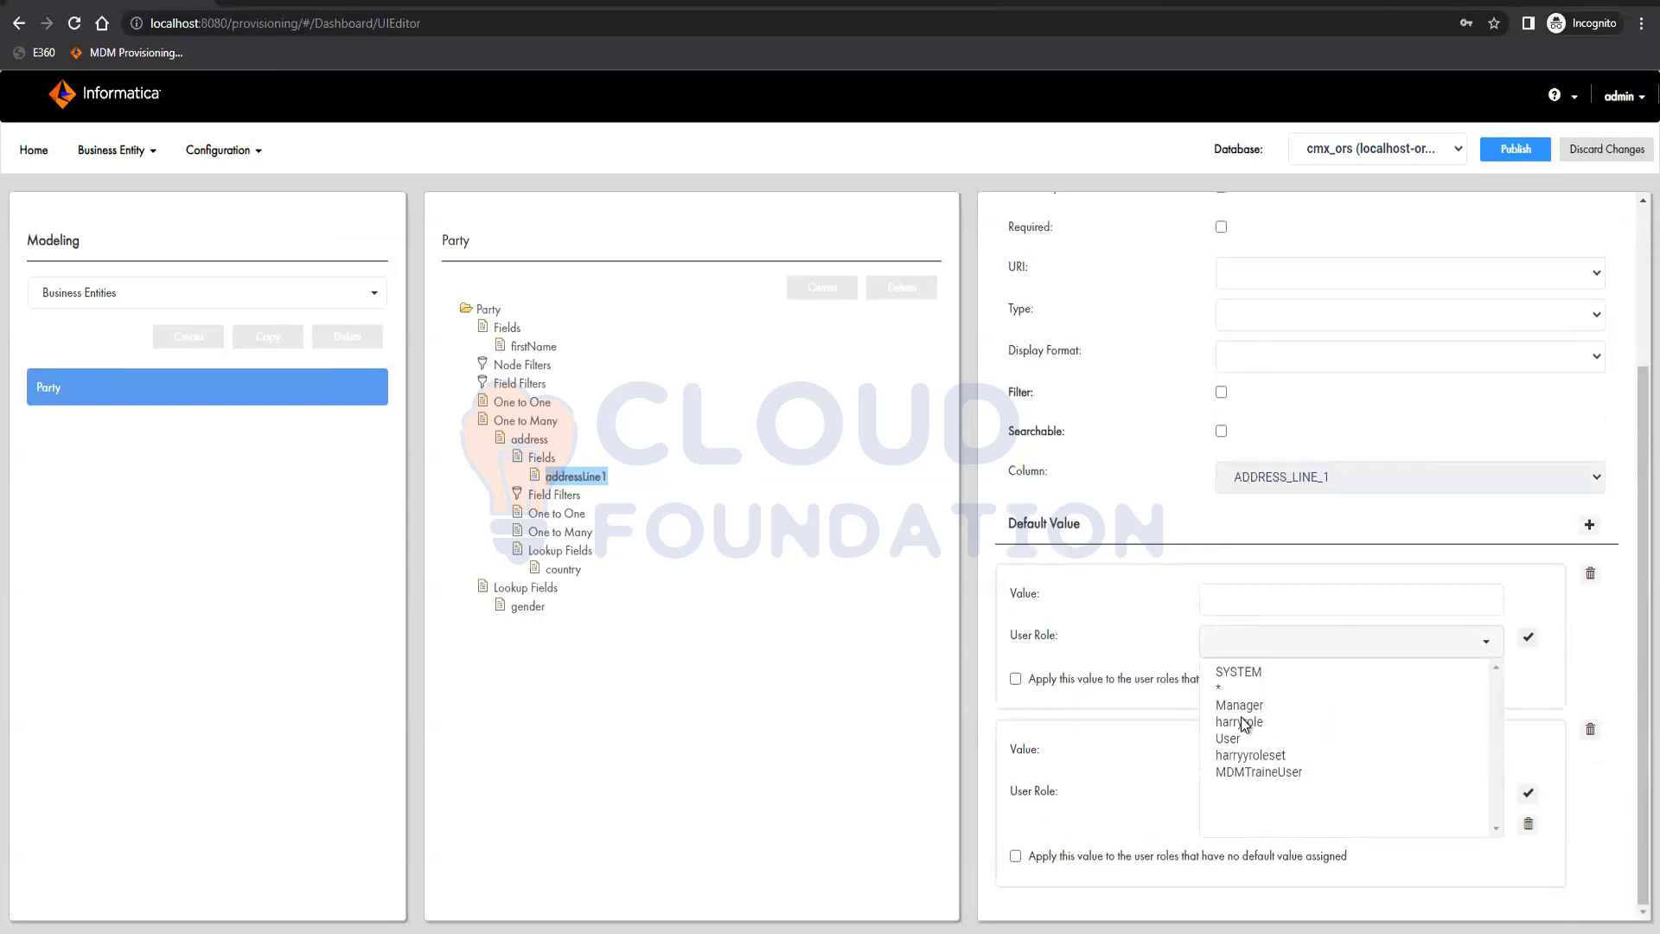
click(1318, 739)
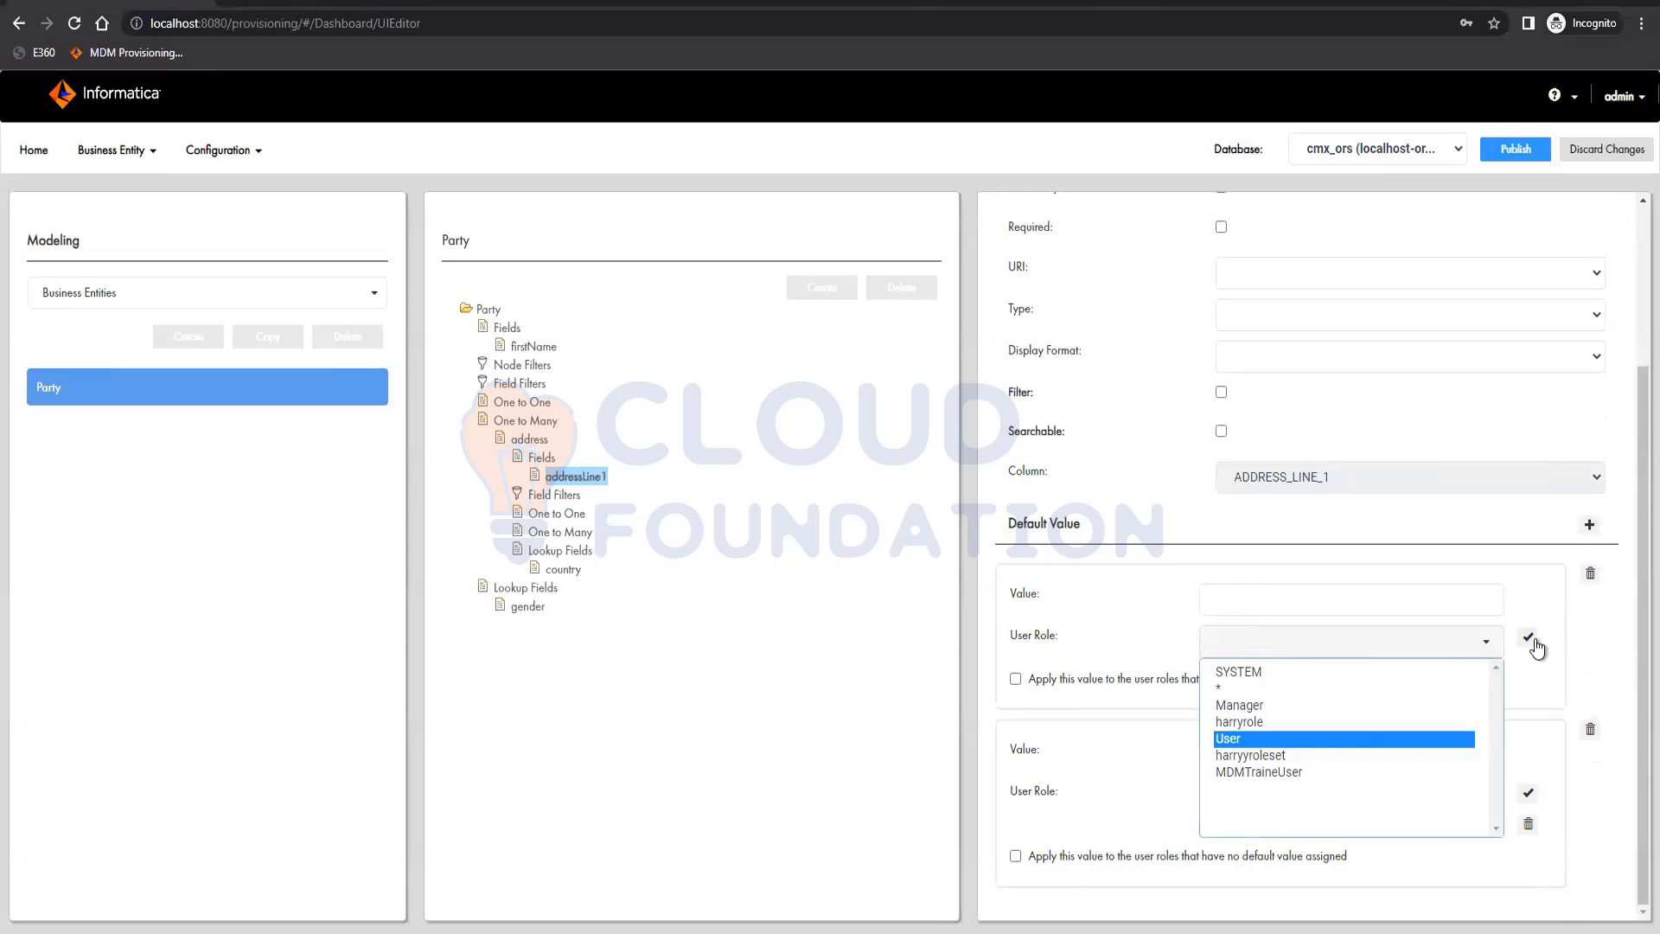
click(1528, 638)
click(1290, 599)
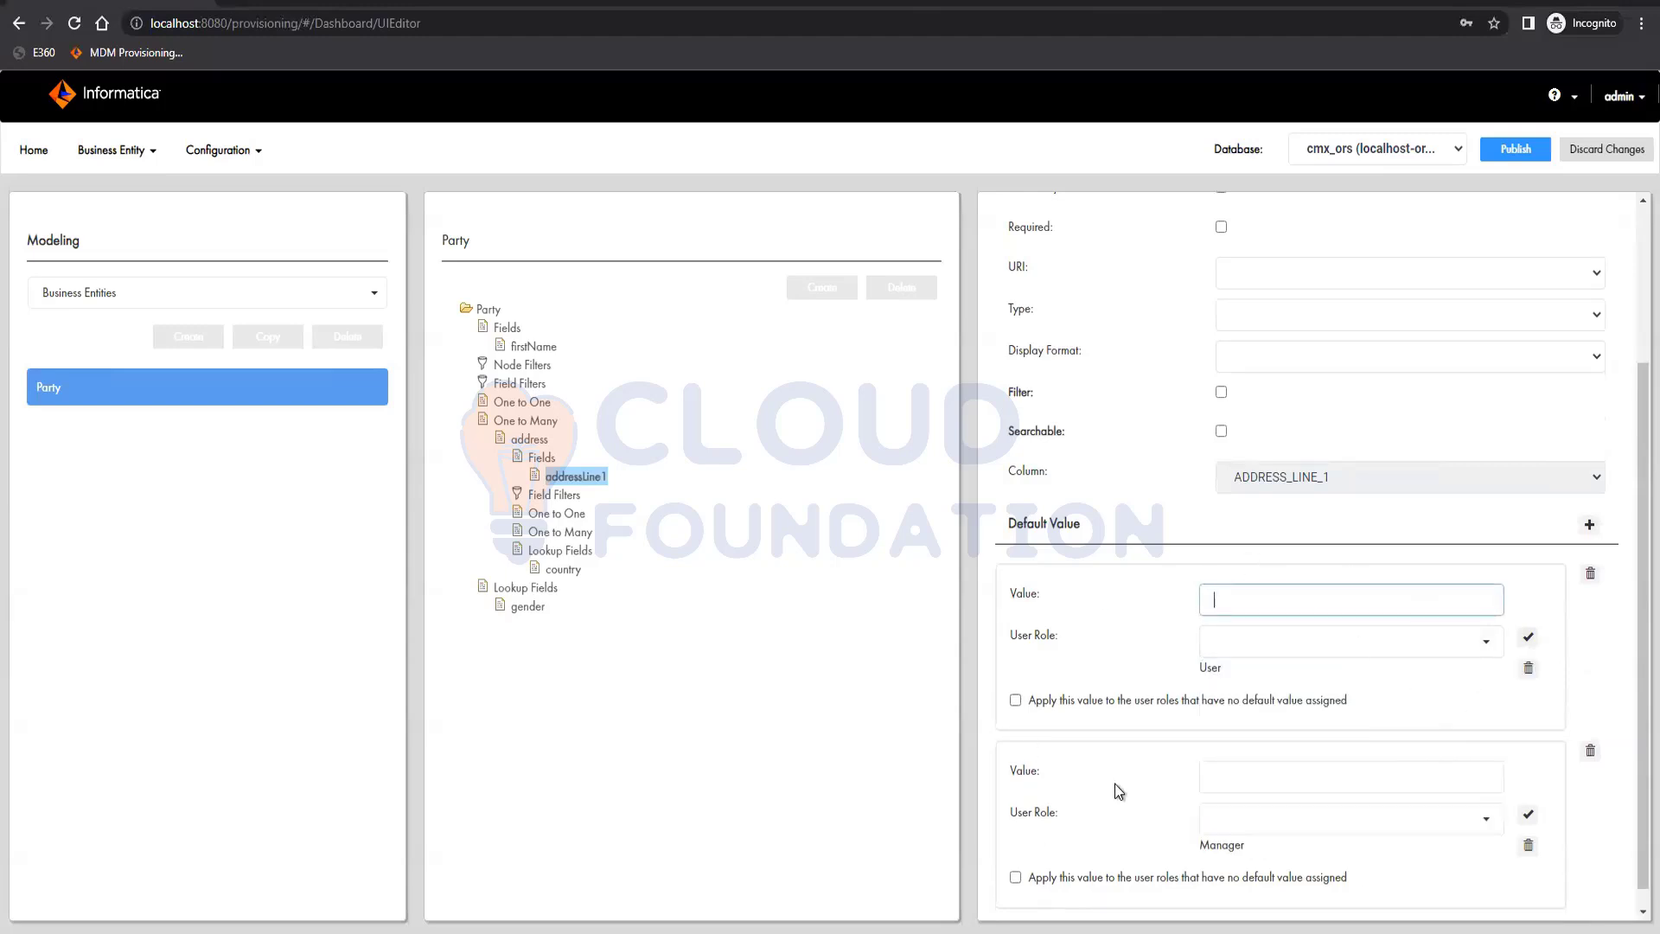
Remove both default value entries from the addressLine1 field and apply the field
click(1589, 751)
click(1592, 733)
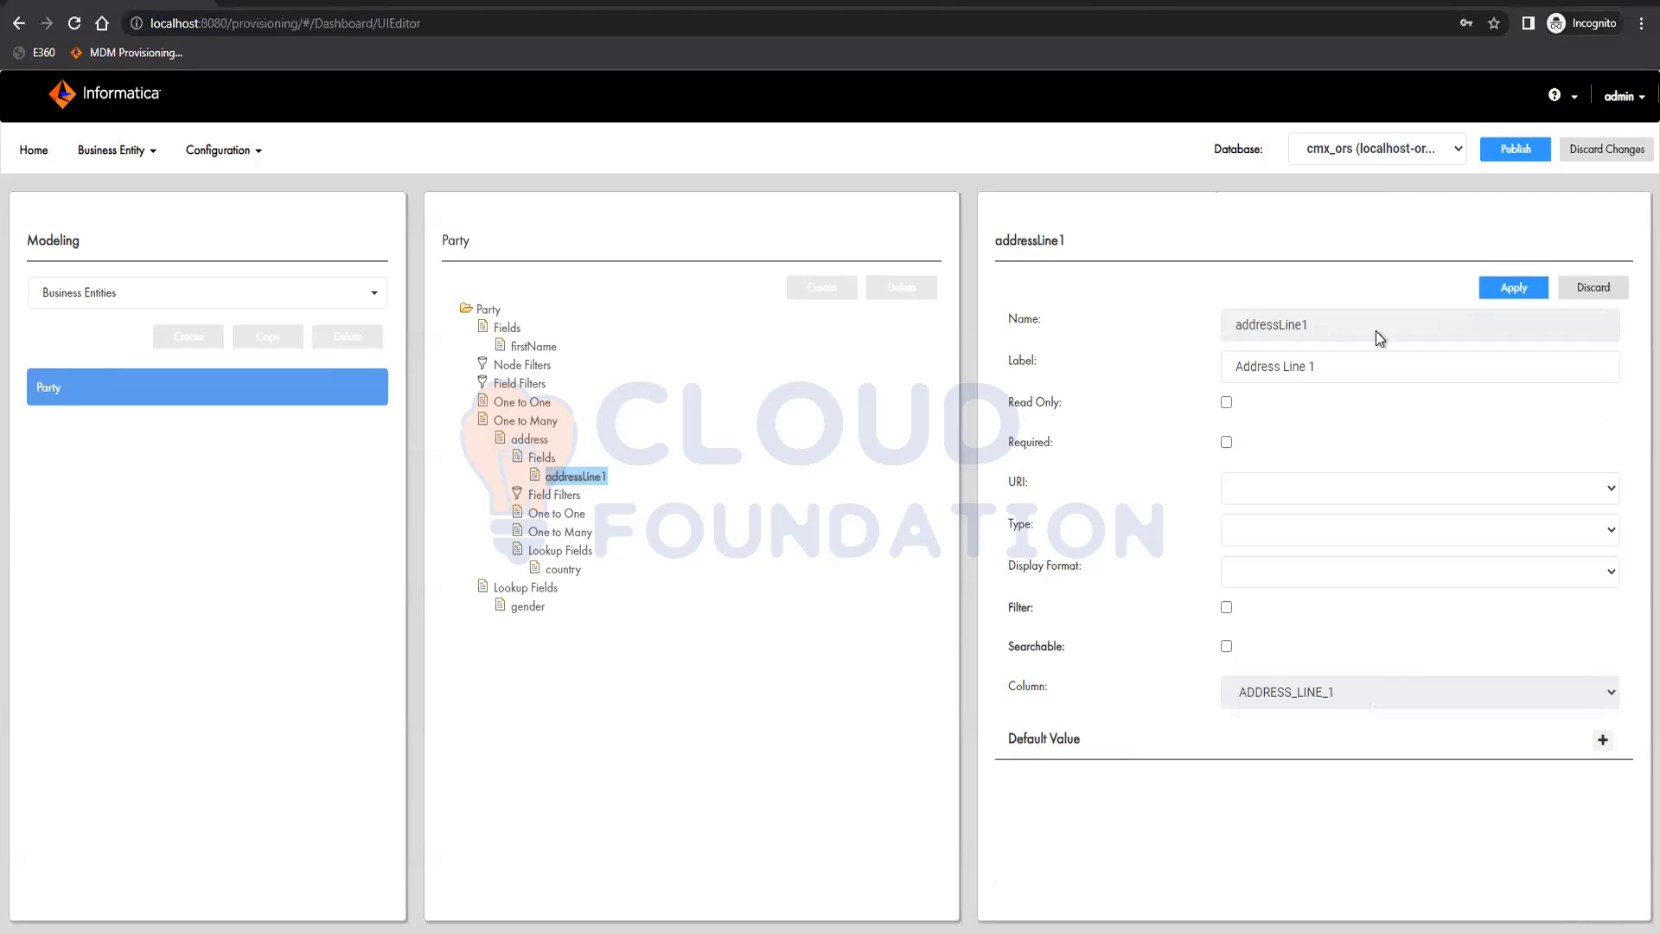
click(1512, 287)
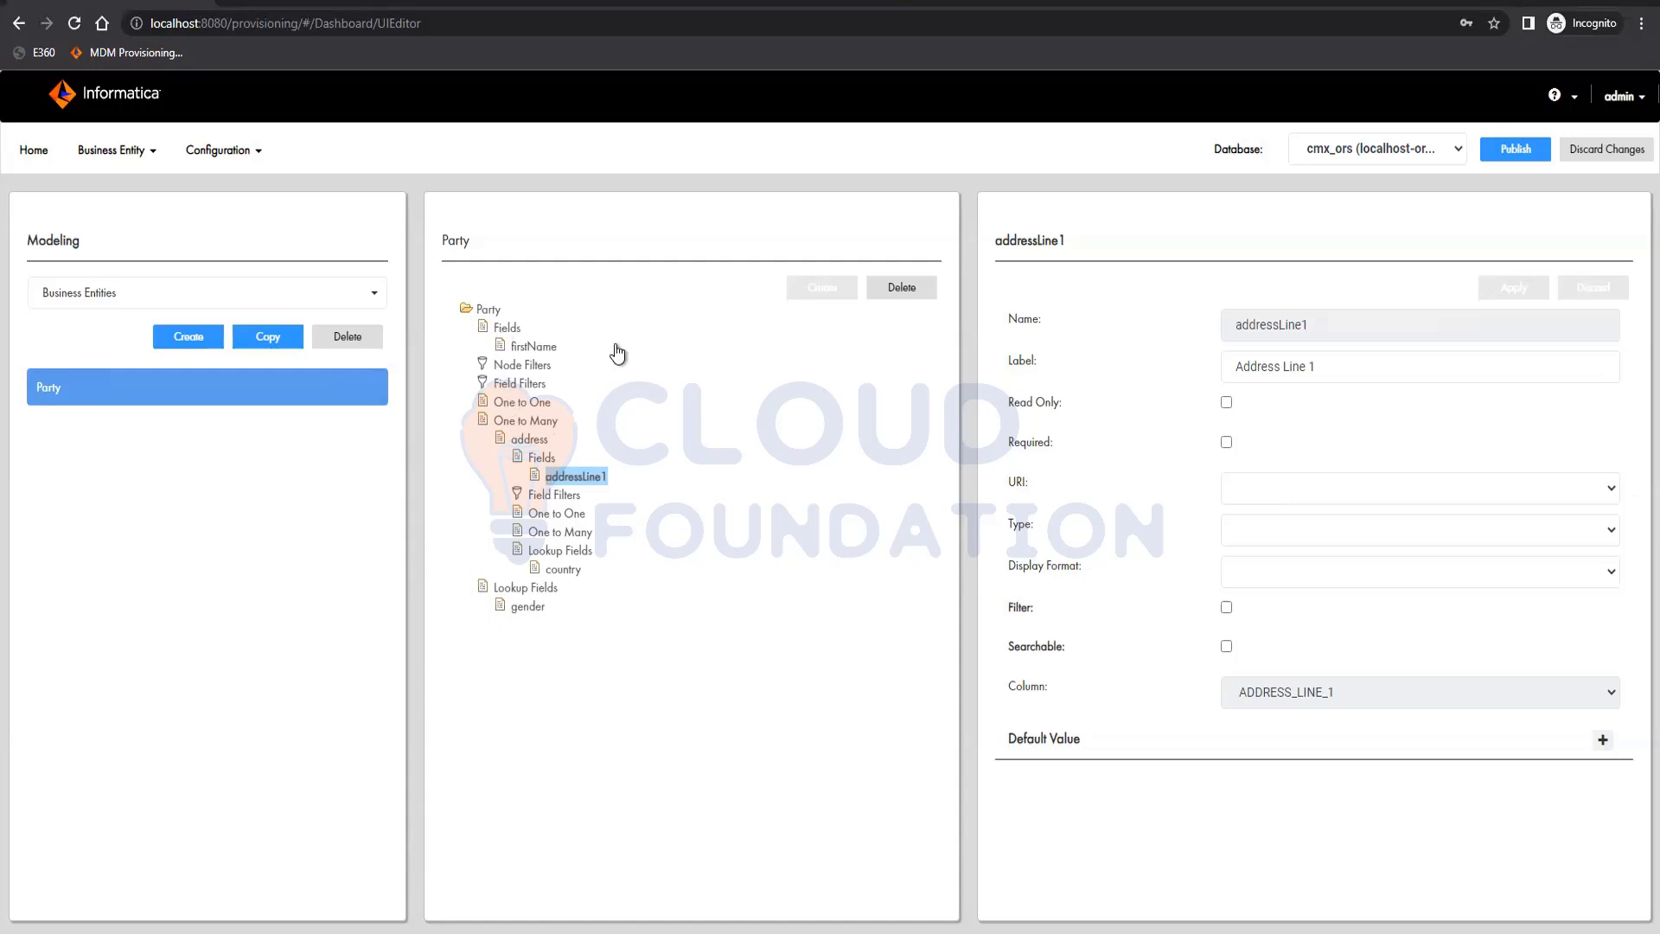
Create a Party field named lastName, labelled Last Name and mapped to the LAST_NAME column, and apply it
click(507, 328)
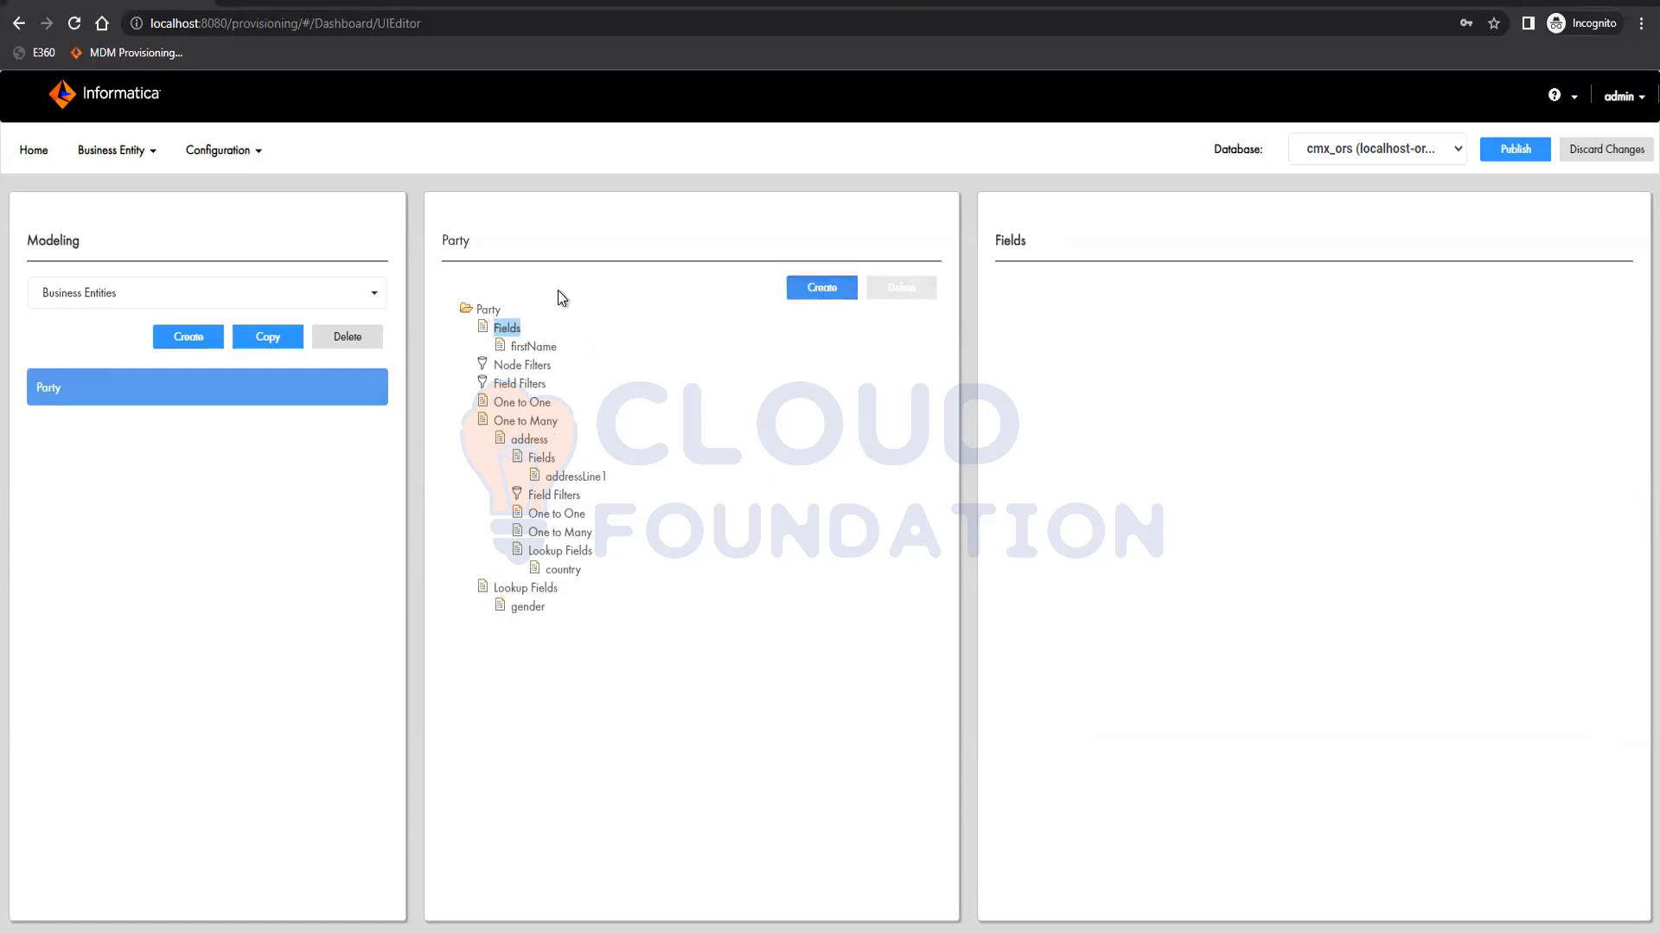
click(822, 287)
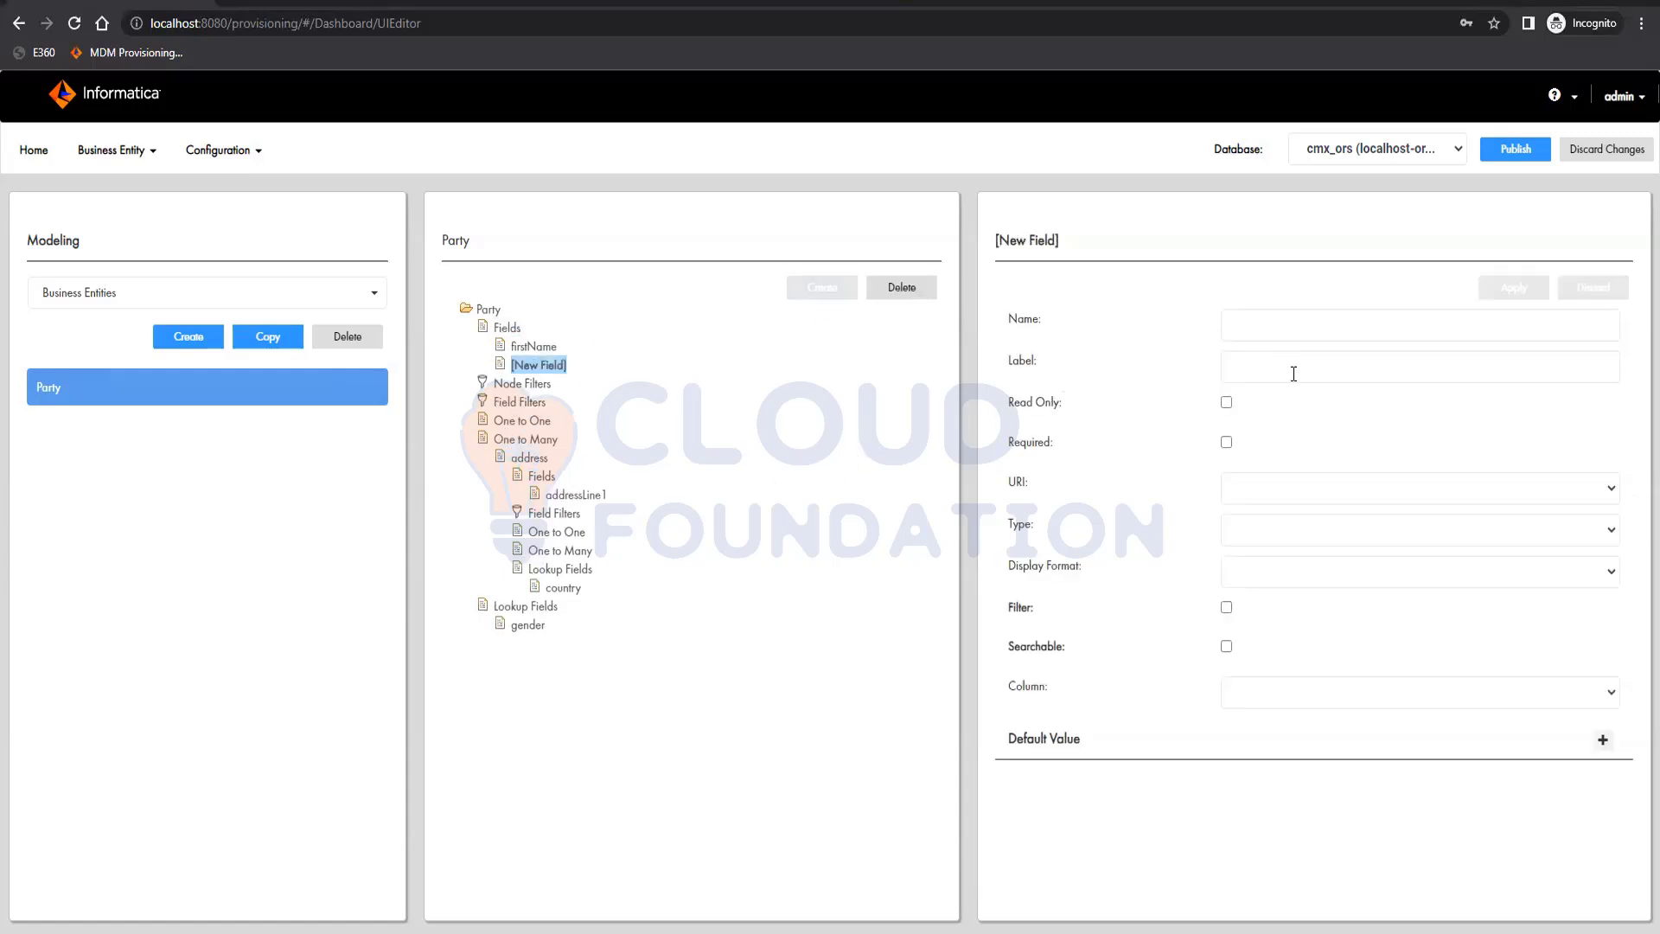
click(1358, 692)
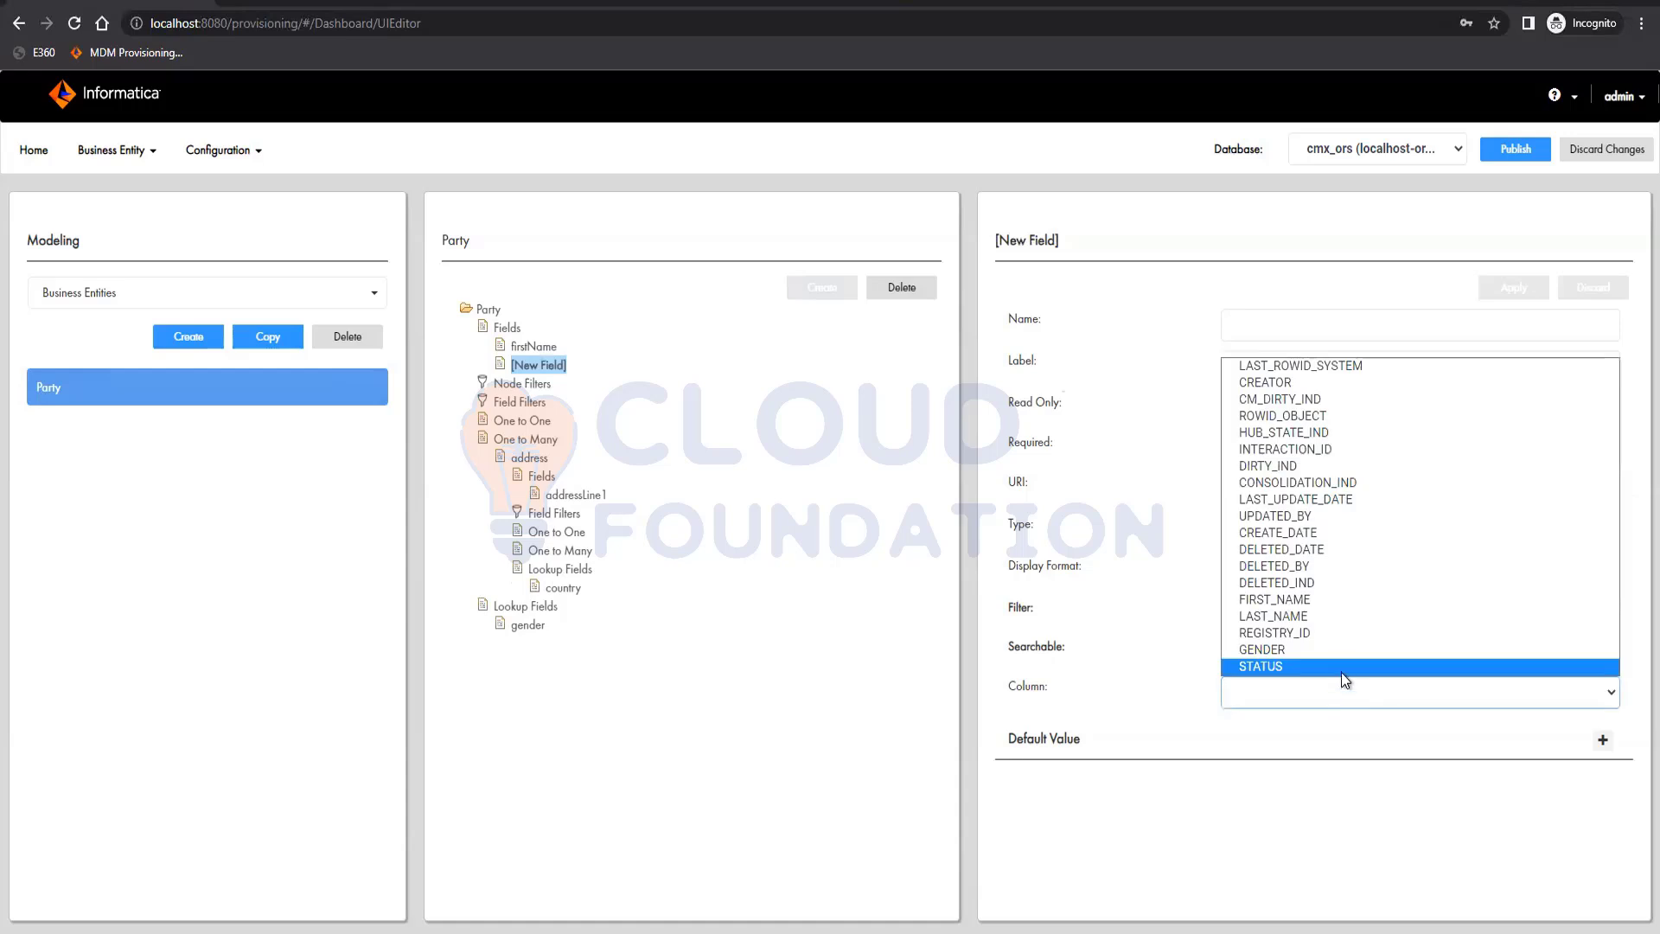
click(1336, 613)
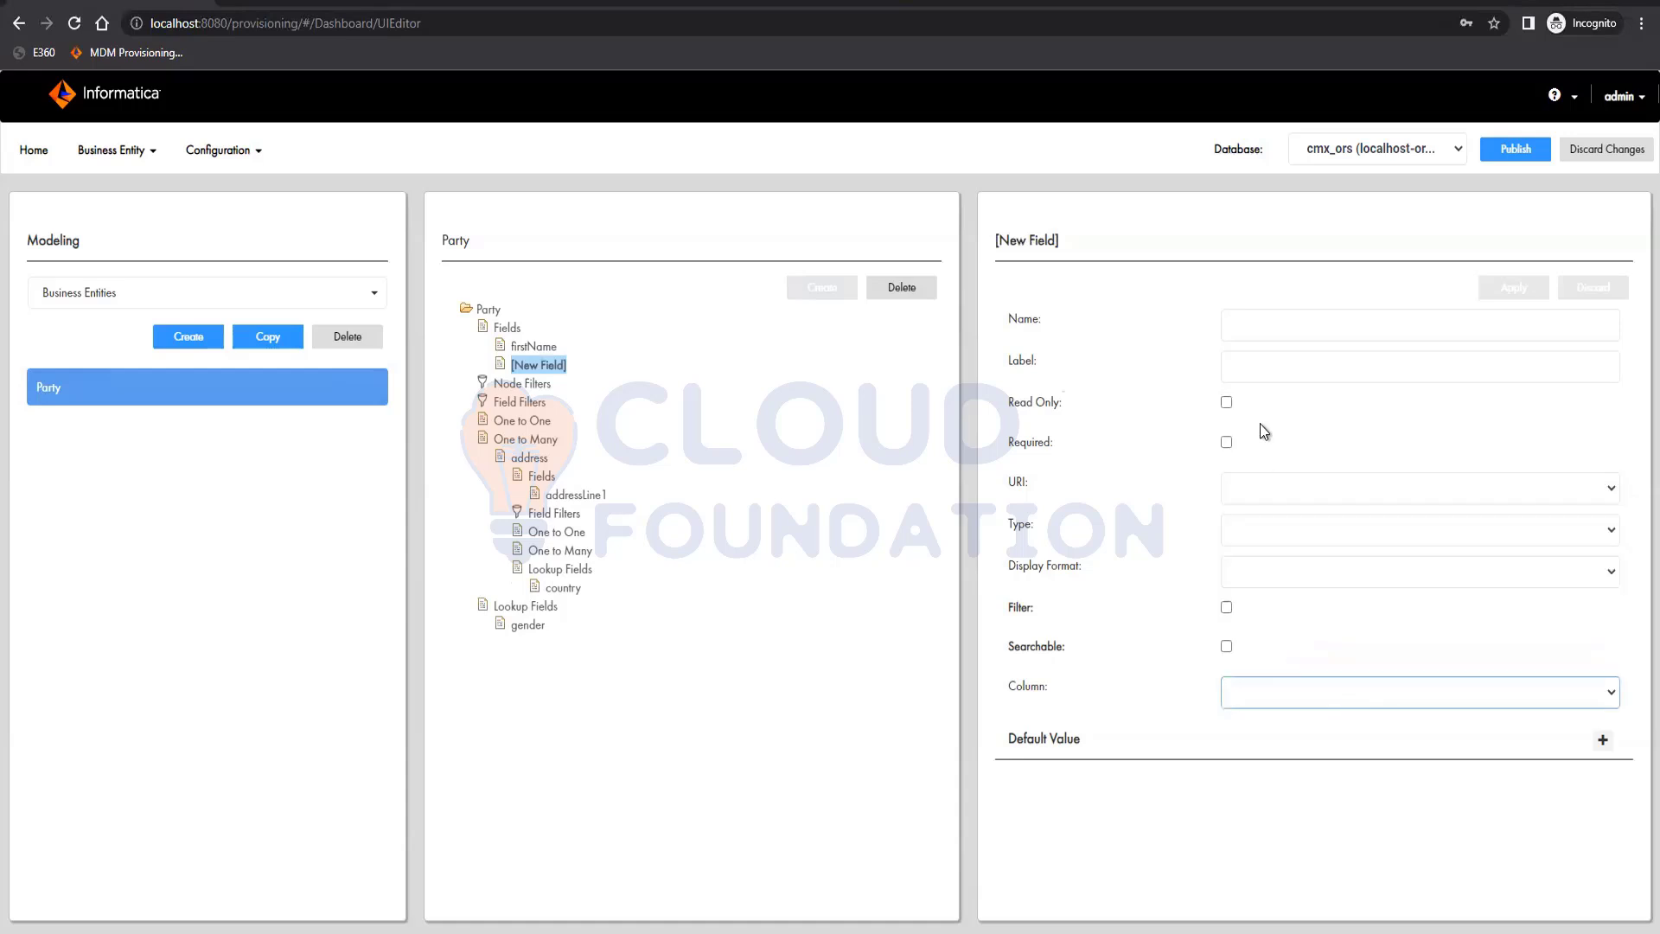
click(1280, 326)
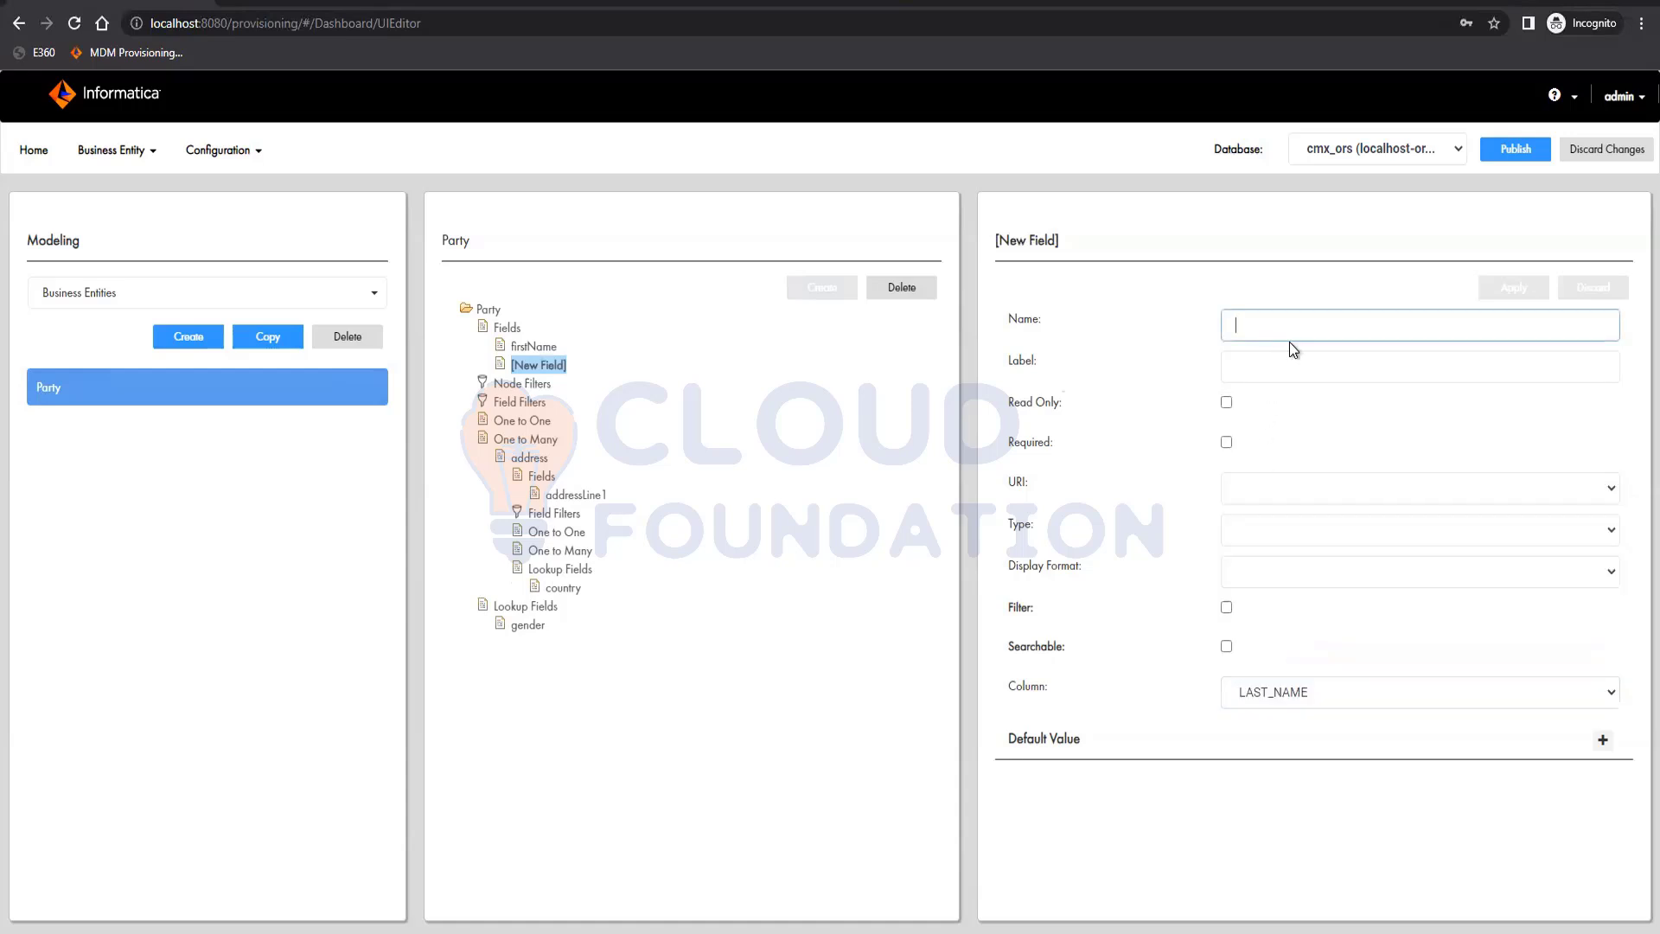
text(laste)
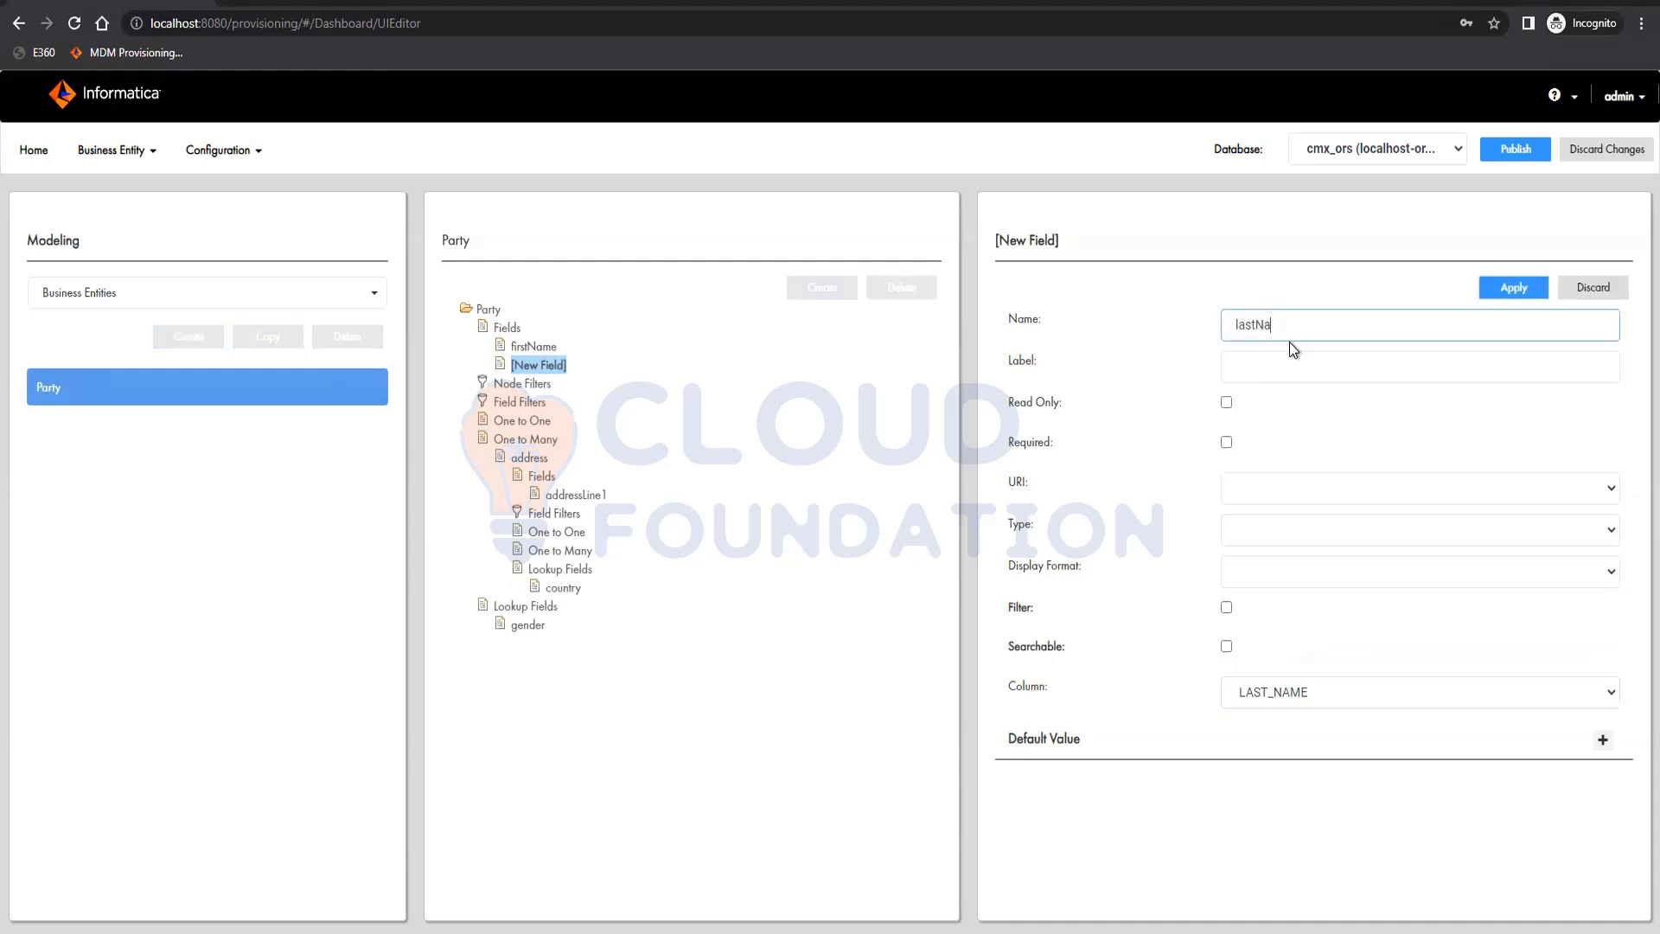
key(Tab)
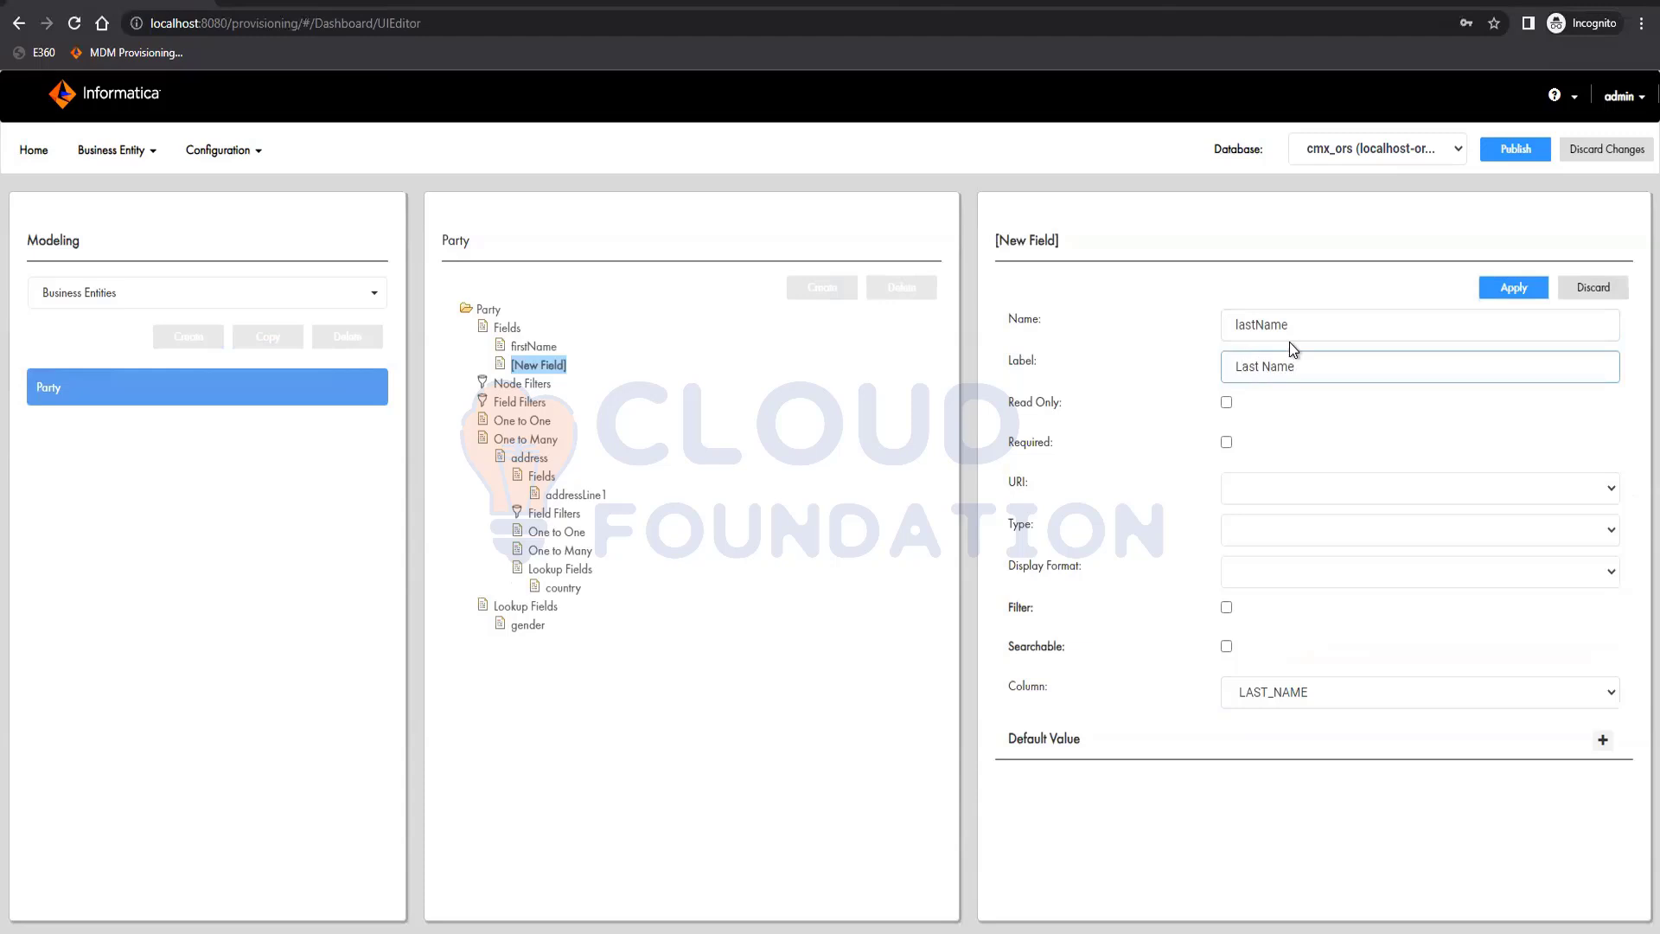
click(1518, 287)
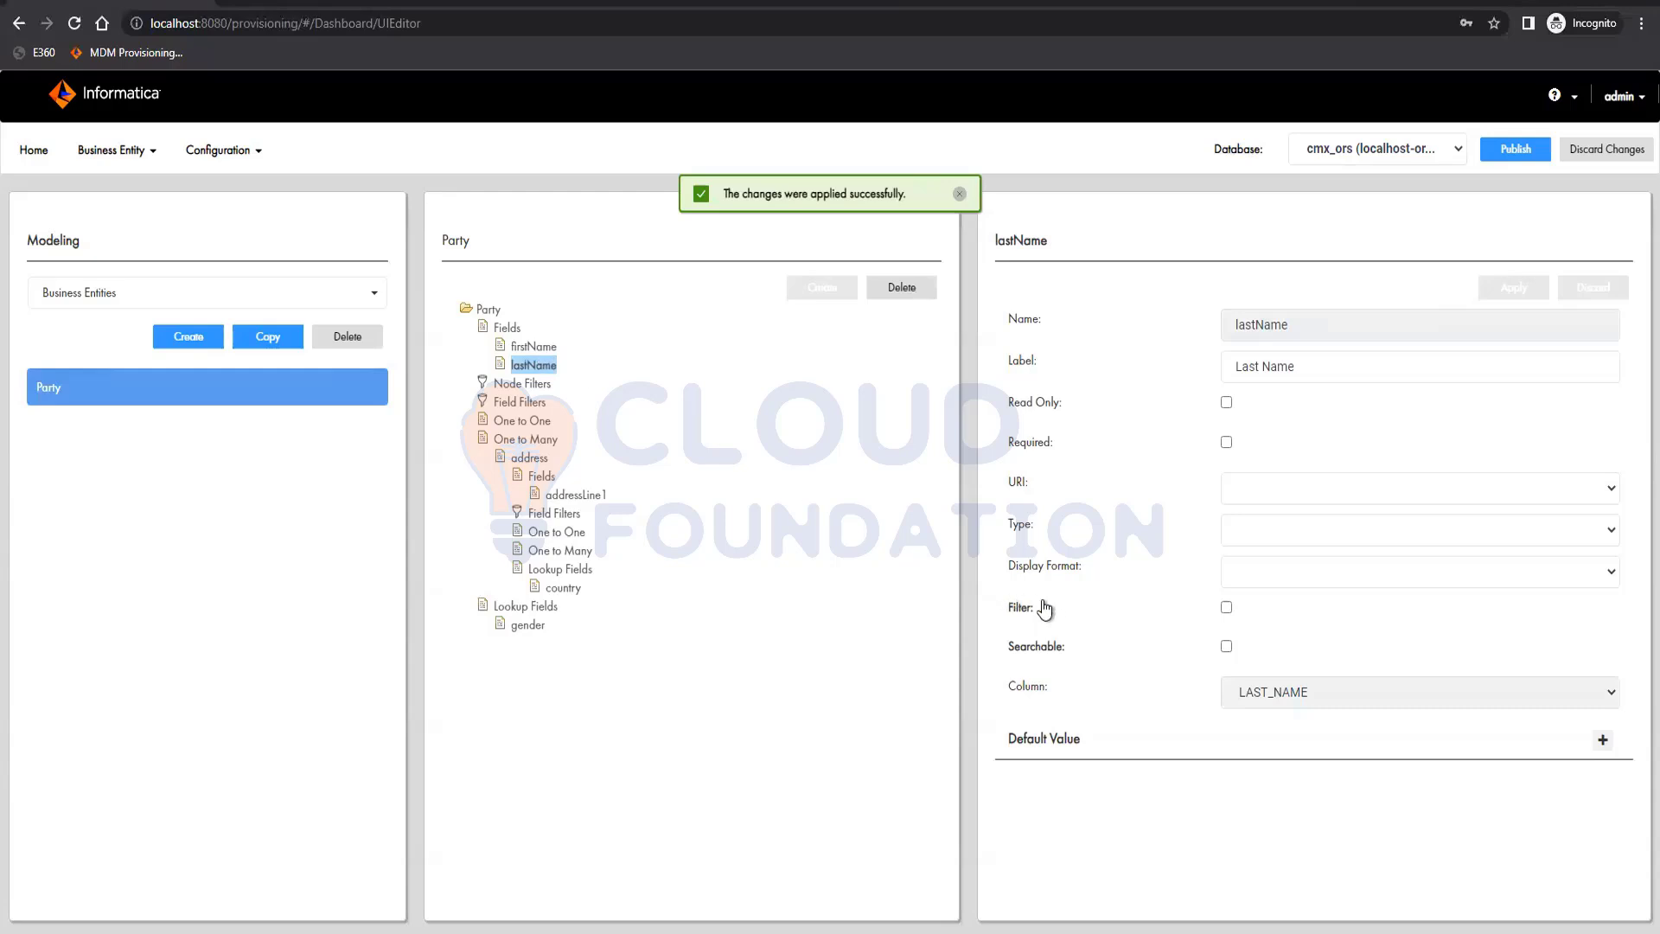
Make the firstName field searchable with the text_general search analyzer, enable Suggester for it, and apply the change
click(530, 348)
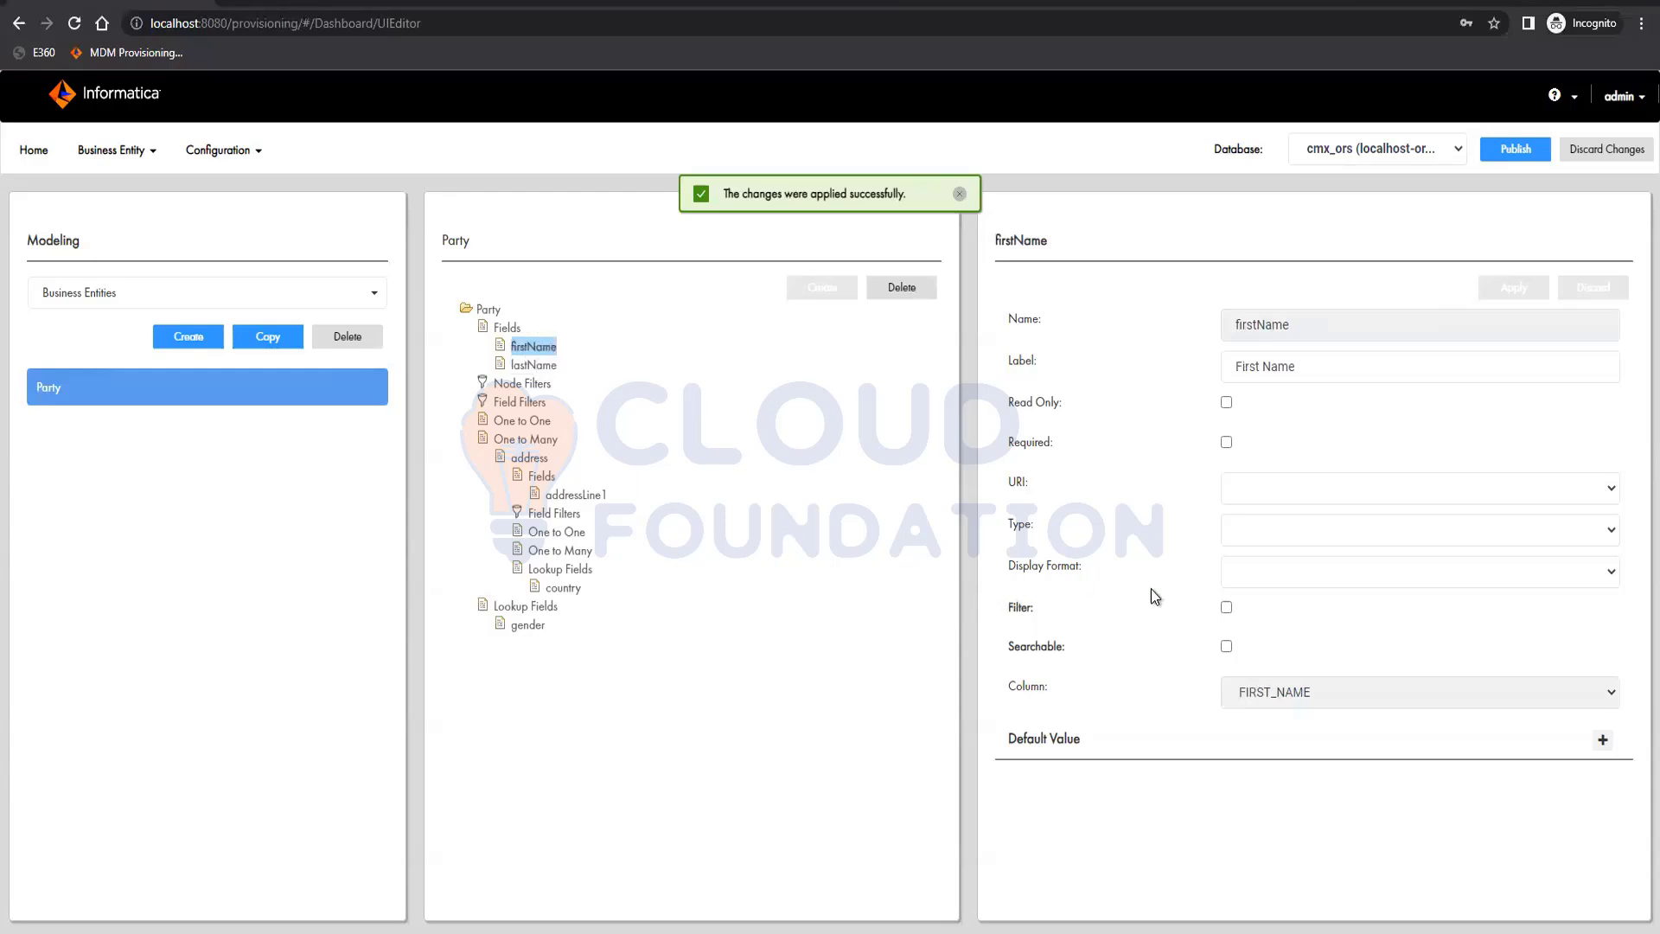
click(1226, 646)
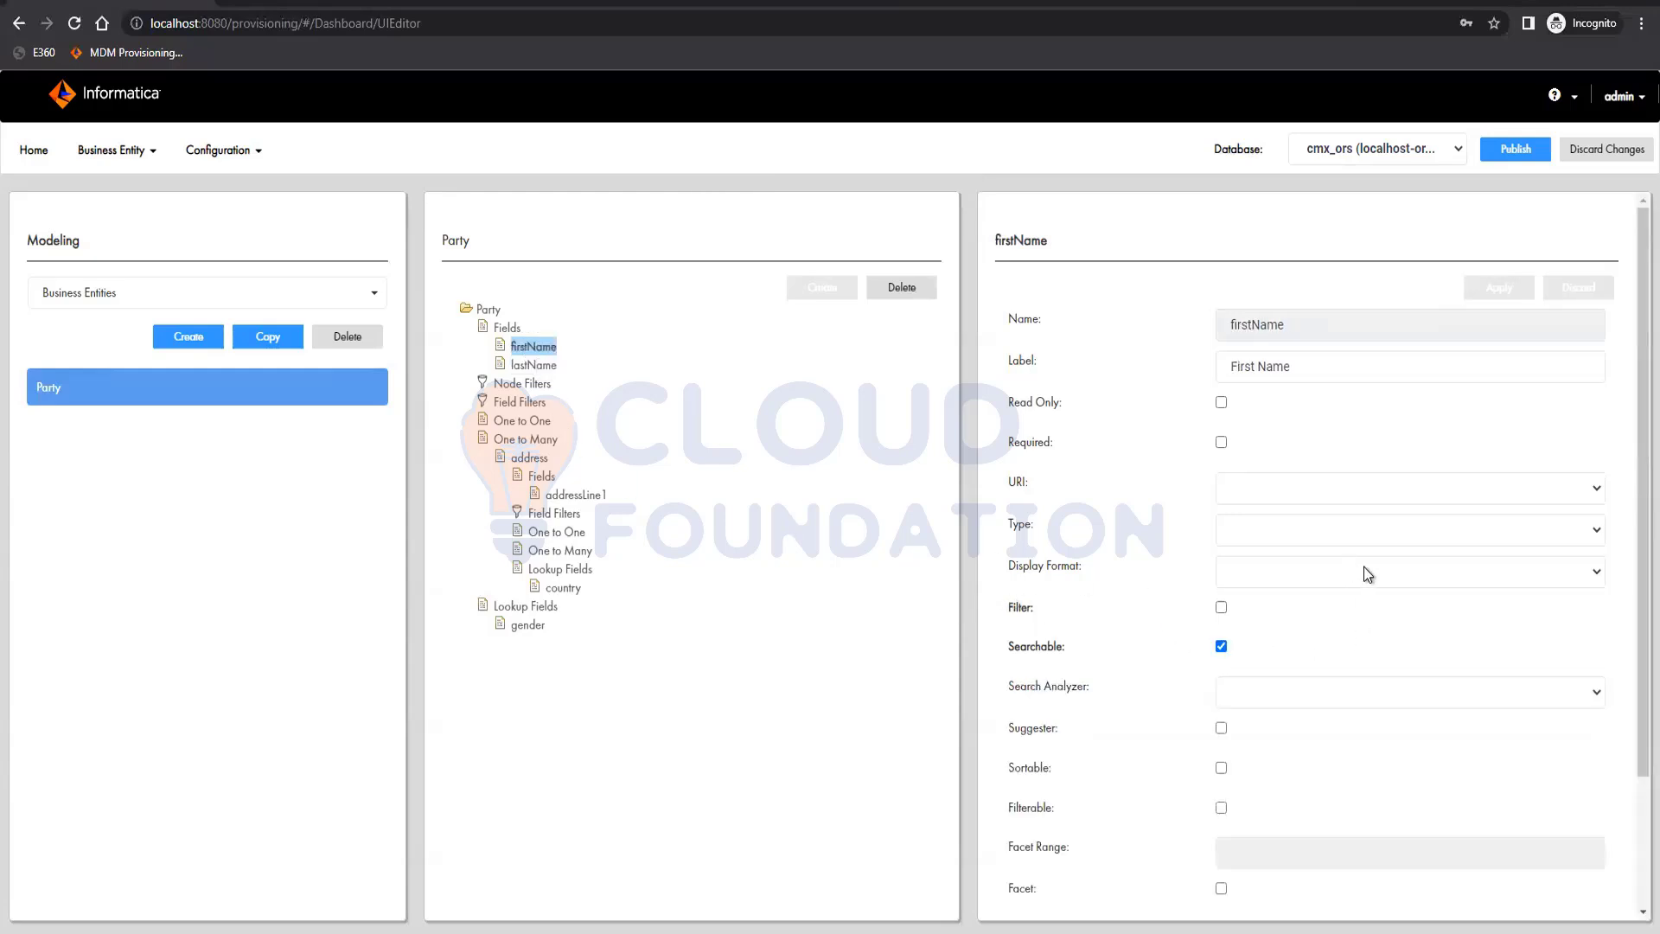
click(1300, 698)
click(1289, 735)
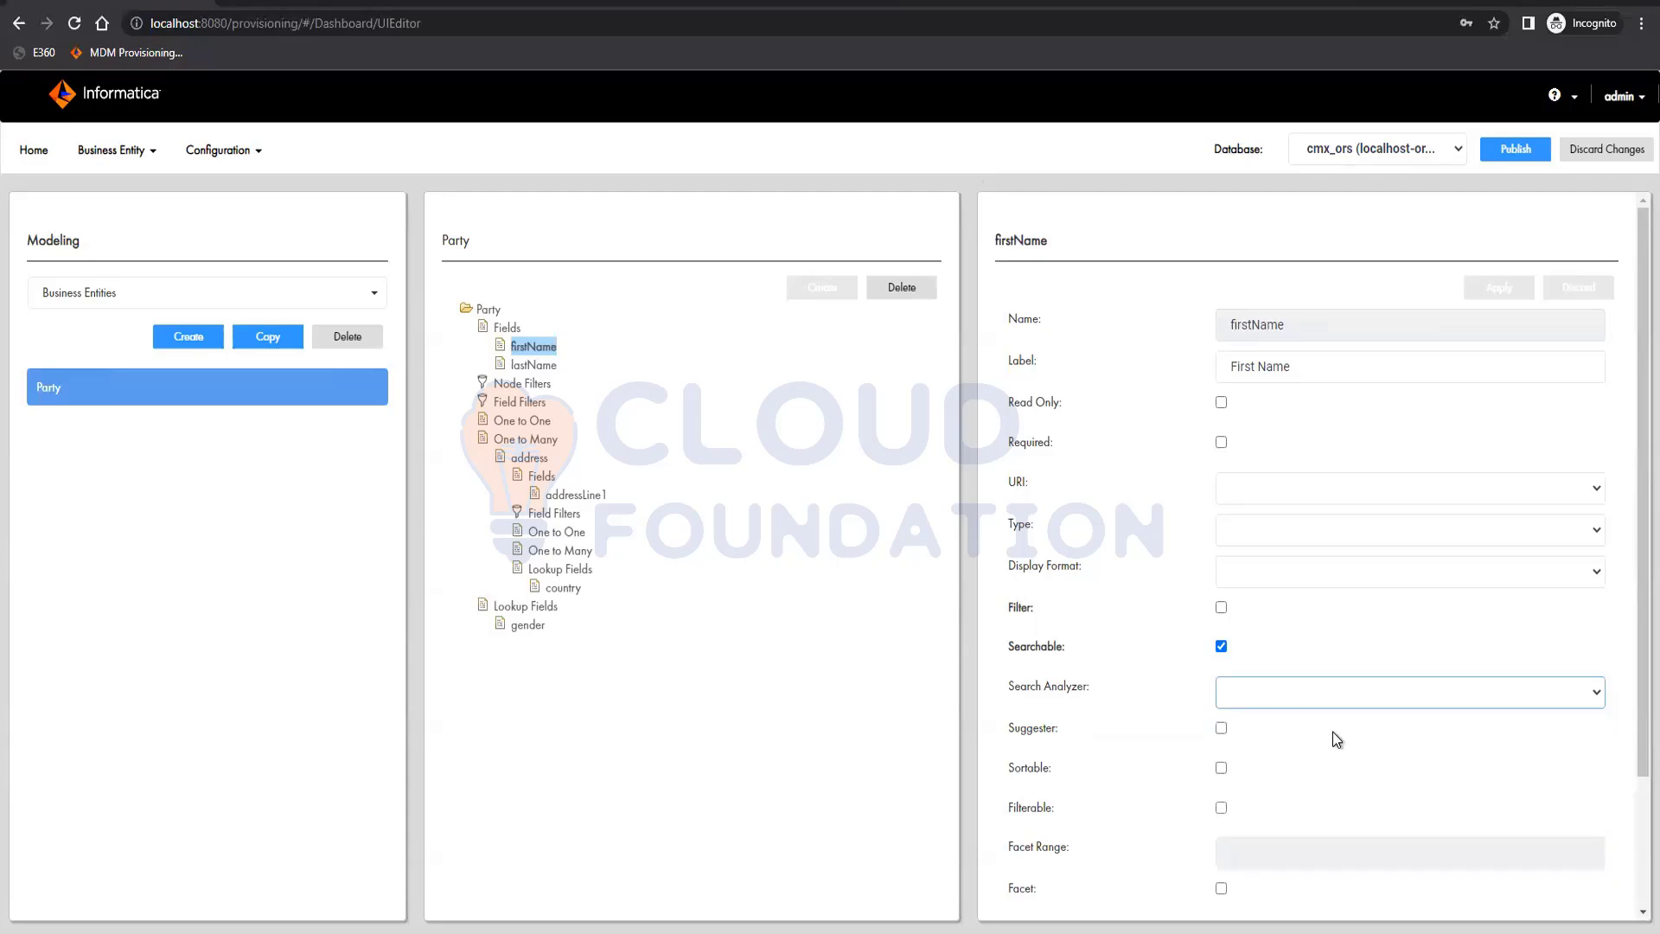
click(1222, 729)
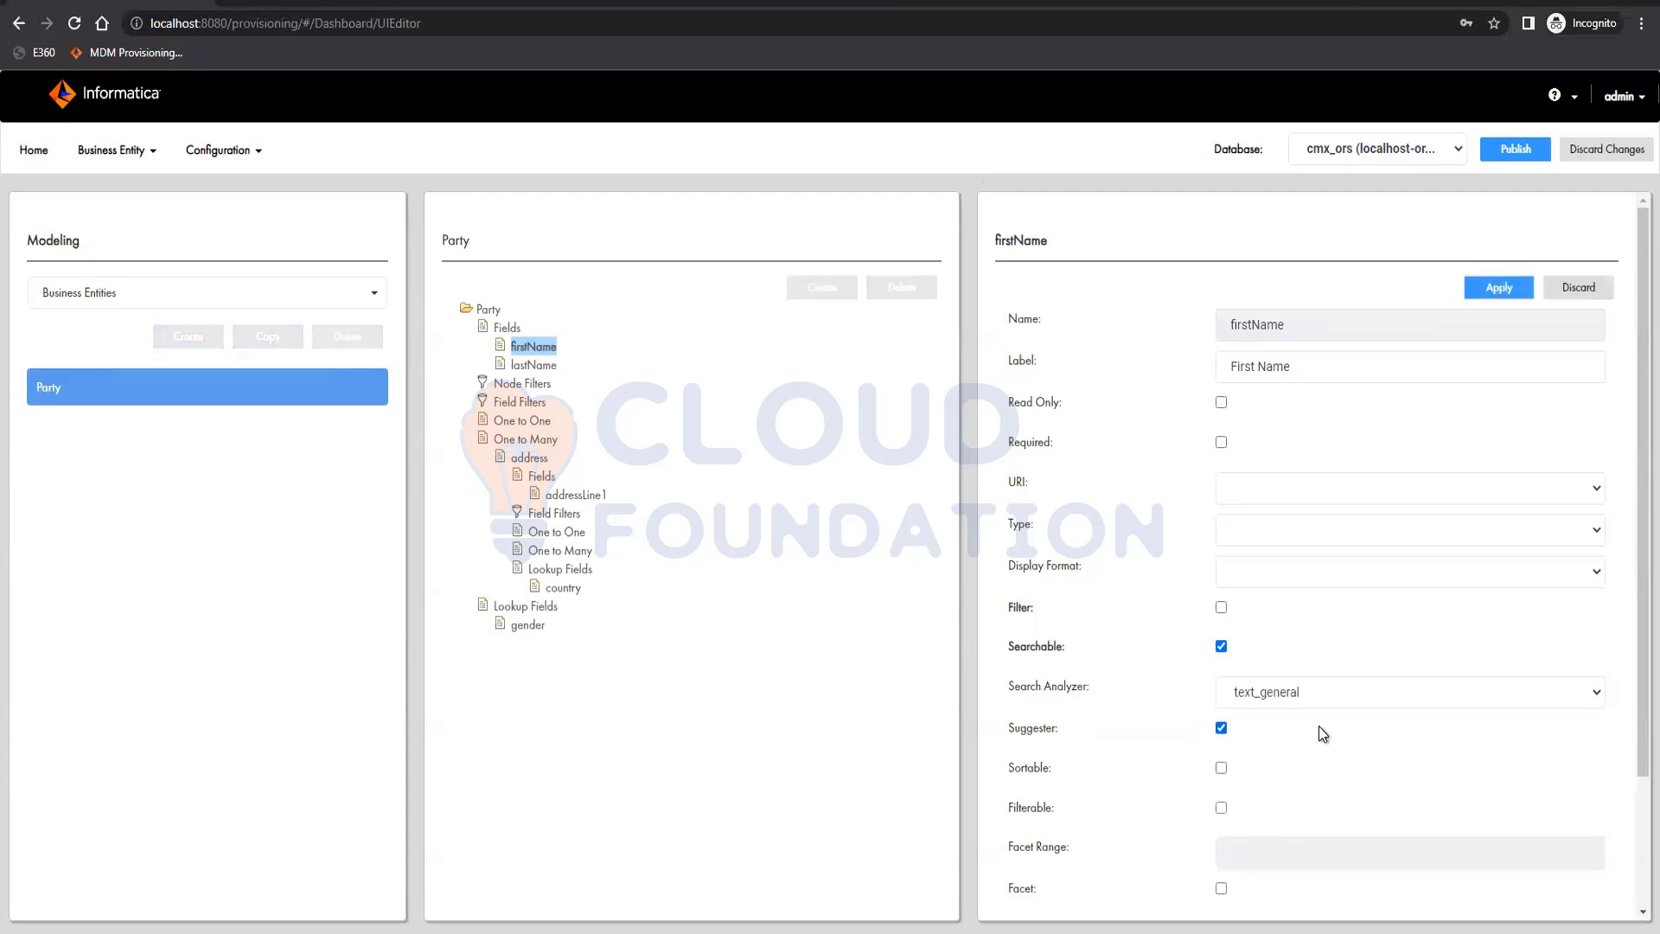
click(1511, 290)
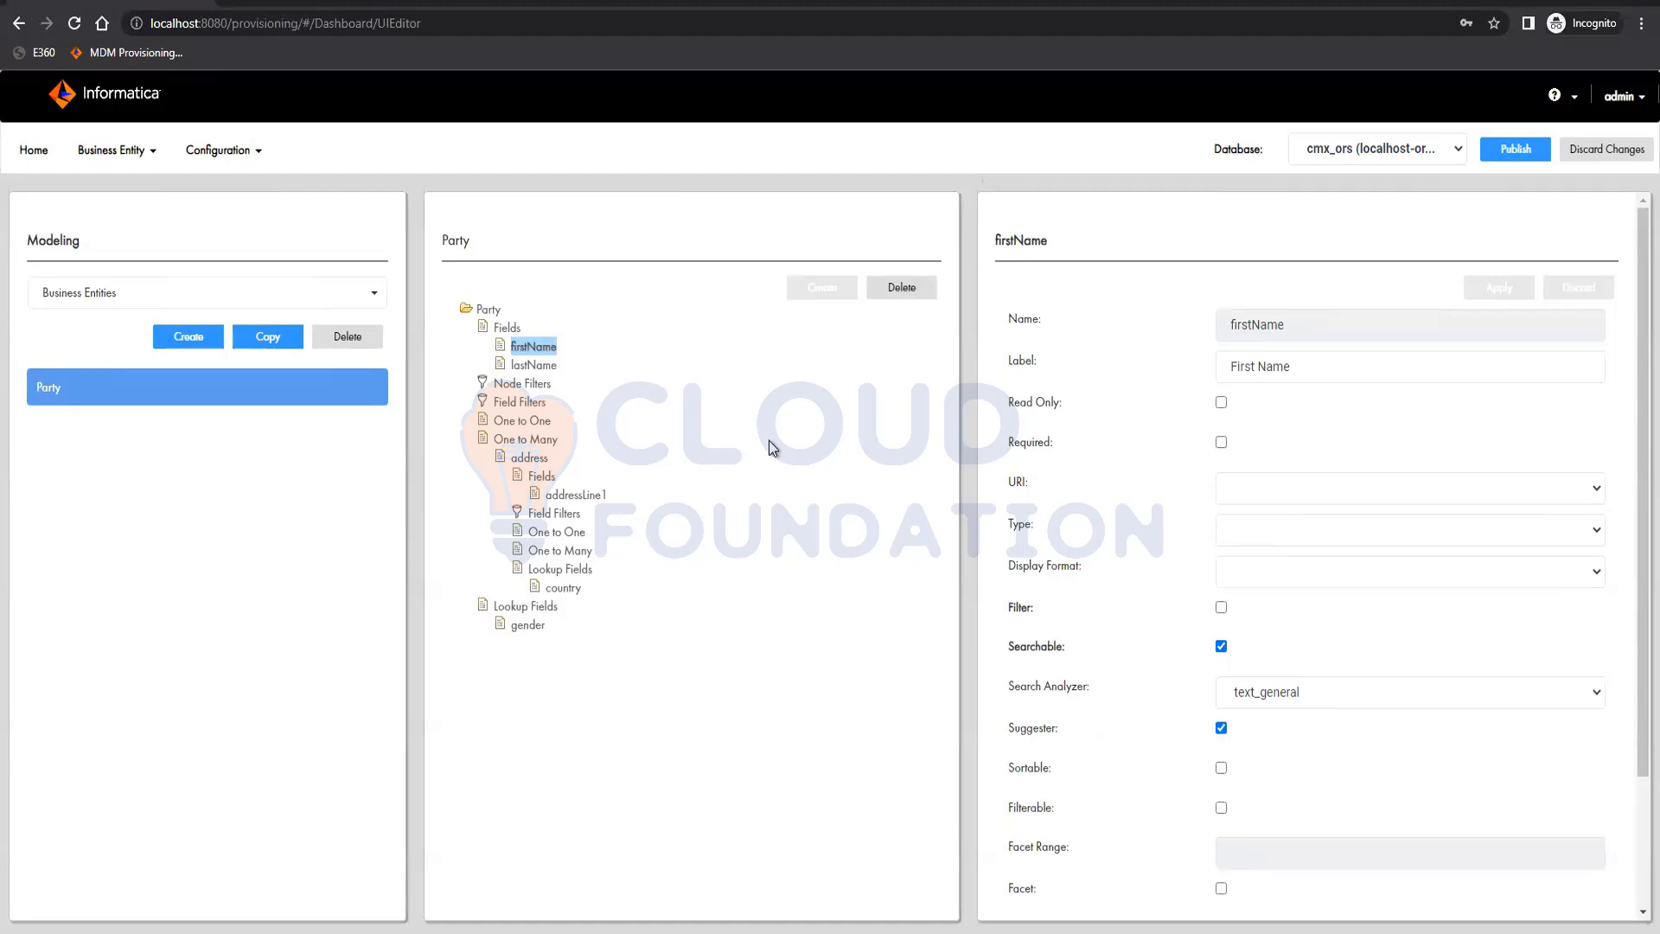
Create a Party field named registryID, labelled Registry ID and mapped to the REGISTRY_ID column, and apply it
click(509, 327)
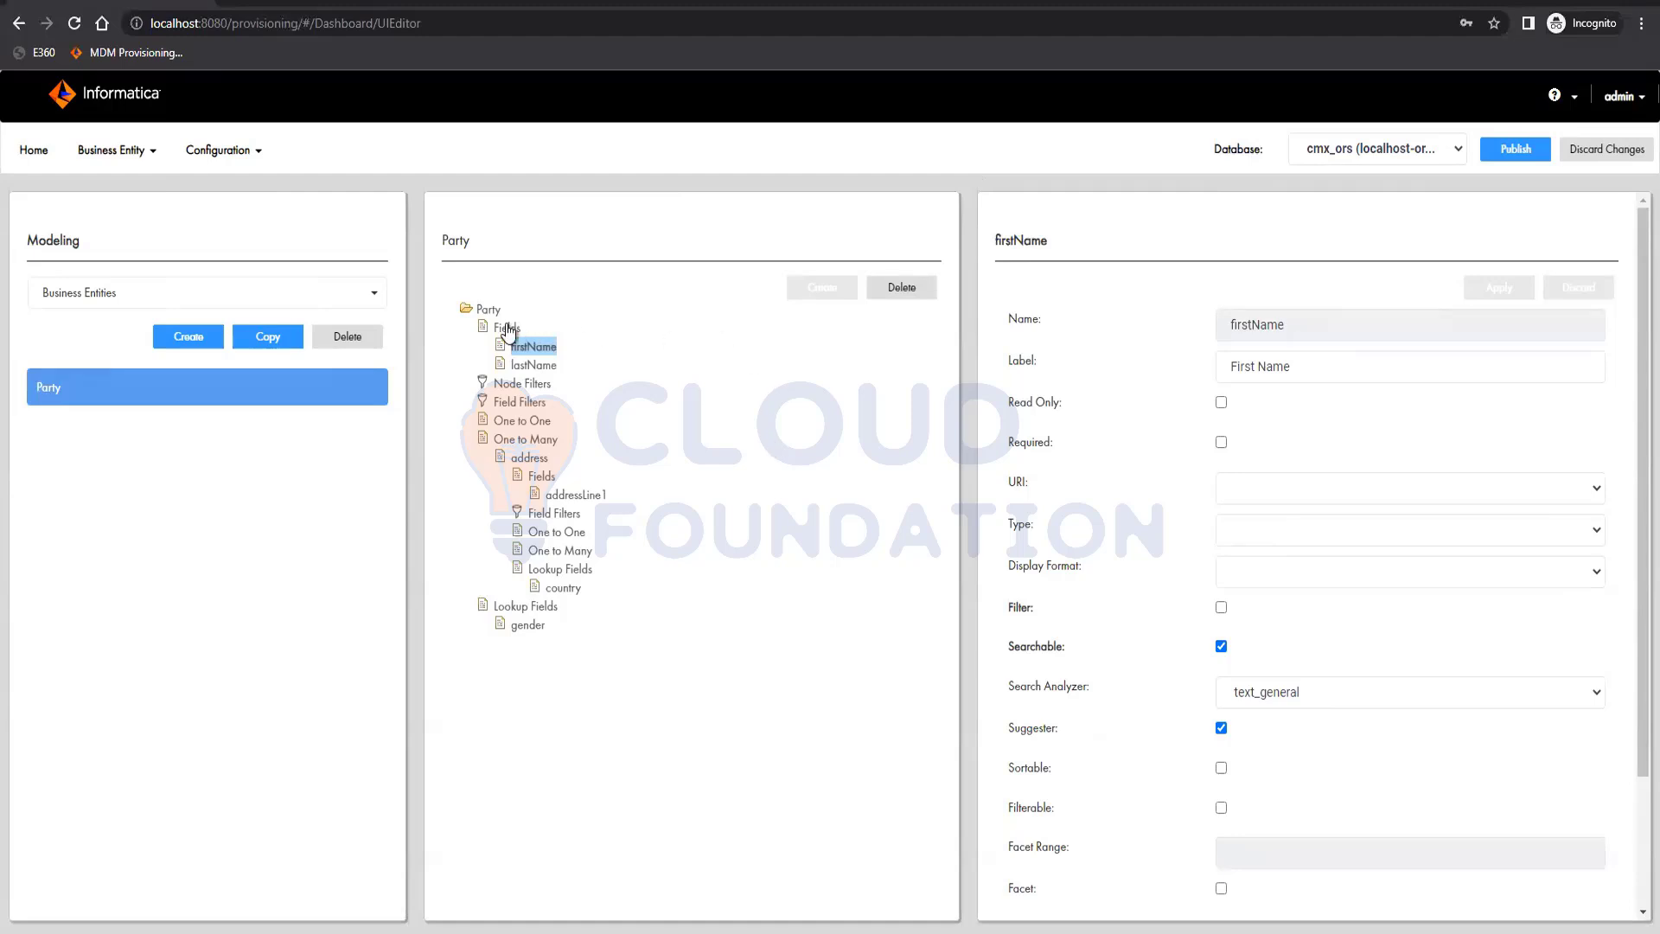
click(823, 287)
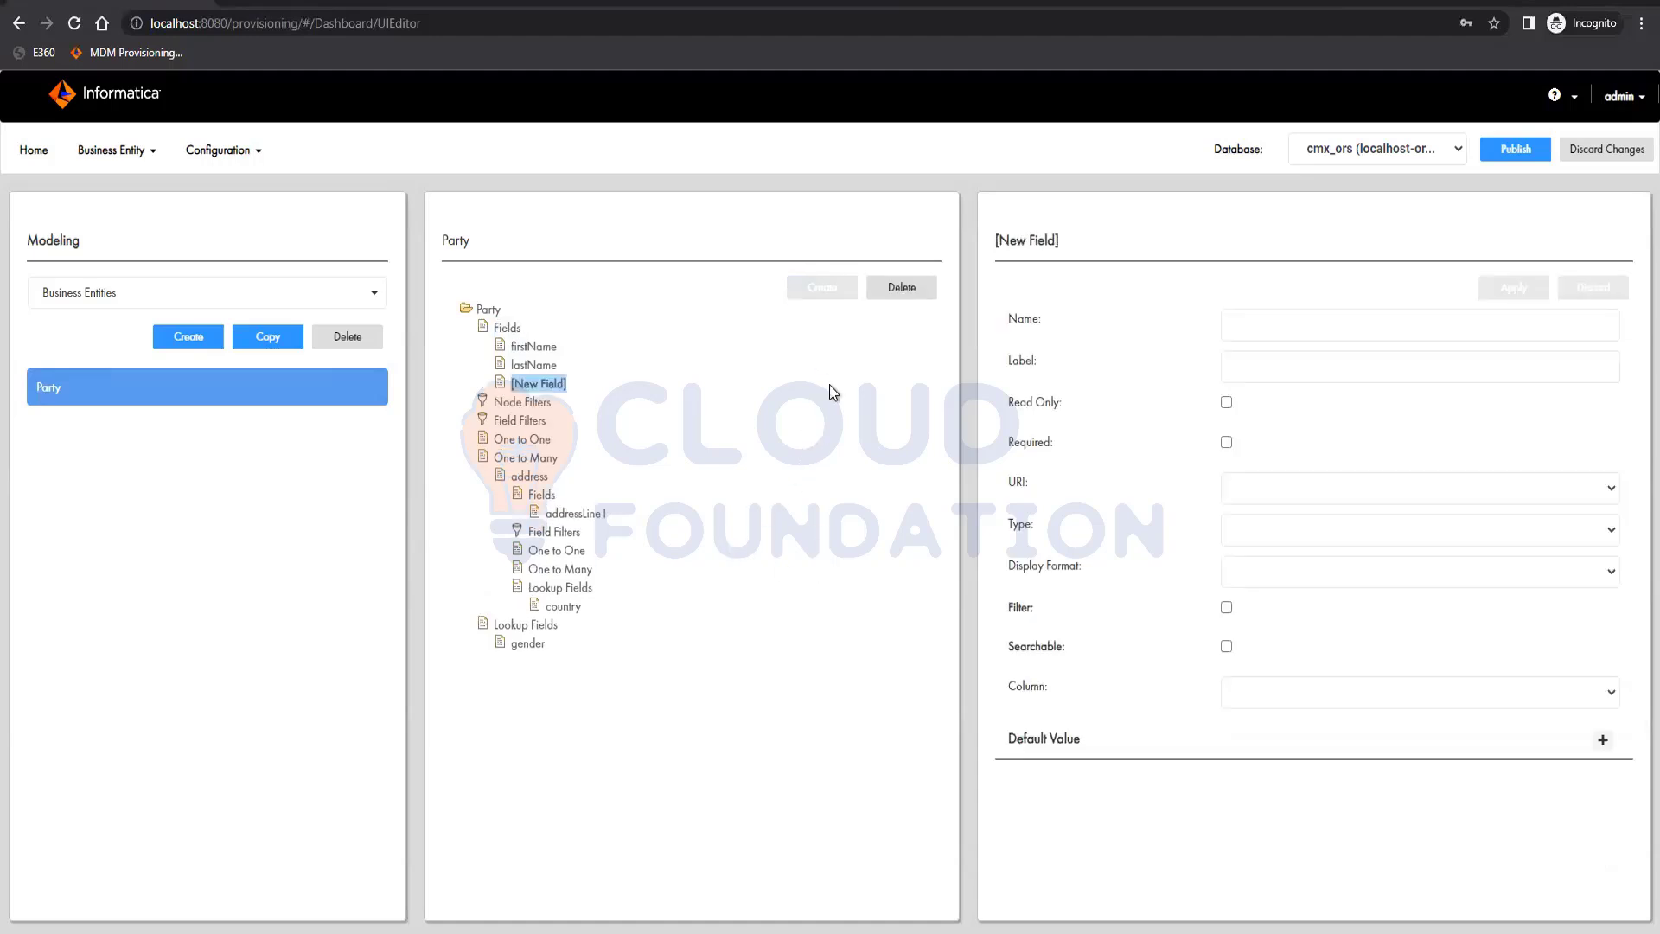
click(1299, 696)
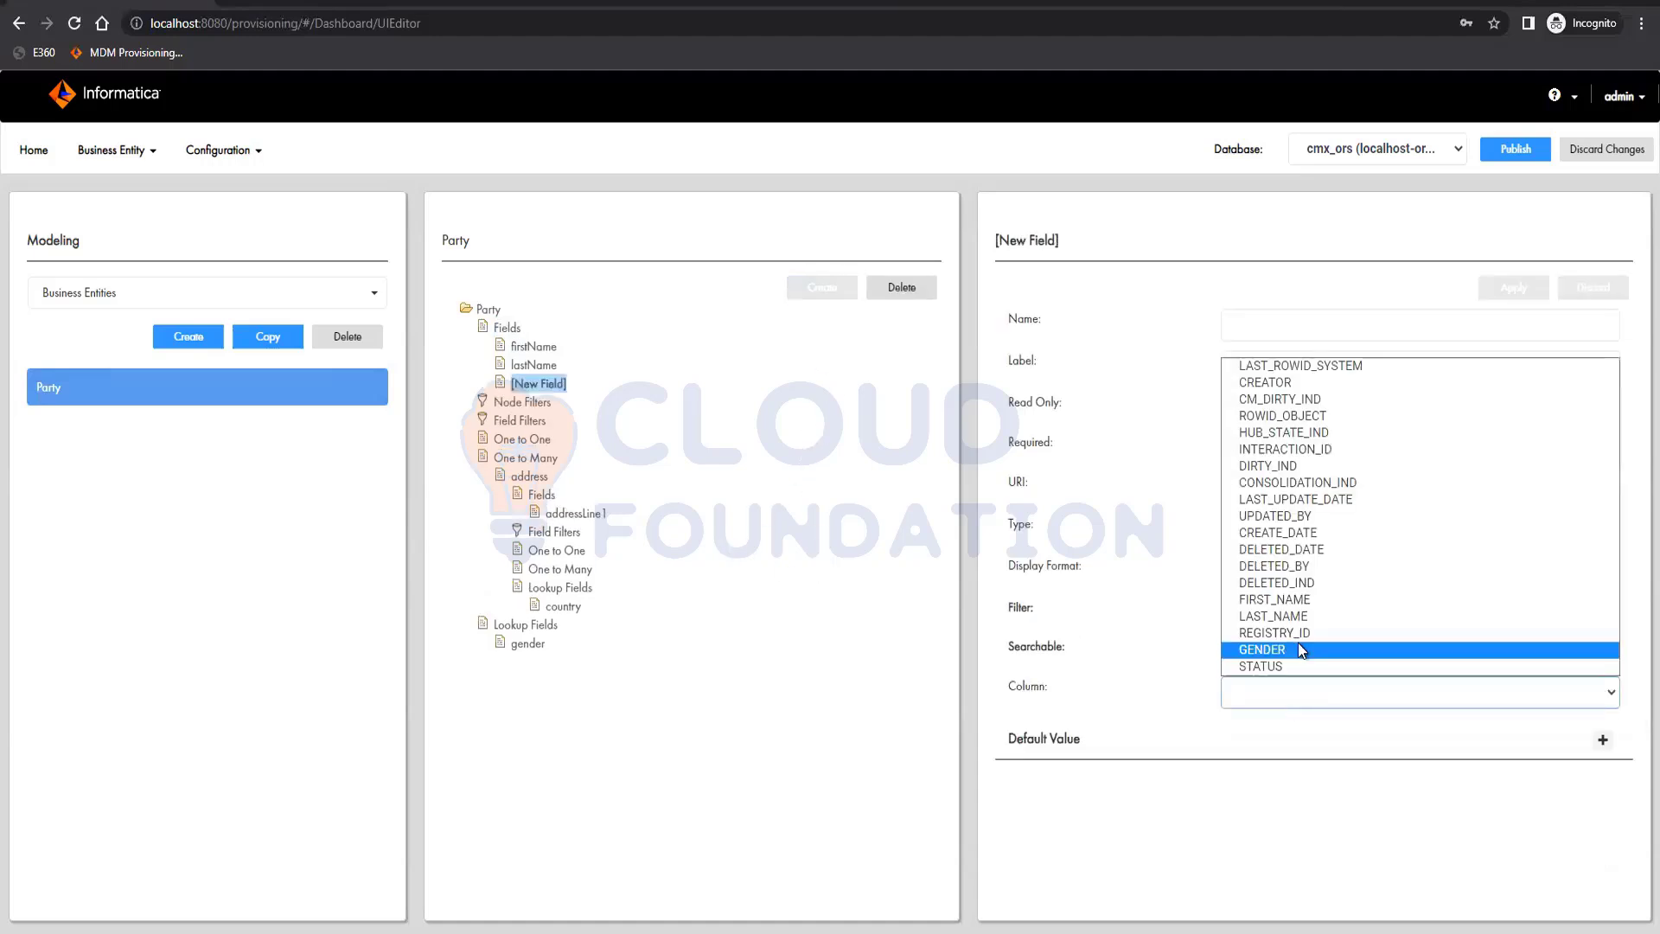
click(1304, 633)
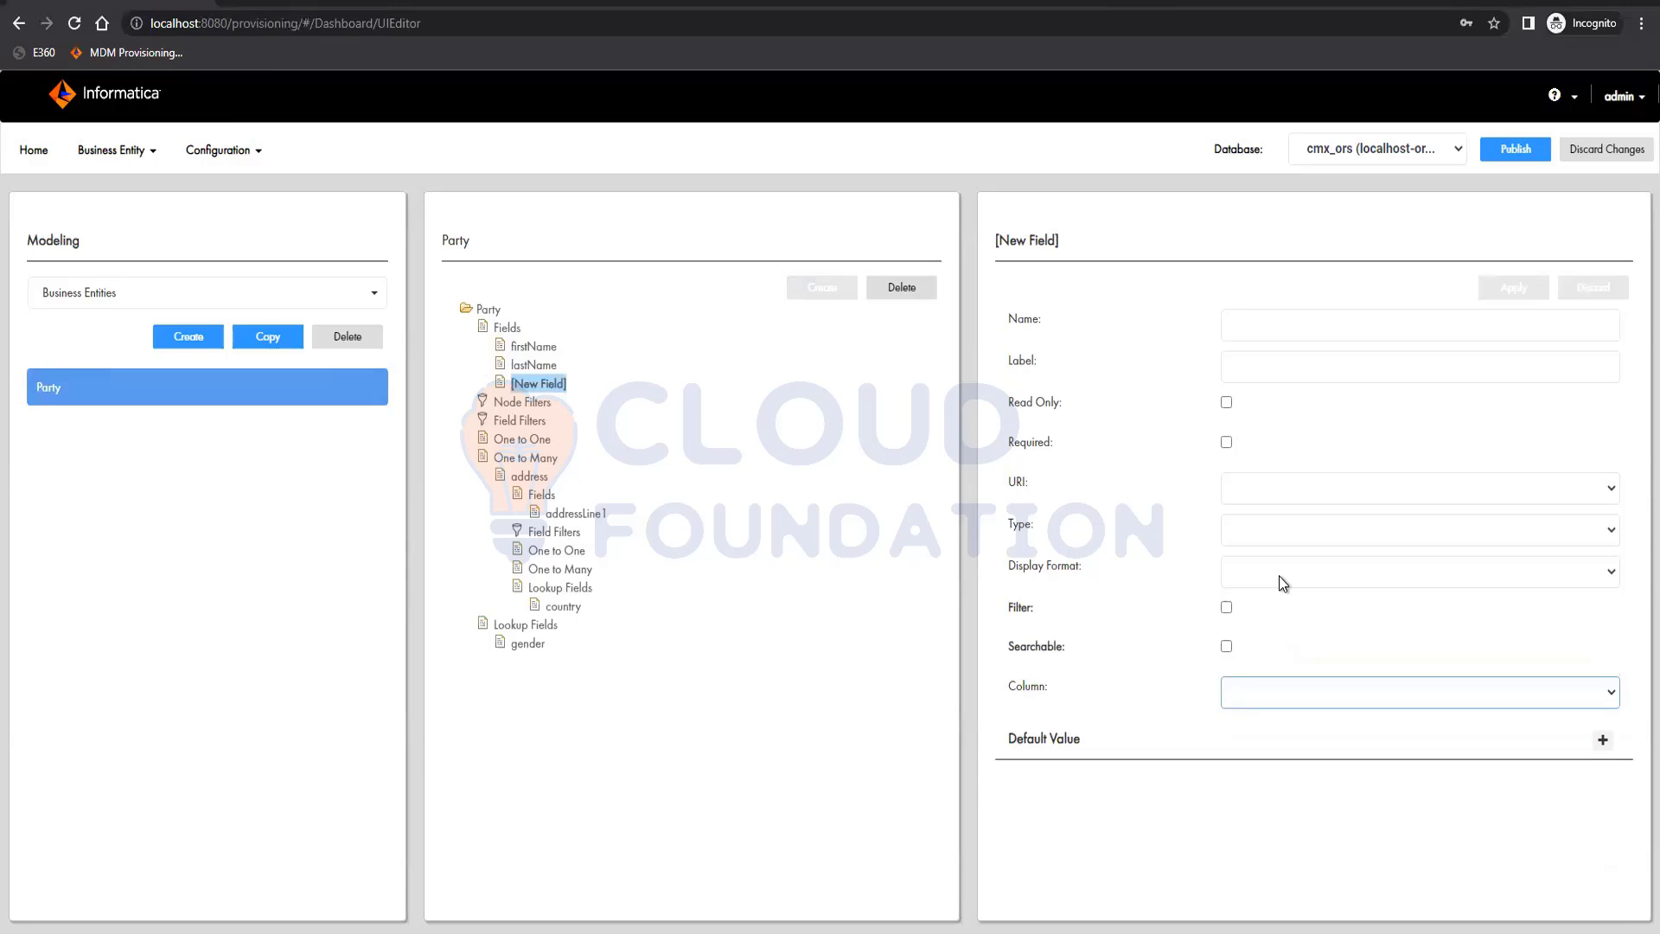
click(1261, 340)
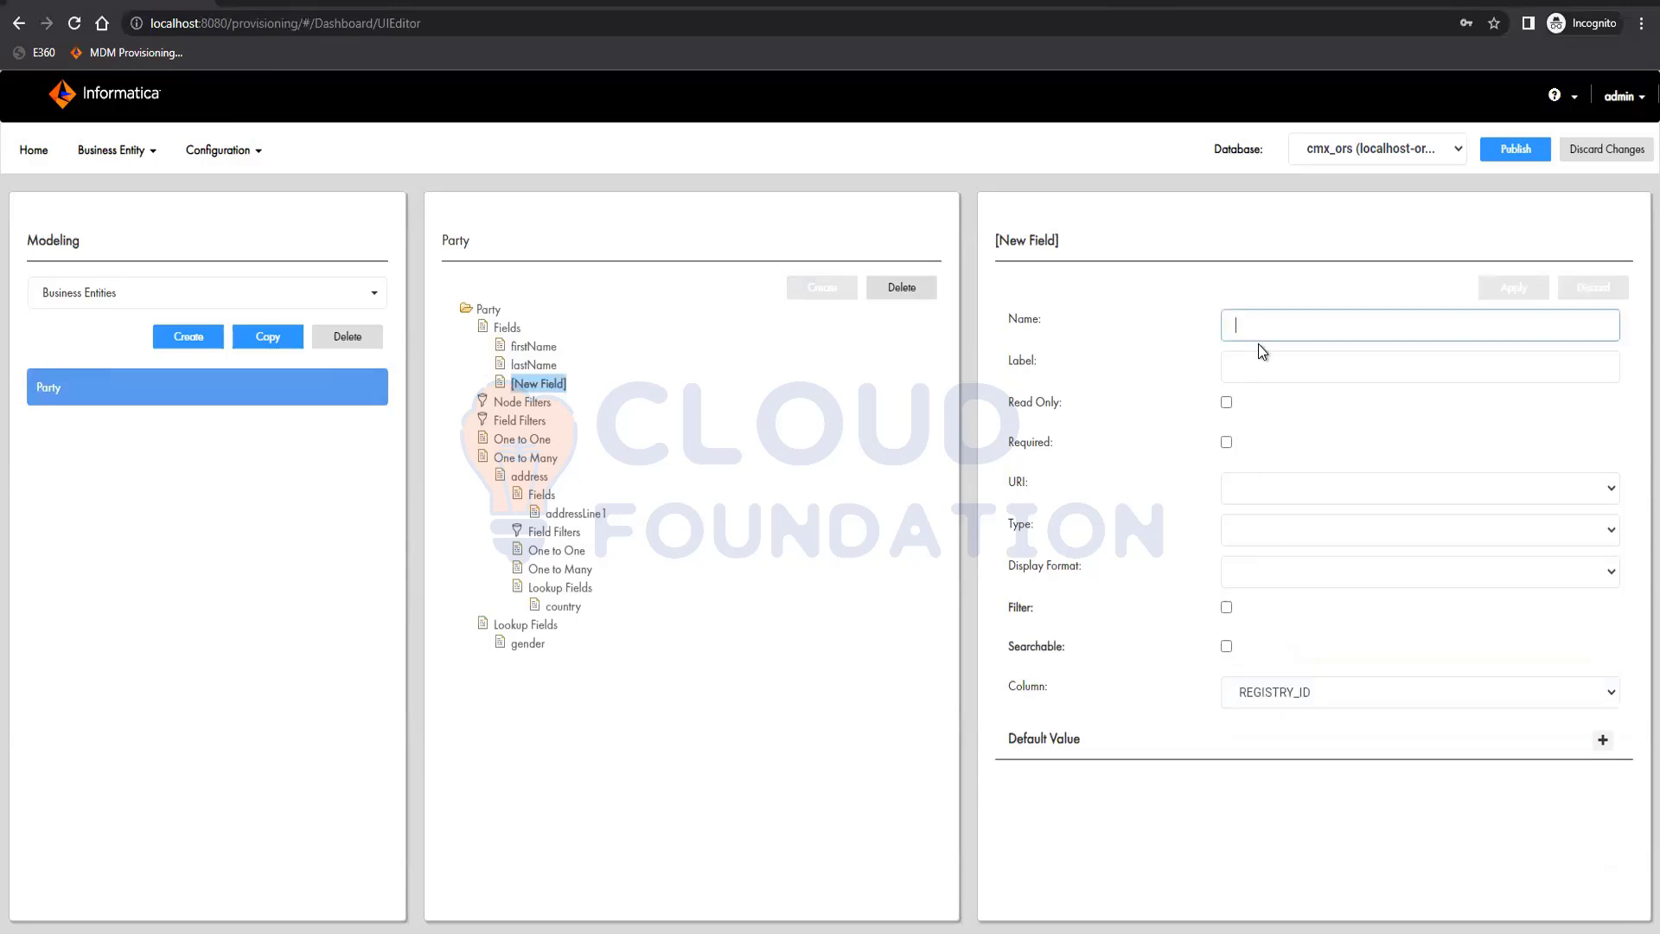
text(R)
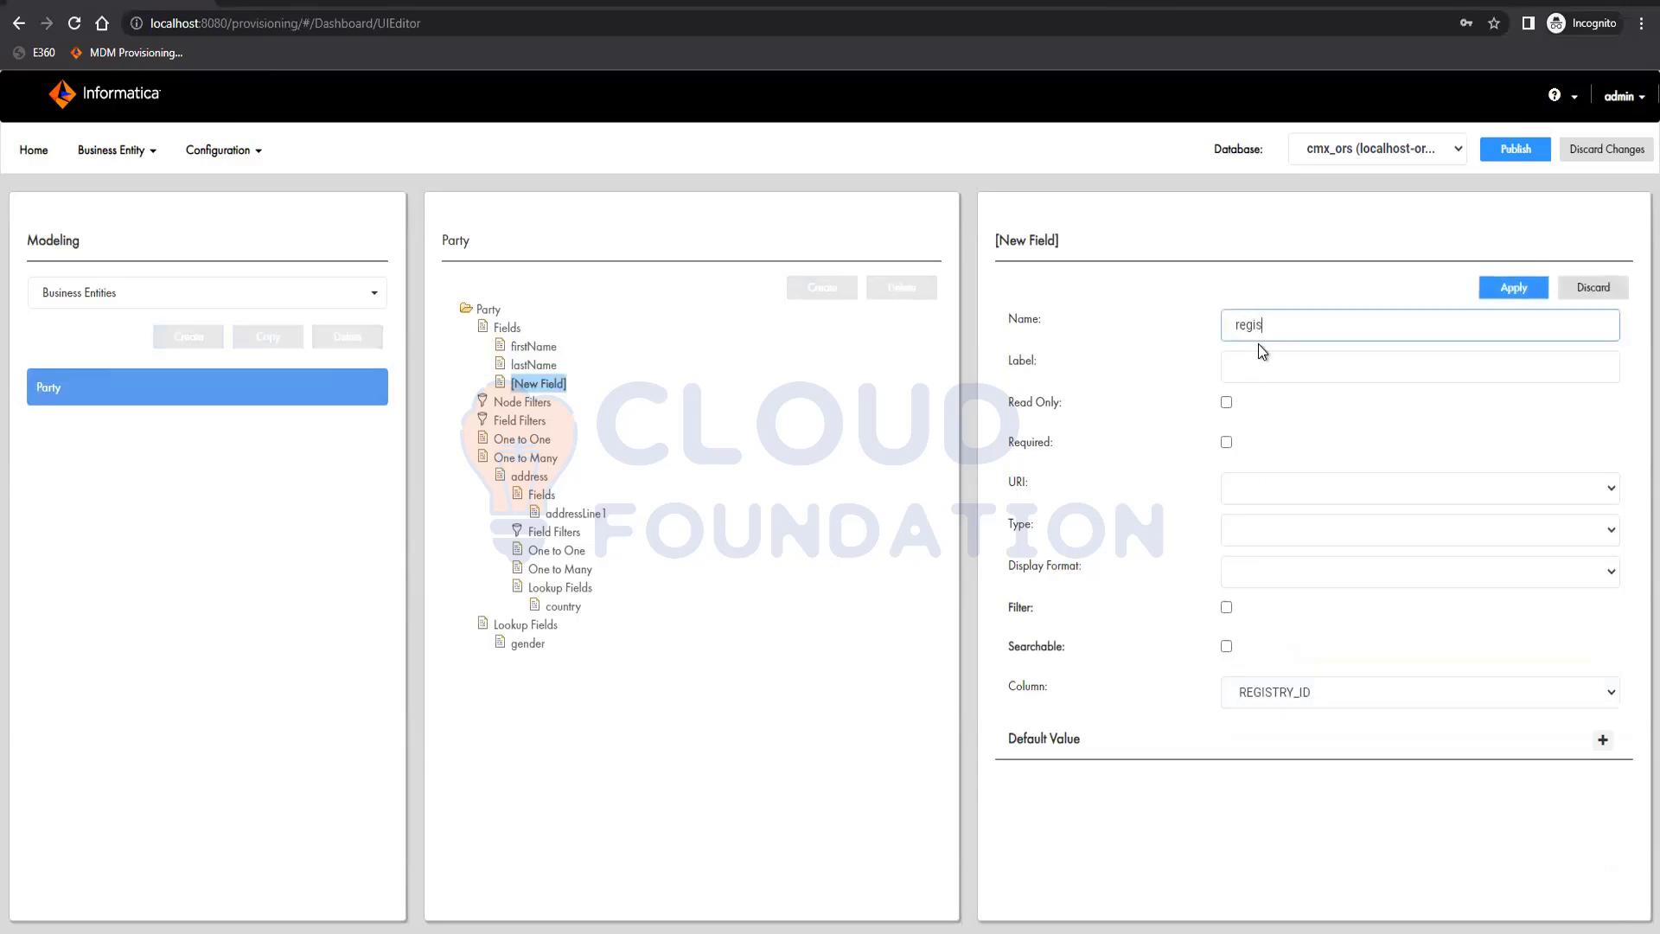
text(egistryID)
key(Tab)
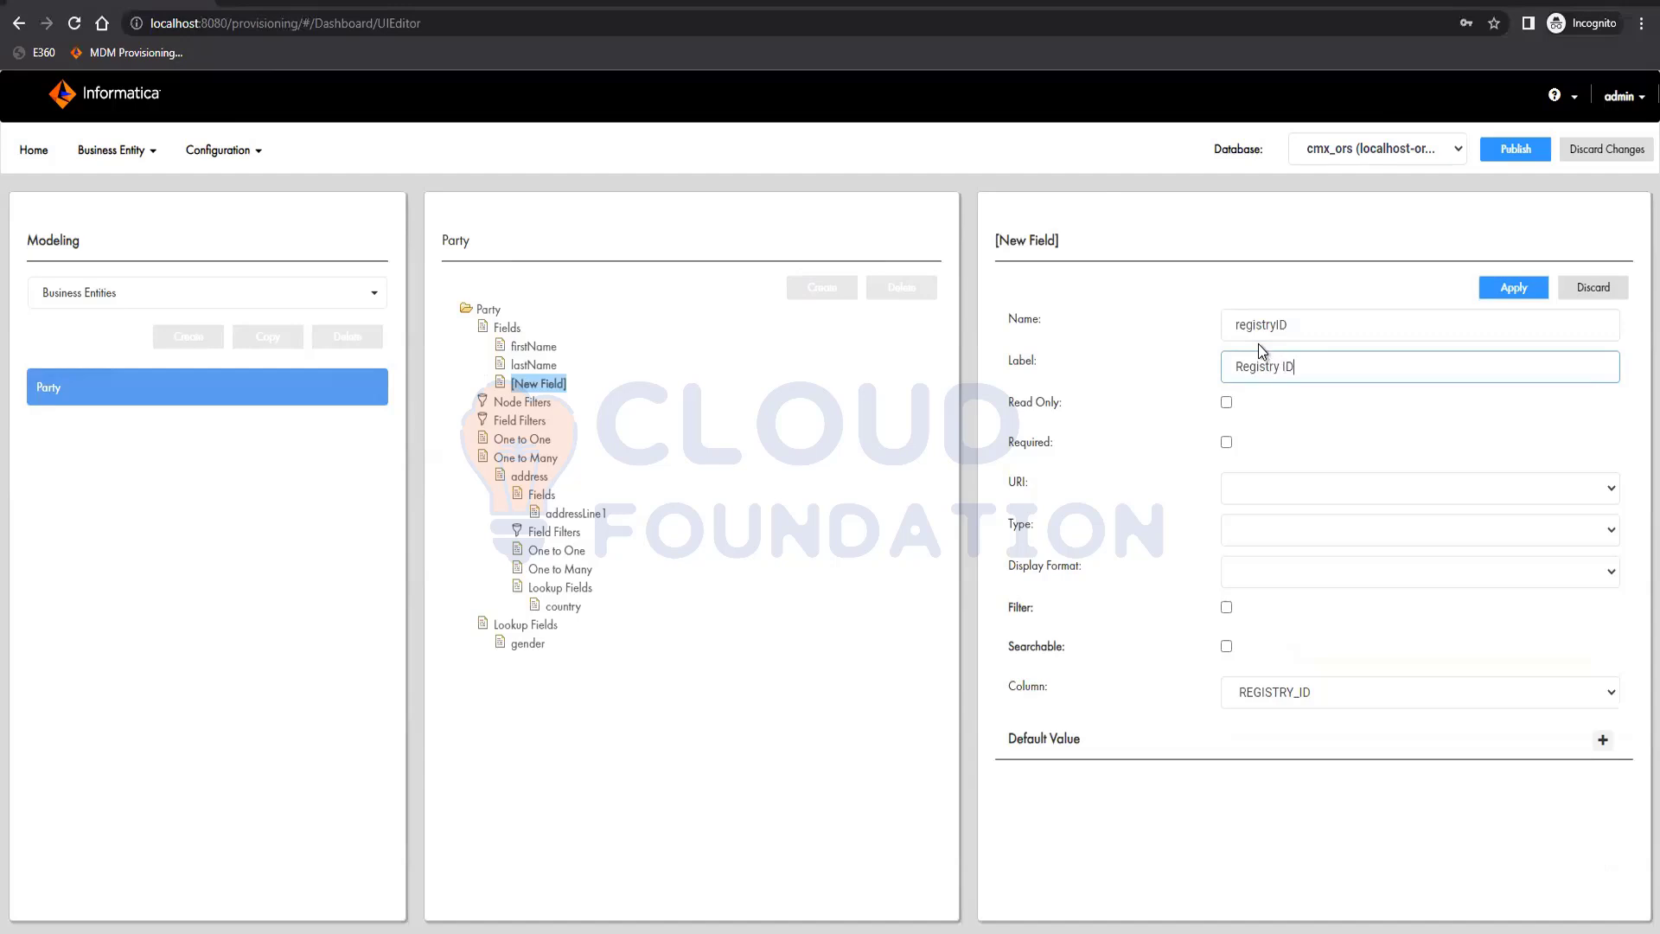
click(1513, 289)
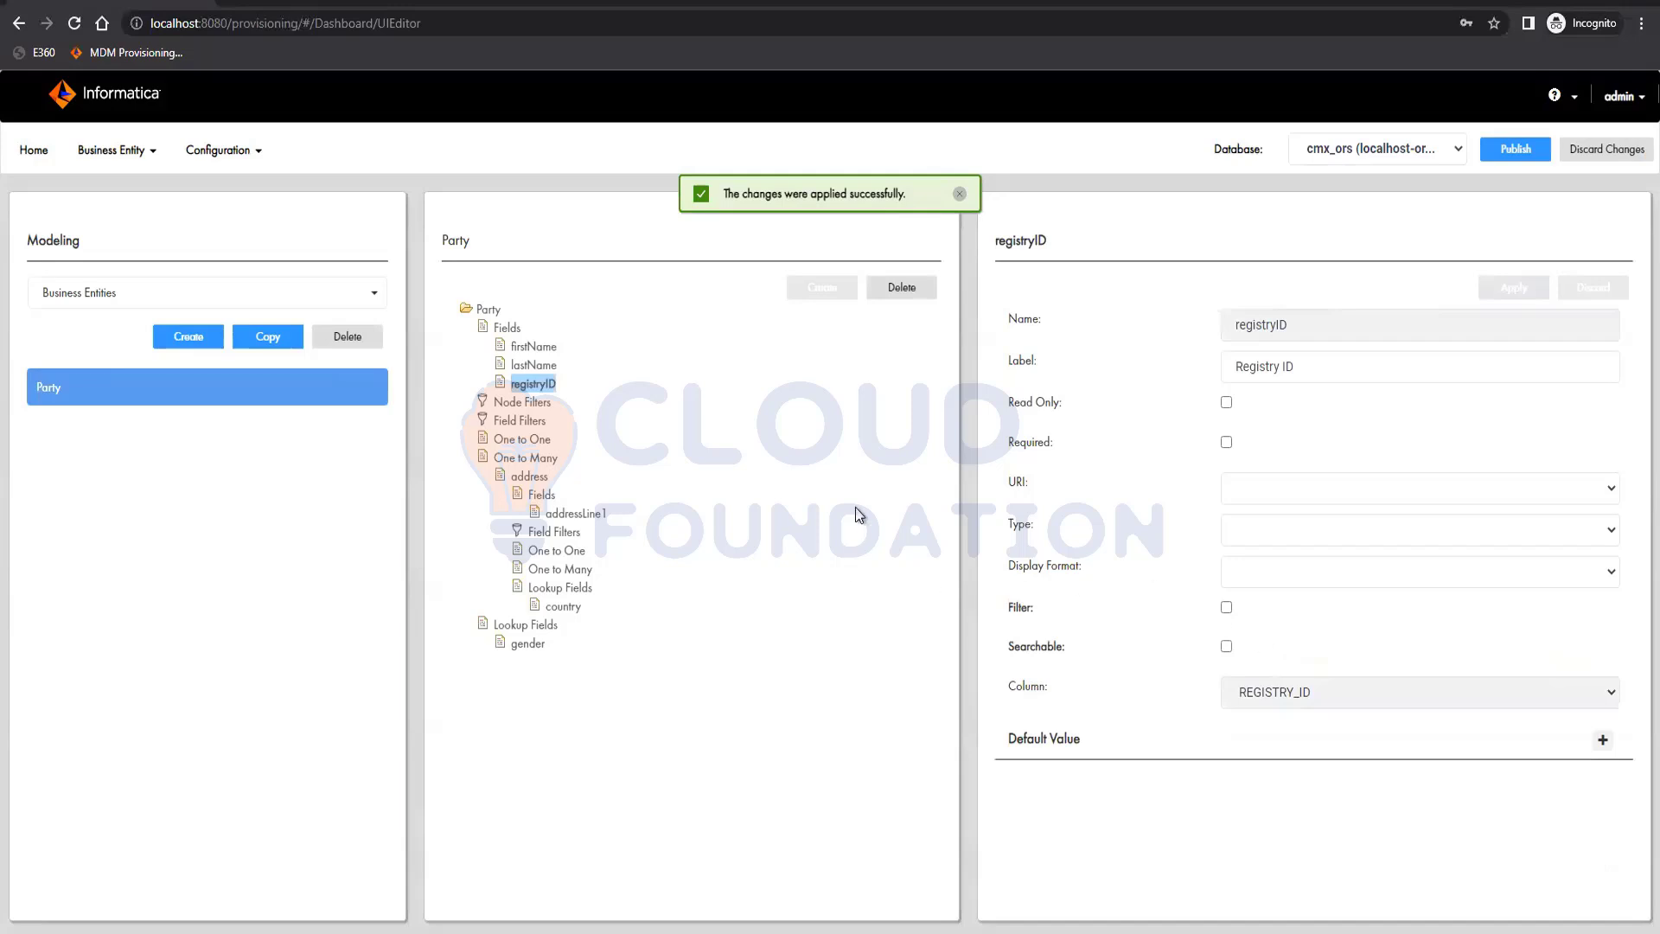
Open the browser's developer tools and show the network activity of the provisioning page
key(ctrl+shift+i)
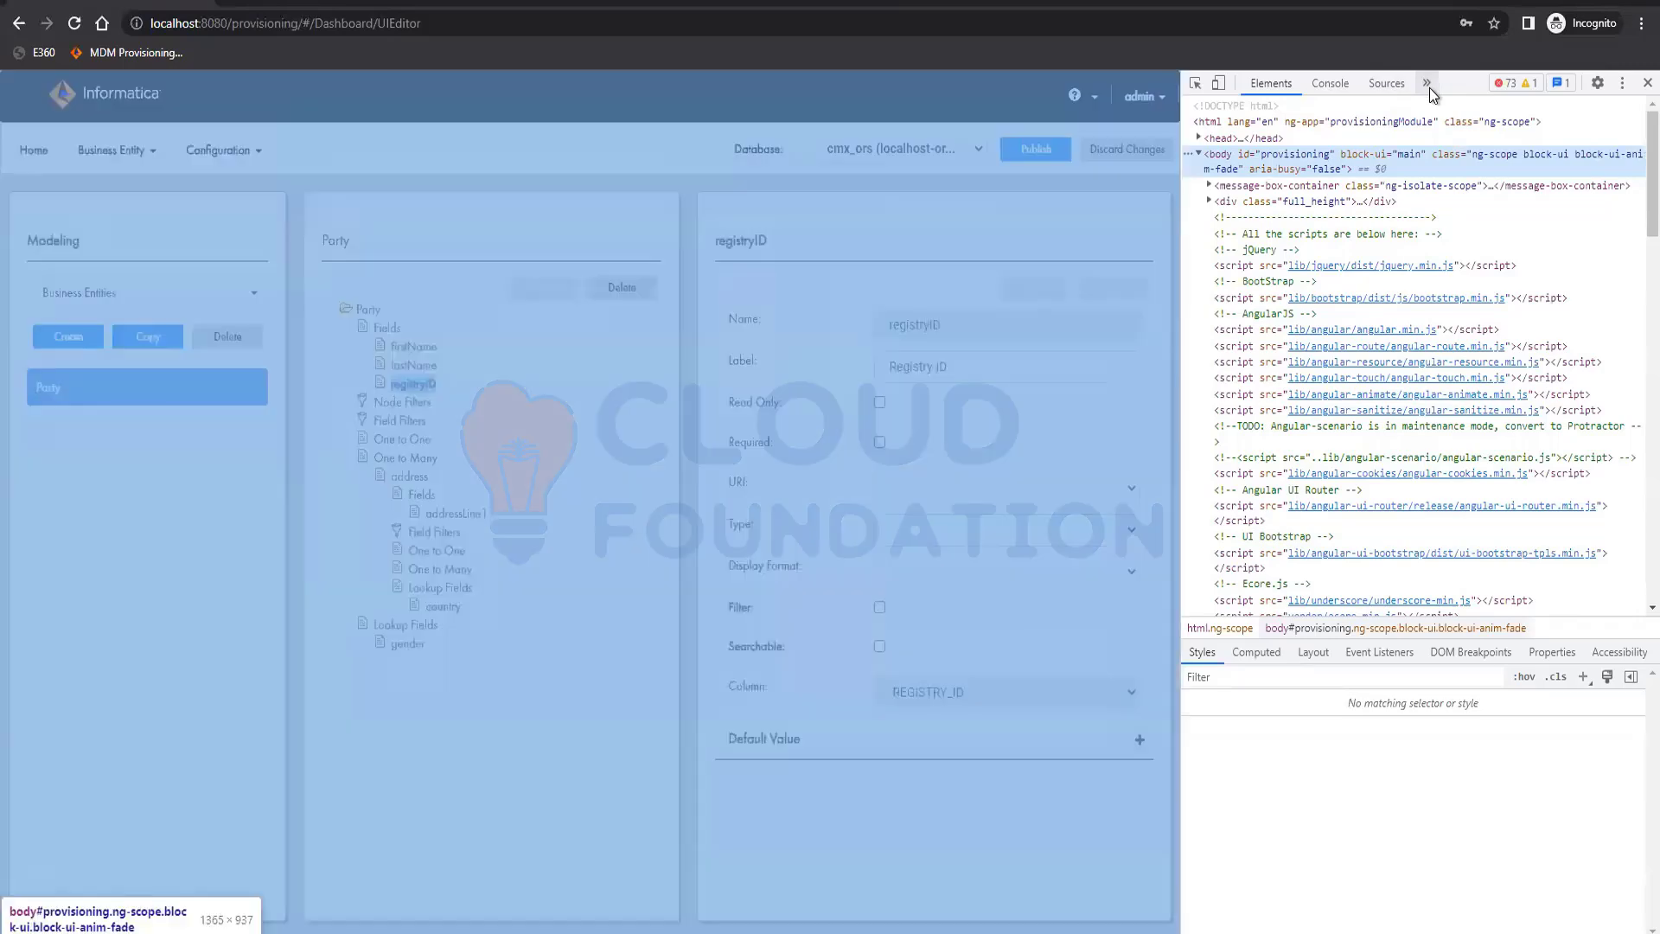
click(1429, 85)
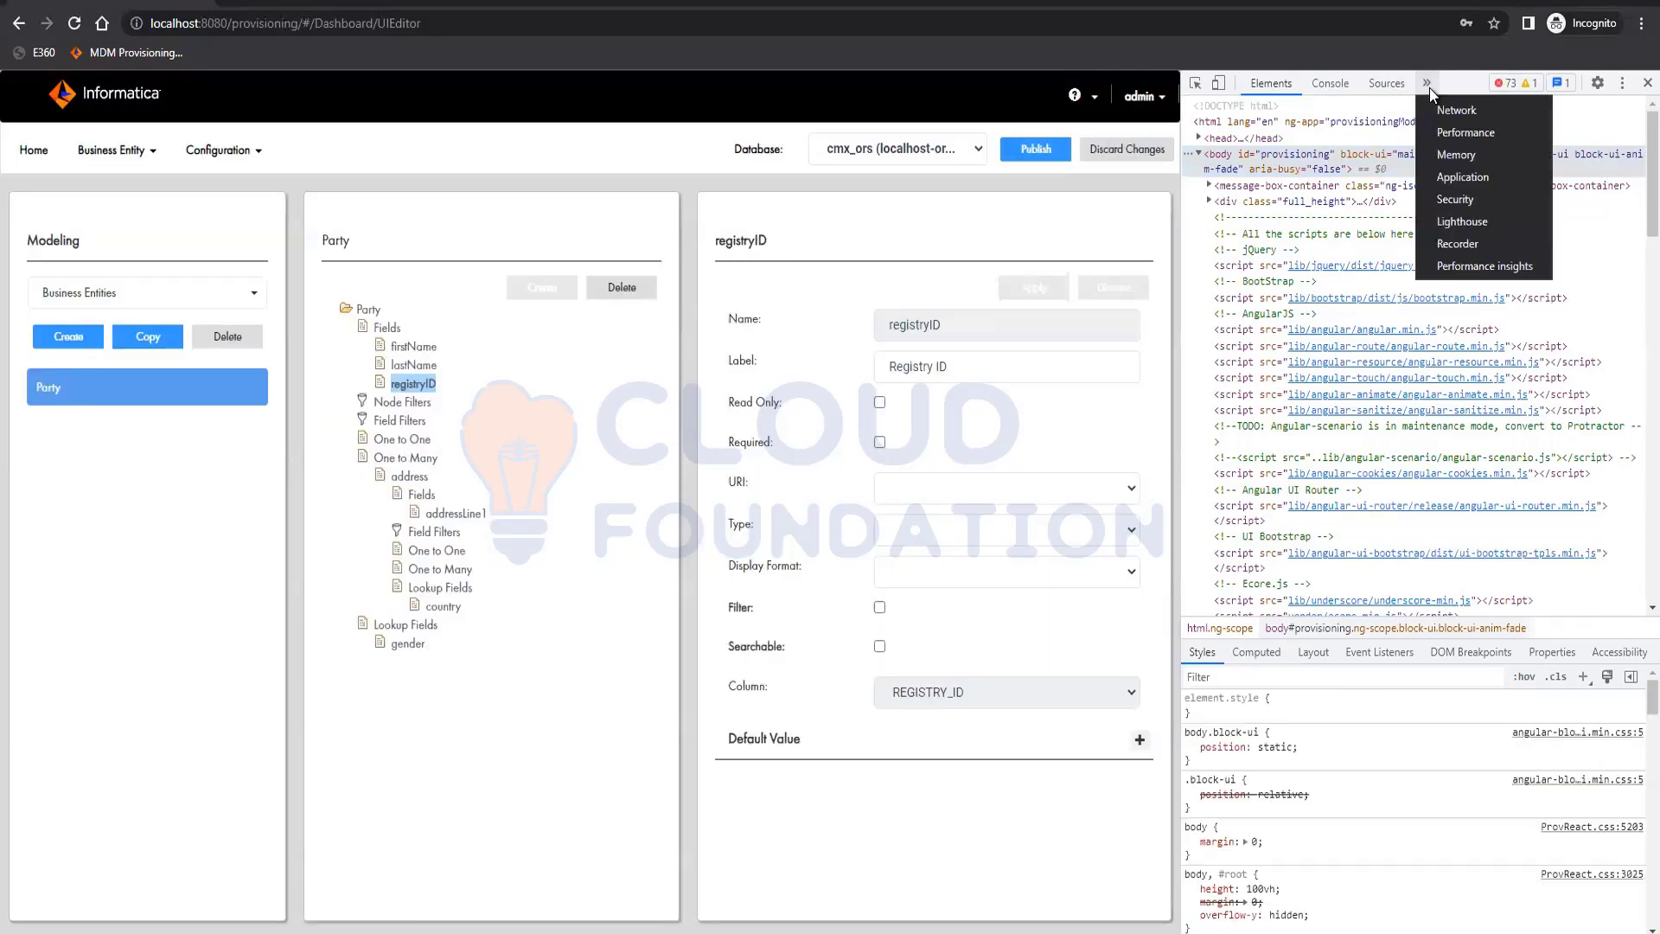
click(1472, 110)
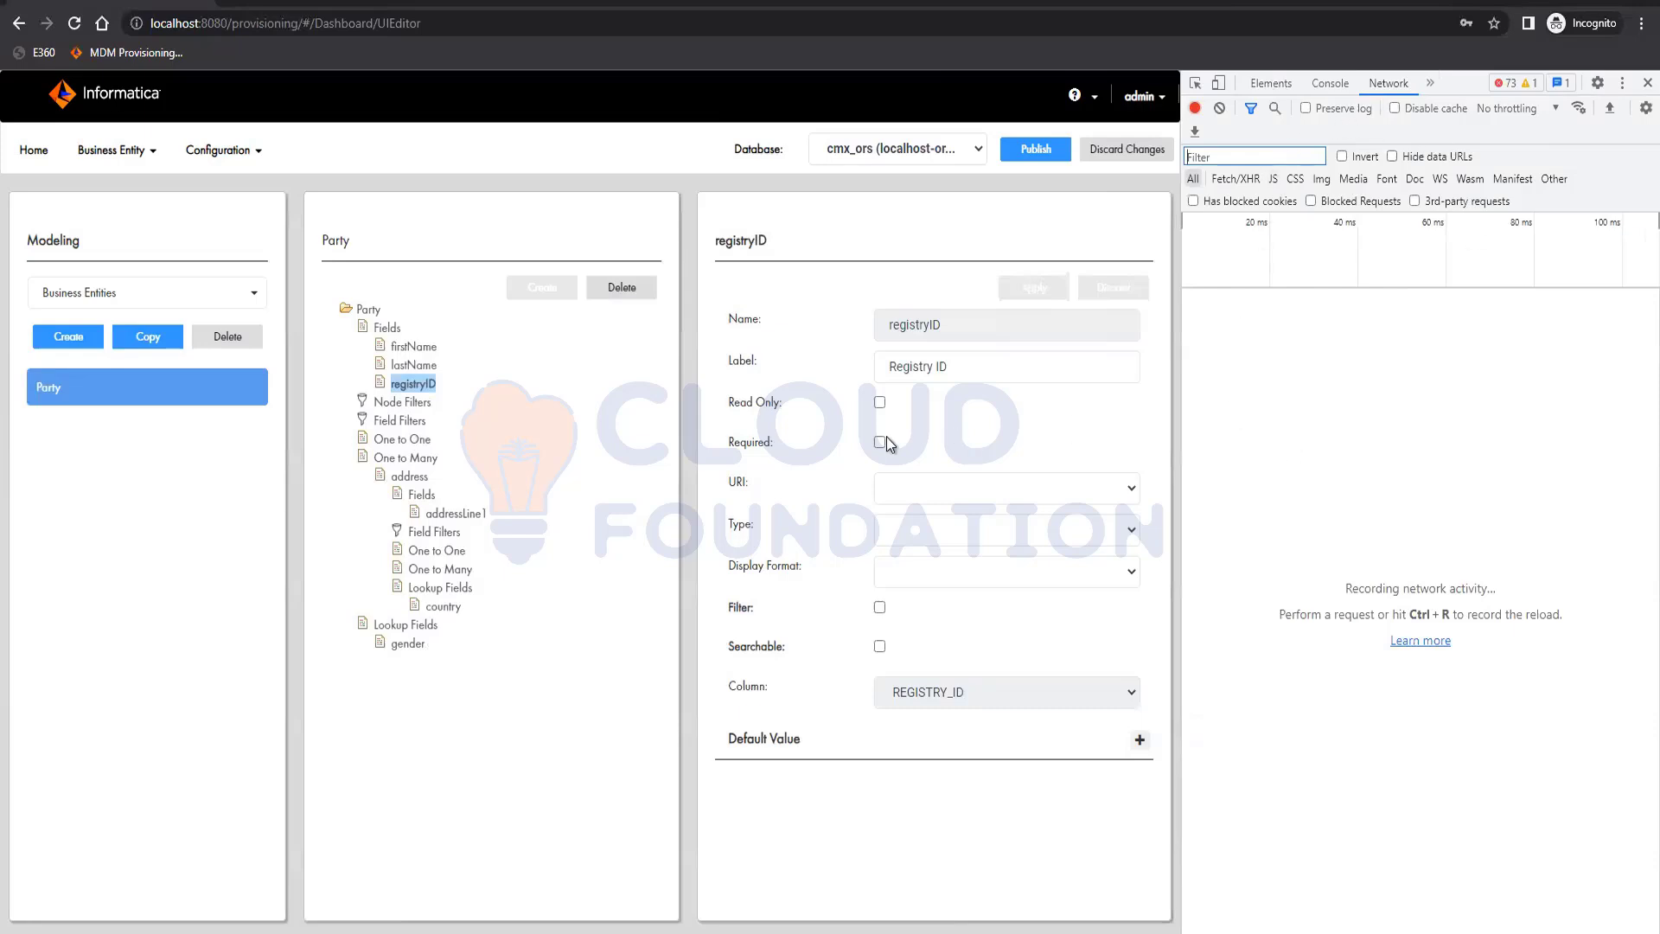
Create a Party field named status, labelled Status and mapped to the STATUS column, and apply it
click(387, 330)
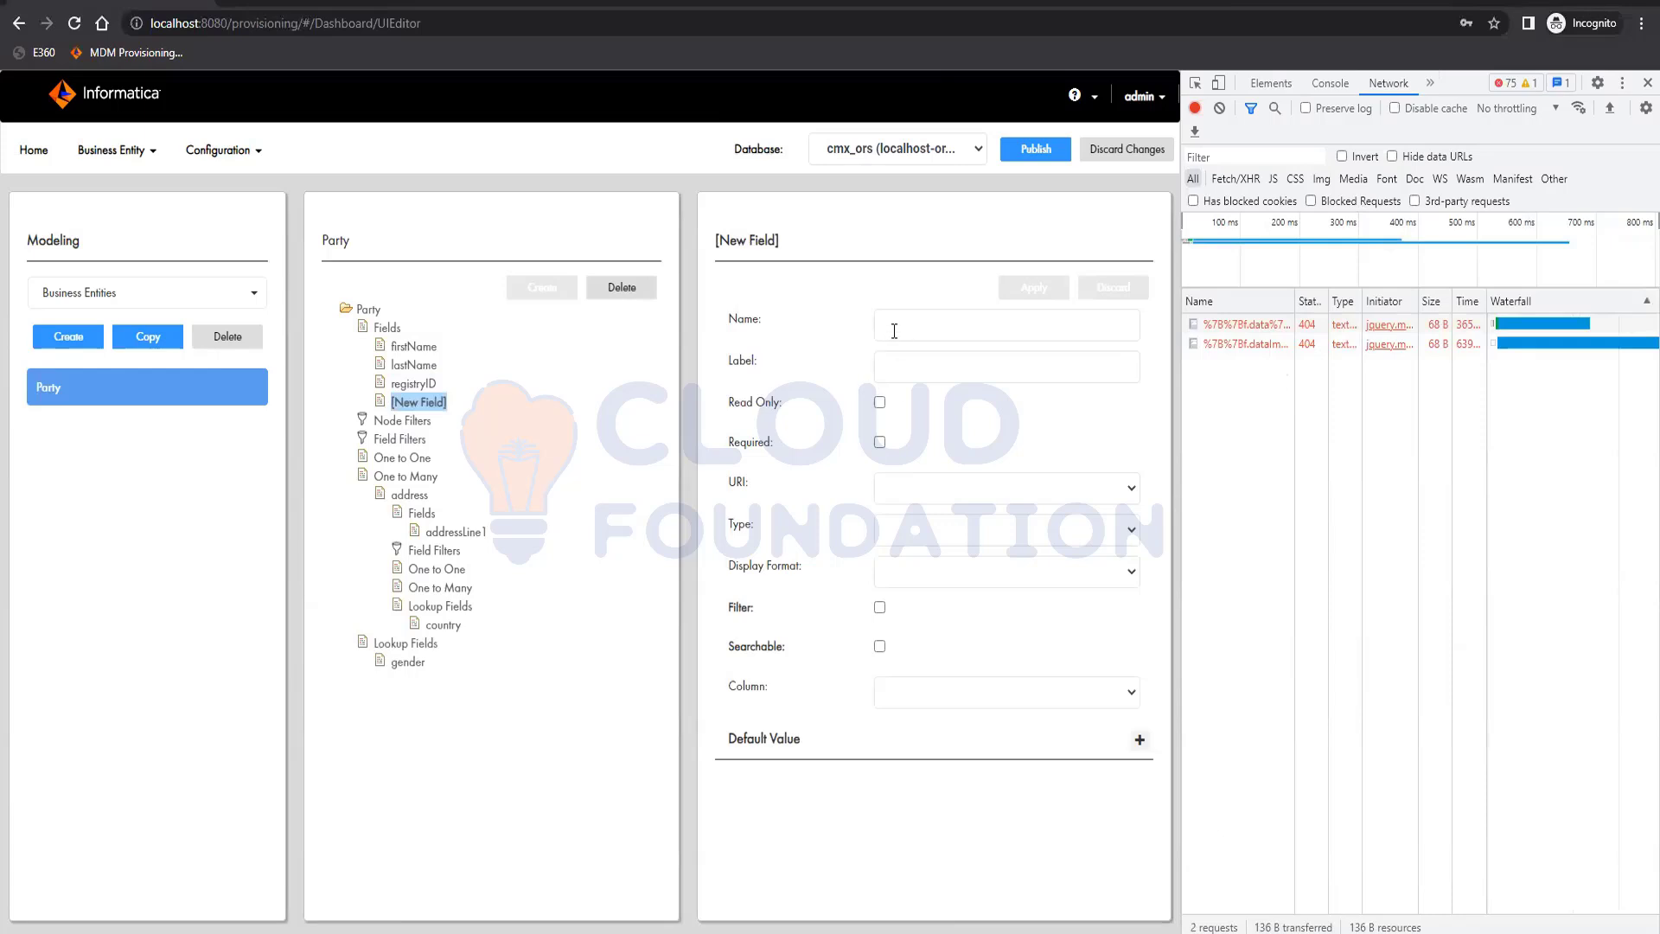
click(999, 684)
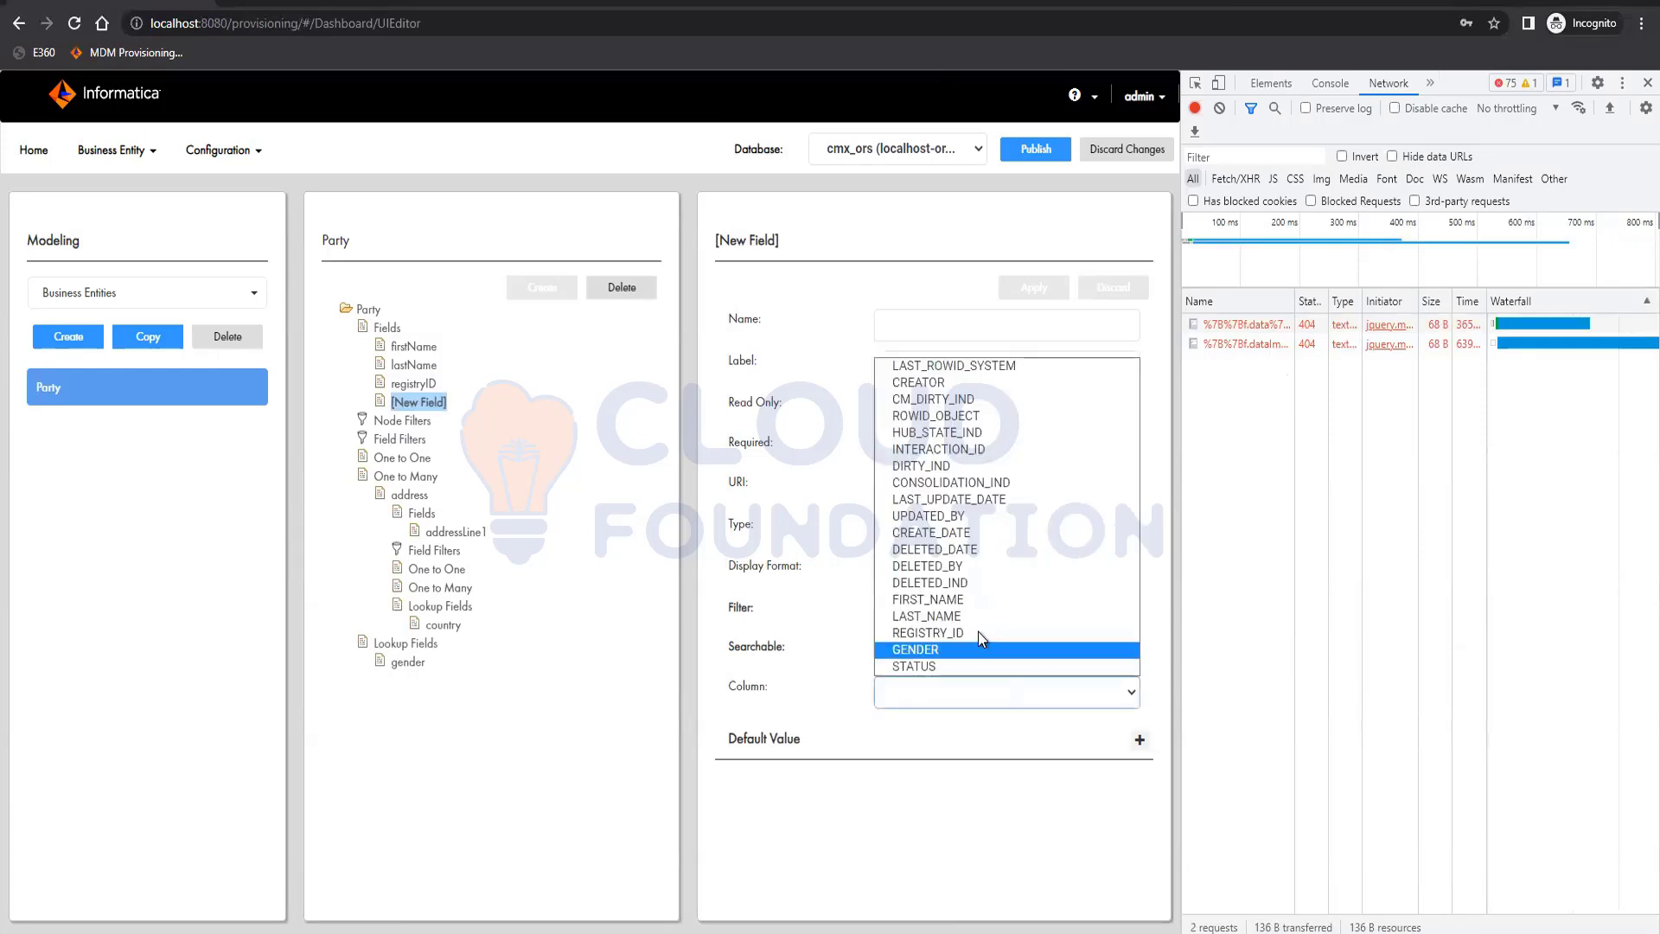
click(957, 666)
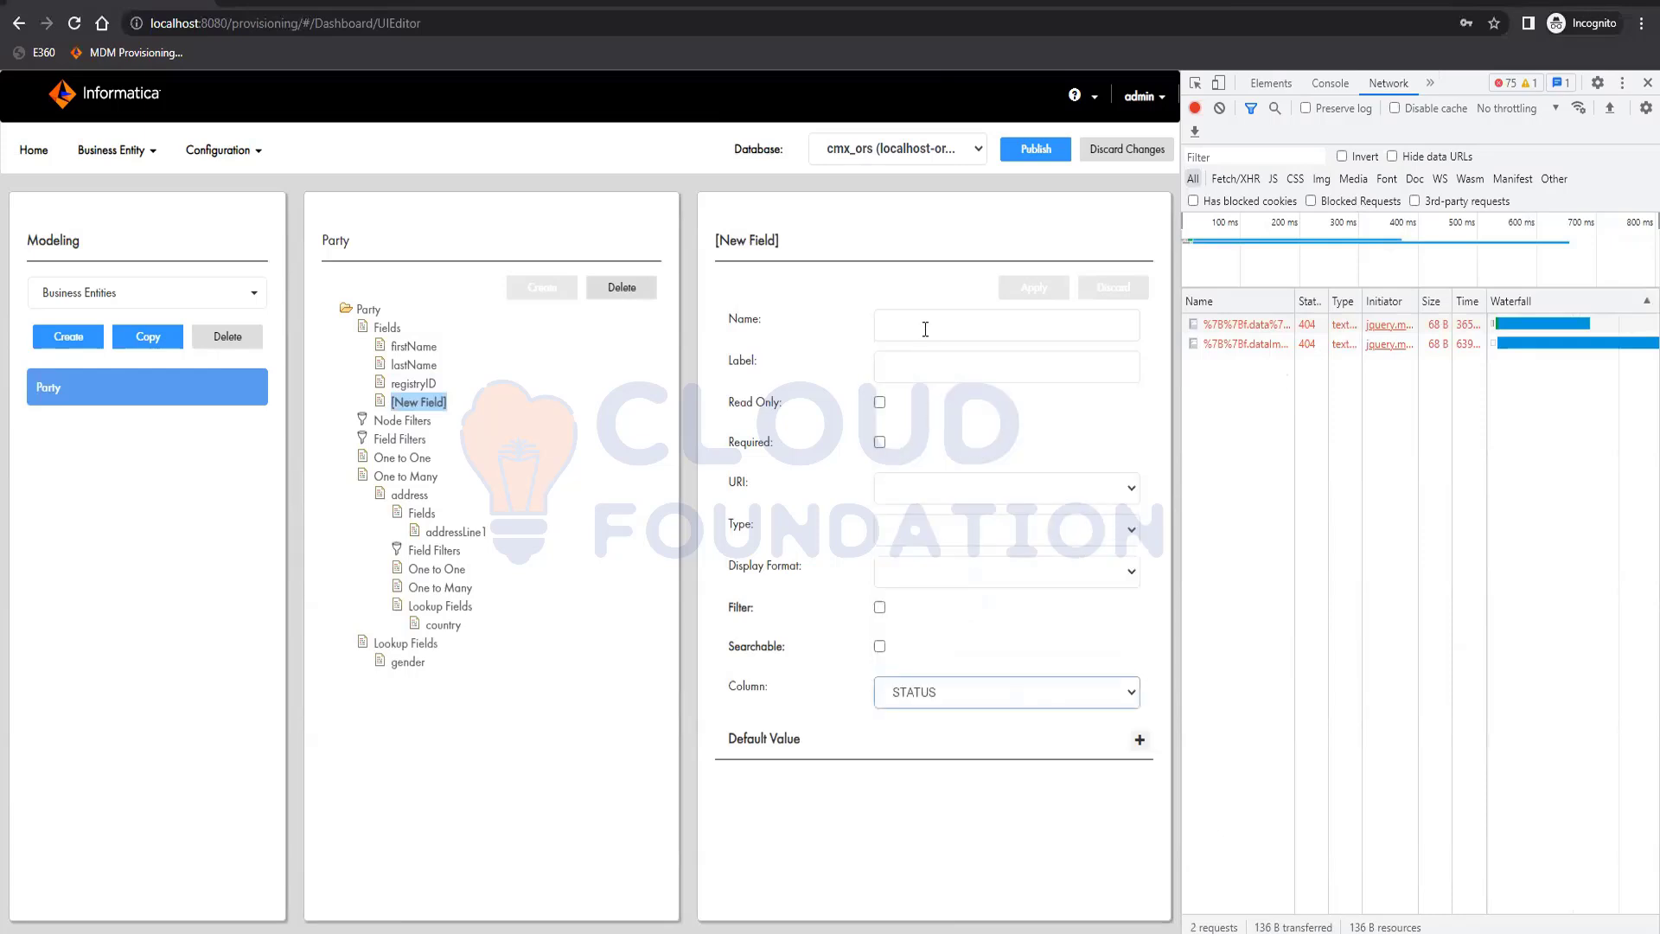
click(925, 330)
text(sa)
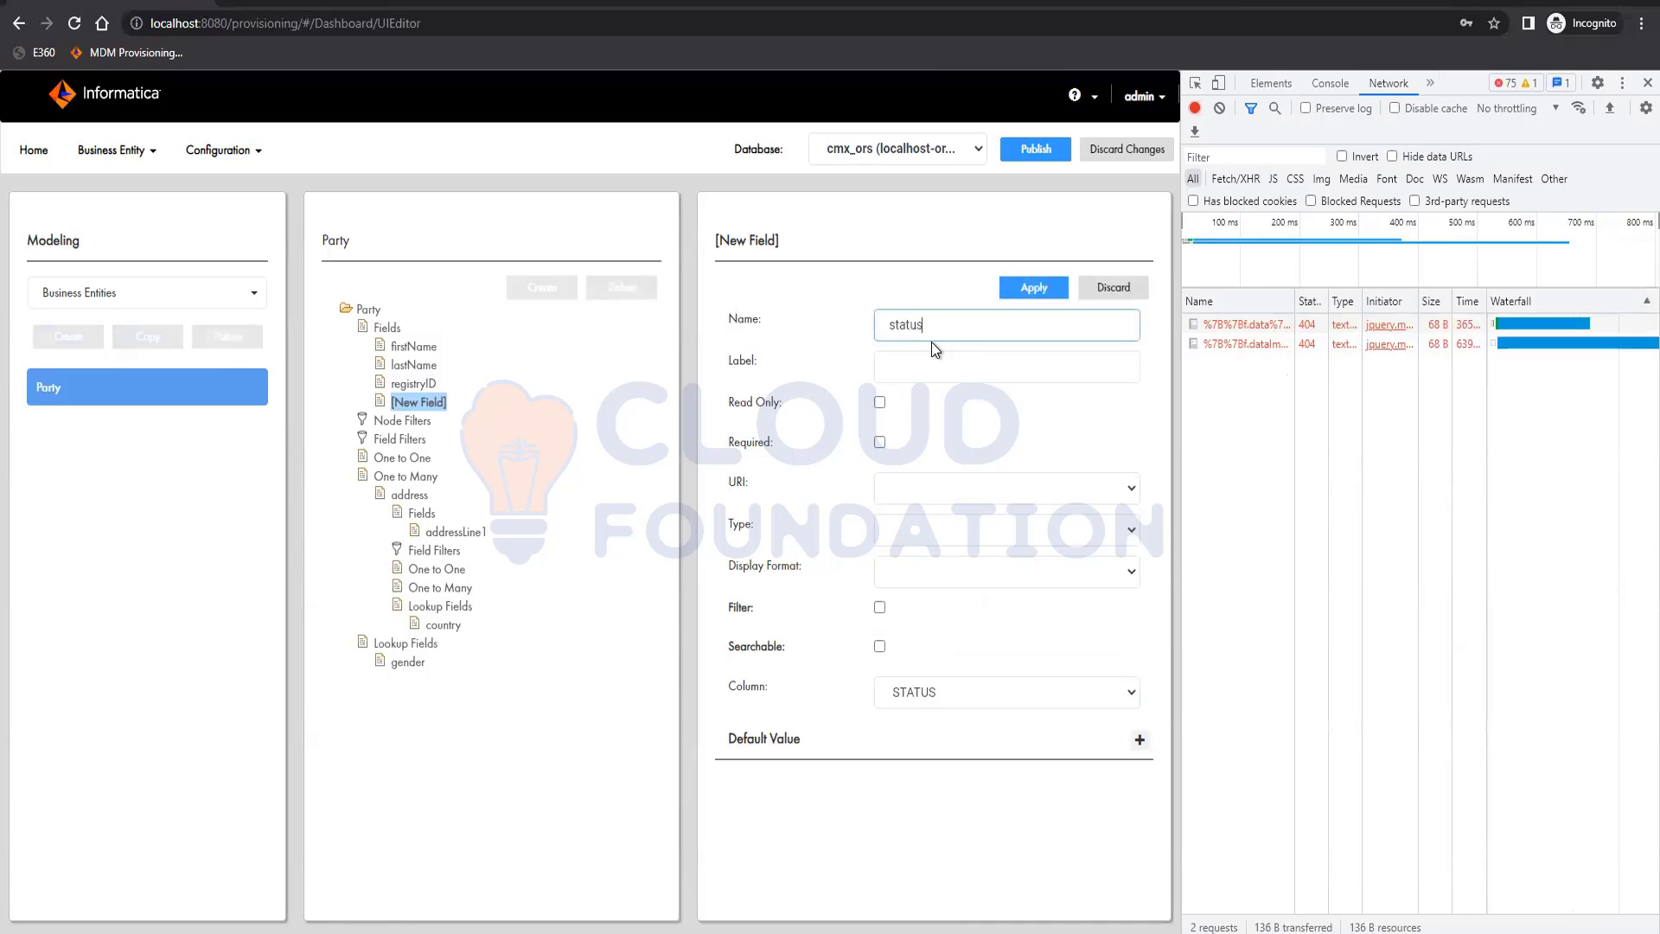
key(Tab)
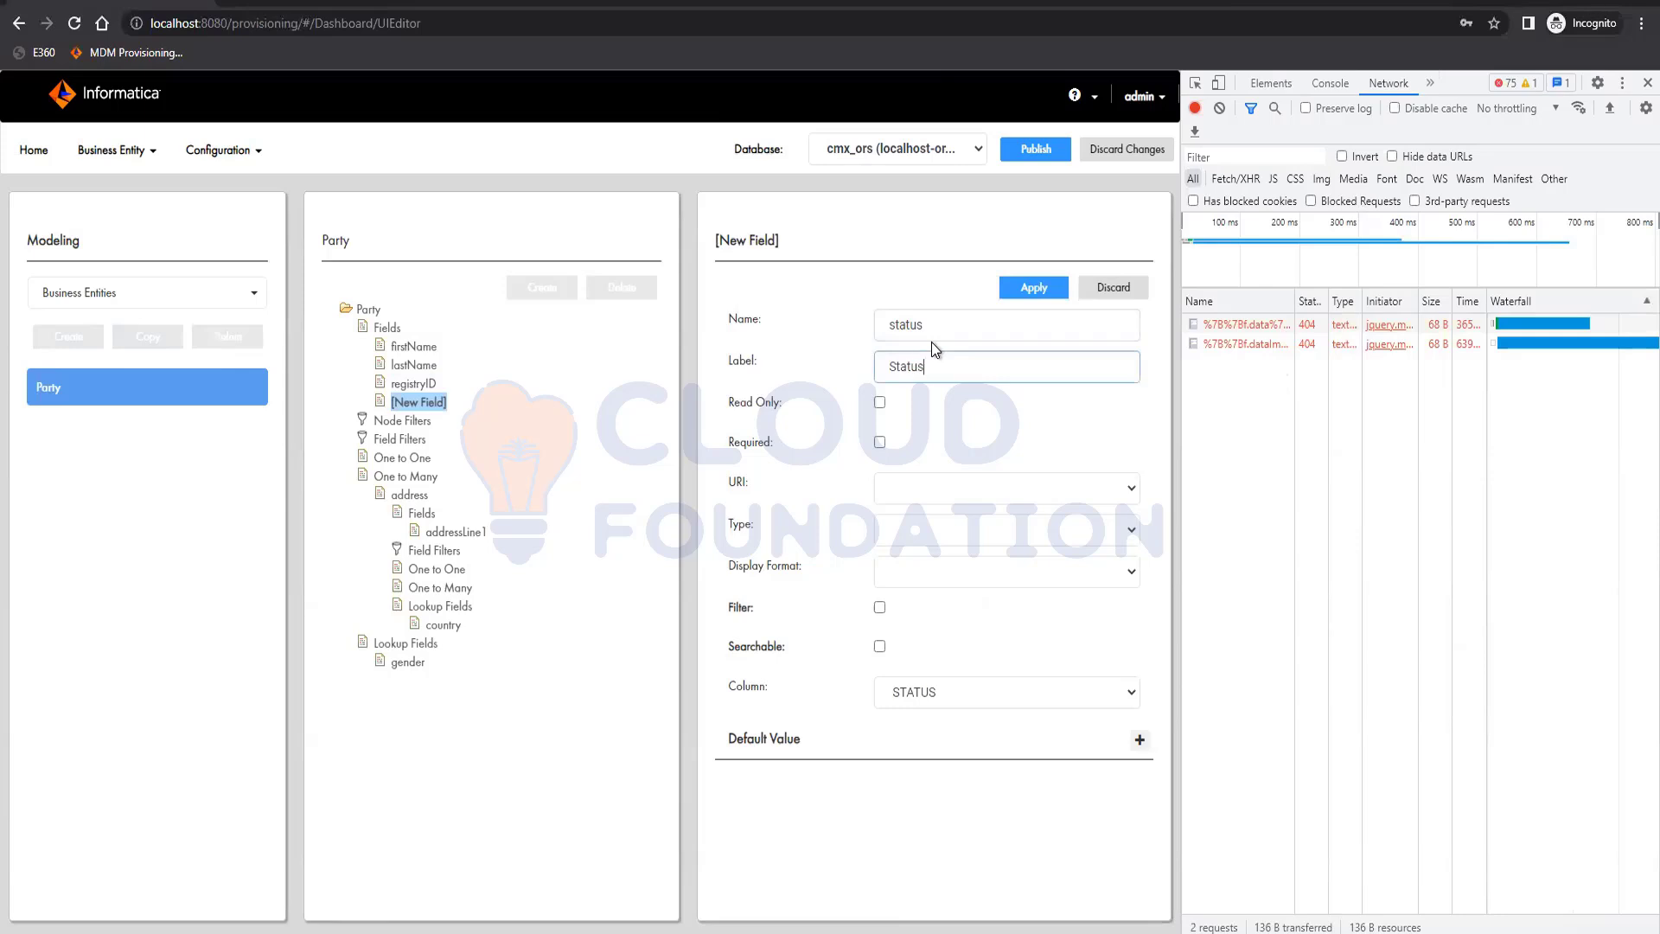
click(1034, 290)
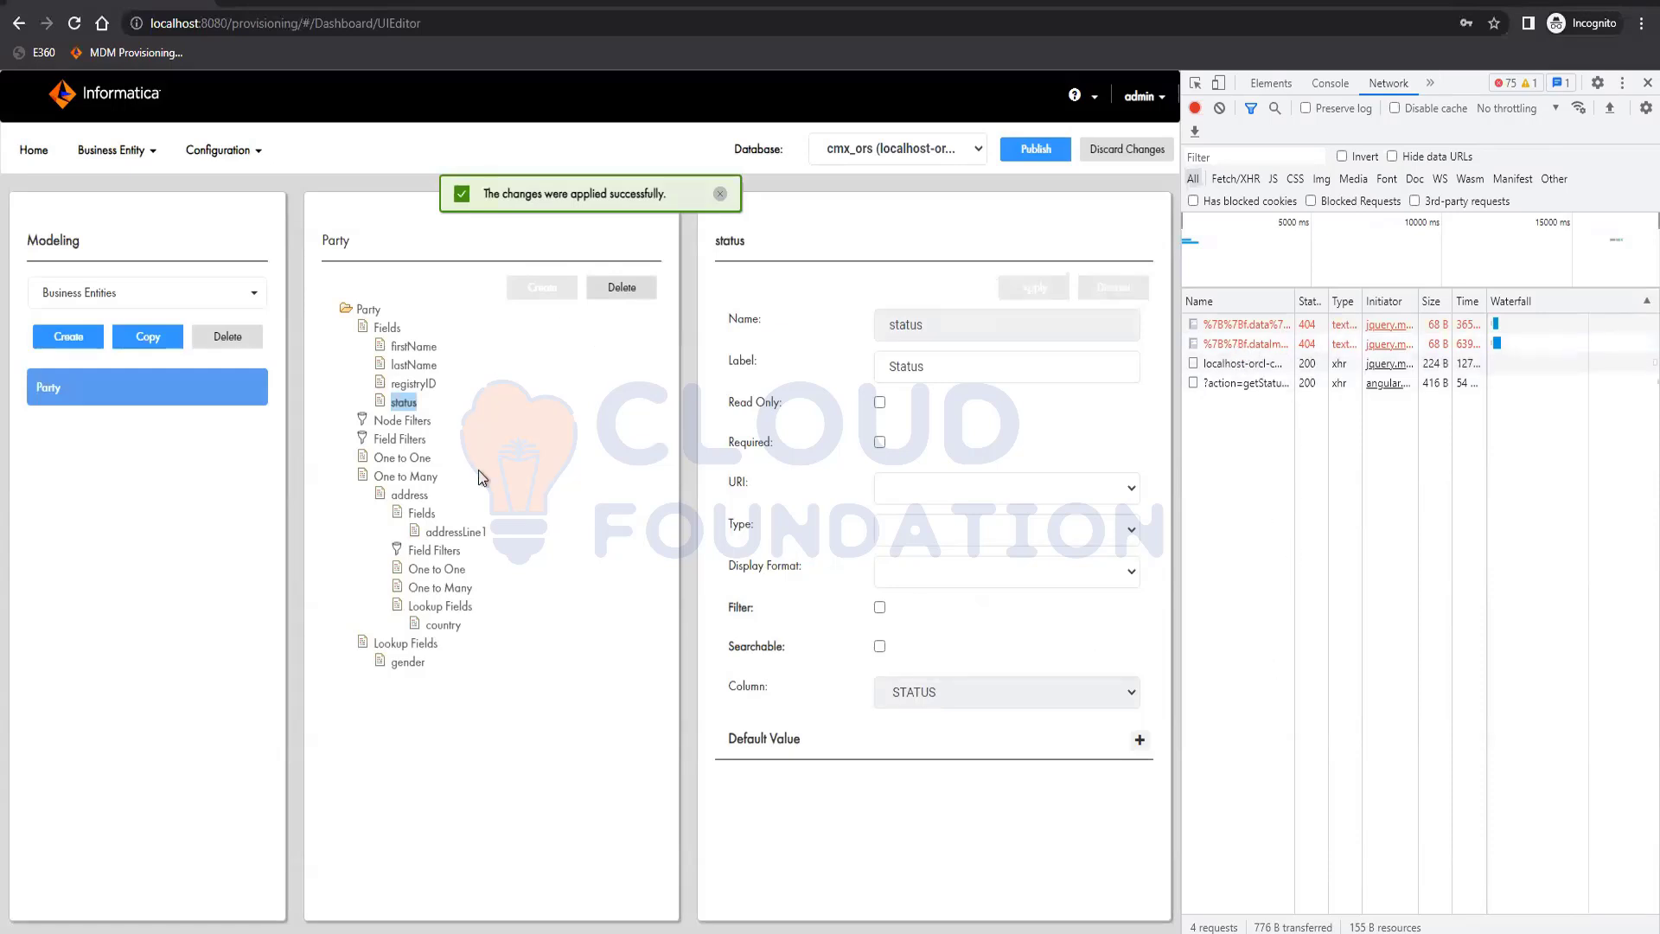
Create a field named addressLine2 under the address child, labelled Address Line 2 and mapped to ADDRESS_LINE_2, and apply it
click(421, 513)
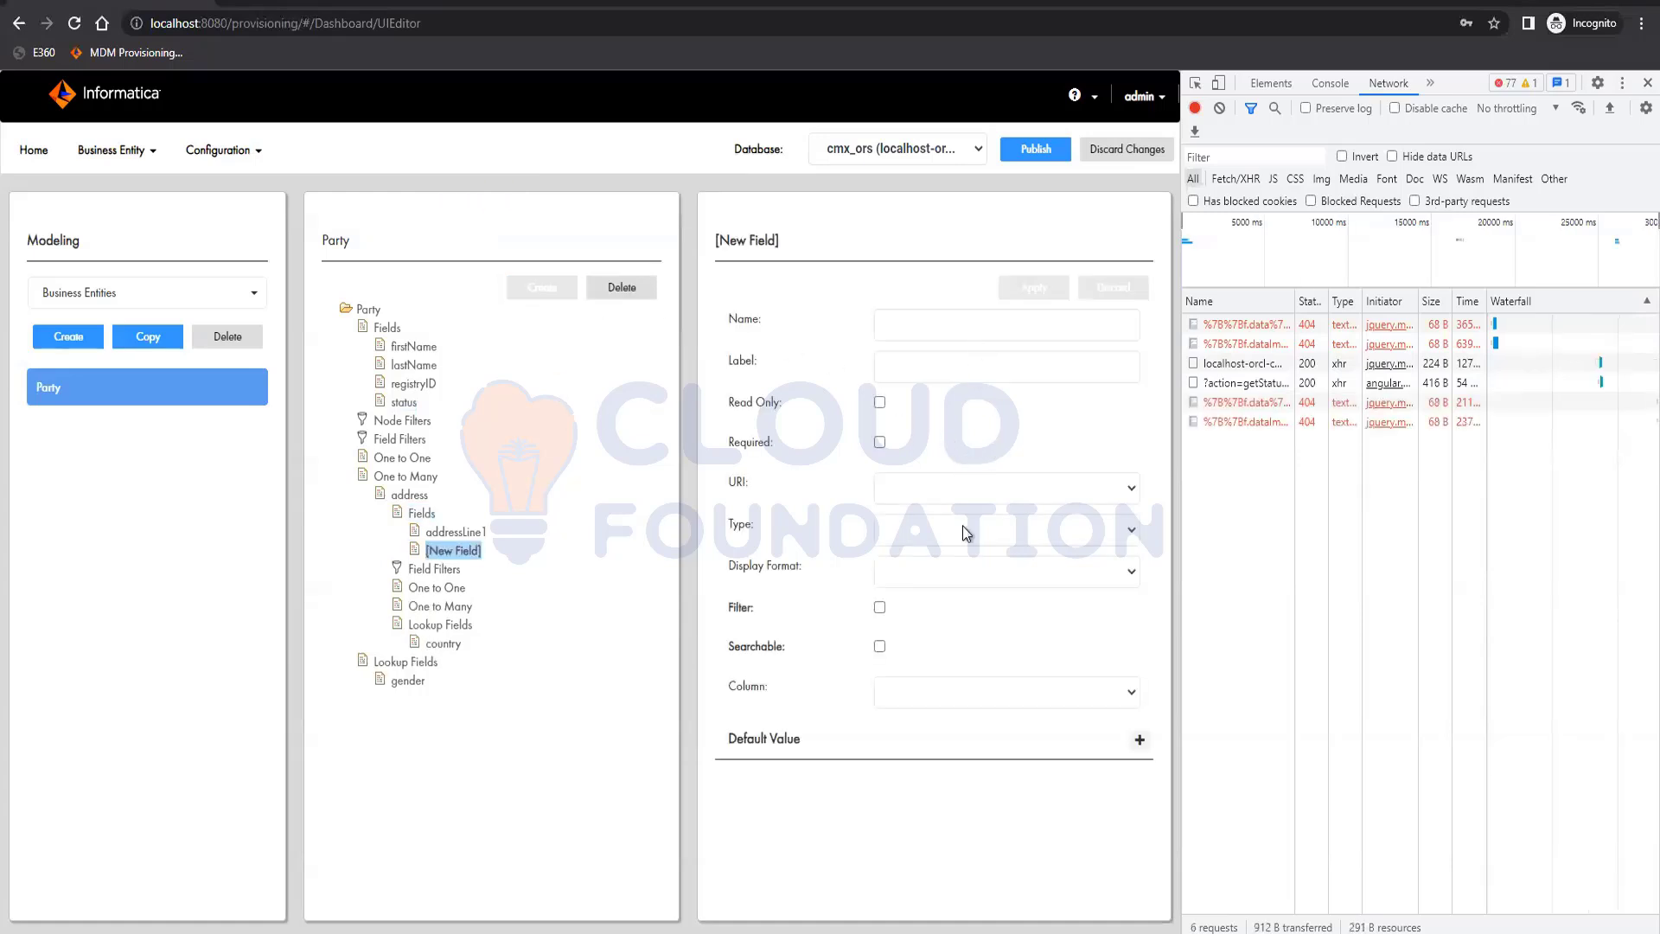
click(967, 694)
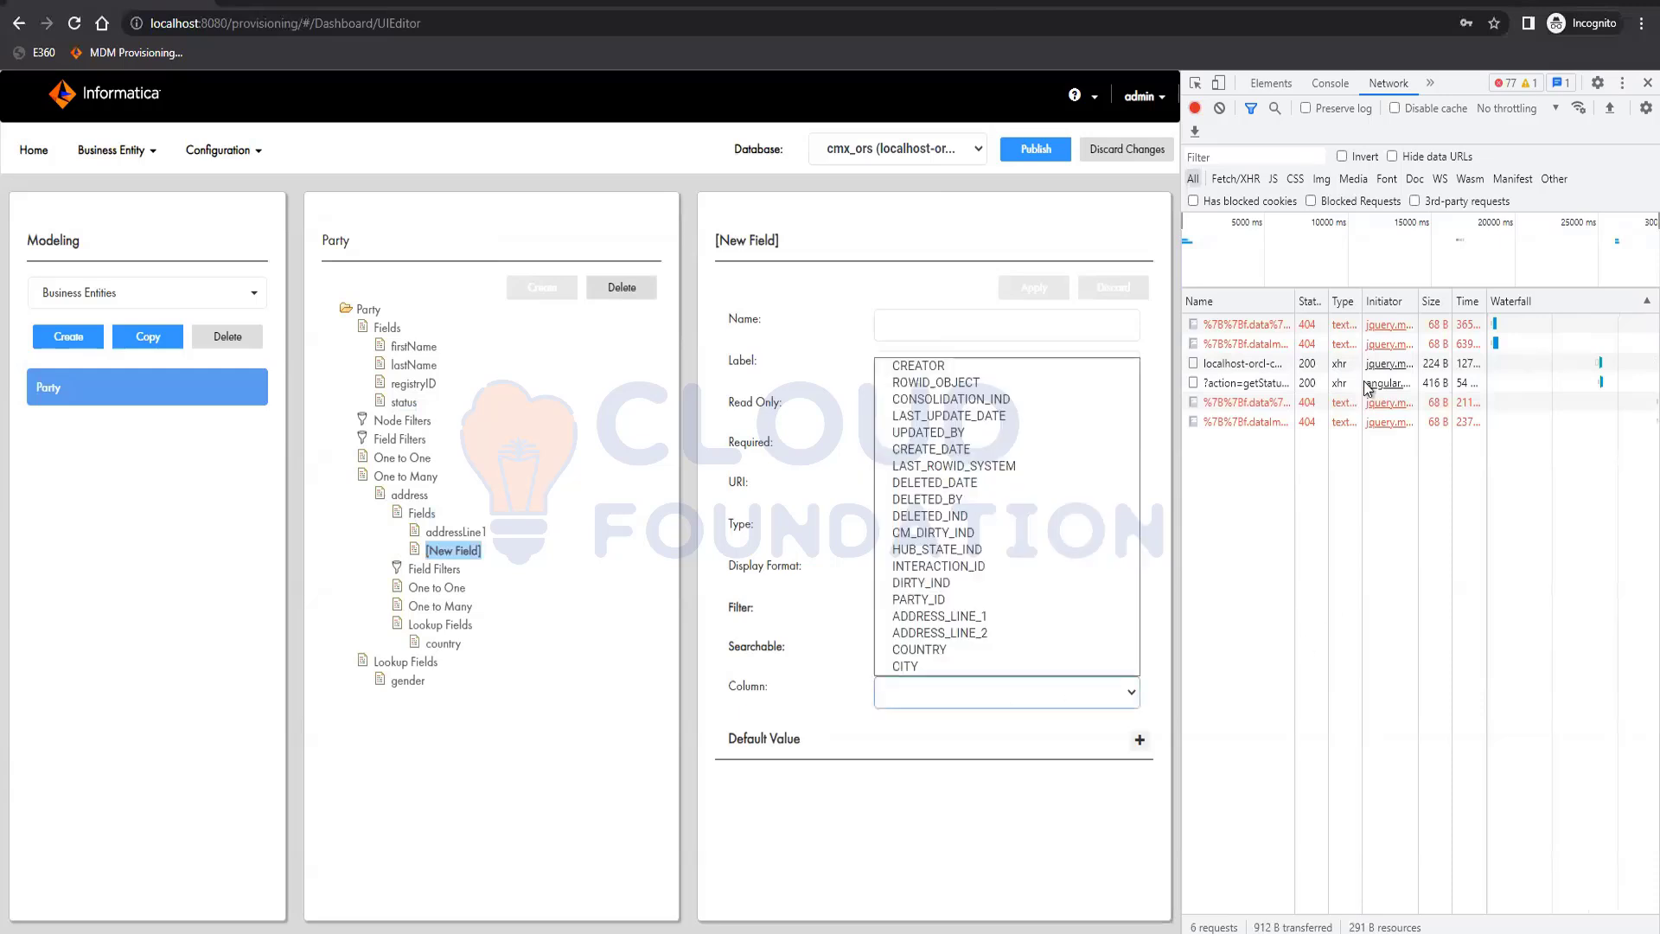
click(977, 632)
click(913, 329)
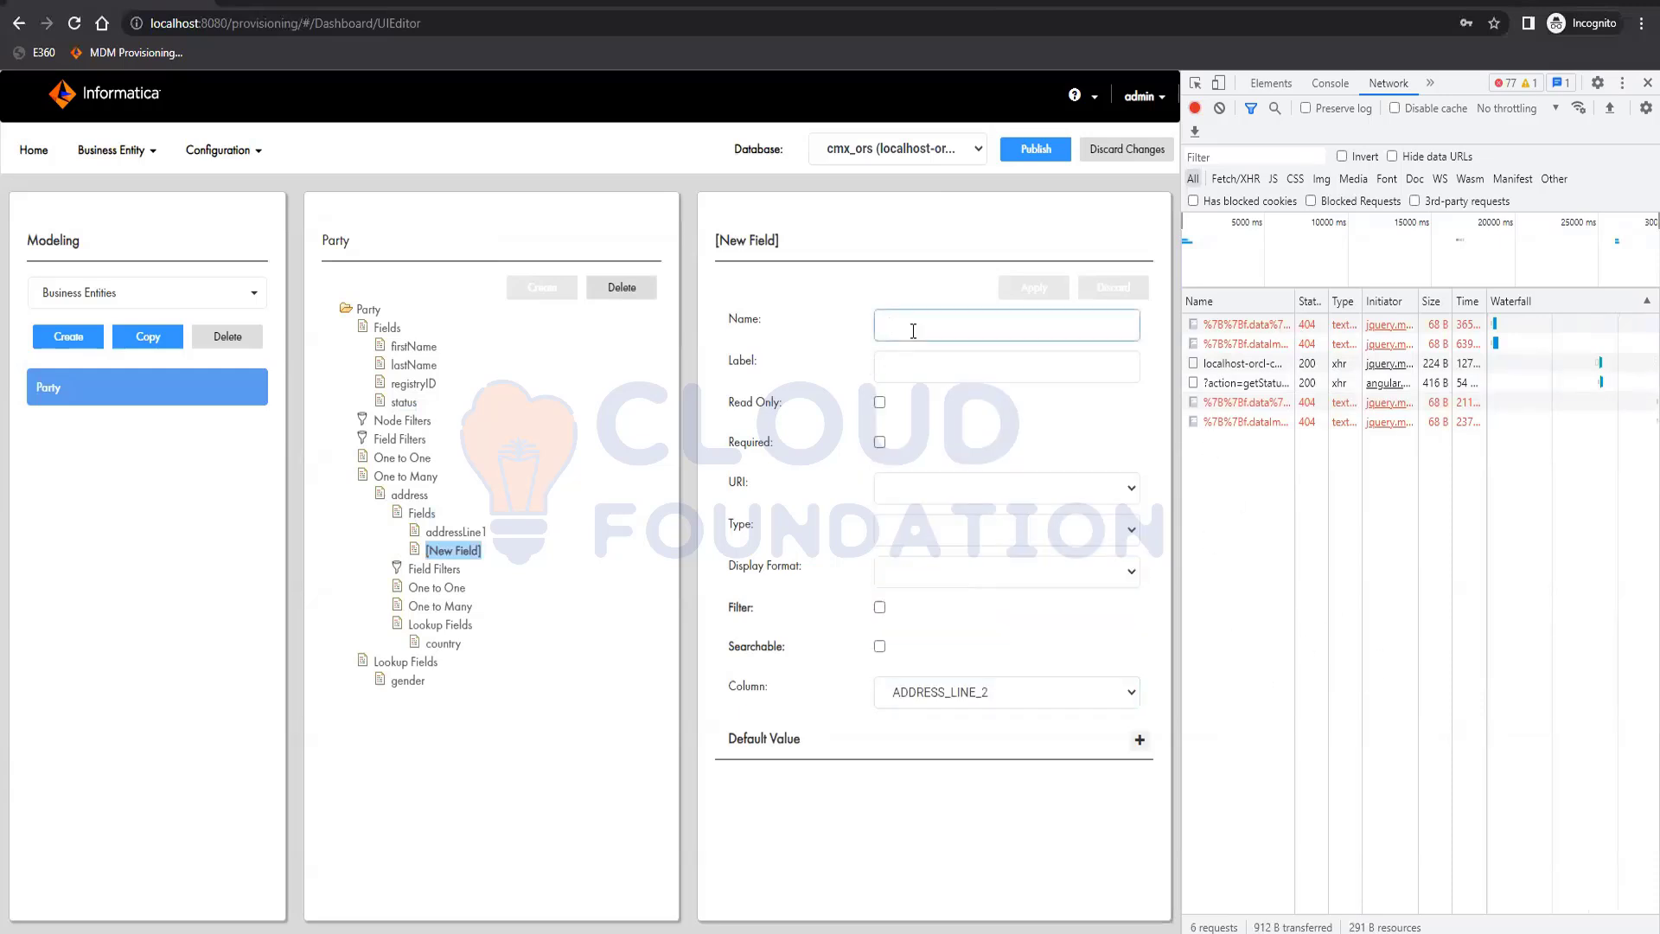
text(address)
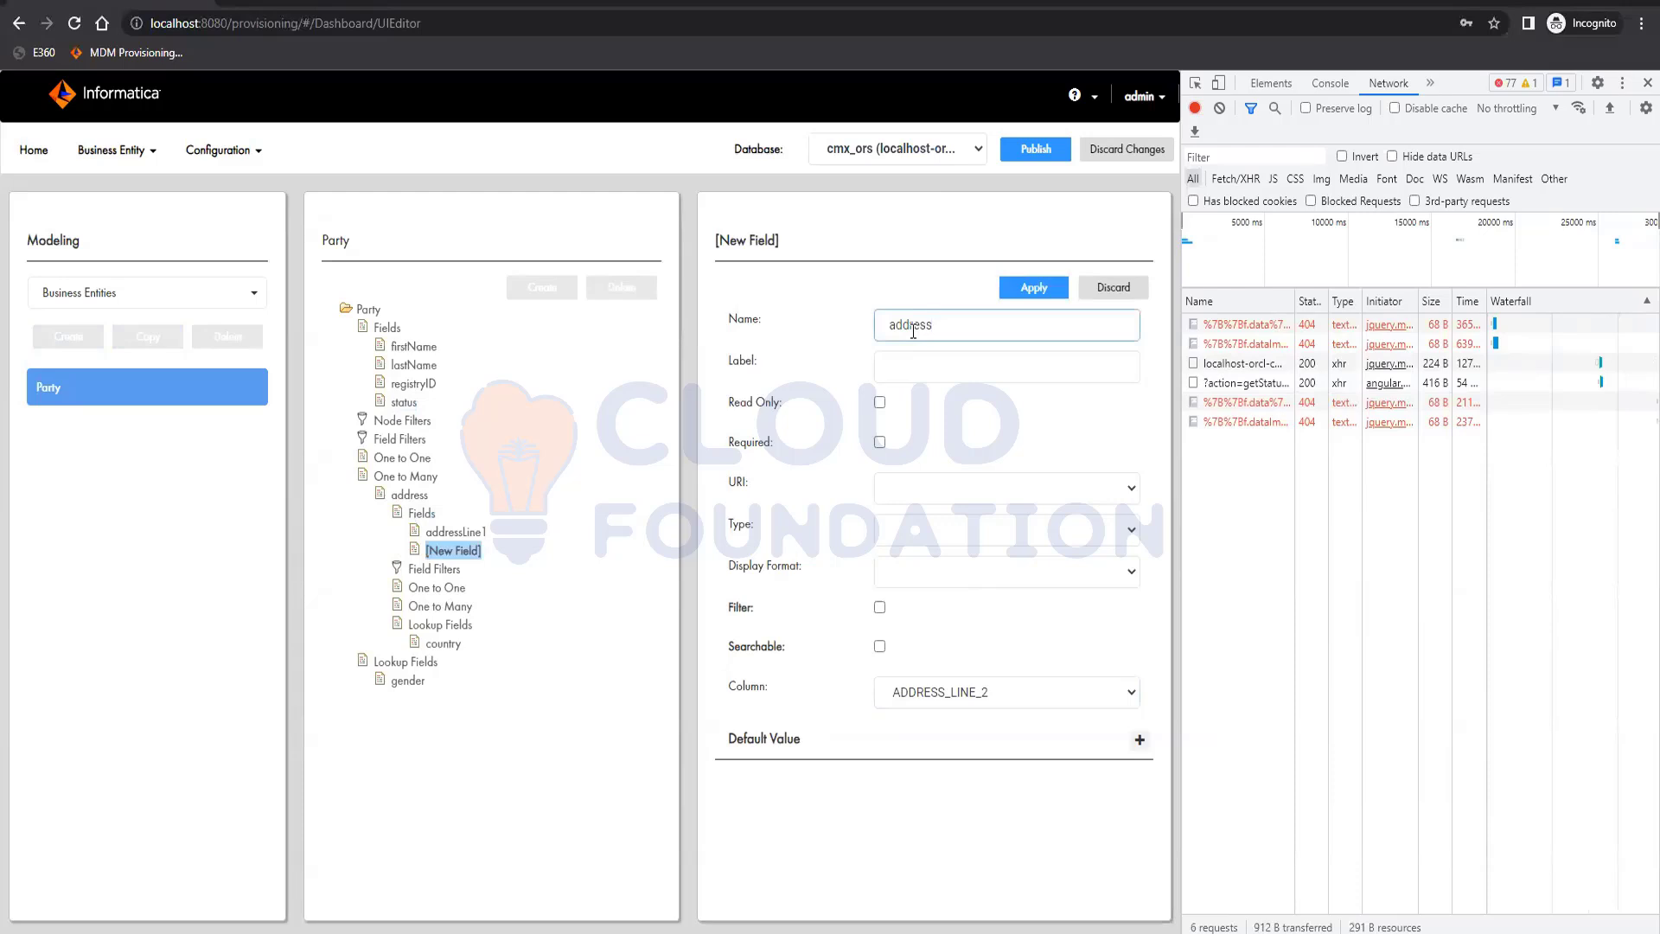
text(Line2)
key(Tab)
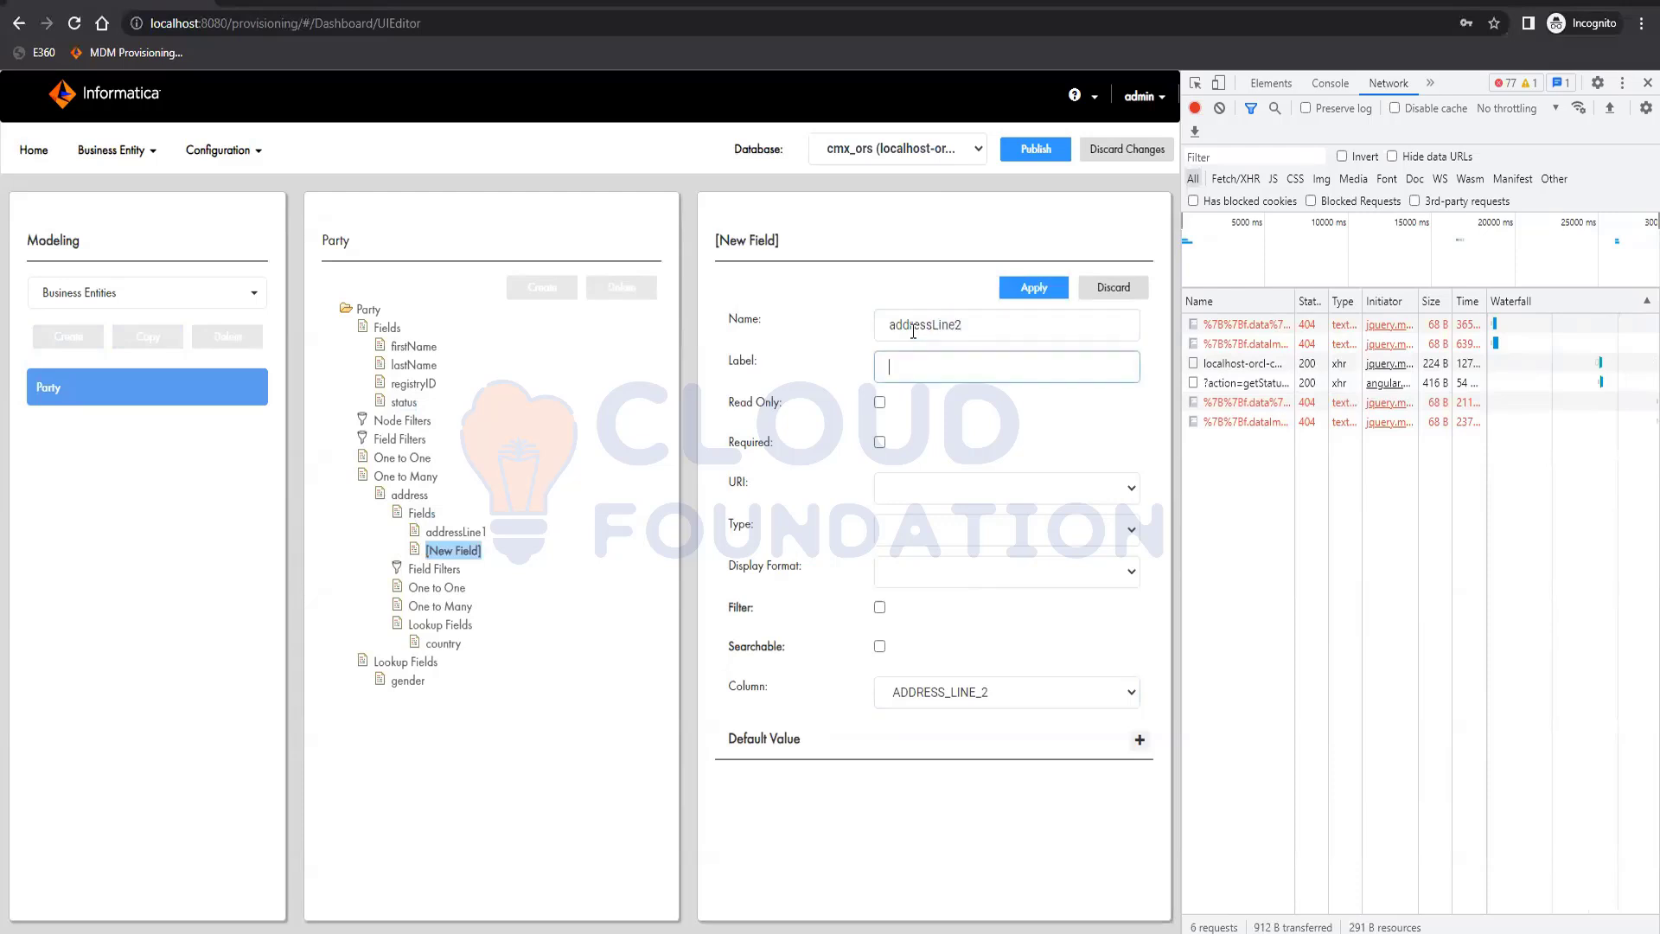
text(Address Line 2)
click(1045, 289)
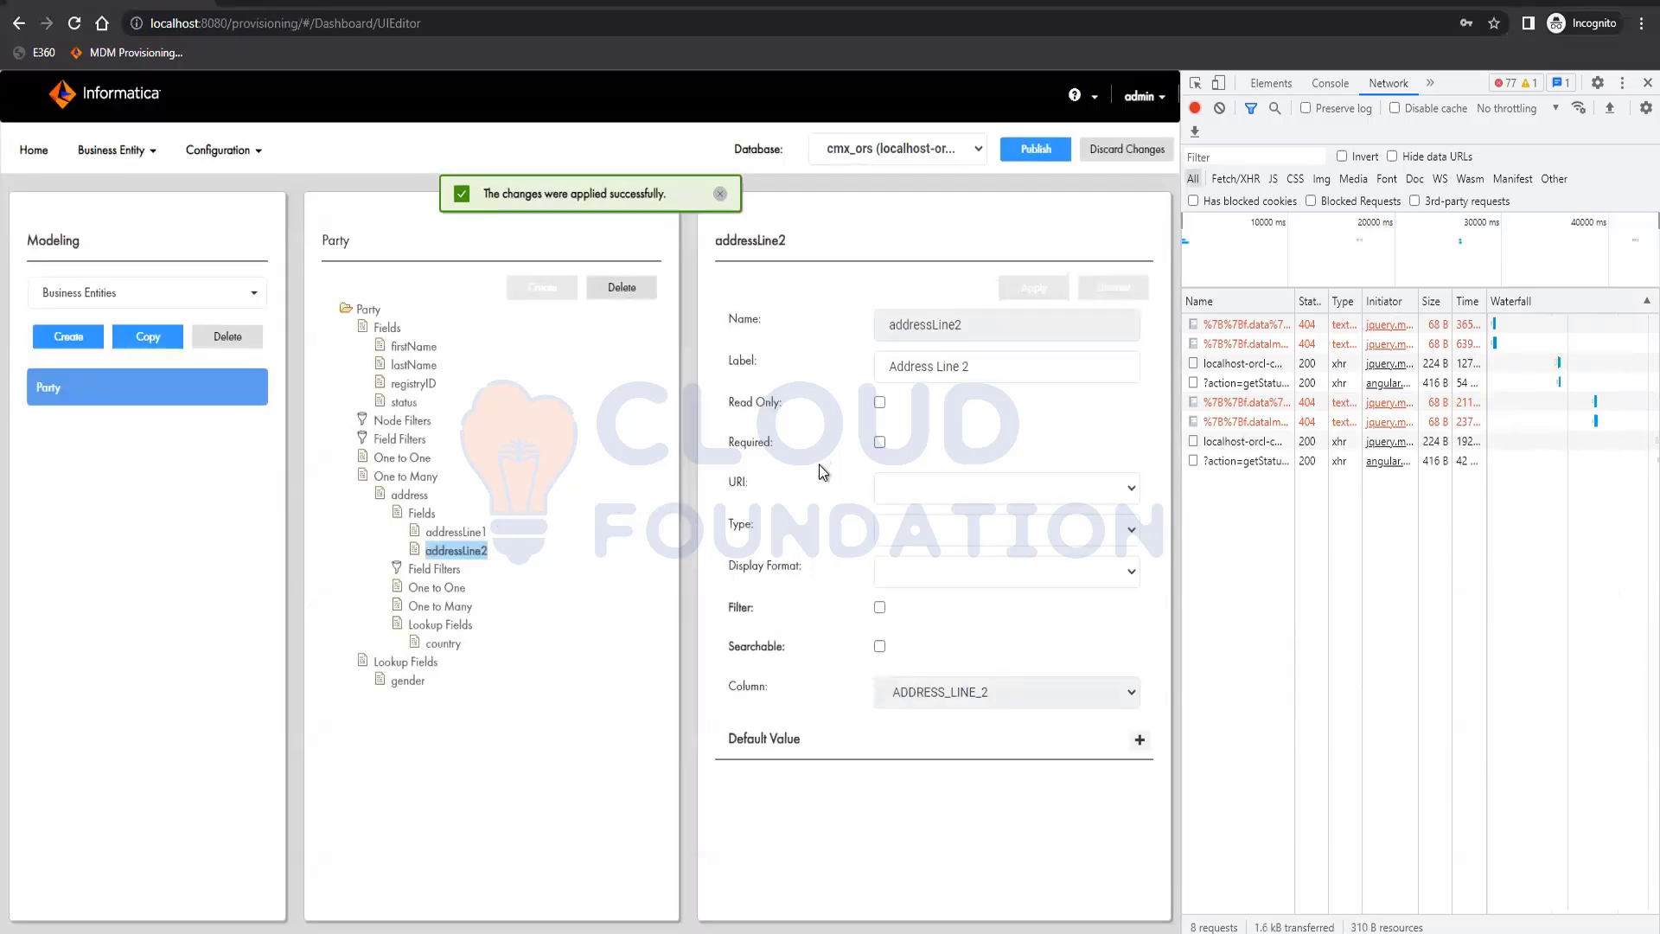
Create a field named city under the address child, labelled City and mapped to the CITY column, and apply it
click(421, 513)
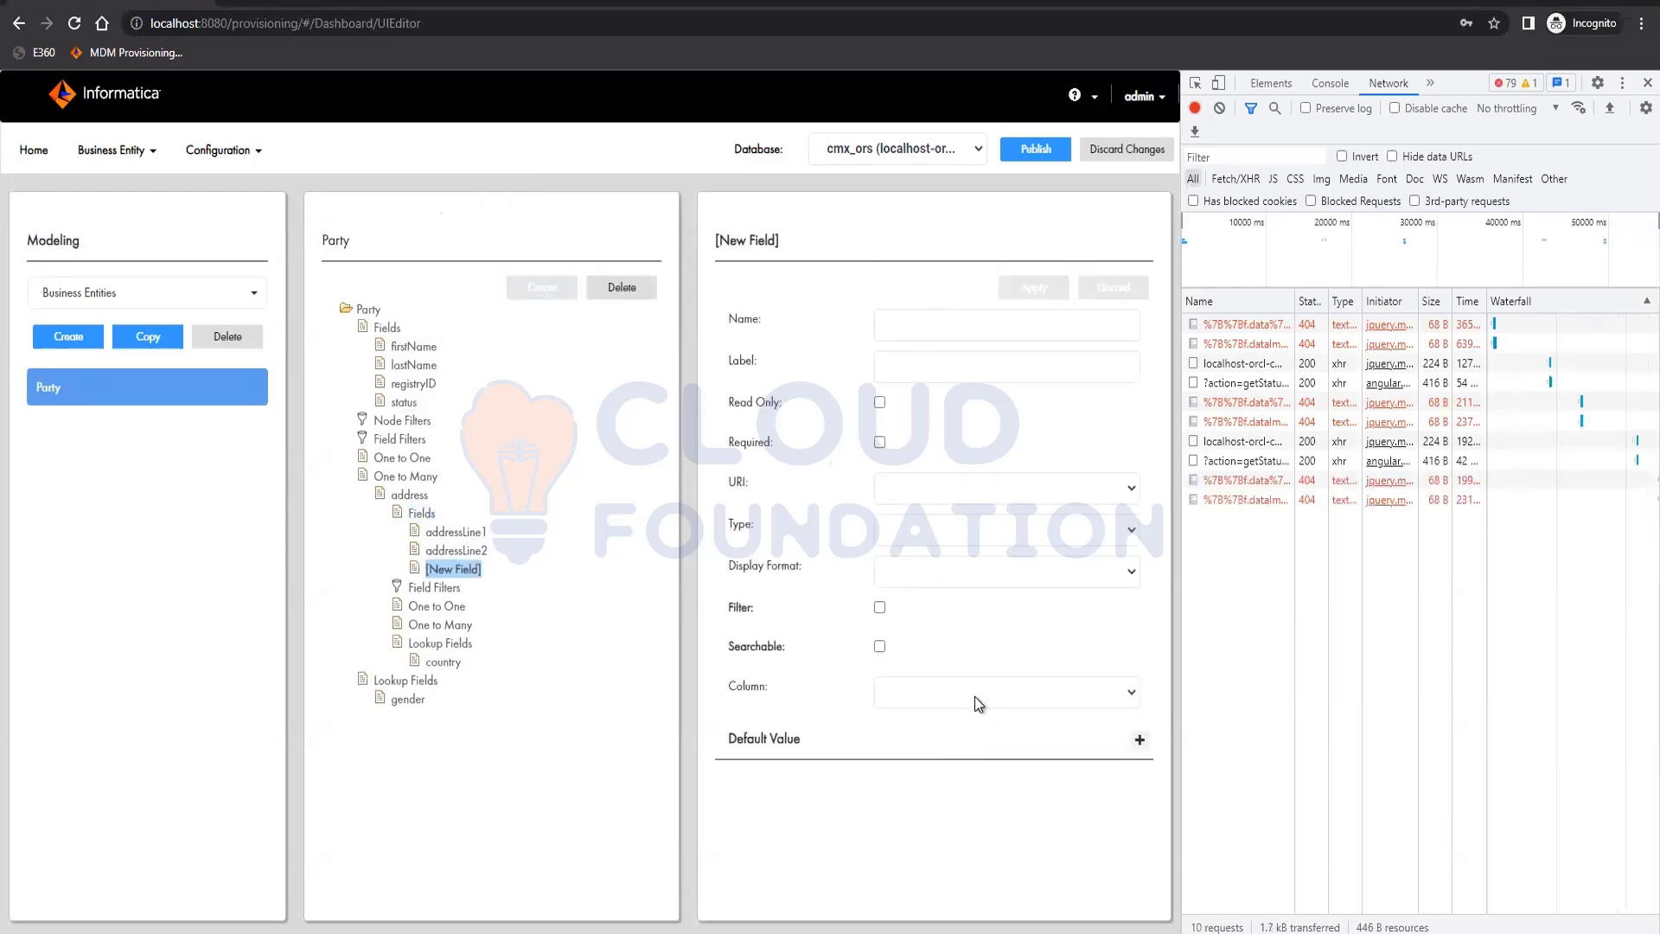
click(974, 697)
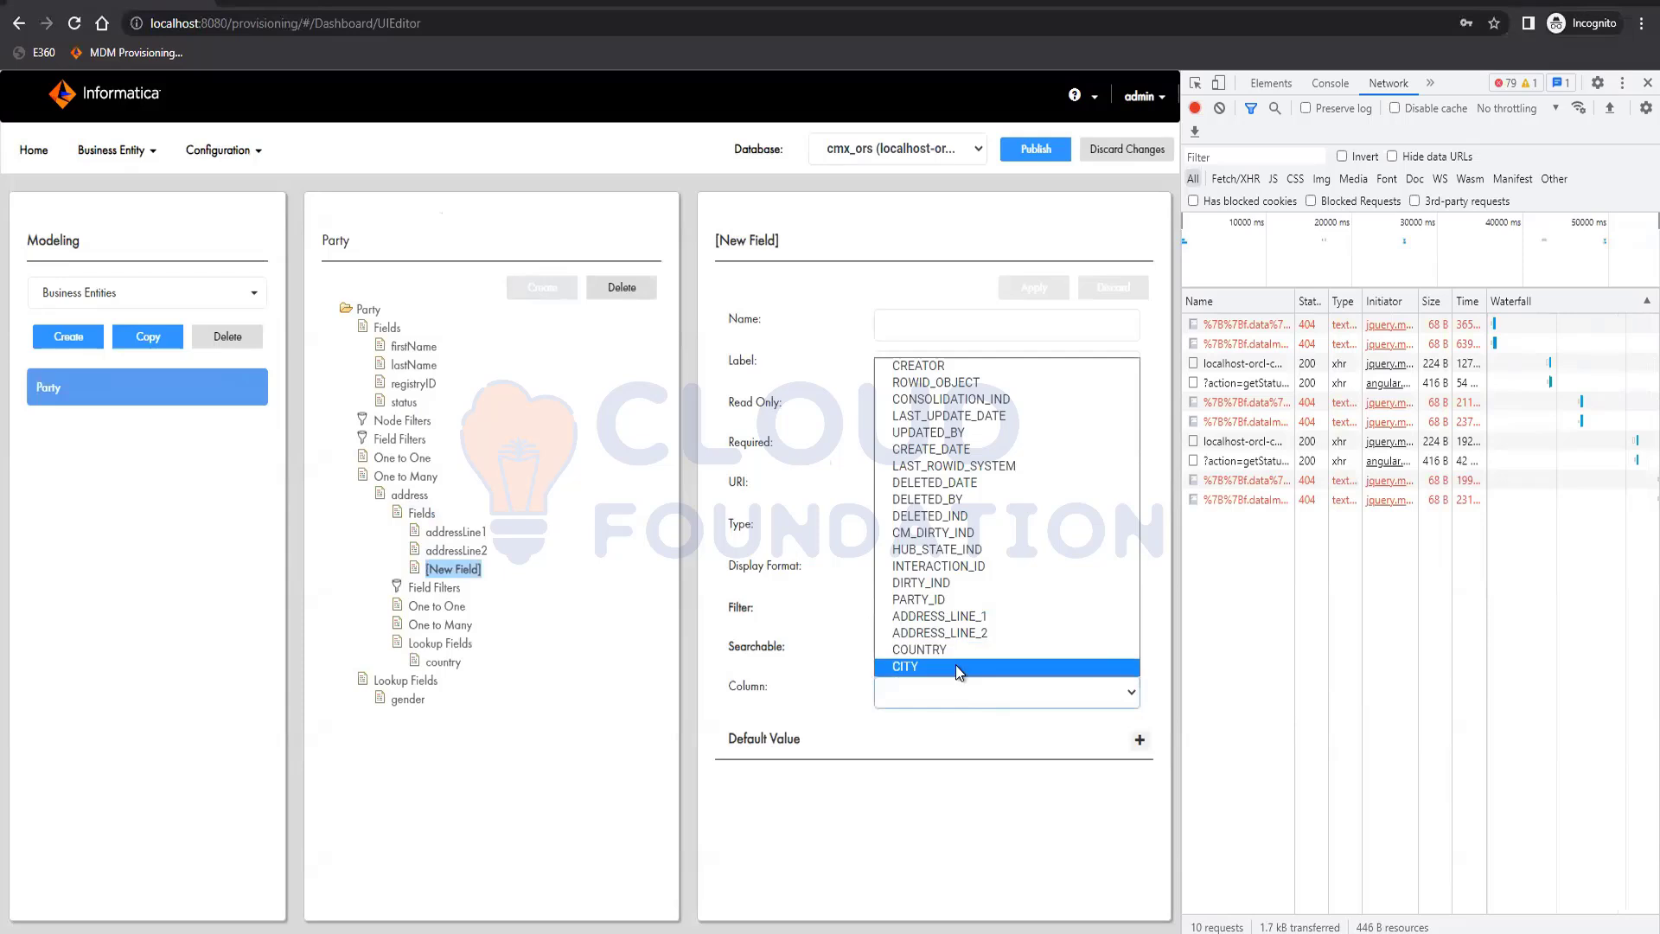
click(957, 666)
click(934, 335)
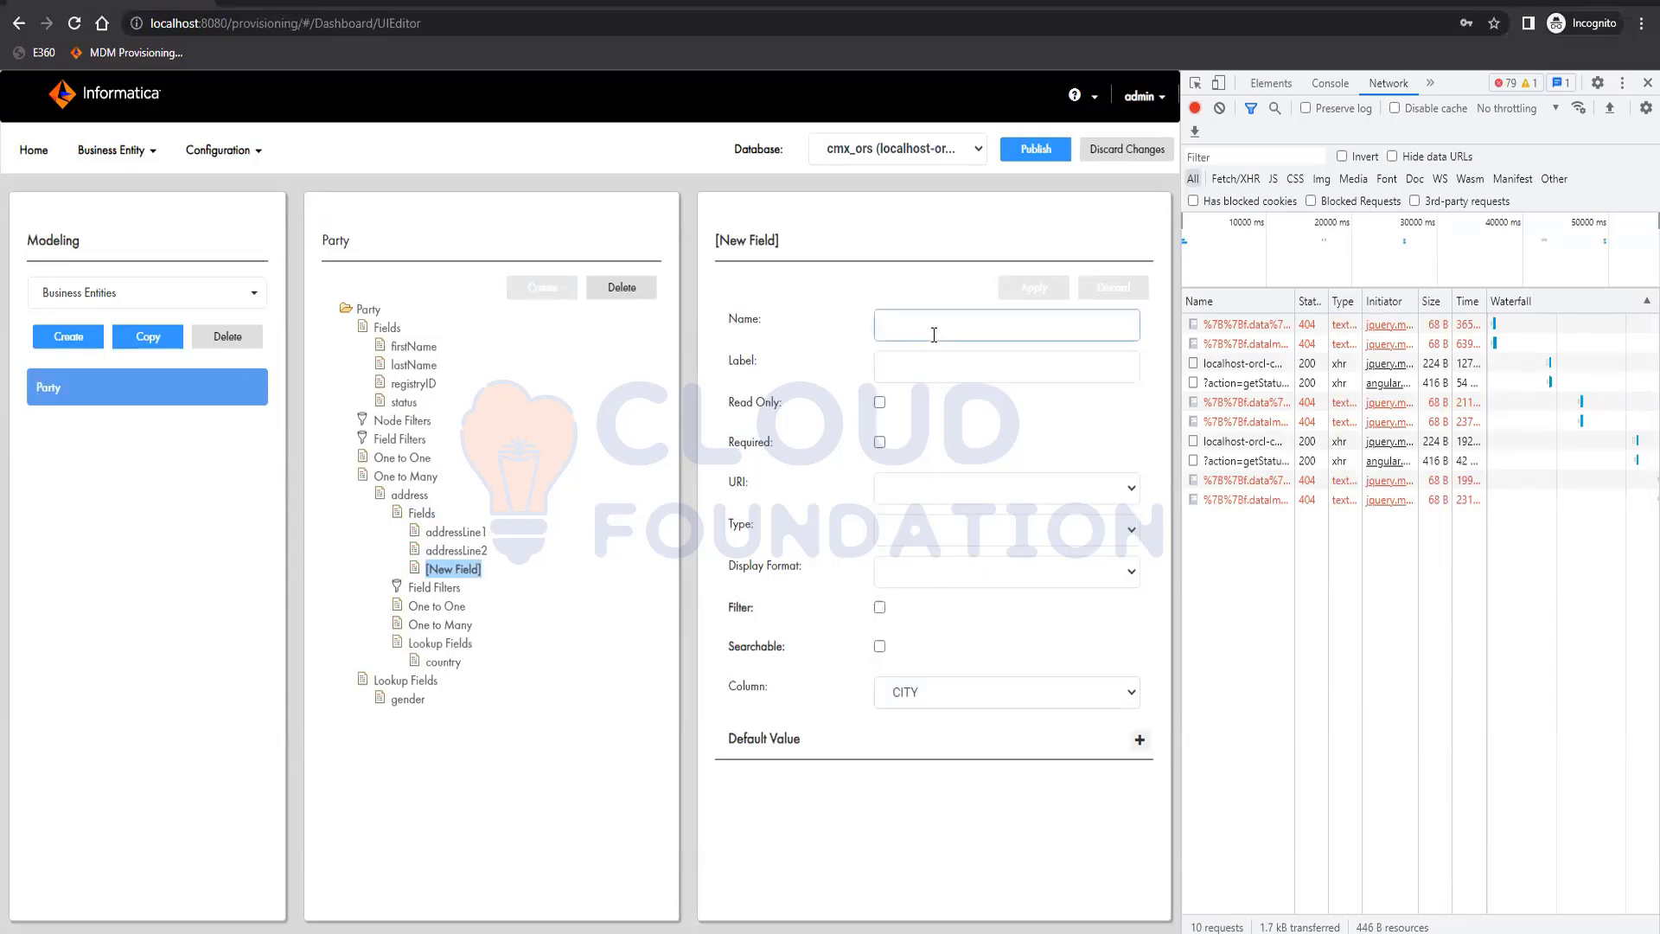
text(city)
key(Tab)
text(City)
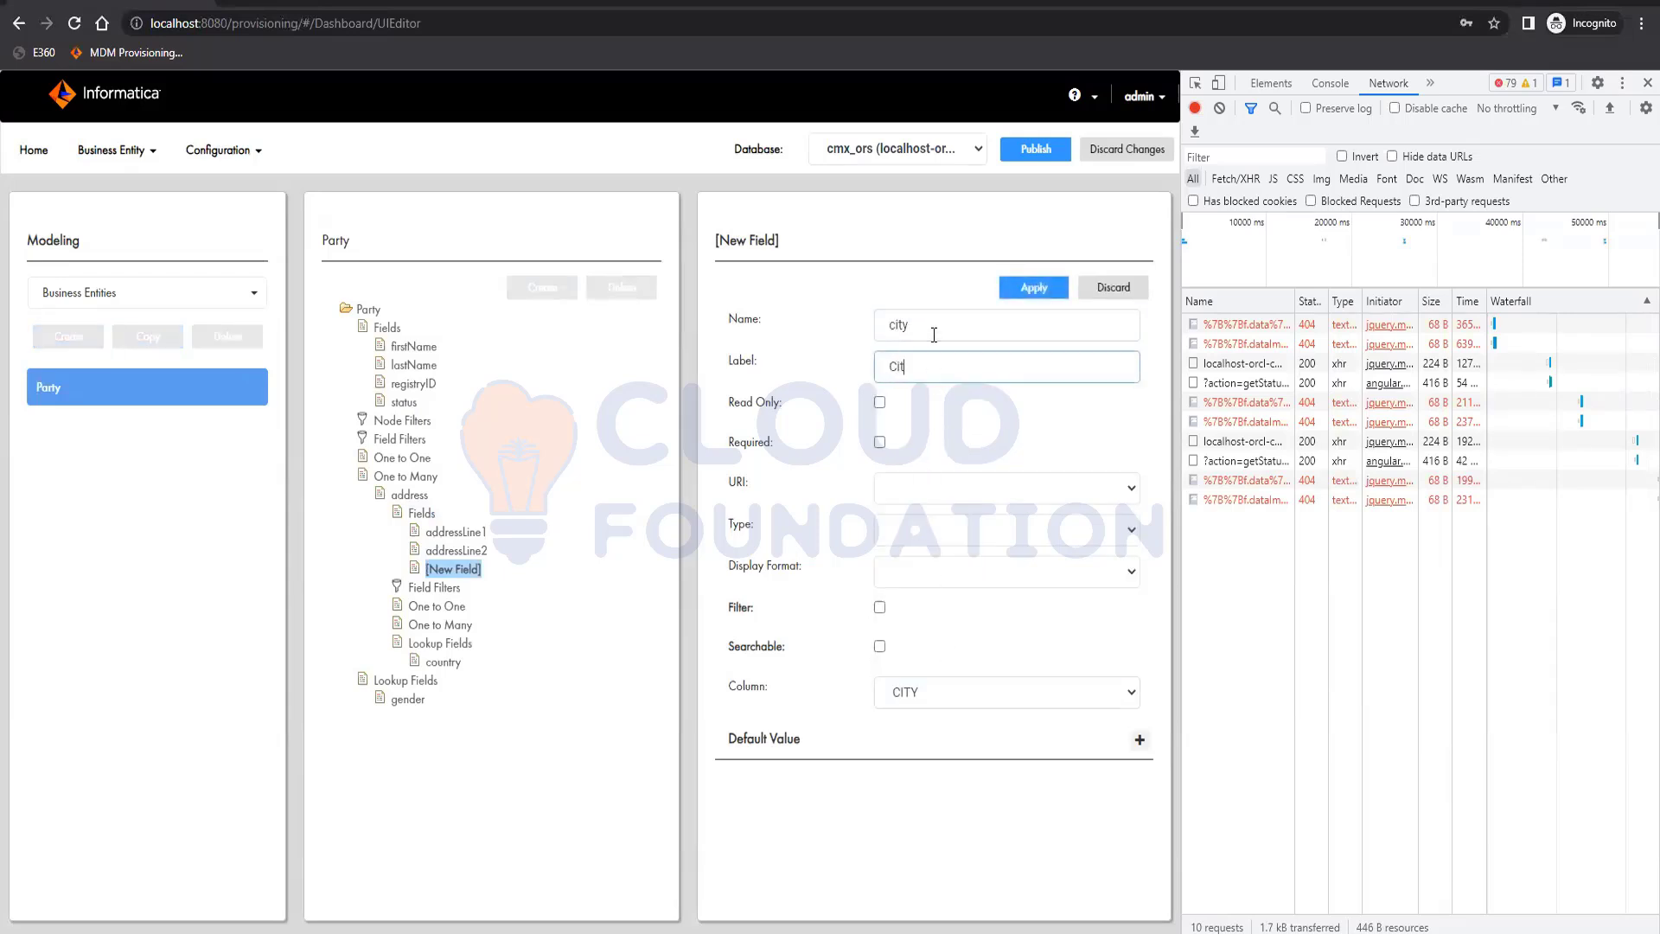
click(1041, 283)
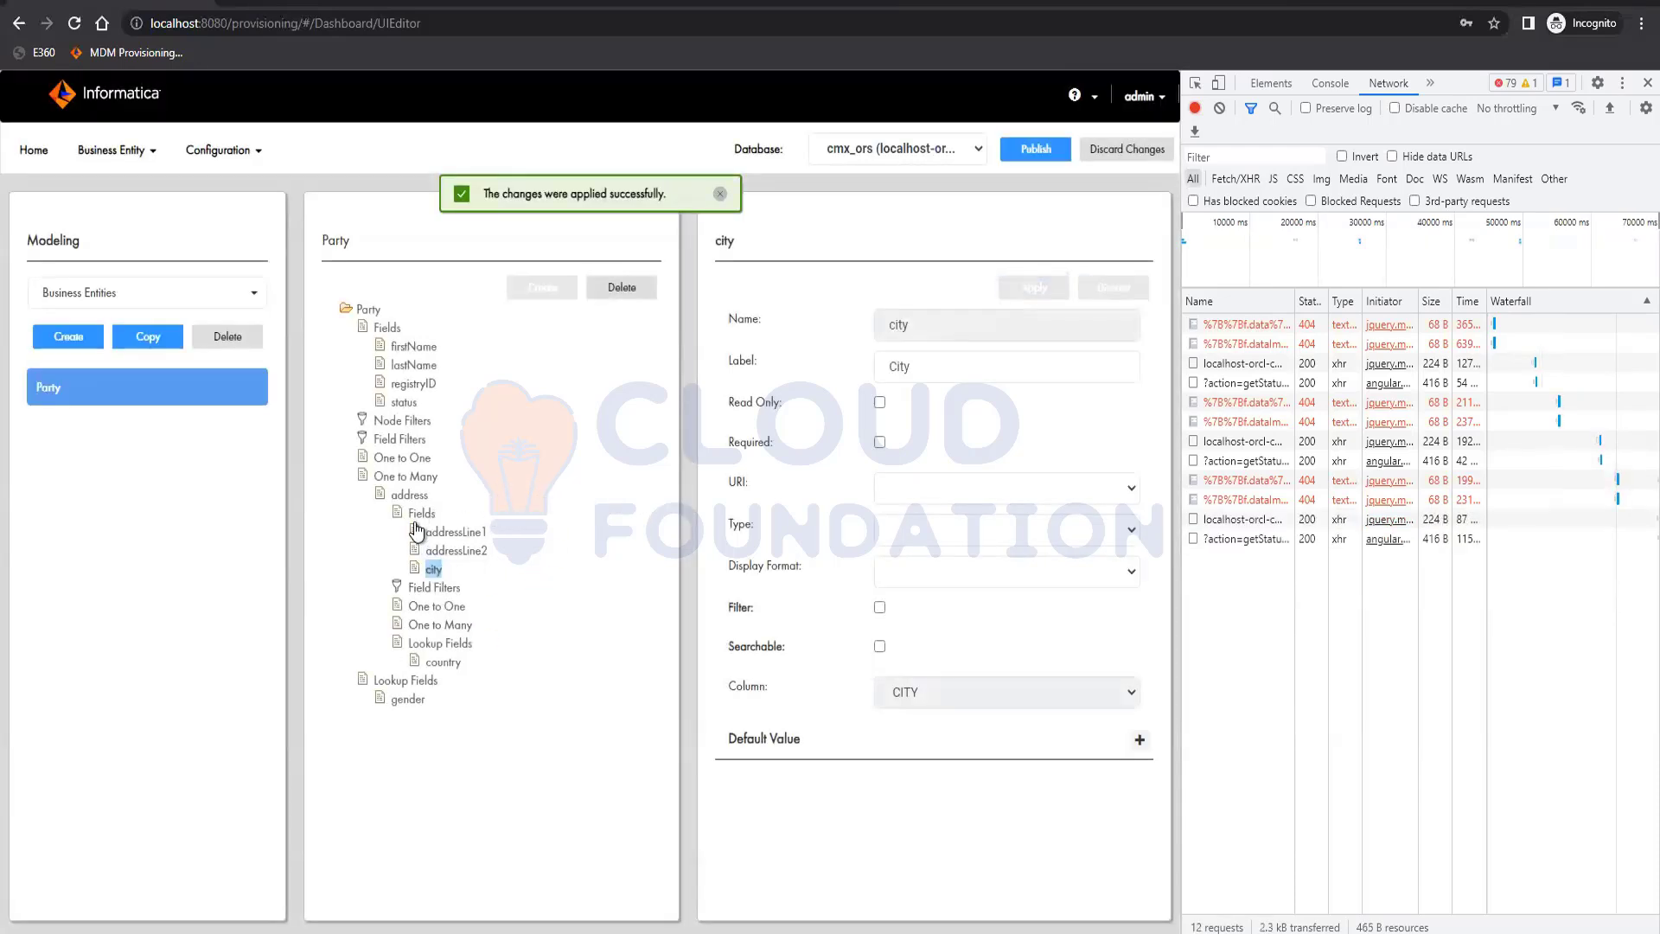
Create a field named partyID under the address child, labelled party ID and mapped to the PARTY_ID column, and apply it
click(417, 514)
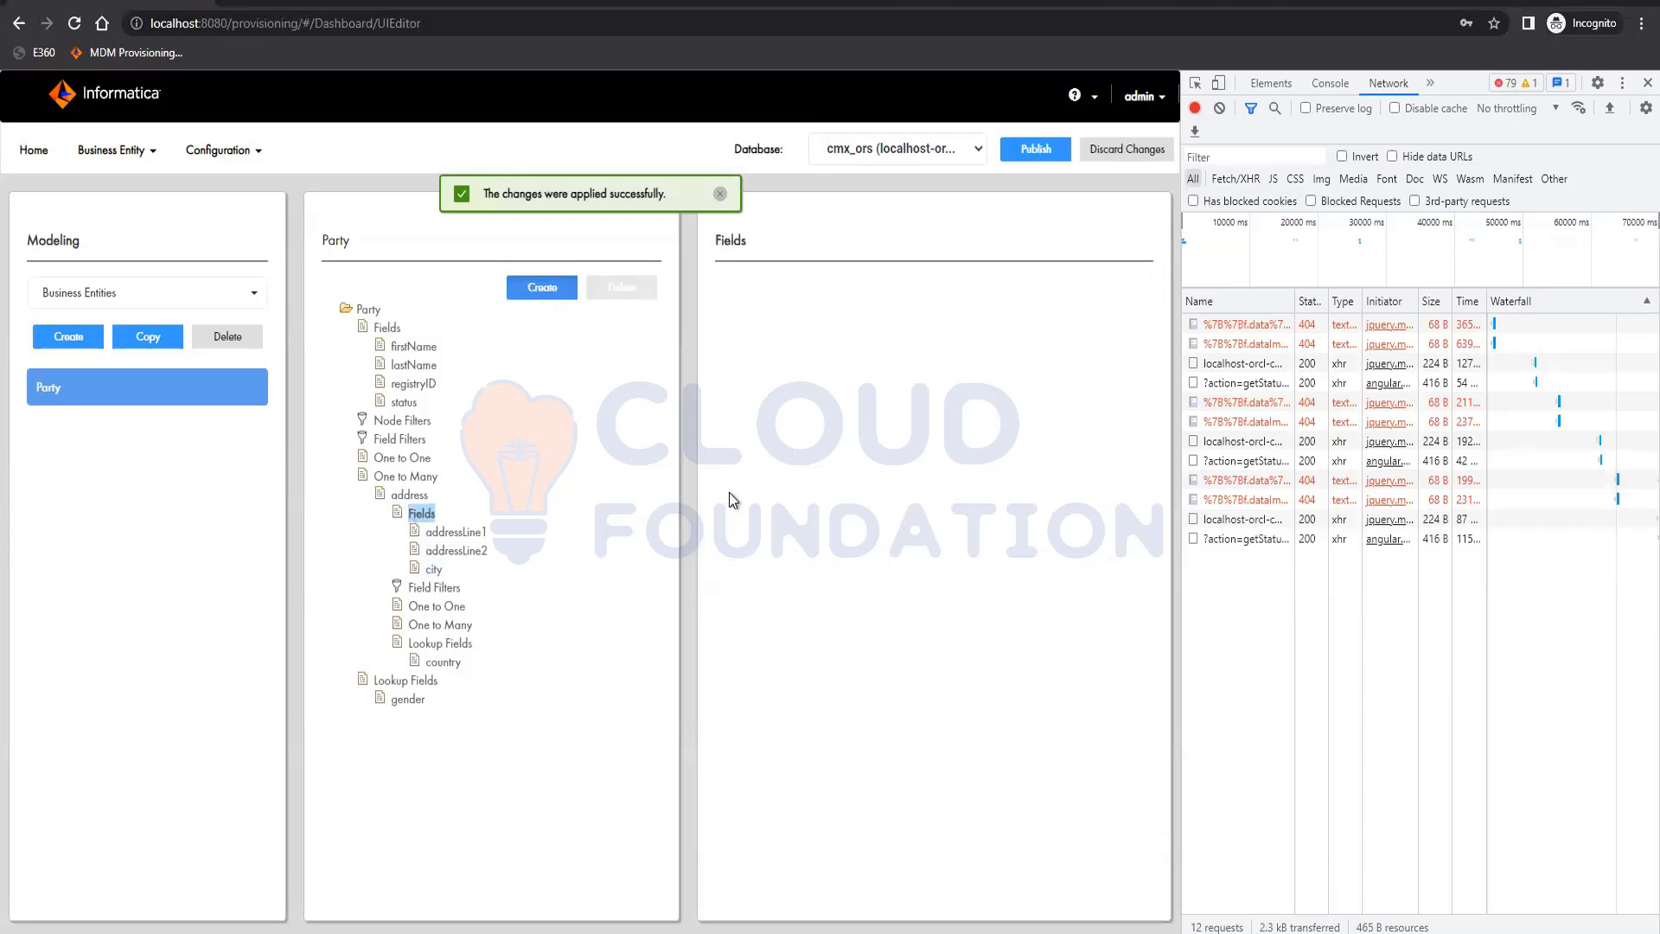
click(563, 289)
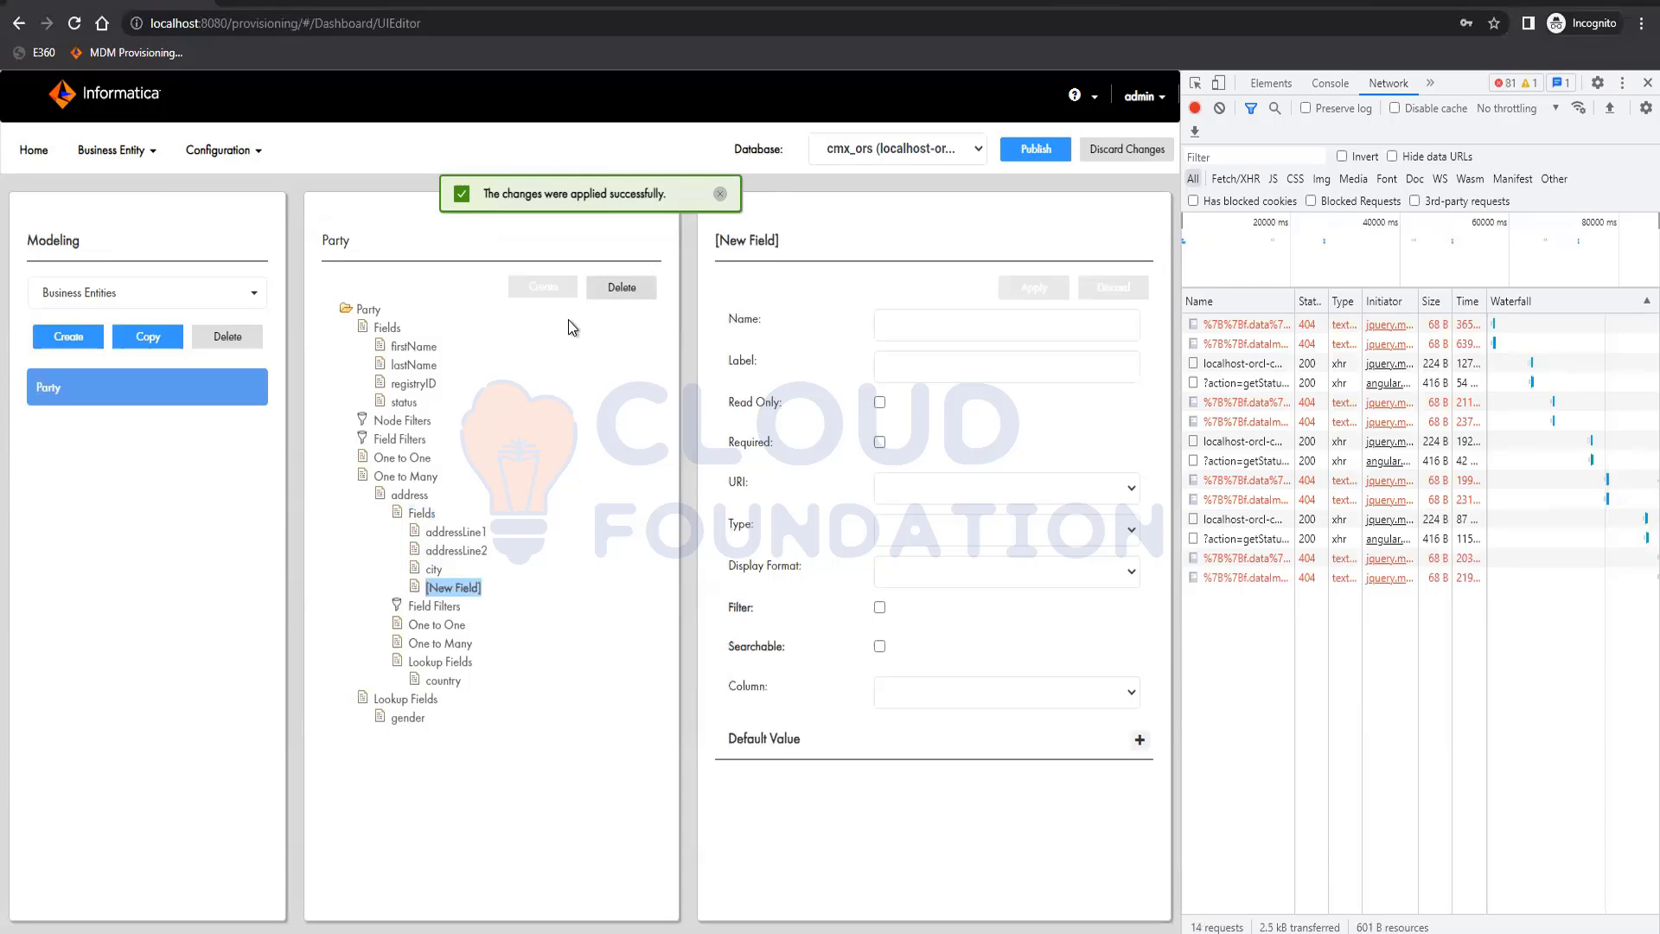
click(925, 692)
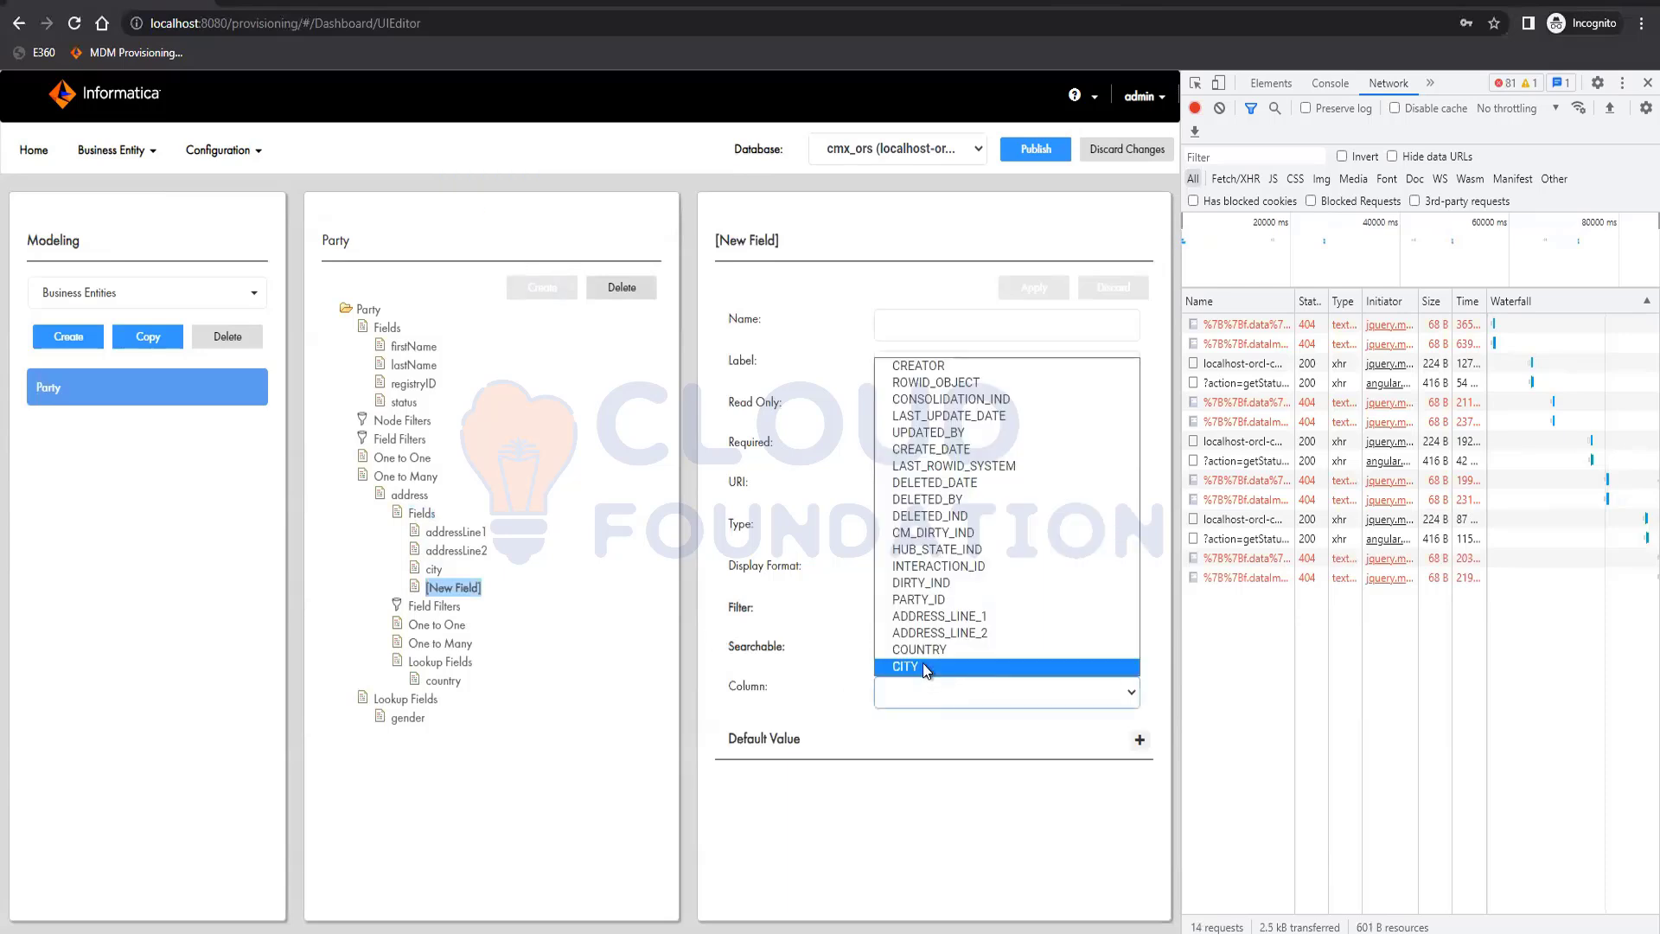
click(942, 594)
click(921, 333)
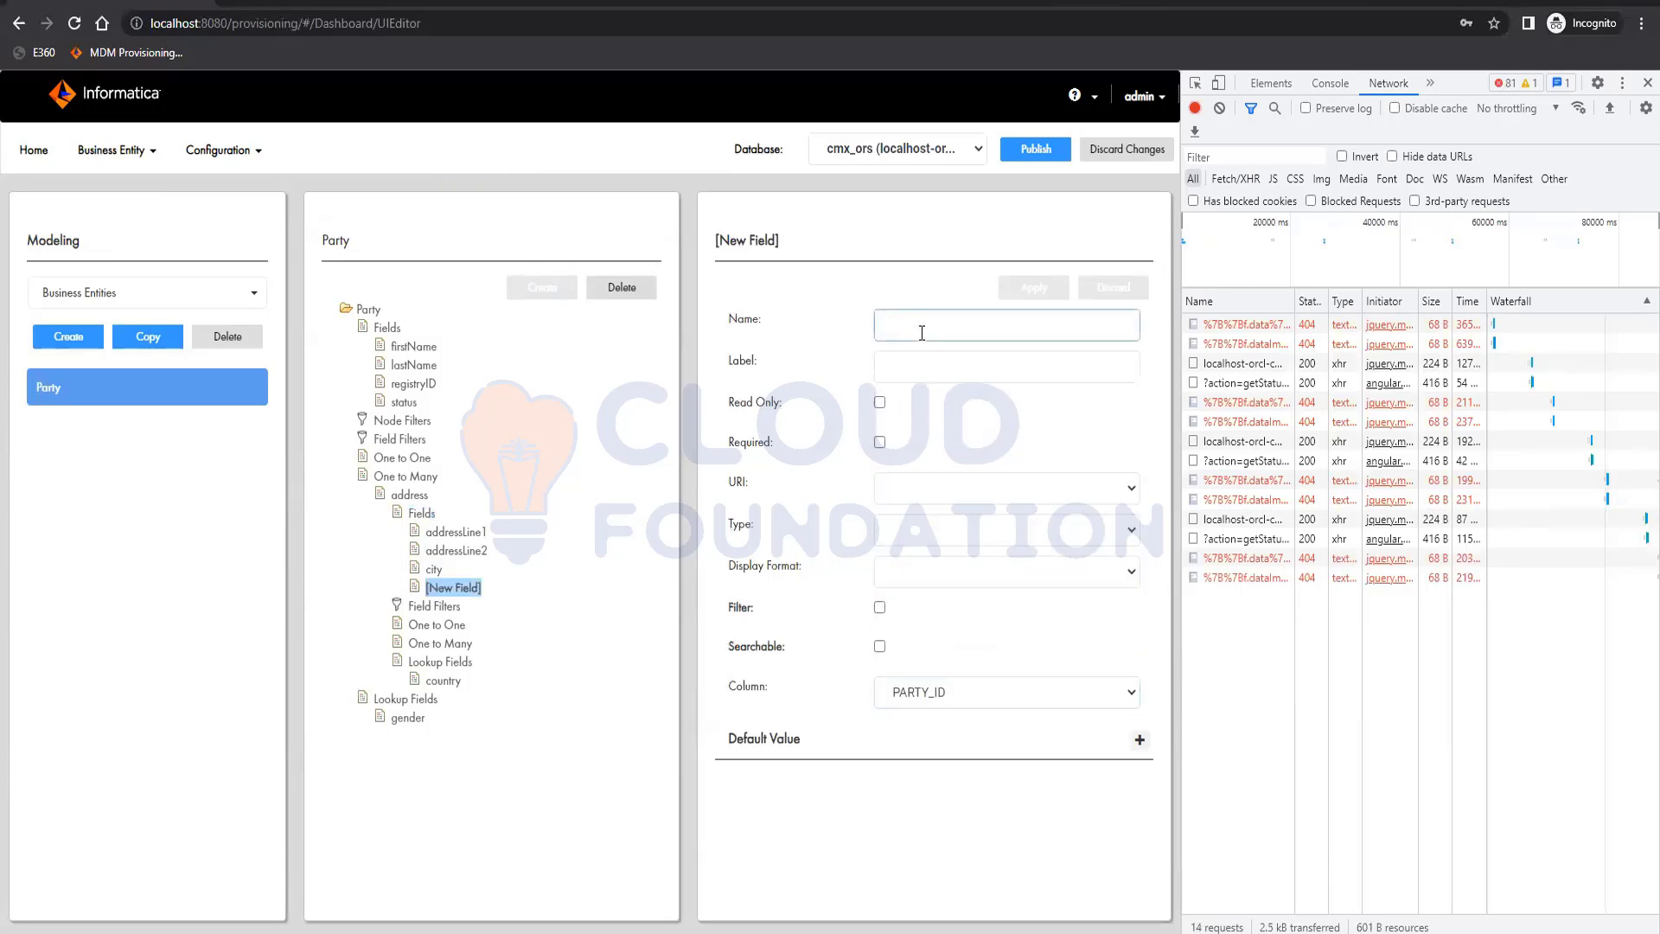
text(partyID)
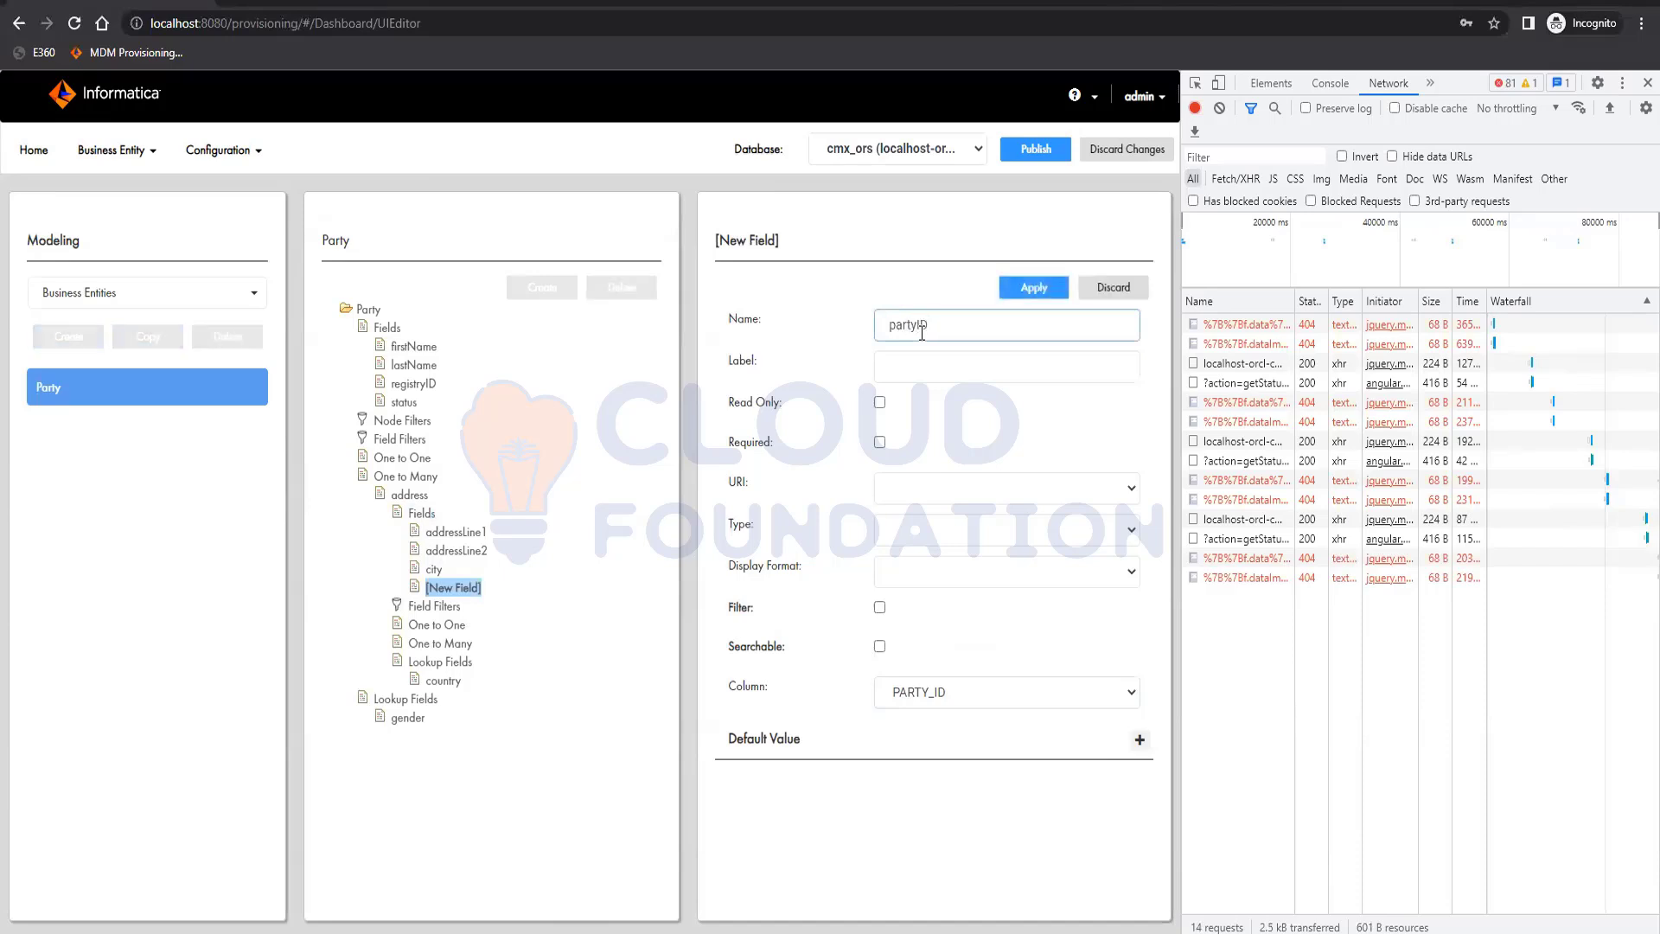
key(Tab)
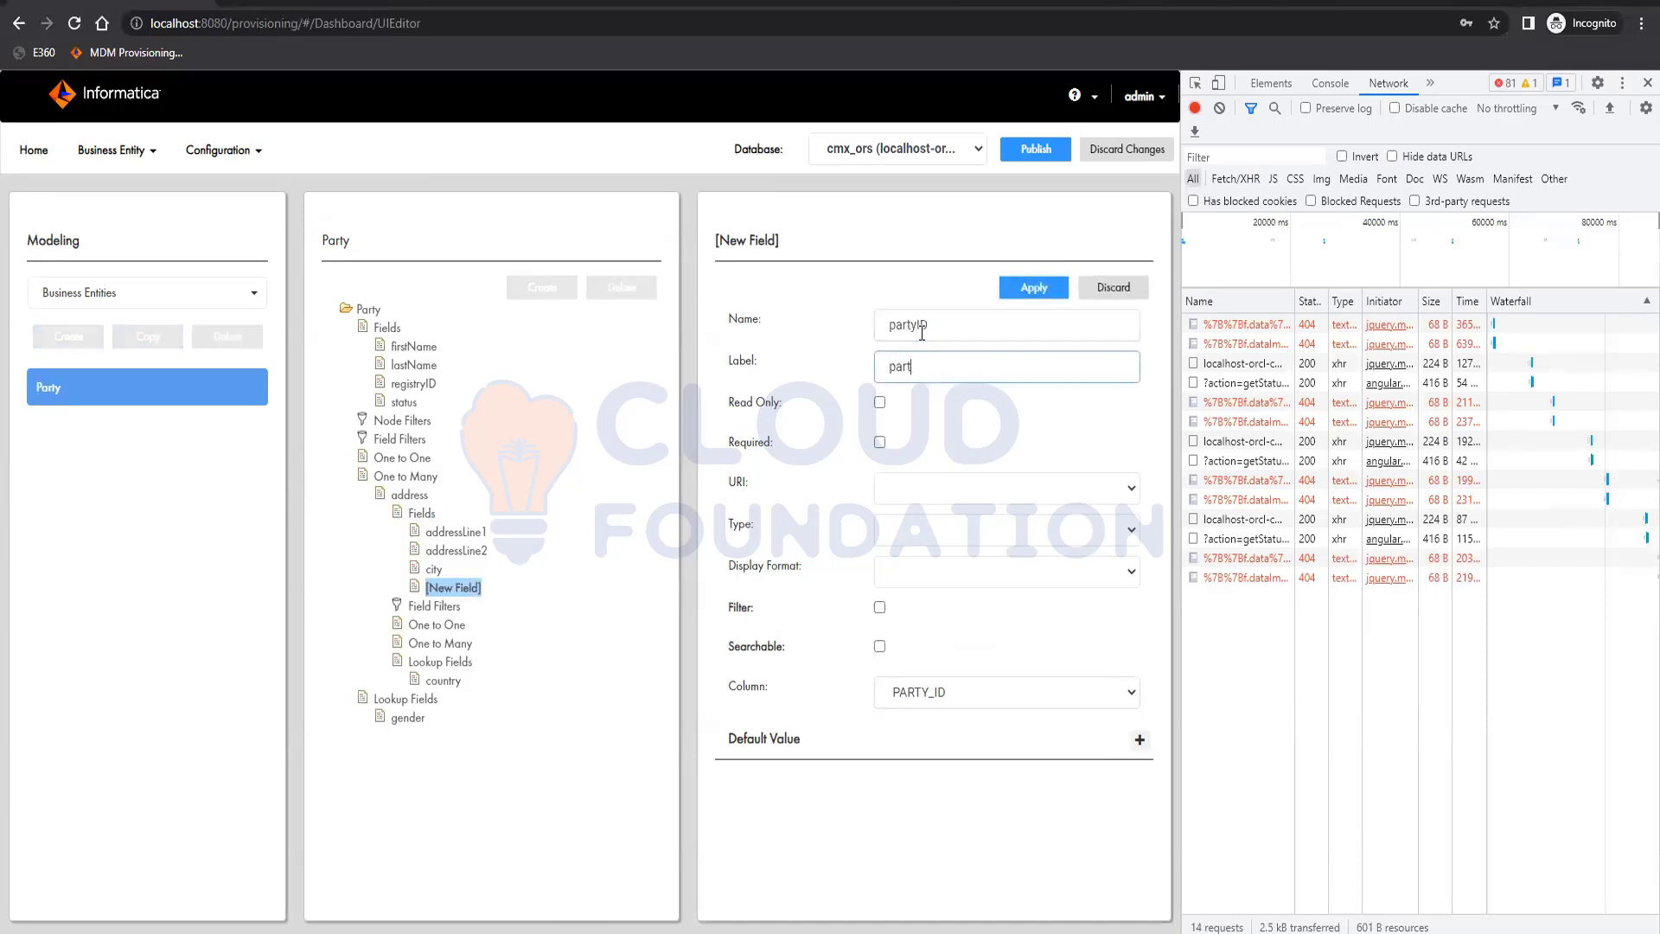
text(party ID)
click(1020, 287)
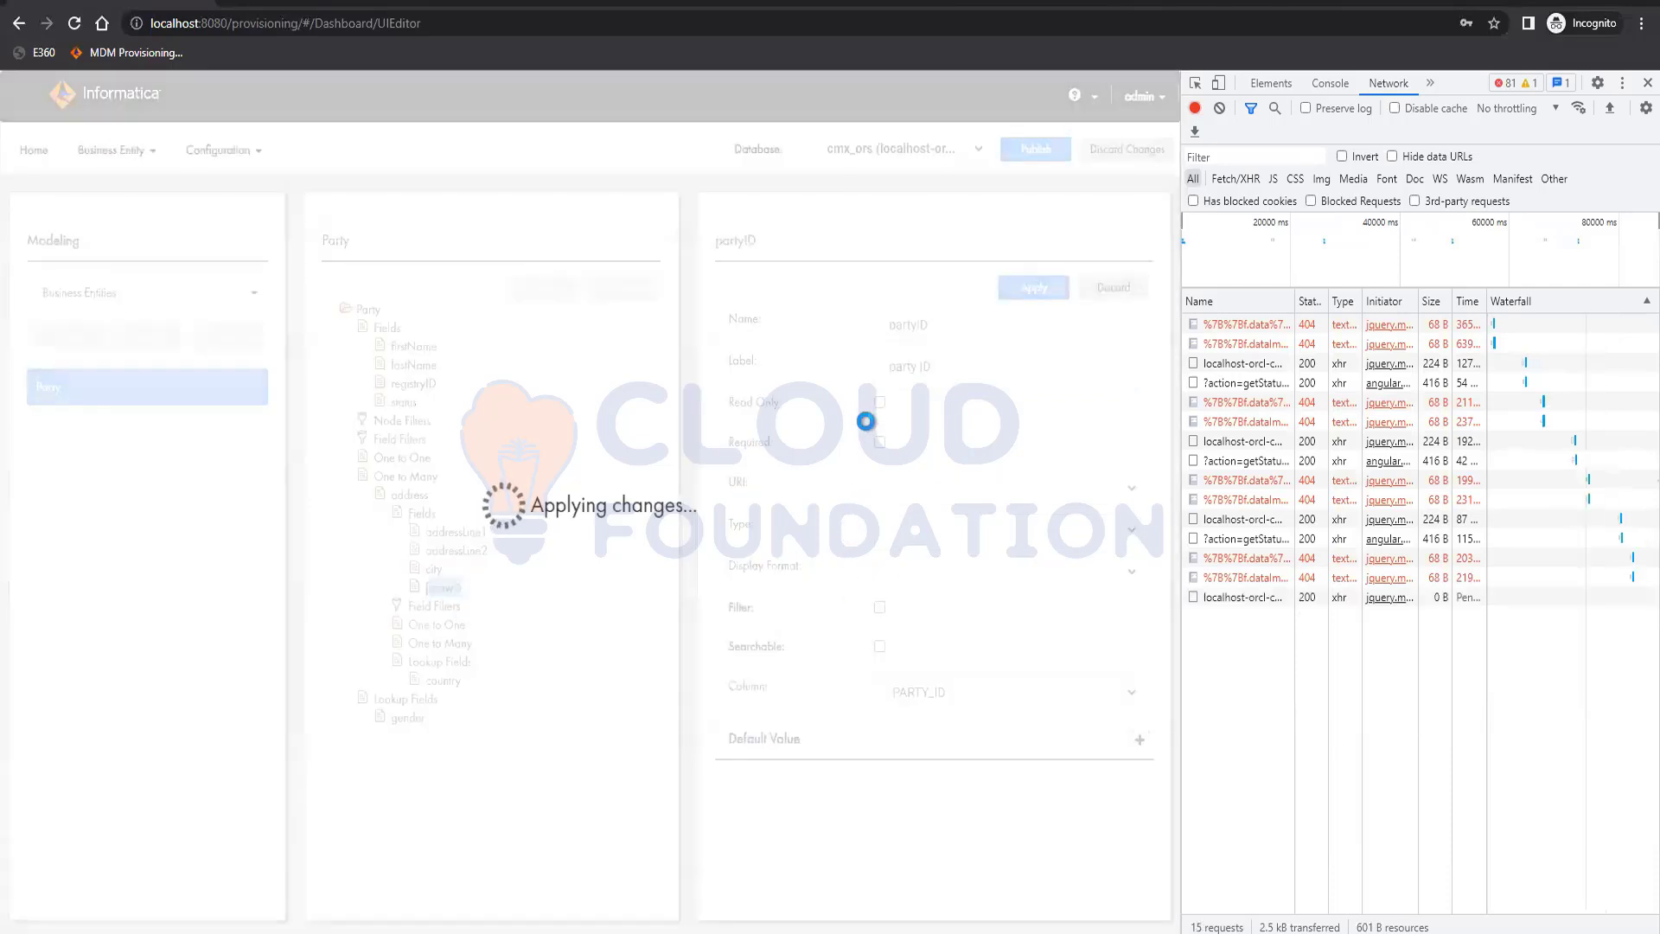
Make the address child's partyID field read-only, apply the change, and publish the model
click(880, 402)
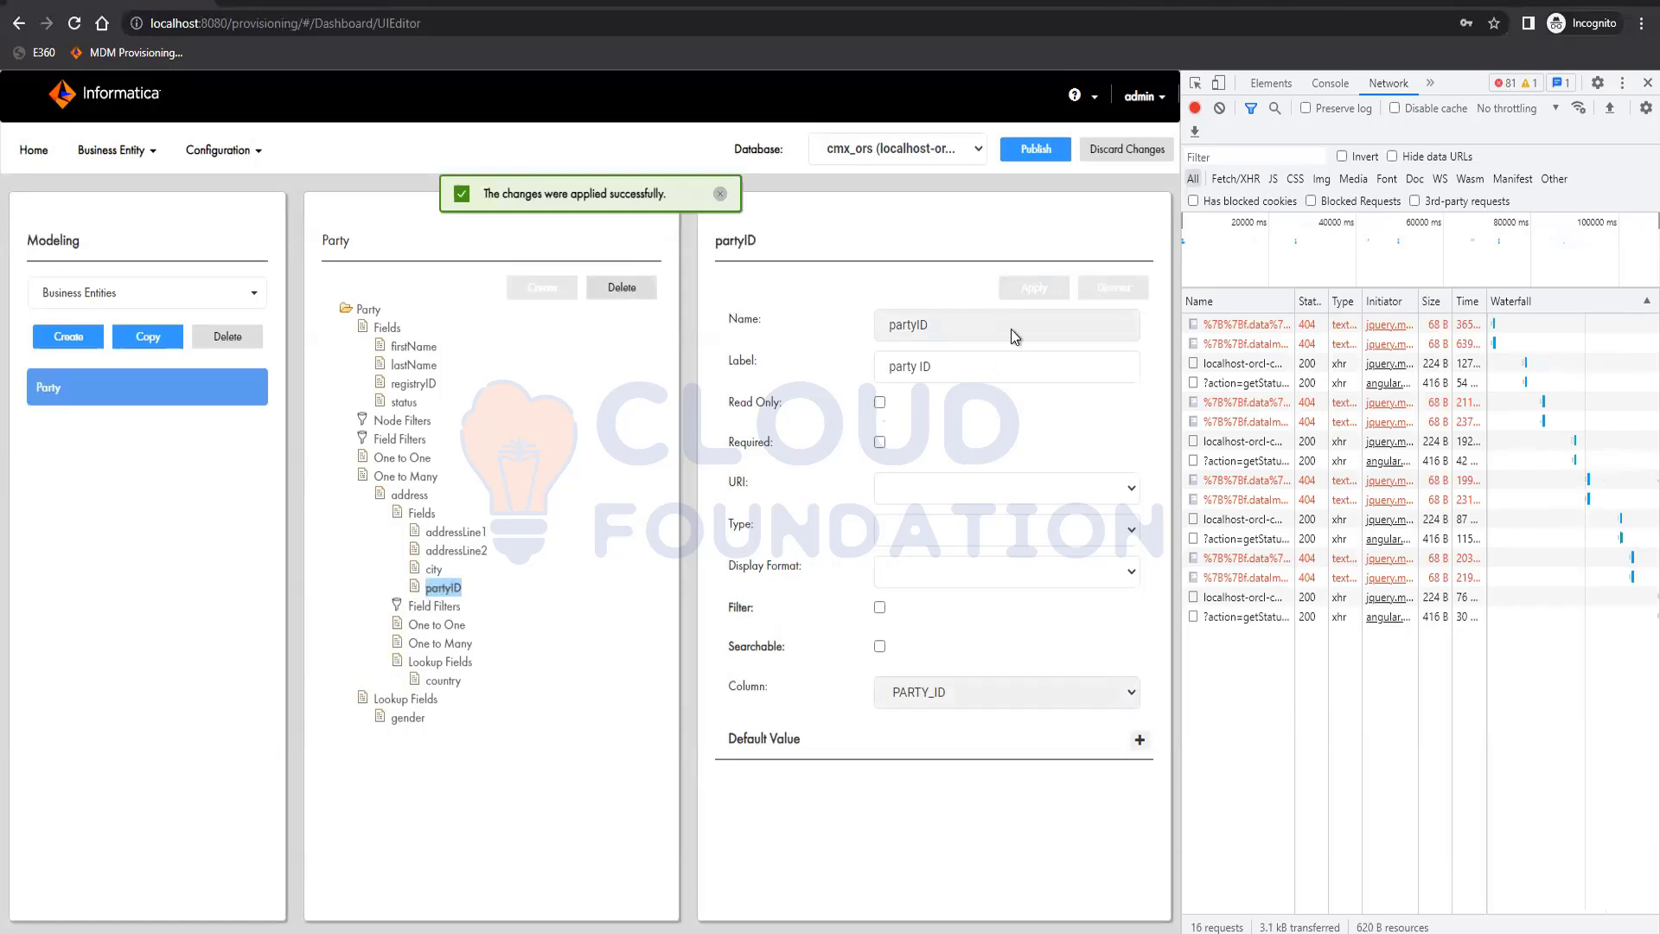
click(1023, 285)
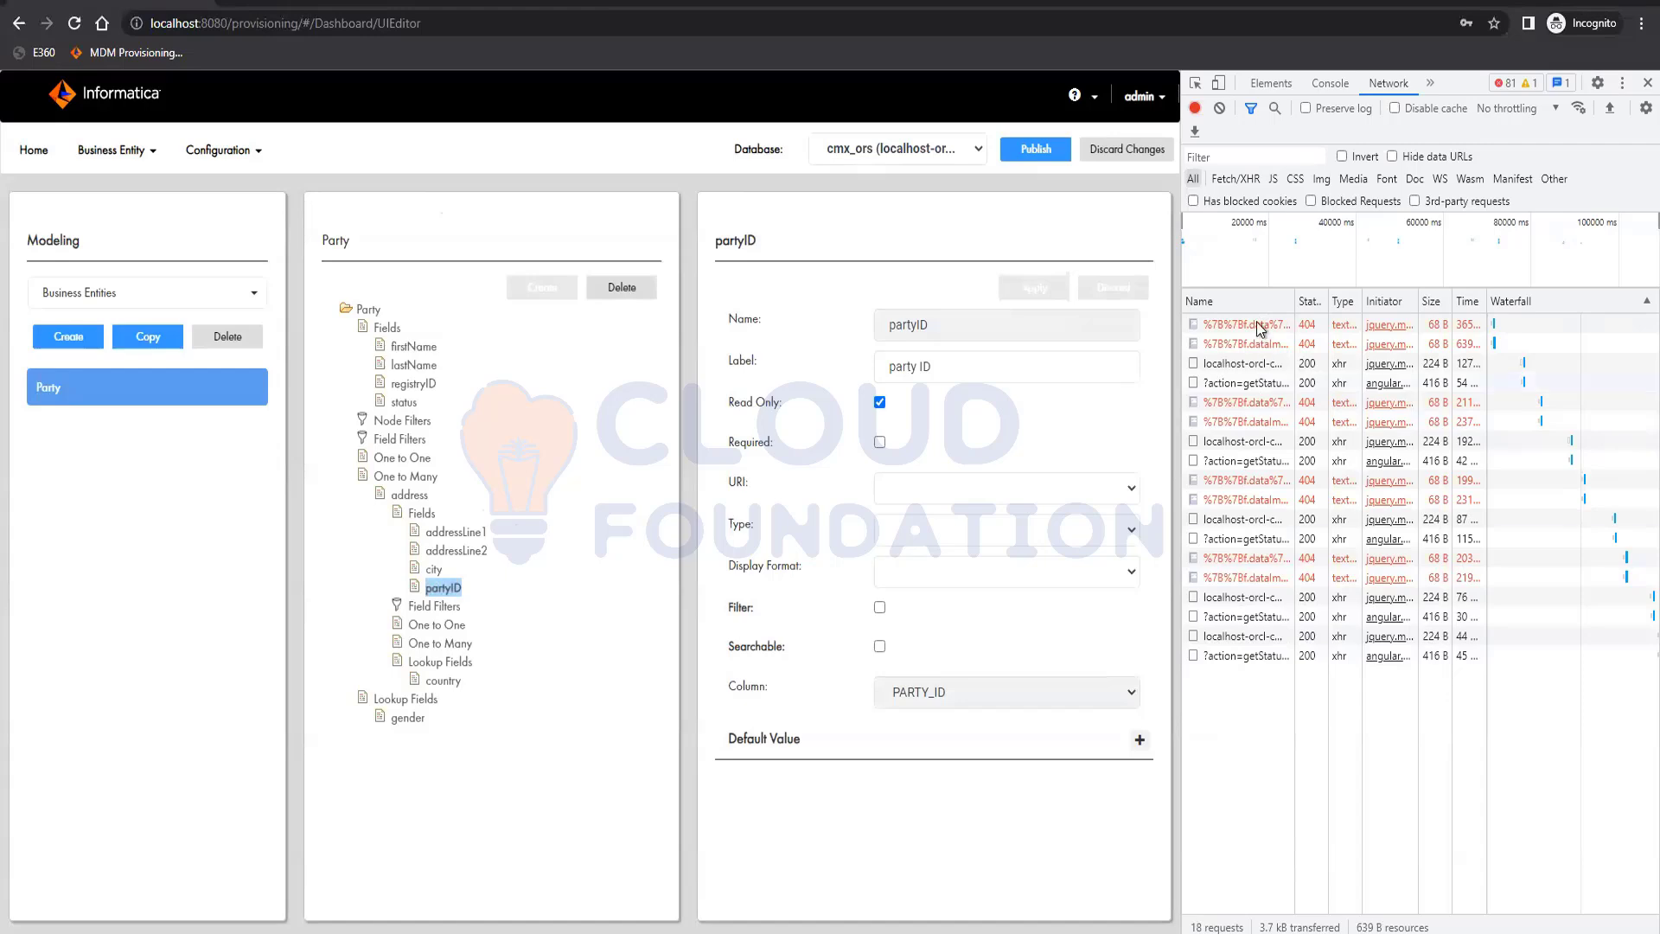
click(1029, 147)
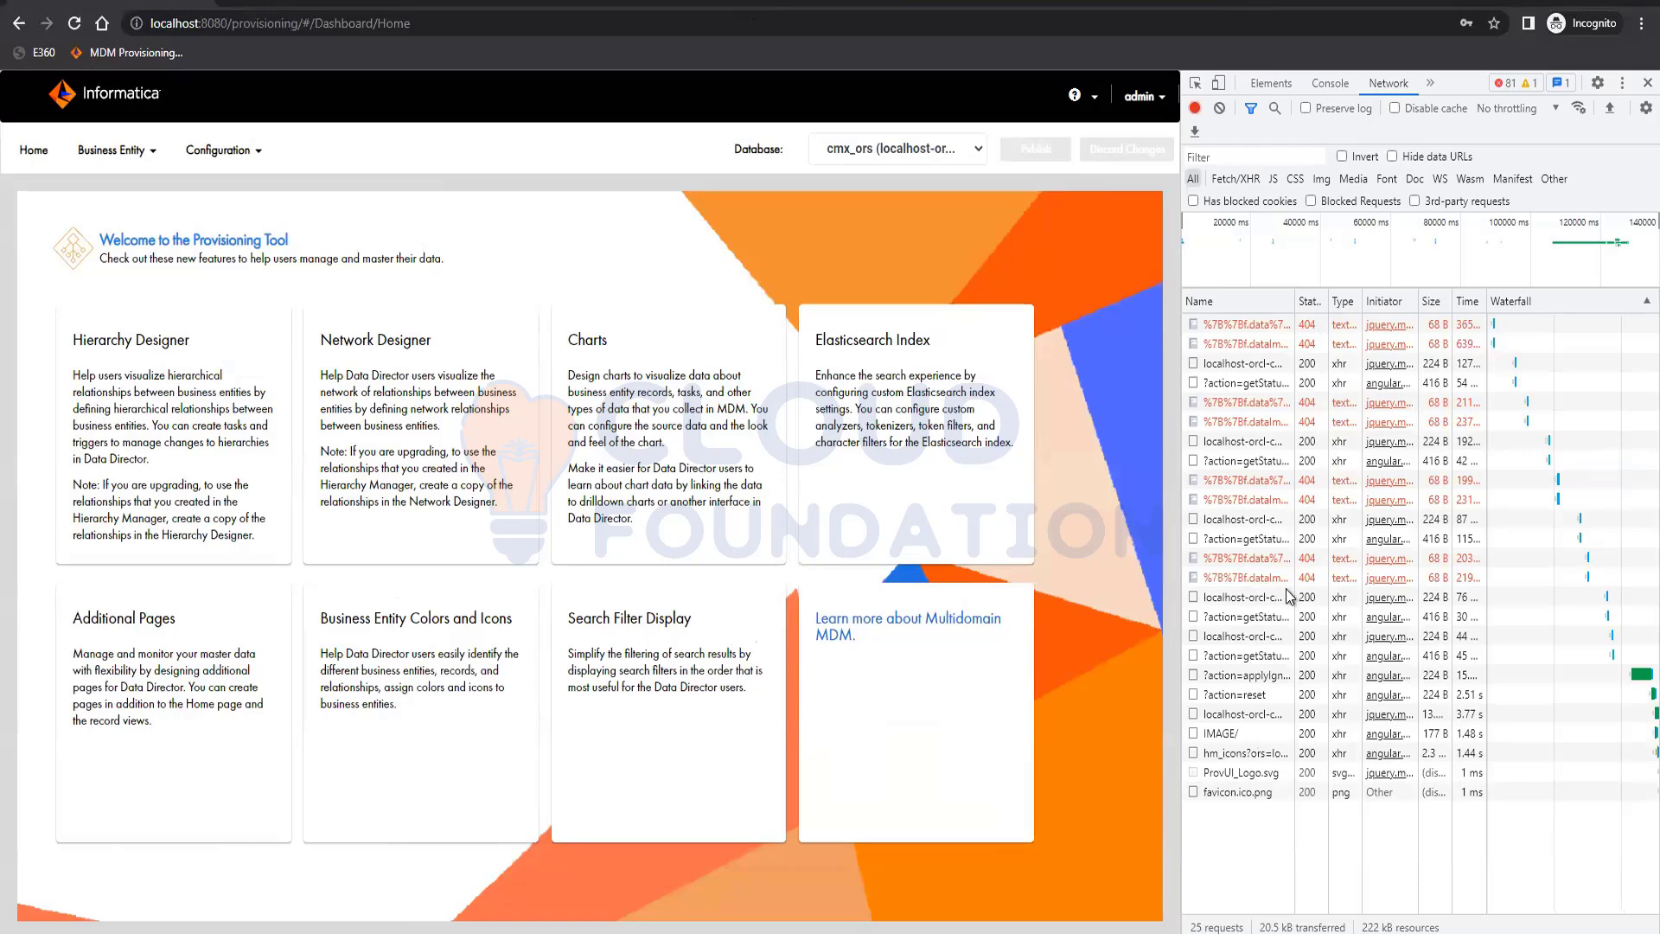
Examine the response and request headers of the last two failed network requests, and close their details
click(1278, 581)
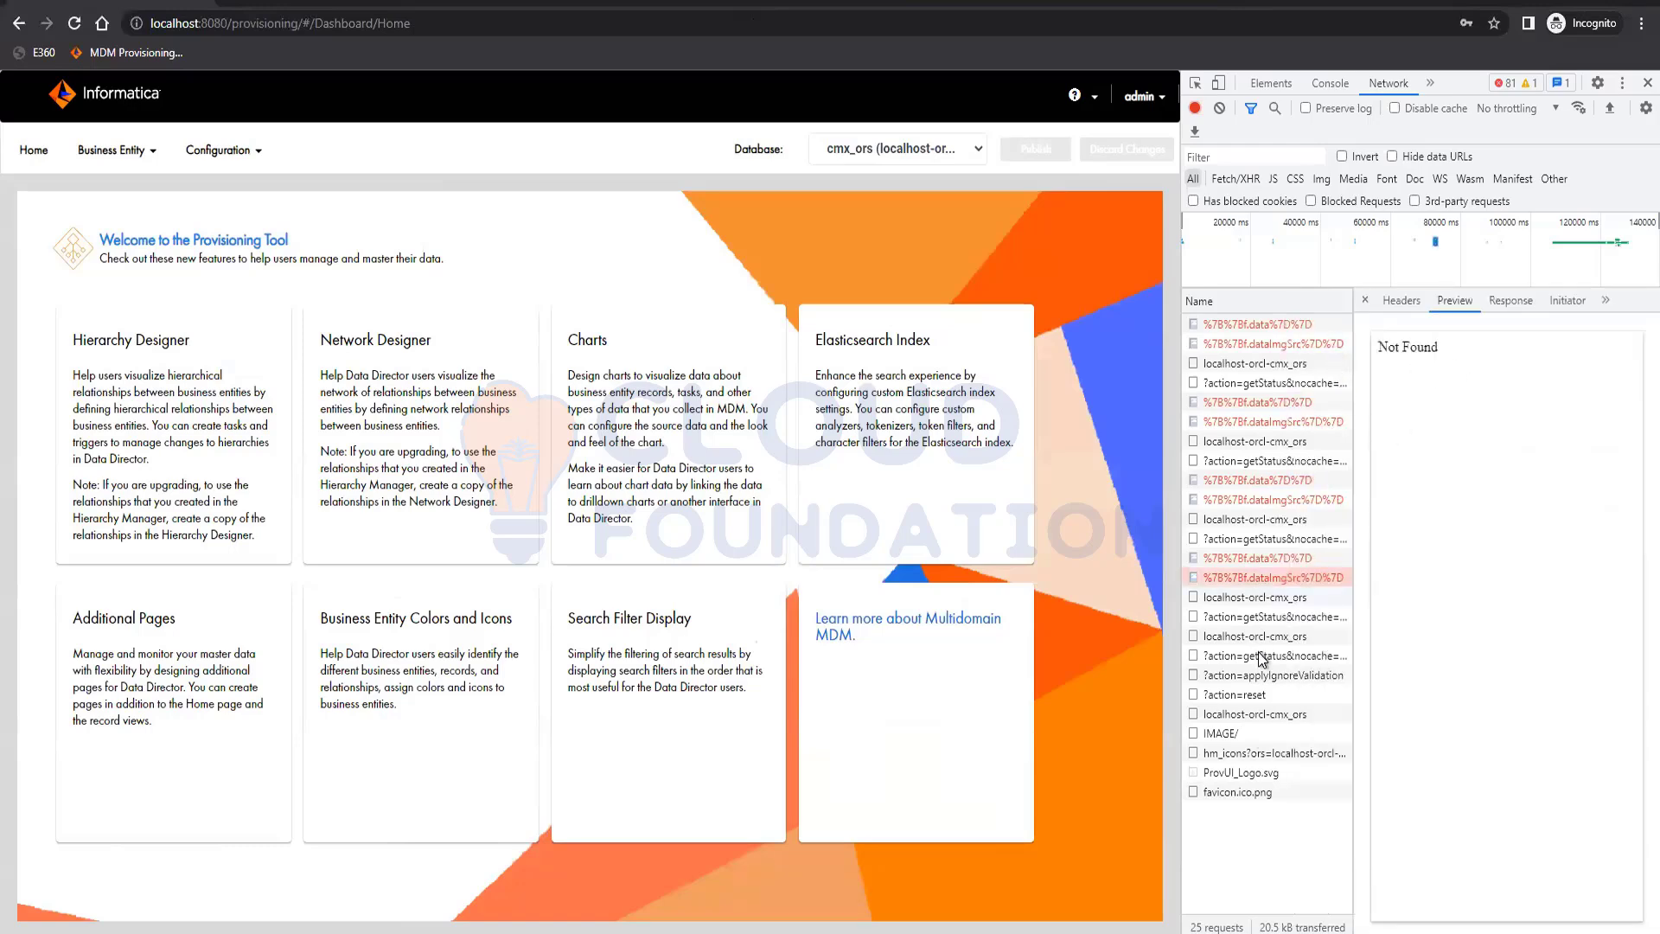
click(1515, 300)
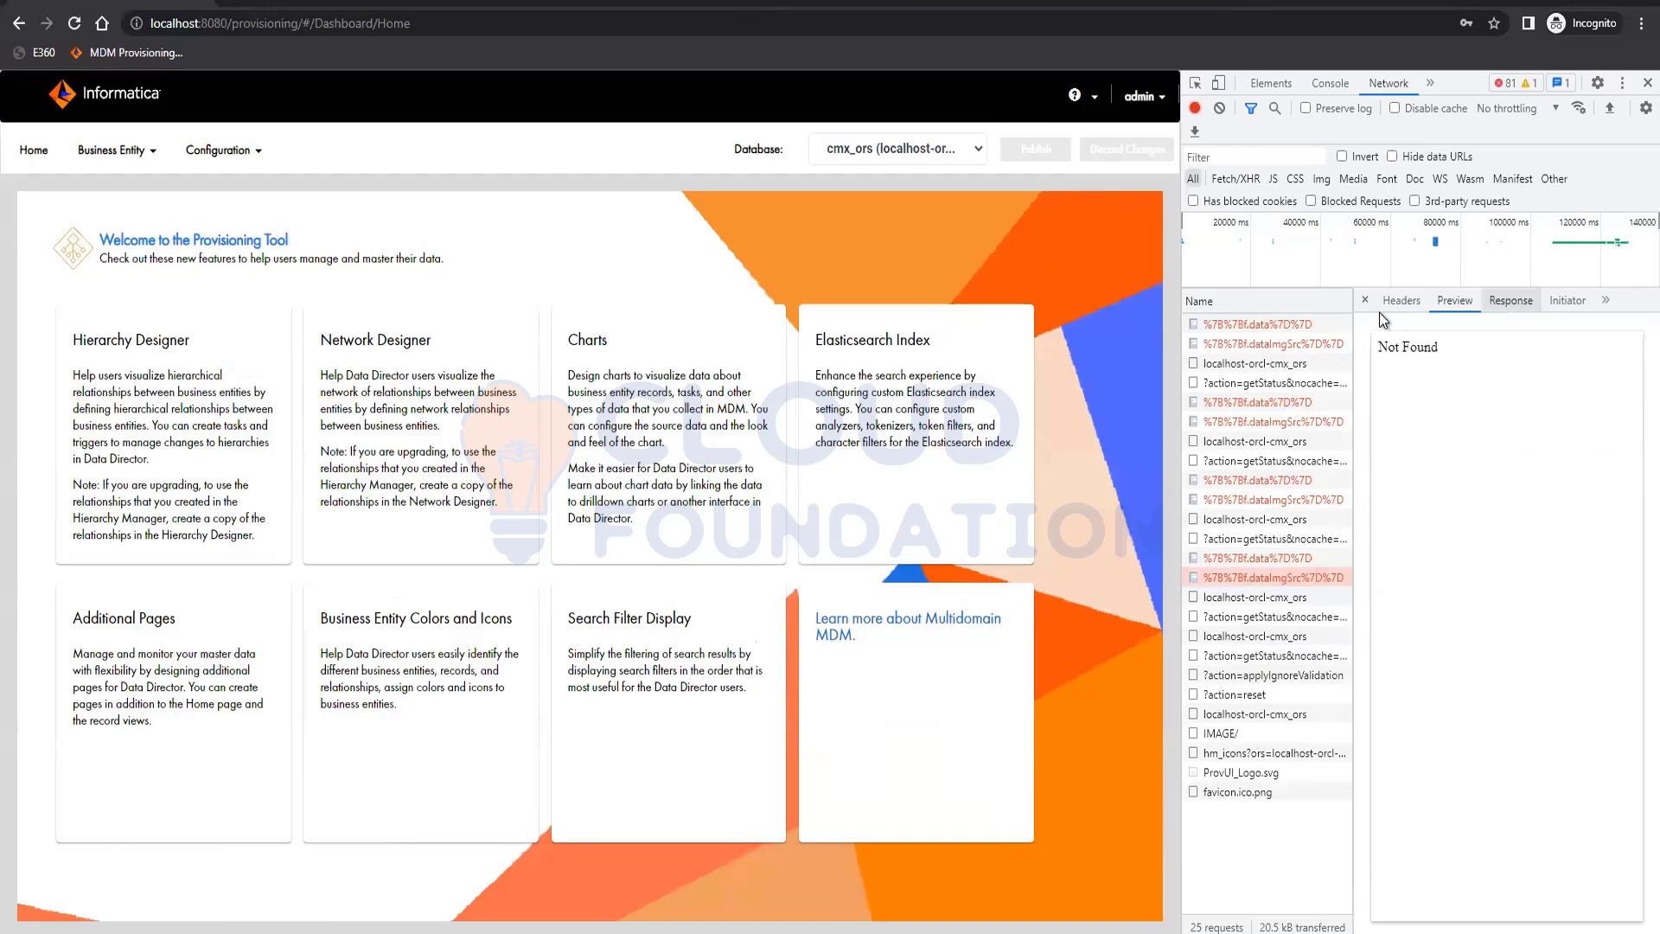
click(1393, 305)
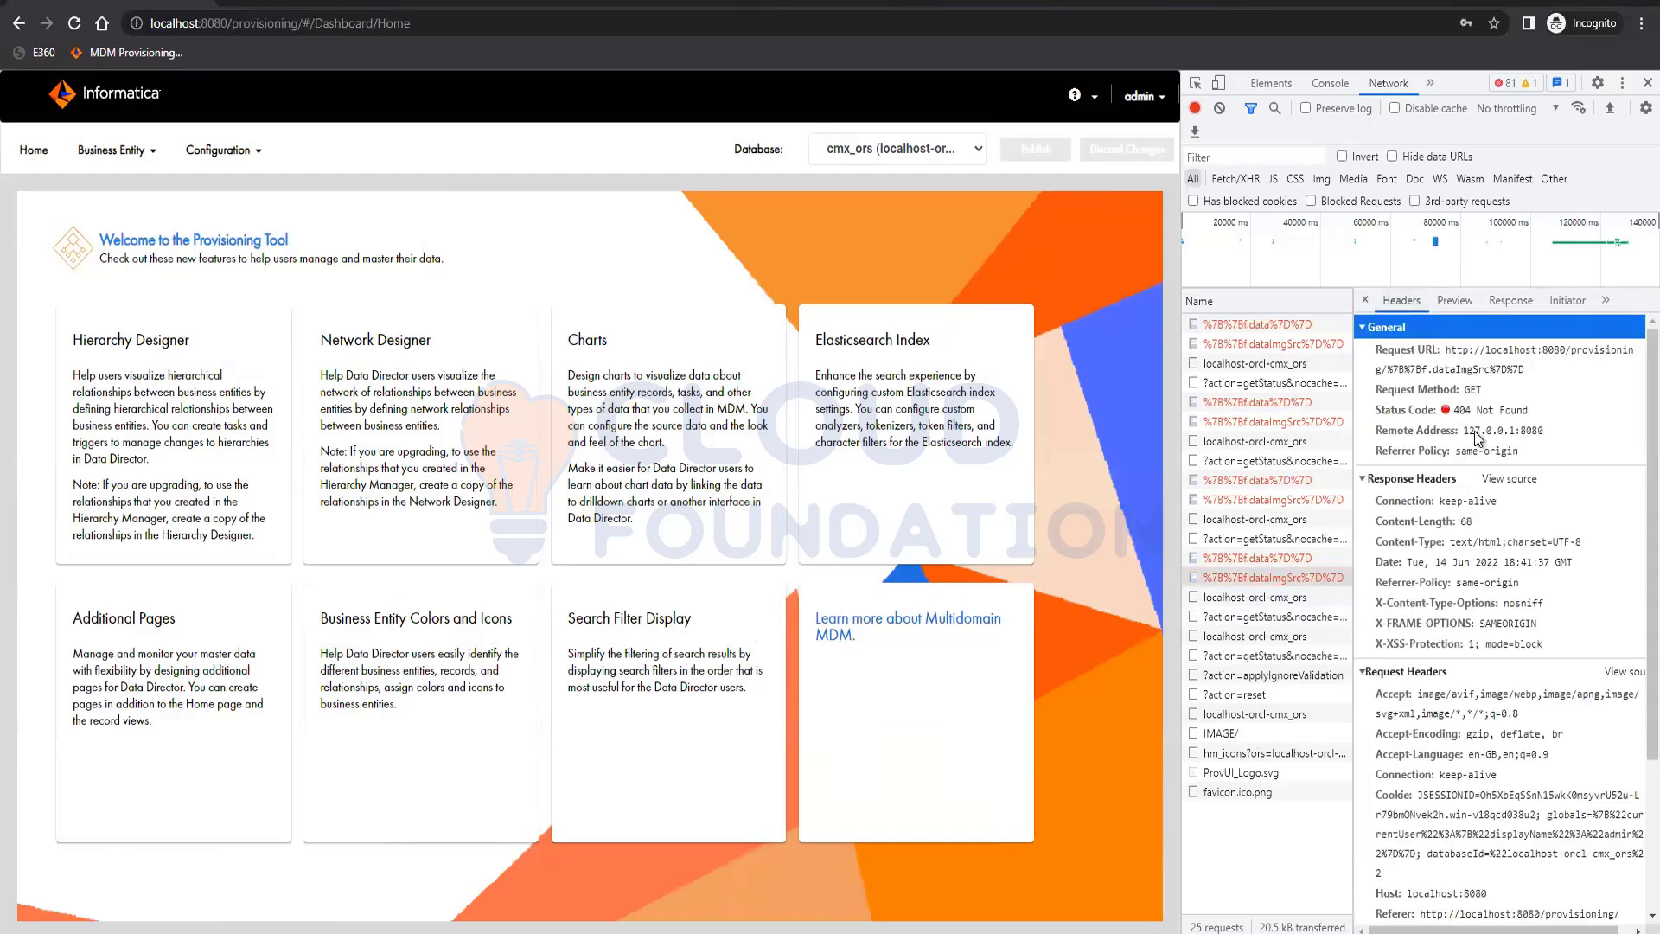
click(1532, 415)
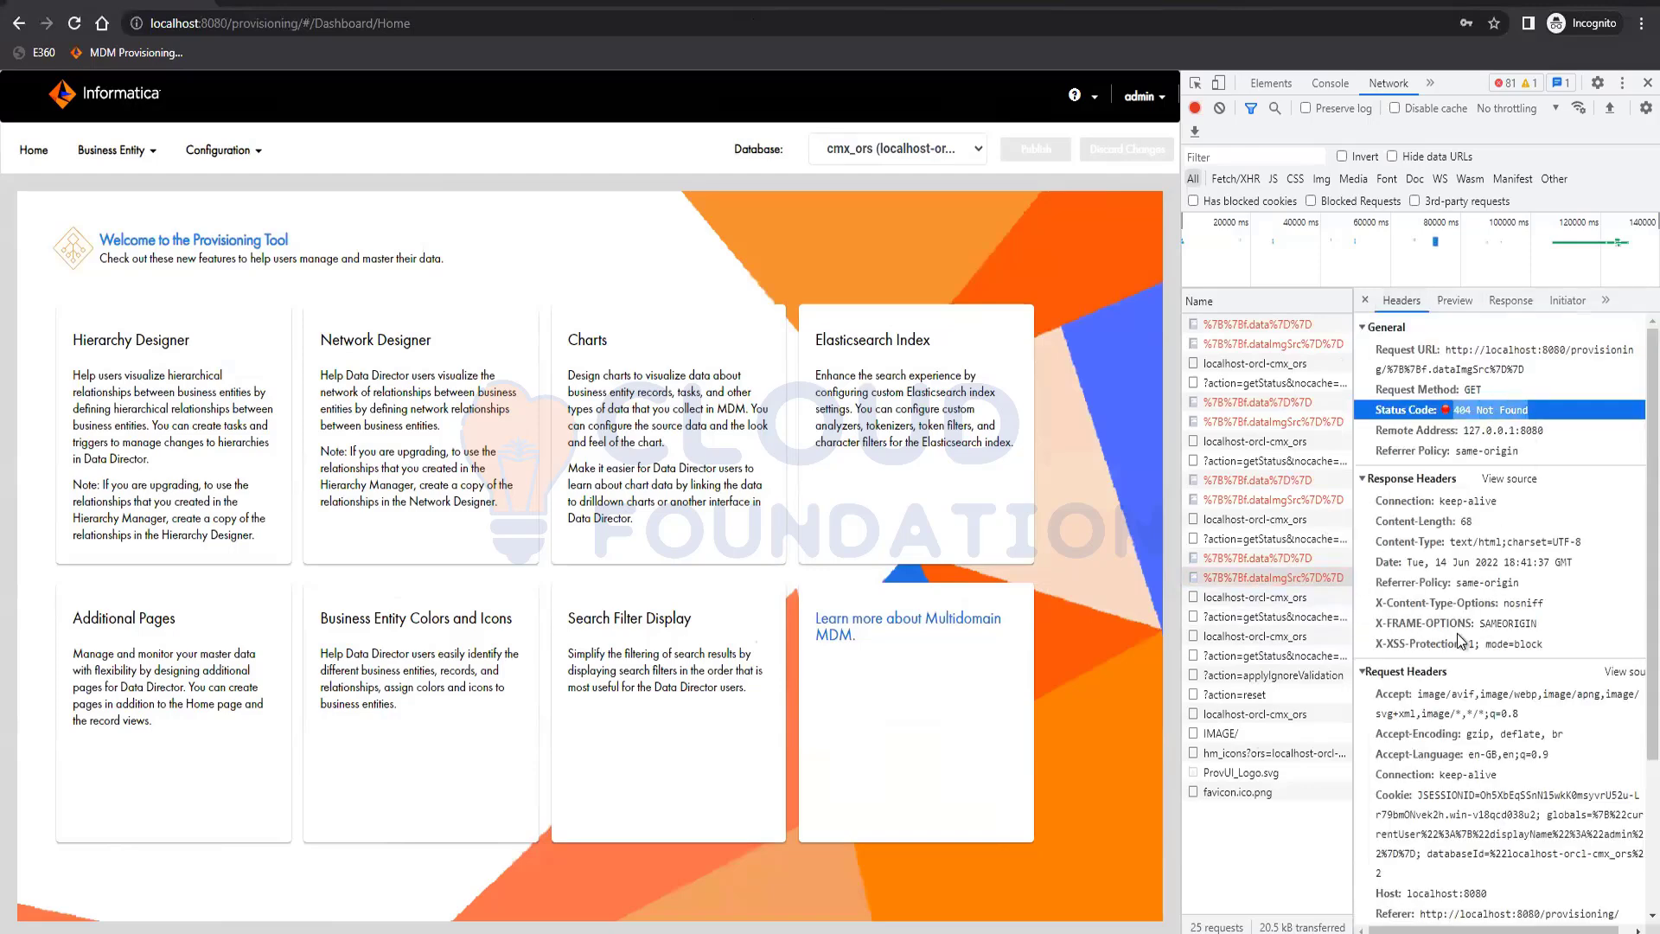
scroll(1482, 673, down, 3)
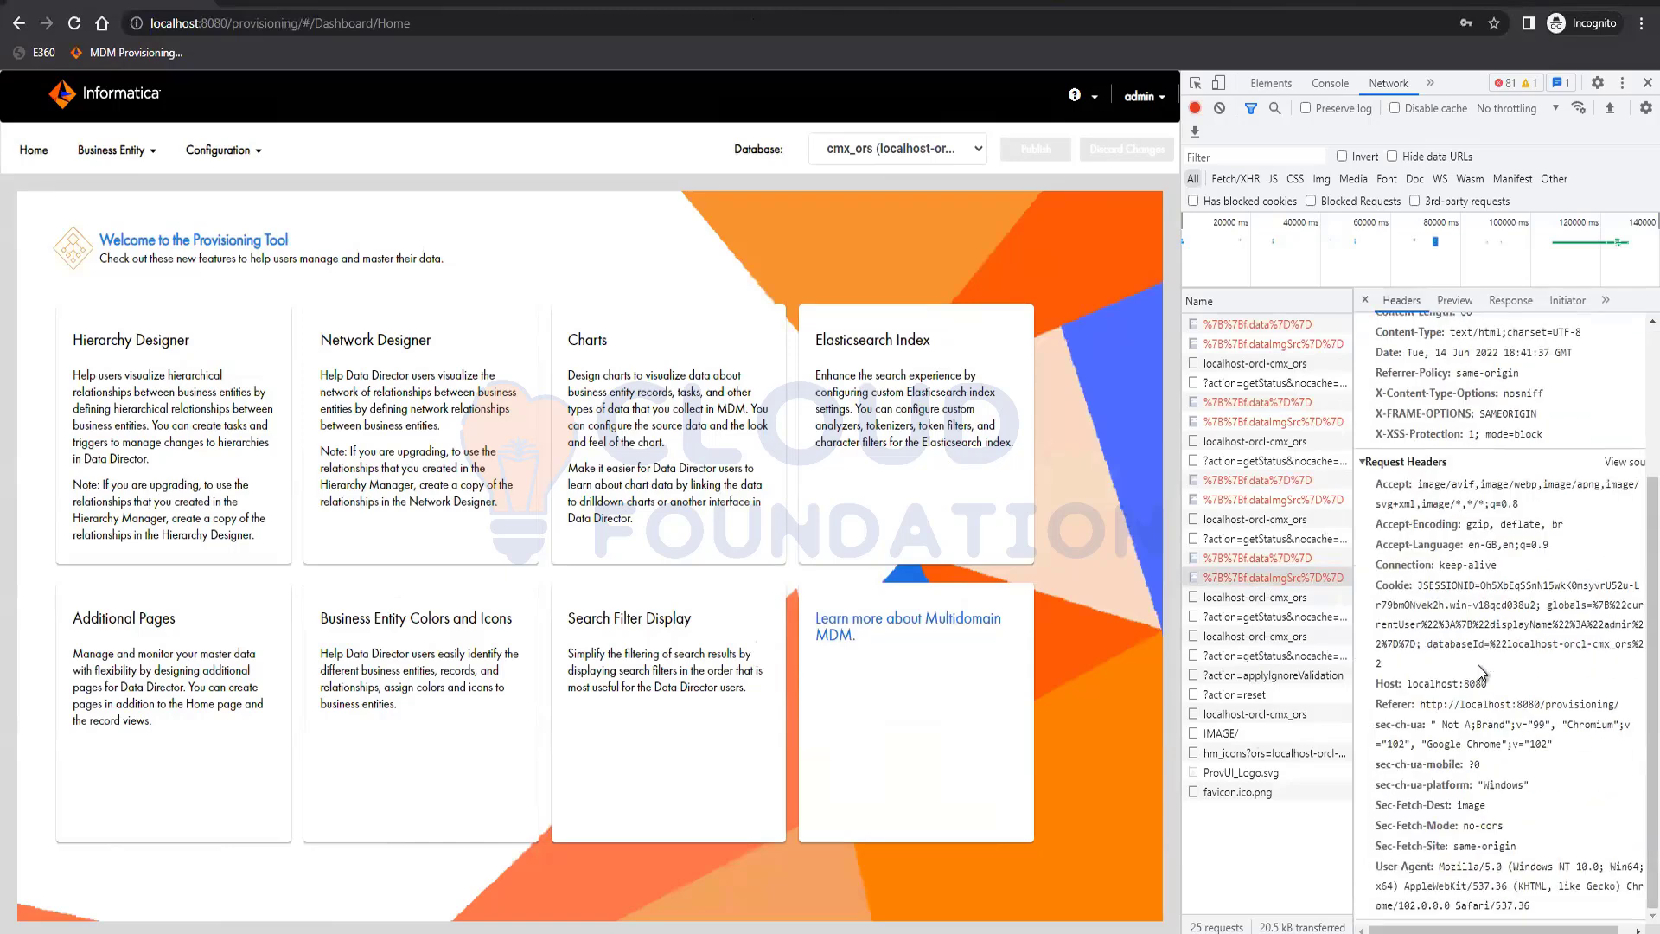
click(1258, 559)
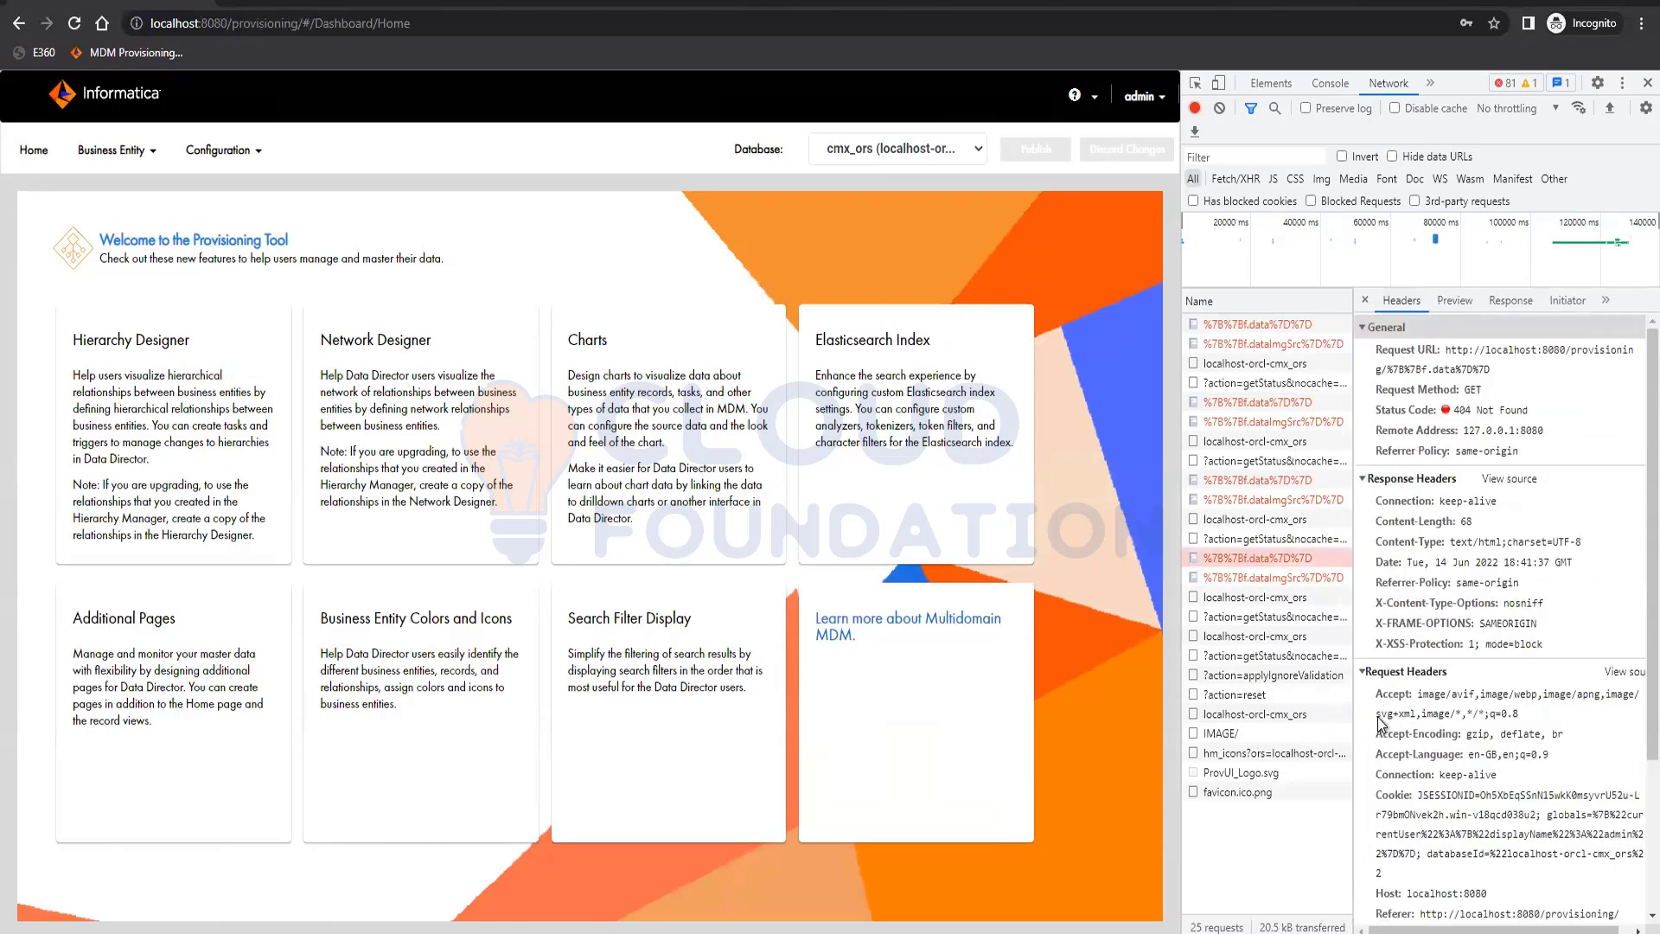
scroll(1438, 877, down, 3)
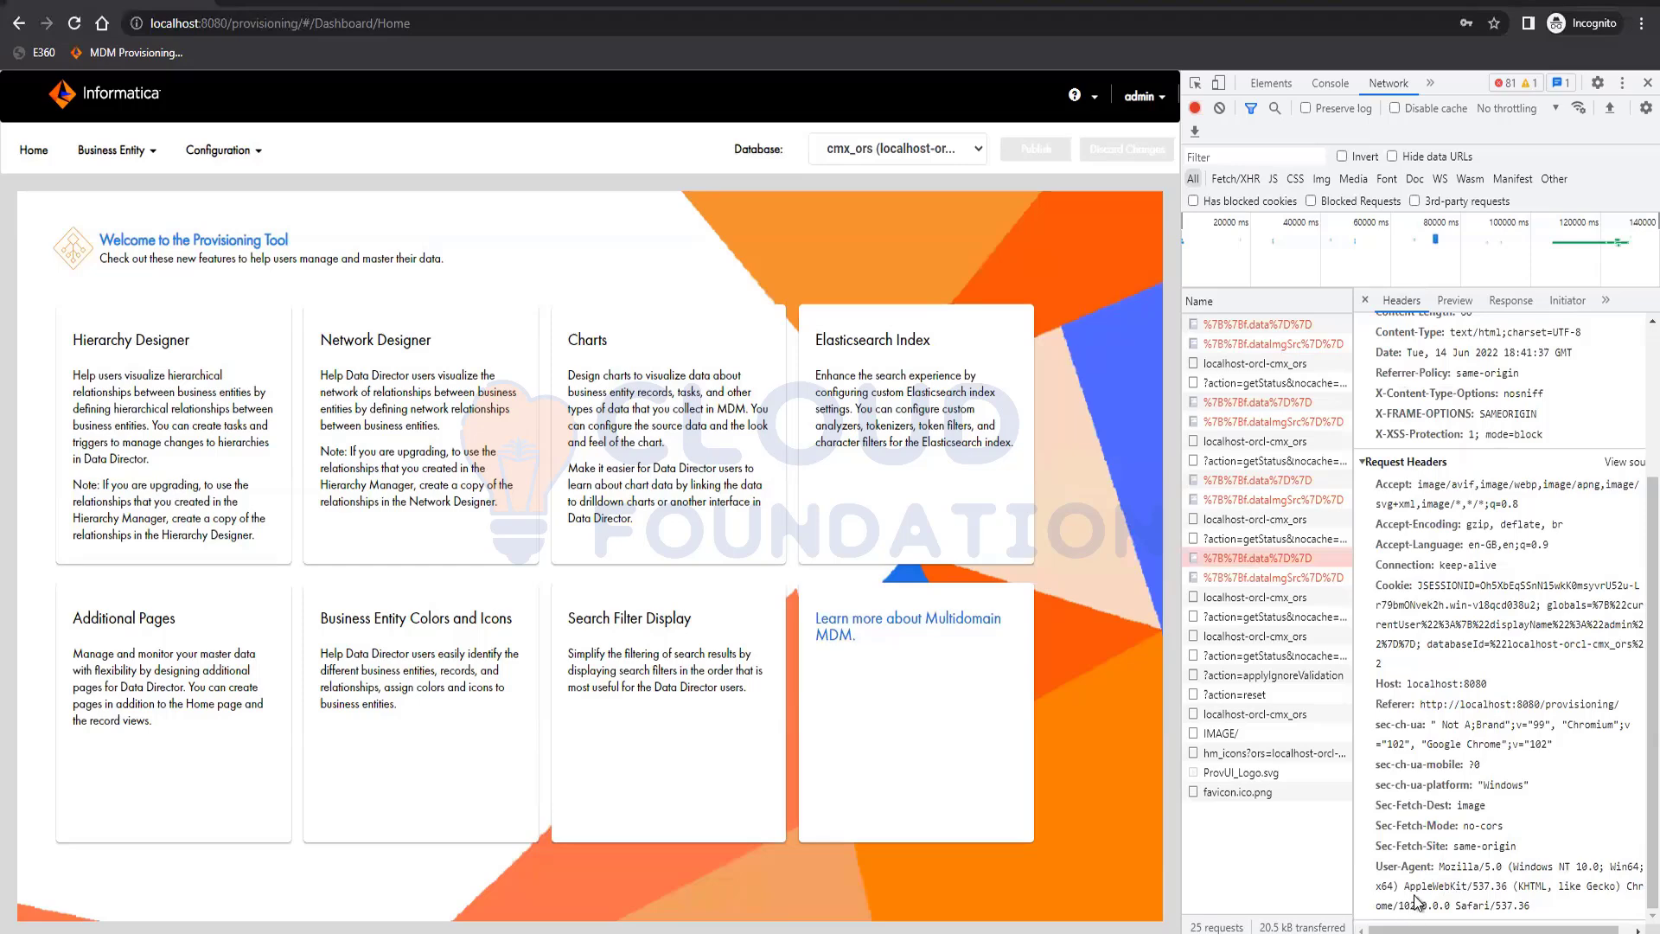
scroll(1449, 787, up, 3)
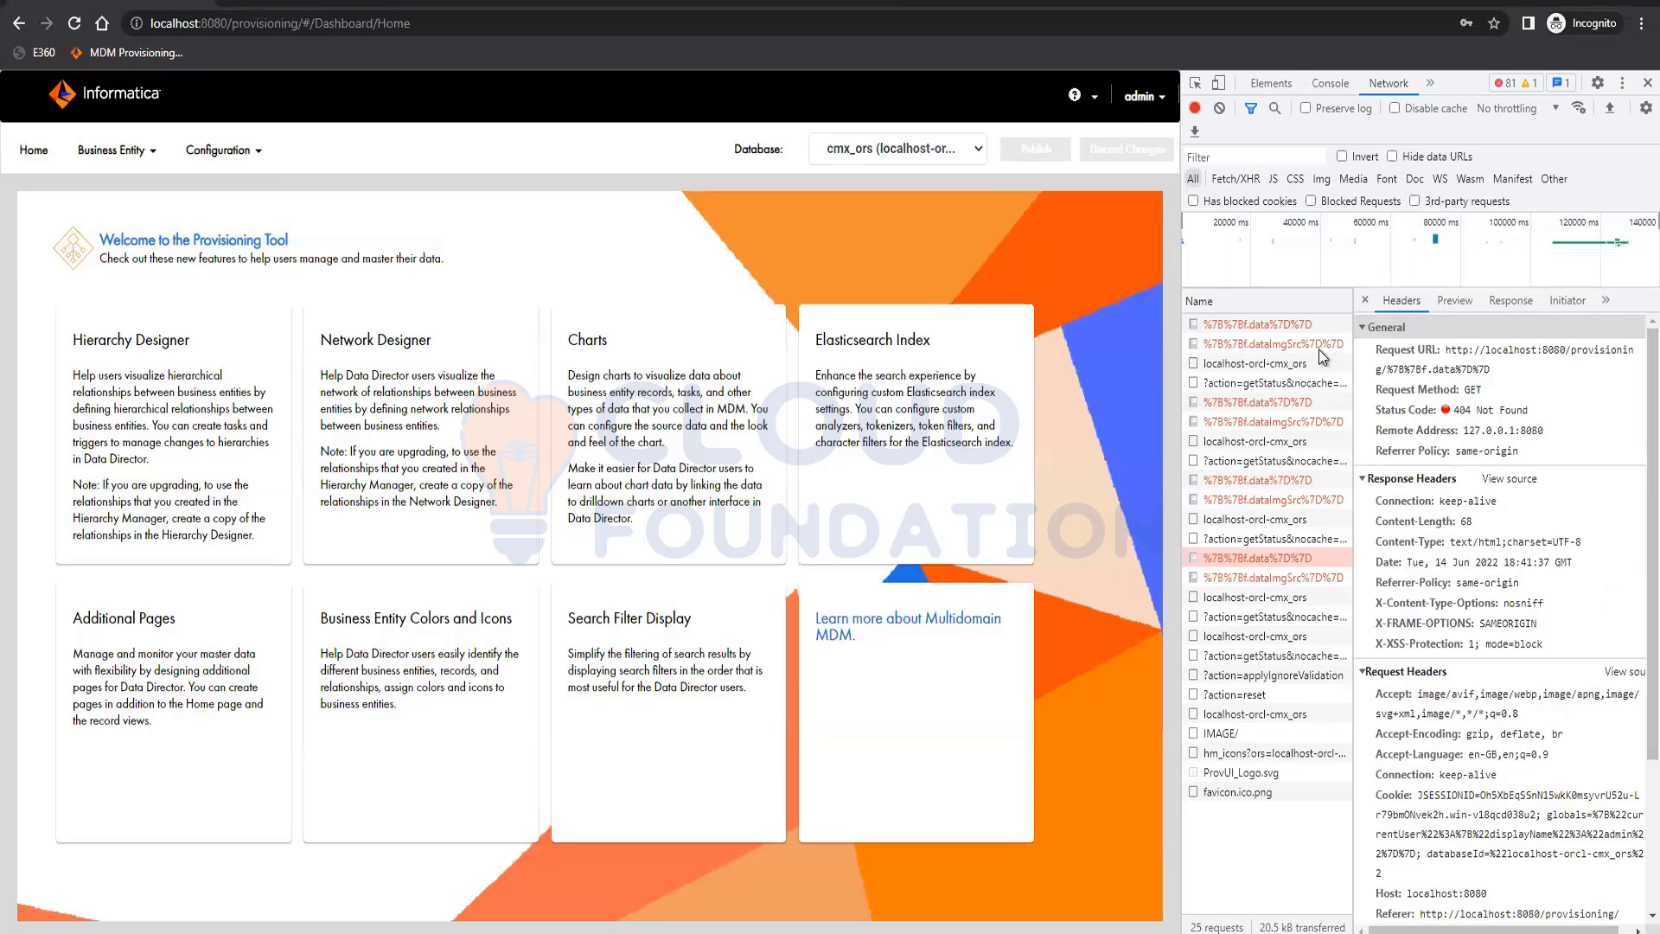
click(1367, 301)
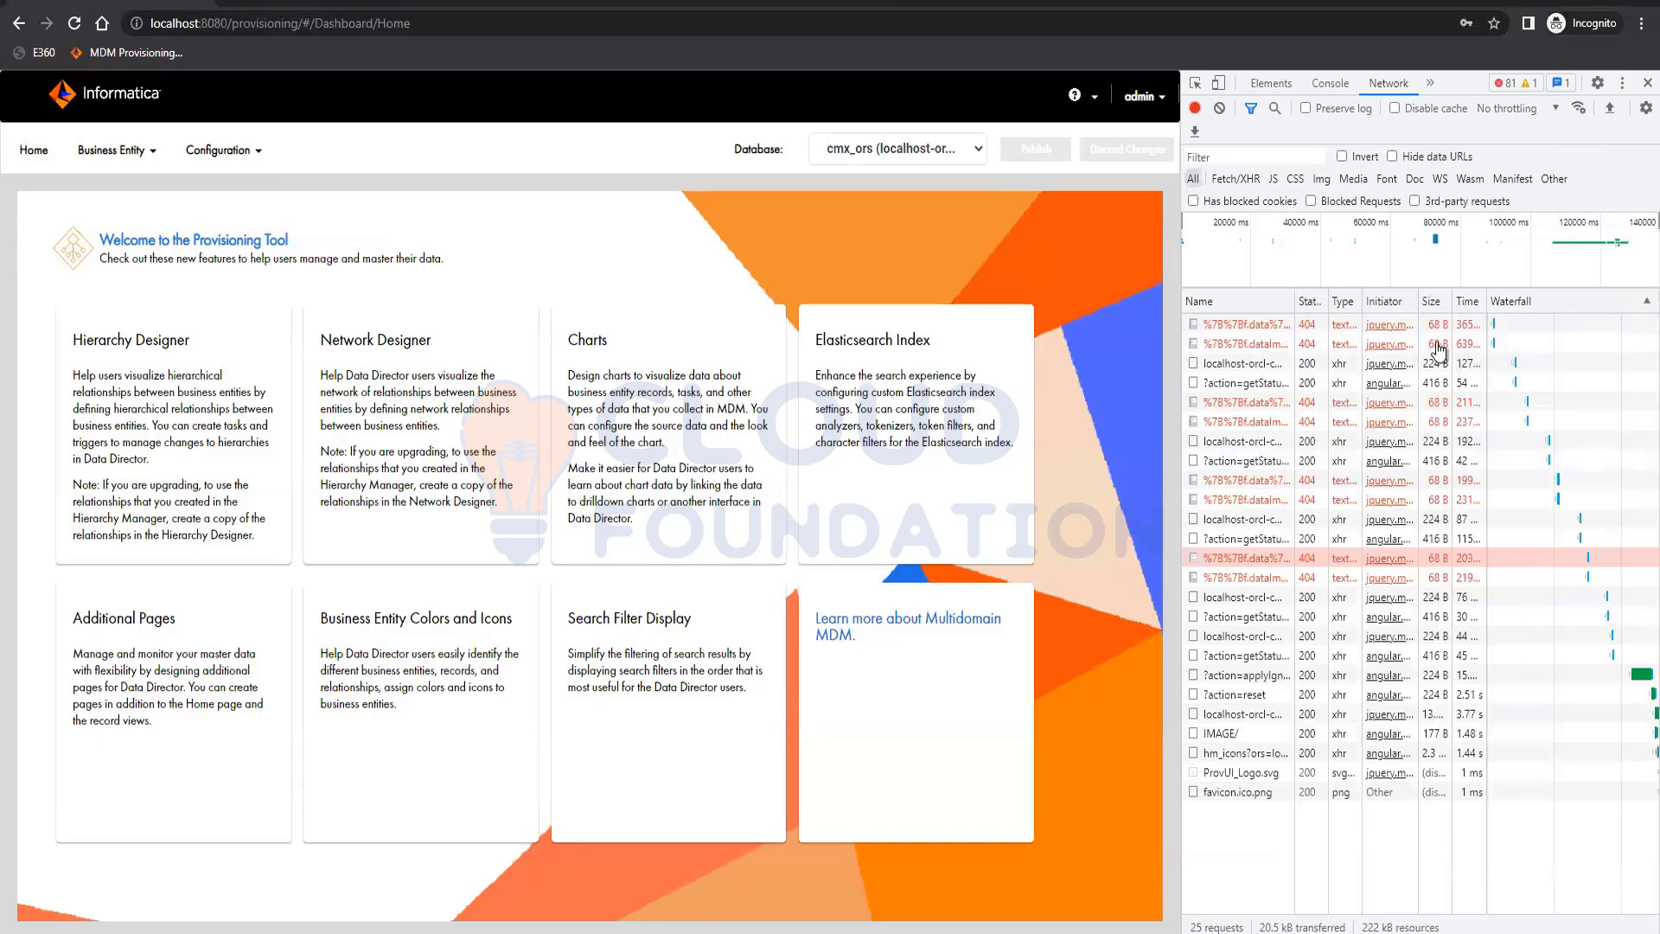
Turn on preservation of the network log
click(1311, 112)
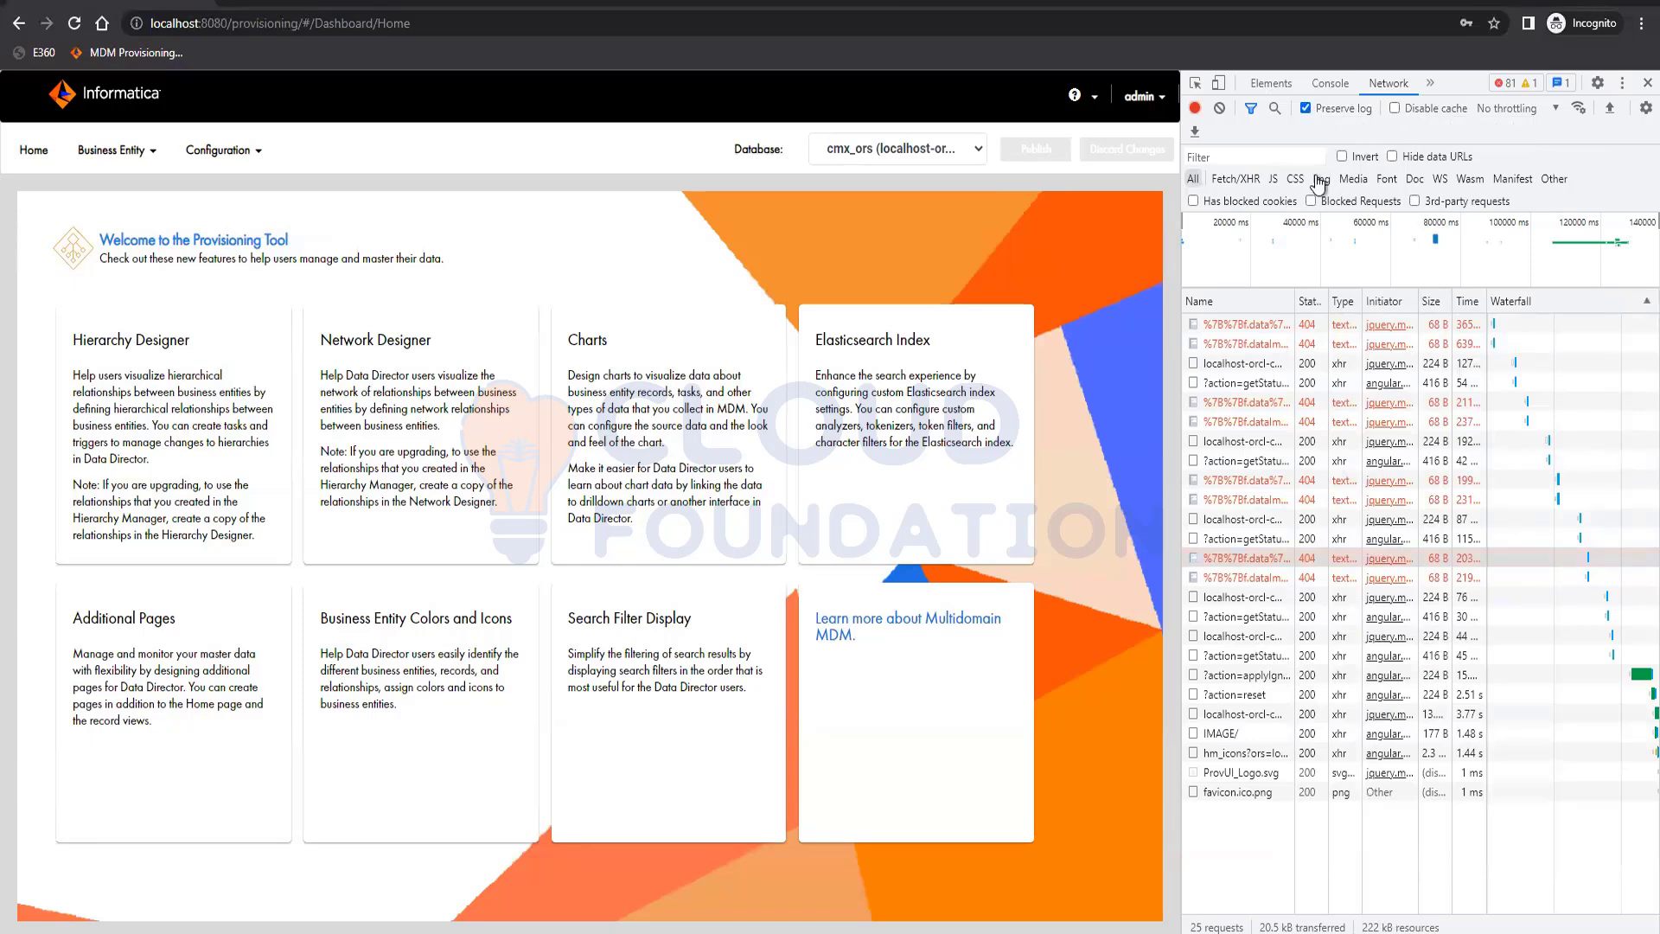
Check the file type options for exporting the network log as a HAR file, and leave without saving
click(1196, 132)
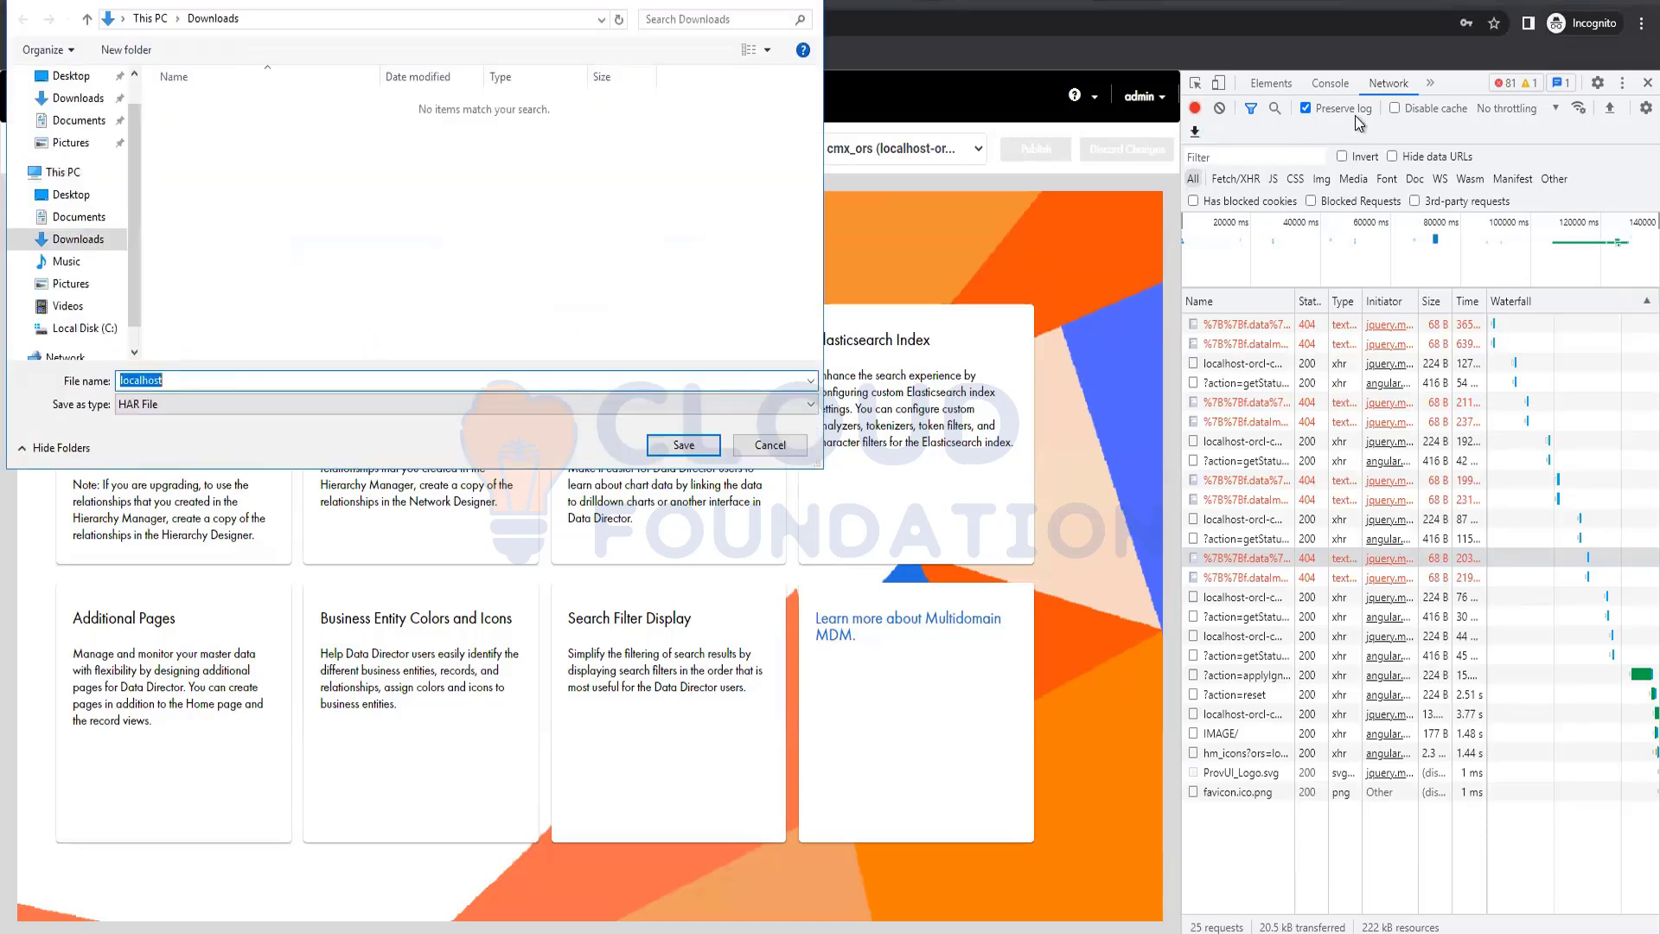
click(148, 412)
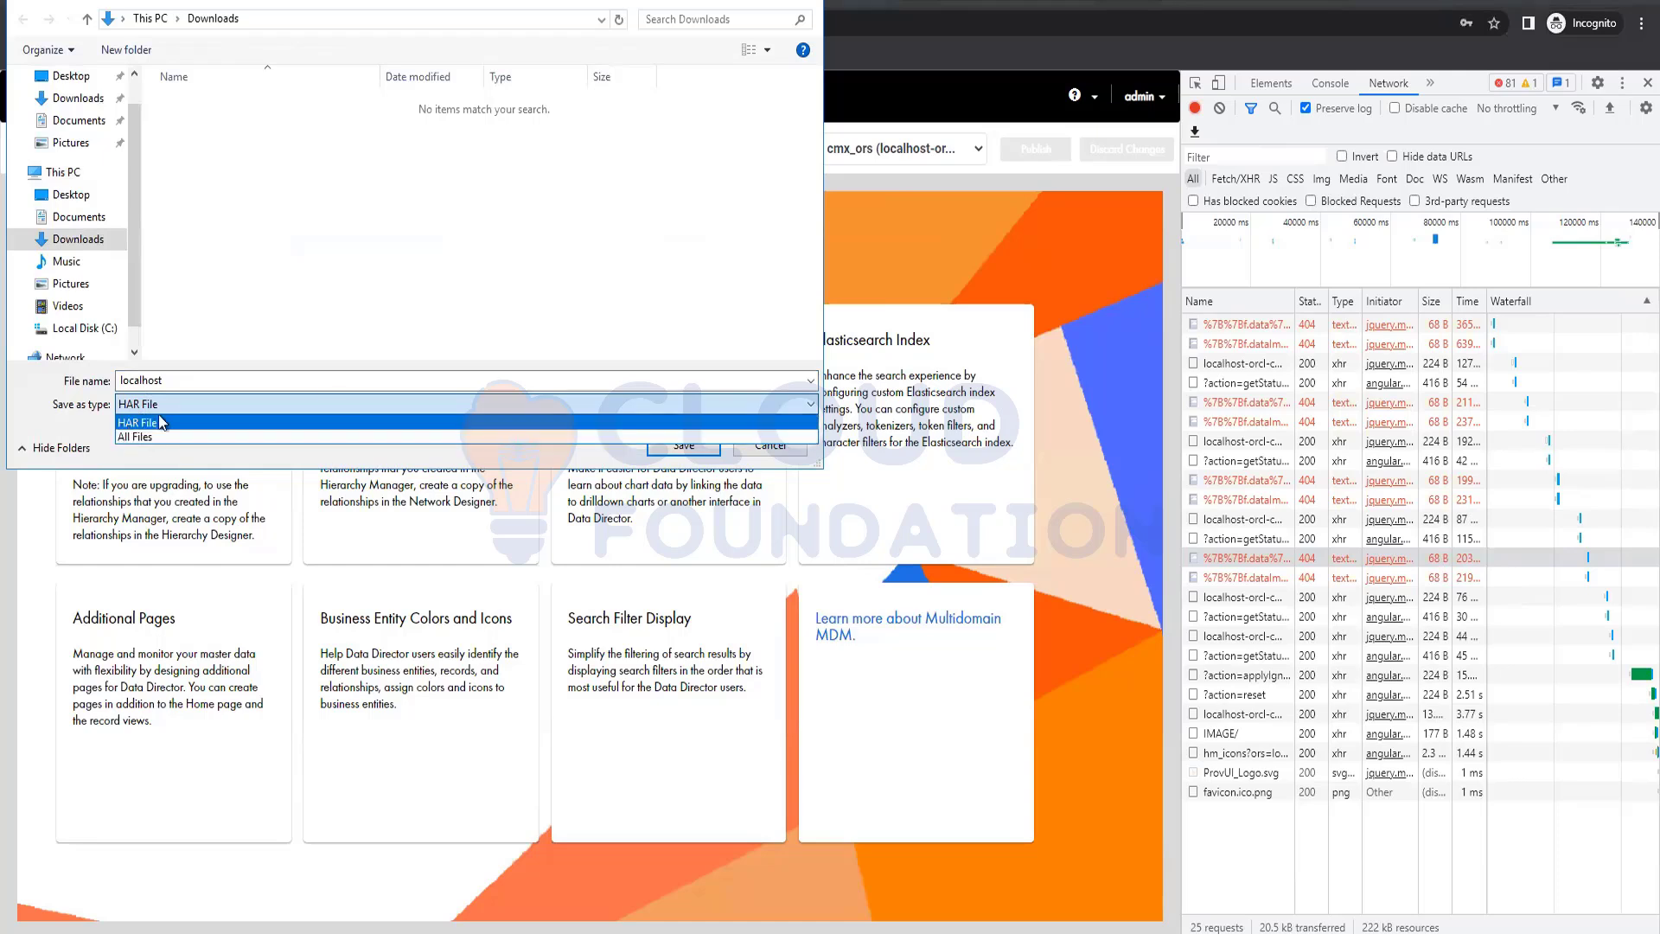
click(161, 422)
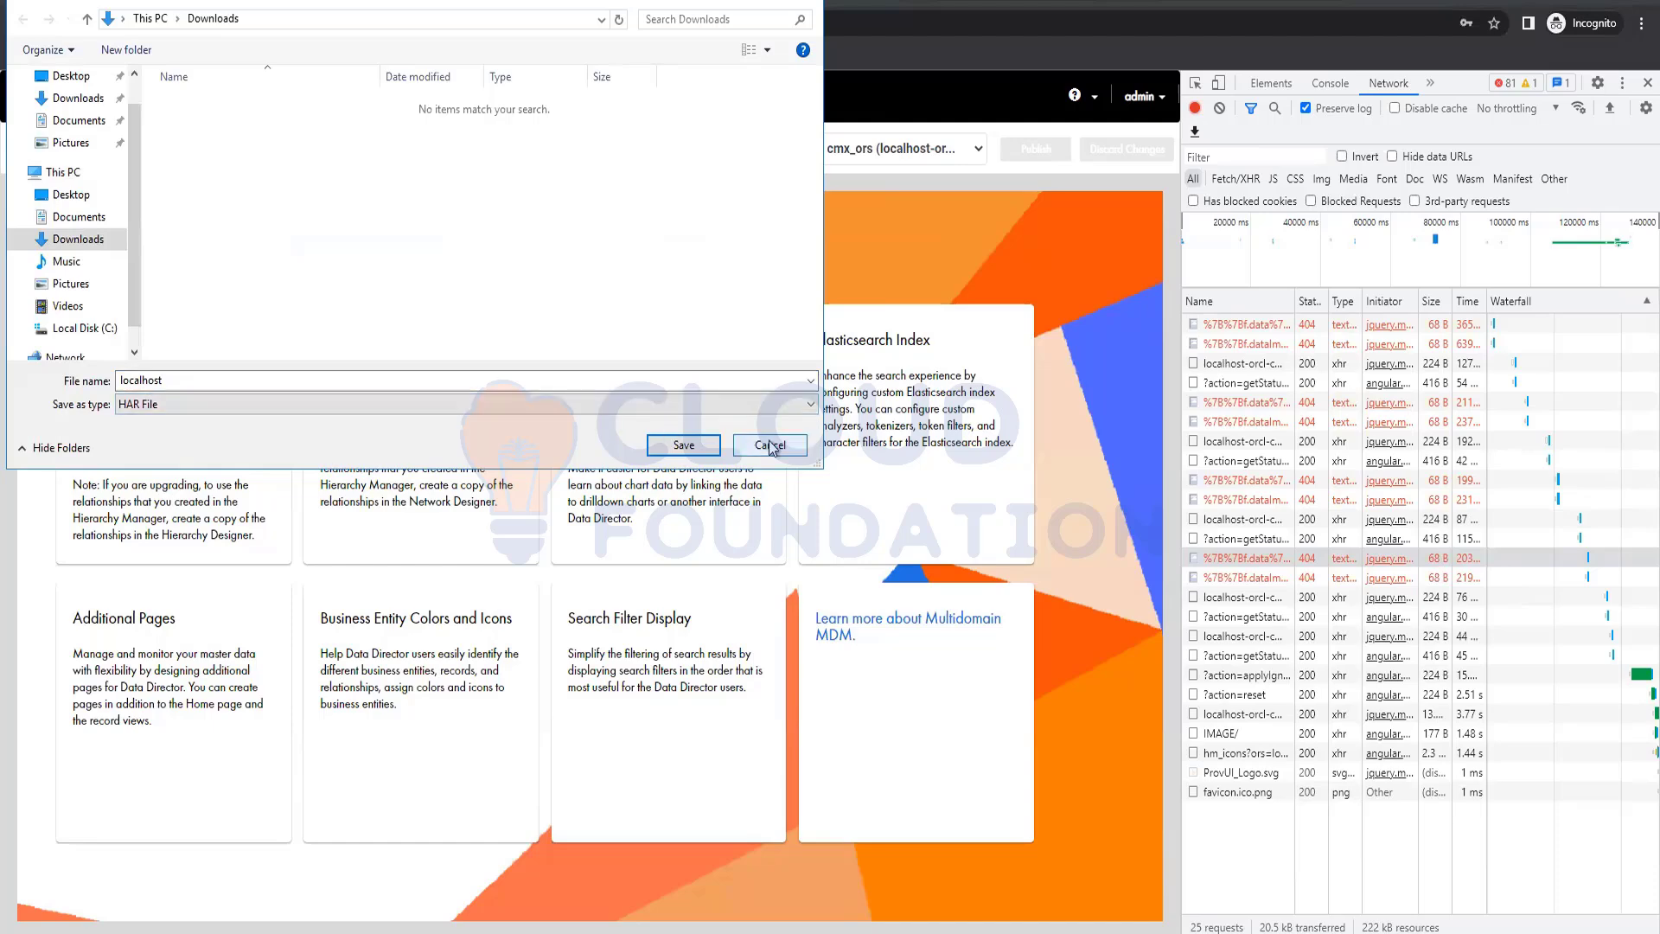
click(770, 447)
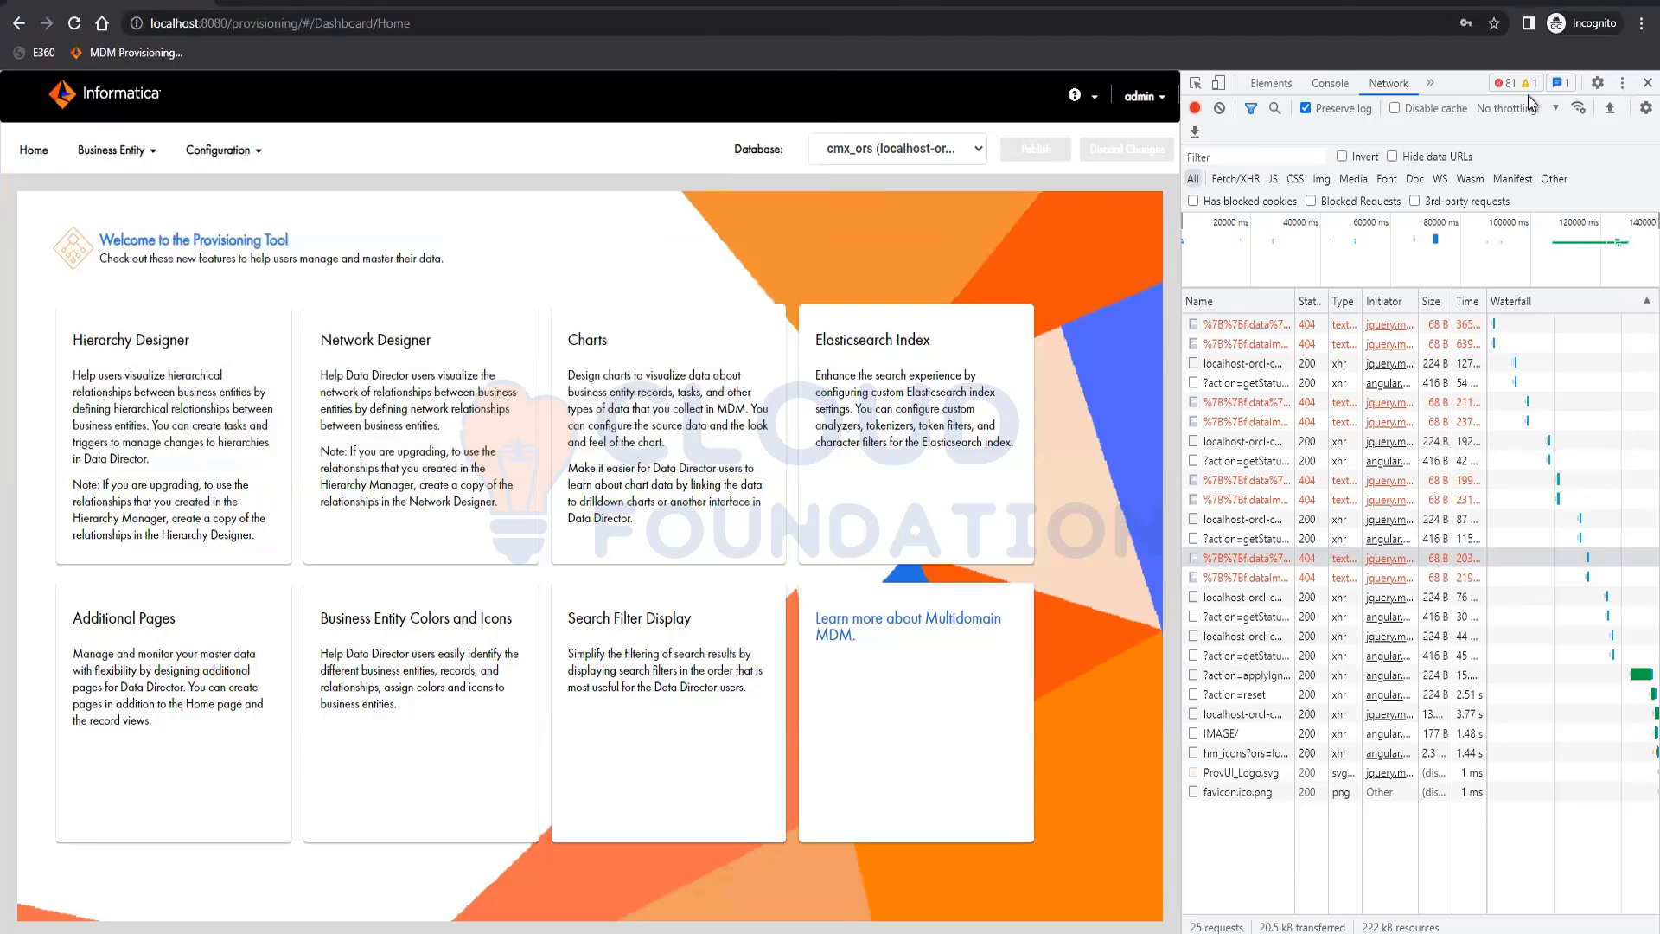
Clear the network log and stop its recording, closing the developer tools
click(1219, 108)
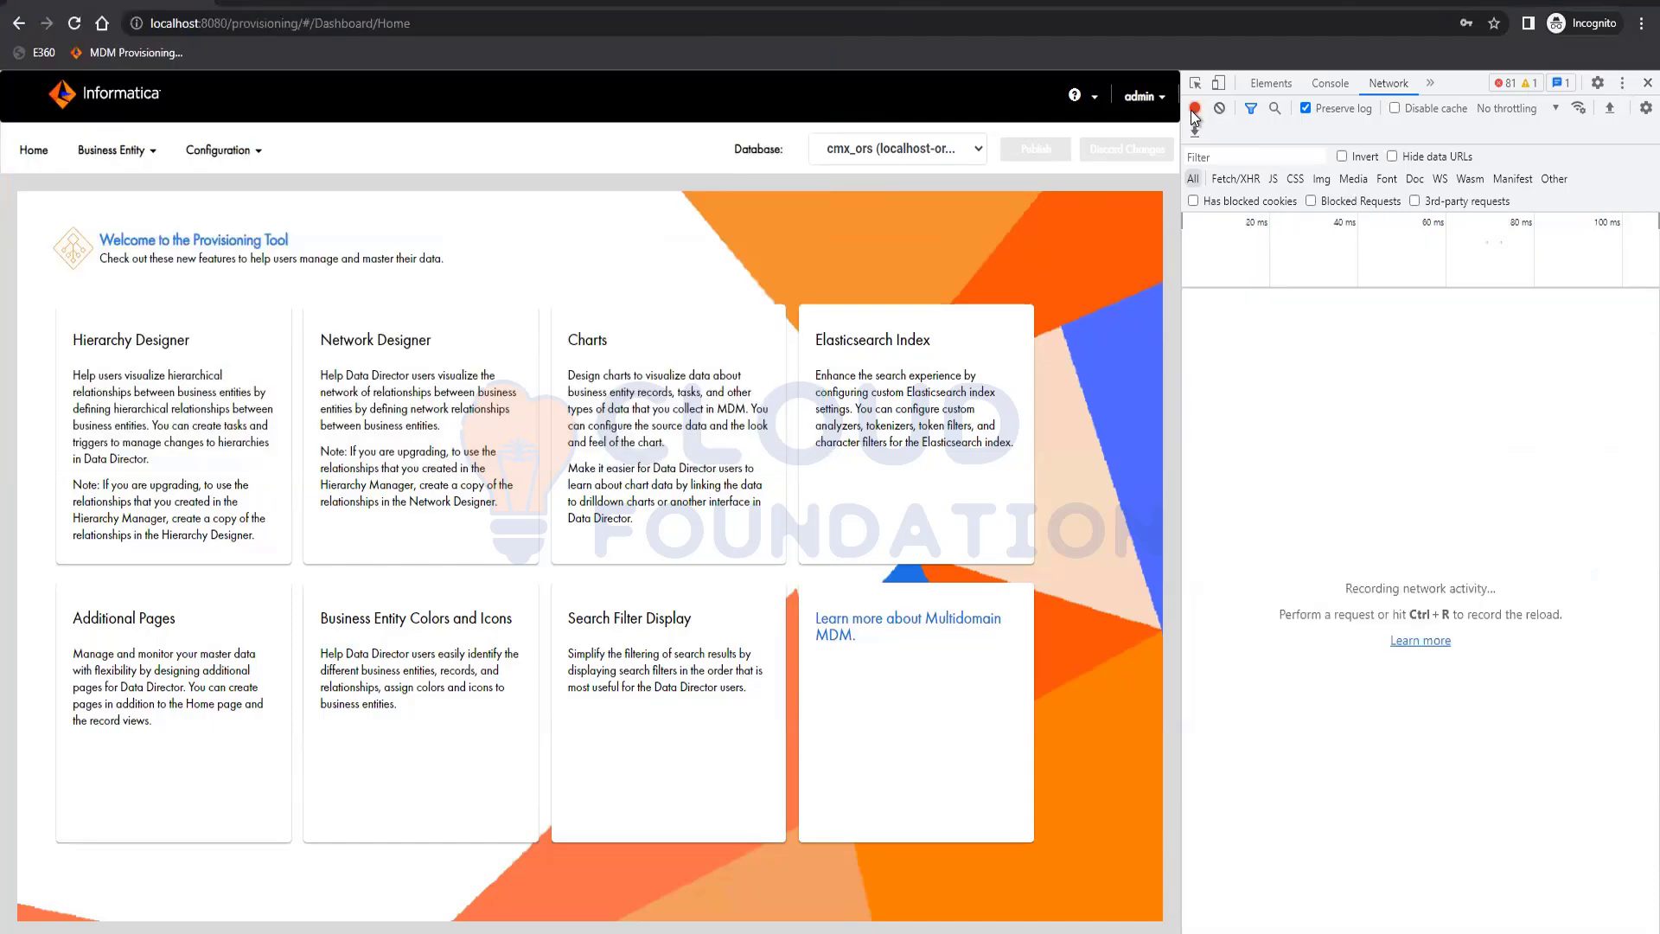
click(1196, 108)
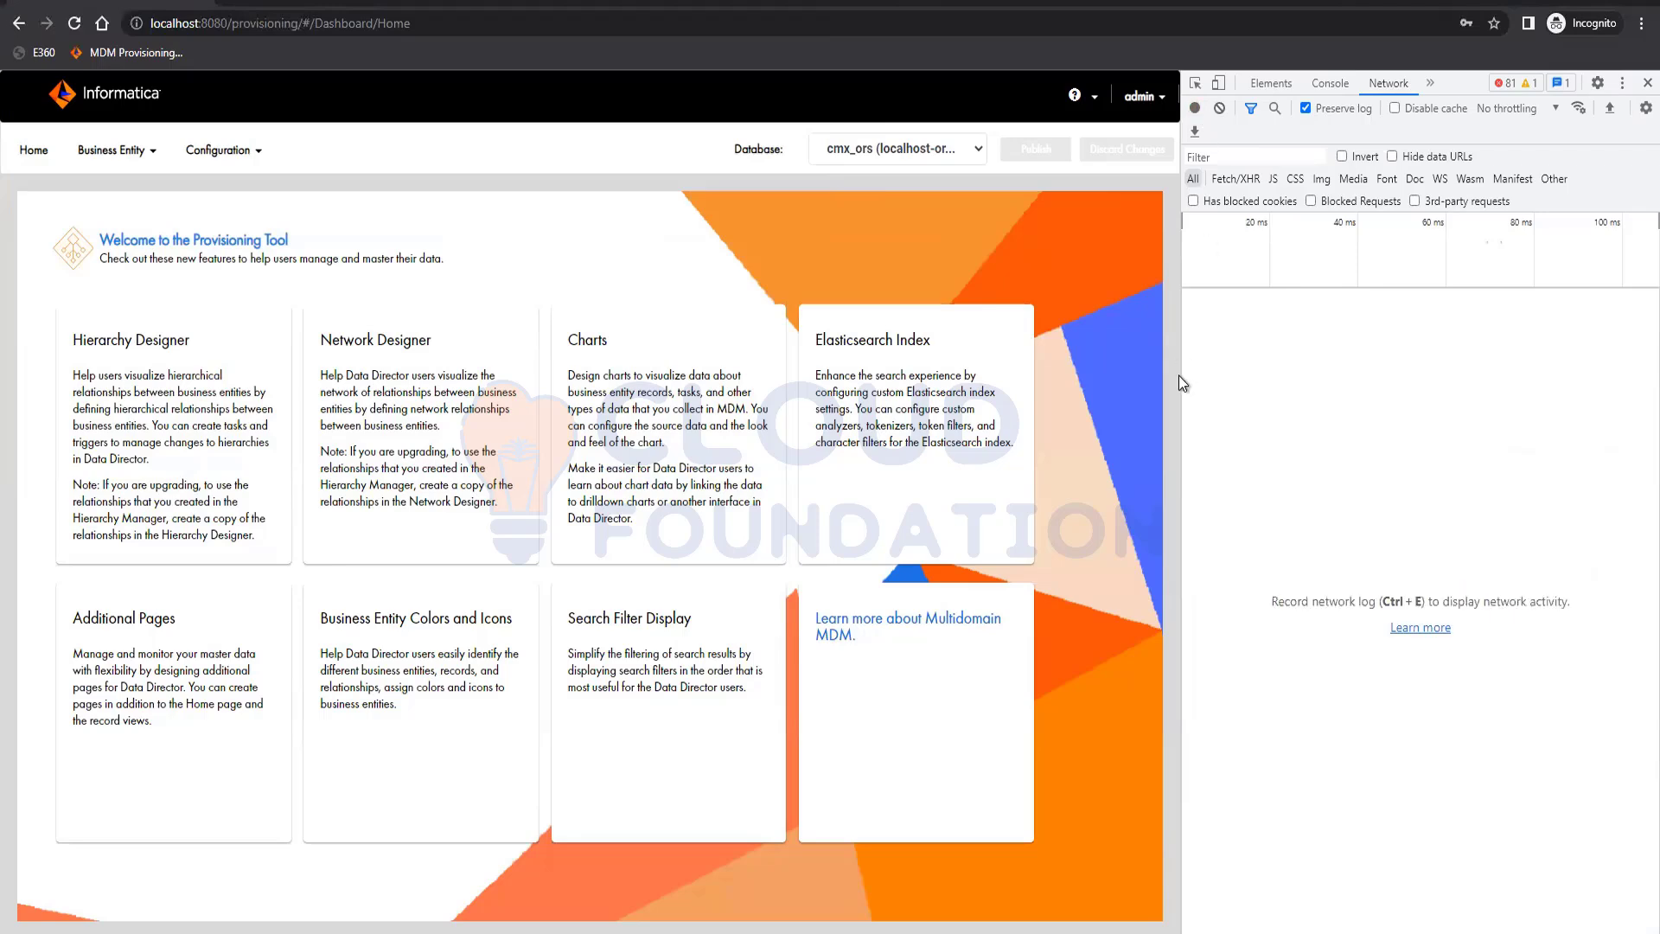
click(1648, 82)
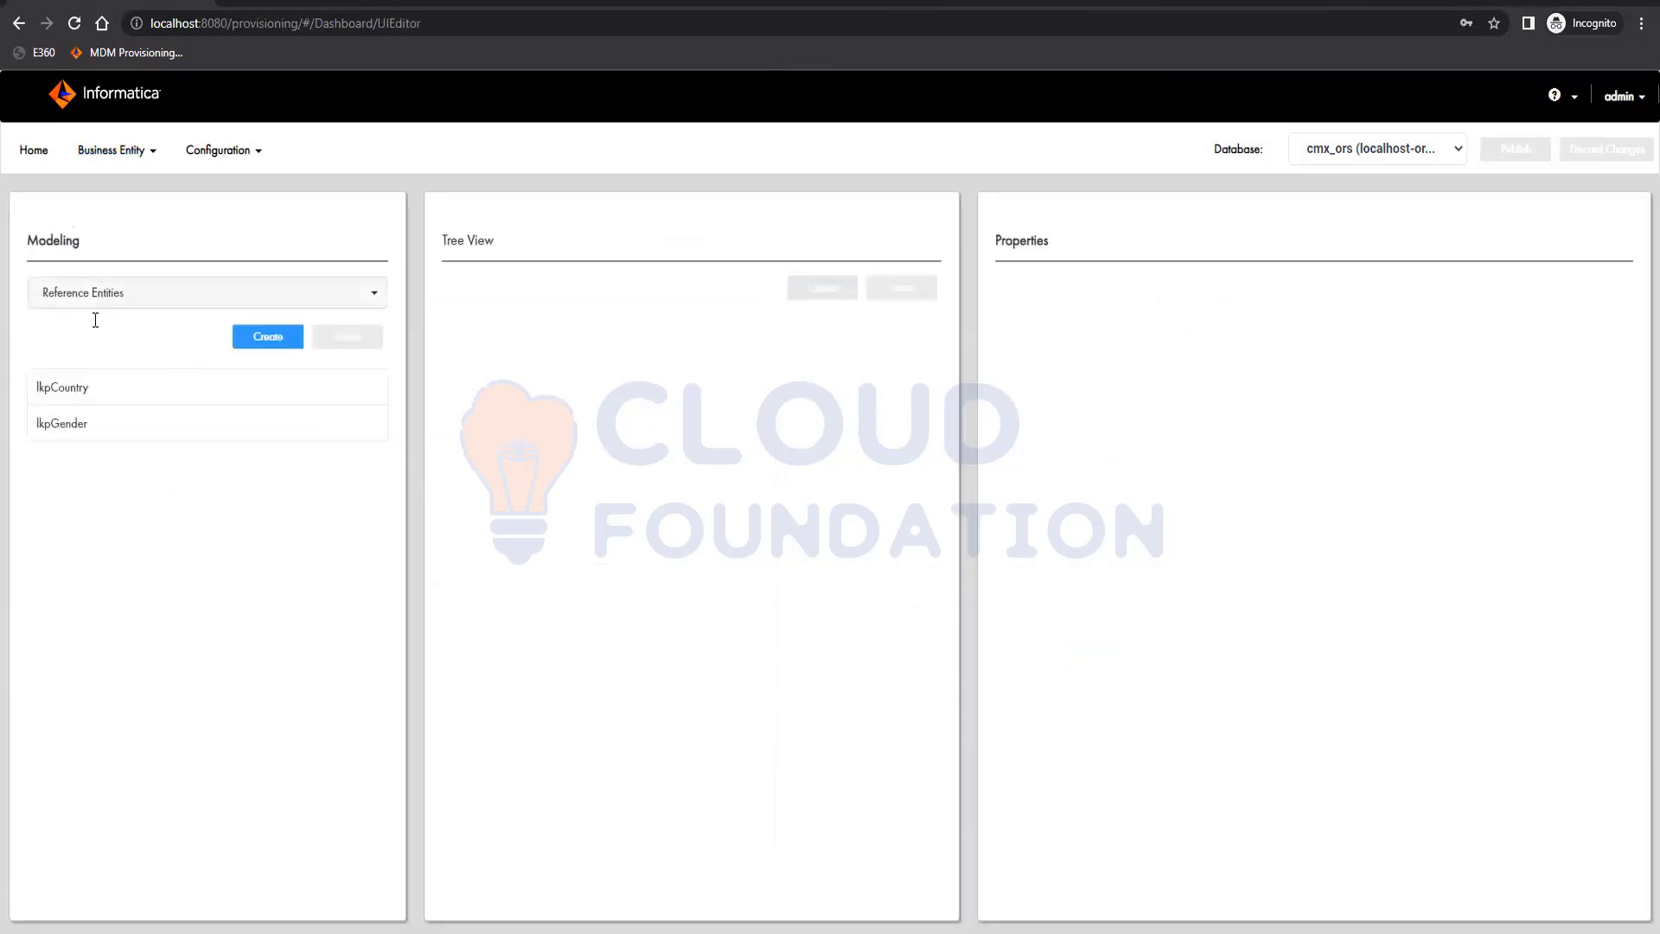
Show the business entities in the modeling page and expand the fields of the Party entity
click(97, 295)
click(91, 351)
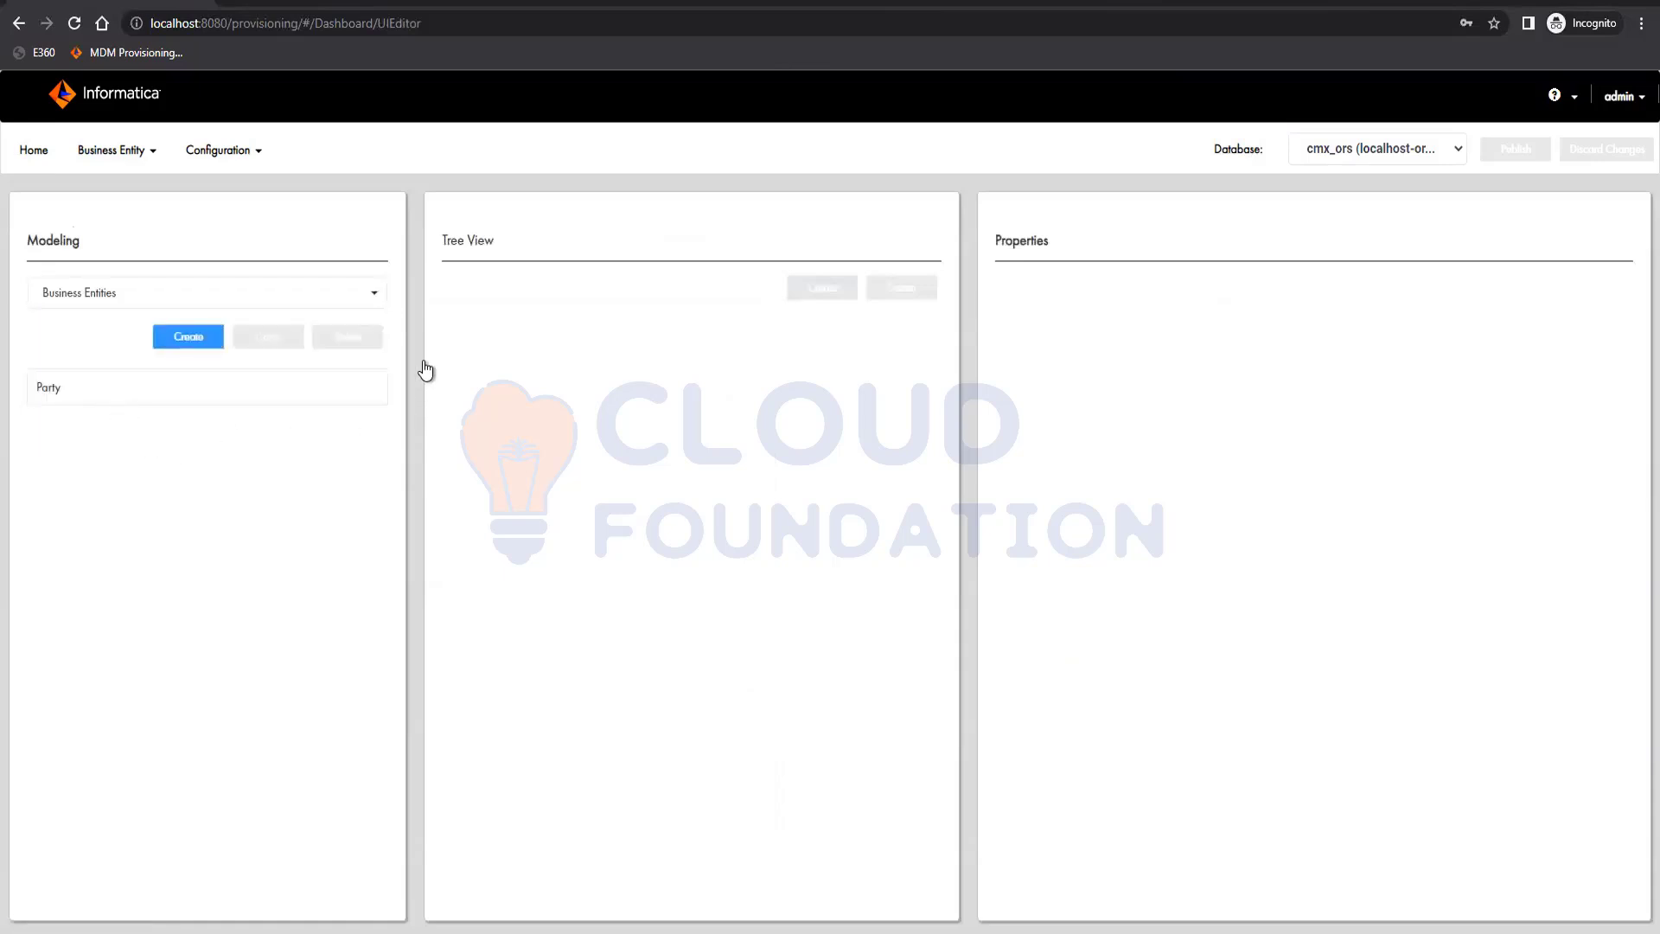
click(185, 393)
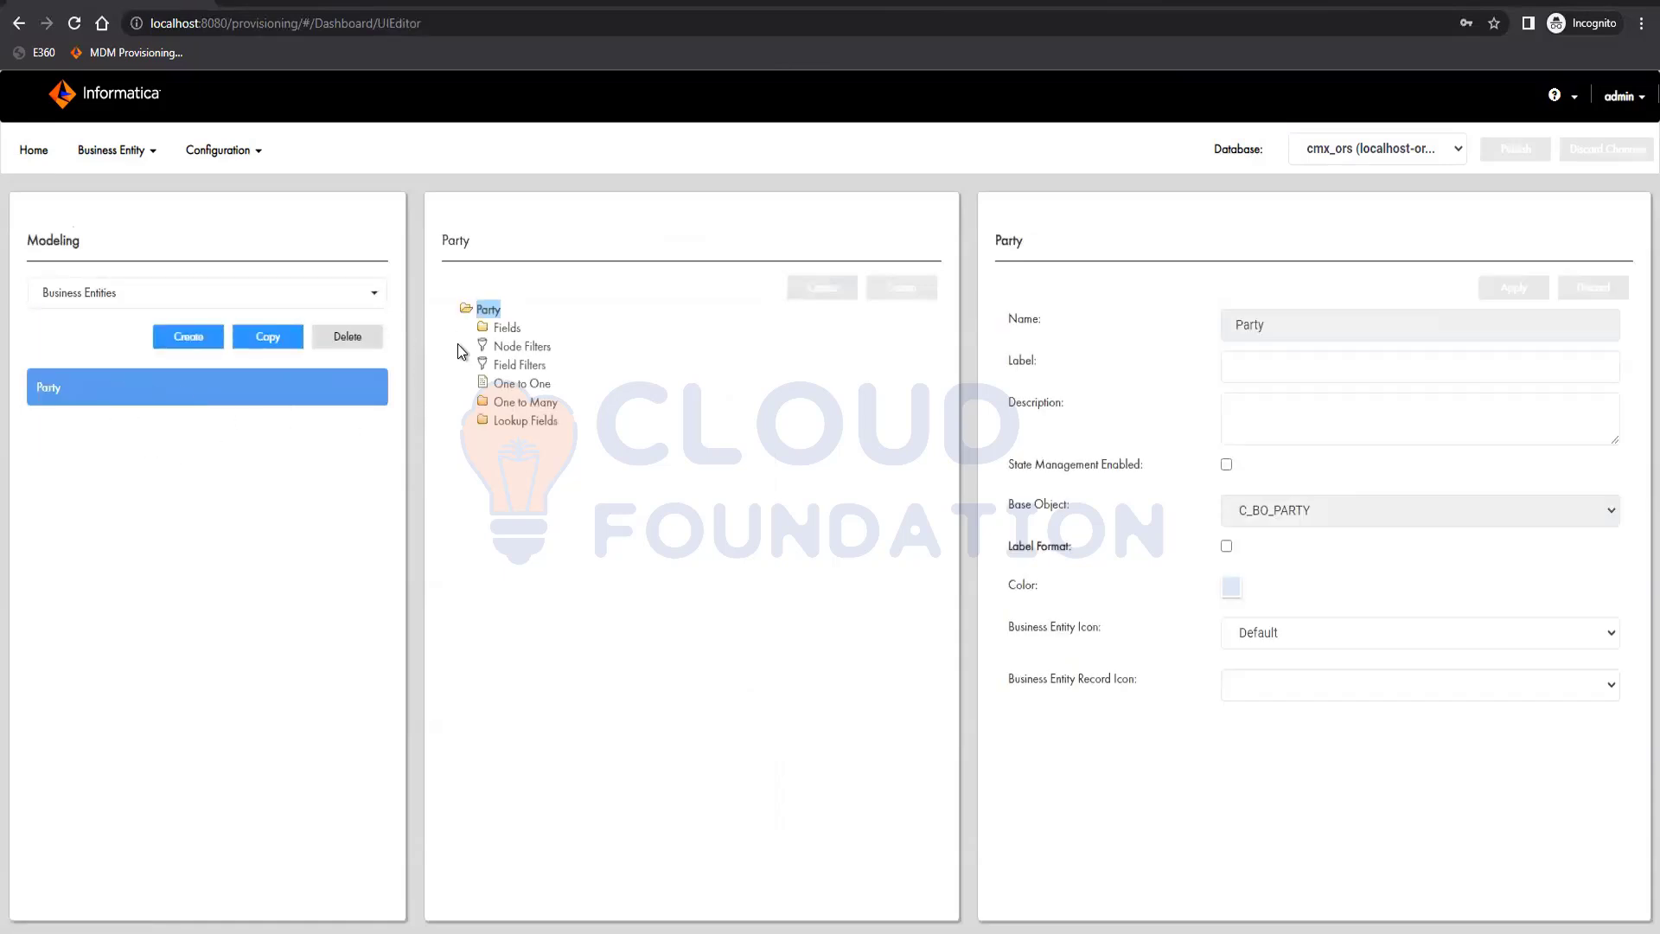
click(487, 328)
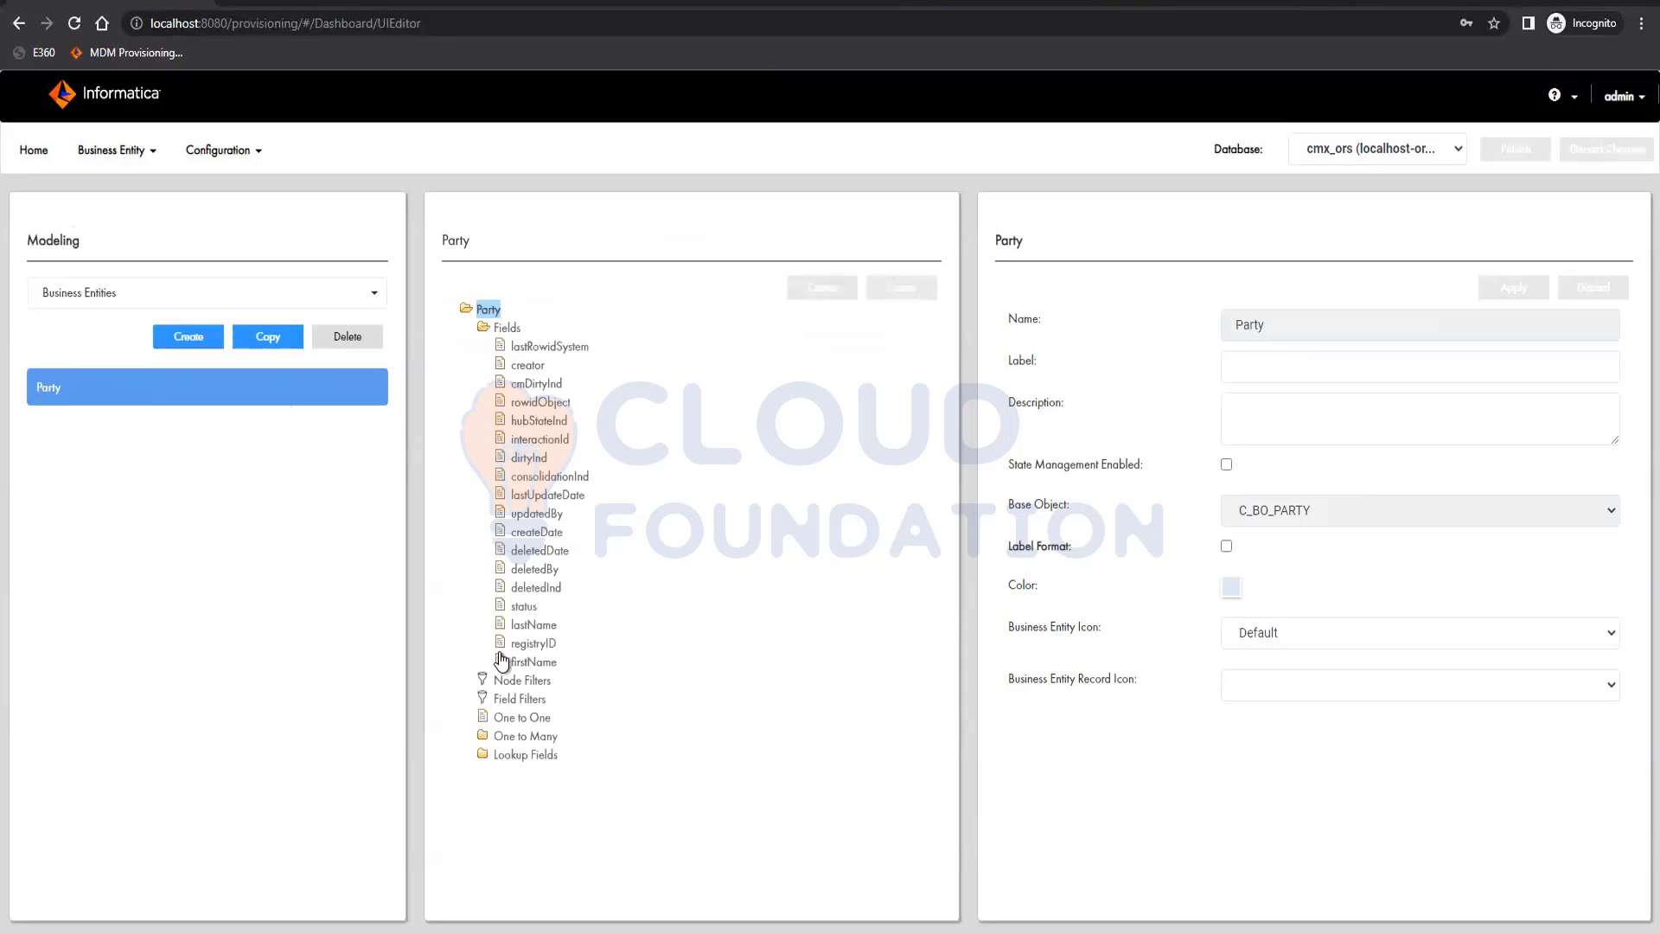
Examine the Party entity's one-to-many address child with its fields and lookup fields, plus Party's own lookup fields, and collapse the branches
click(521, 737)
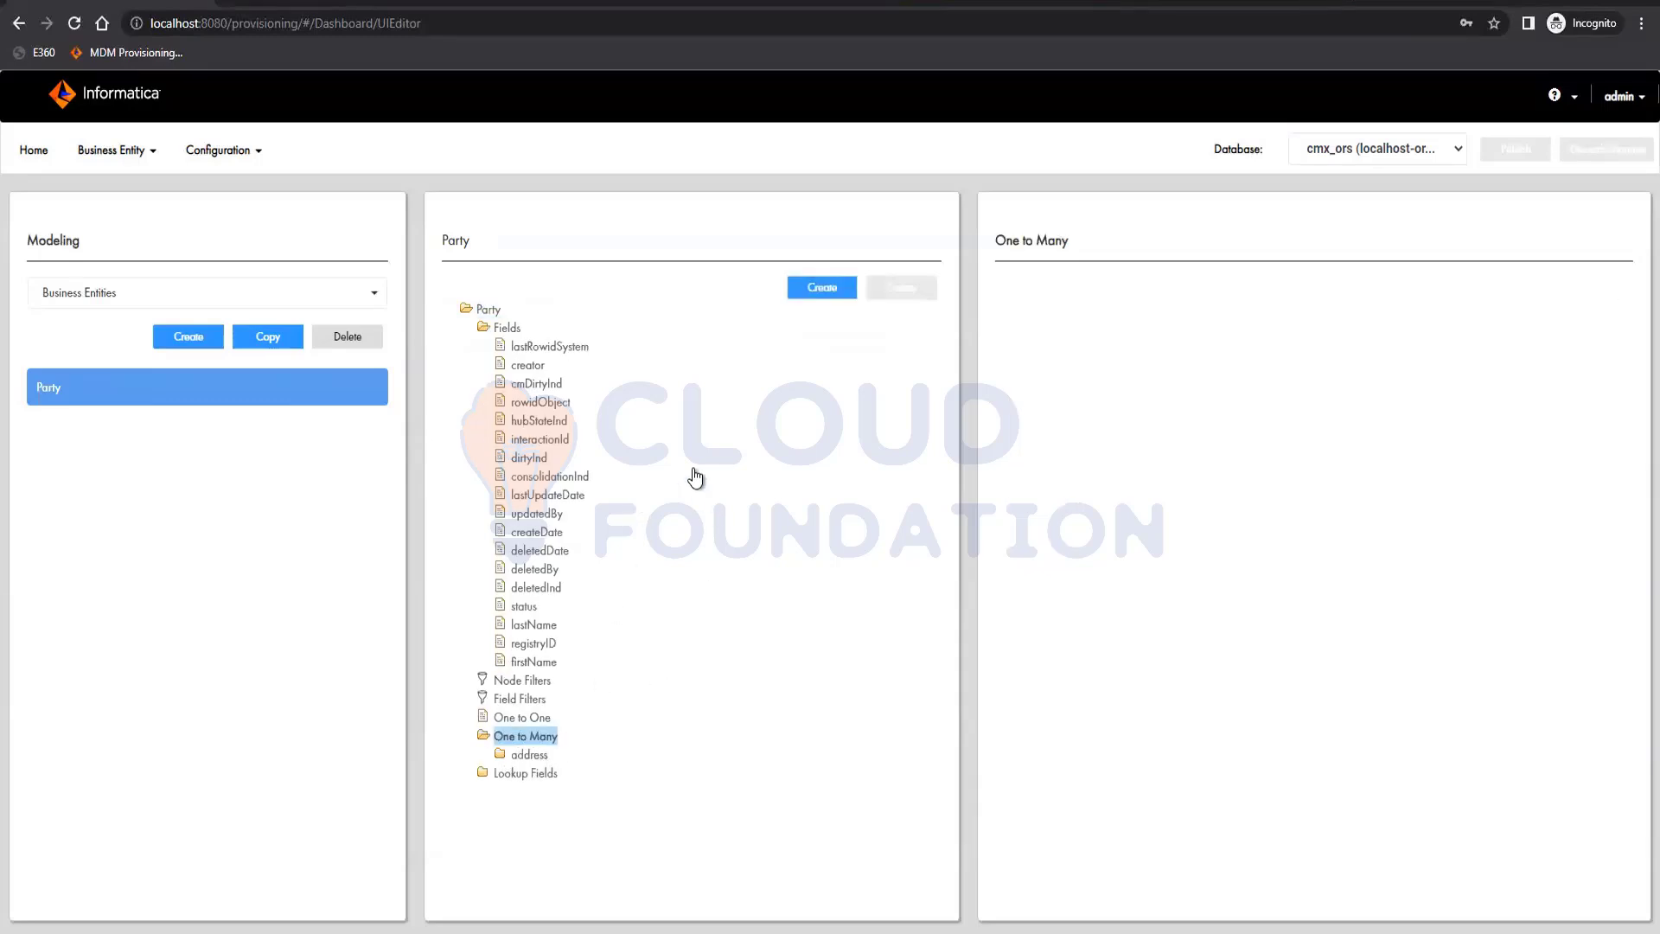
click(529, 756)
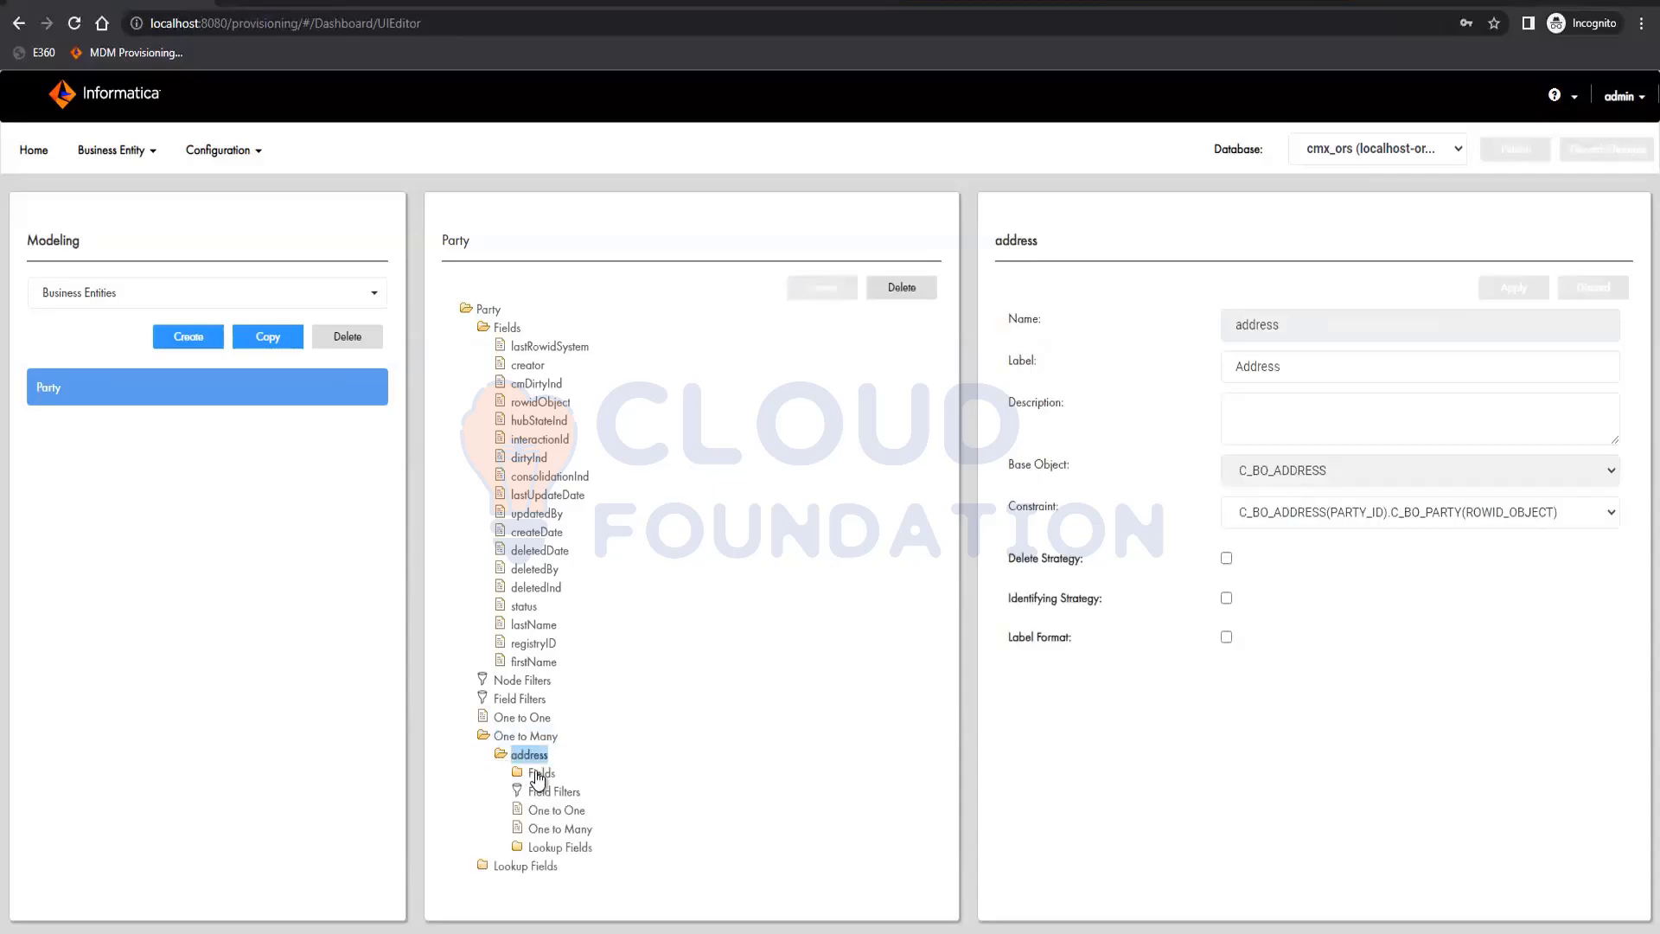
click(538, 774)
scroll(612, 510, down, 3)
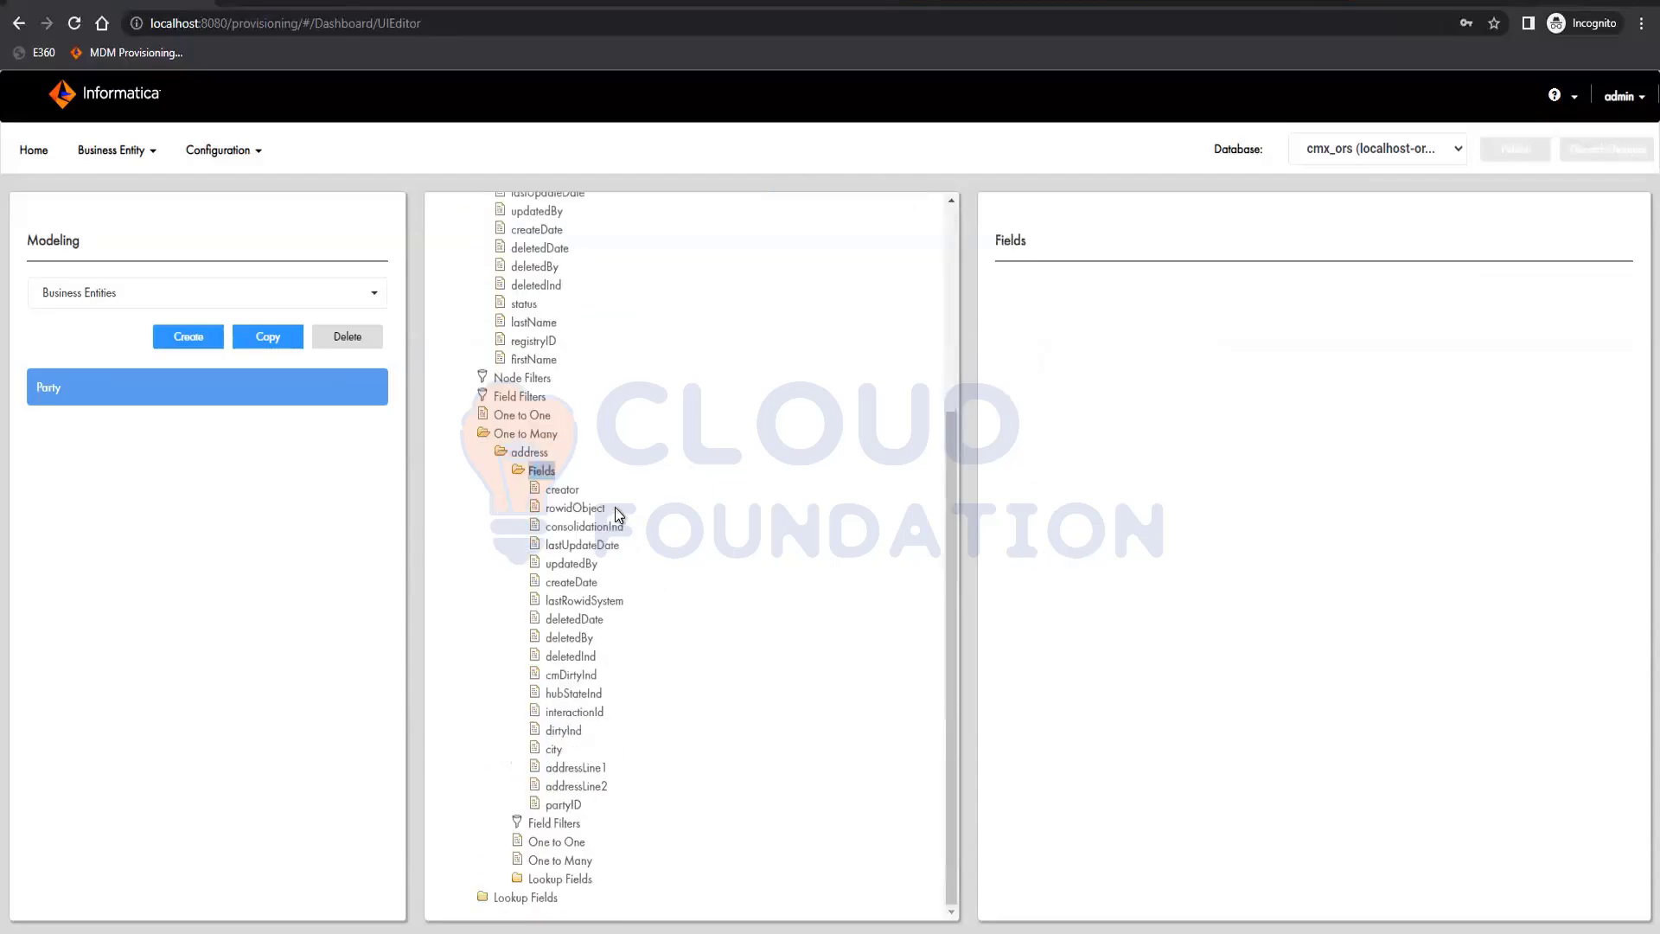
click(554, 878)
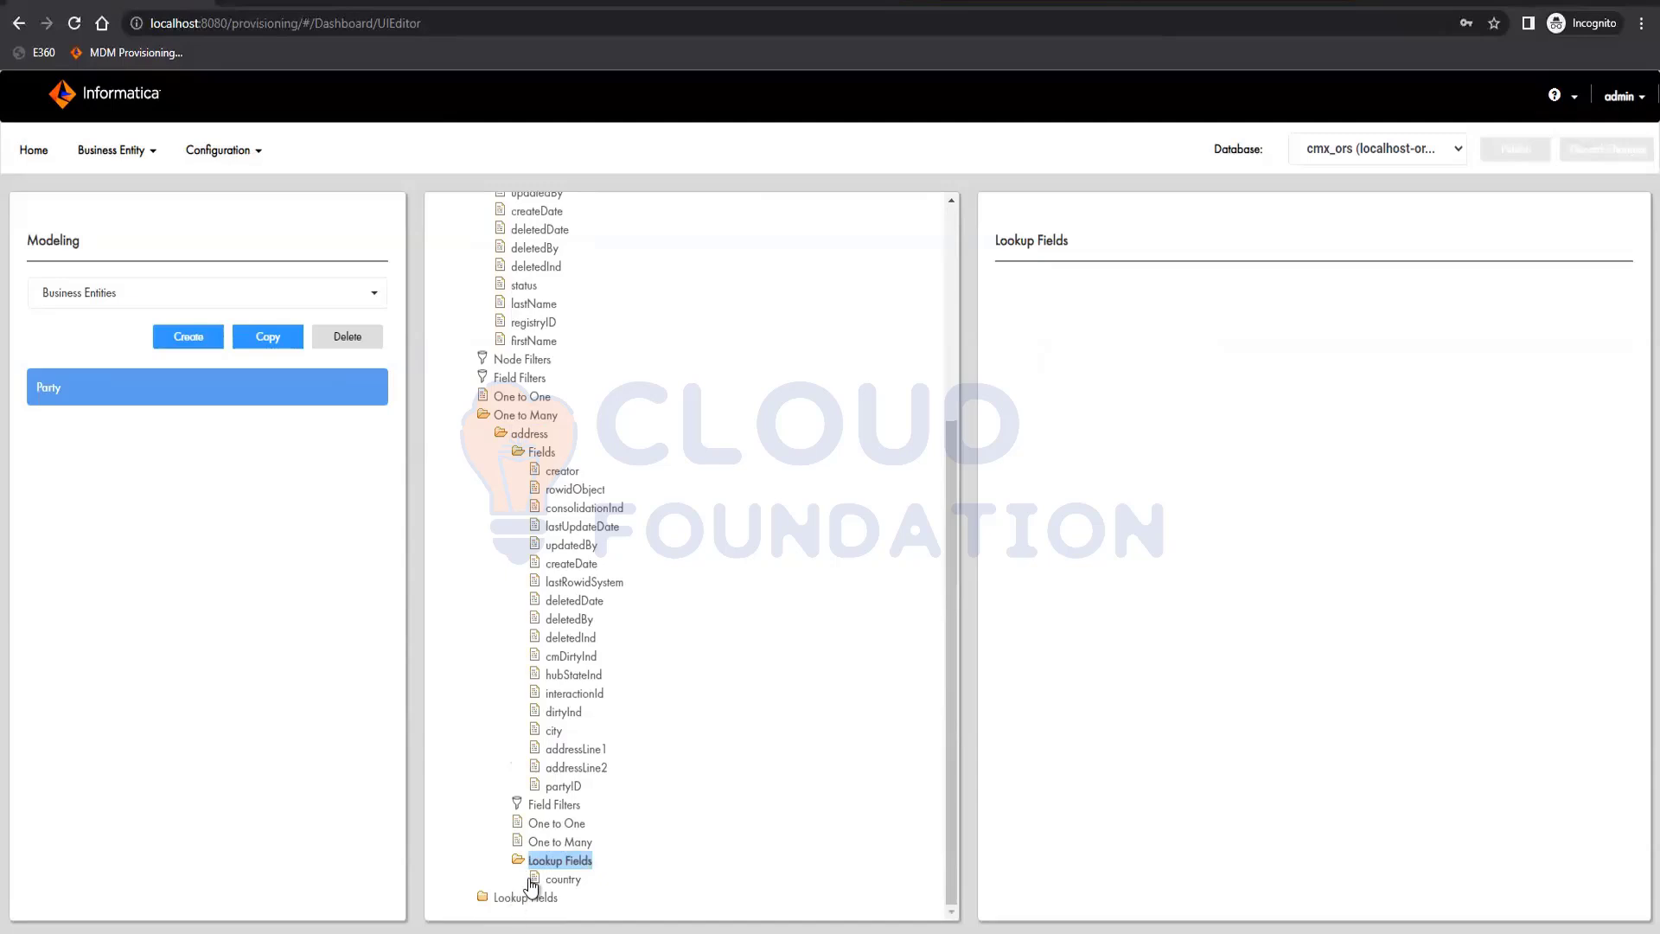
scroll(678, 486, up, 3)
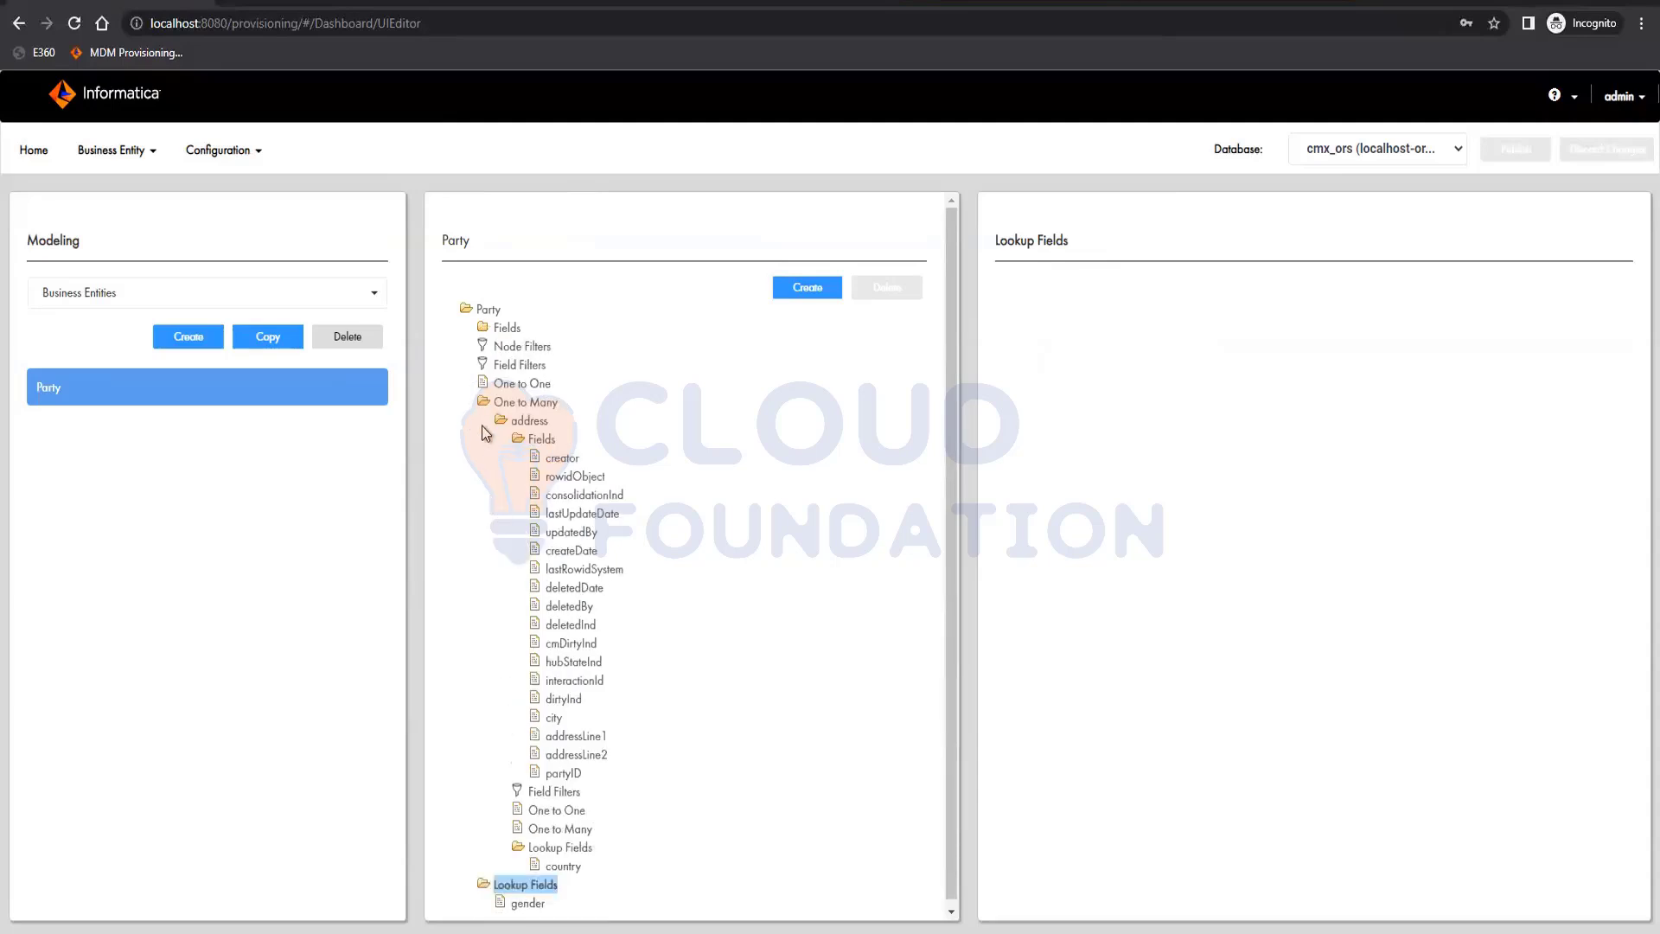
click(484, 404)
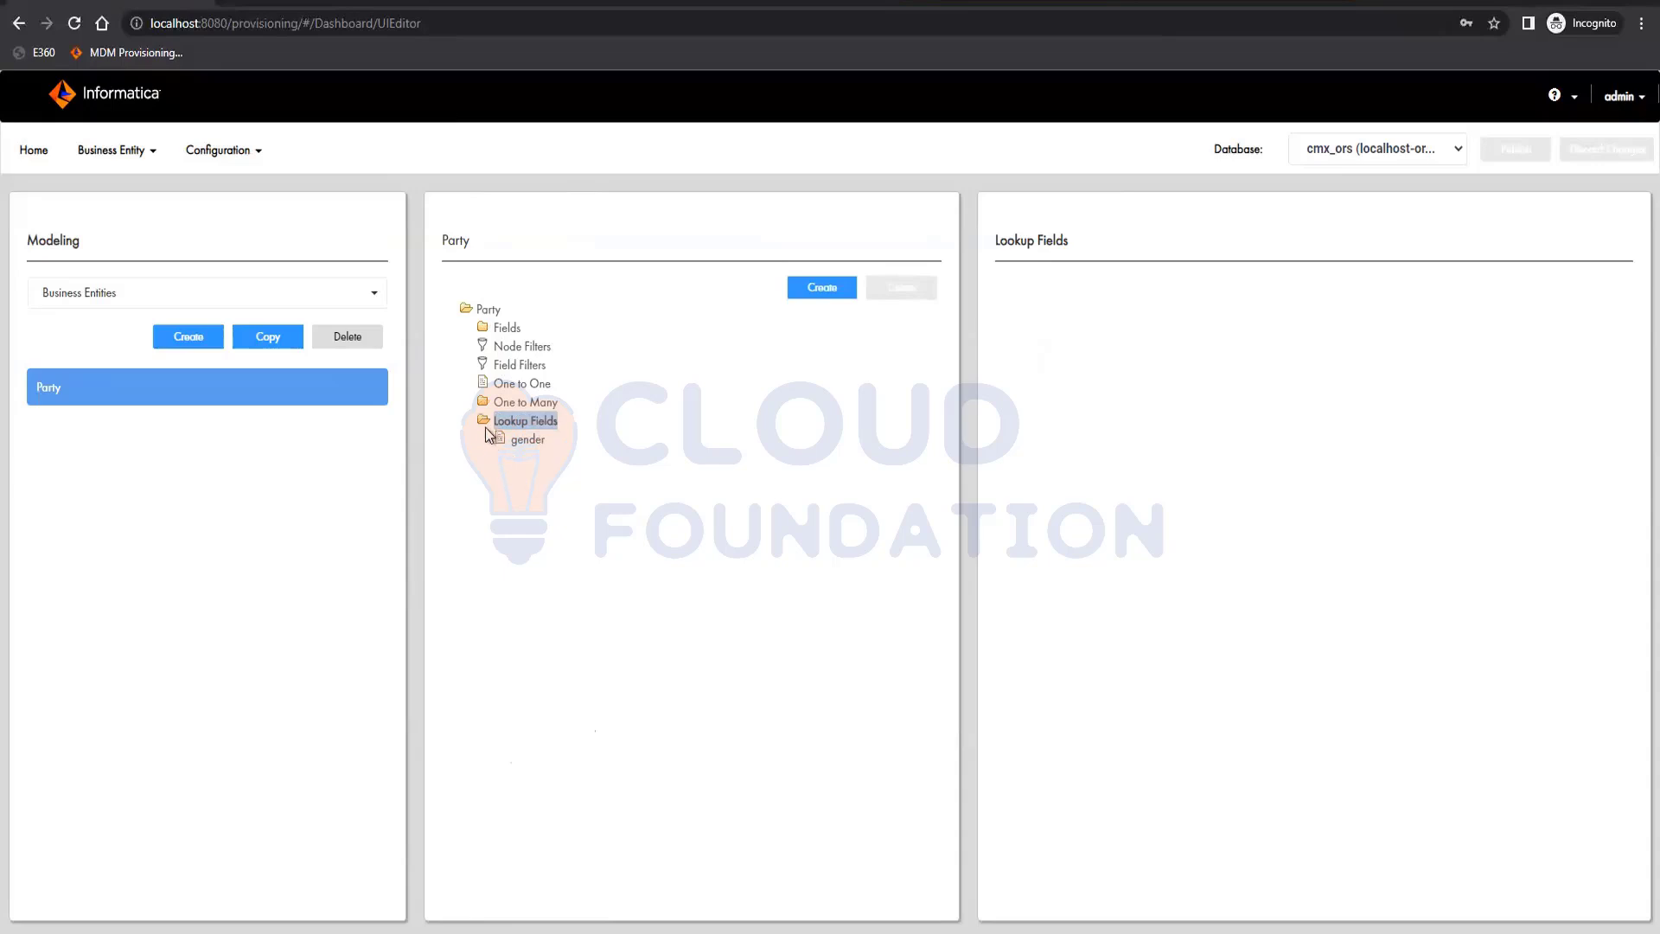
click(485, 422)
Create a business entity view based on the Party entity and try to apply it with the name and label Party
click(141, 297)
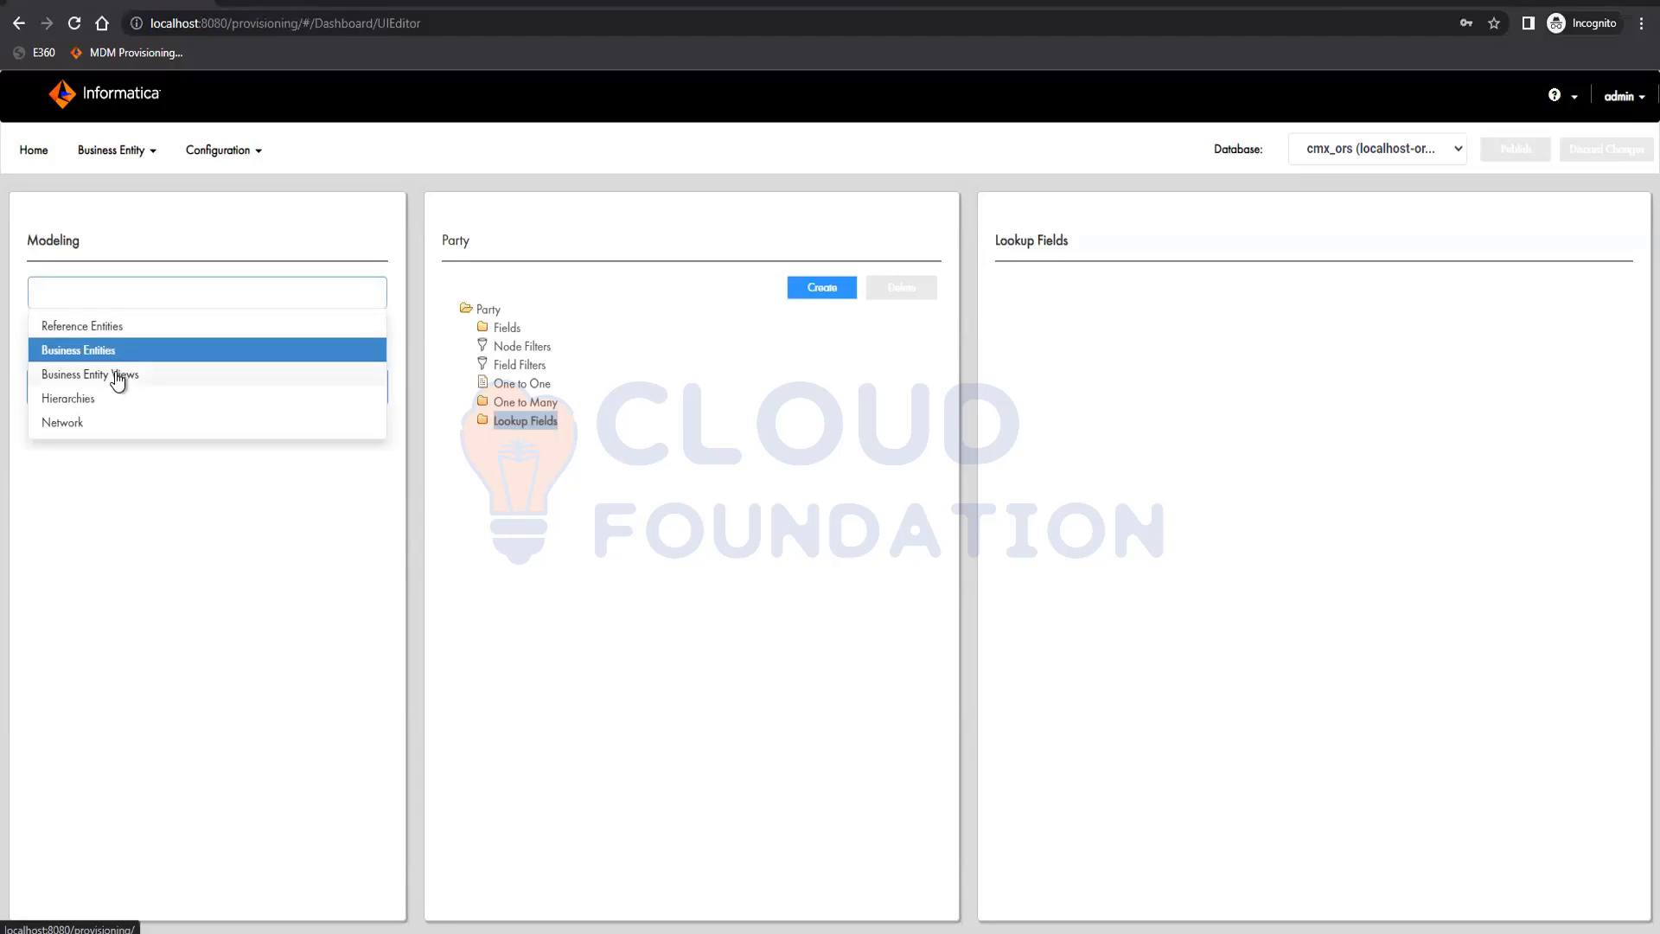
click(118, 376)
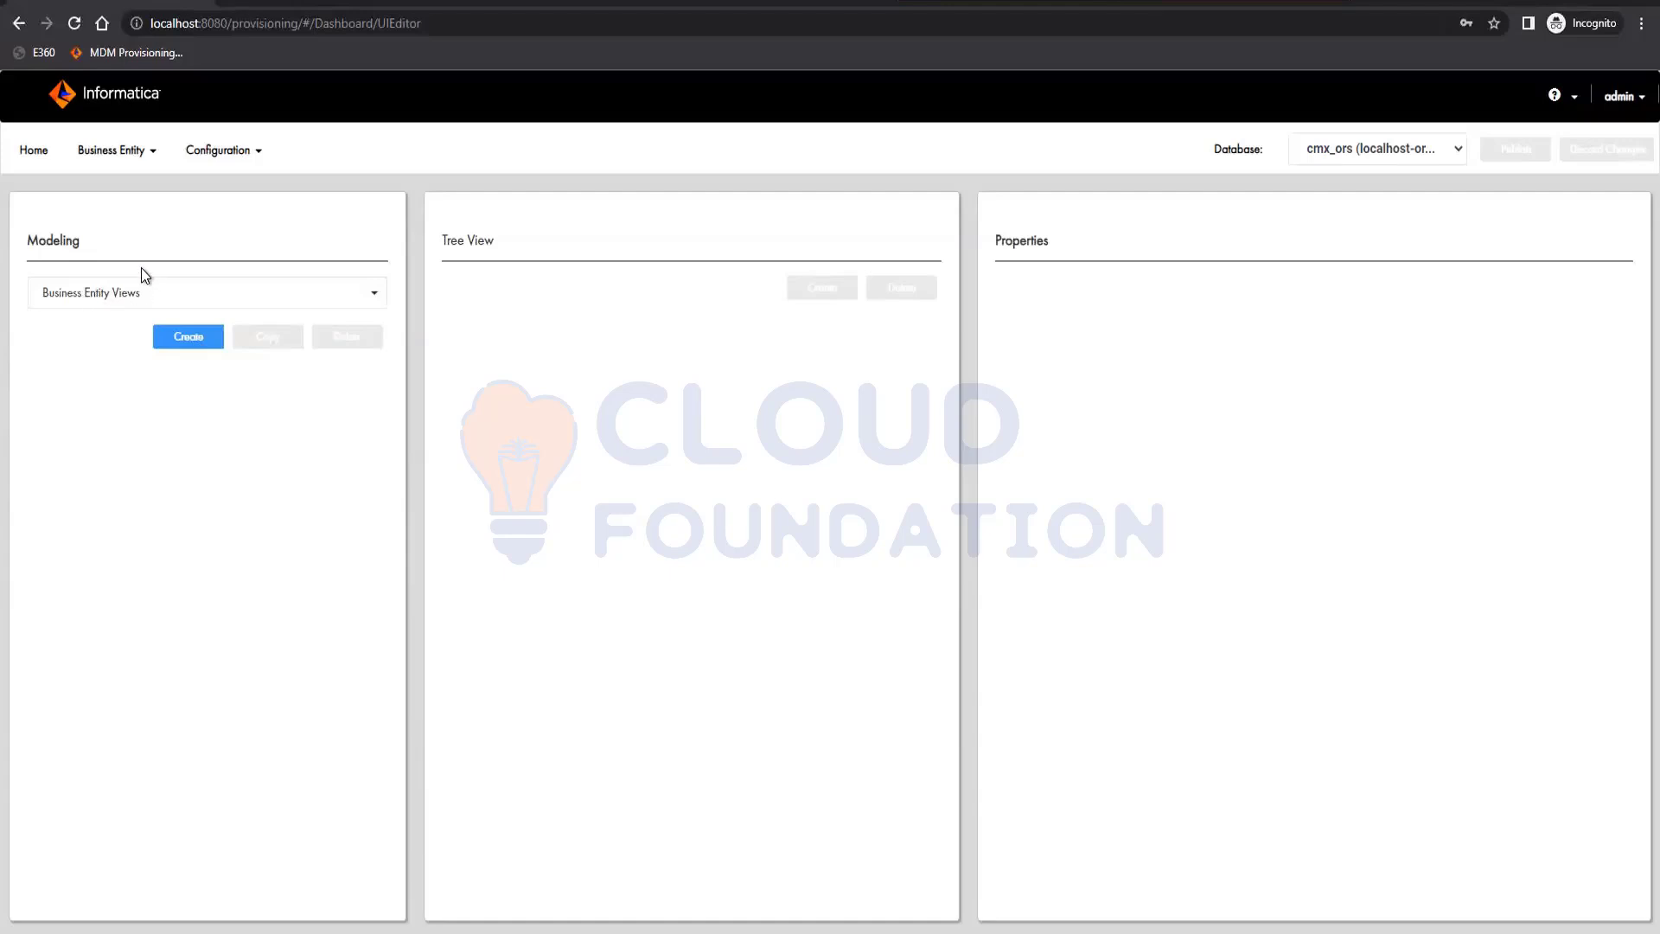
click(197, 336)
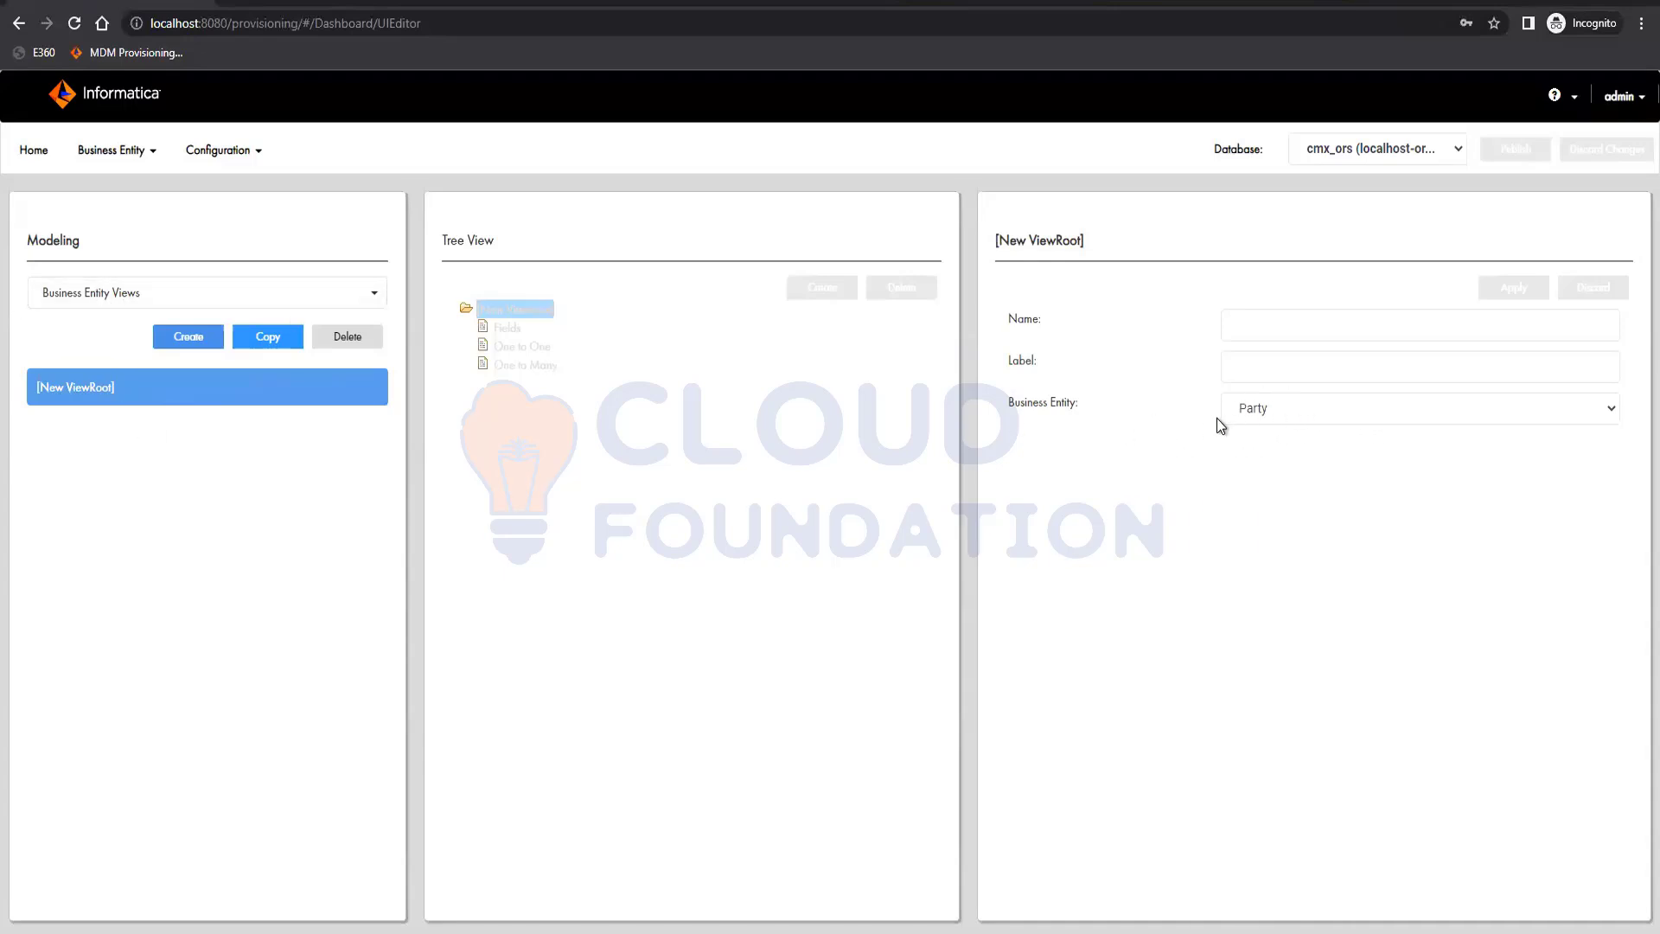
click(1252, 337)
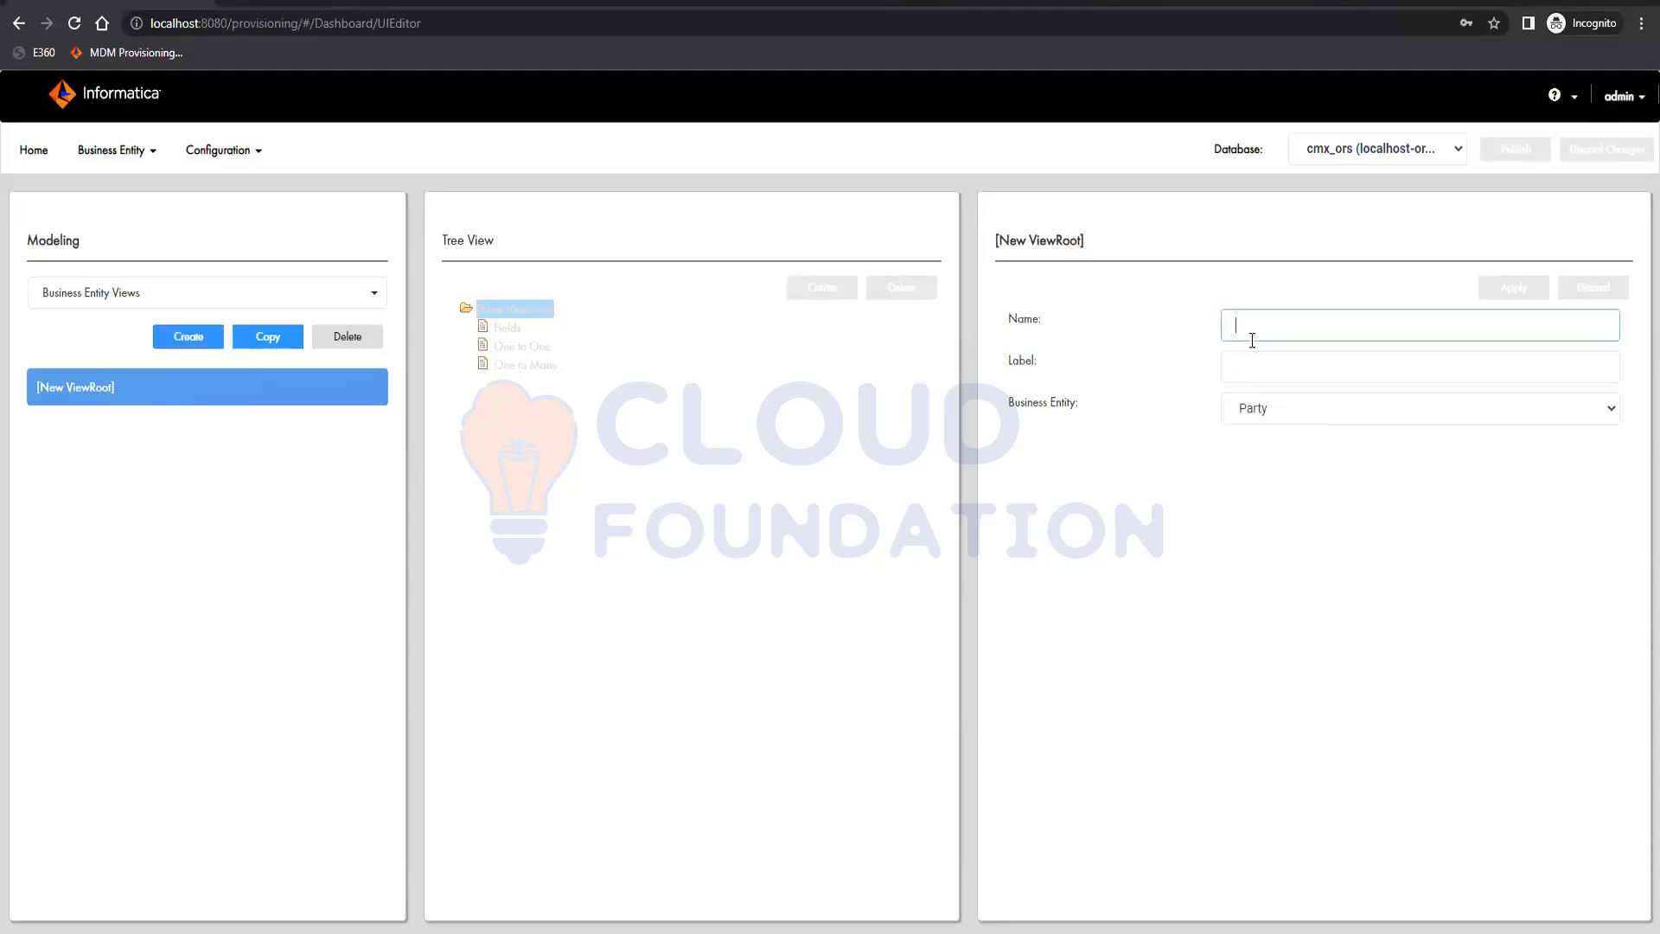
text(Party)
key(Tab)
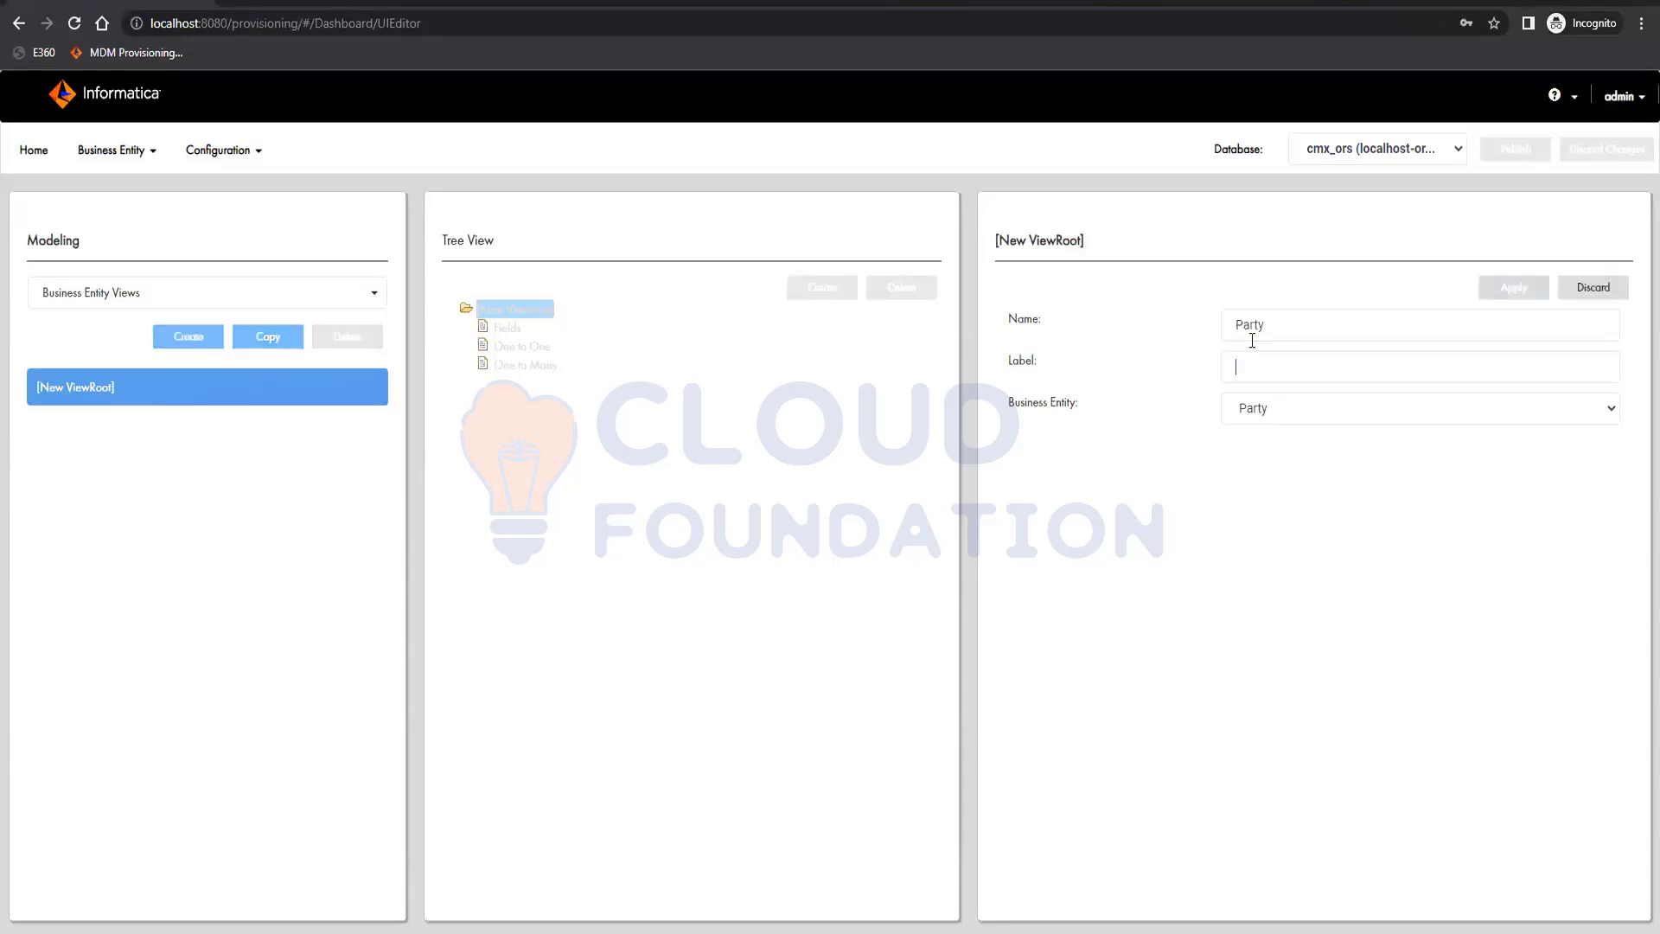
click(1252, 356)
text(pa)
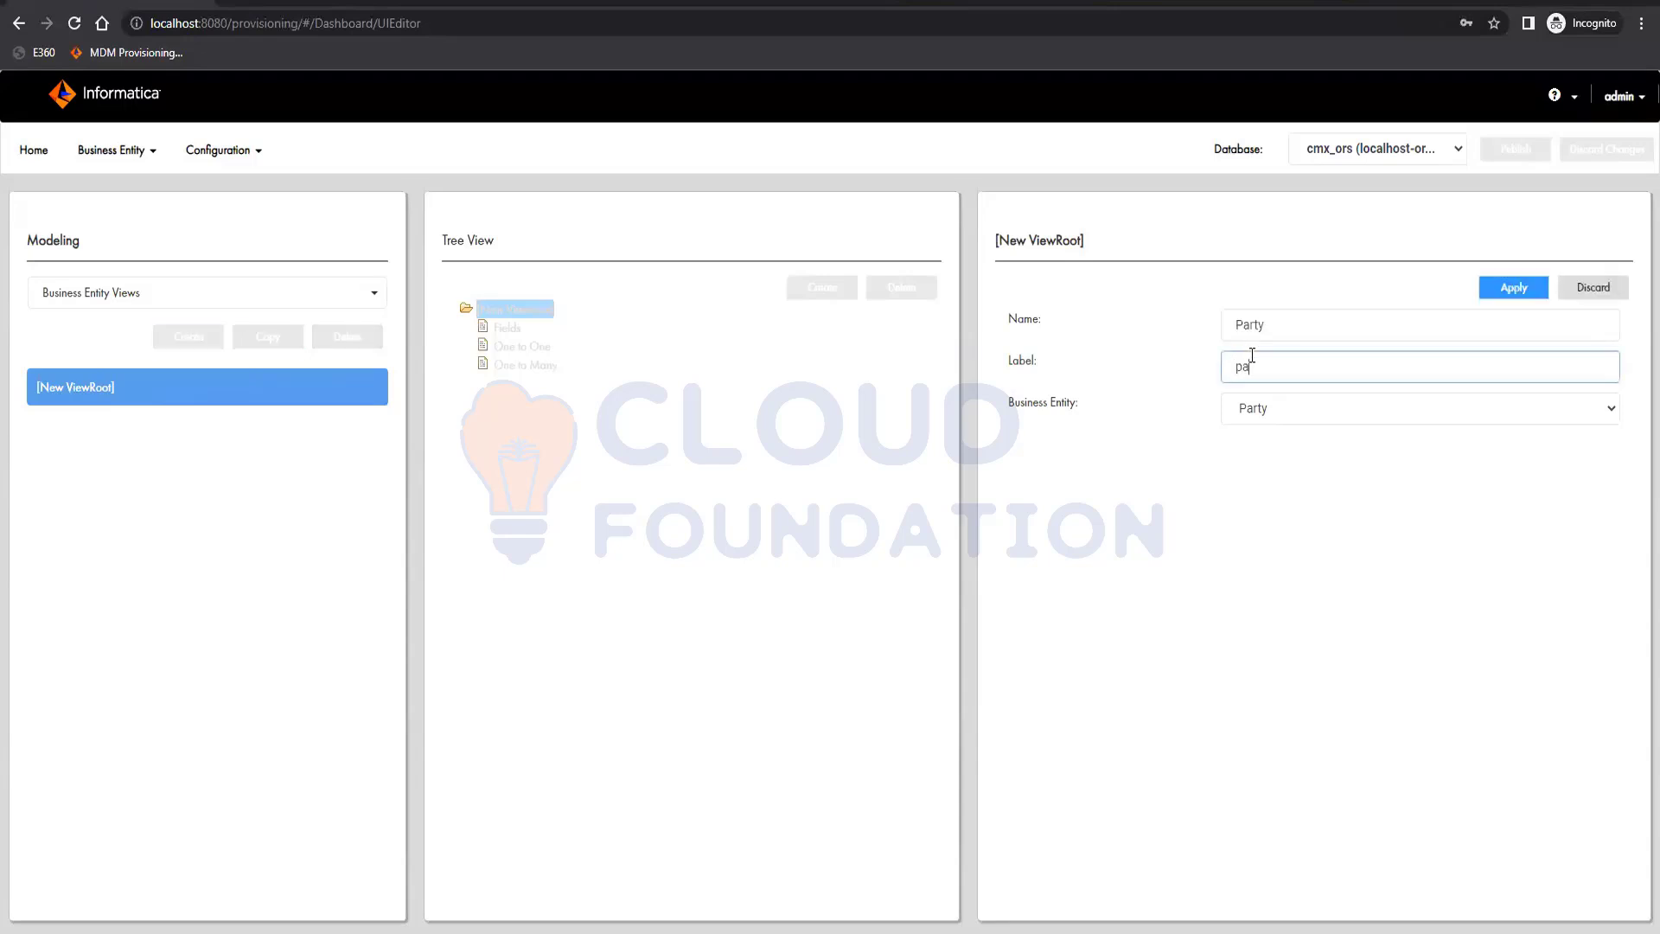
key(BackSpace)
key(BackSpace)
text(Party)
click(1509, 287)
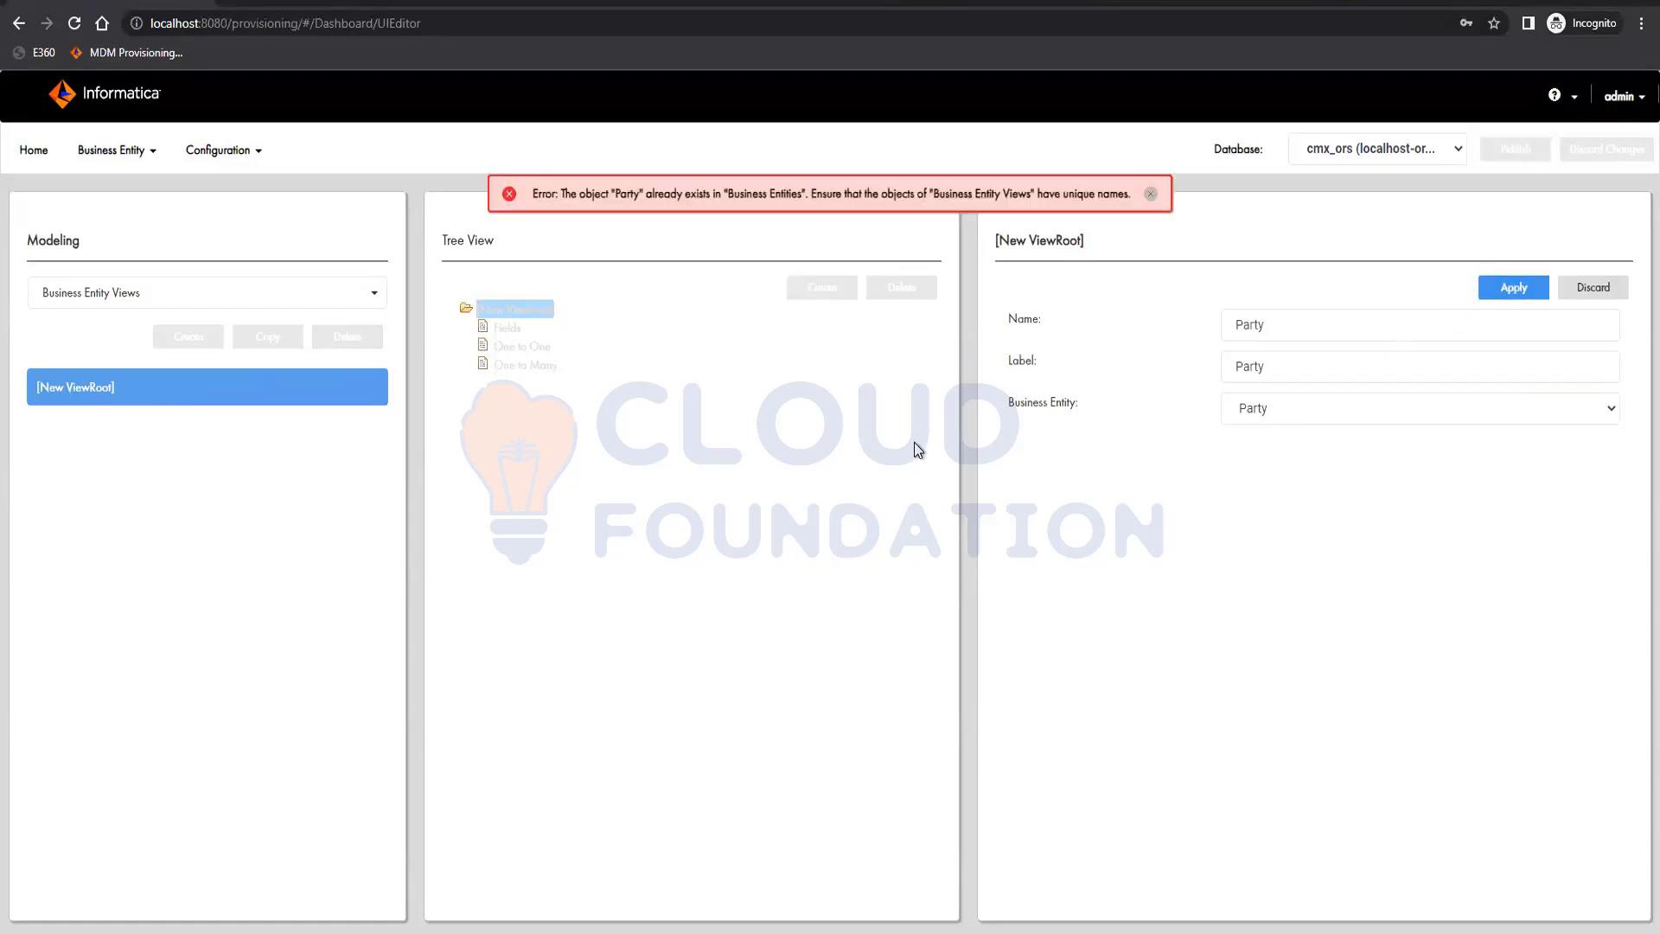
Rename the new view partySearchView, set its label to Party Search View and apply the changes
click(1299, 337)
text(View)
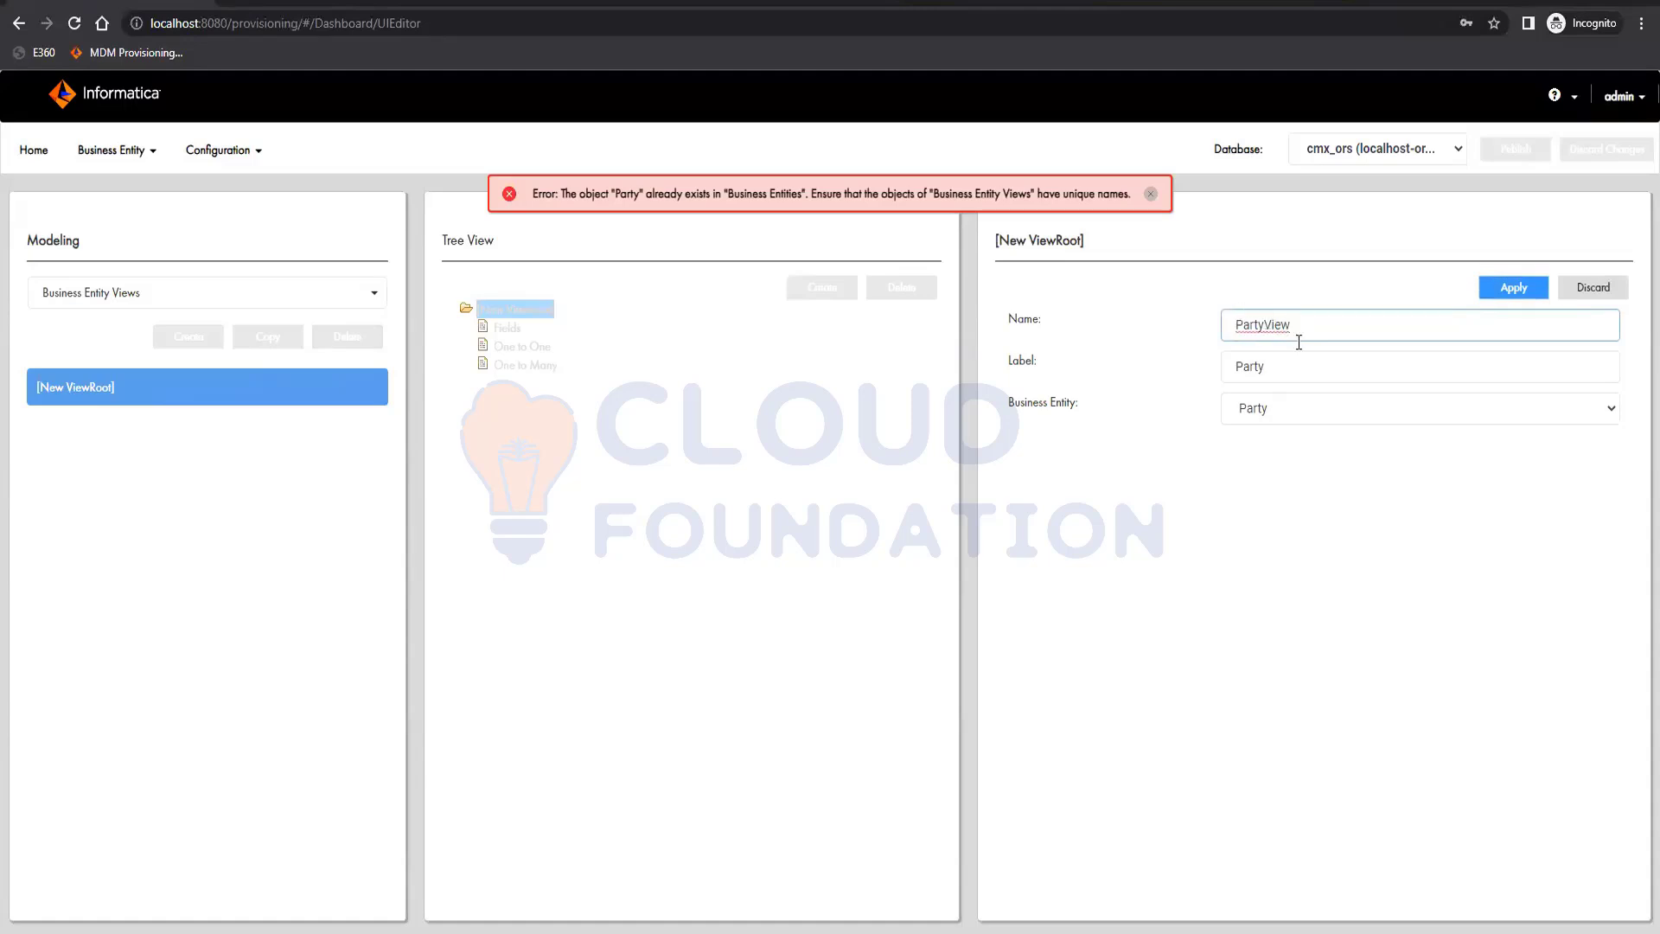
text(Search)
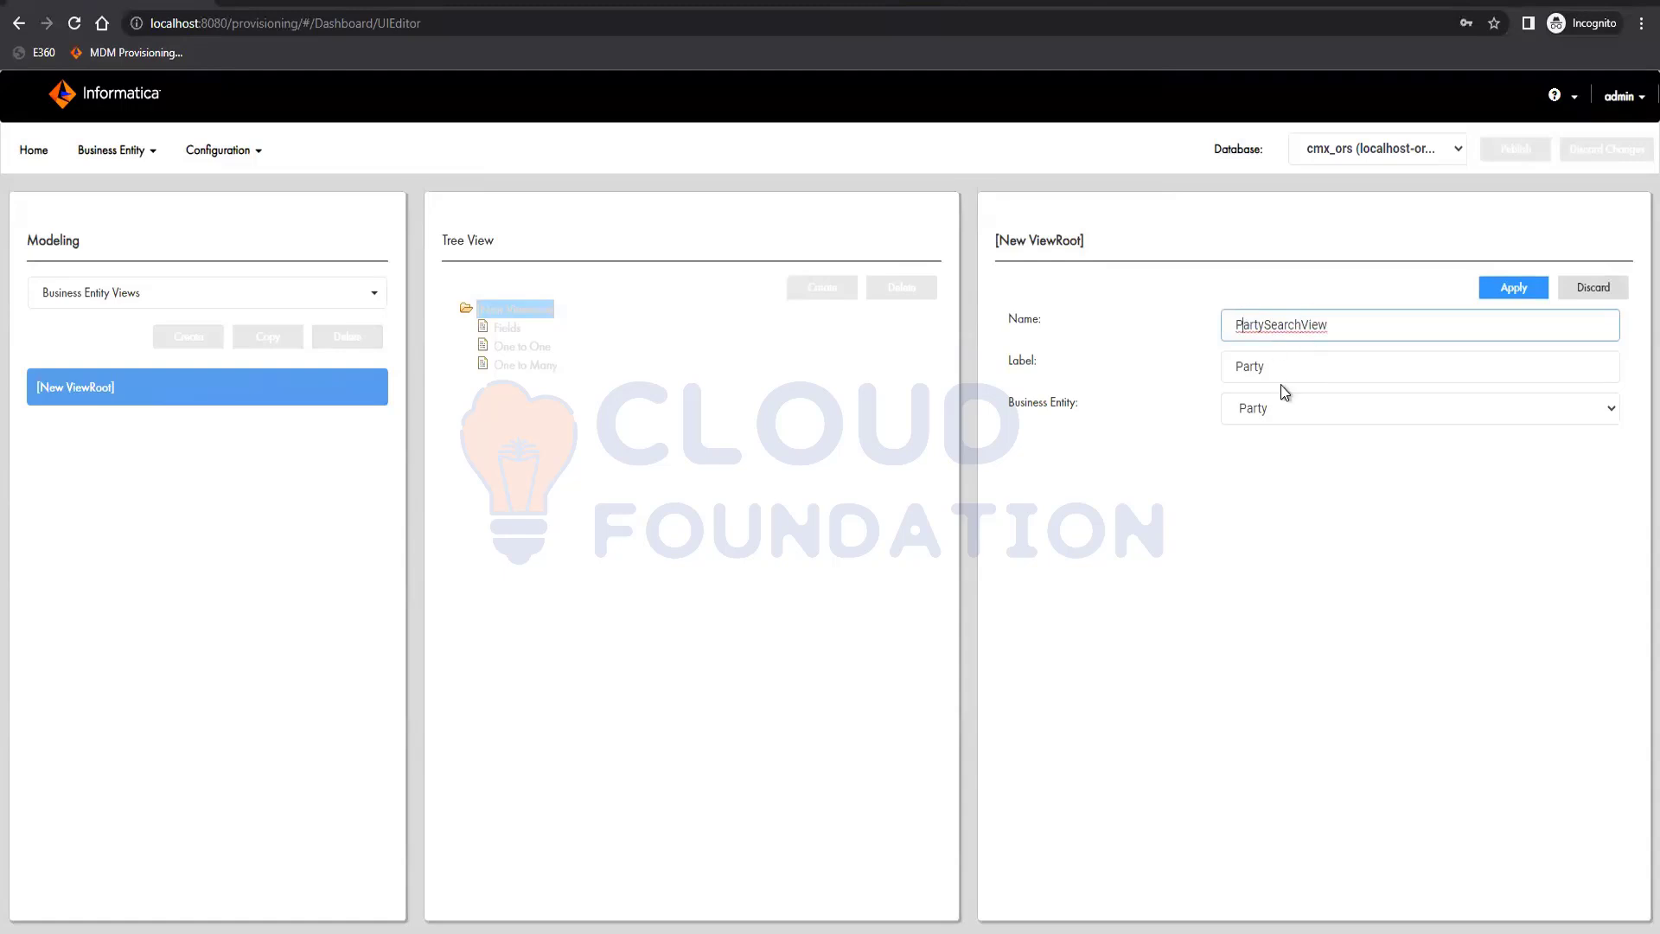
key(Home)
key(Delete)
text(p)
click(1291, 366)
text(Se)
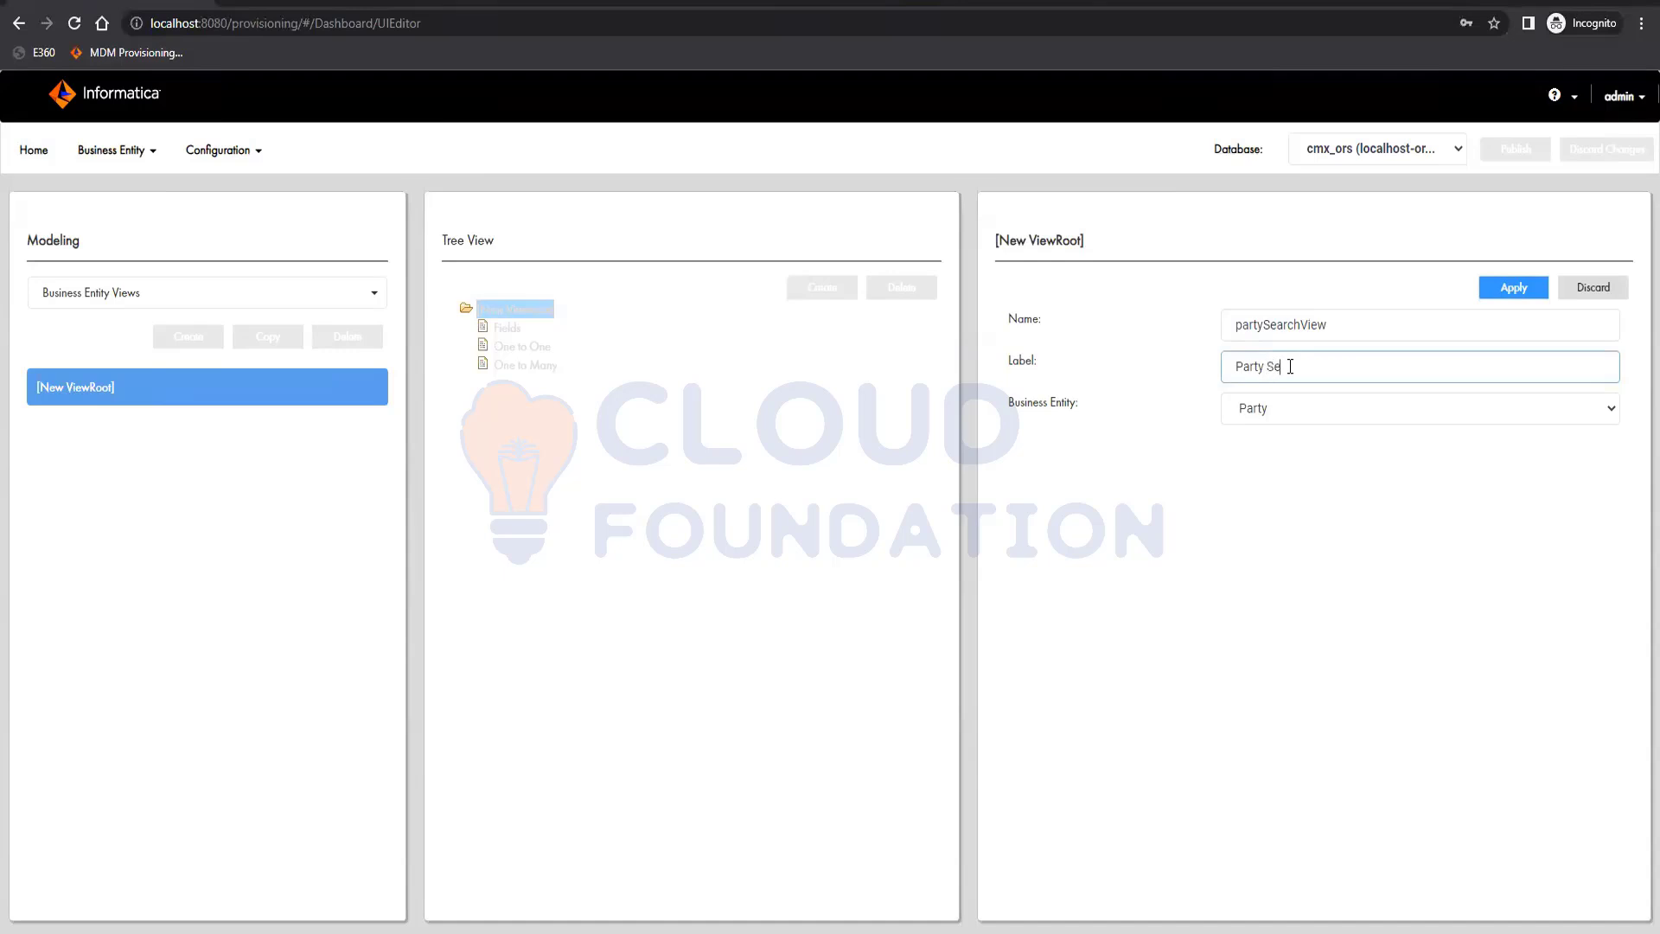
text(arch View)
click(1513, 287)
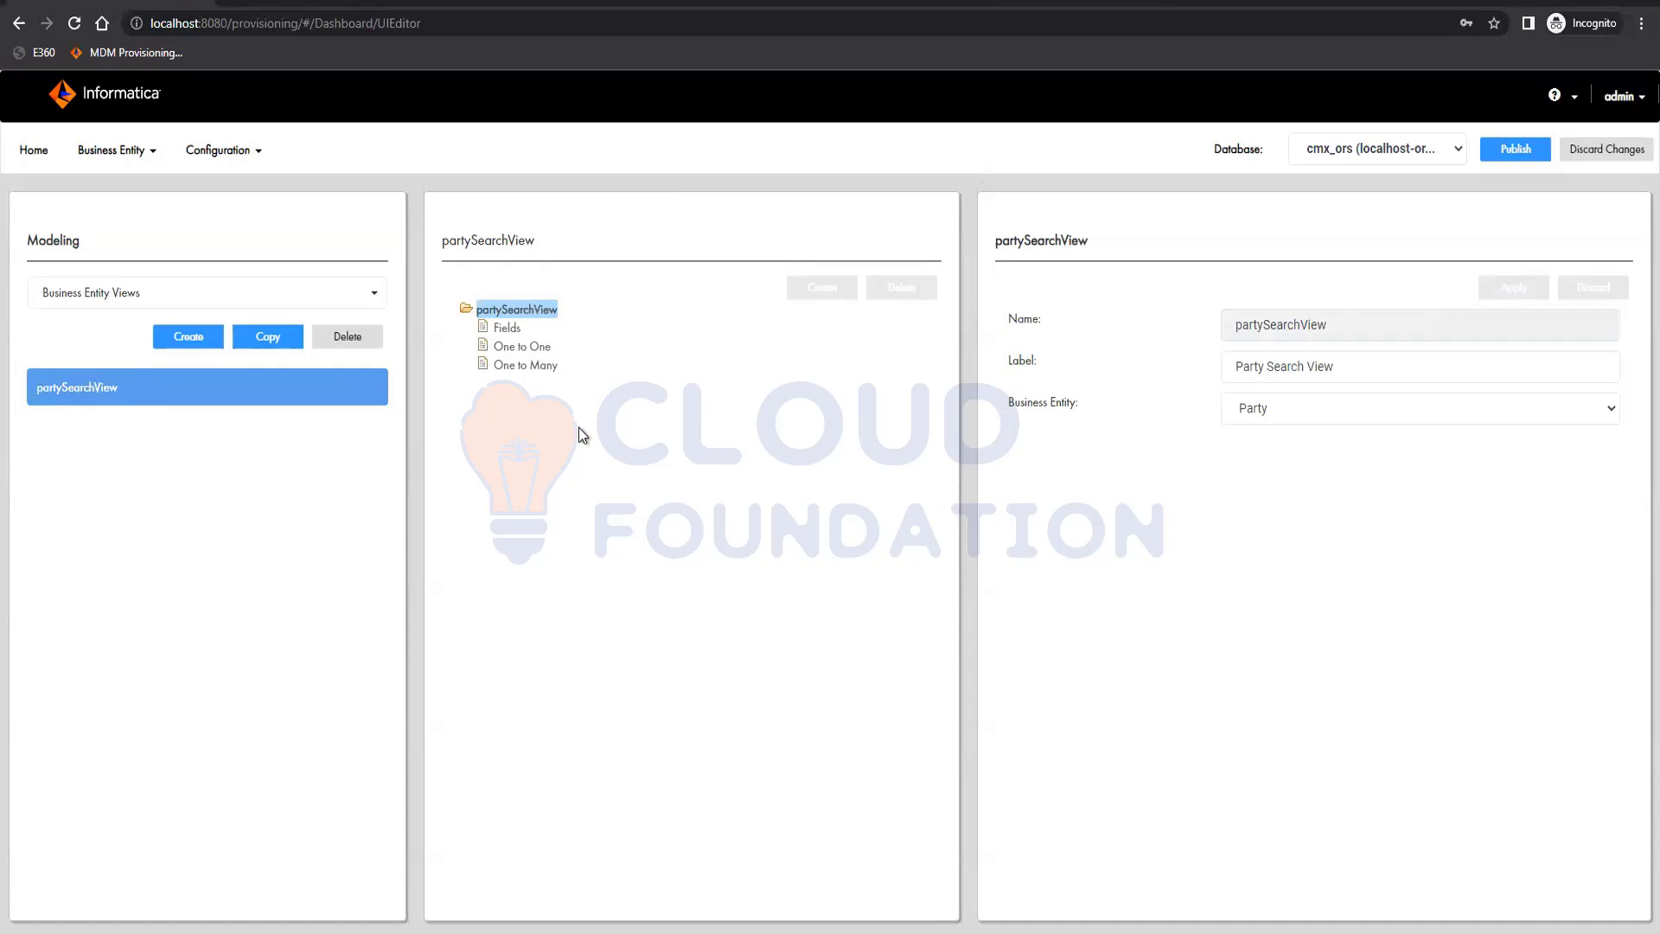
Add a field named firstName to partySearchView and apply it
click(507, 328)
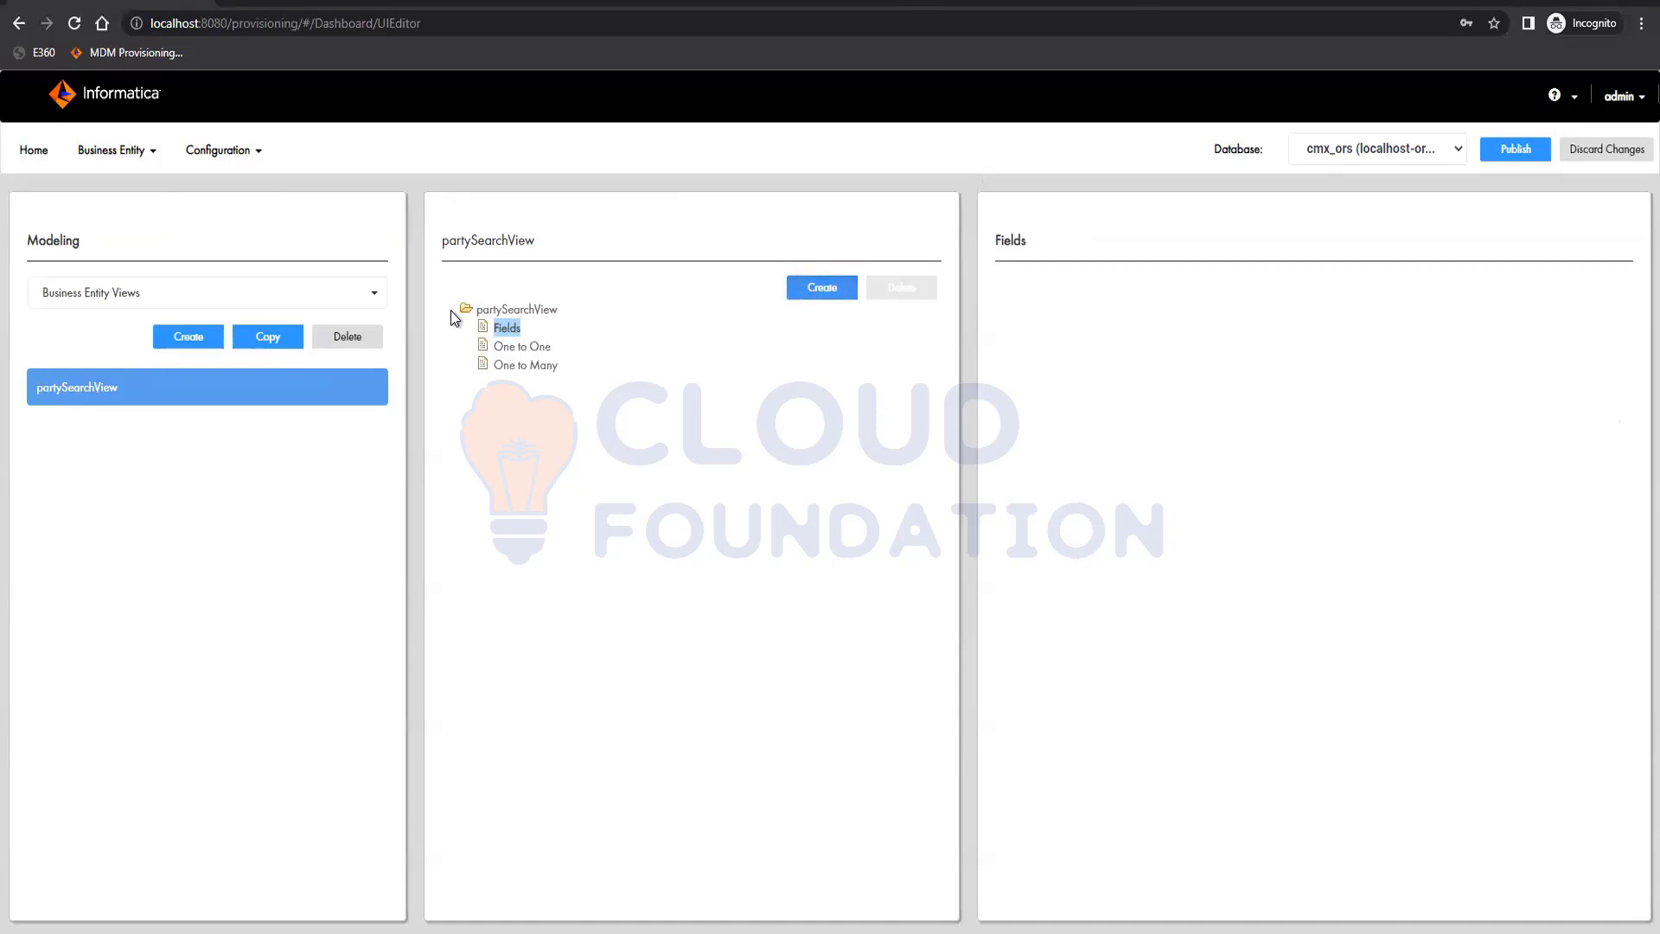
click(823, 287)
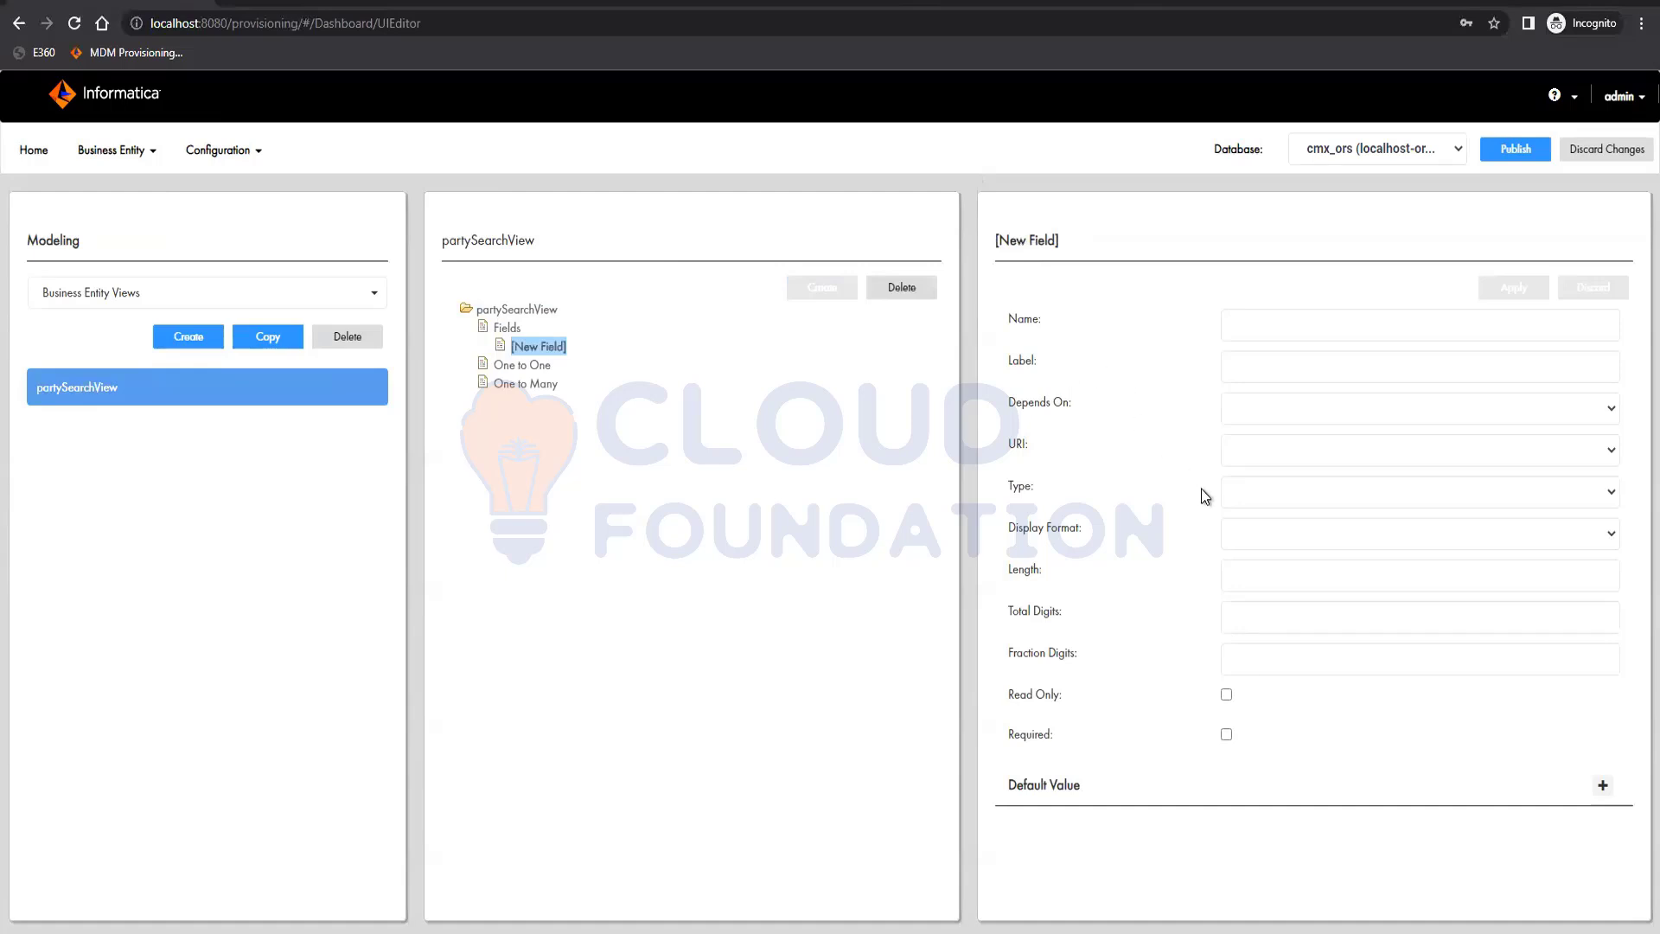
click(1249, 315)
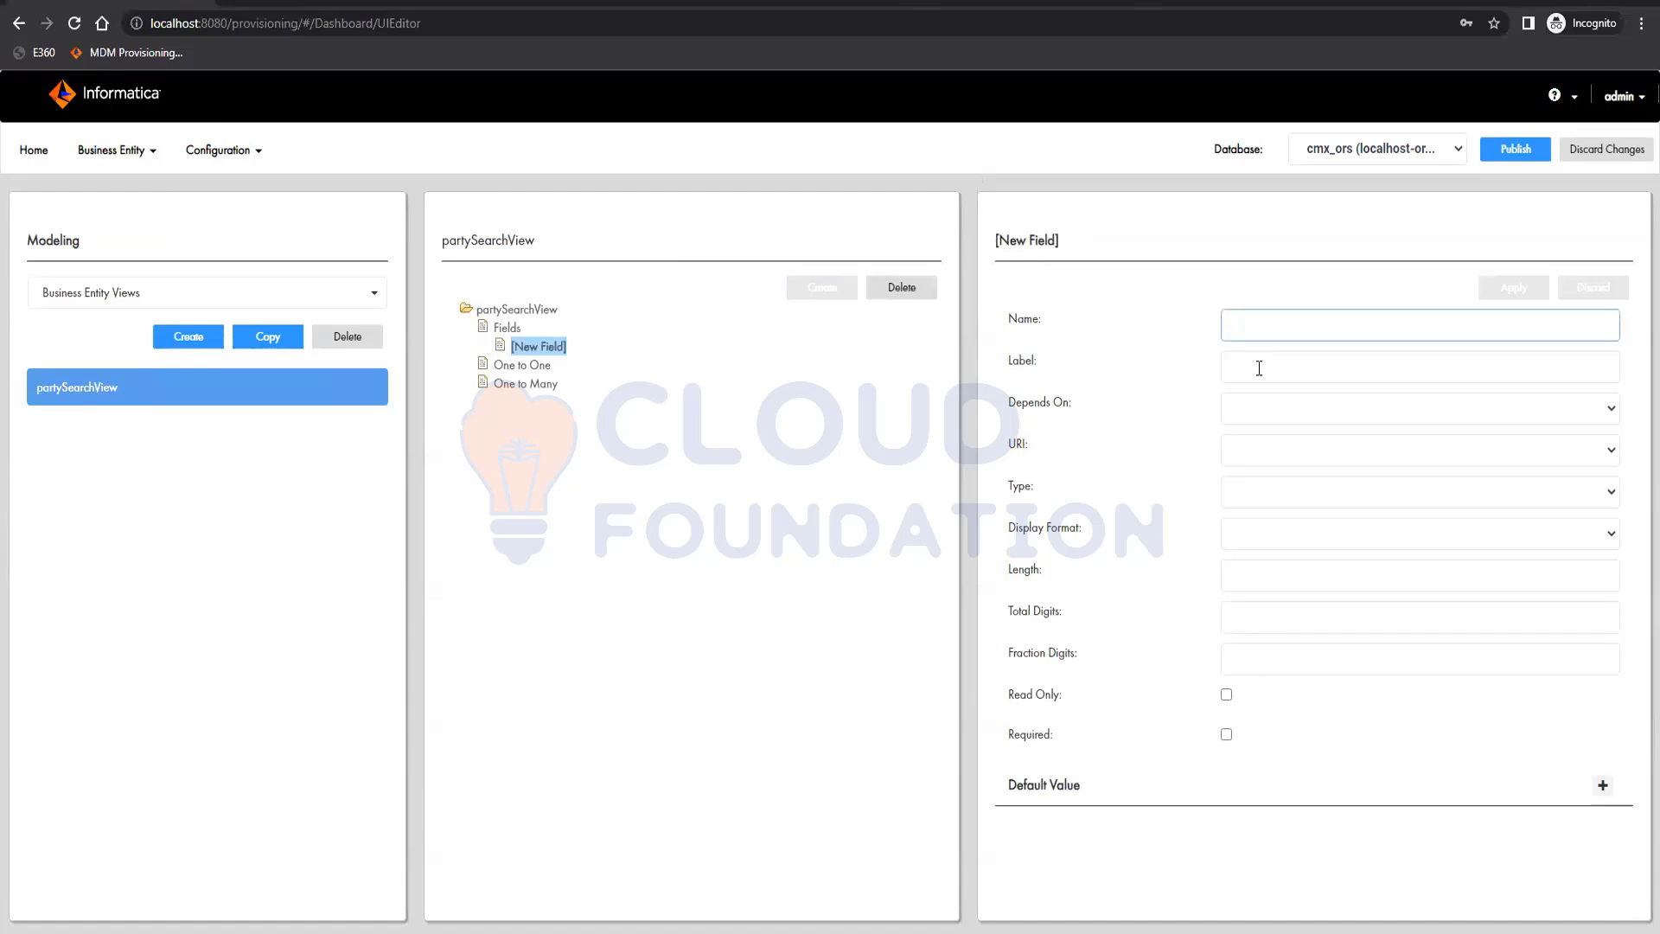
text(firstn)
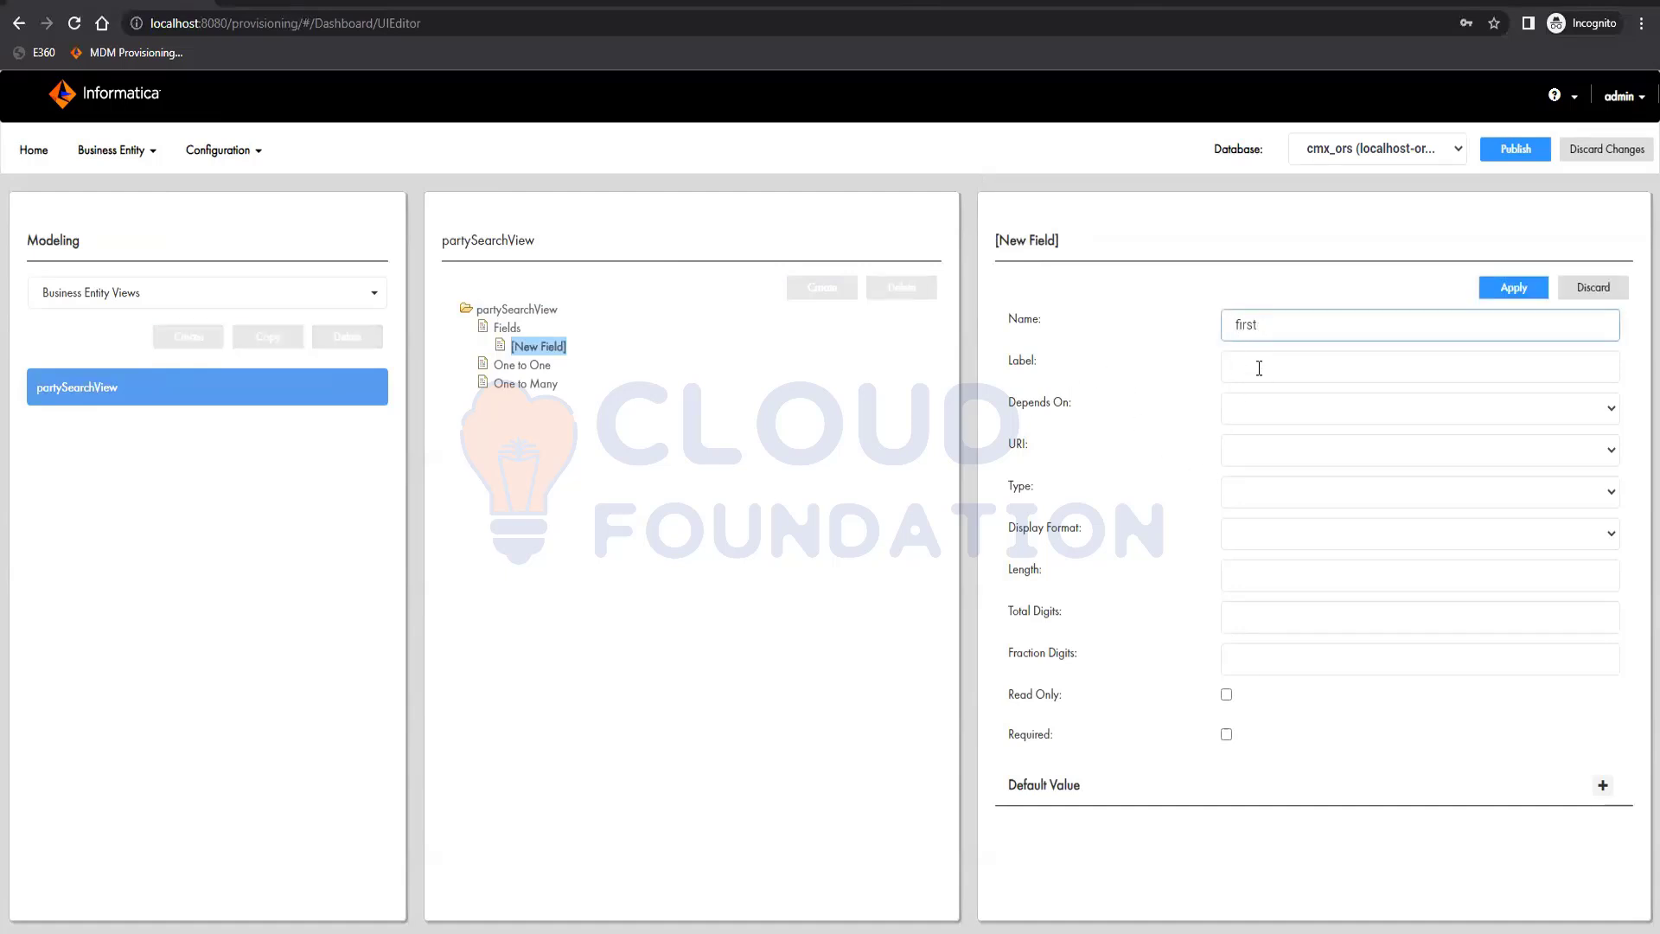
key(space)
text(Name)
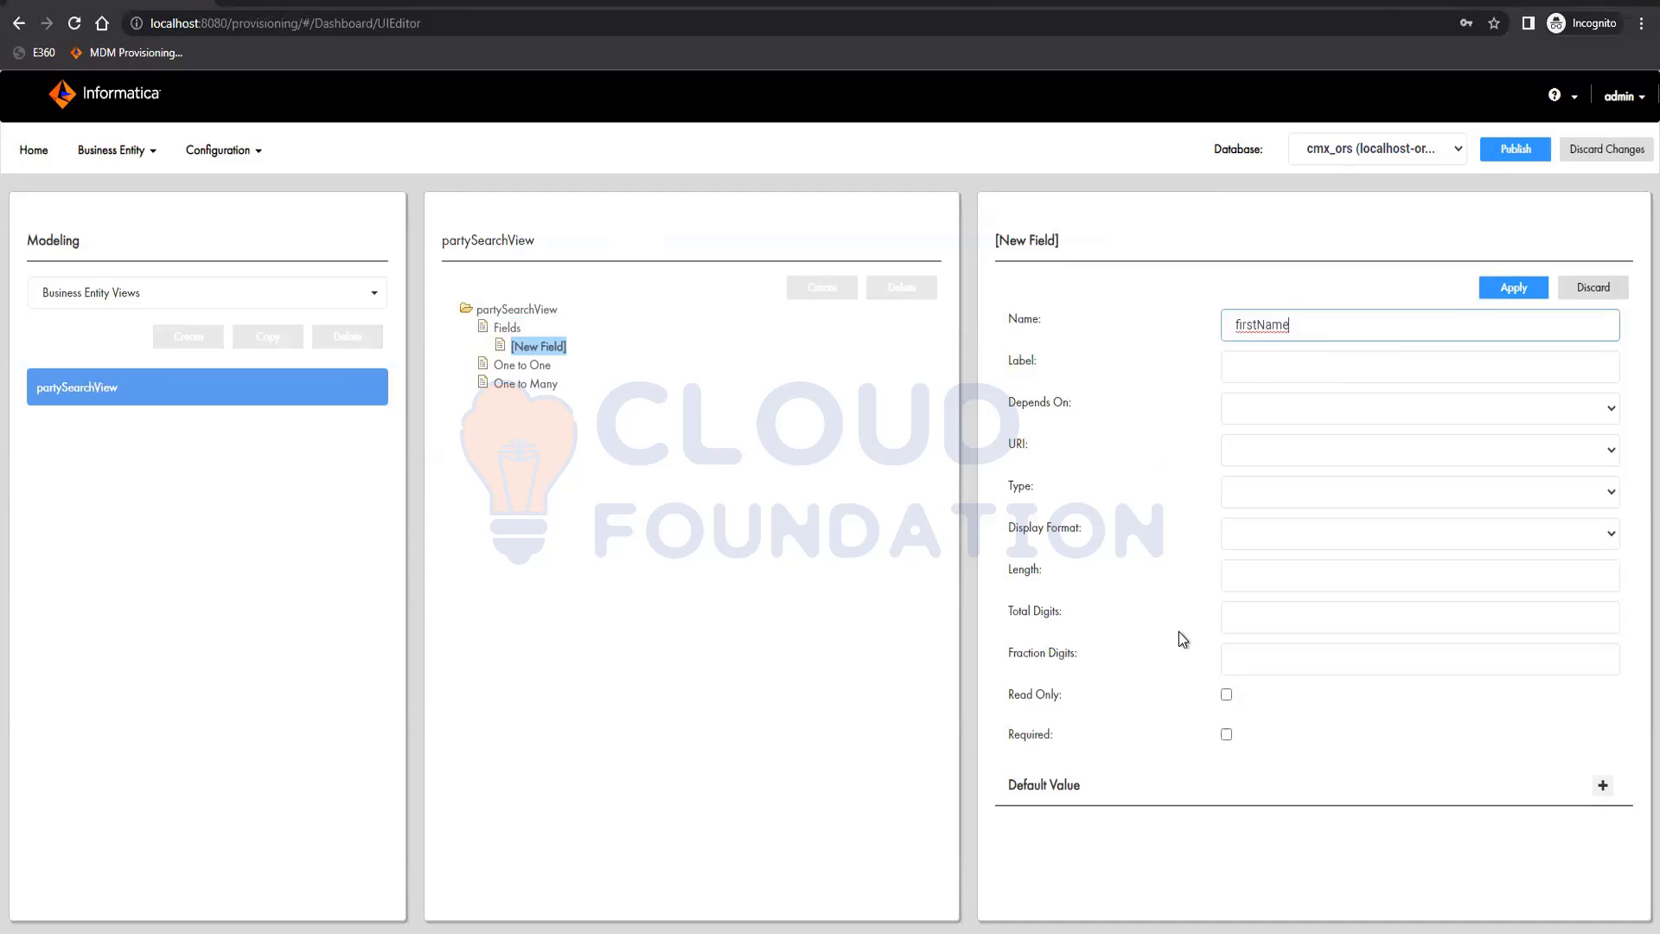
click(1518, 288)
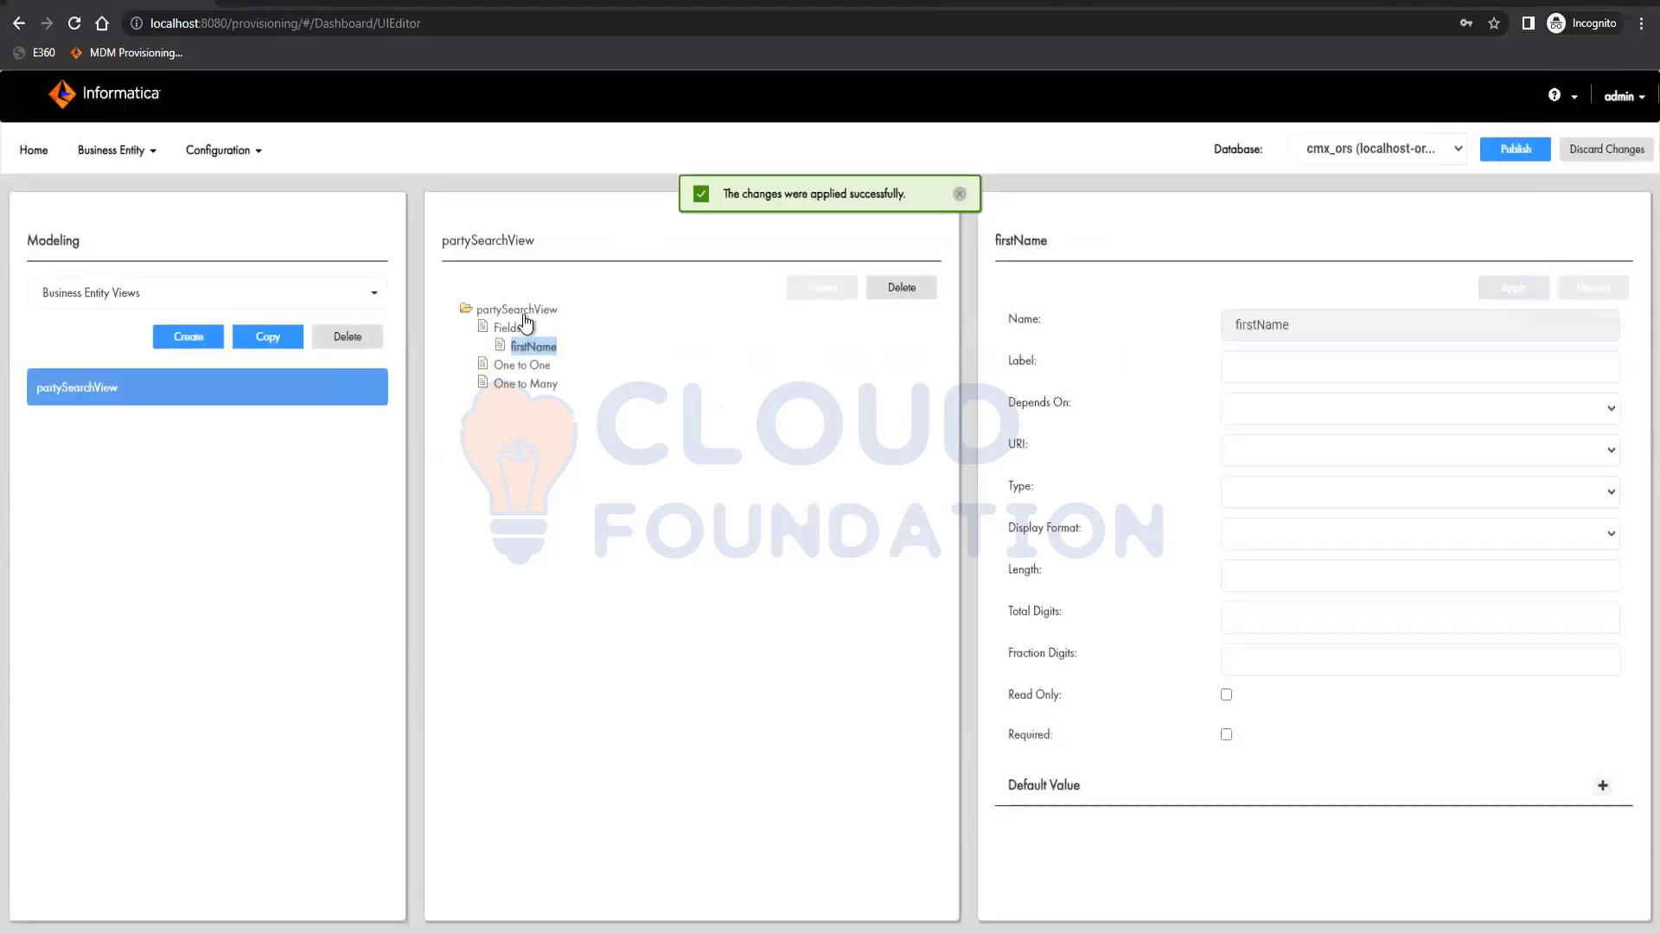
Add a field named lastName to partySearchView and apply it
click(505, 327)
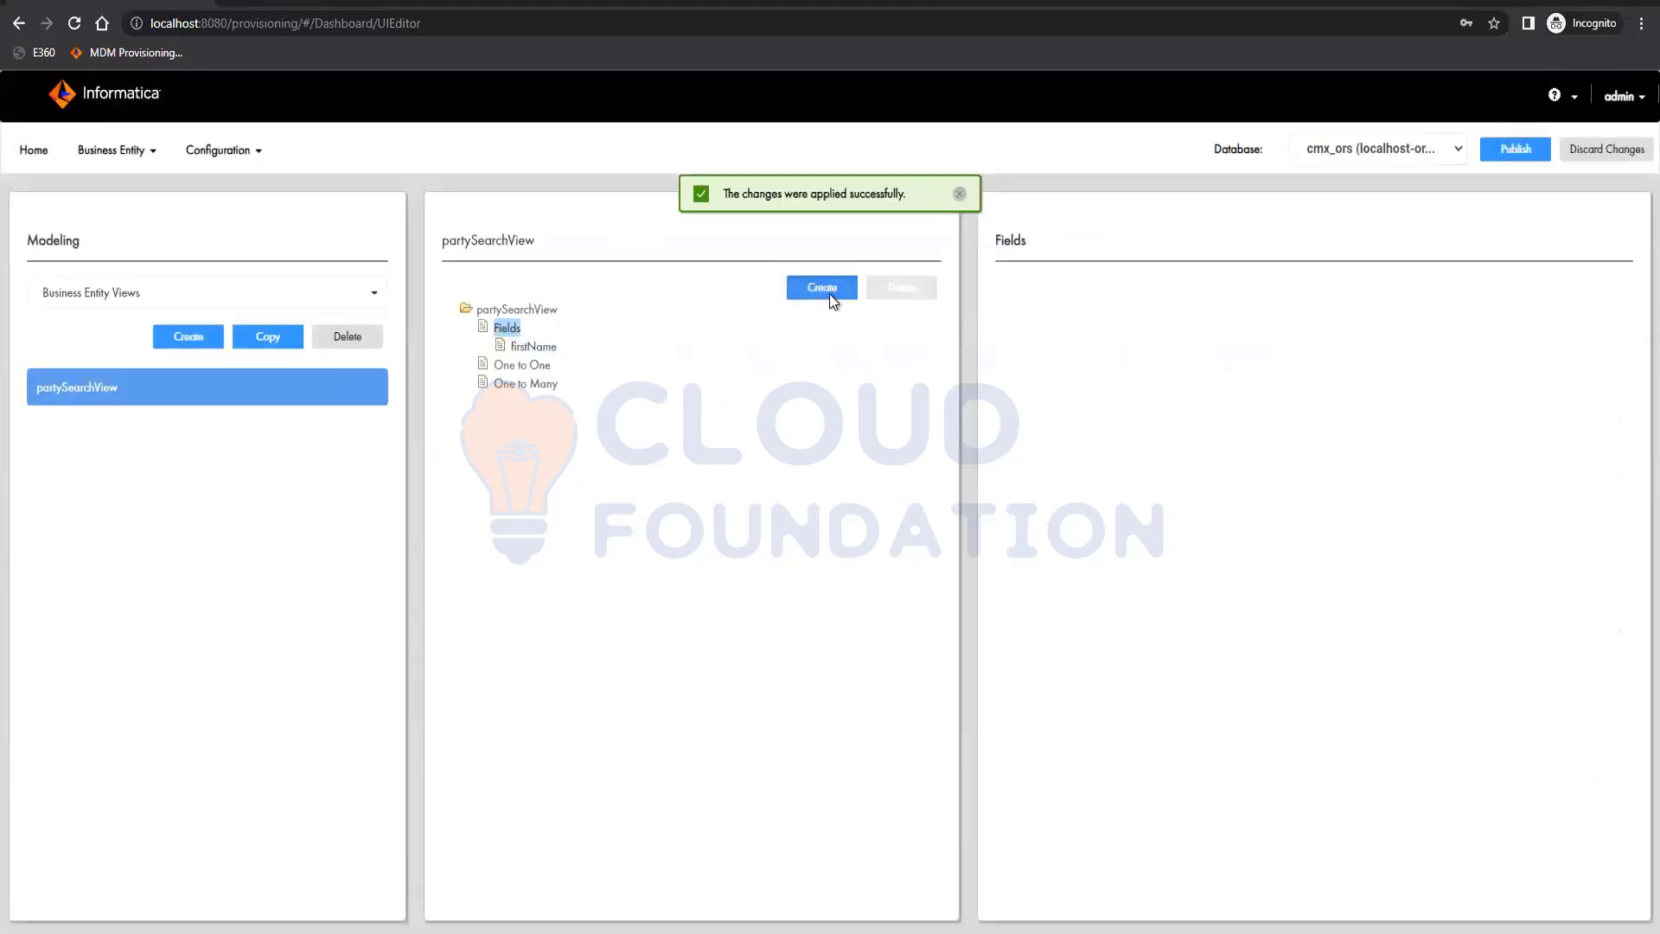
click(833, 300)
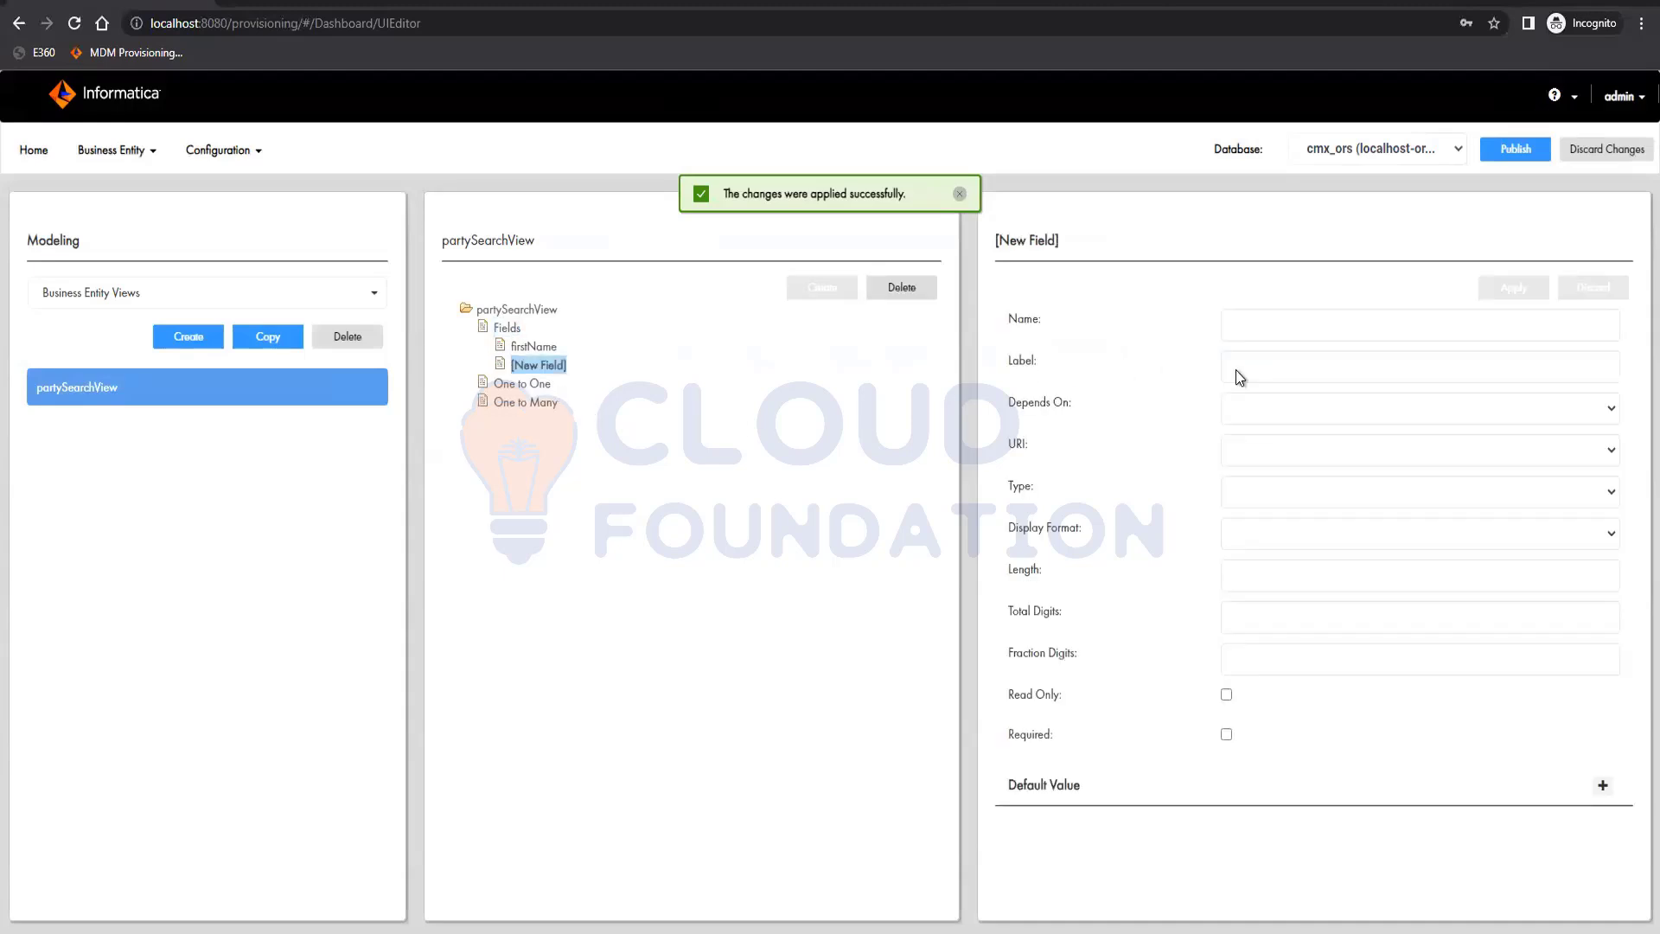
click(1316, 337)
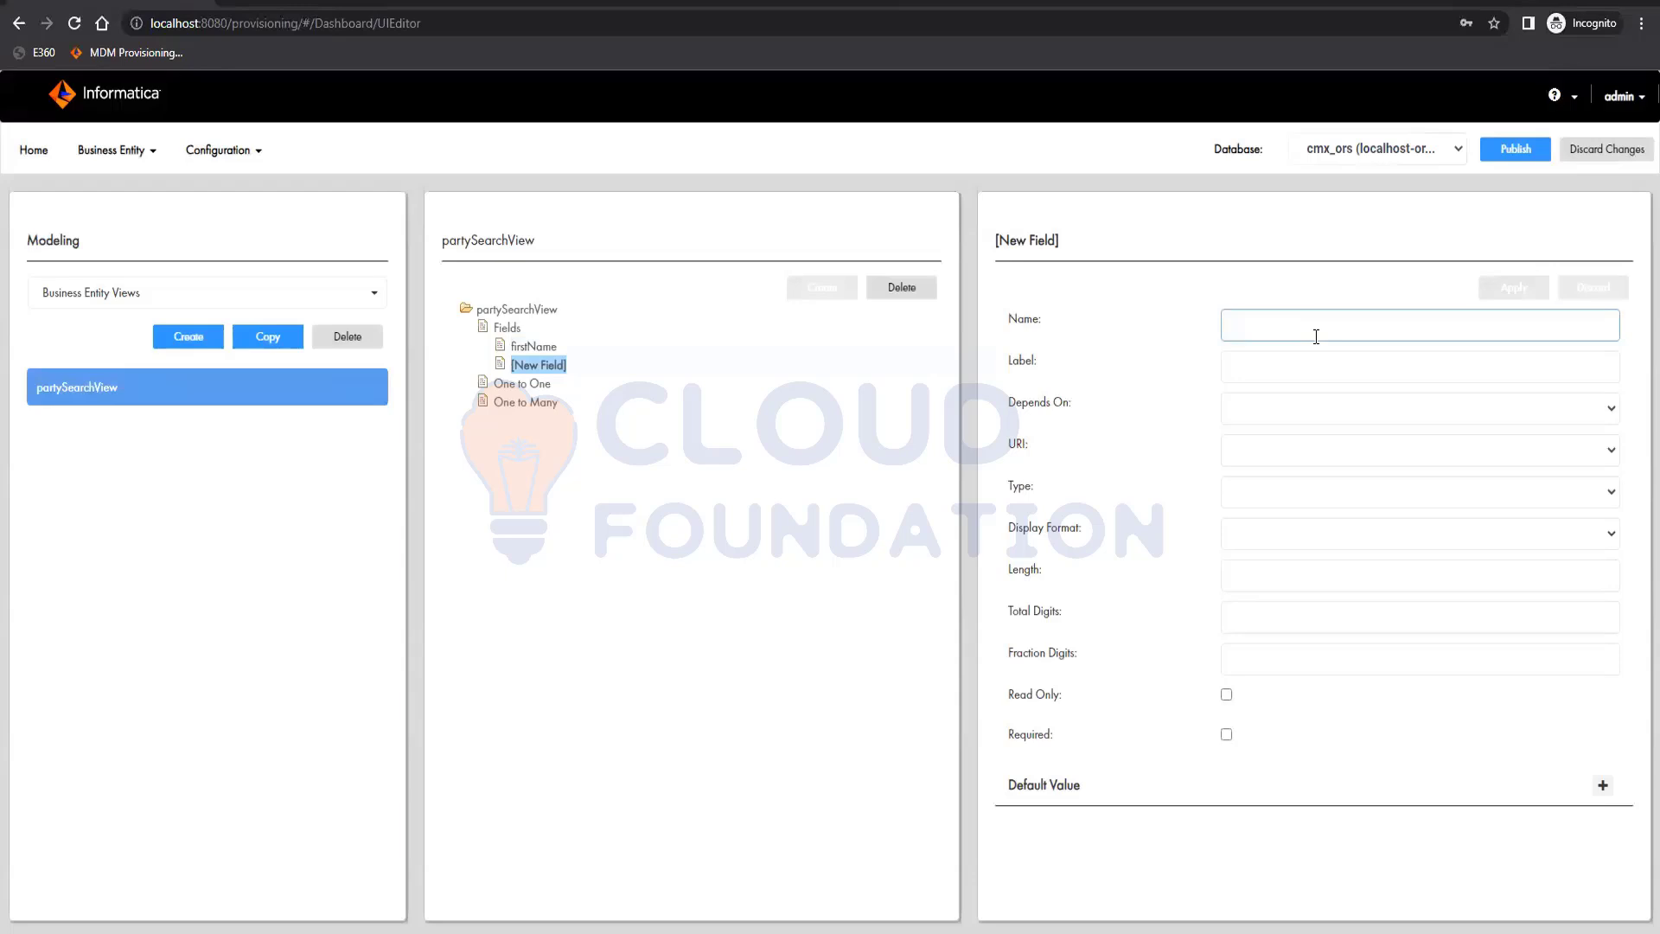
text(lastNa)
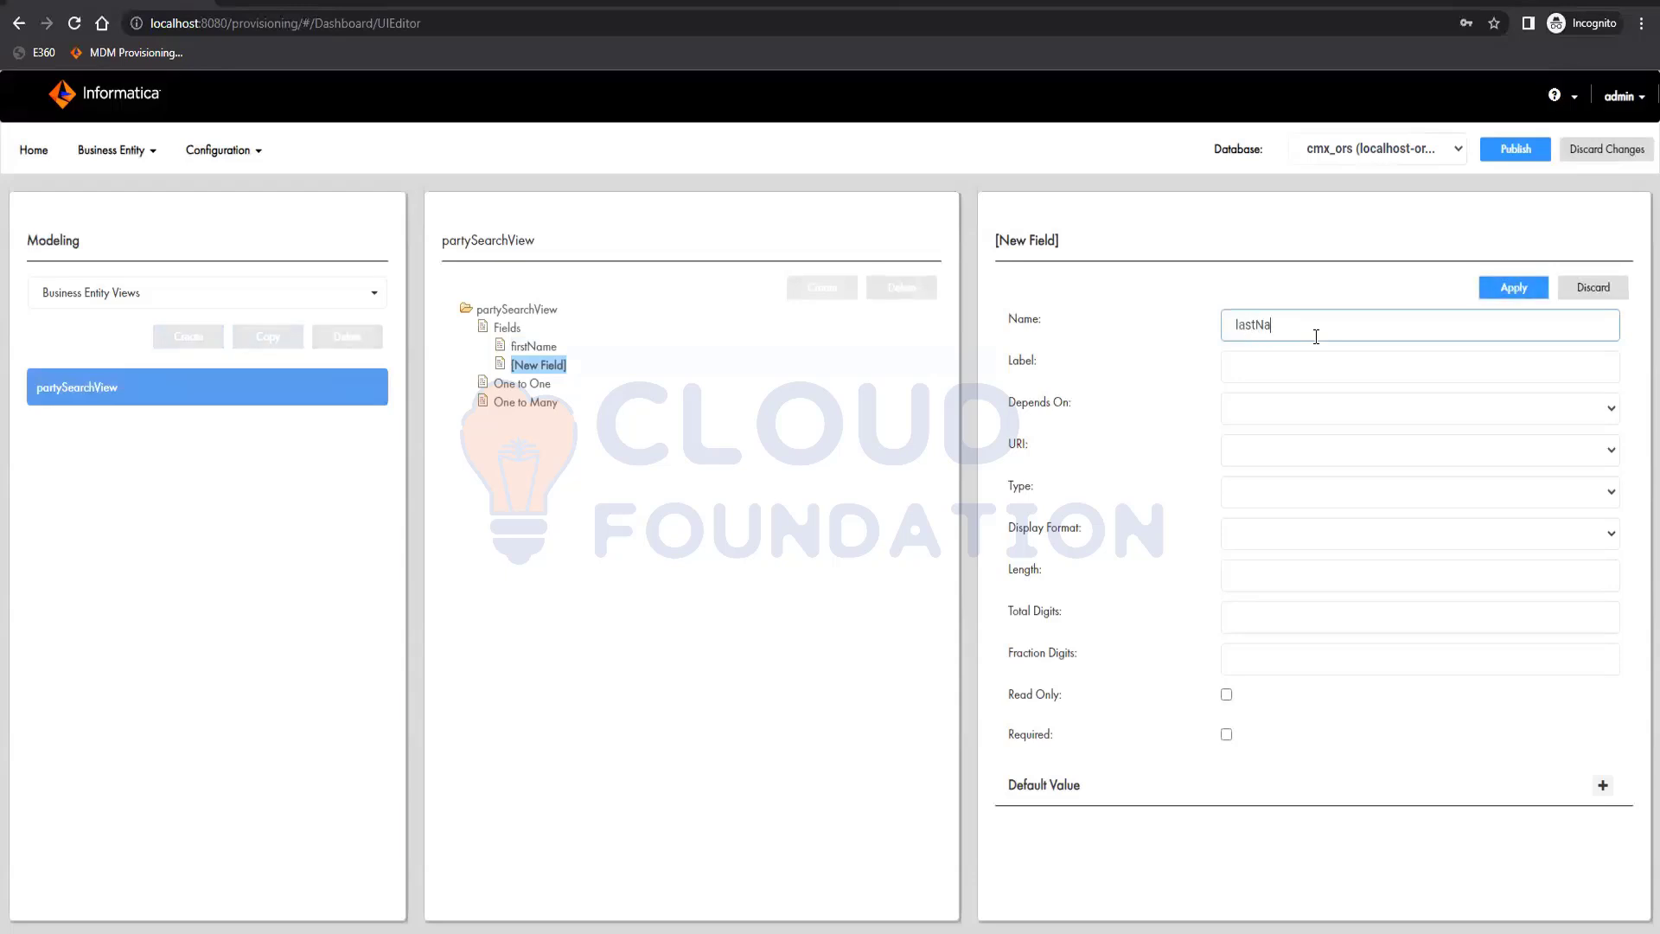
text(me)
click(1513, 287)
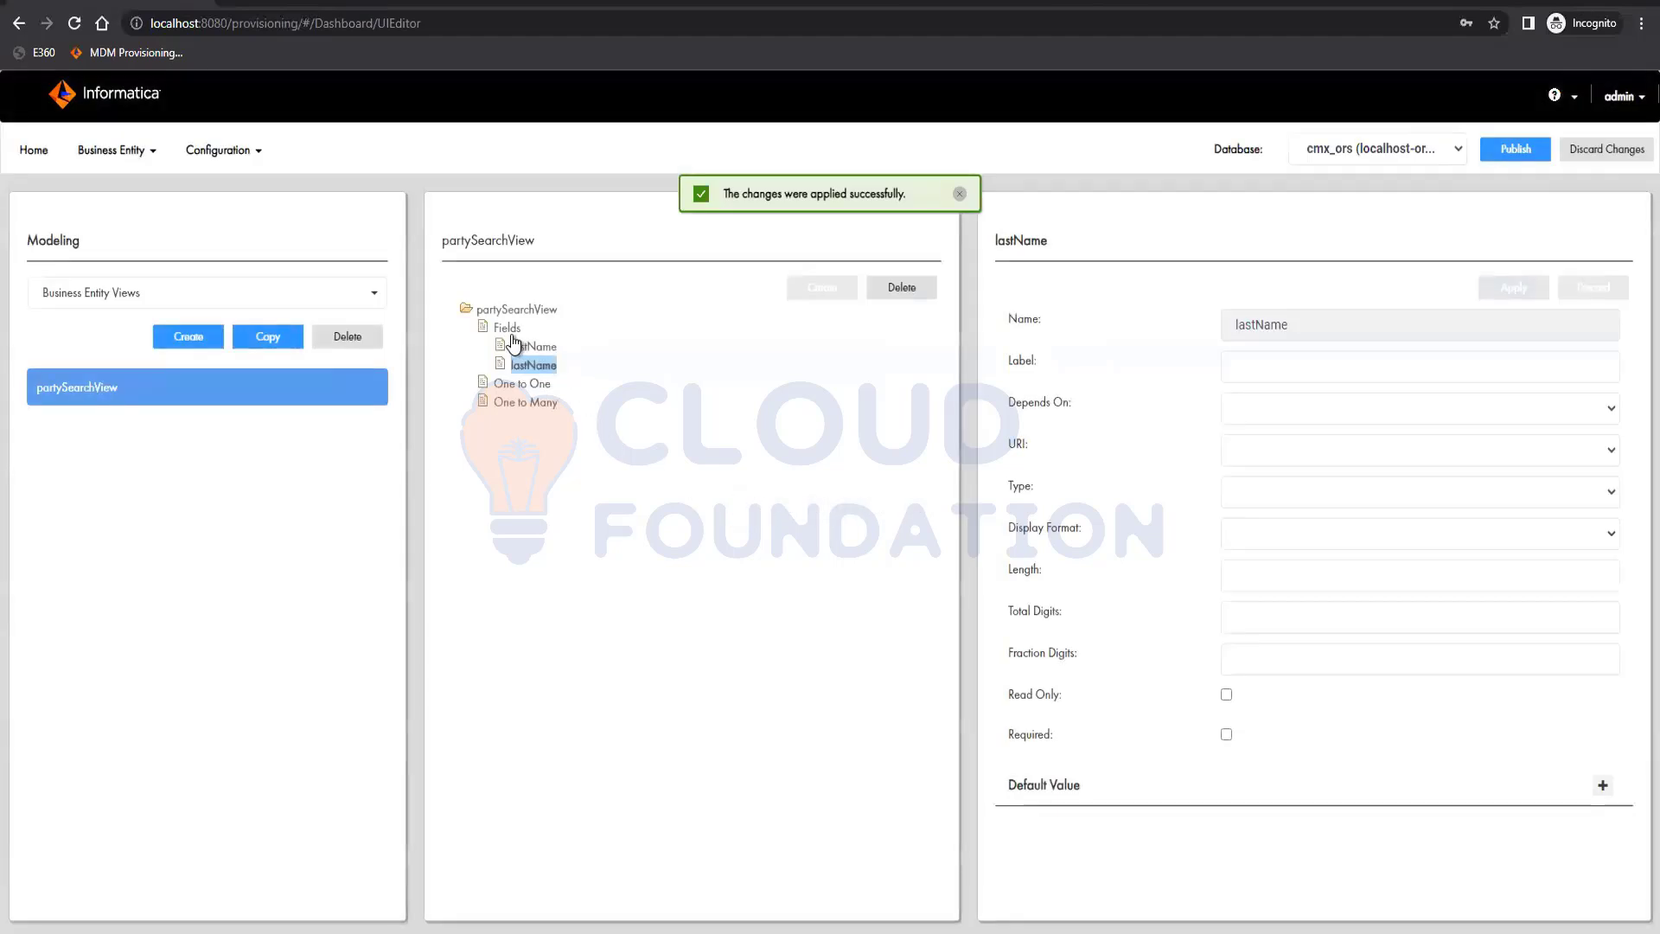
Add a field named registryID to partySearchView and apply it
click(822, 285)
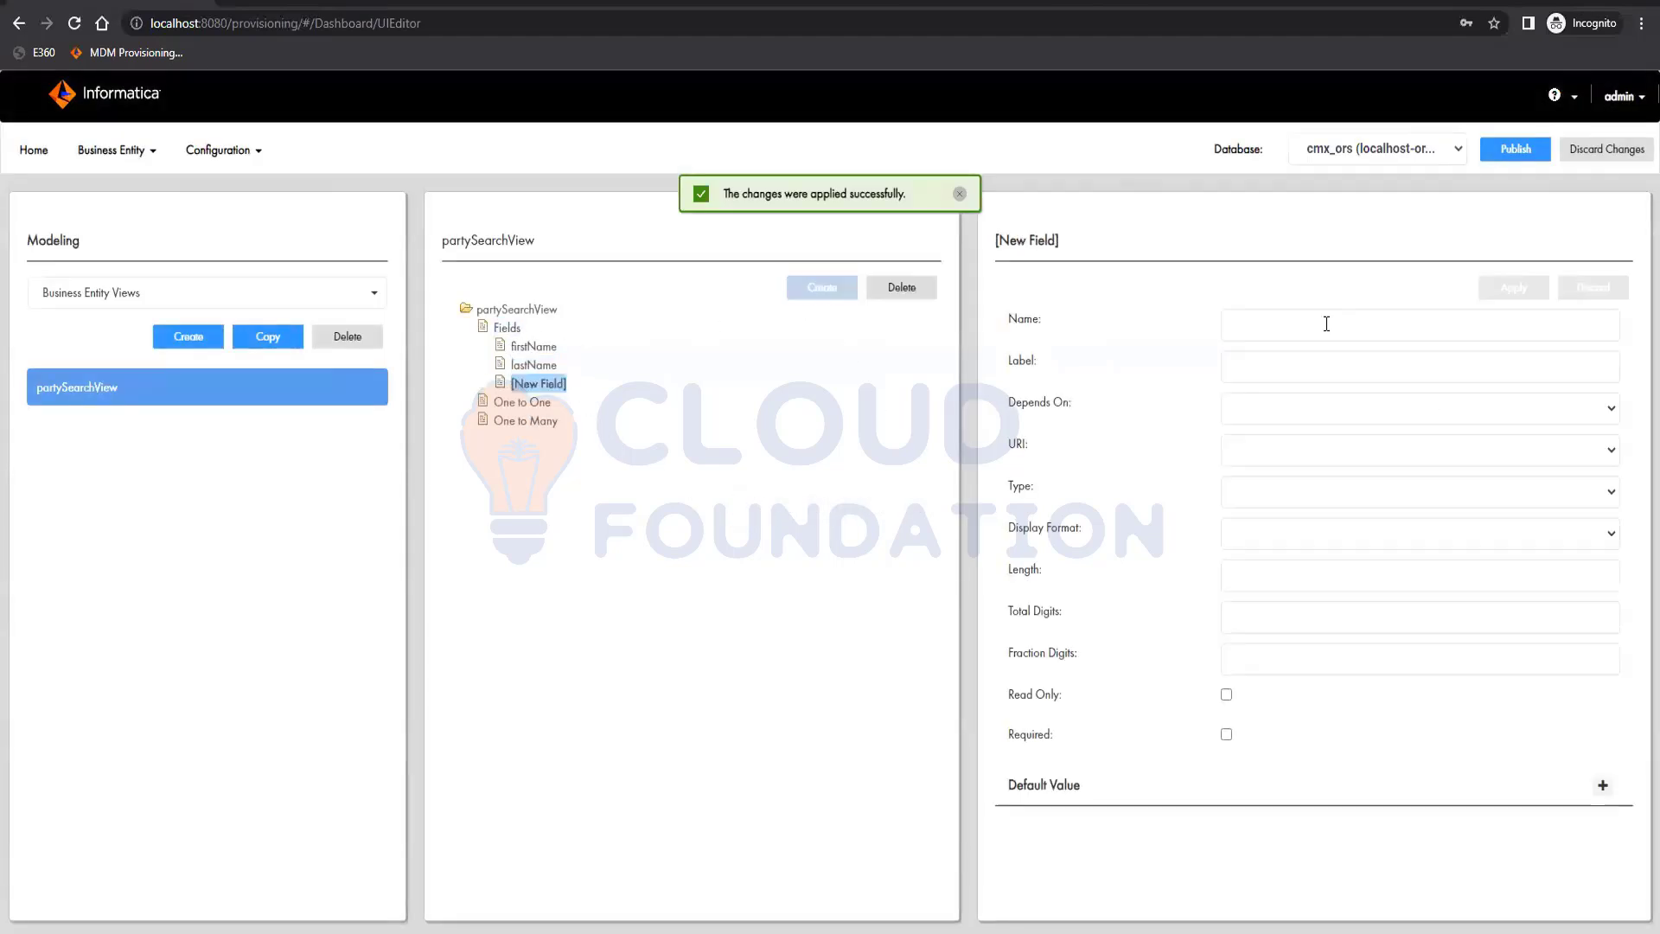
click(1306, 338)
text(gistry)
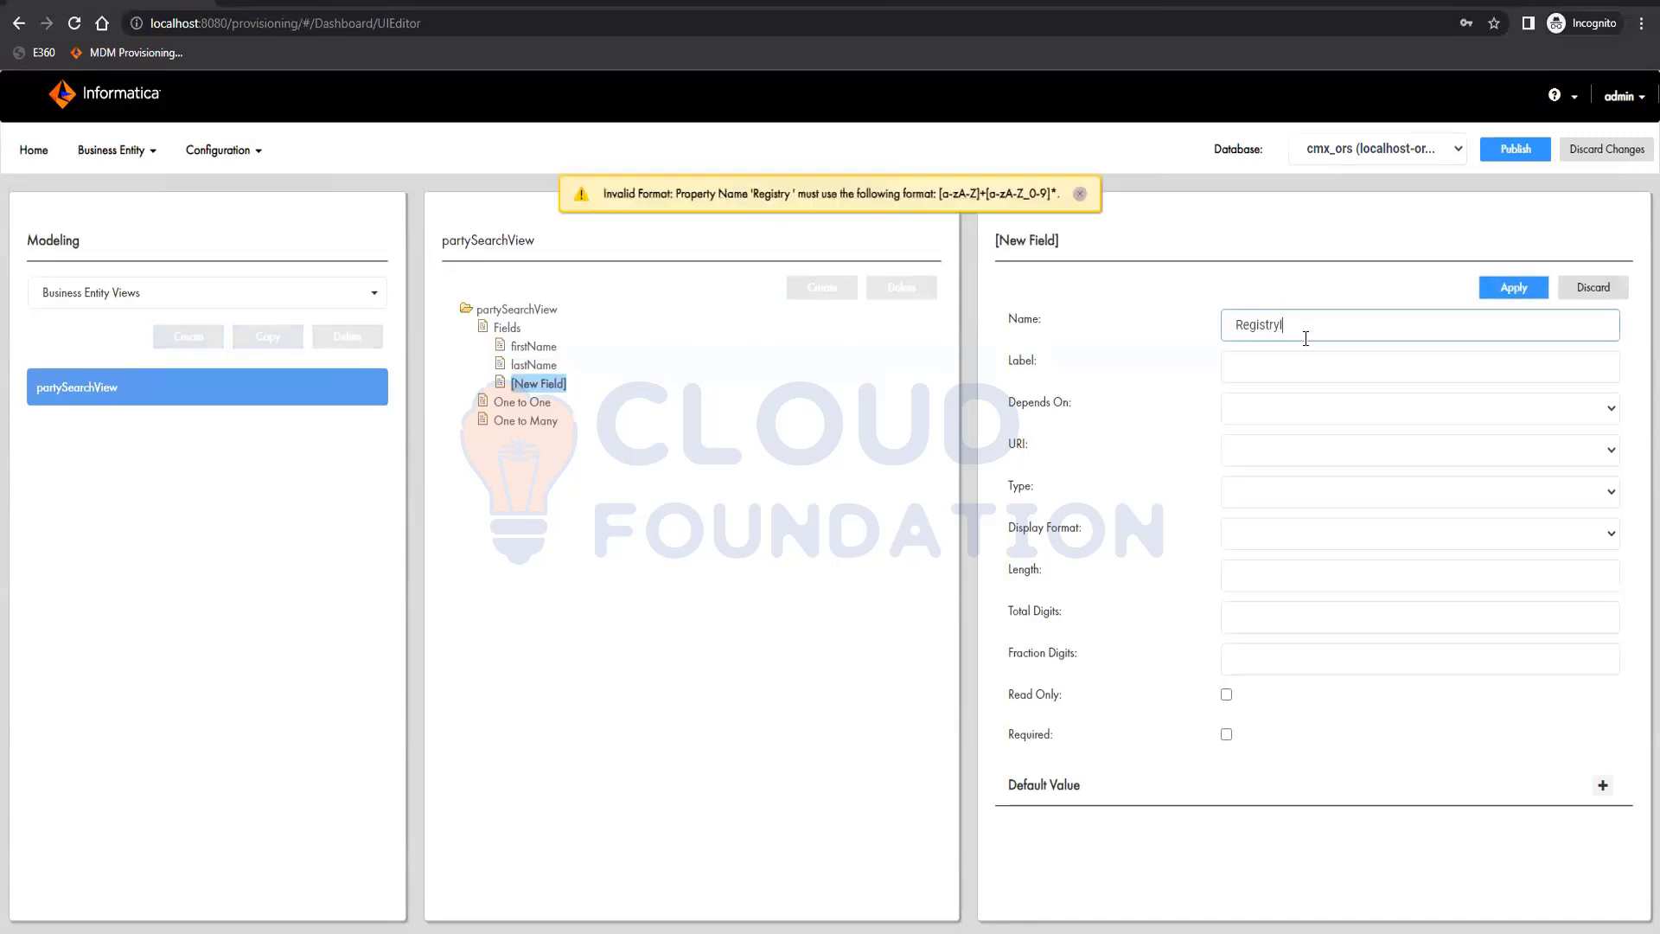
text(ID)
click(1246, 334)
key(BackSpace)
text(r)
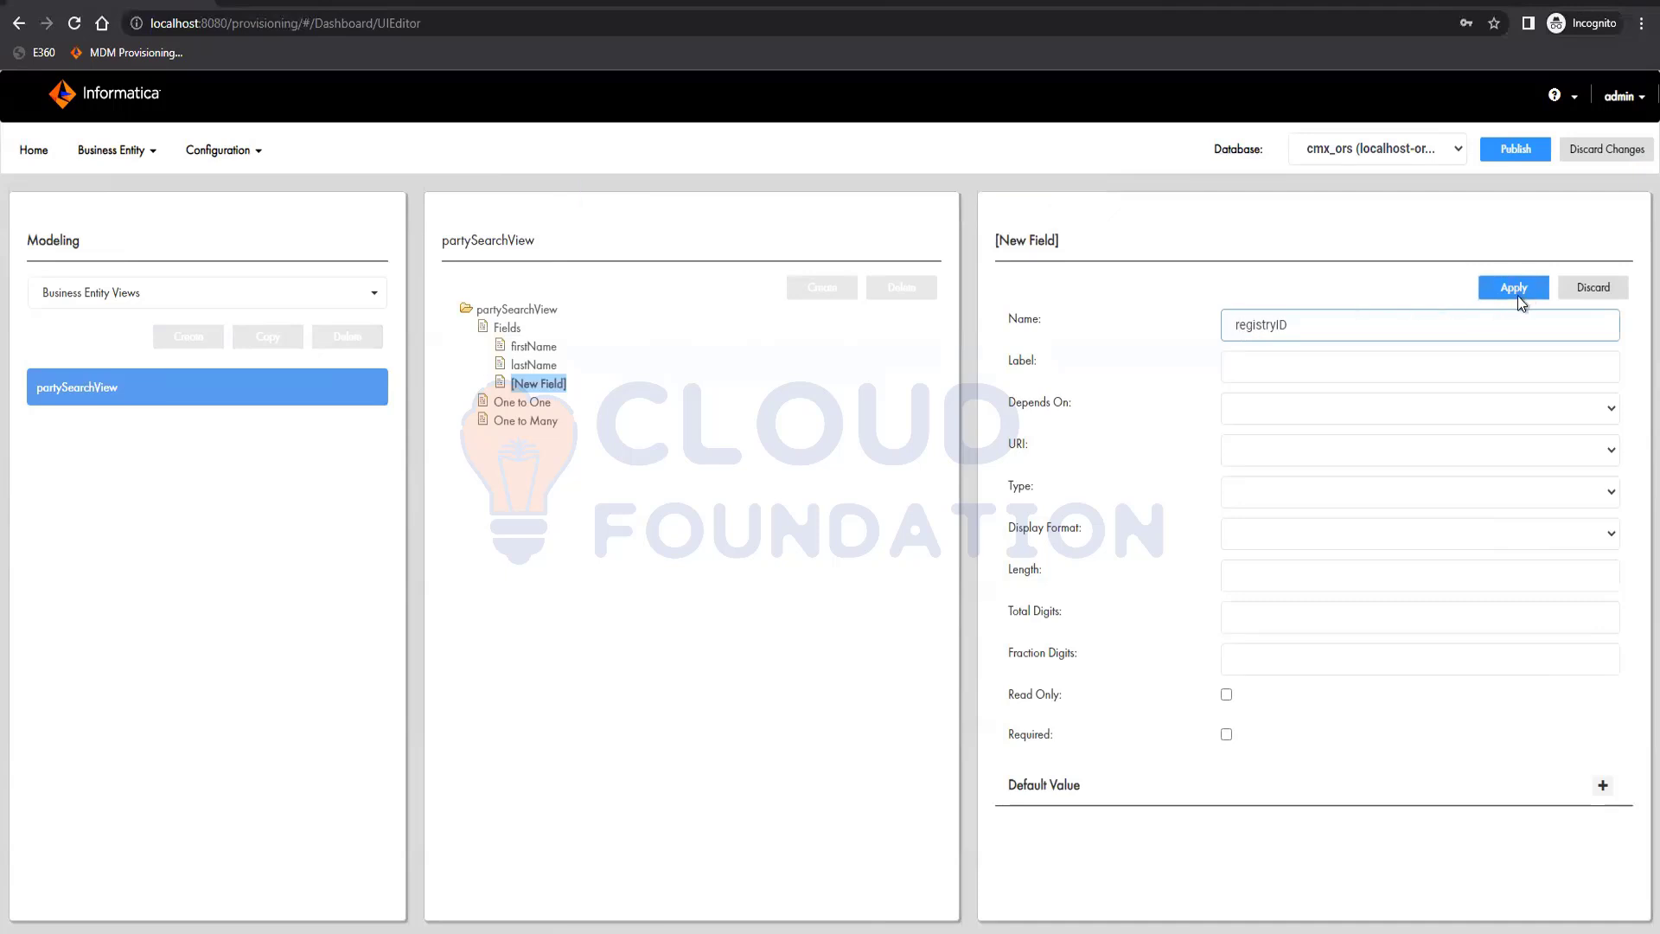
click(1518, 296)
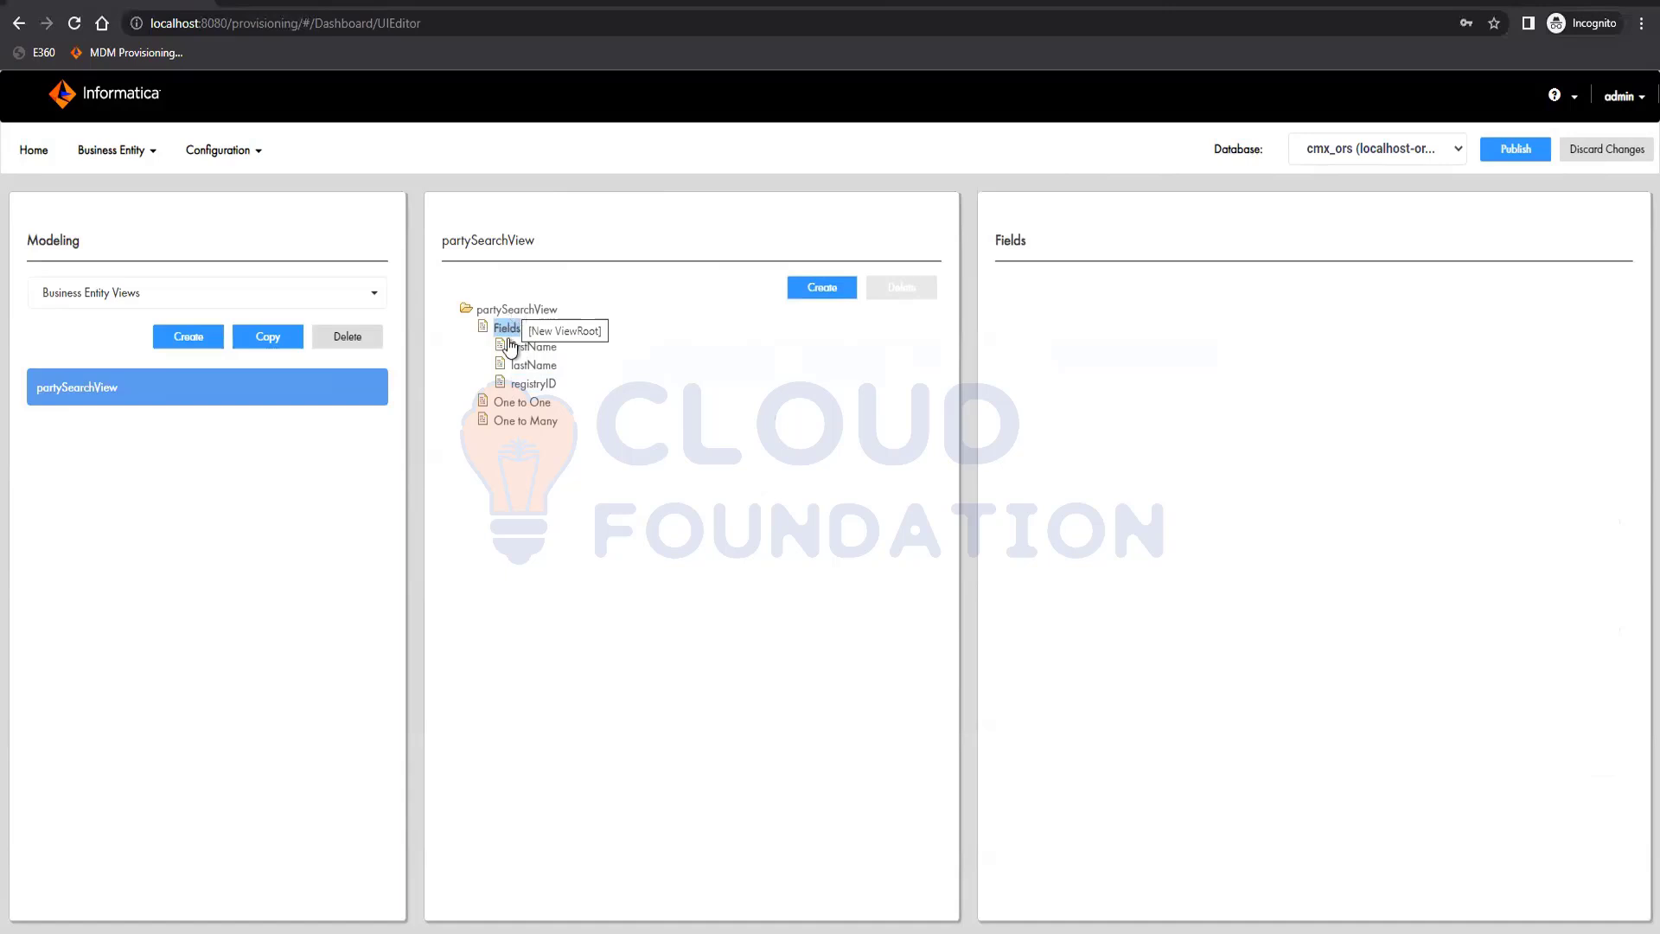
Add a One to Many child named address with the label Address to partySearchView and apply it
click(548, 422)
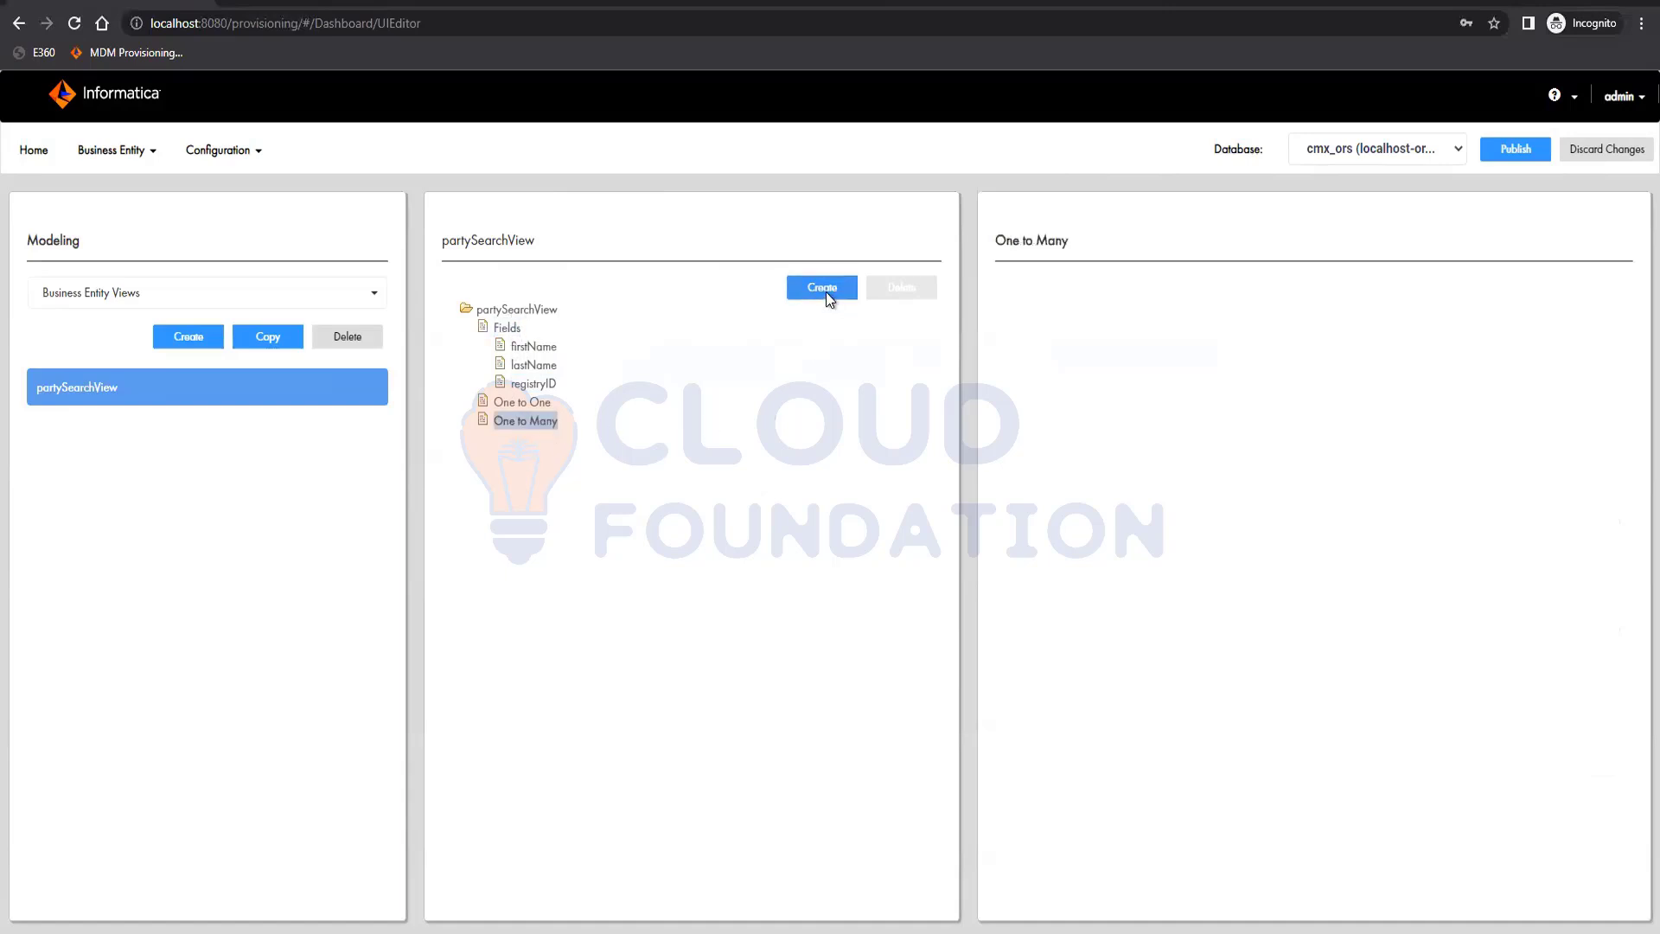
click(827, 291)
click(1329, 328)
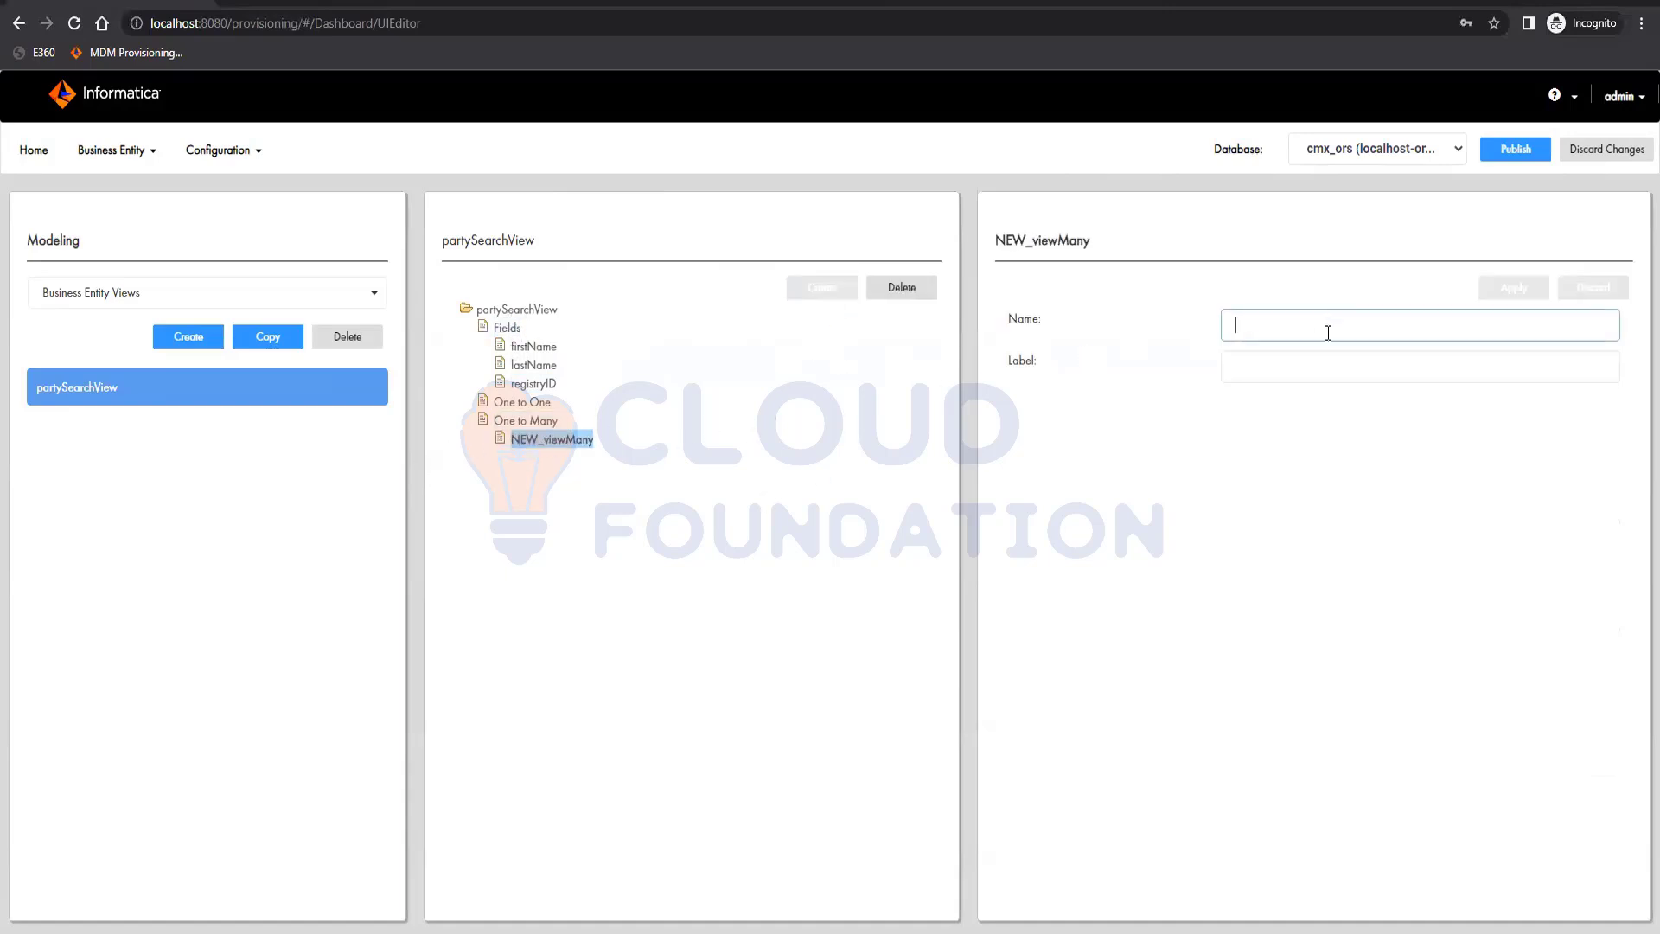
text(Address)
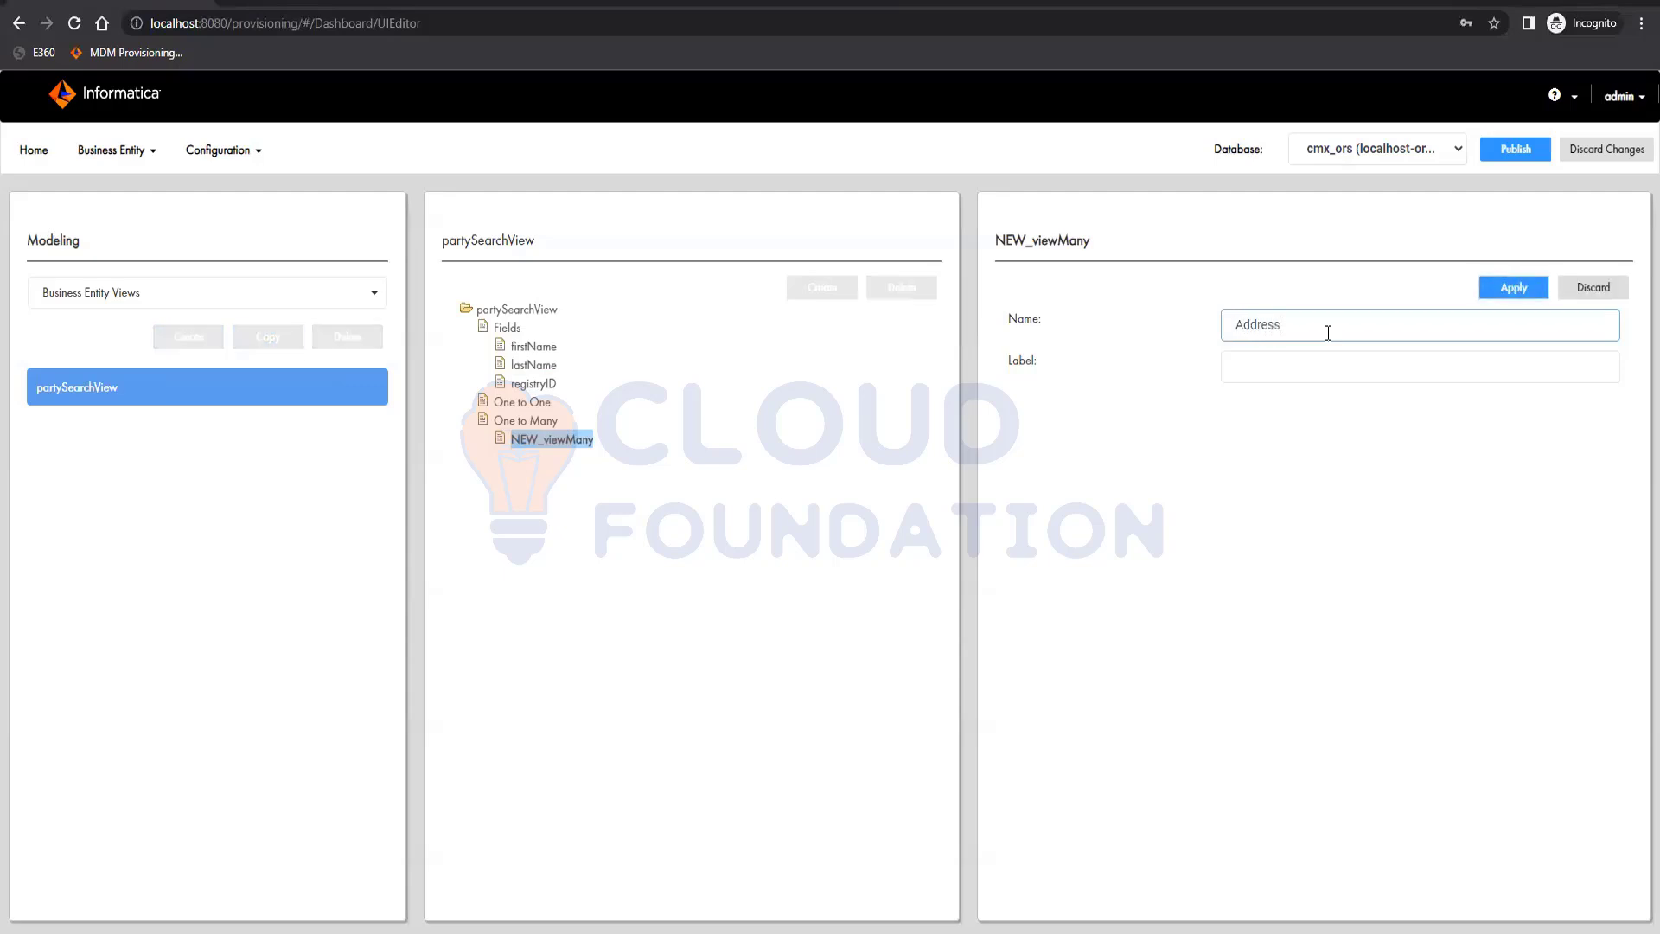
key(Tab)
text(Address)
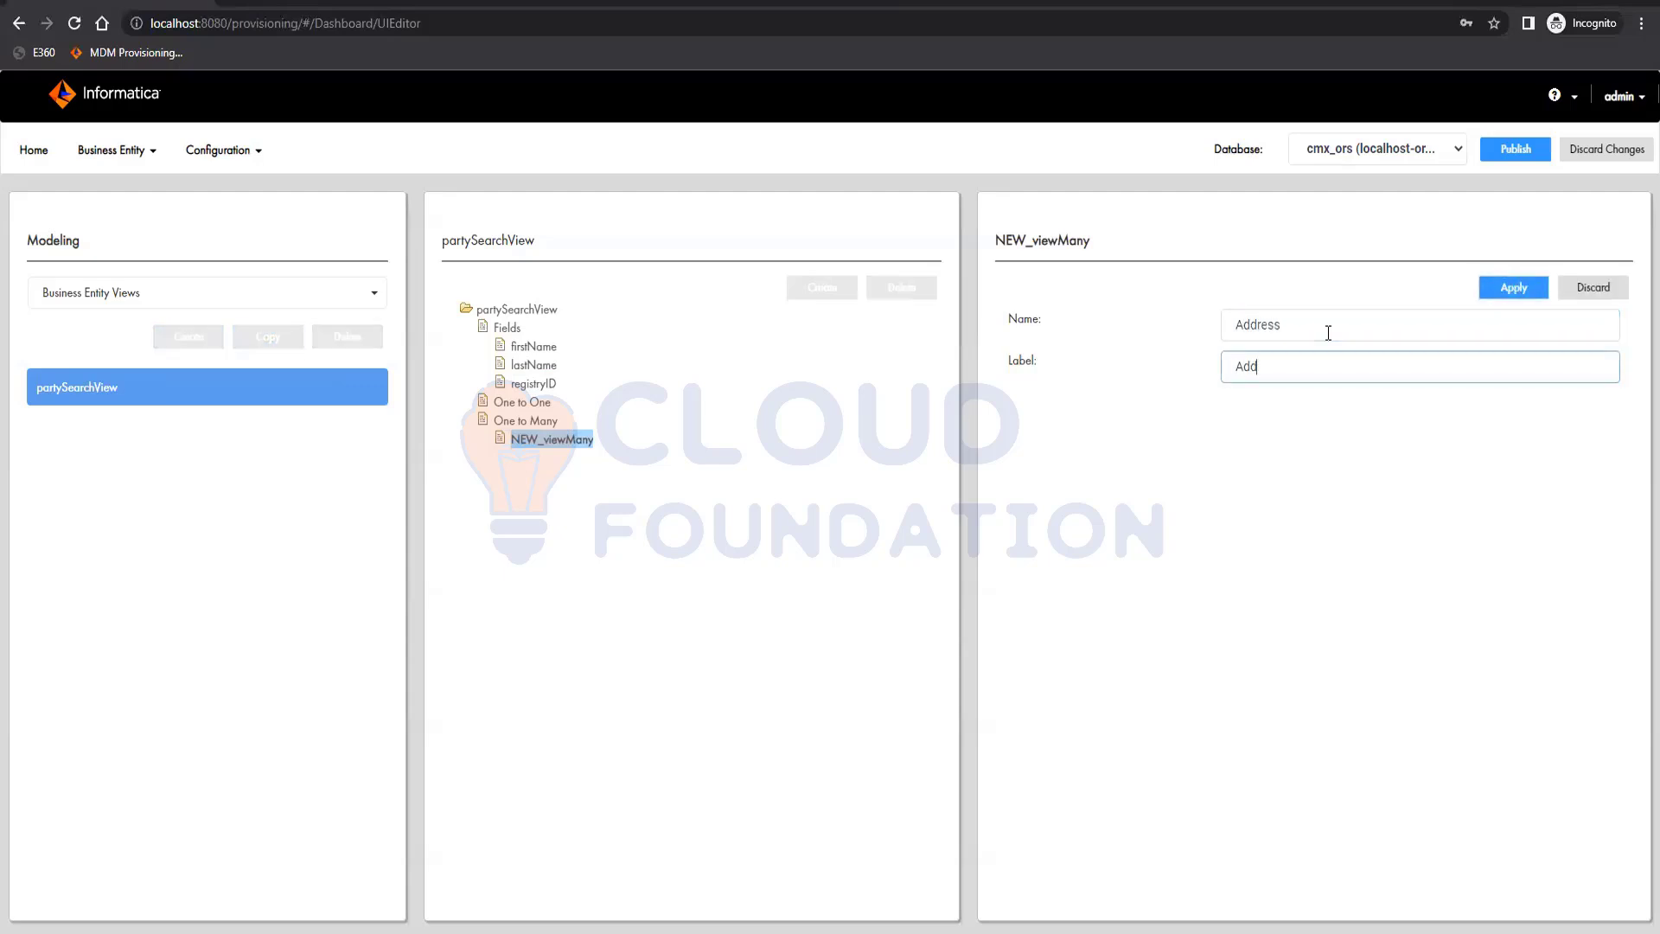
click(1244, 325)
key(BackSpace)
text(a)
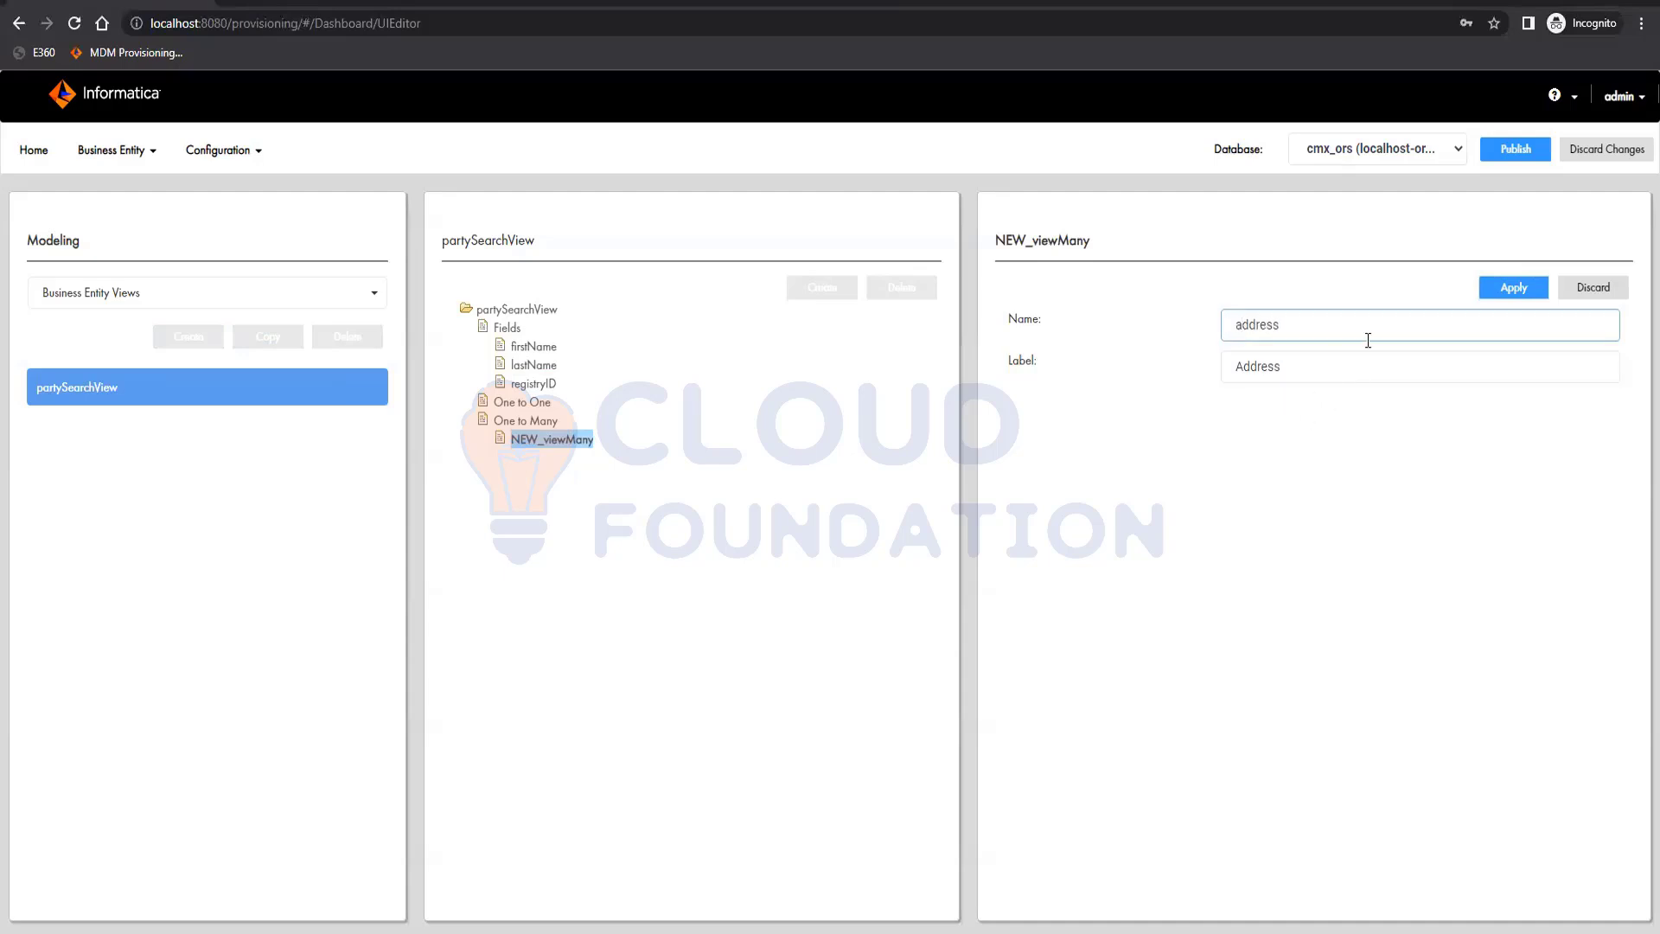
click(1527, 291)
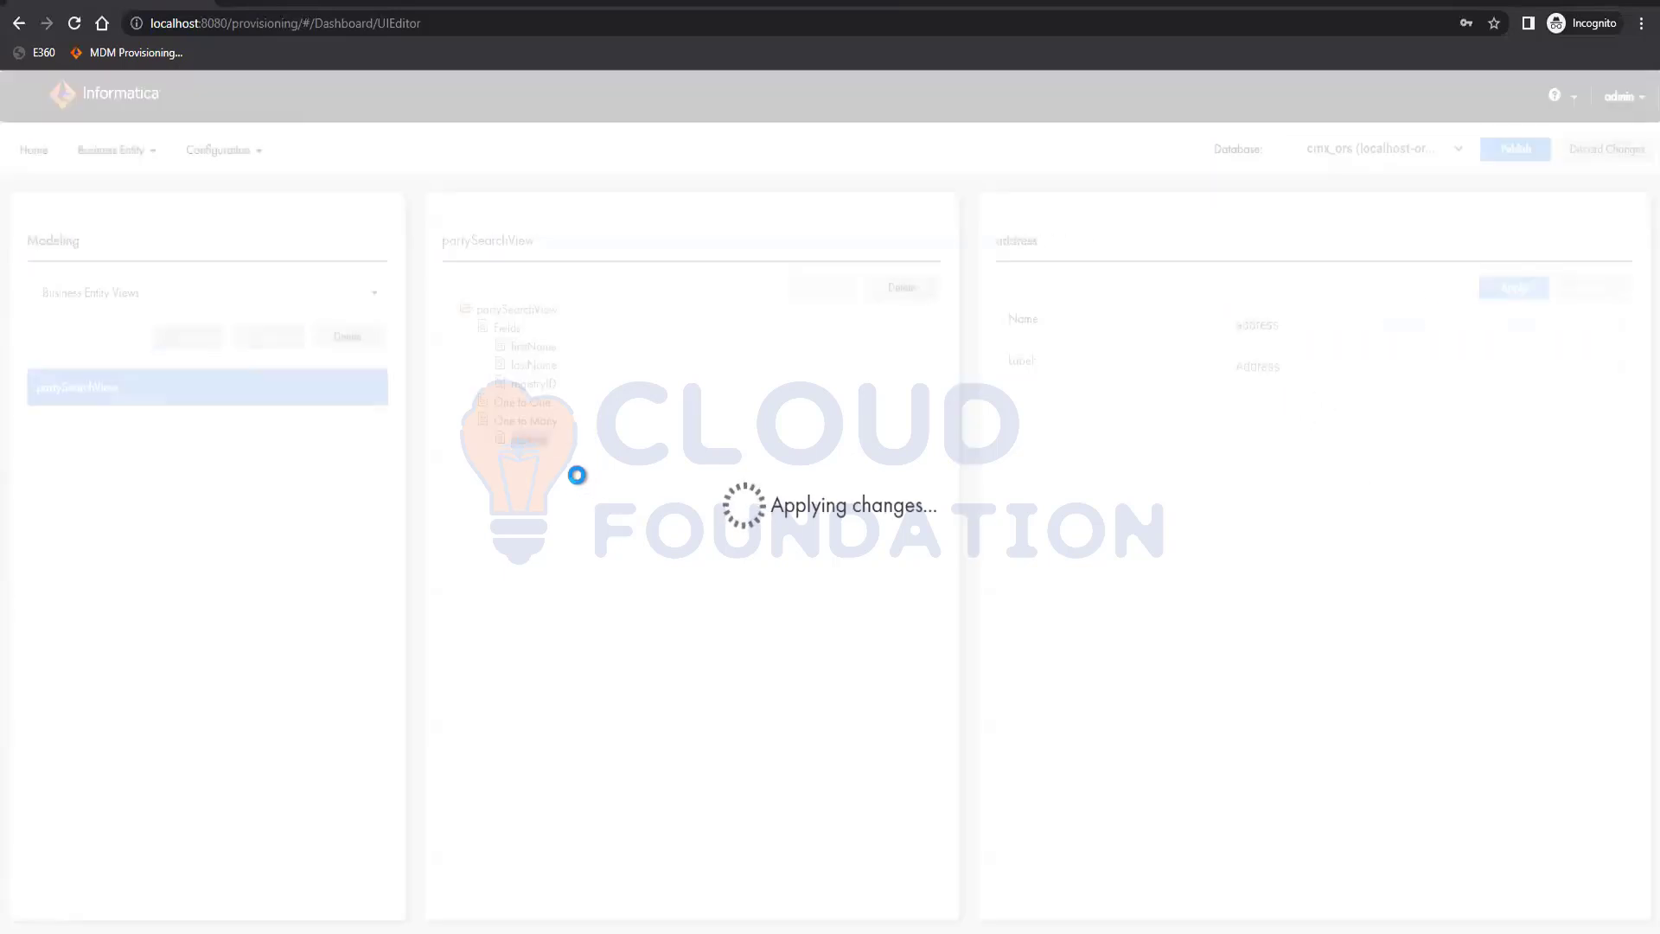
Add a field named addressLine1 to the address child and apply it
click(544, 421)
click(527, 441)
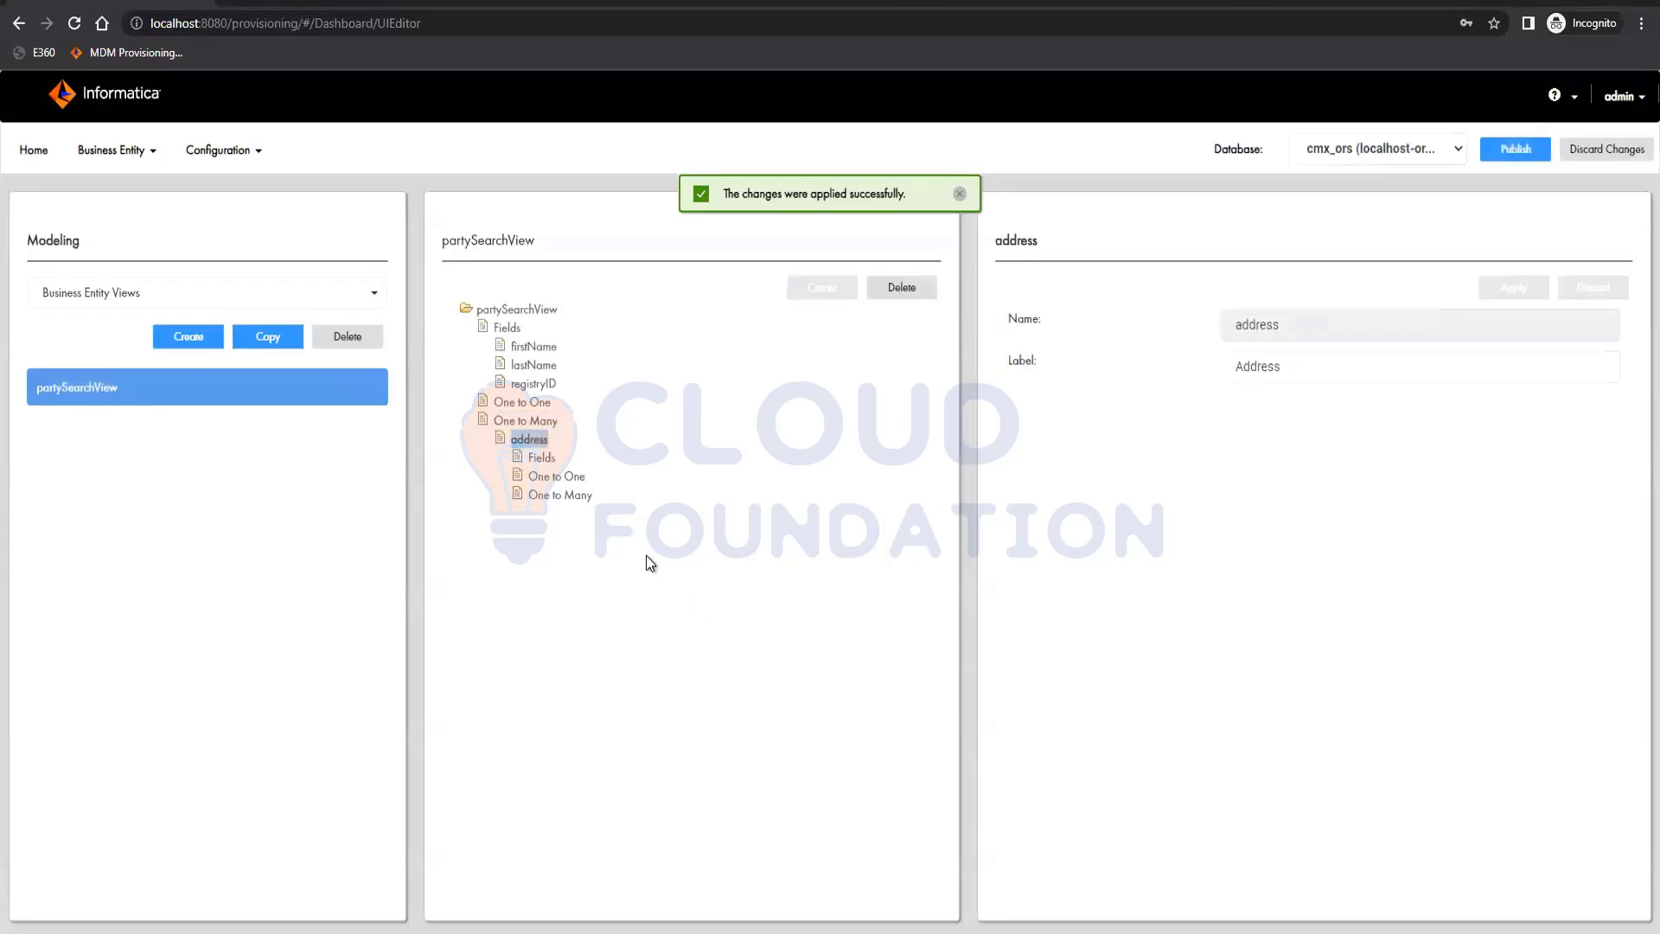
click(541, 458)
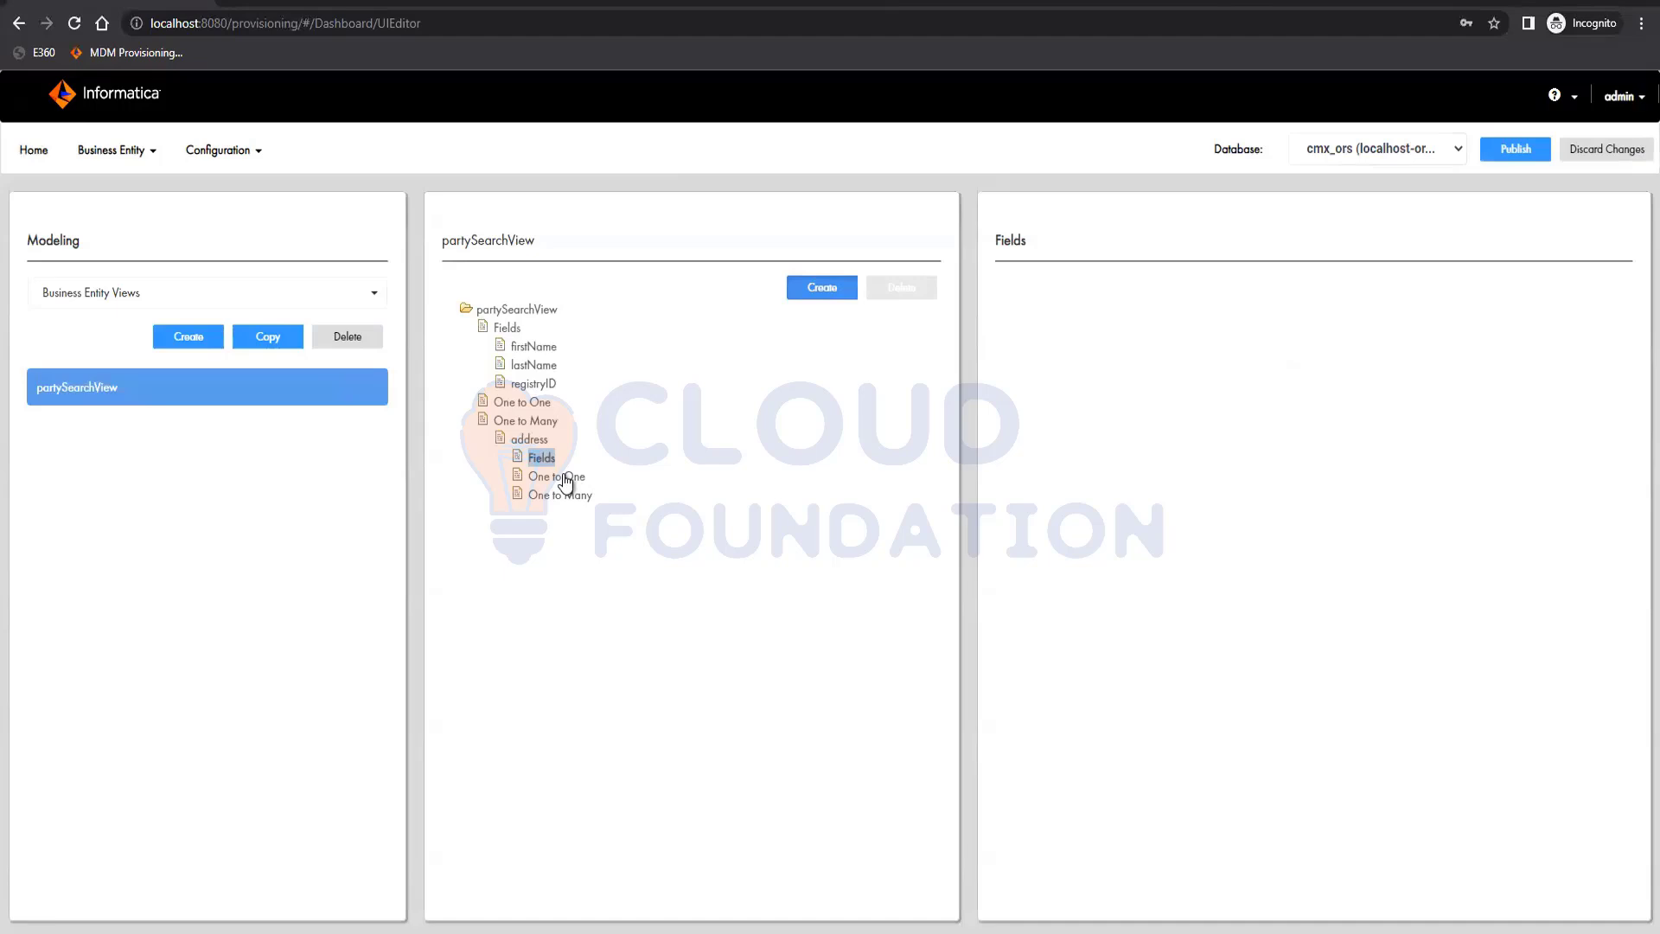
click(819, 289)
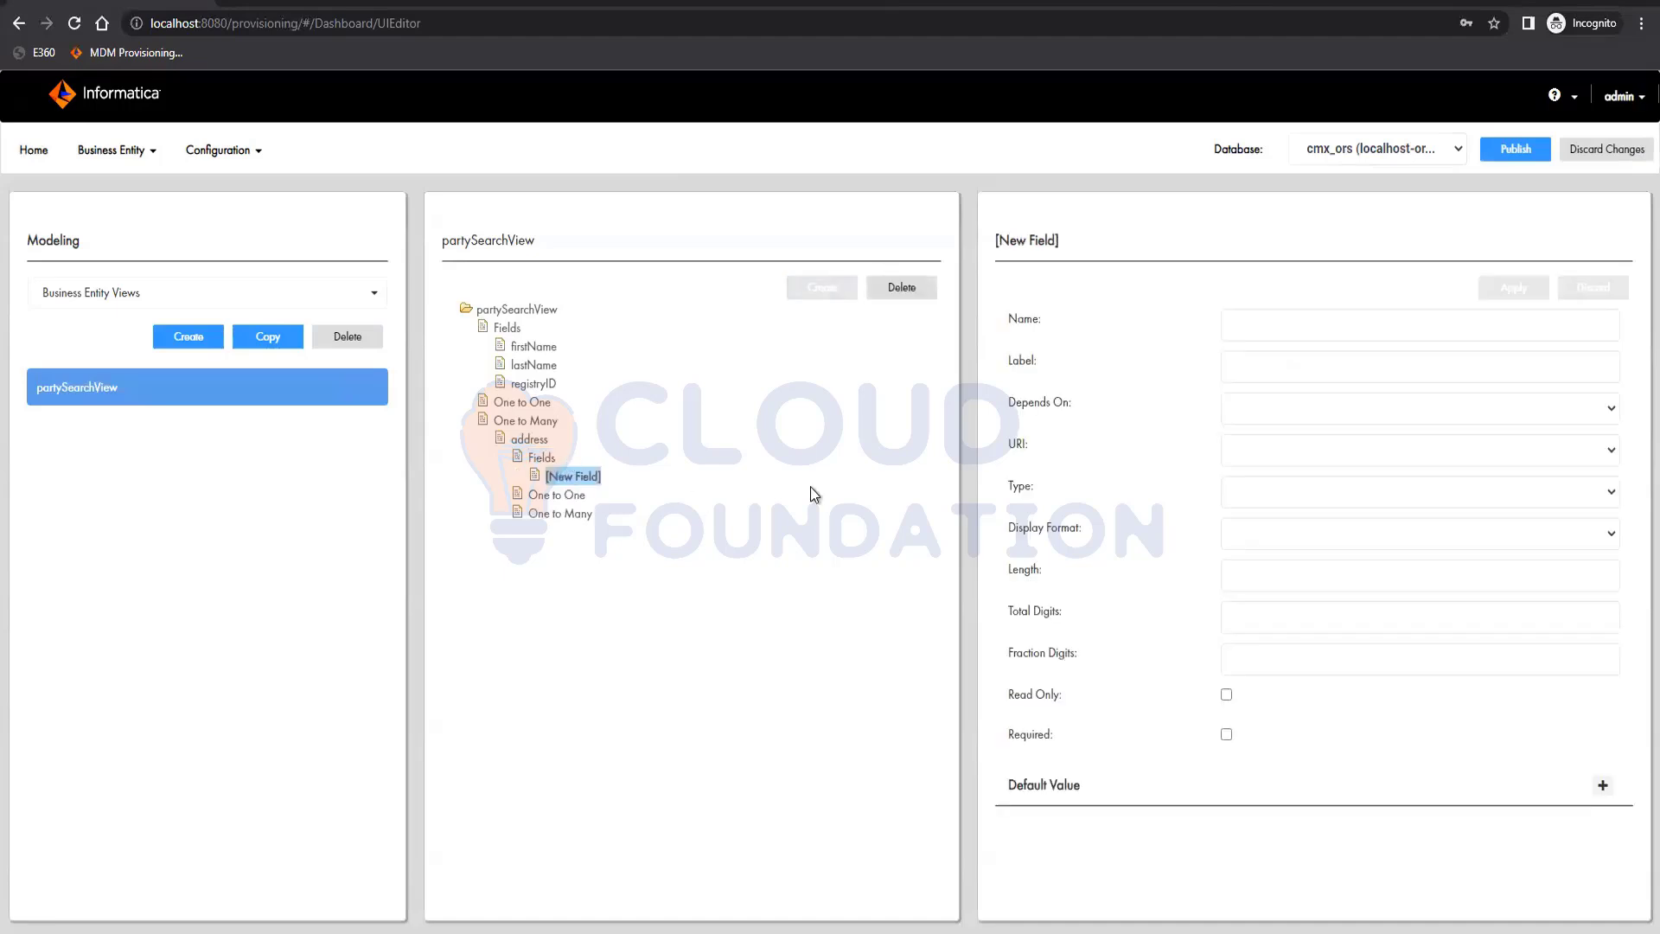
click(1366, 315)
text(address)
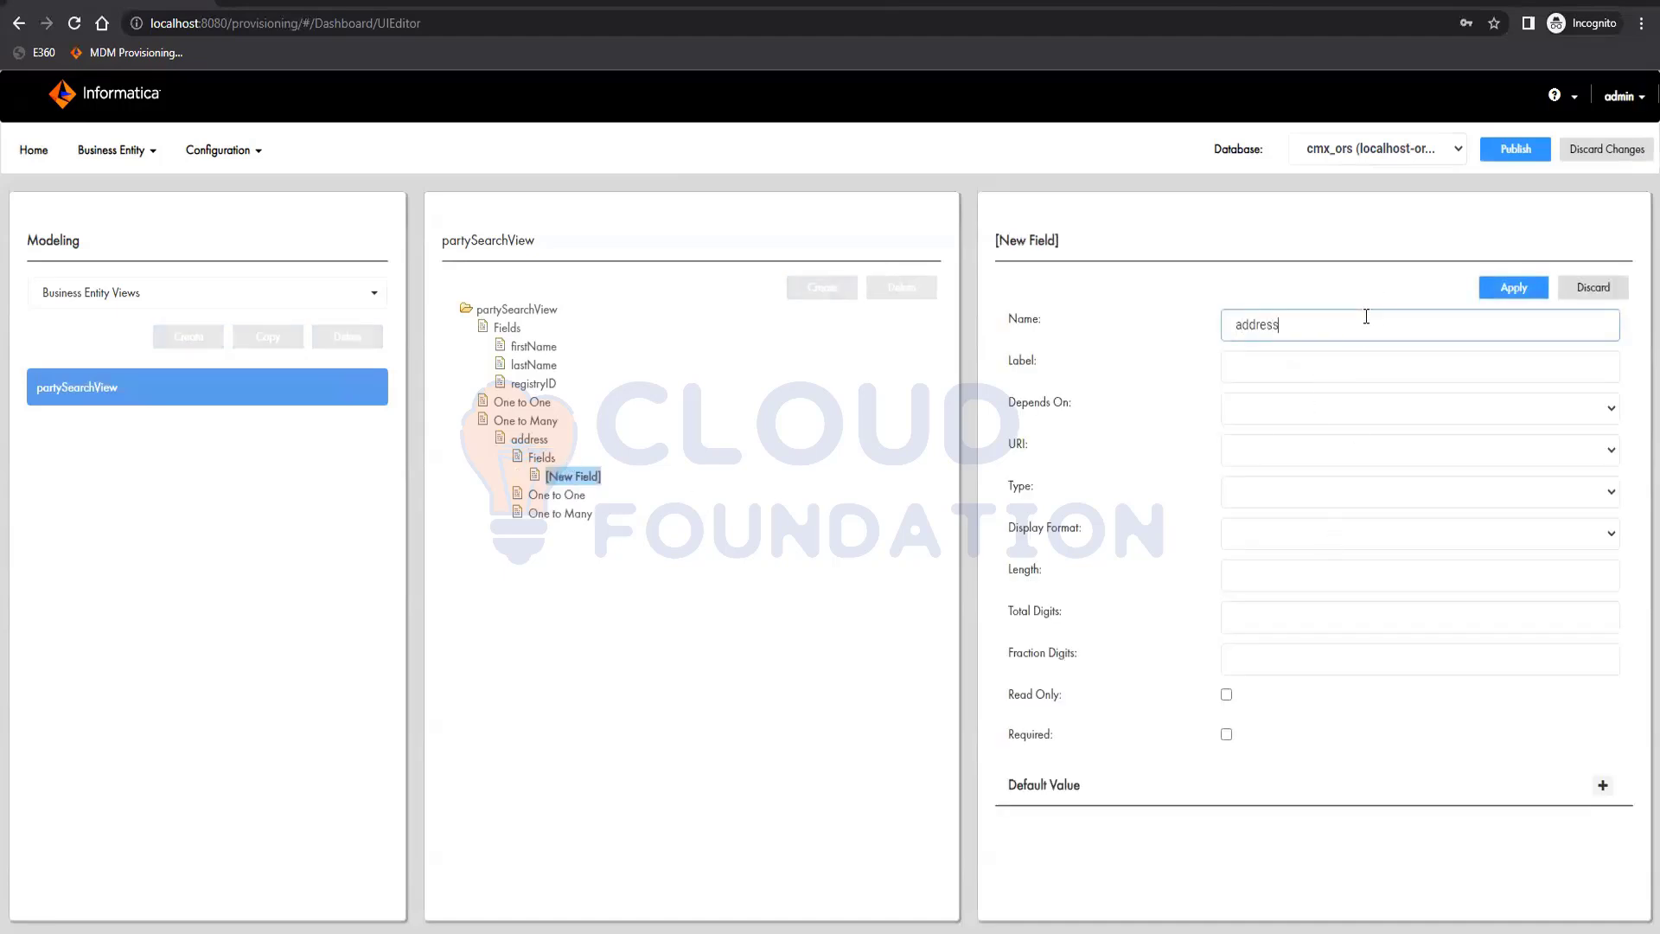
text(Line1)
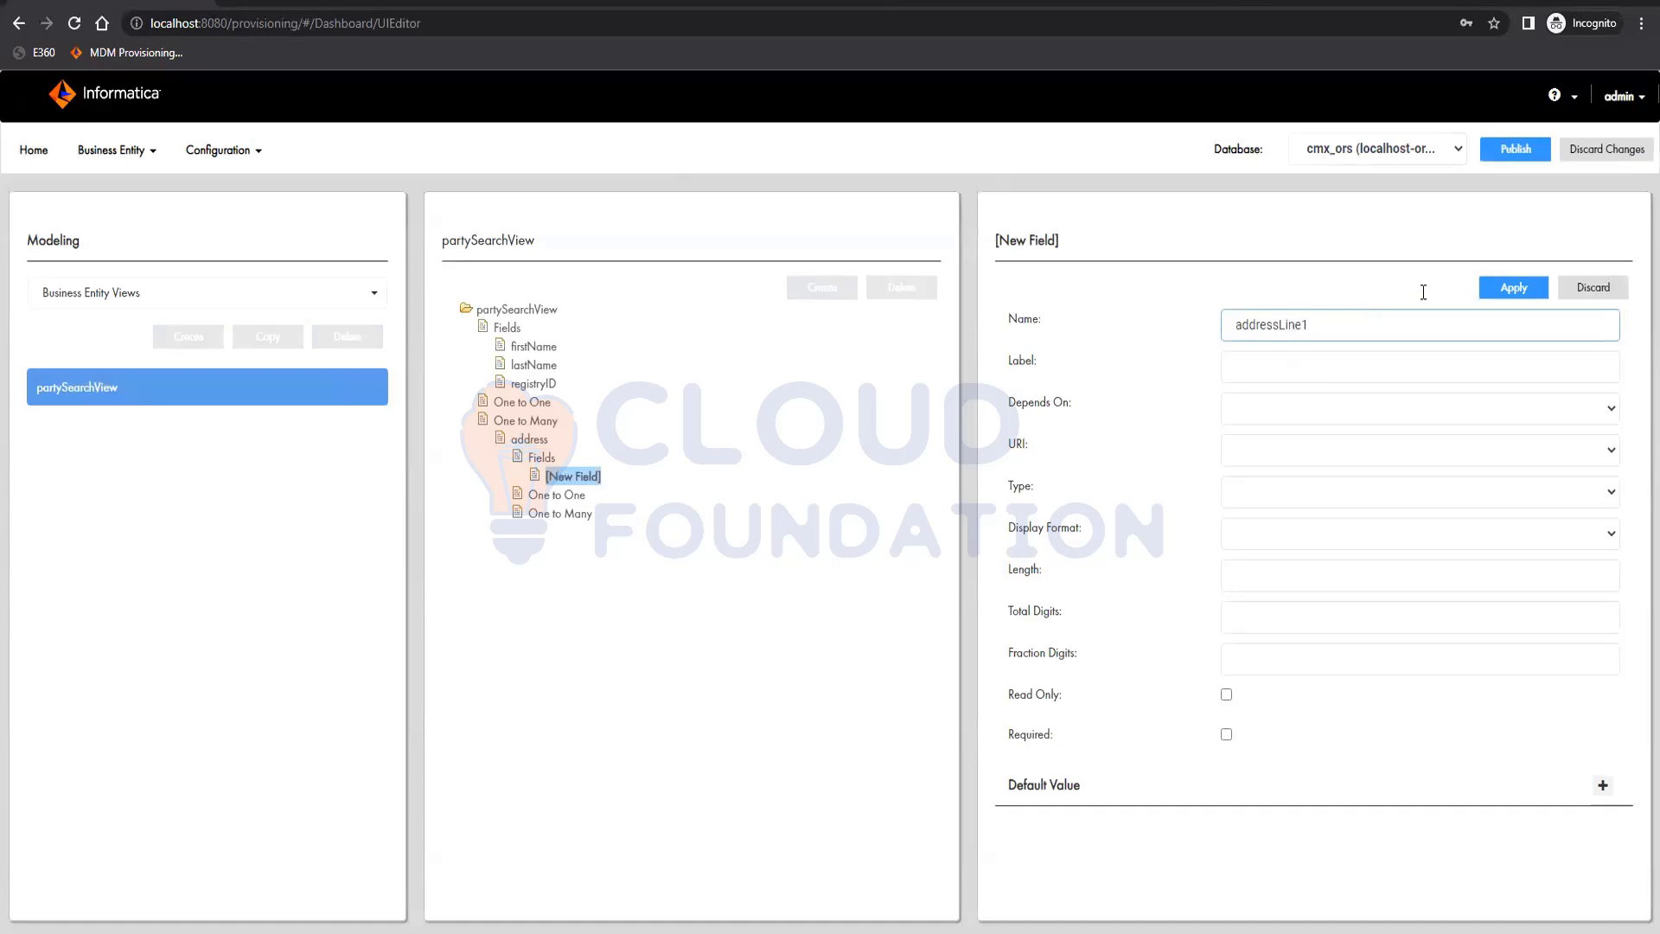
click(1534, 294)
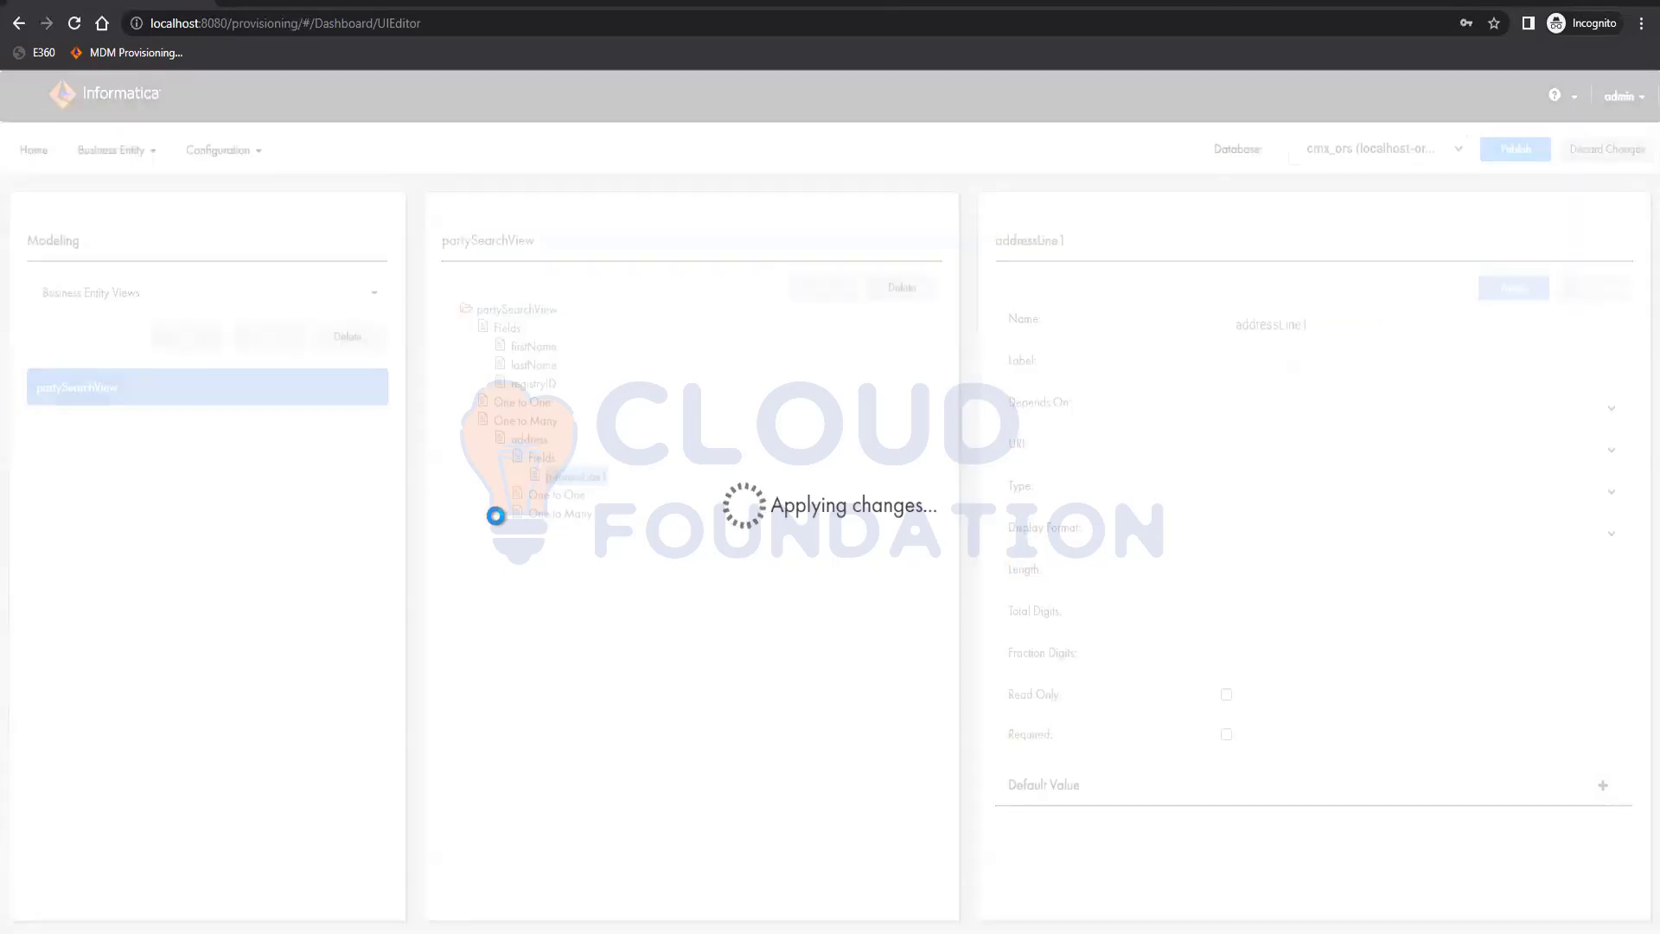
Add a field named addressLine2 to the address child and apply it
click(534, 459)
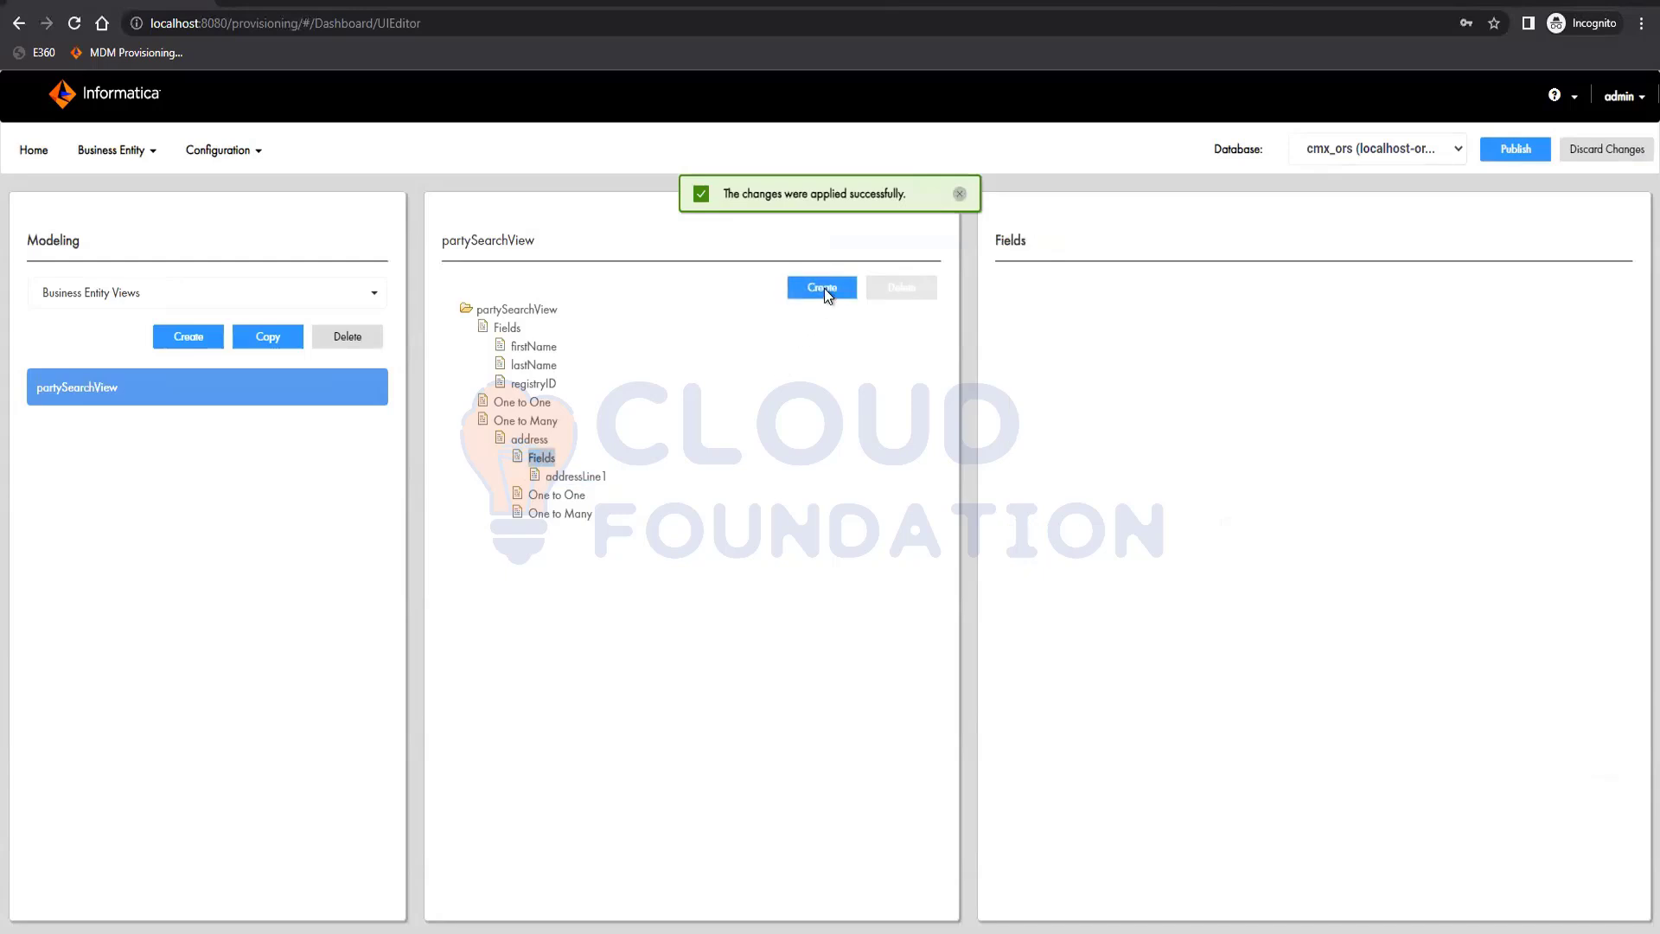
click(823, 288)
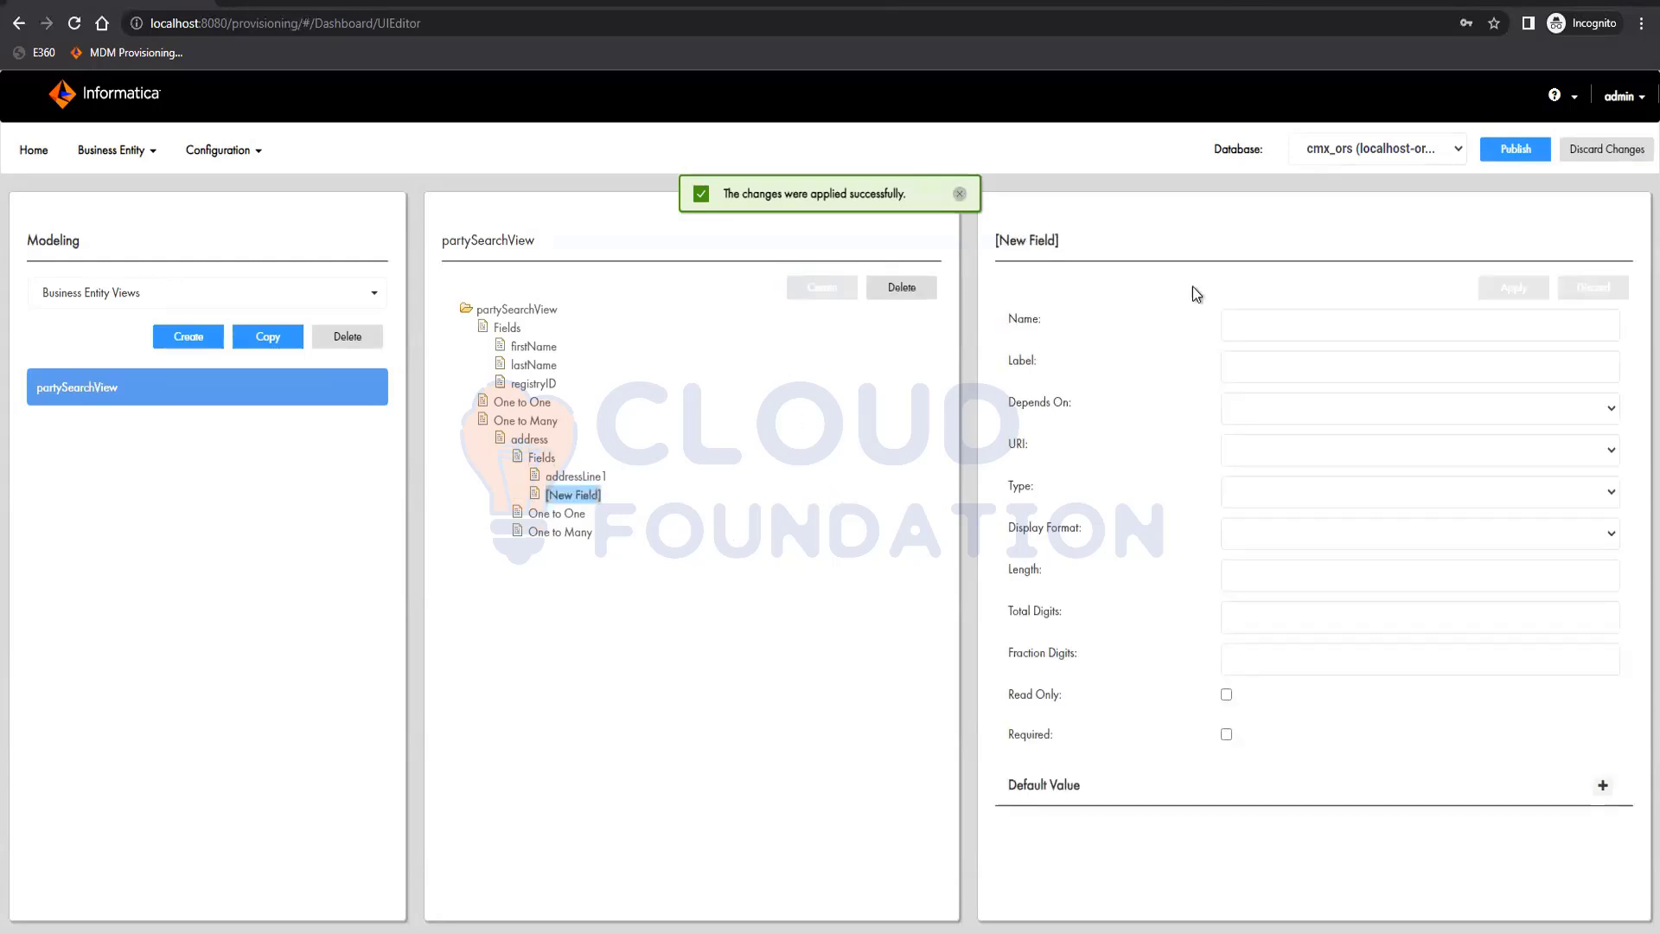
click(1309, 328)
text(Addres)
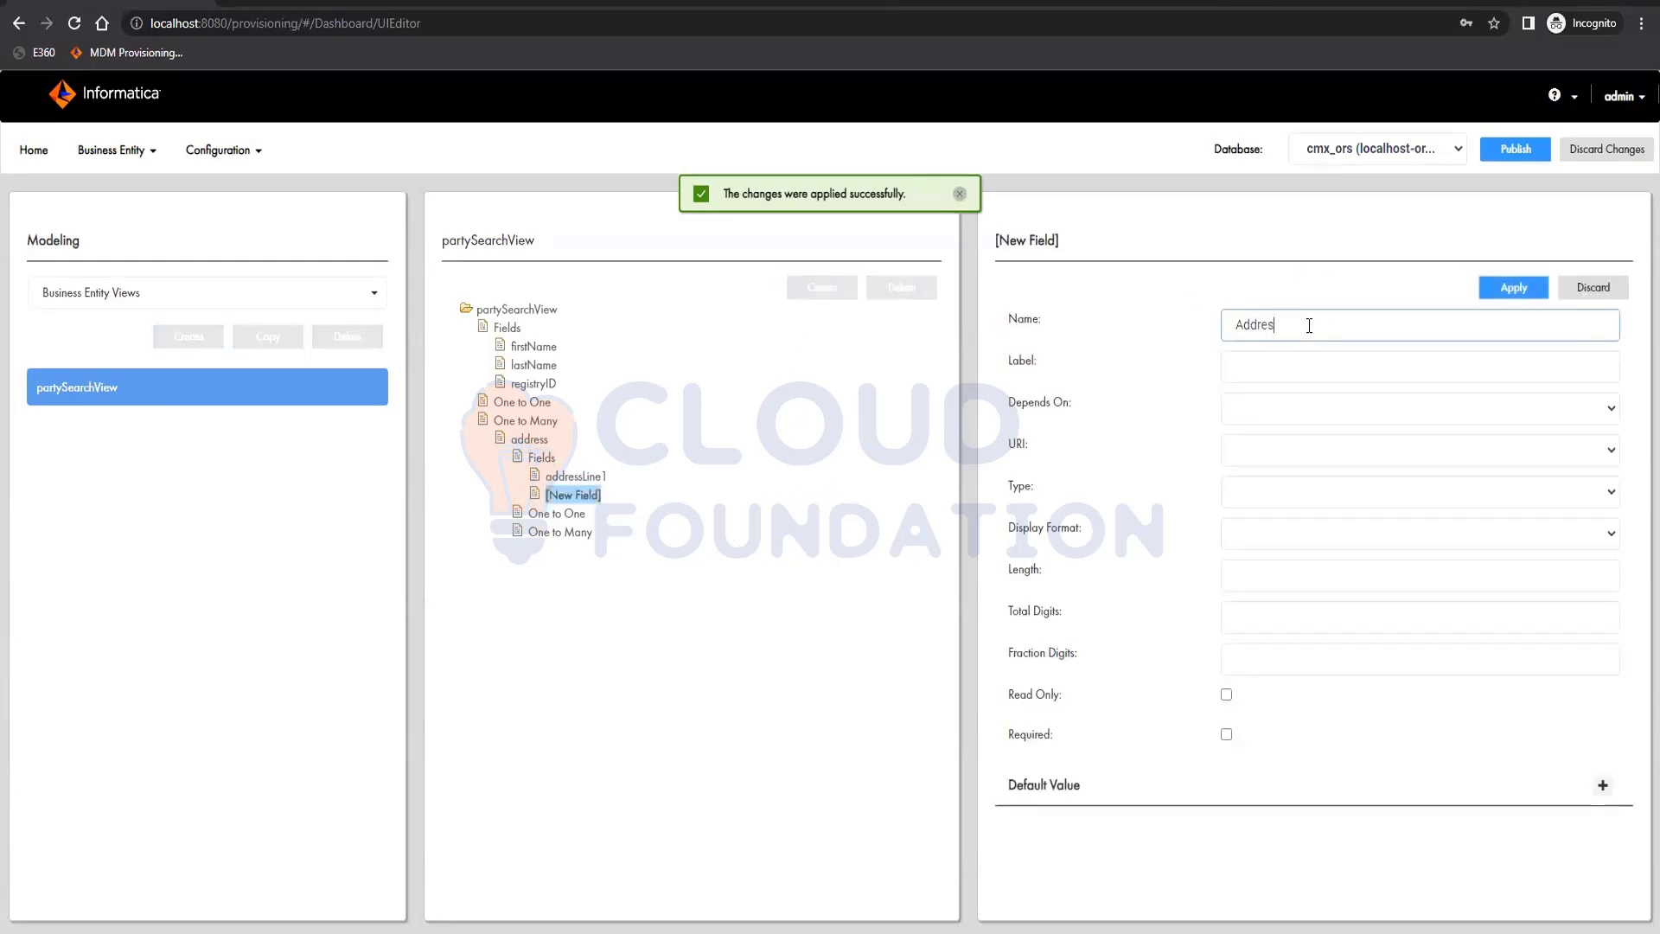
text(sLine2)
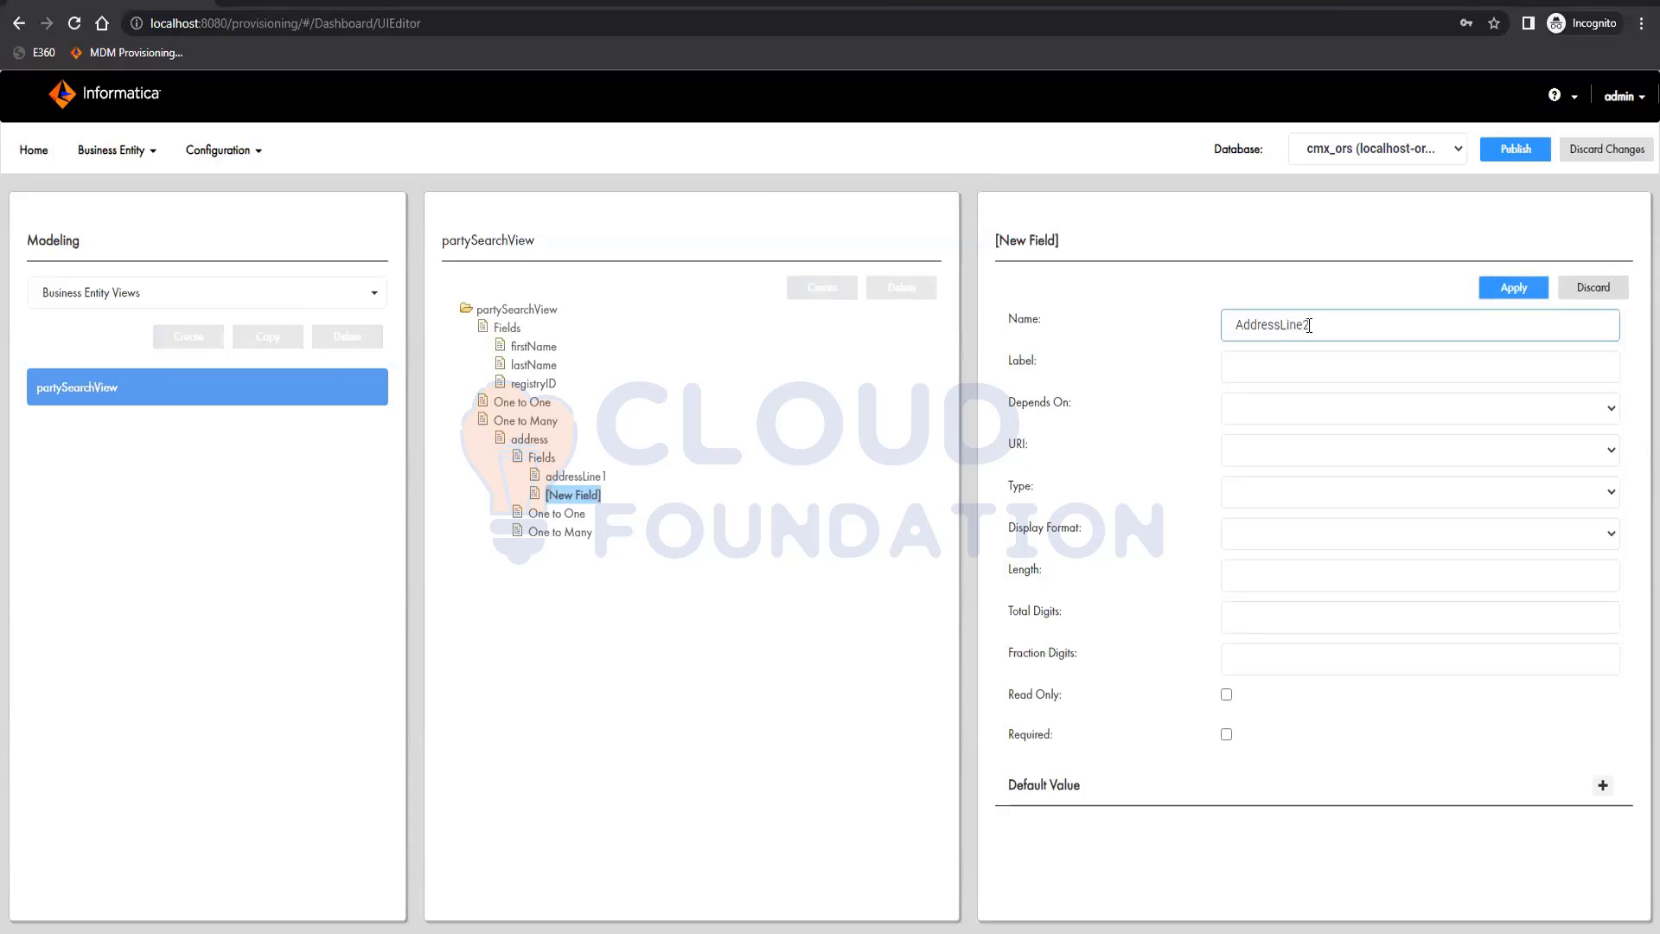
key(Home)
key(Right)
key(BackSpace)
text(a)
click(1512, 287)
Add a field named country to the address child and apply it
click(529, 461)
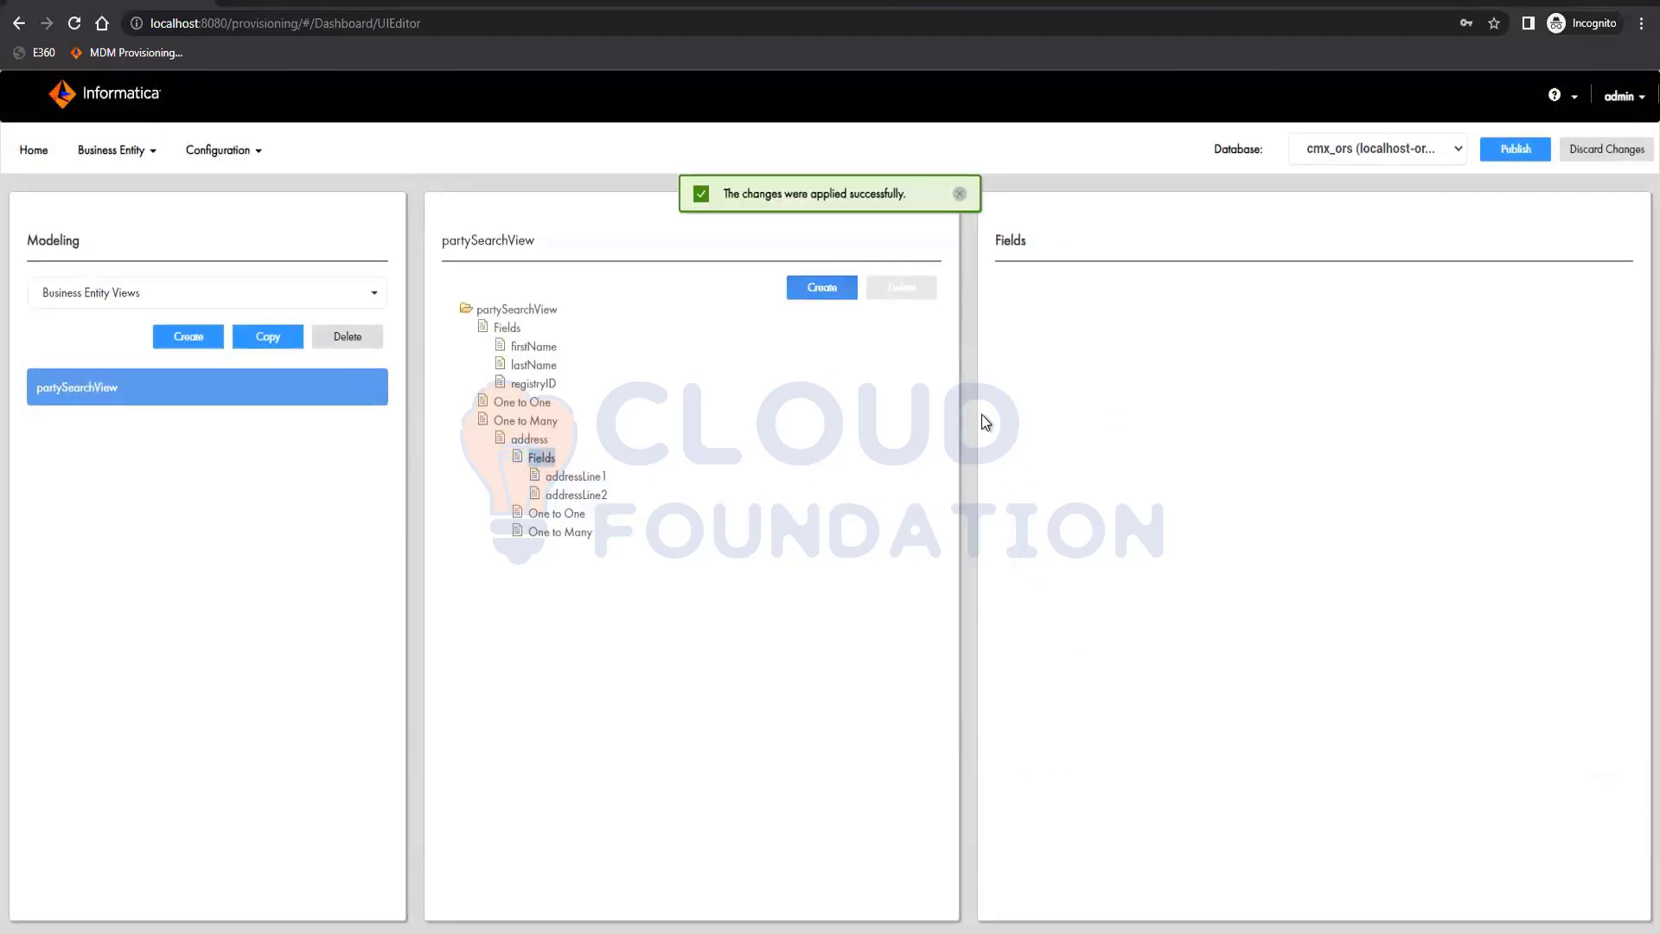
click(821, 288)
click(1252, 324)
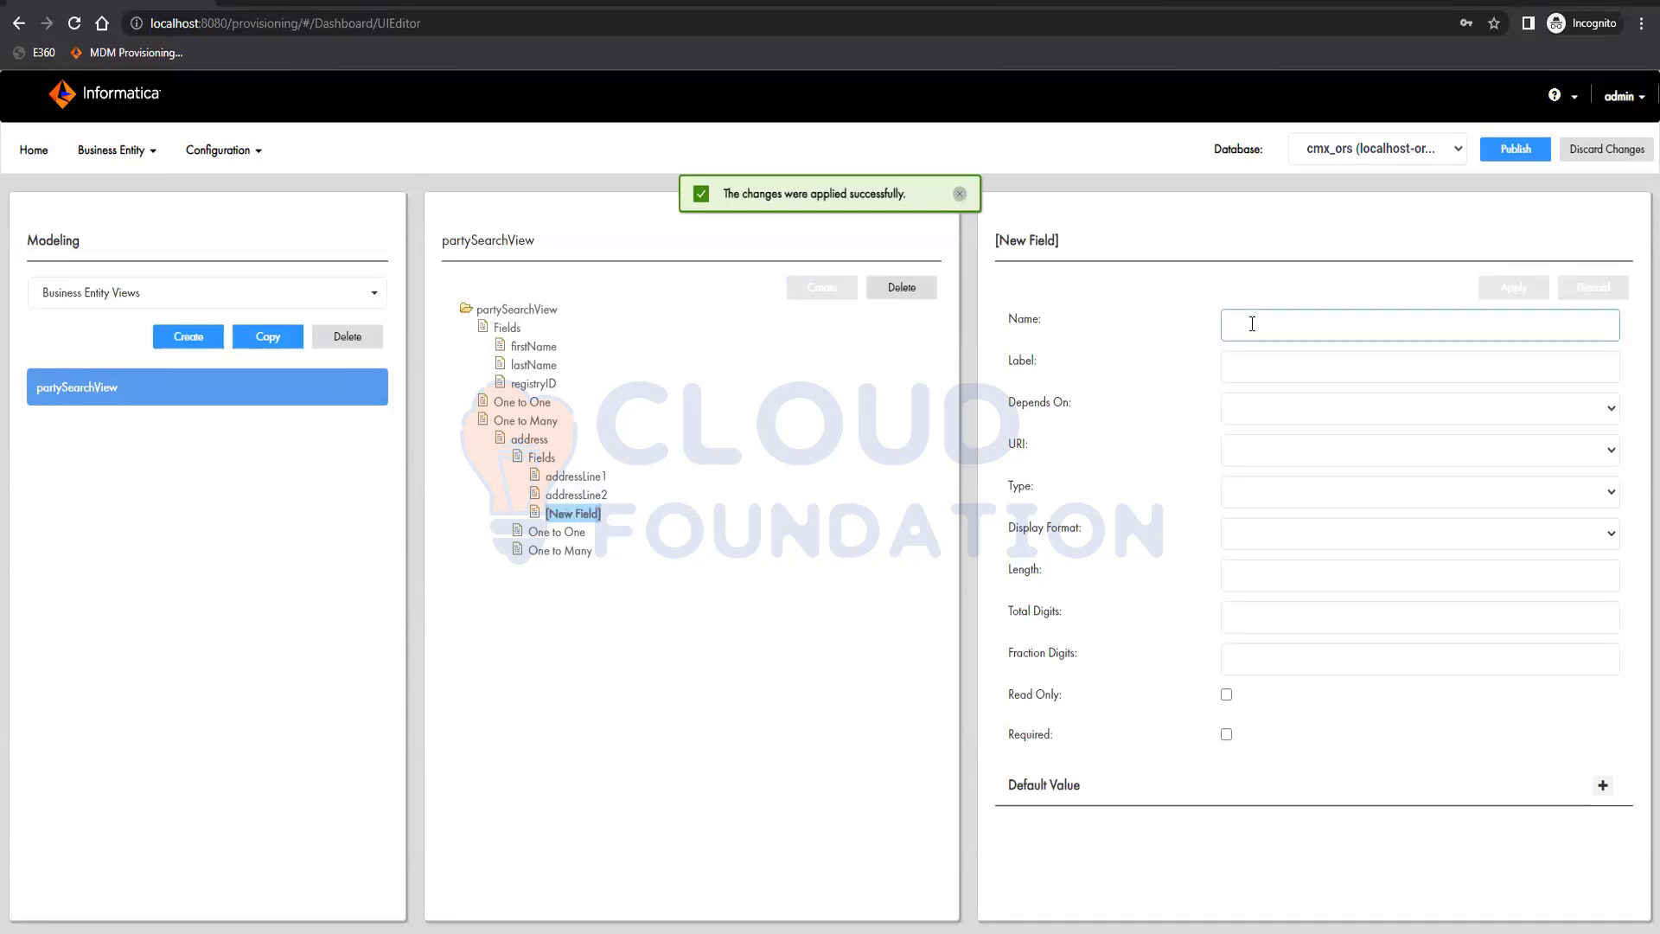
text(country)
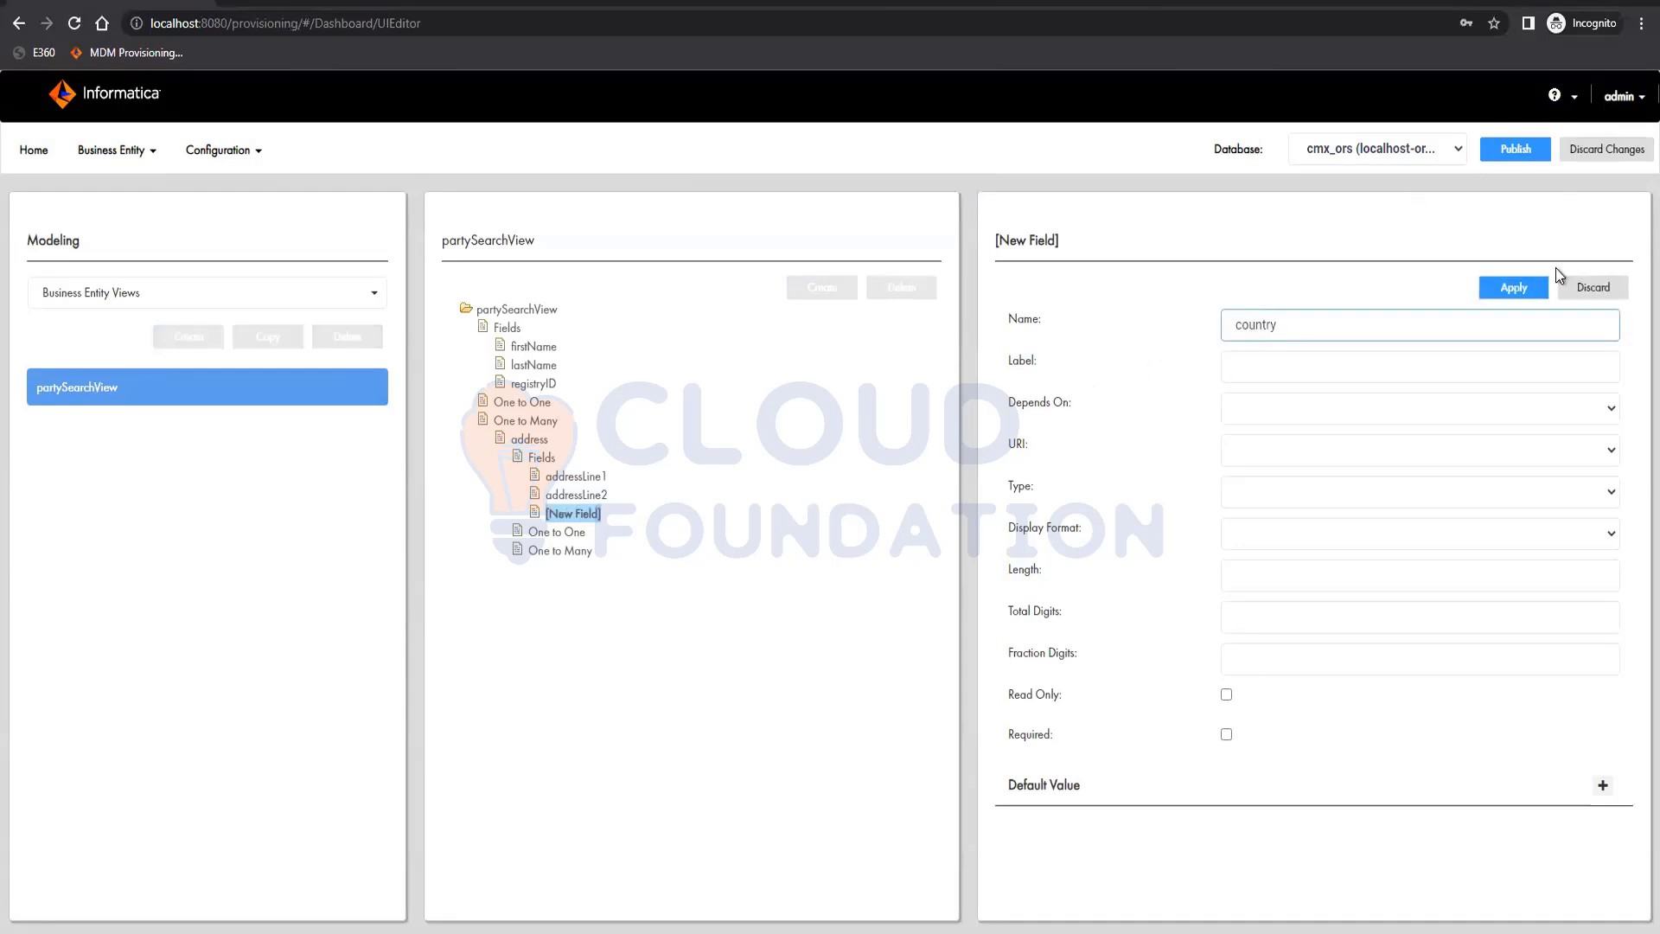
click(1513, 287)
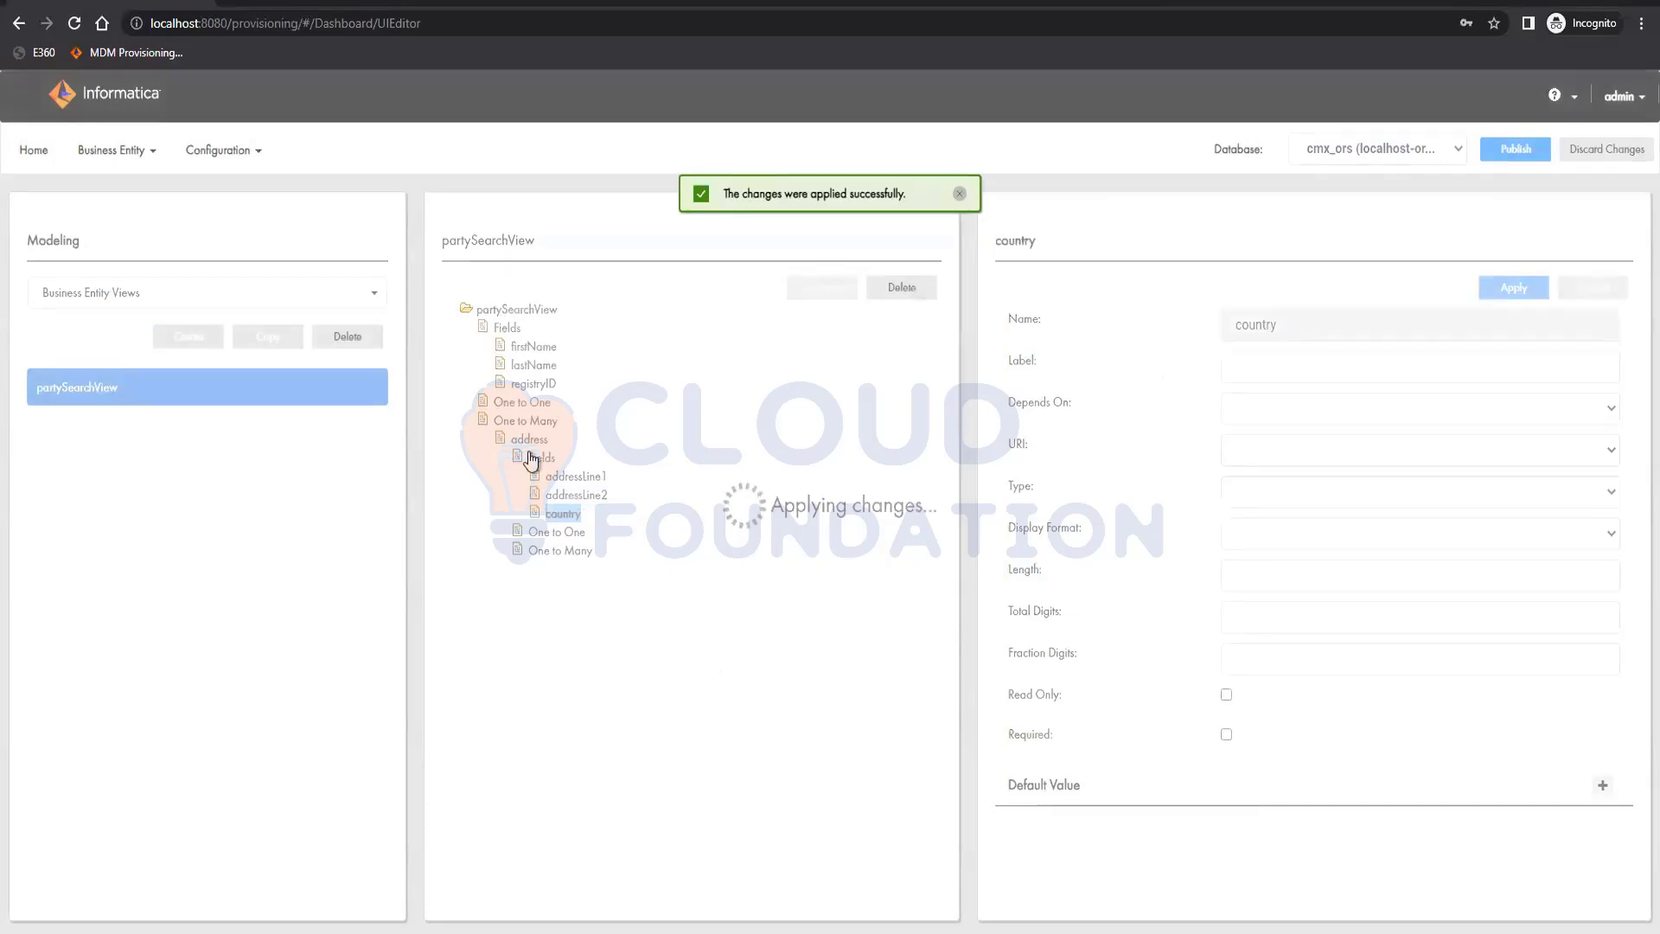
Add a field named state to the address child, make it depend on country and apply it
click(534, 458)
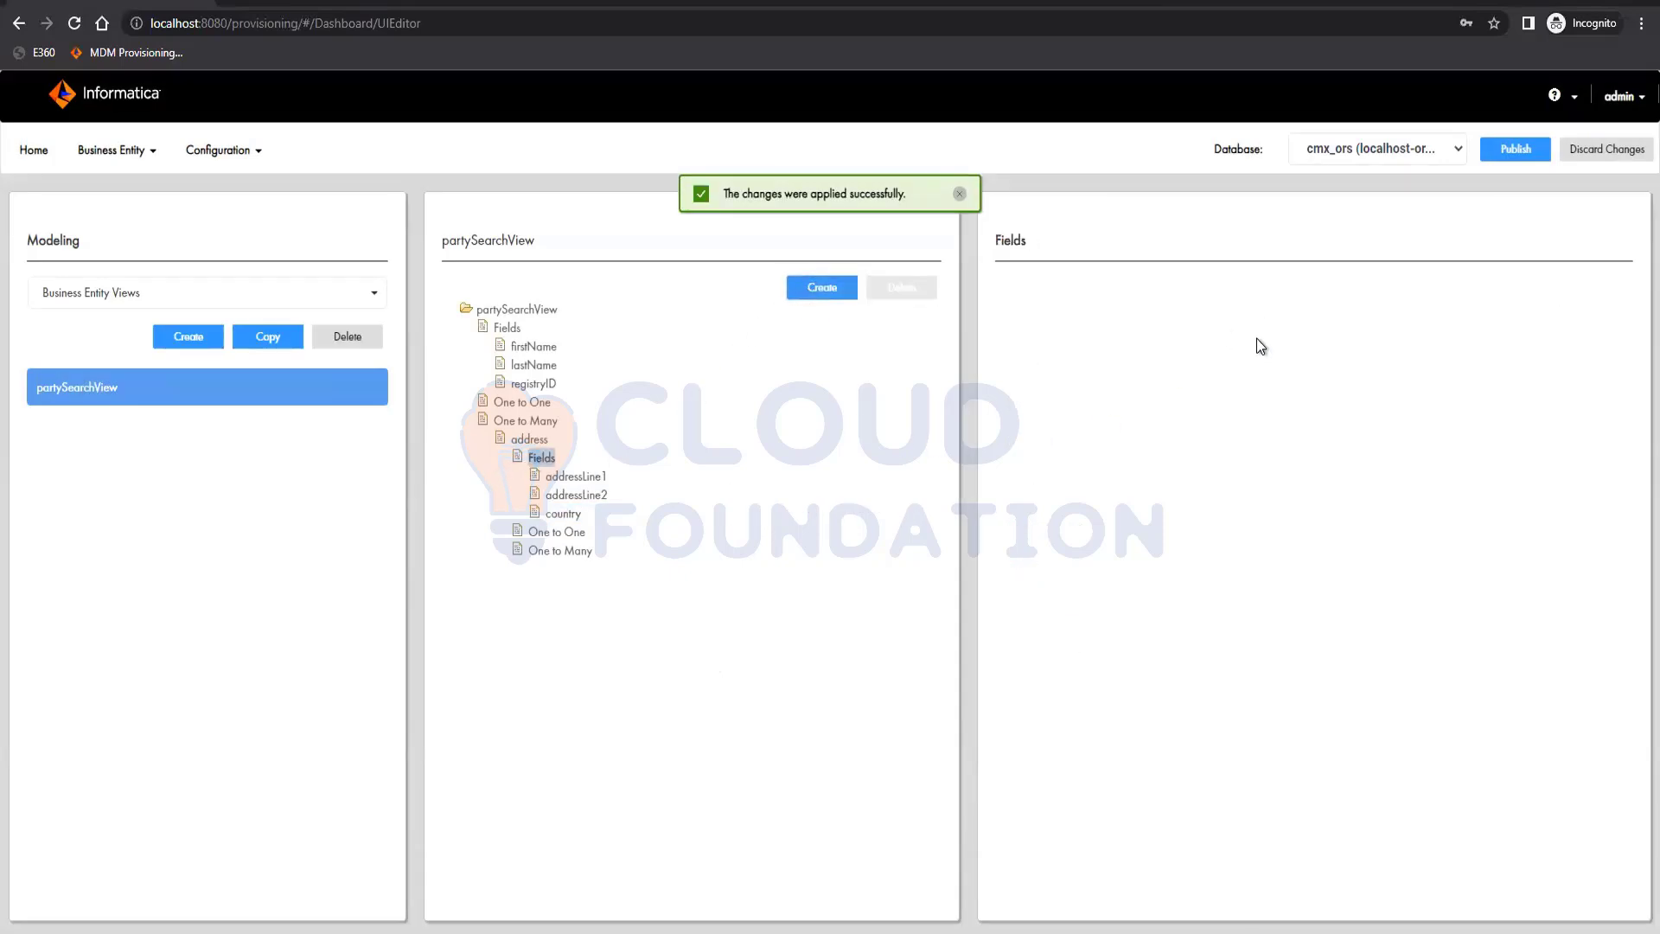
click(822, 287)
click(1283, 326)
text(state)
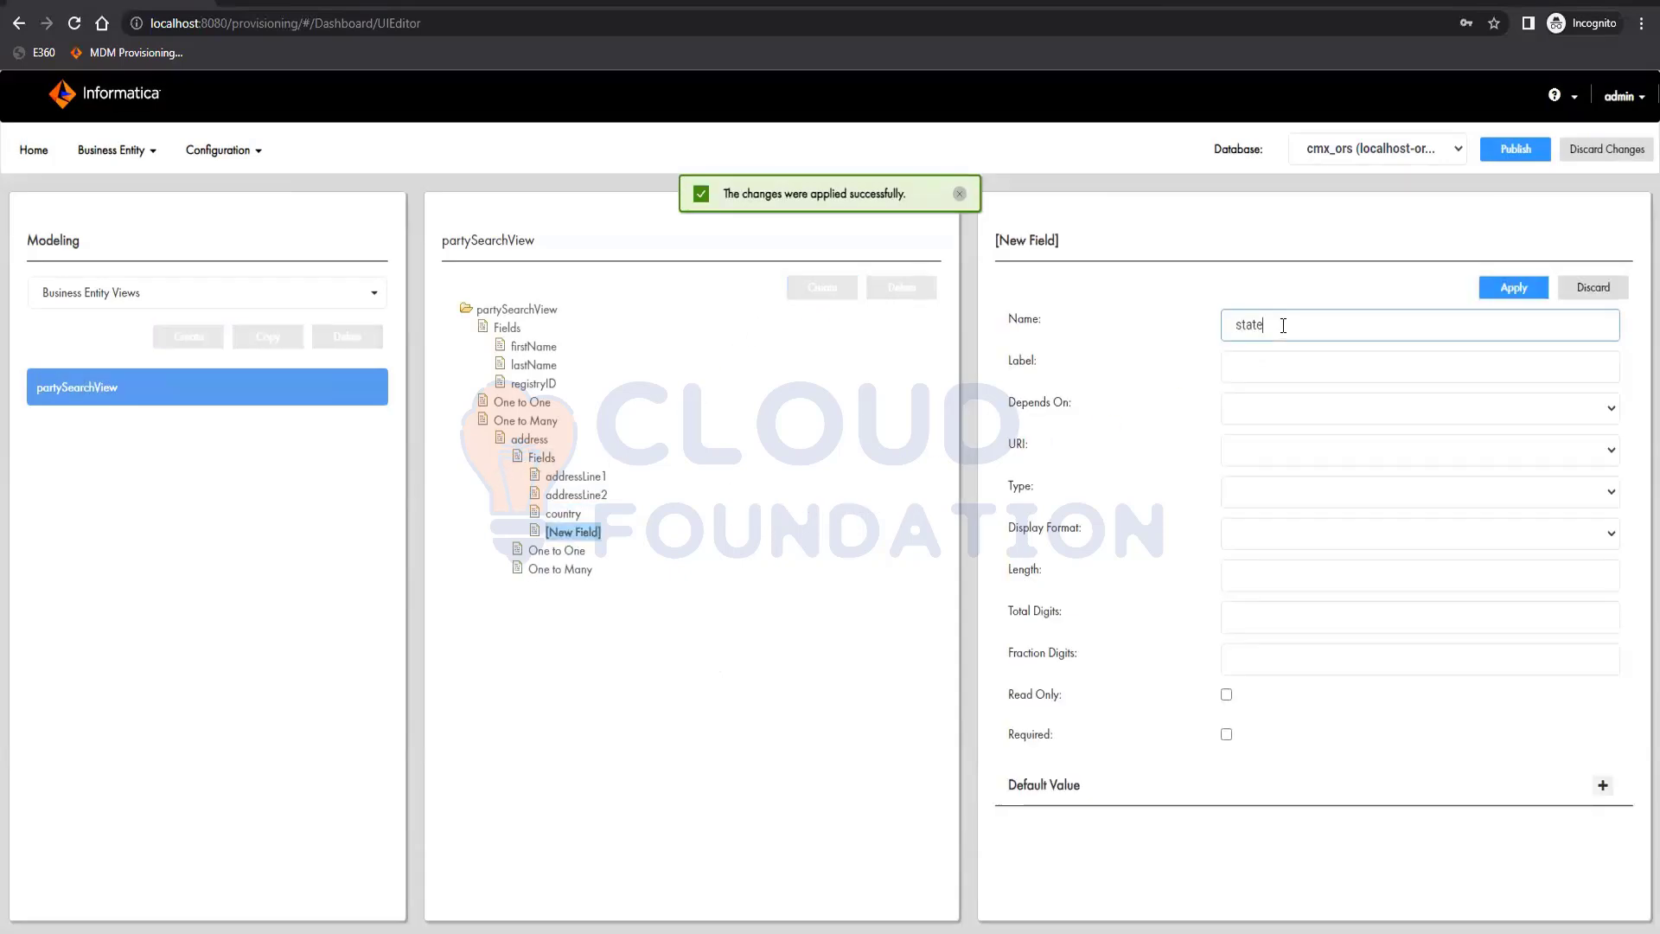
click(1310, 414)
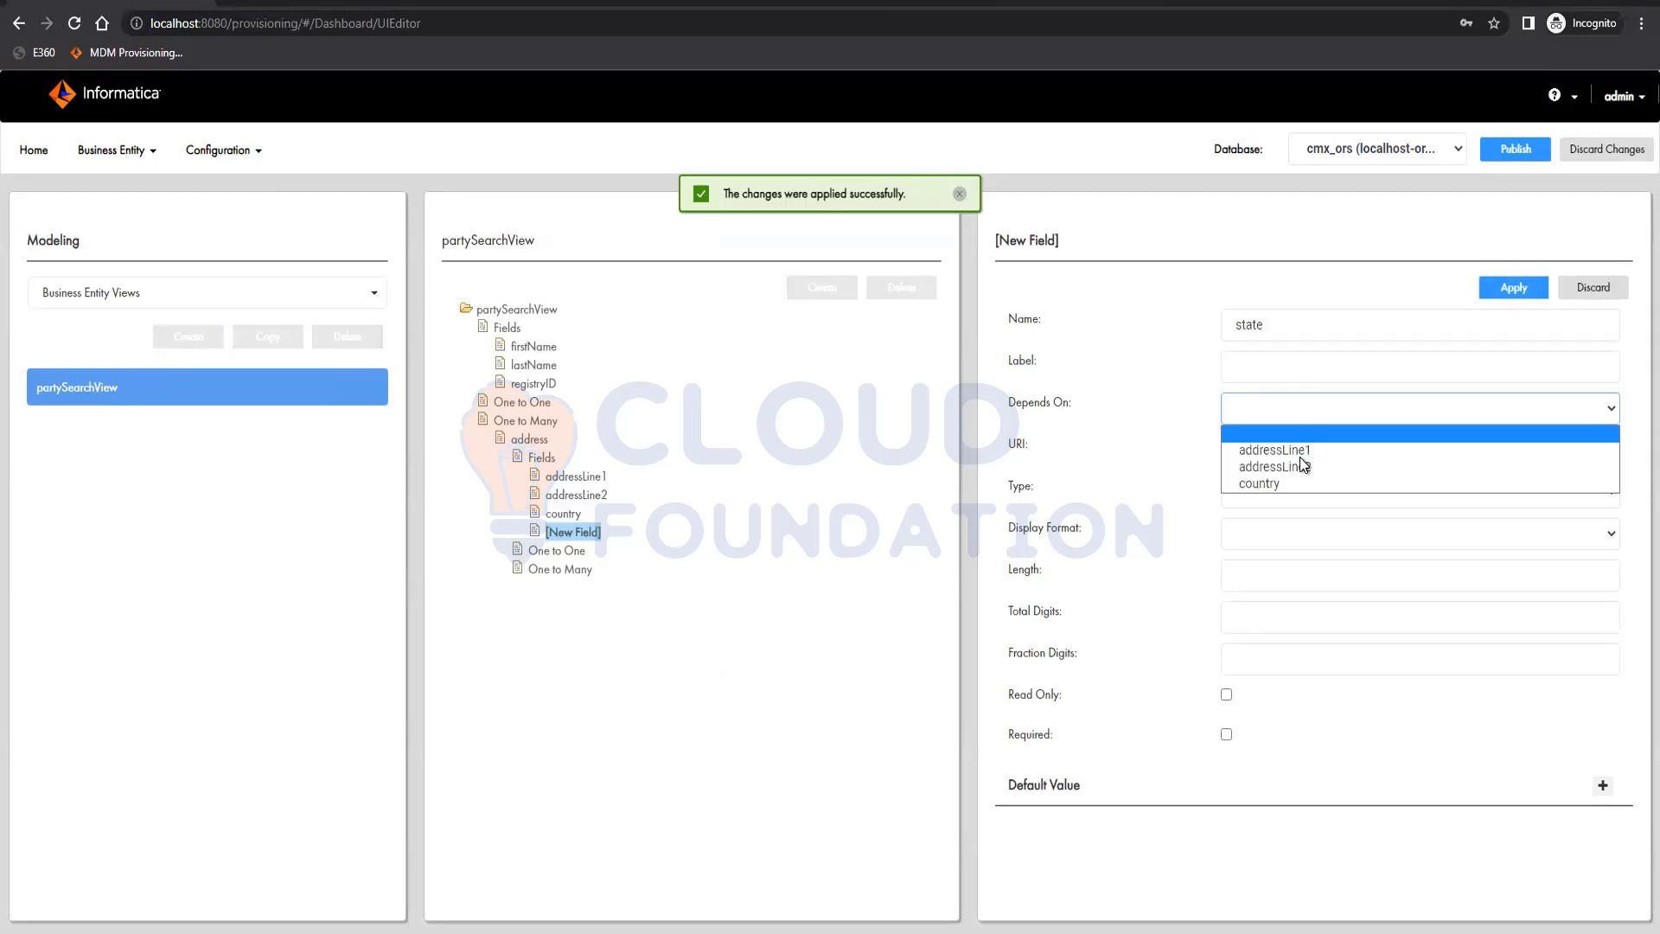
click(1289, 477)
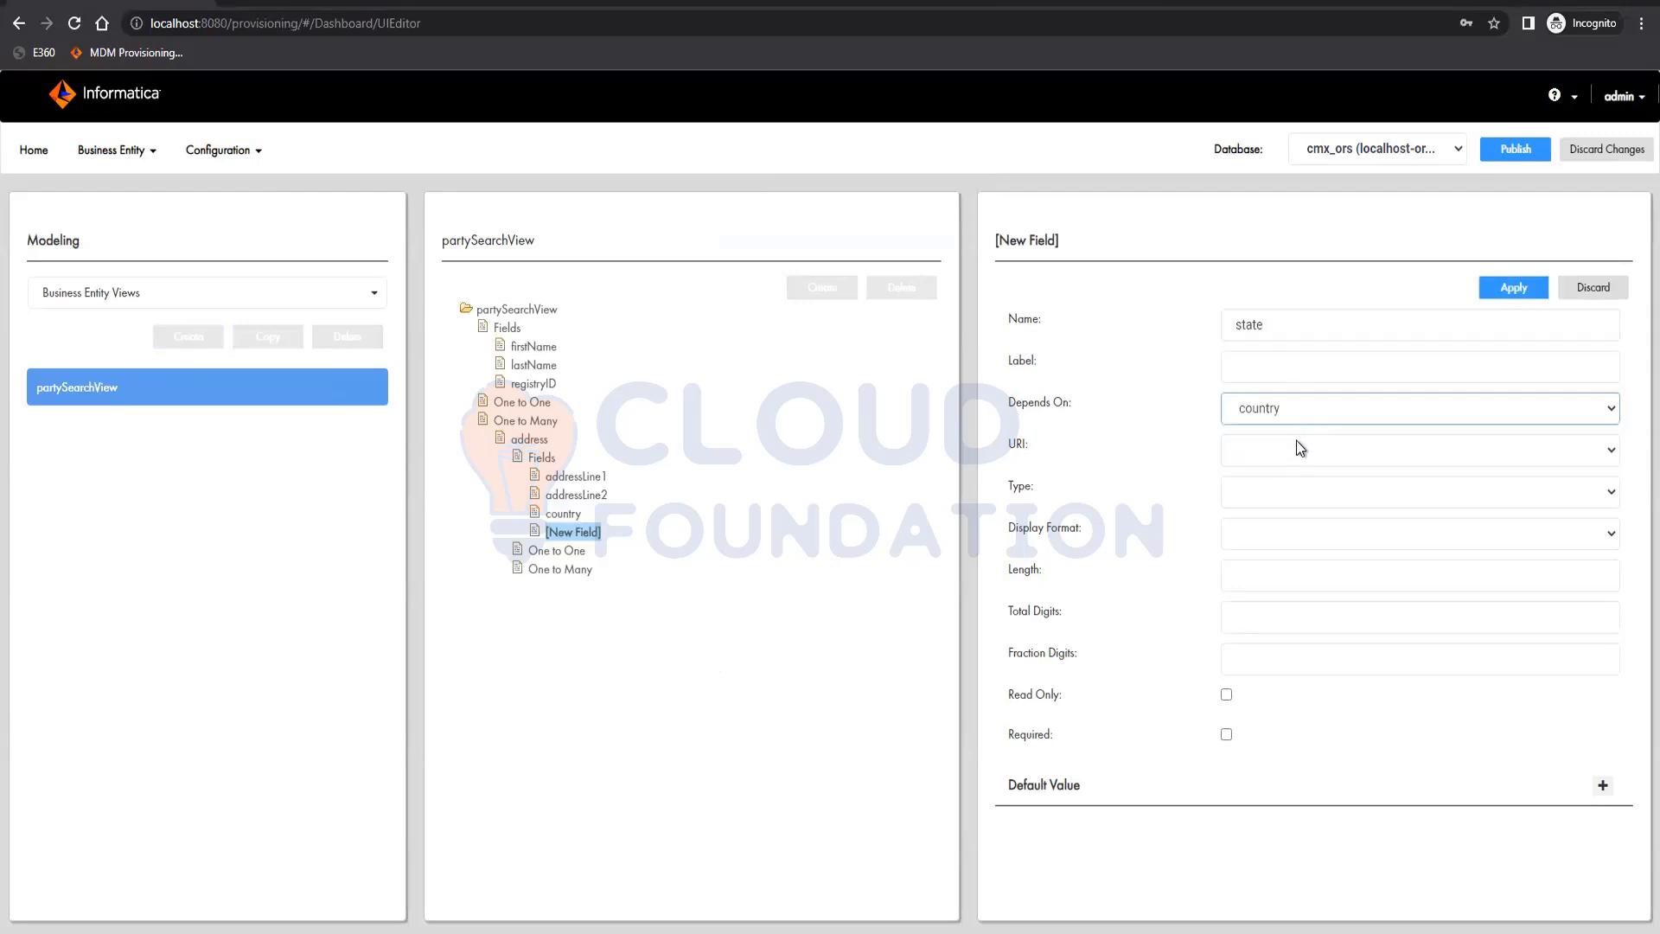
click(1296, 447)
click(1299, 401)
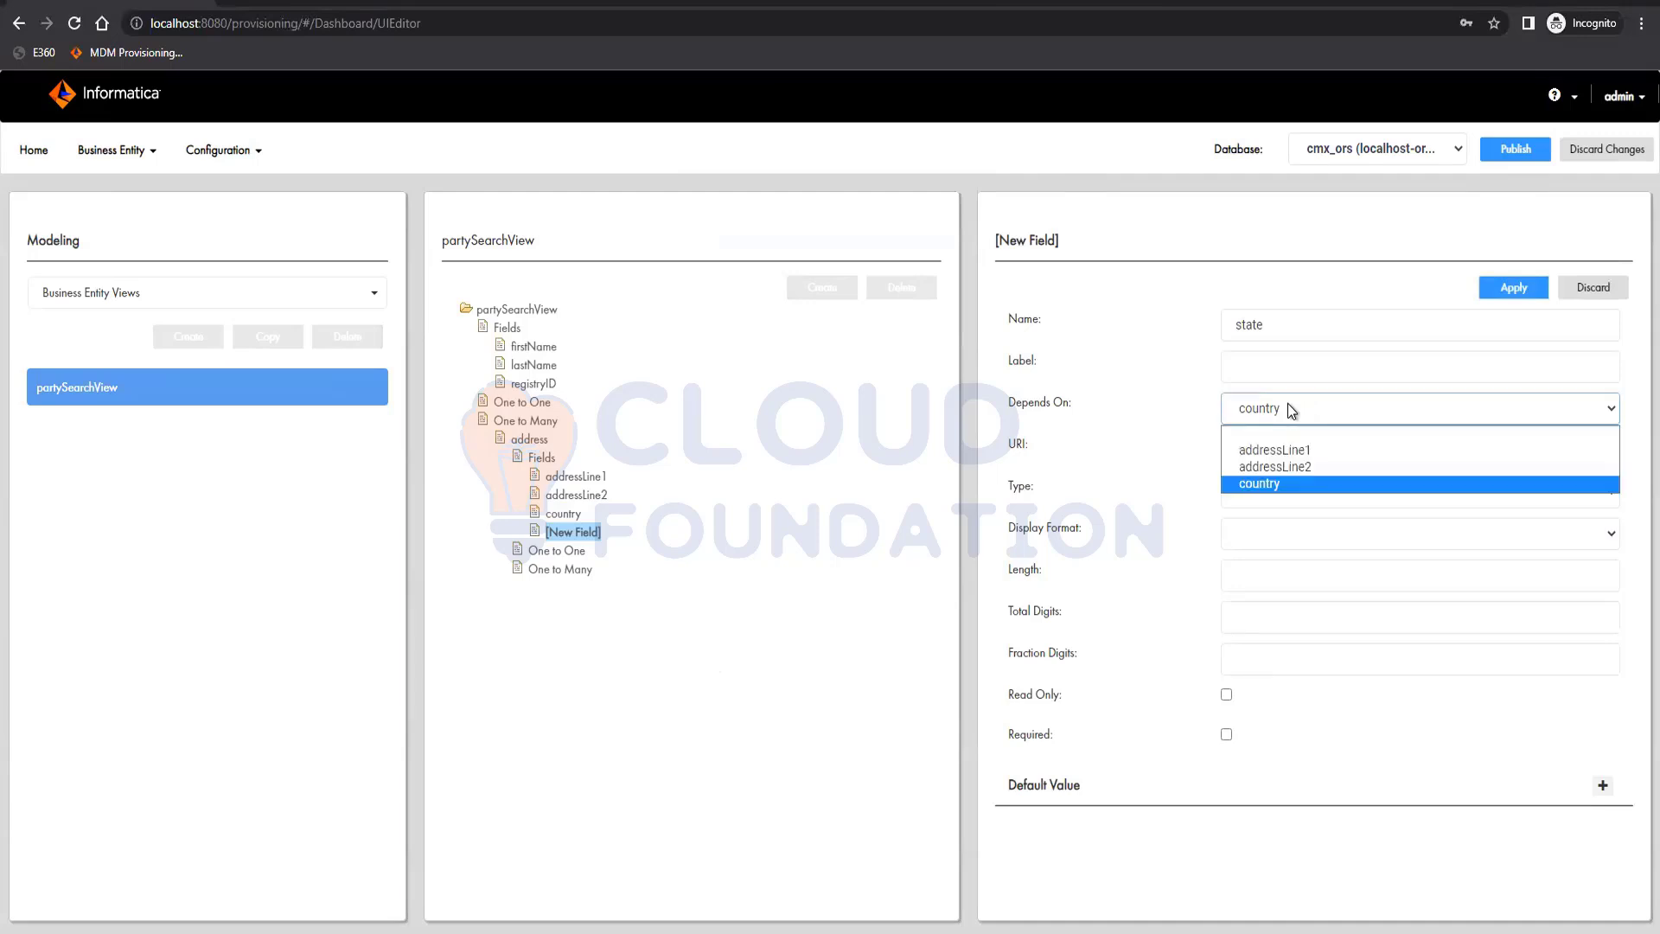
click(1170, 426)
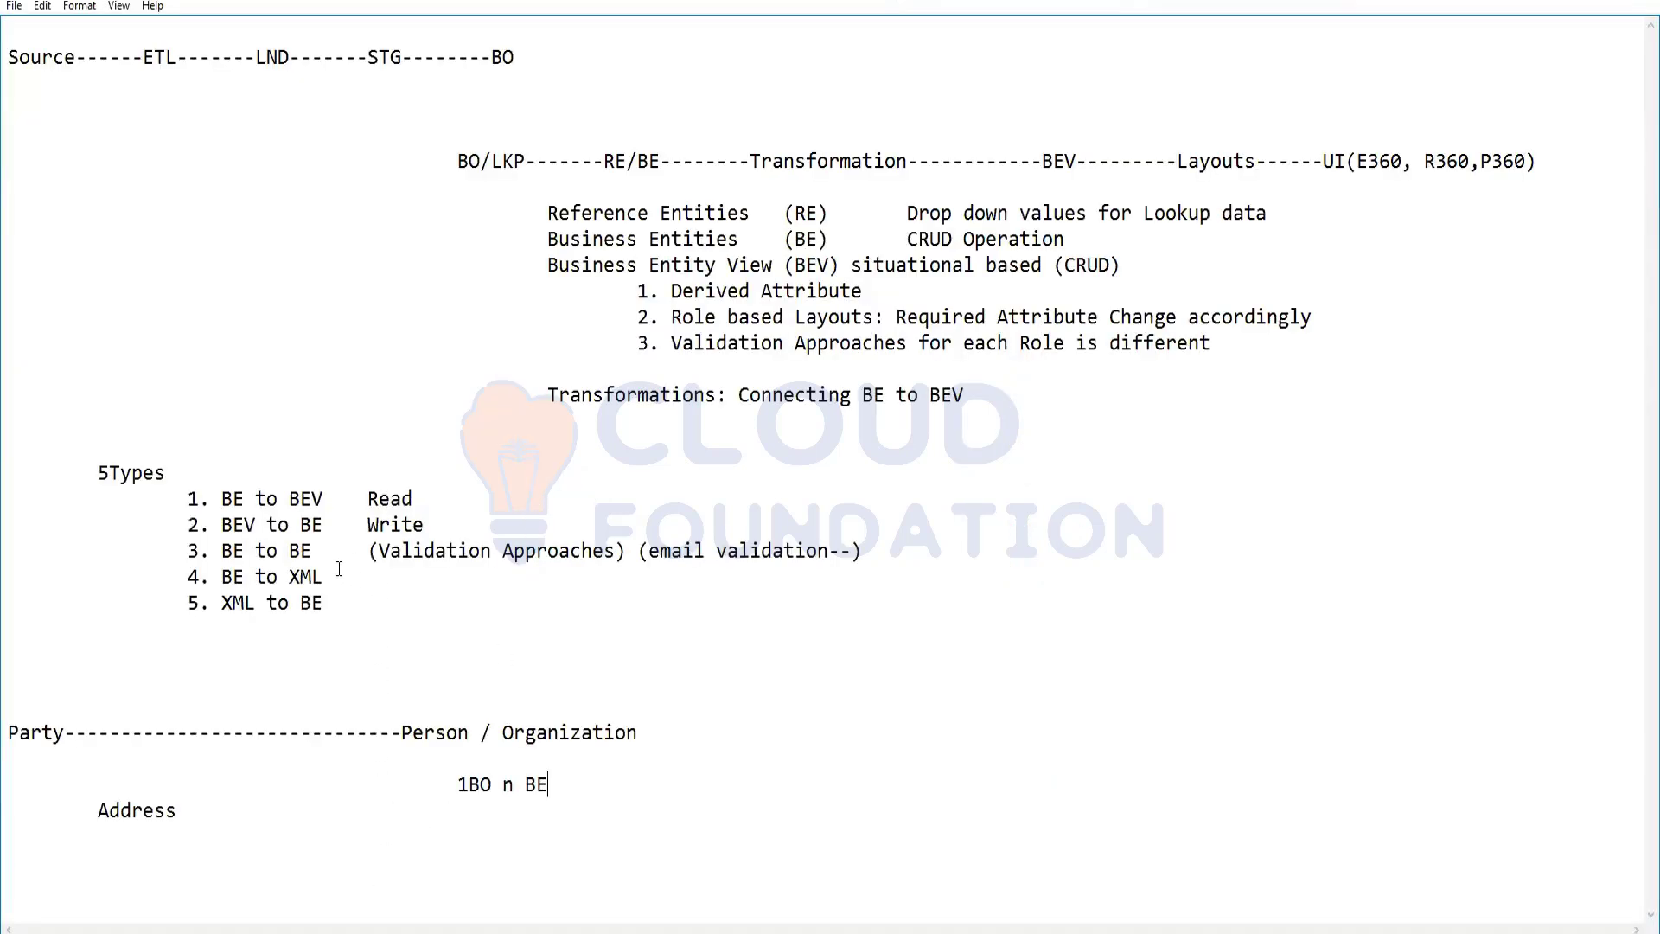
In the Notepad notes, append "(direct, Cleanse)" after Read on the BE to BEV line
click(454, 495)
text((direct, Cleanse)
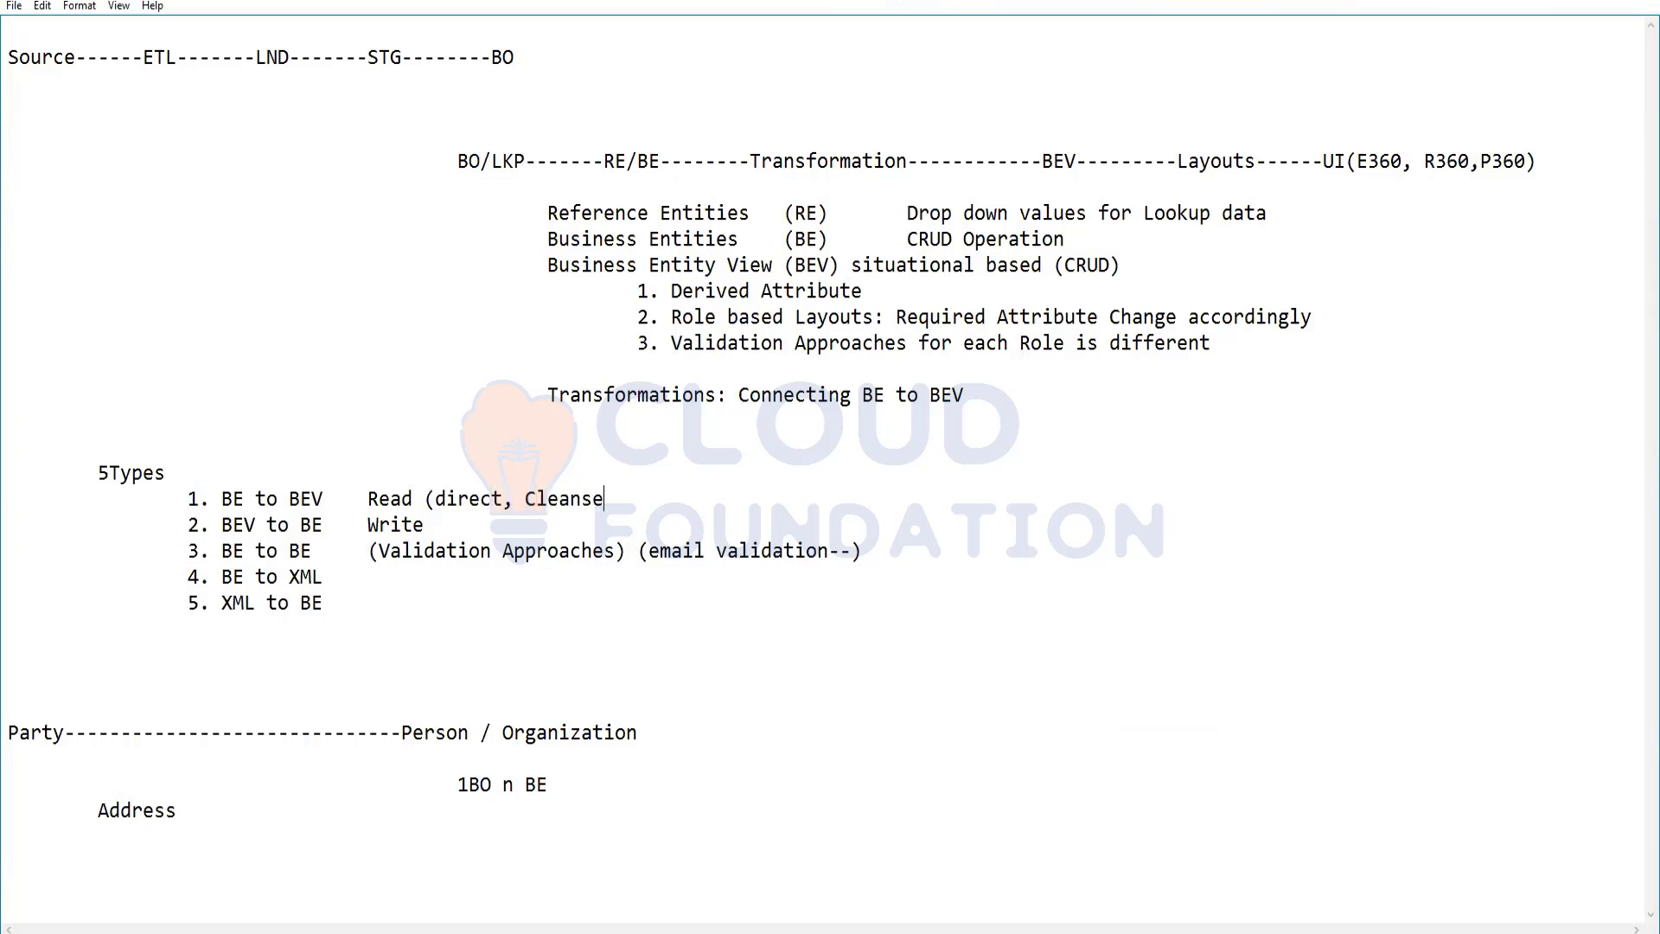
text())
Copy "(direct, Cleanse)" to the BEV to BE, BE to BE, BE to XML and XML to BE lines, and return to MDM Provisioning
drag(430, 499, 615, 499)
key(ctrl+c)
click(486, 528)
key(ctrl+v)
click(937, 551)
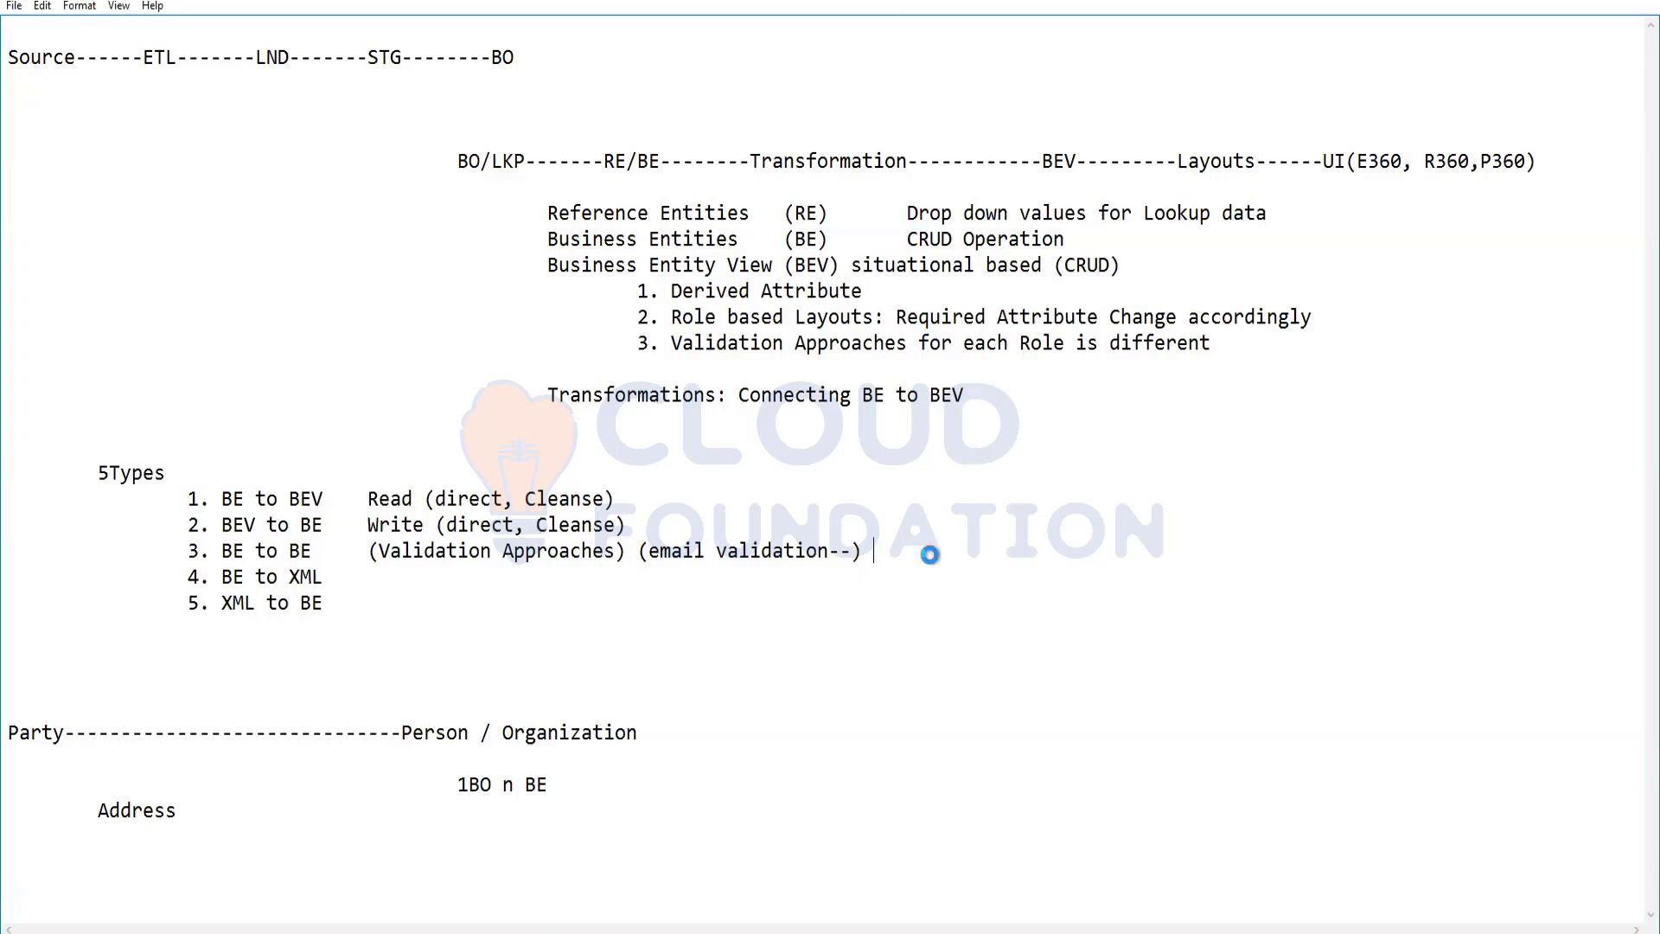
key(ctrl+v)
click(715, 585)
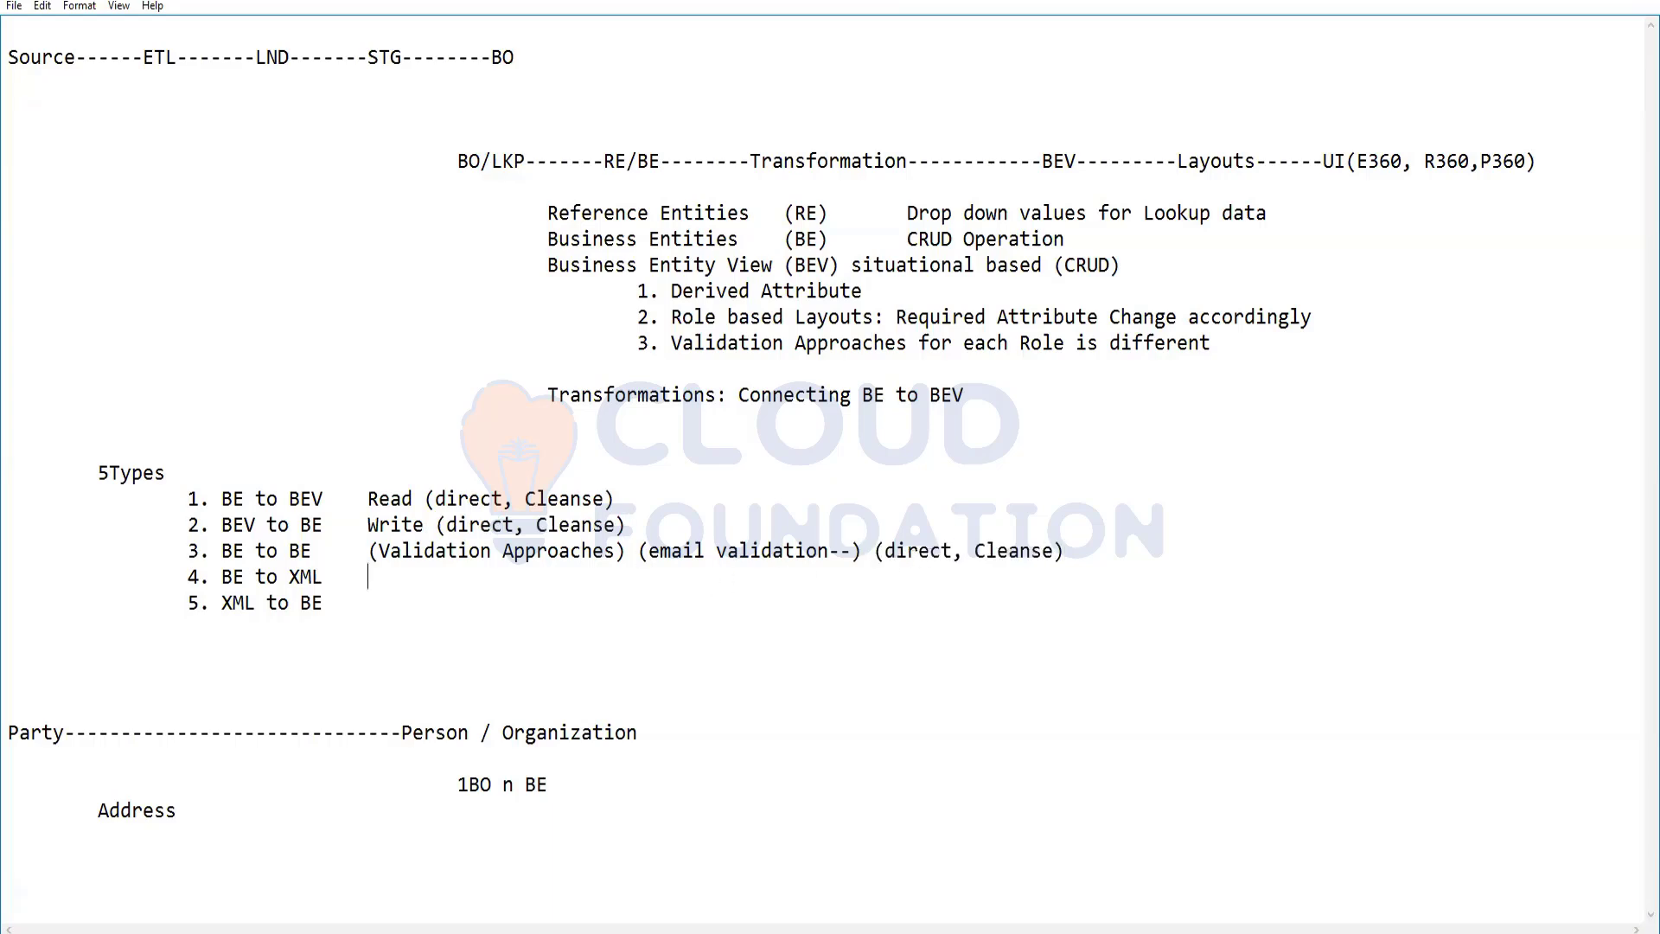
key(ctrl+v)
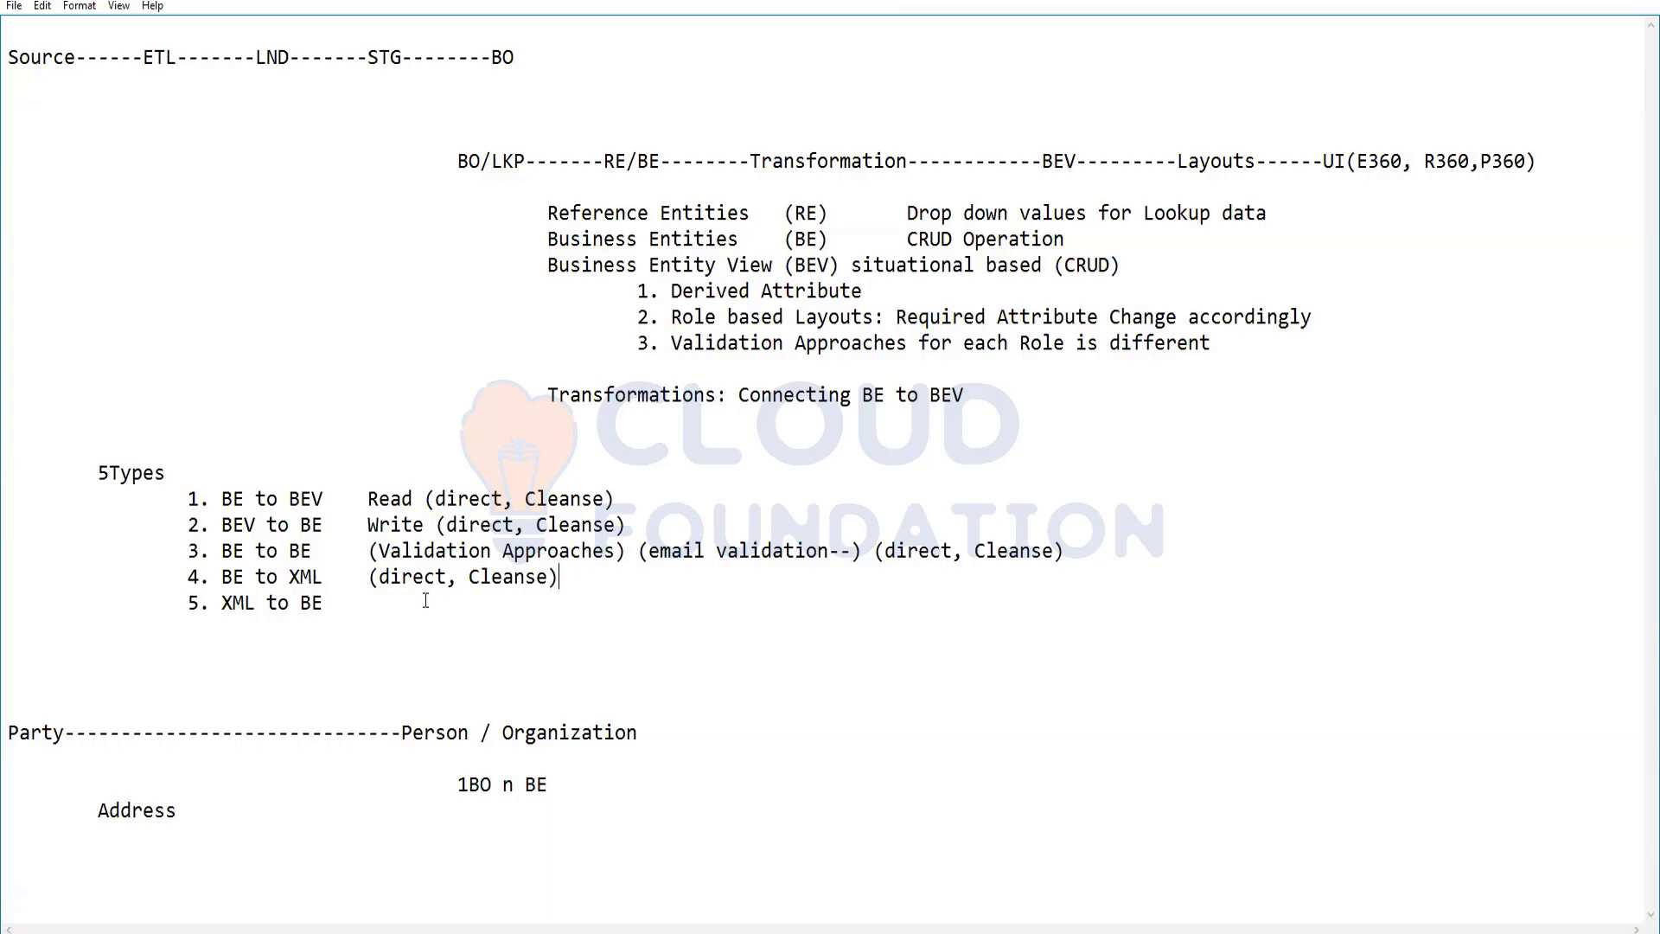
click(437, 601)
key(ctrl+v)
click(1564, 3)
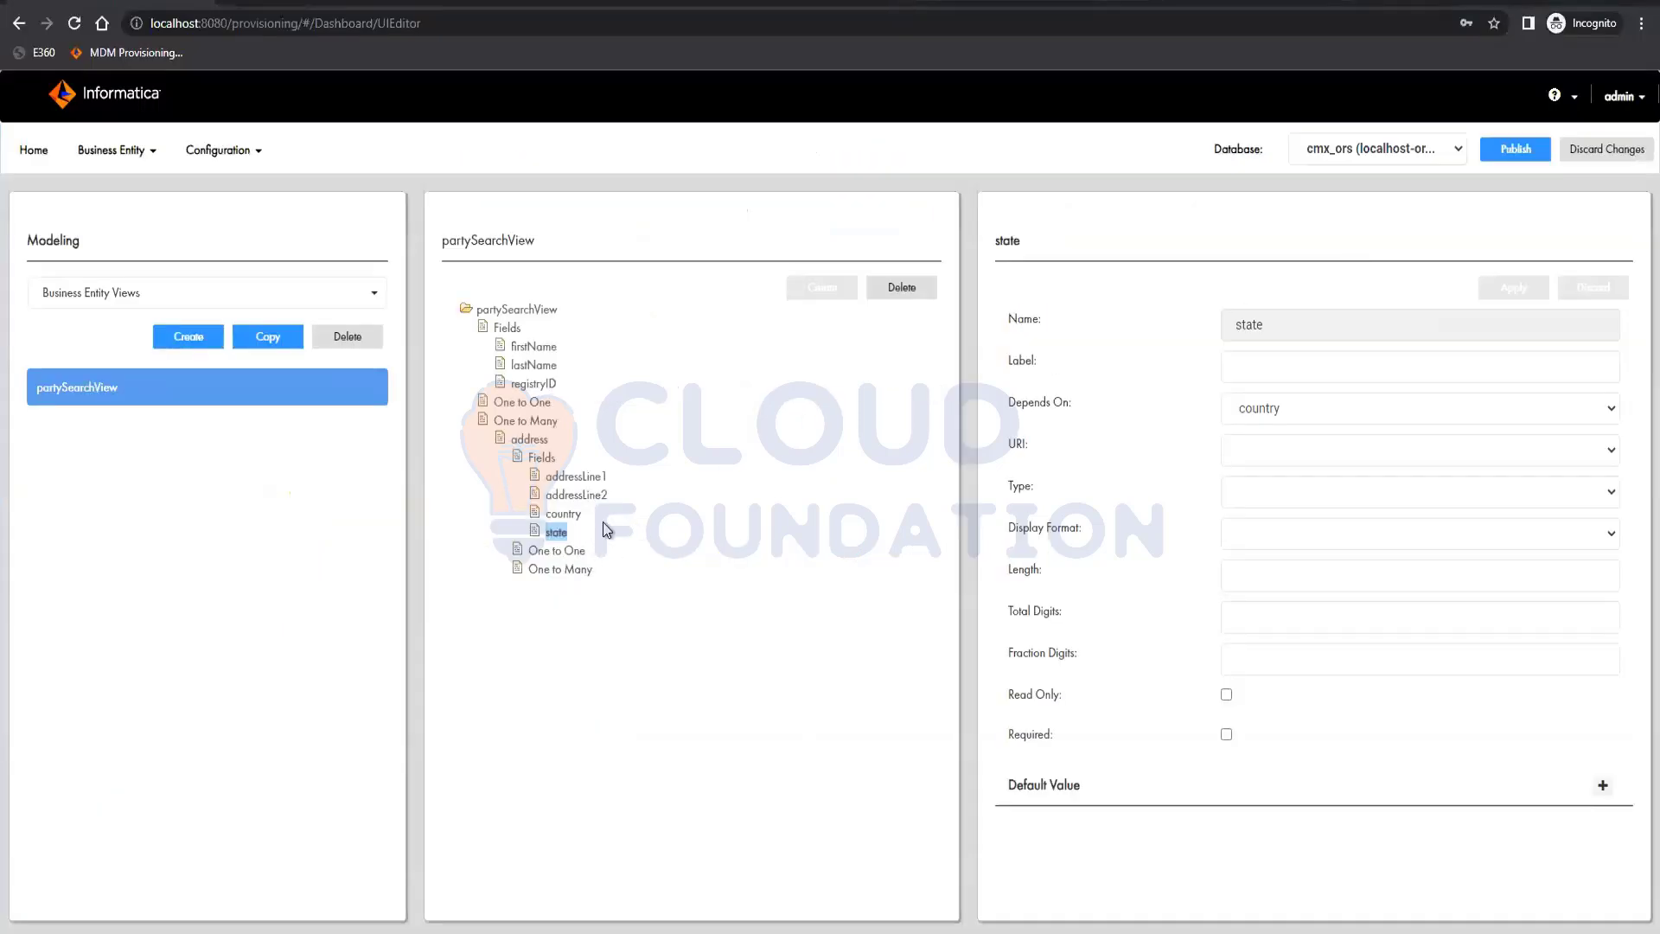
Add a field named city to the address child and apply it
click(548, 459)
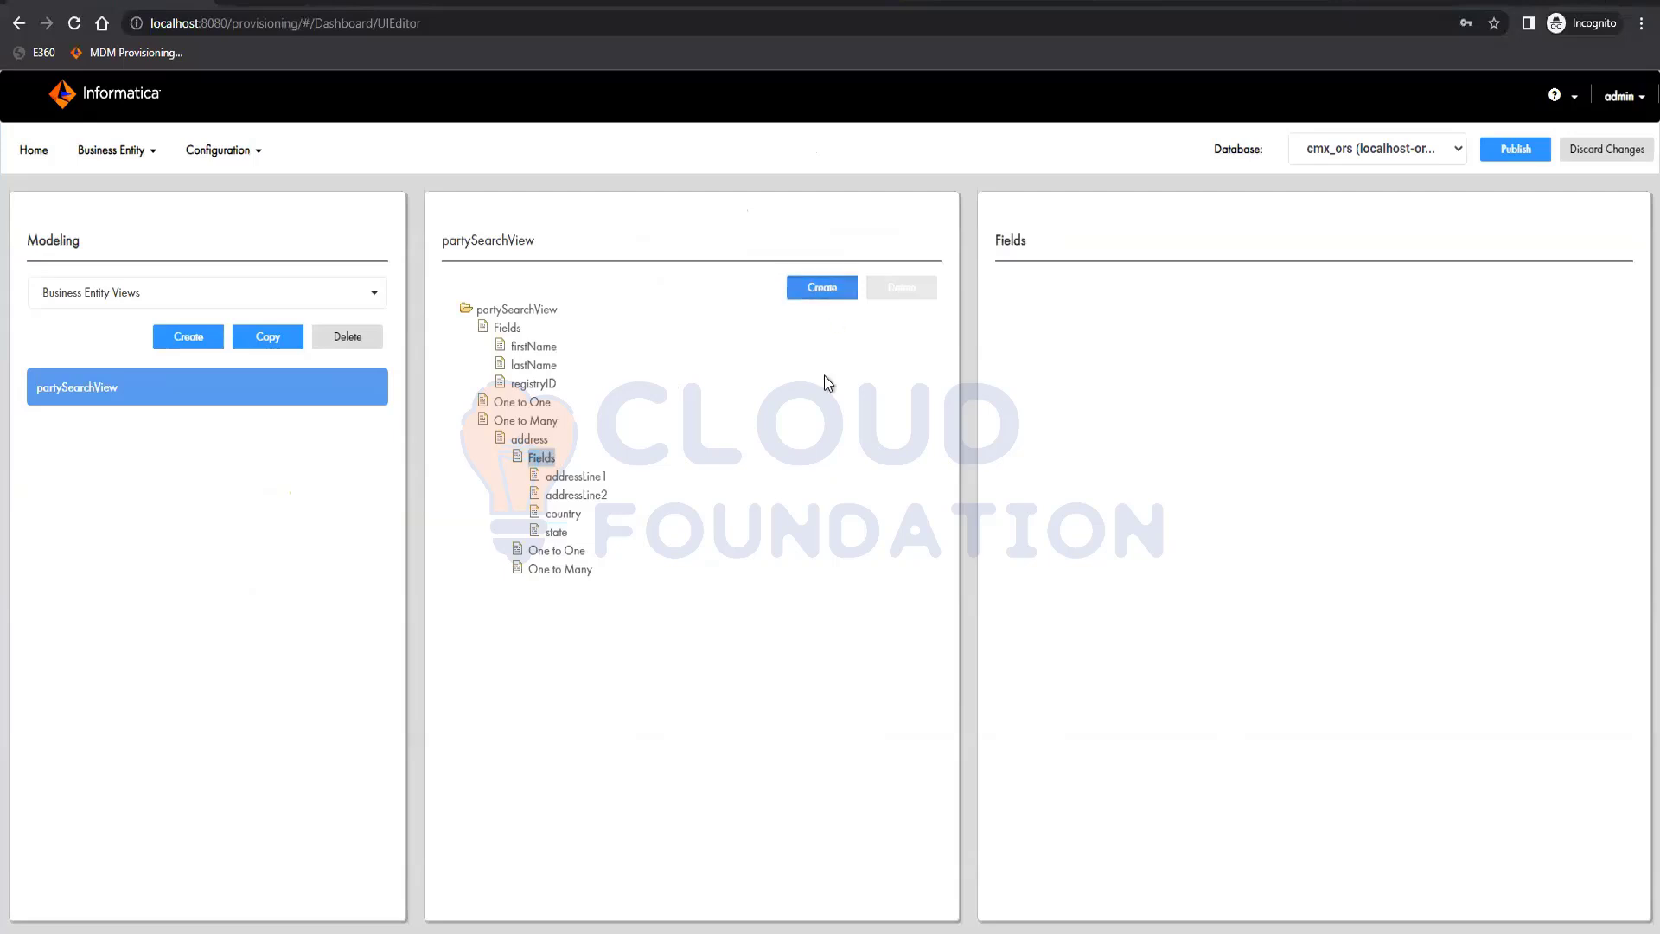
click(822, 287)
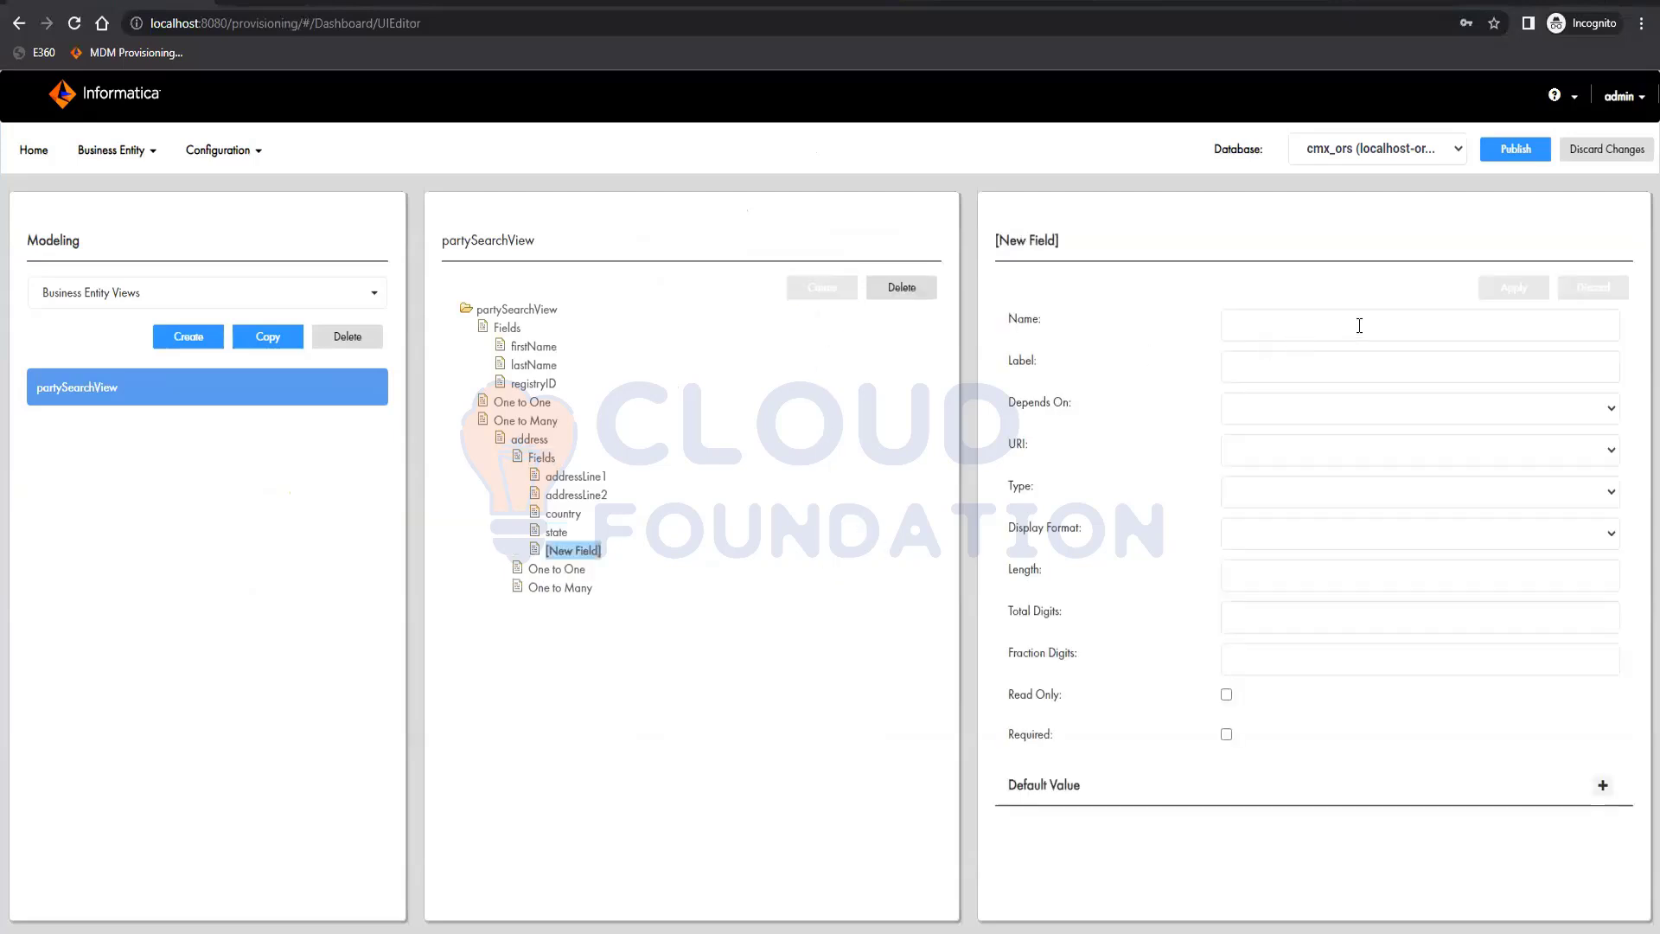
click(1359, 326)
text(city)
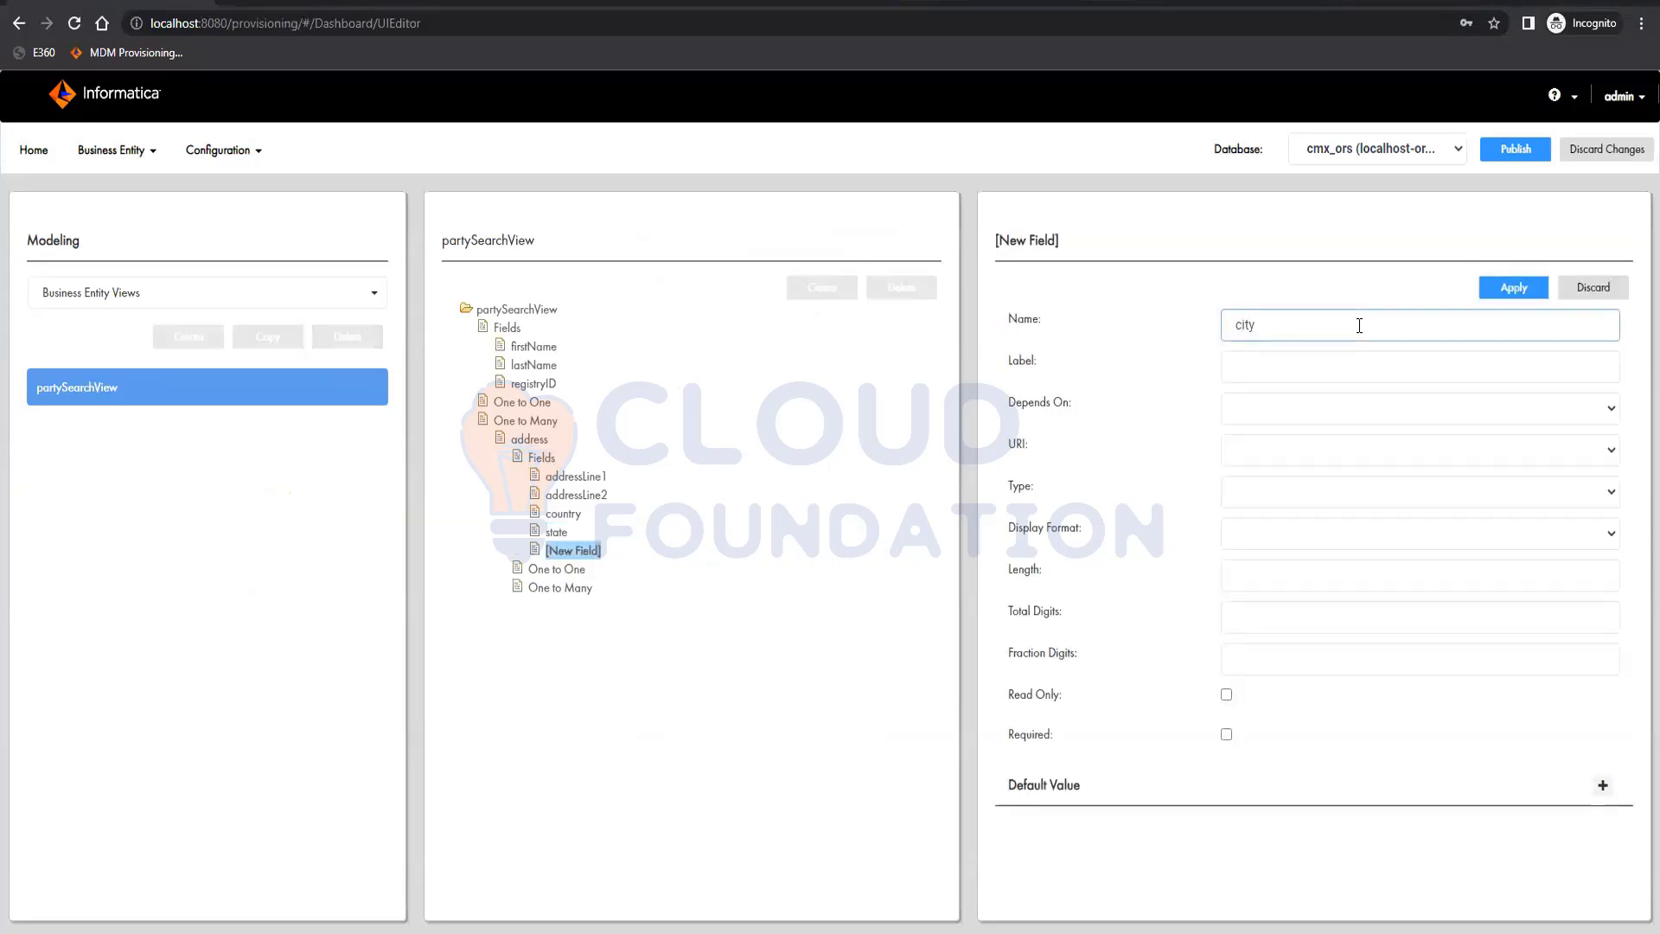
click(1521, 288)
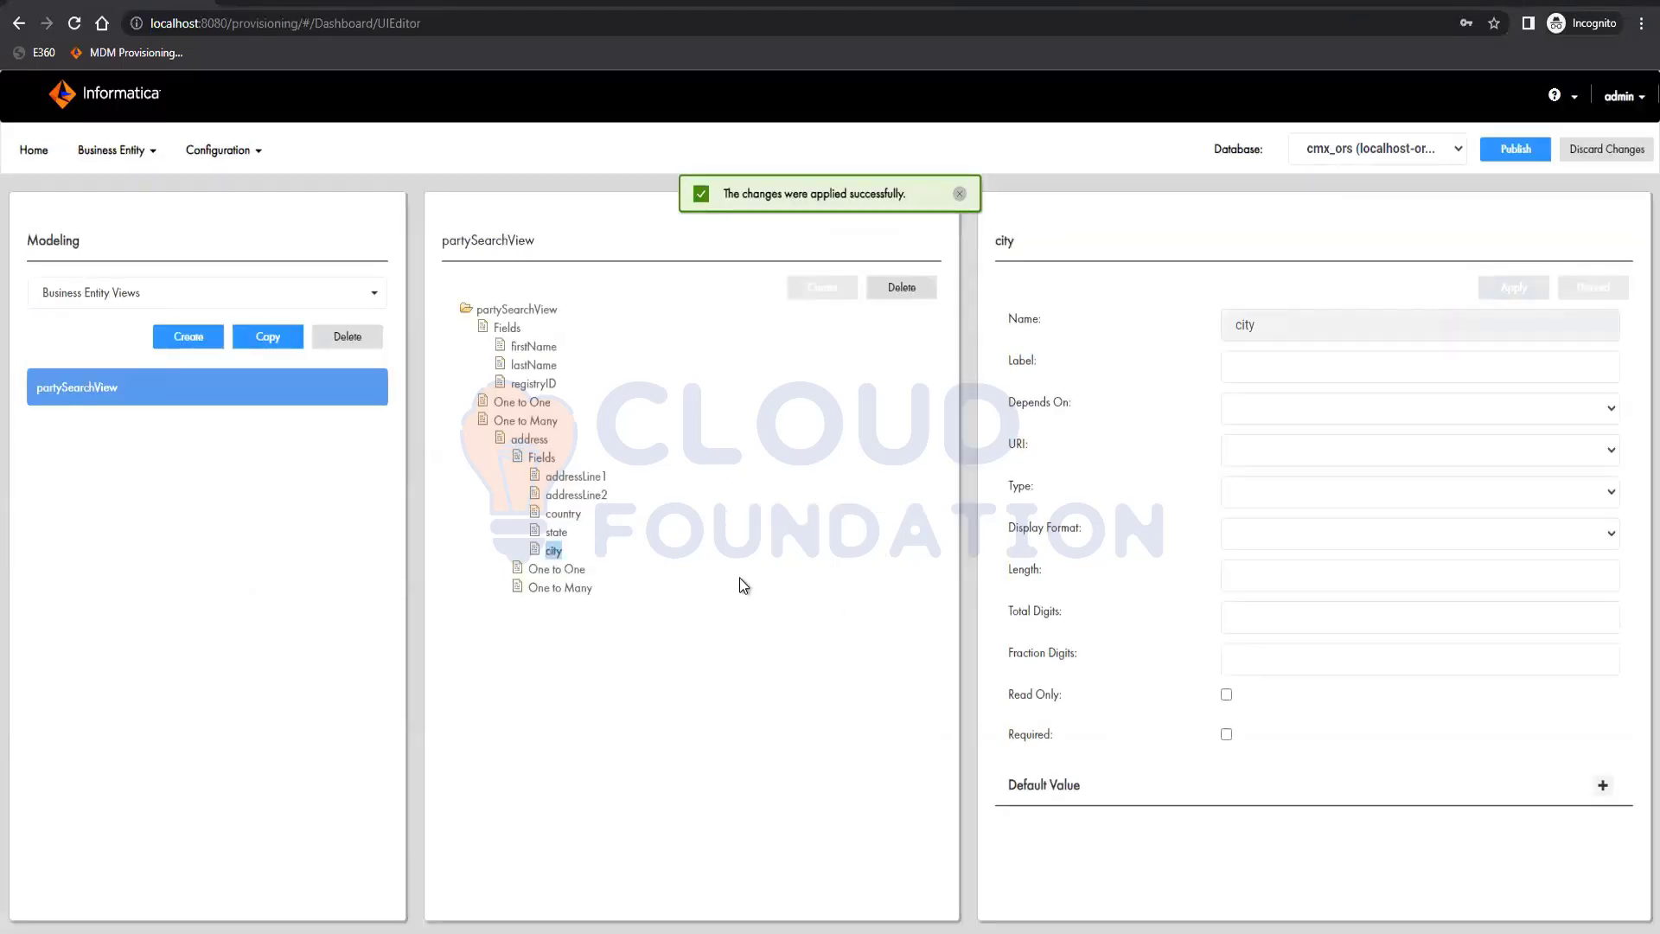
Publish the pending changes and reopen the list of business entity views in Modeling
click(1503, 149)
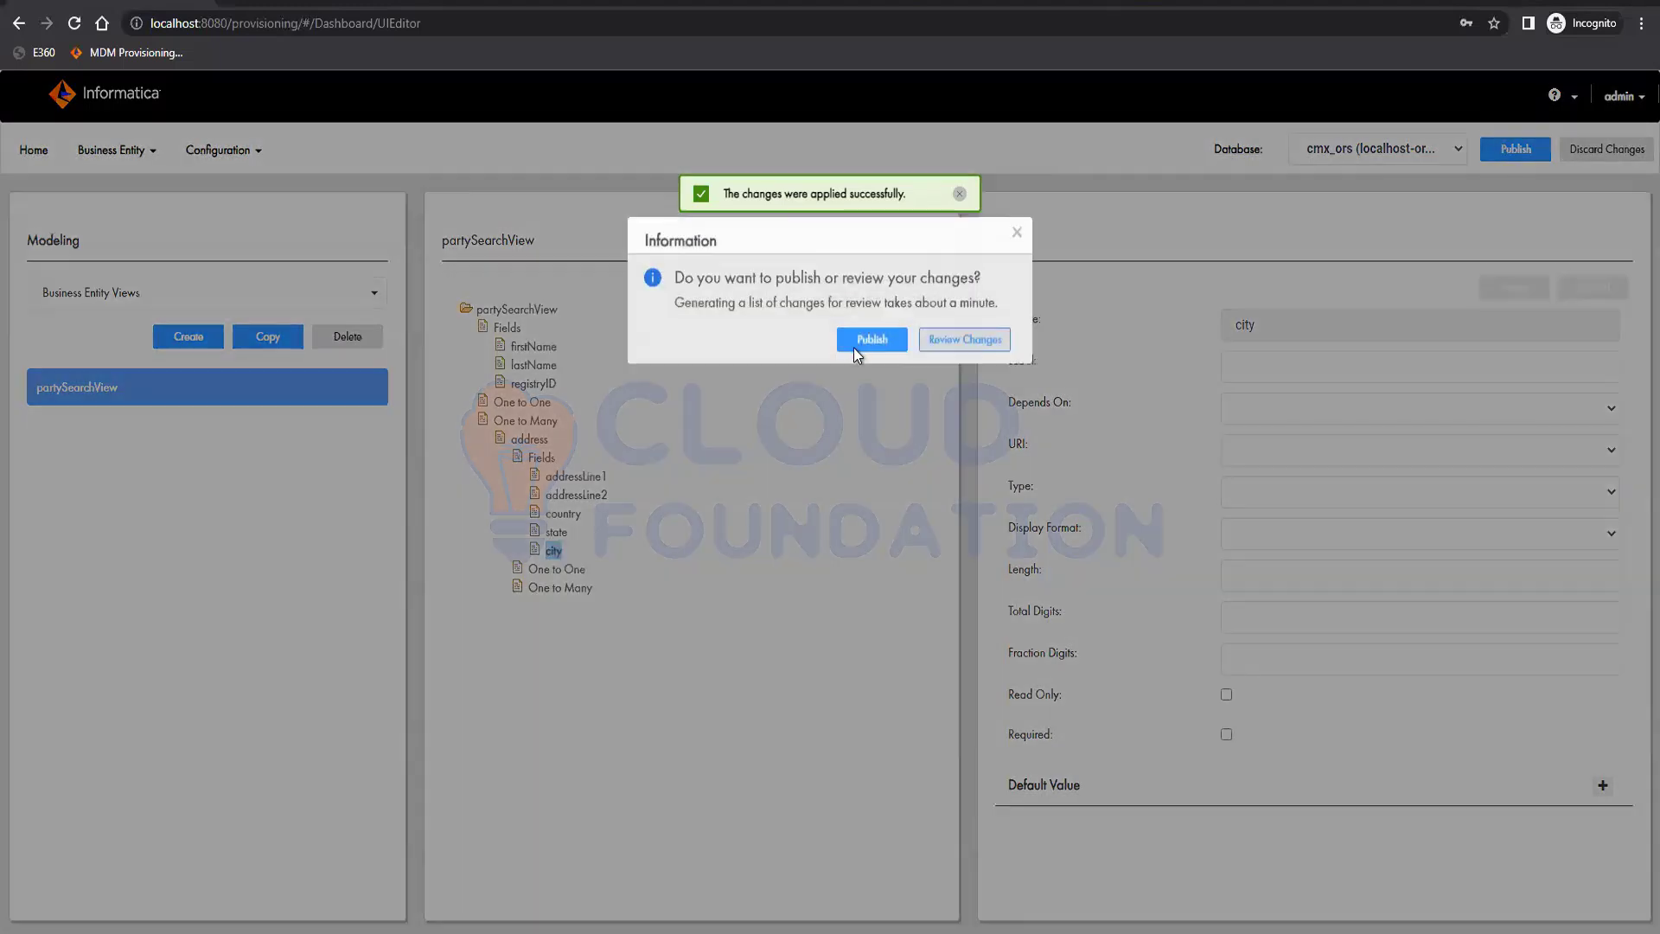
click(871, 339)
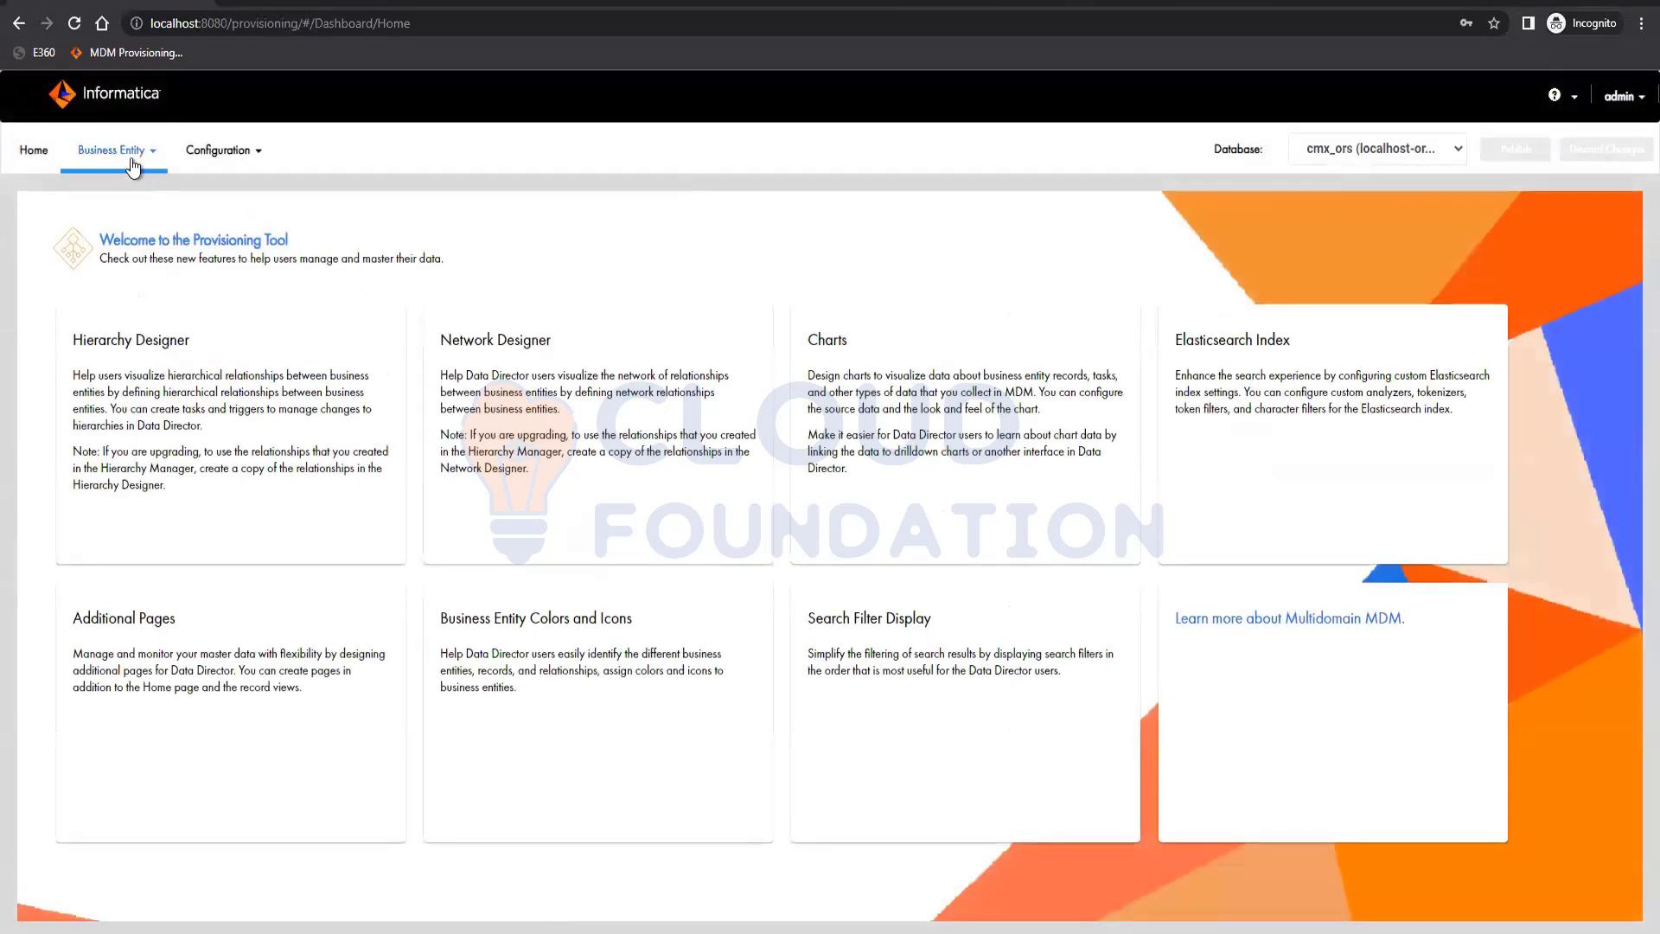
click(125, 152)
click(100, 267)
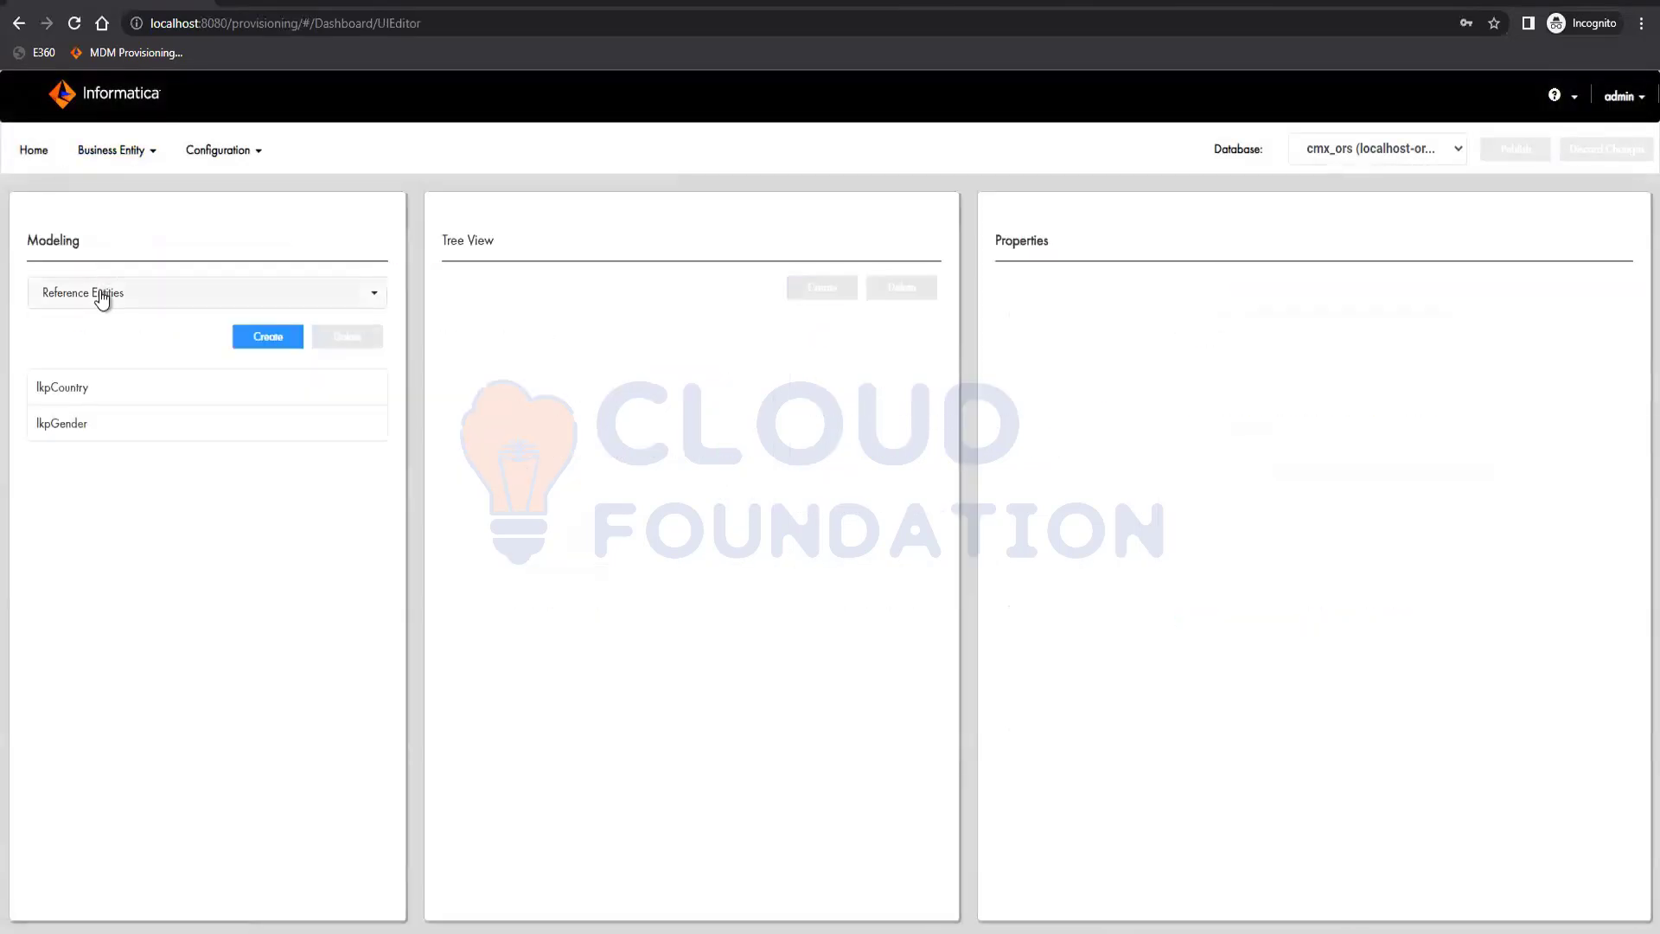
click(101, 295)
click(100, 375)
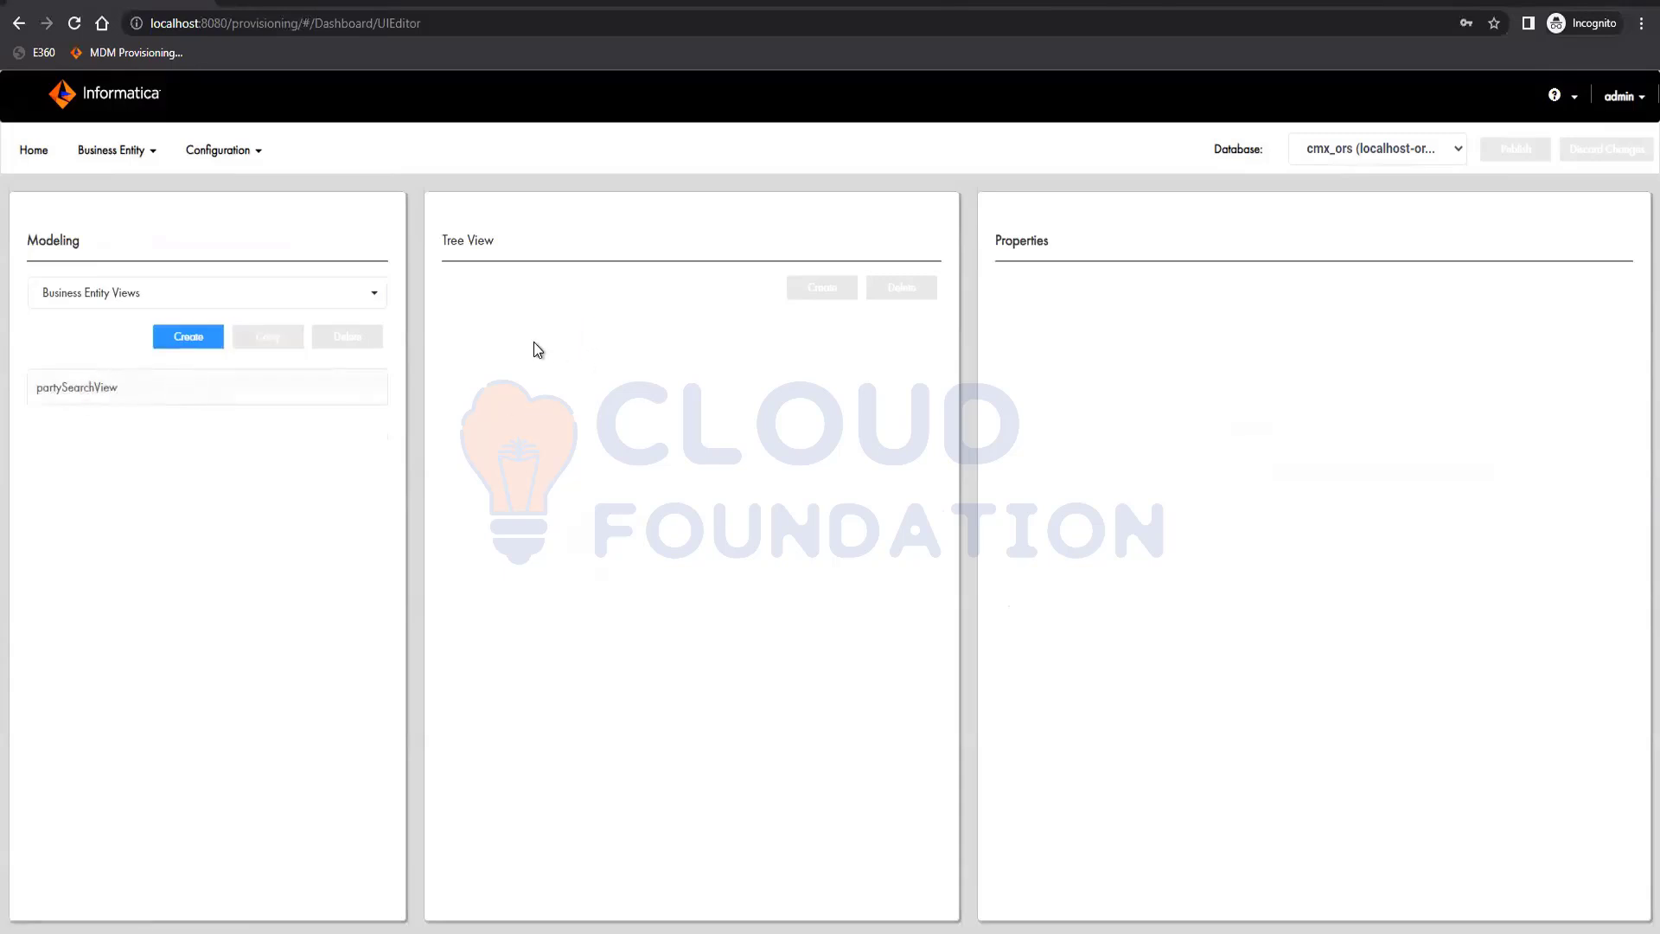
Expand partySearchView to review its root fields and the fields of the address child
click(509, 328)
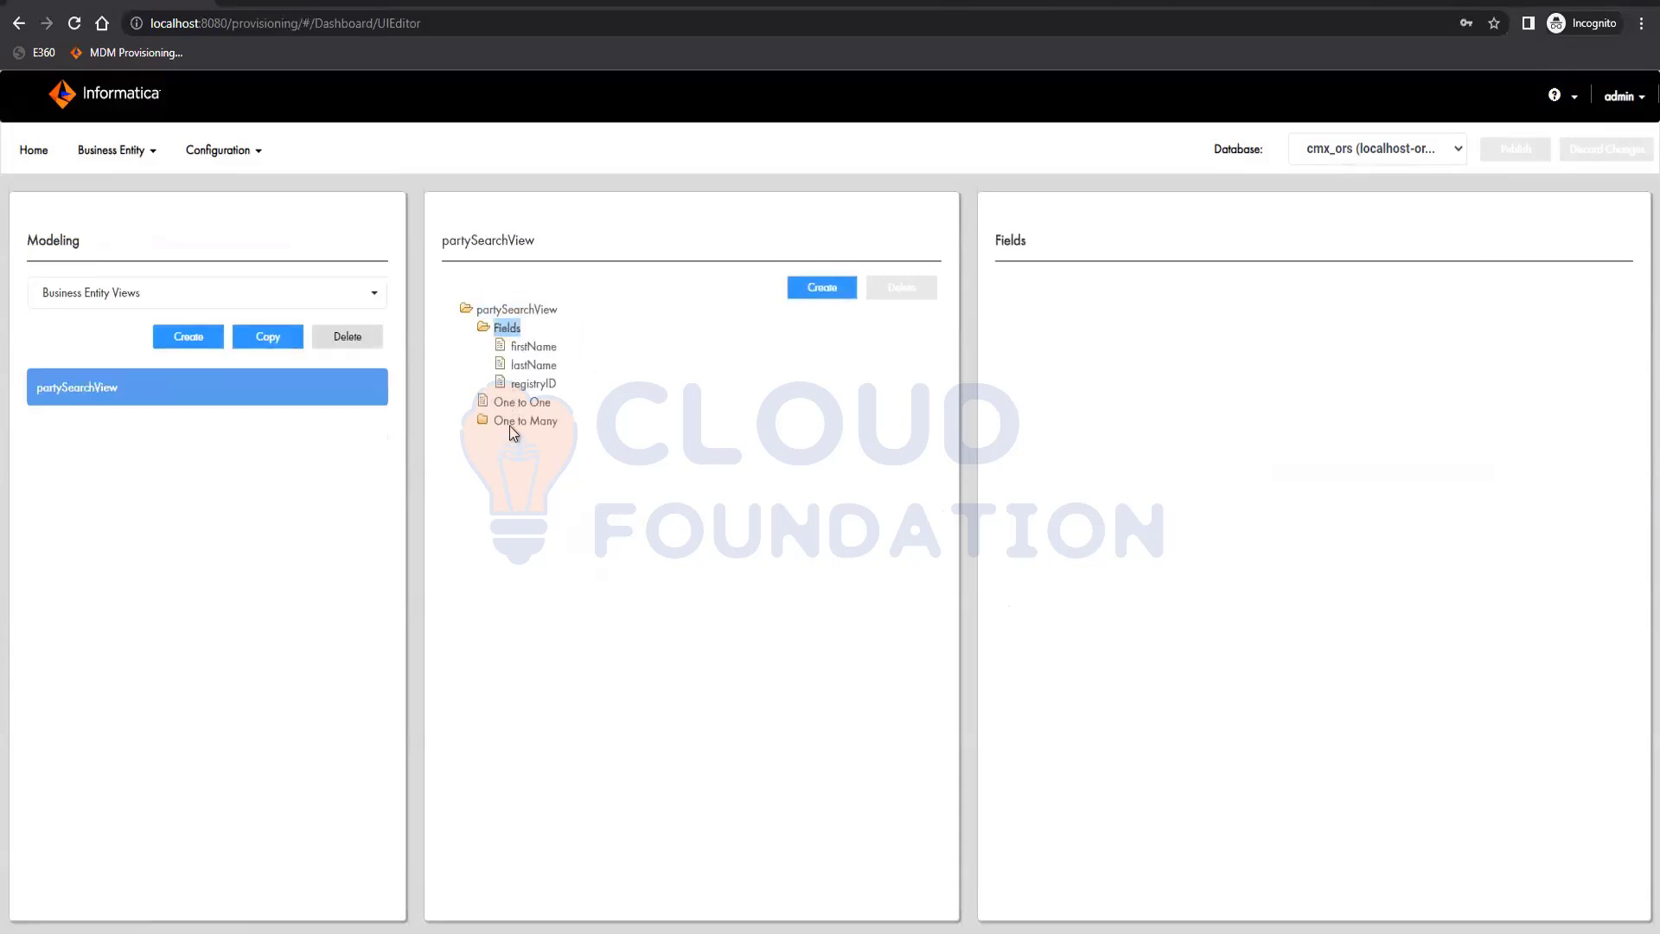
click(511, 422)
click(528, 441)
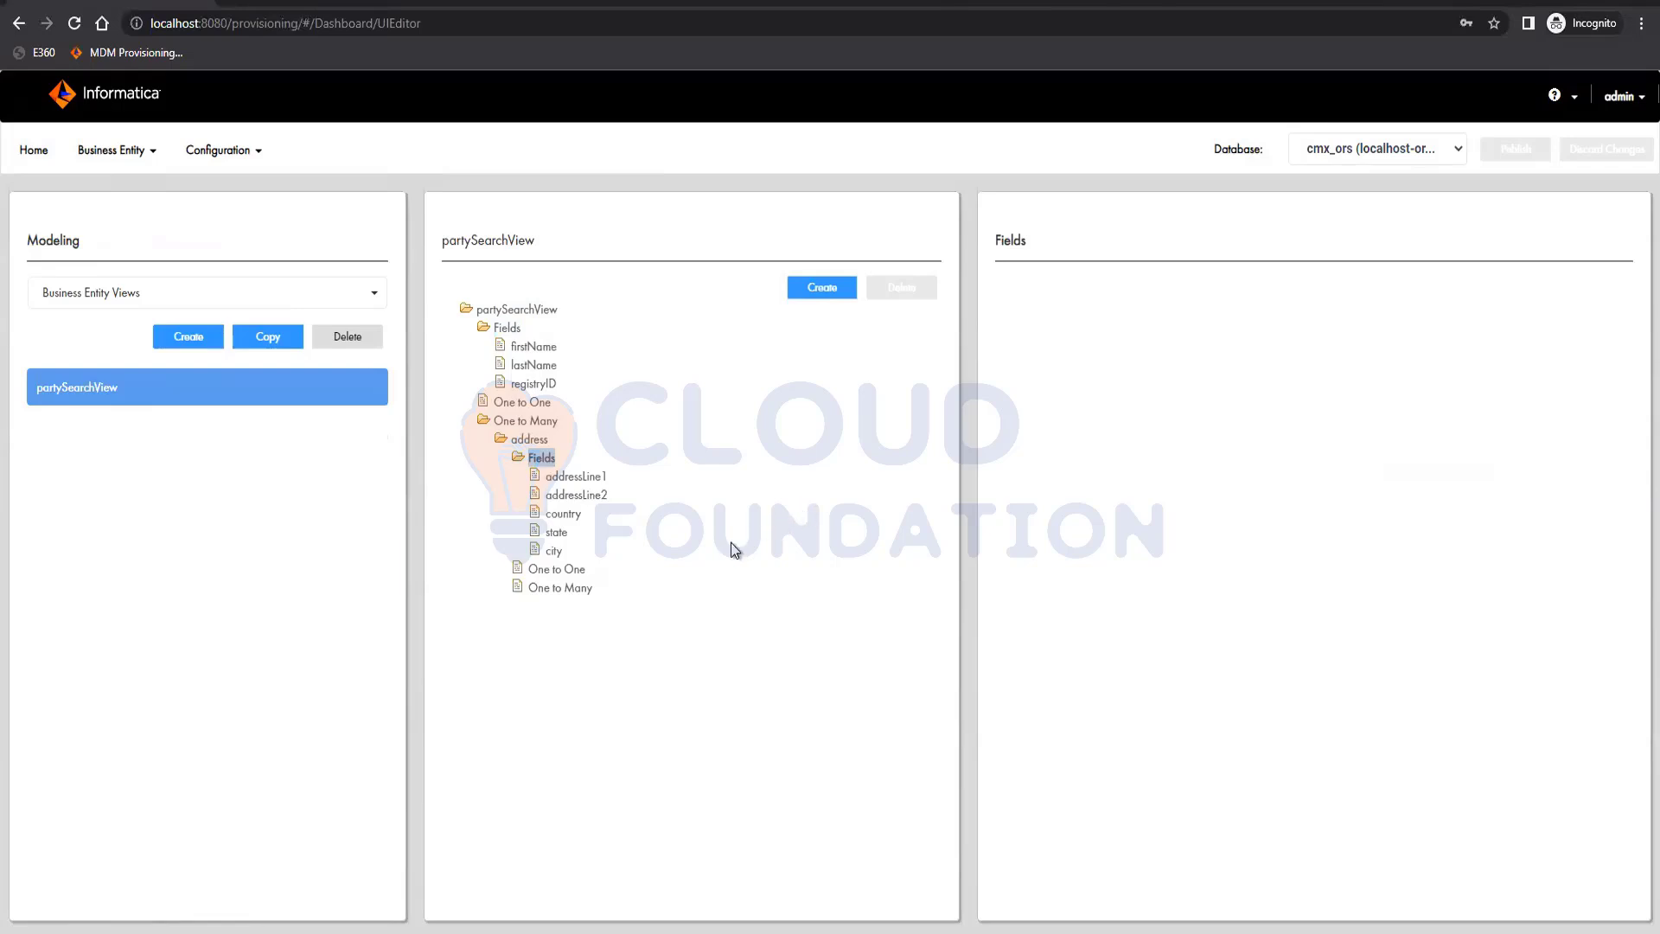
Add a field named gender to the root fields of partySearchView and apply it
click(507, 327)
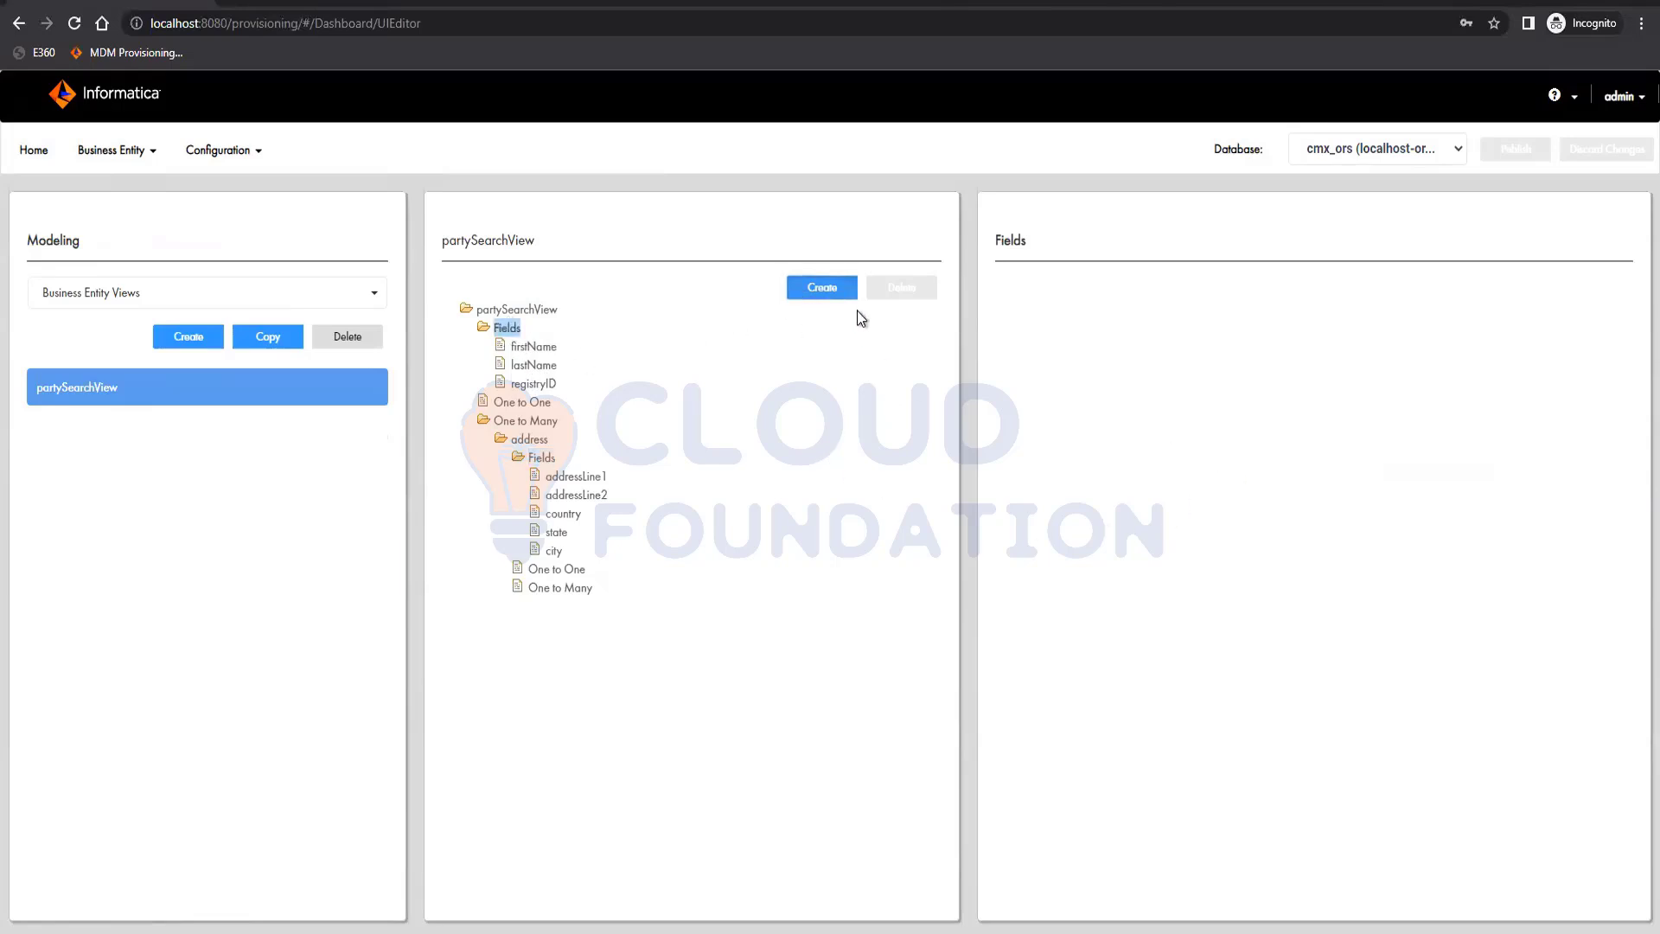
click(837, 289)
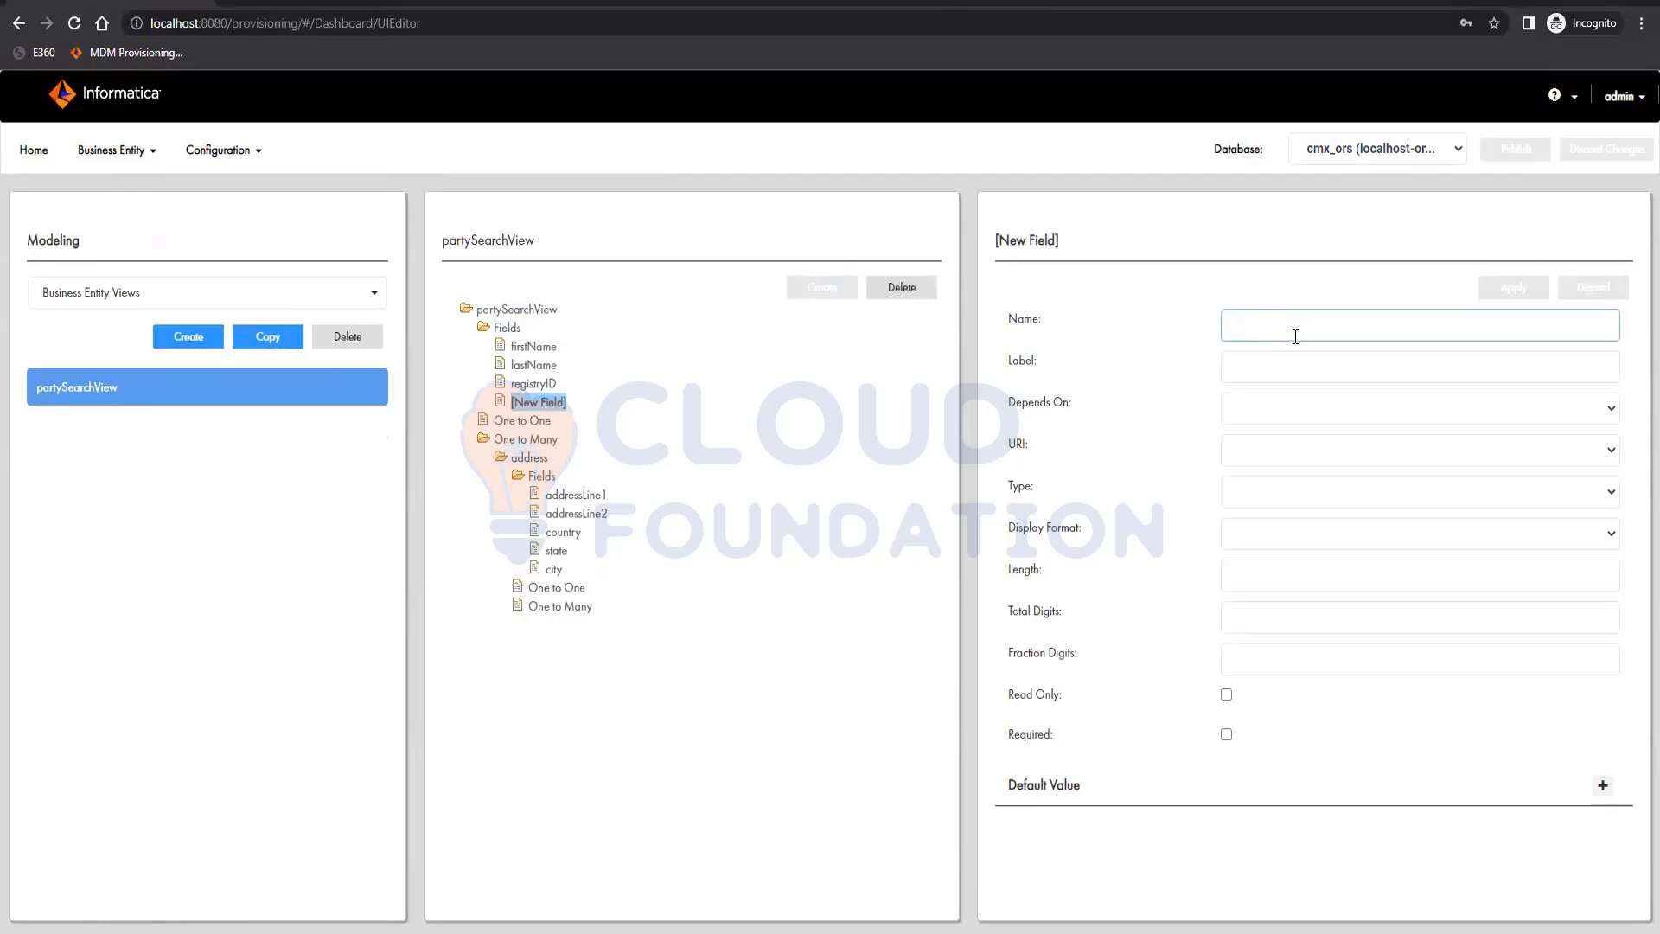
text(gender)
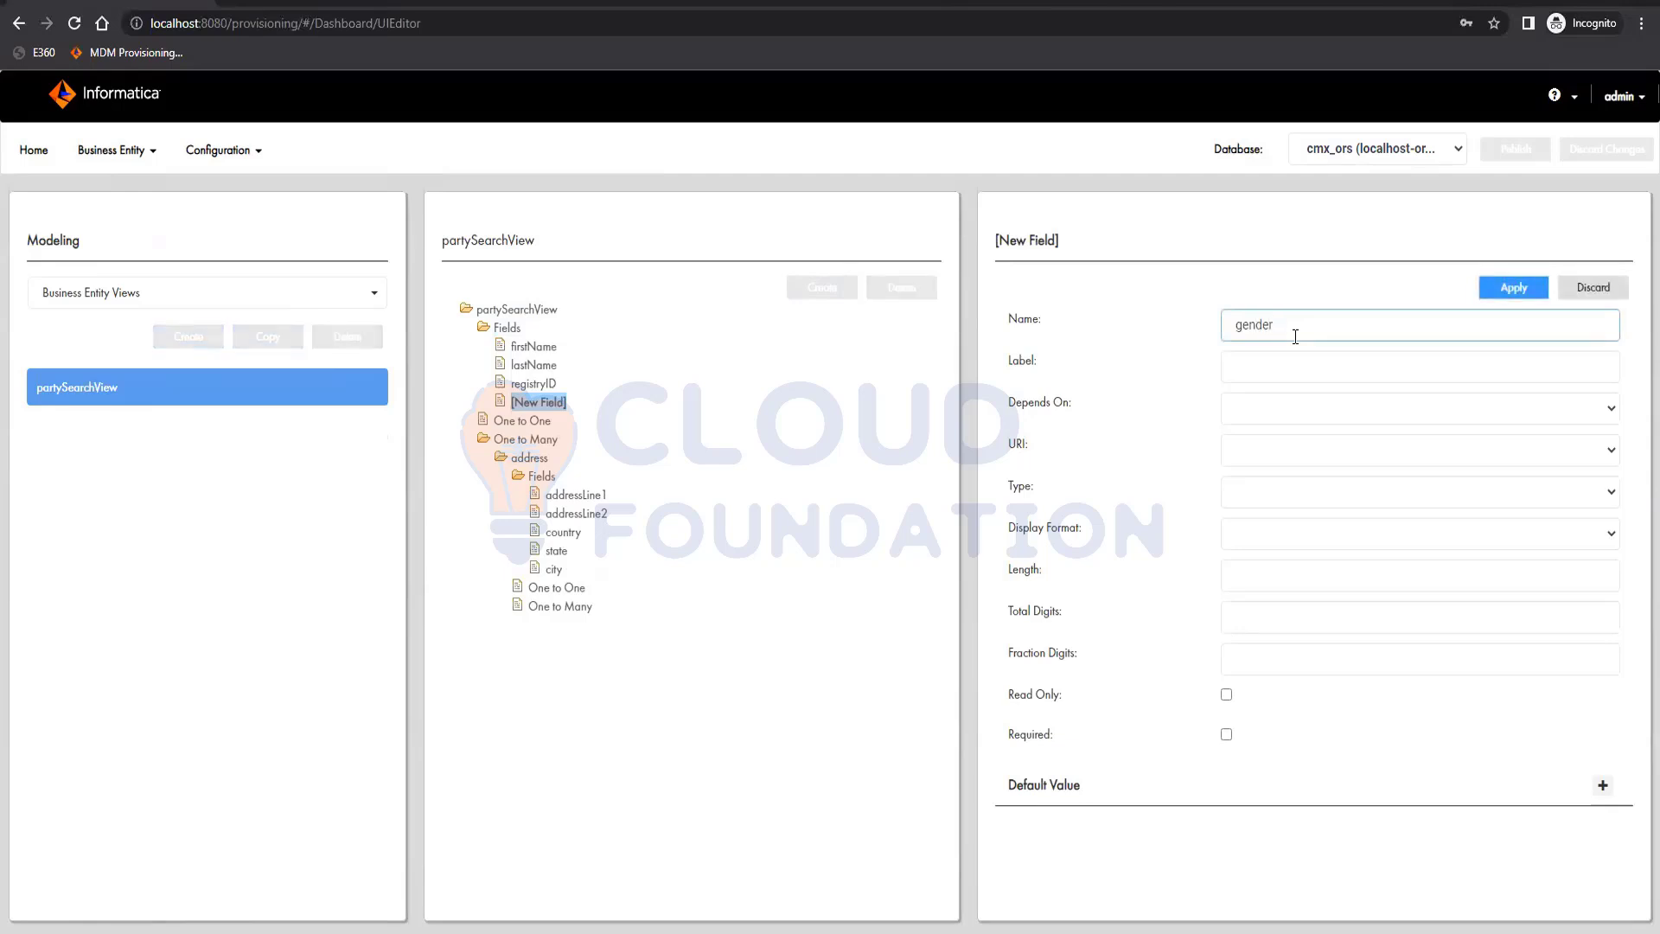
click(1493, 283)
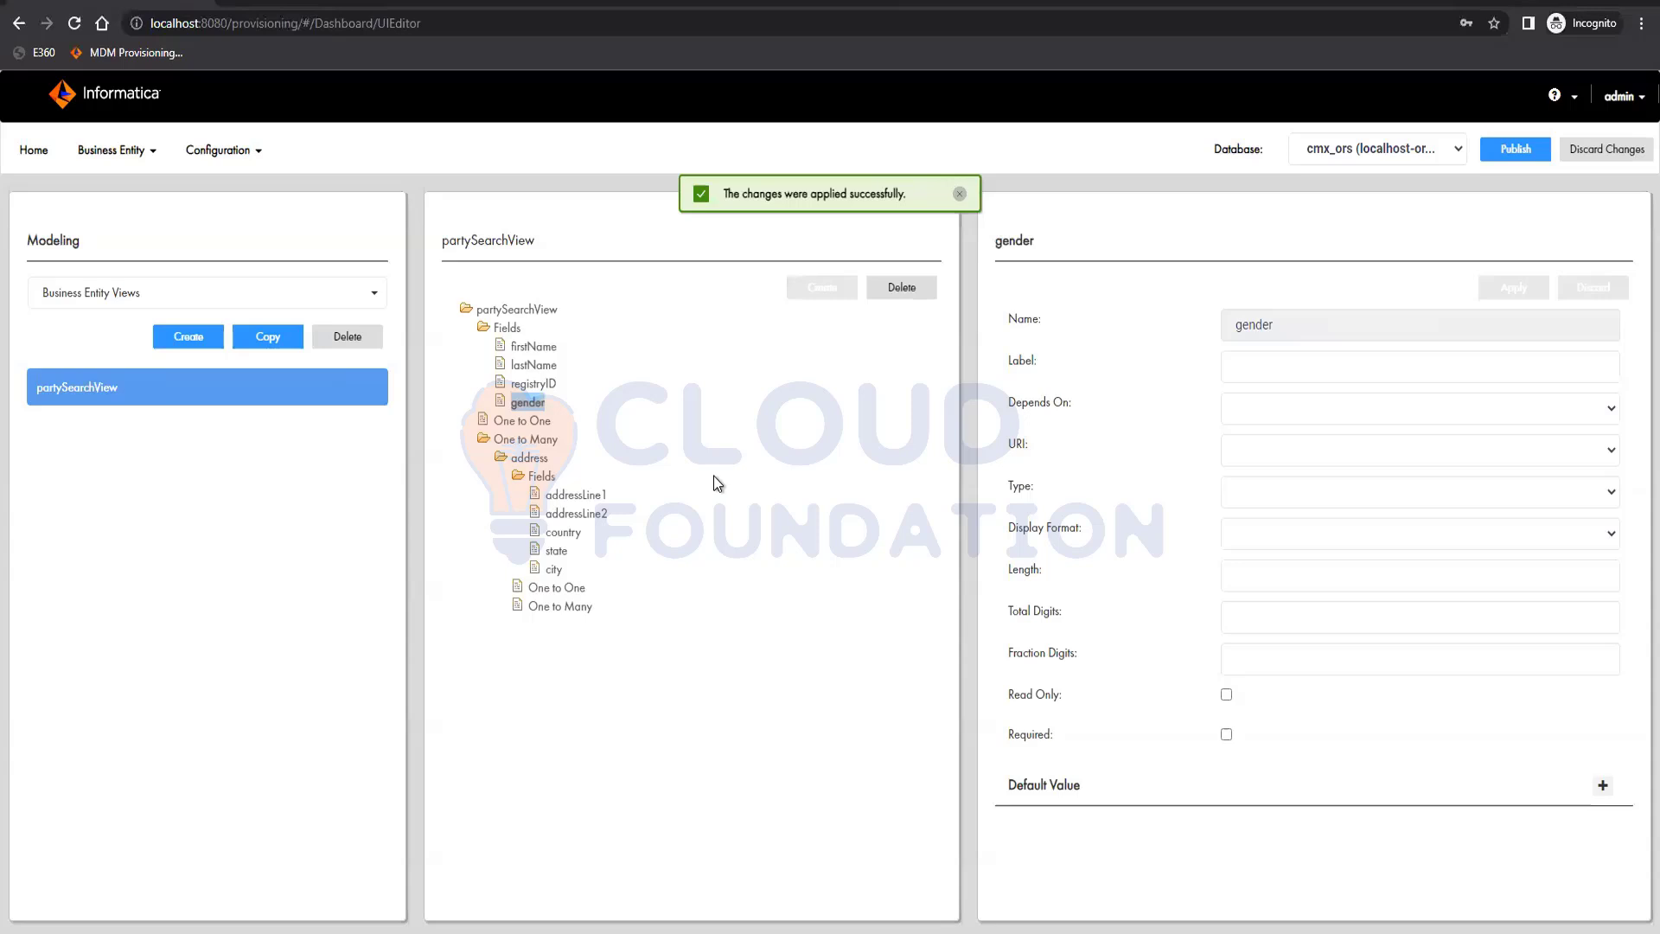
Add a field named status to the root fields of partySearchView and apply it
click(508, 329)
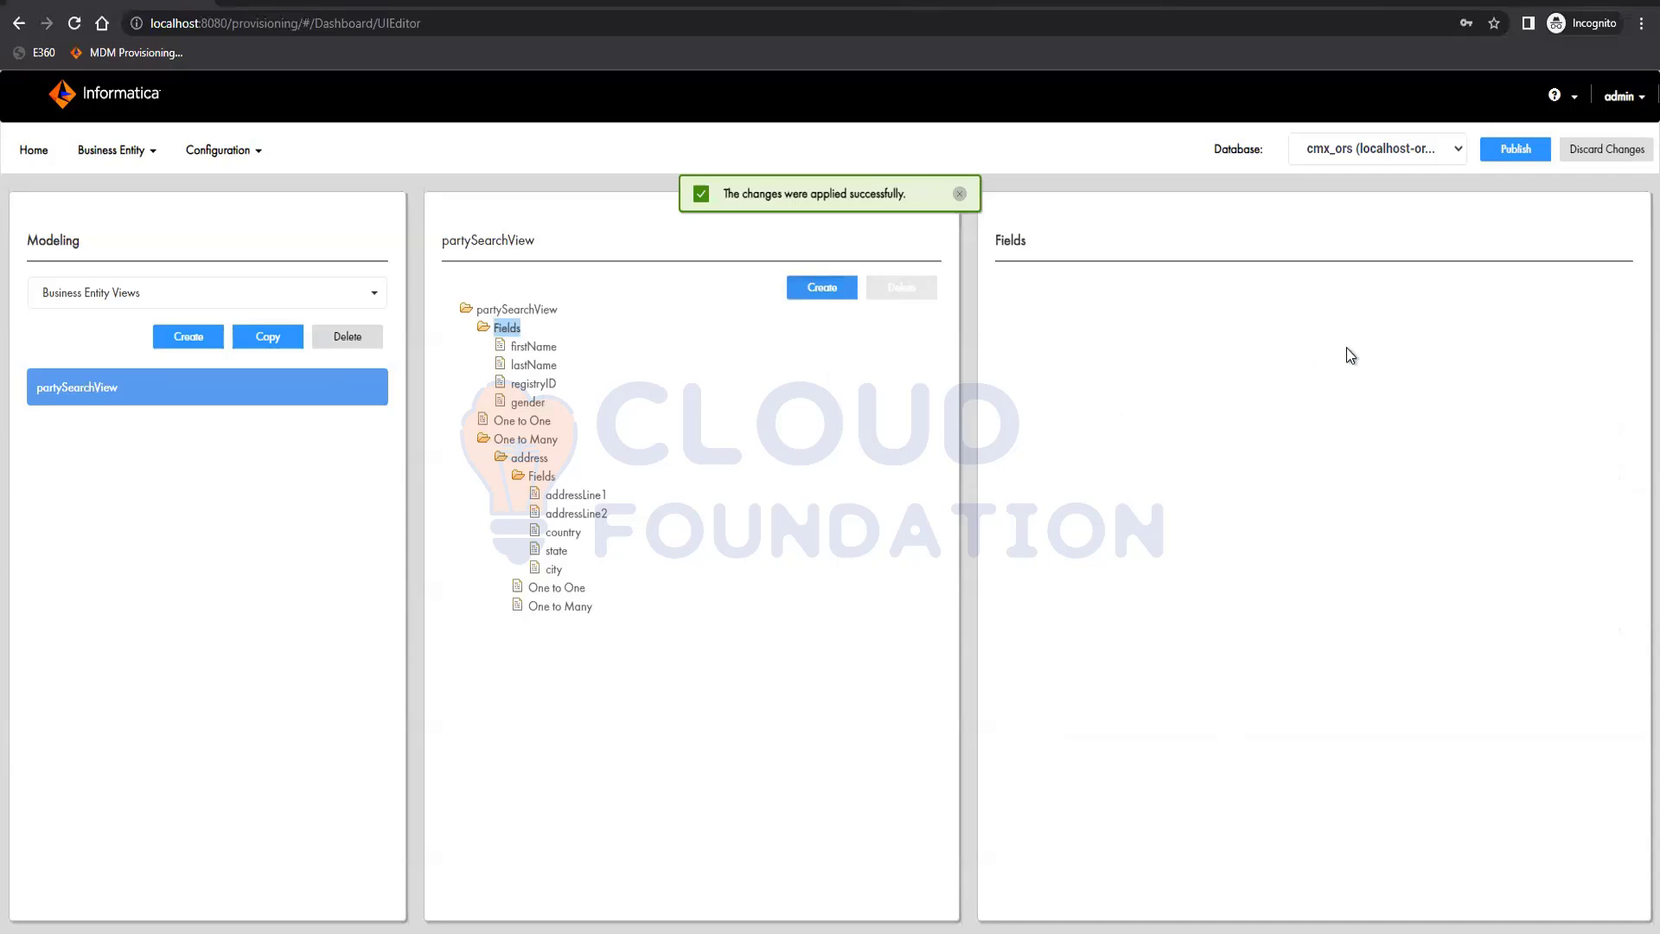
click(812, 289)
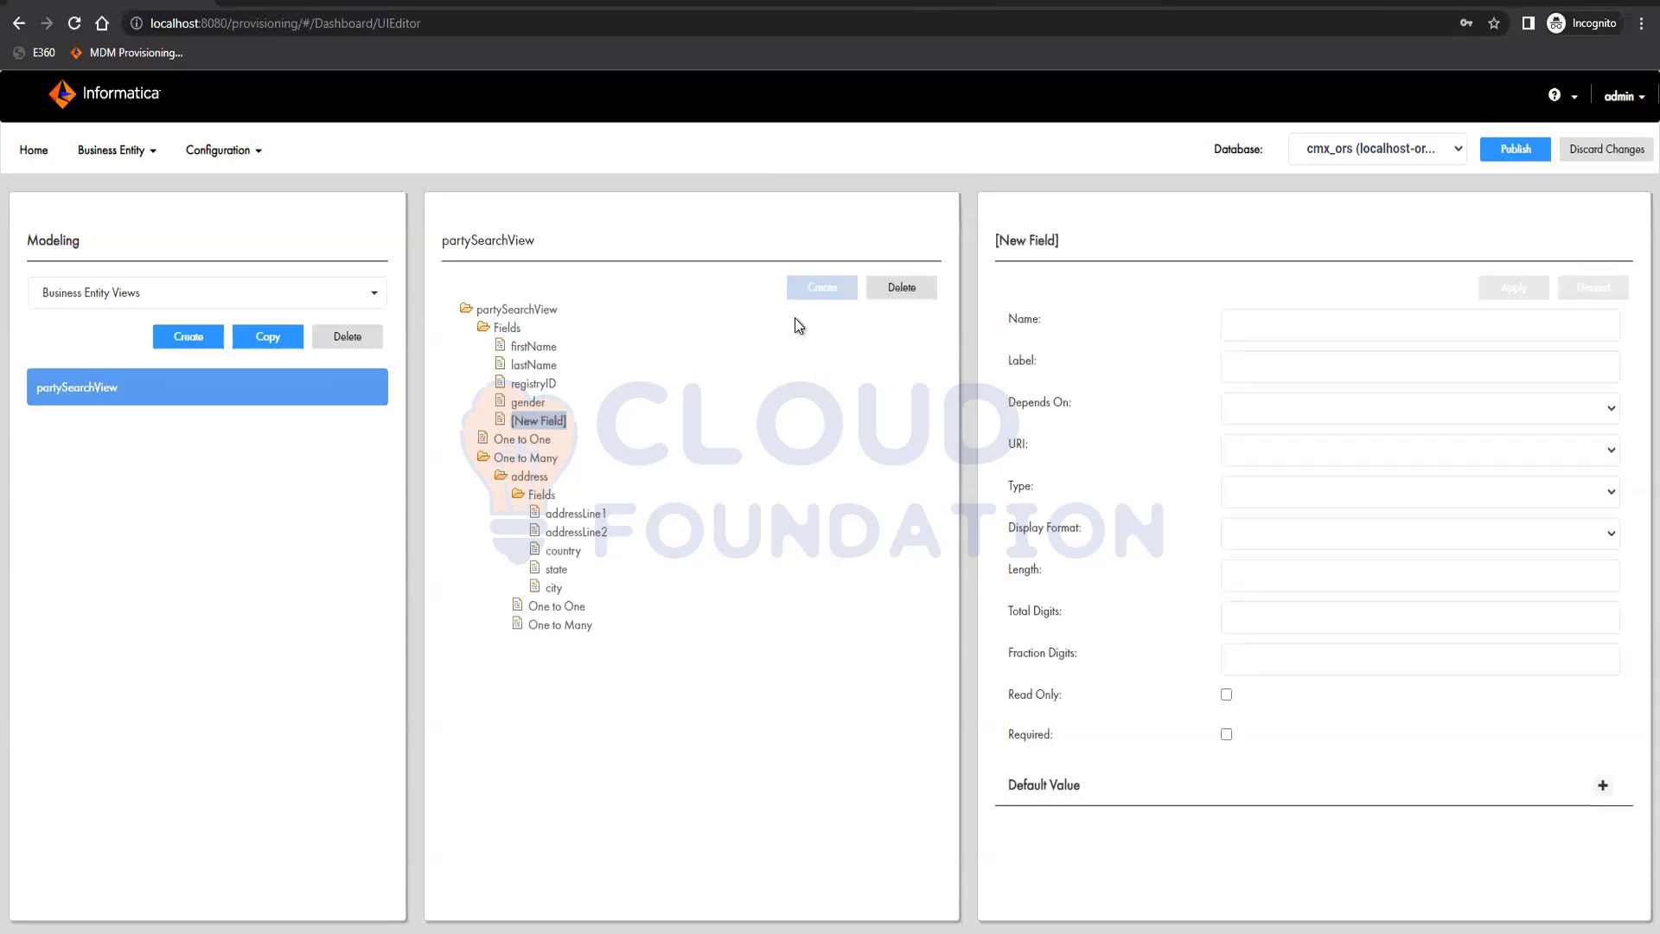
click(1335, 320)
text(state)
key(BackSpace)
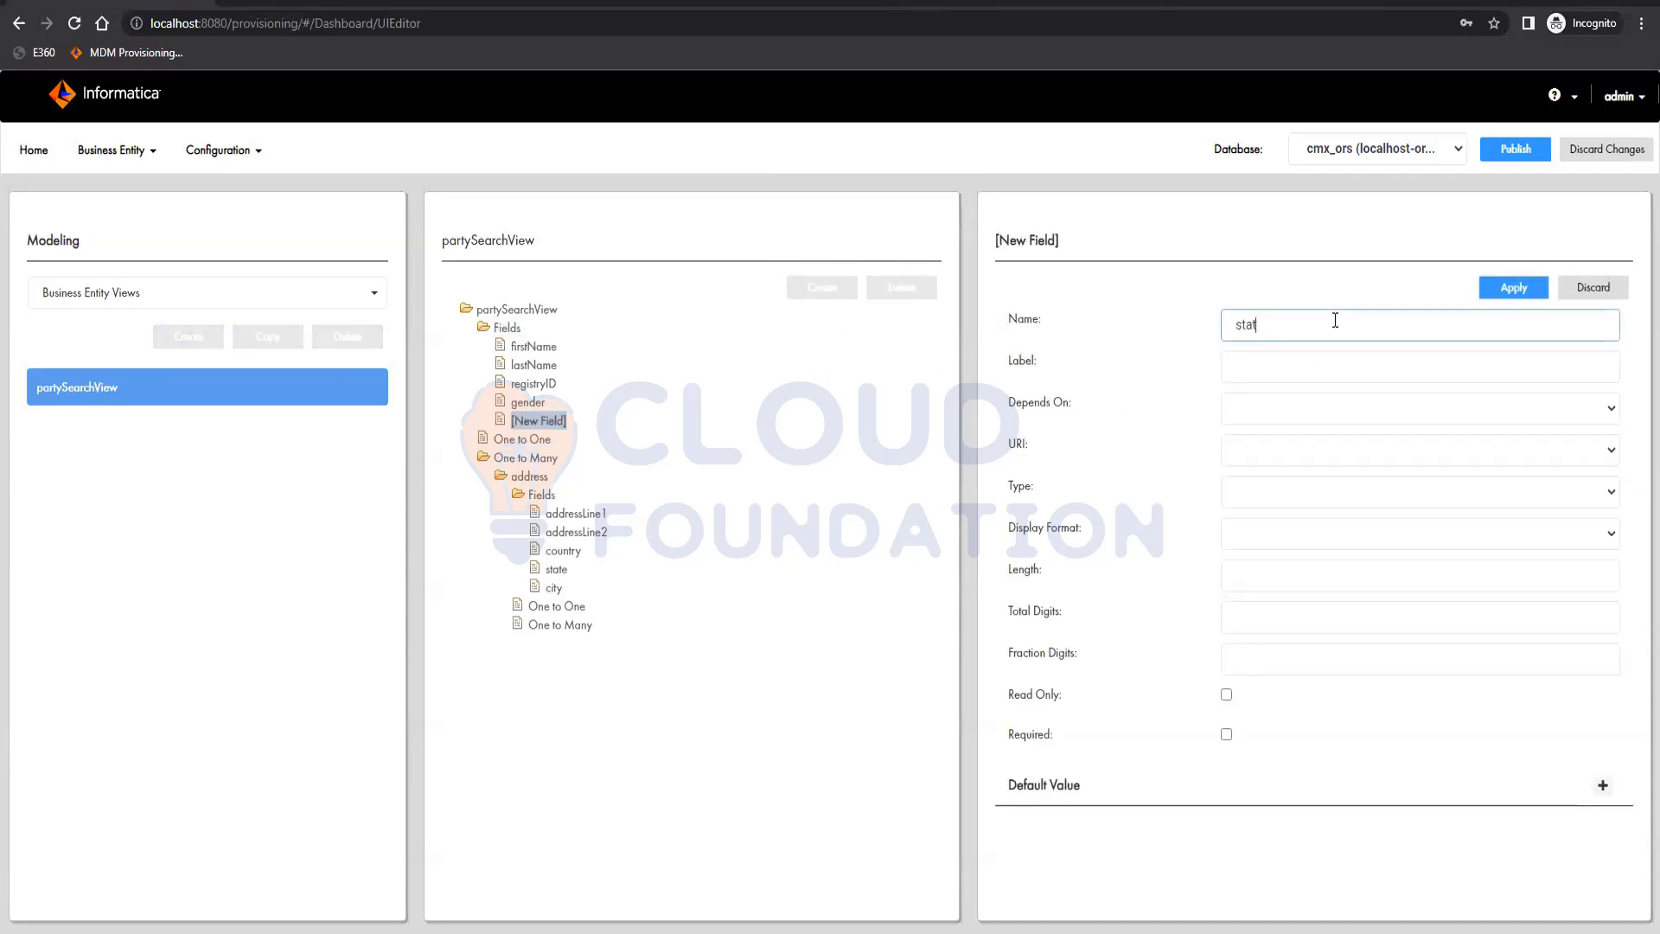
text(us)
click(1513, 288)
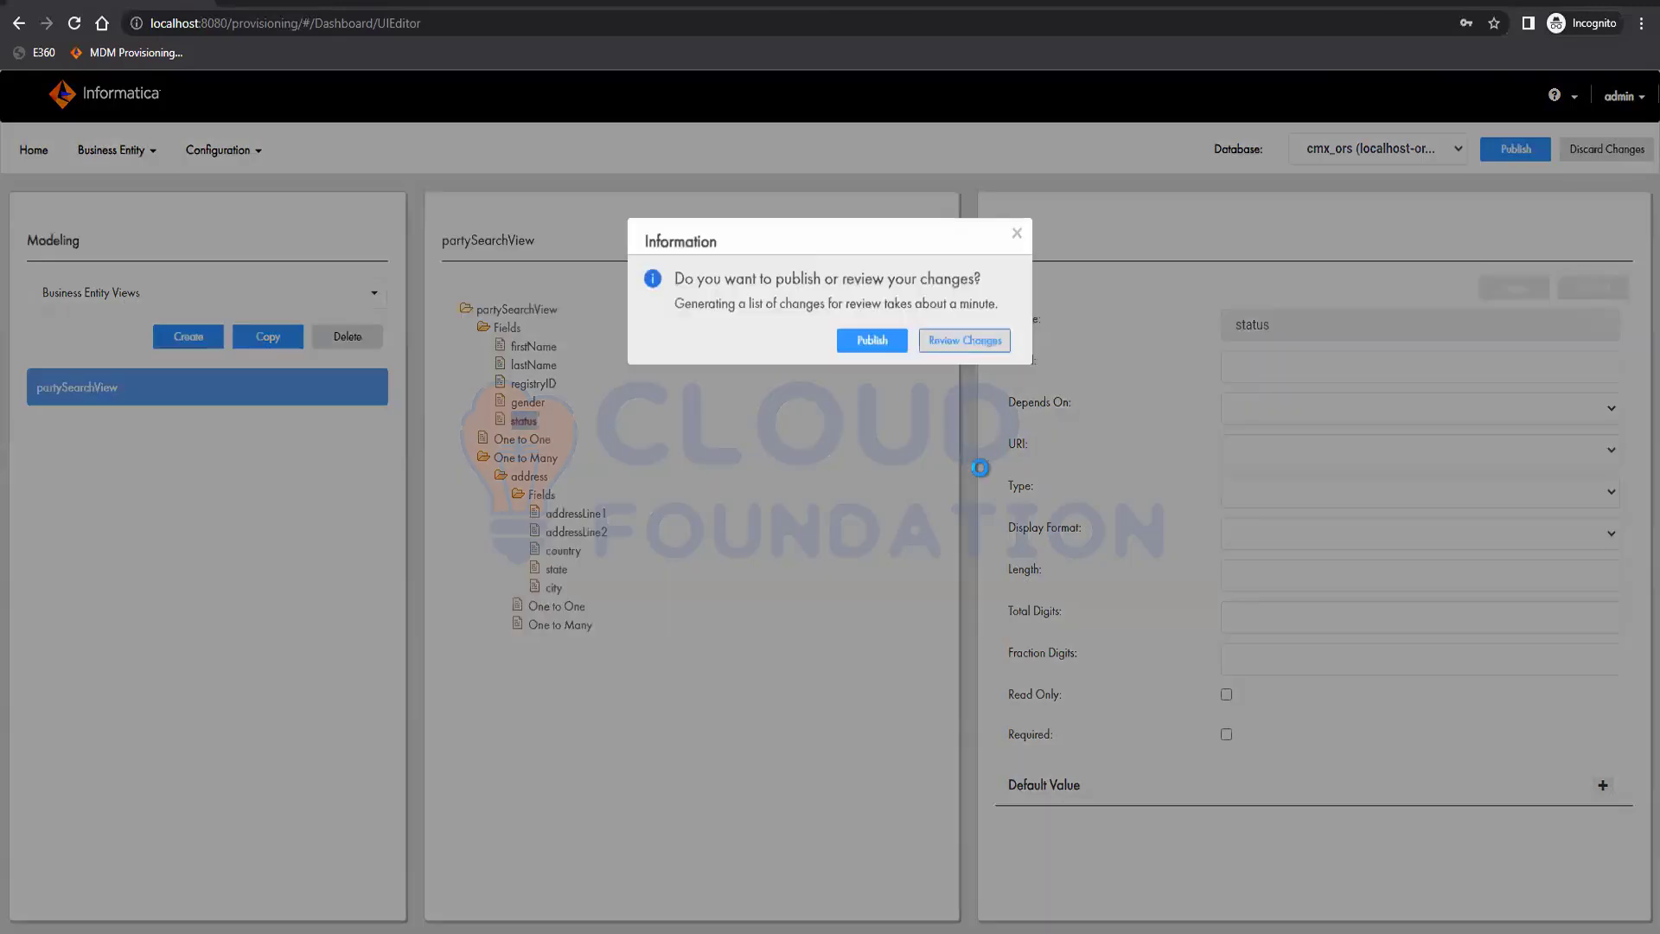
Publish the partySearchView changes and show the Hierarchies in Modeling
click(868, 335)
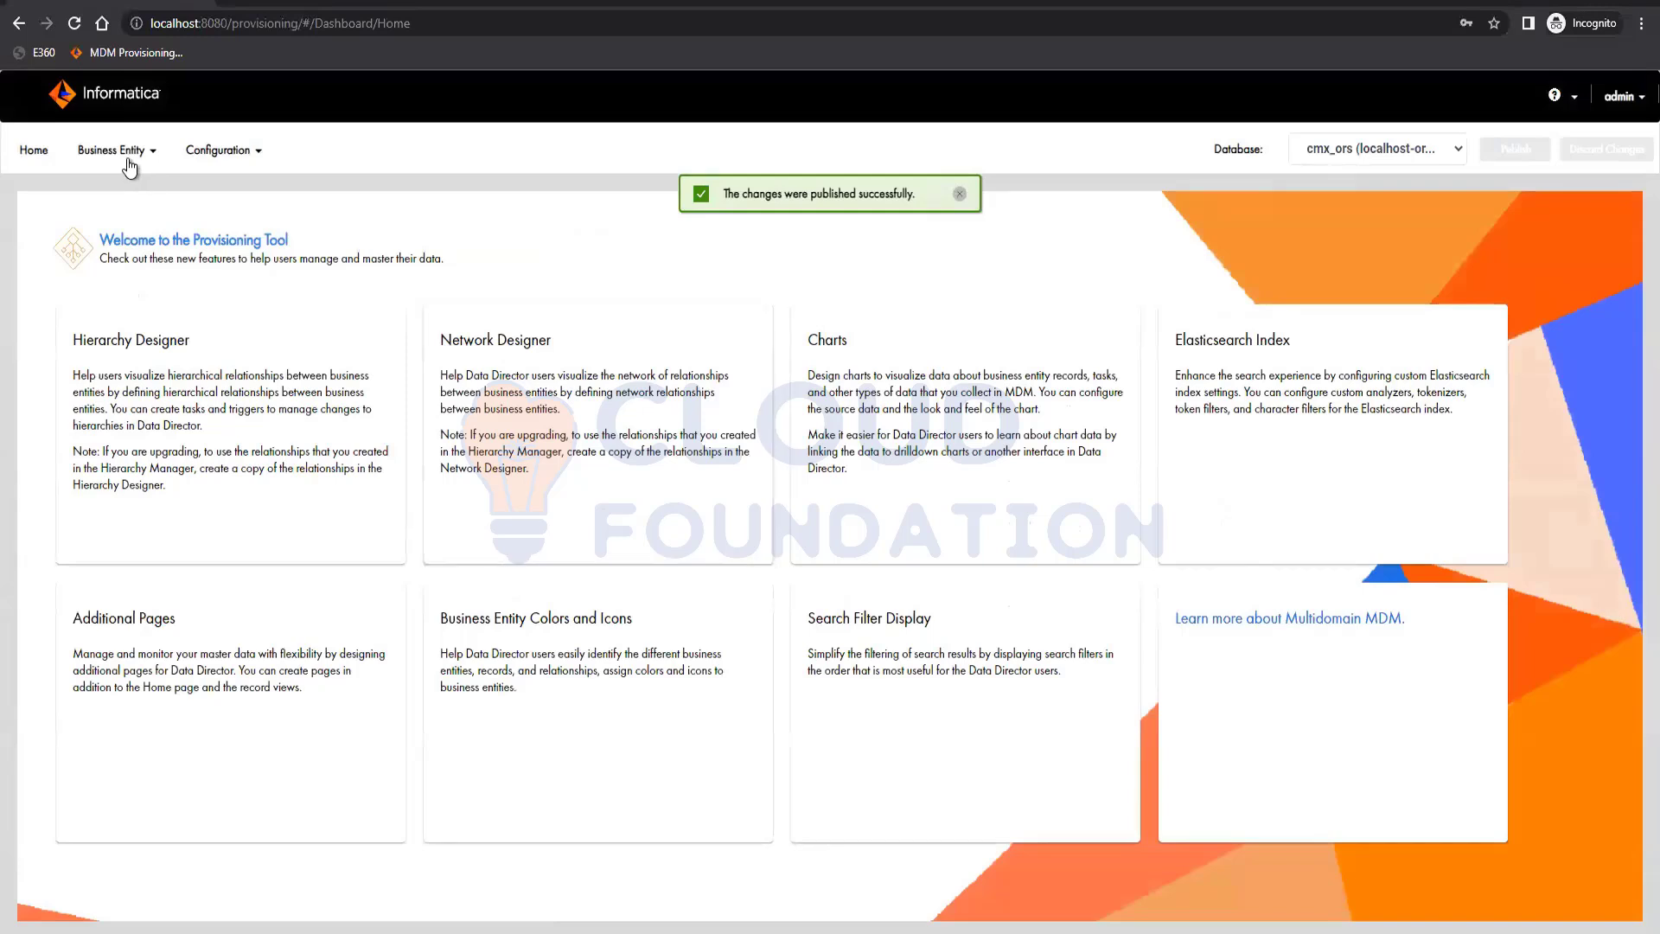
click(128, 166)
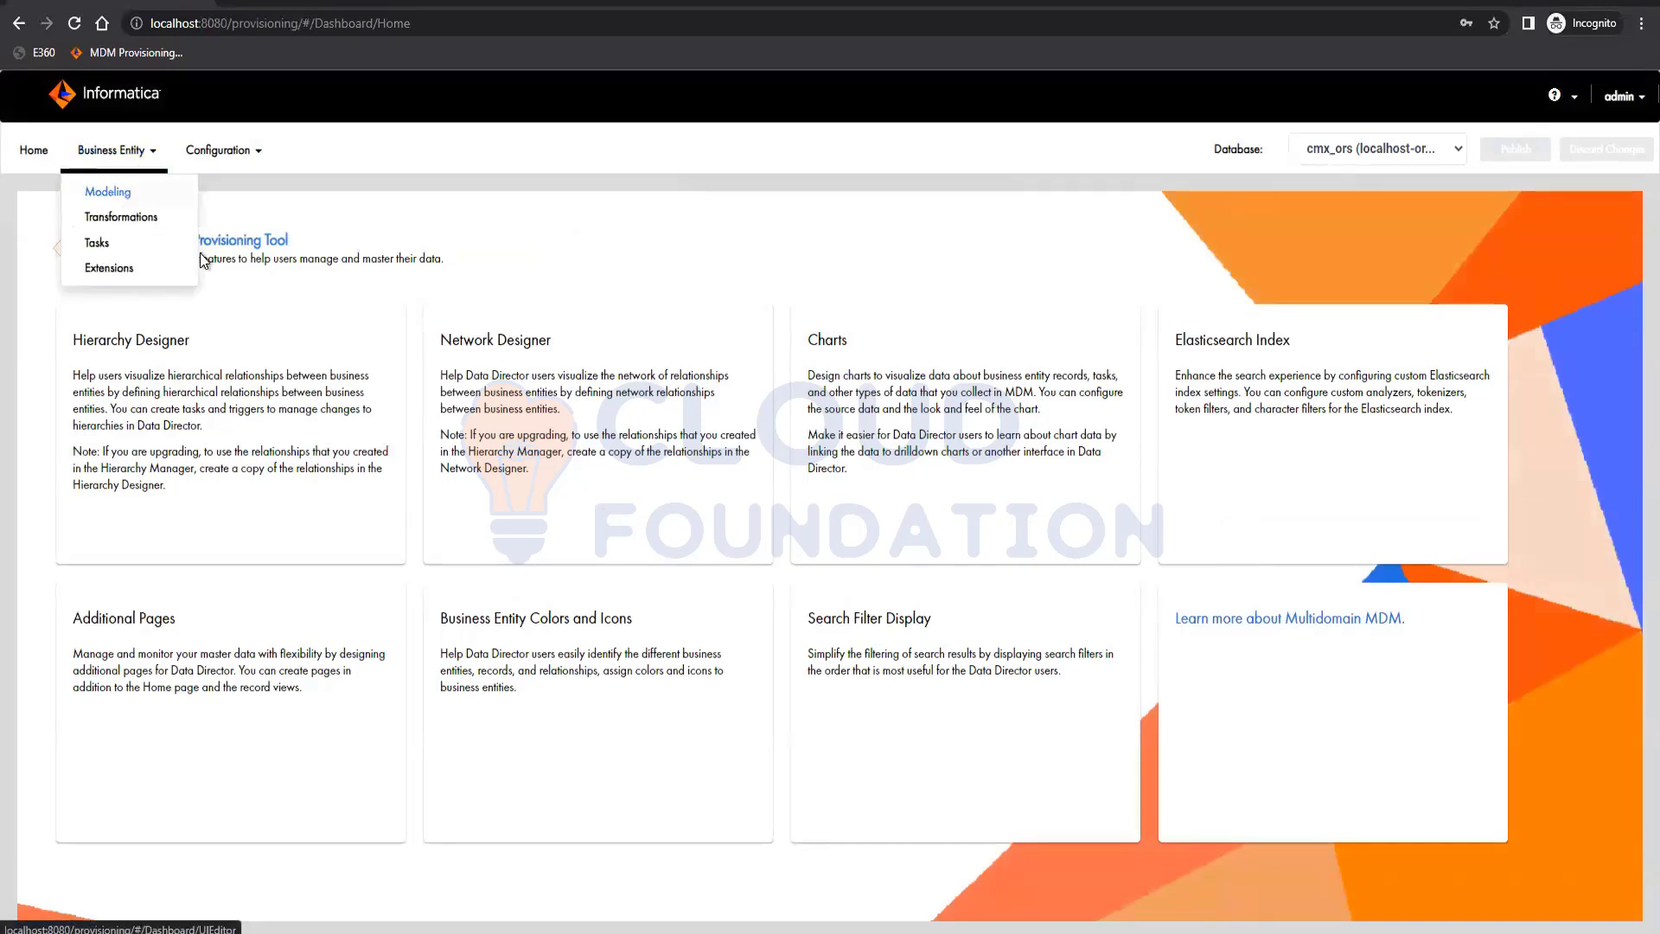
click(102, 185)
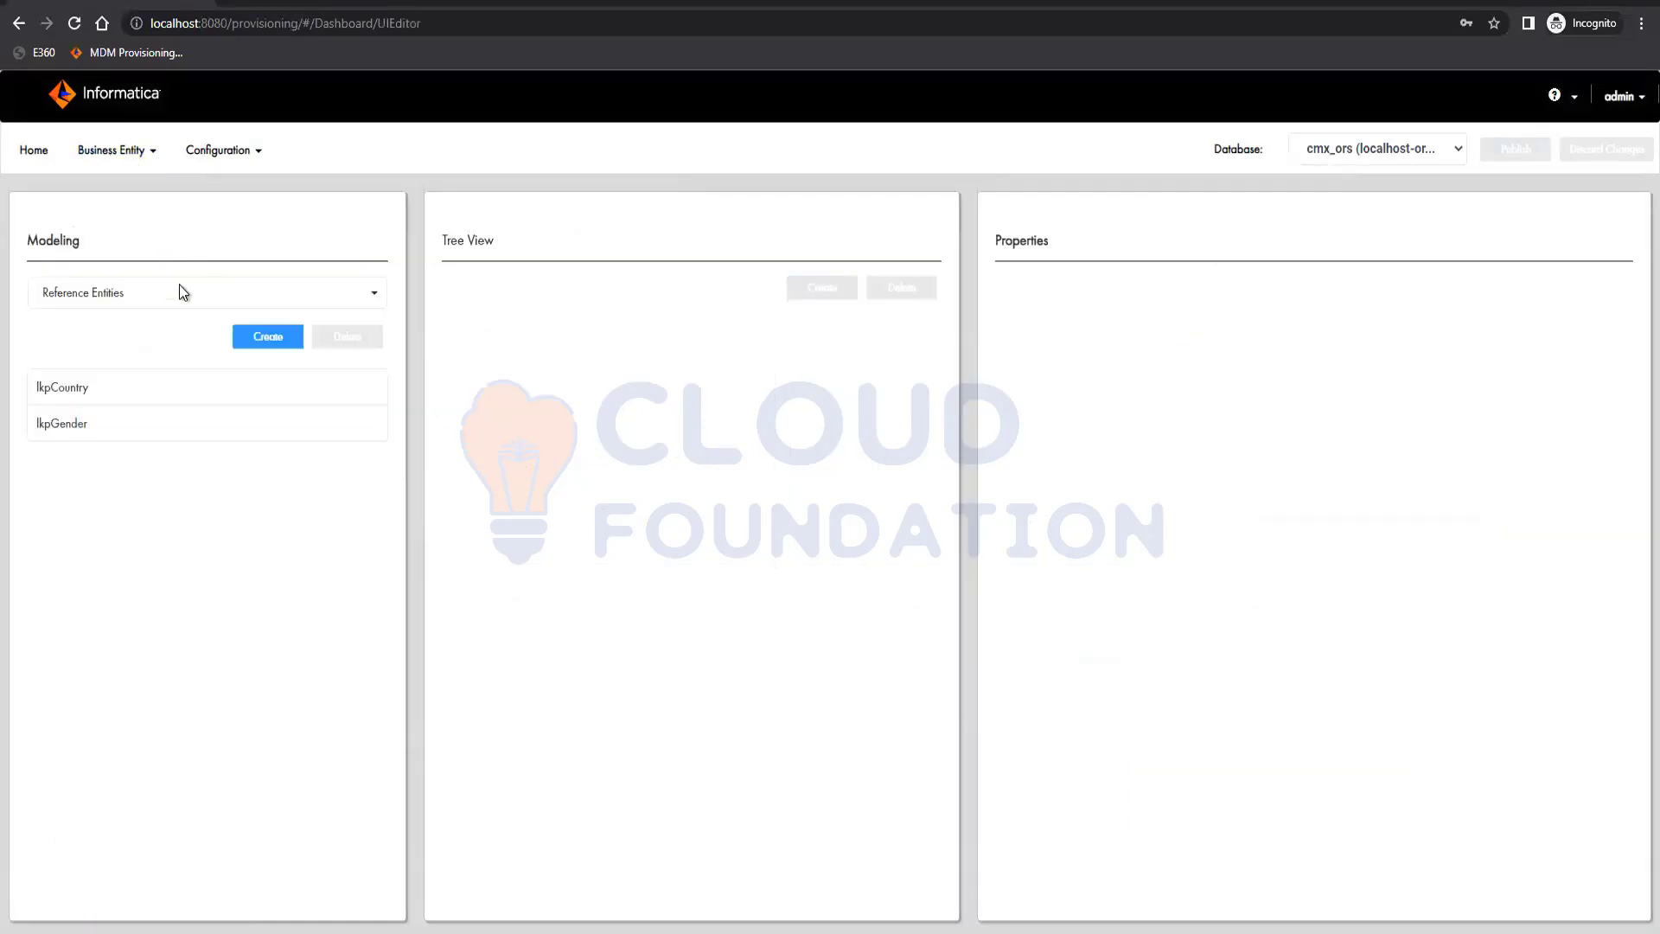
click(95, 298)
click(114, 394)
Check the list of business entities in Modeling and return to Hierarchies
click(138, 295)
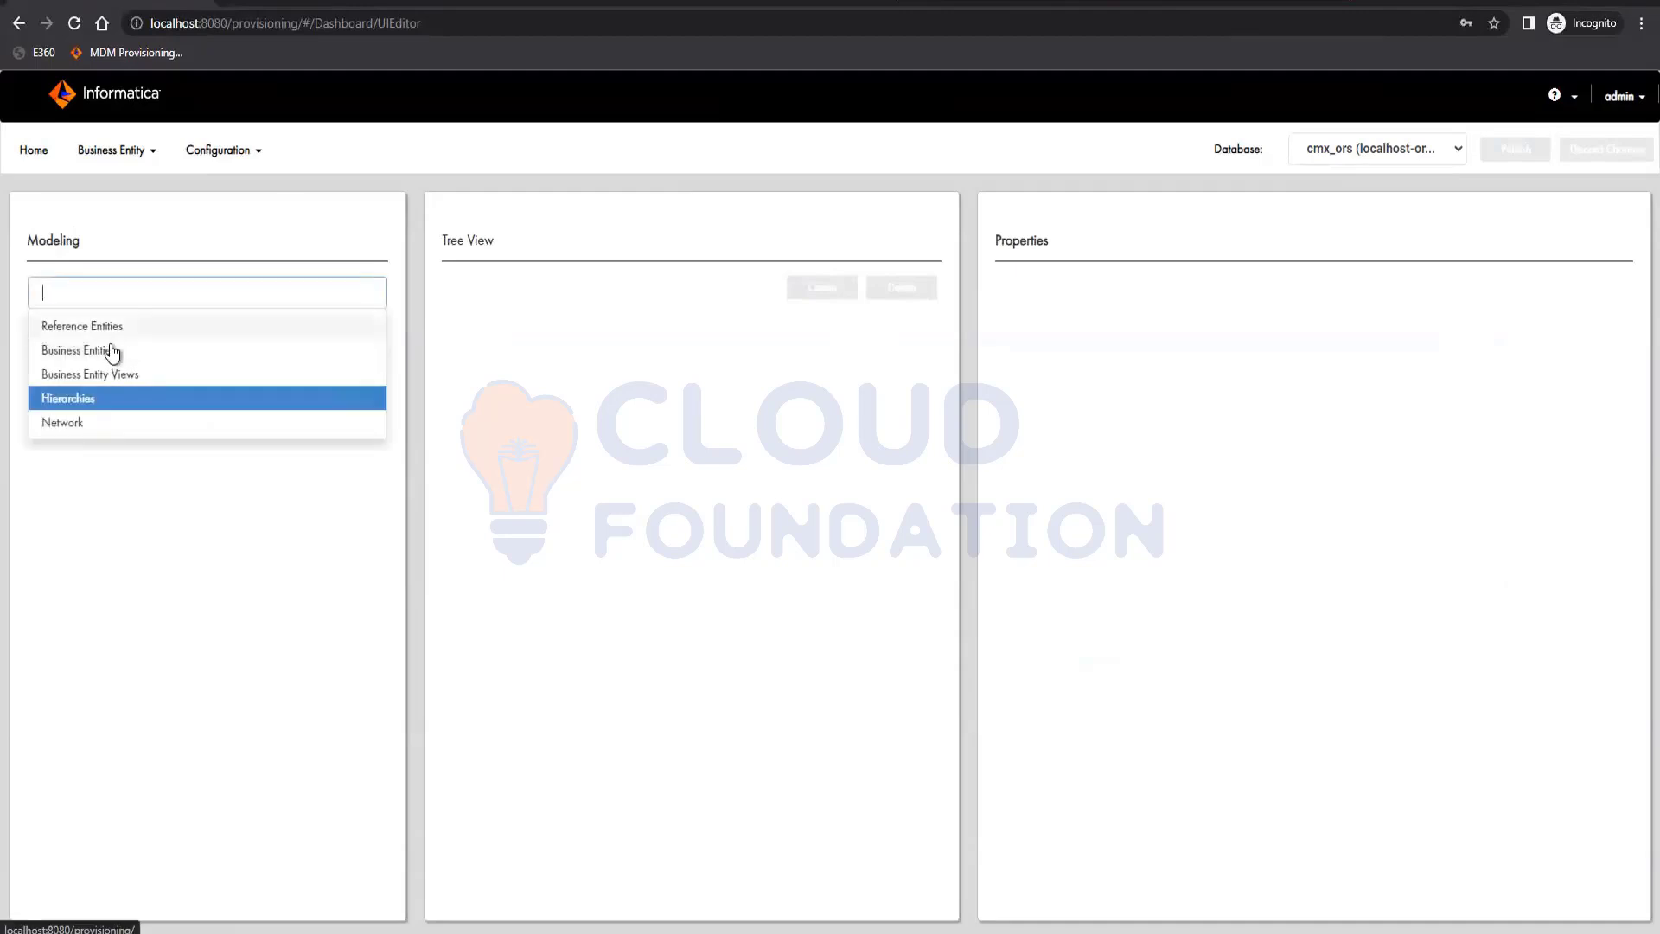
click(114, 350)
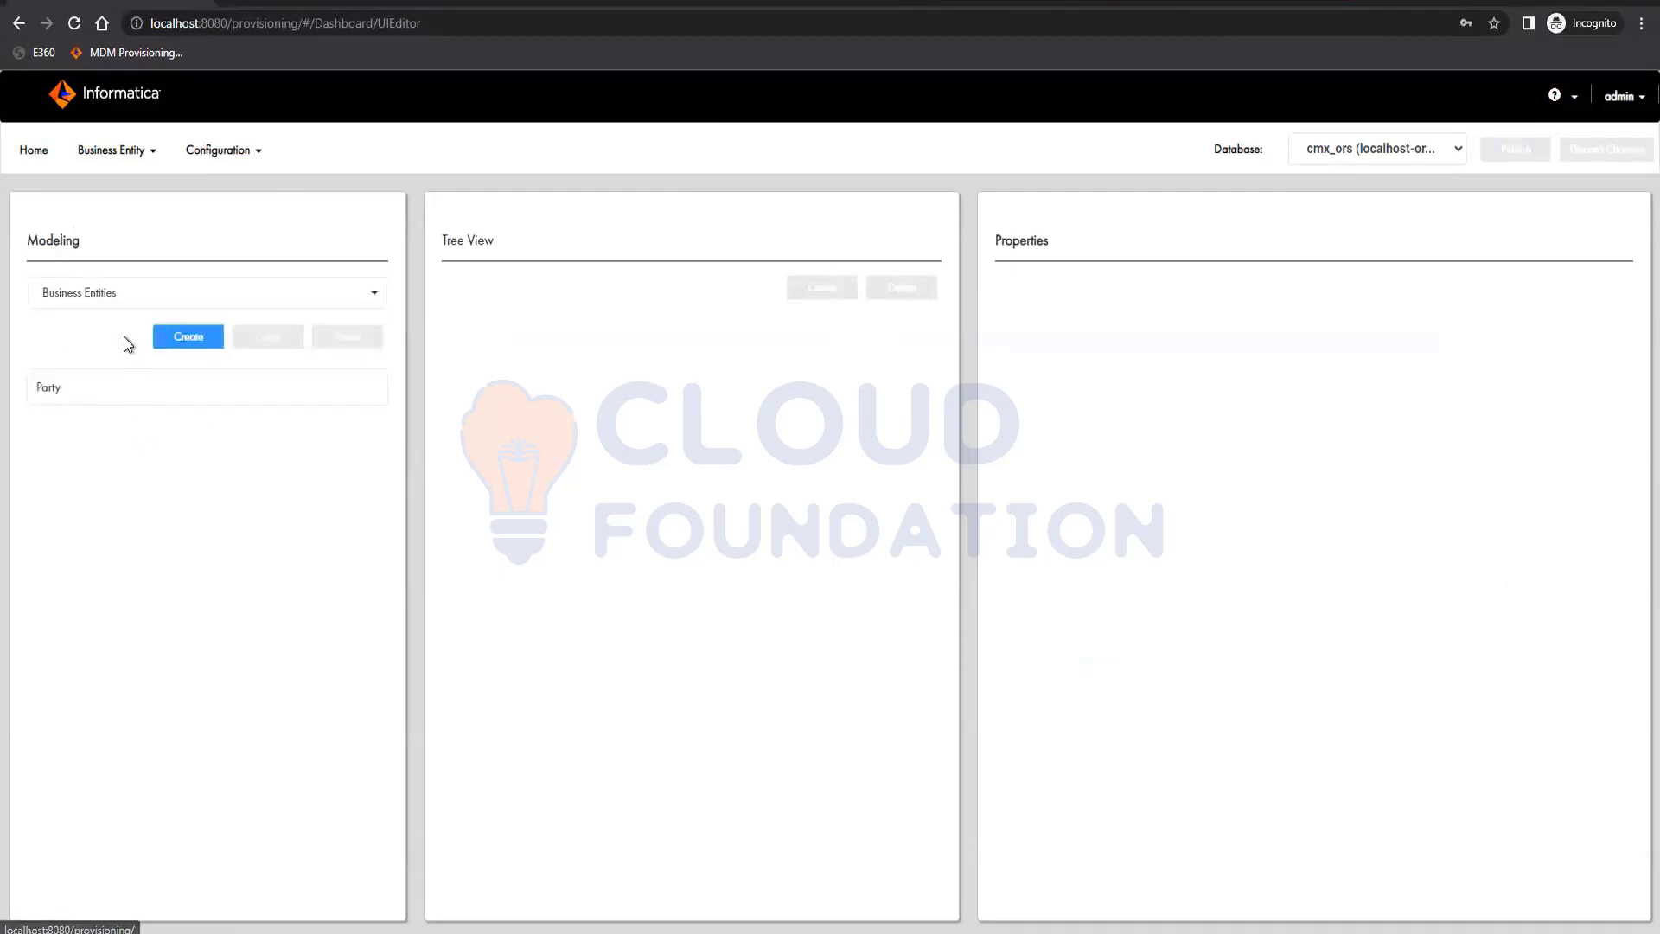
click(112, 294)
click(104, 396)
Try to create a hierarchy copied from Organizational Chart with Manager as its root HM entity, then reload Modeling
click(257, 346)
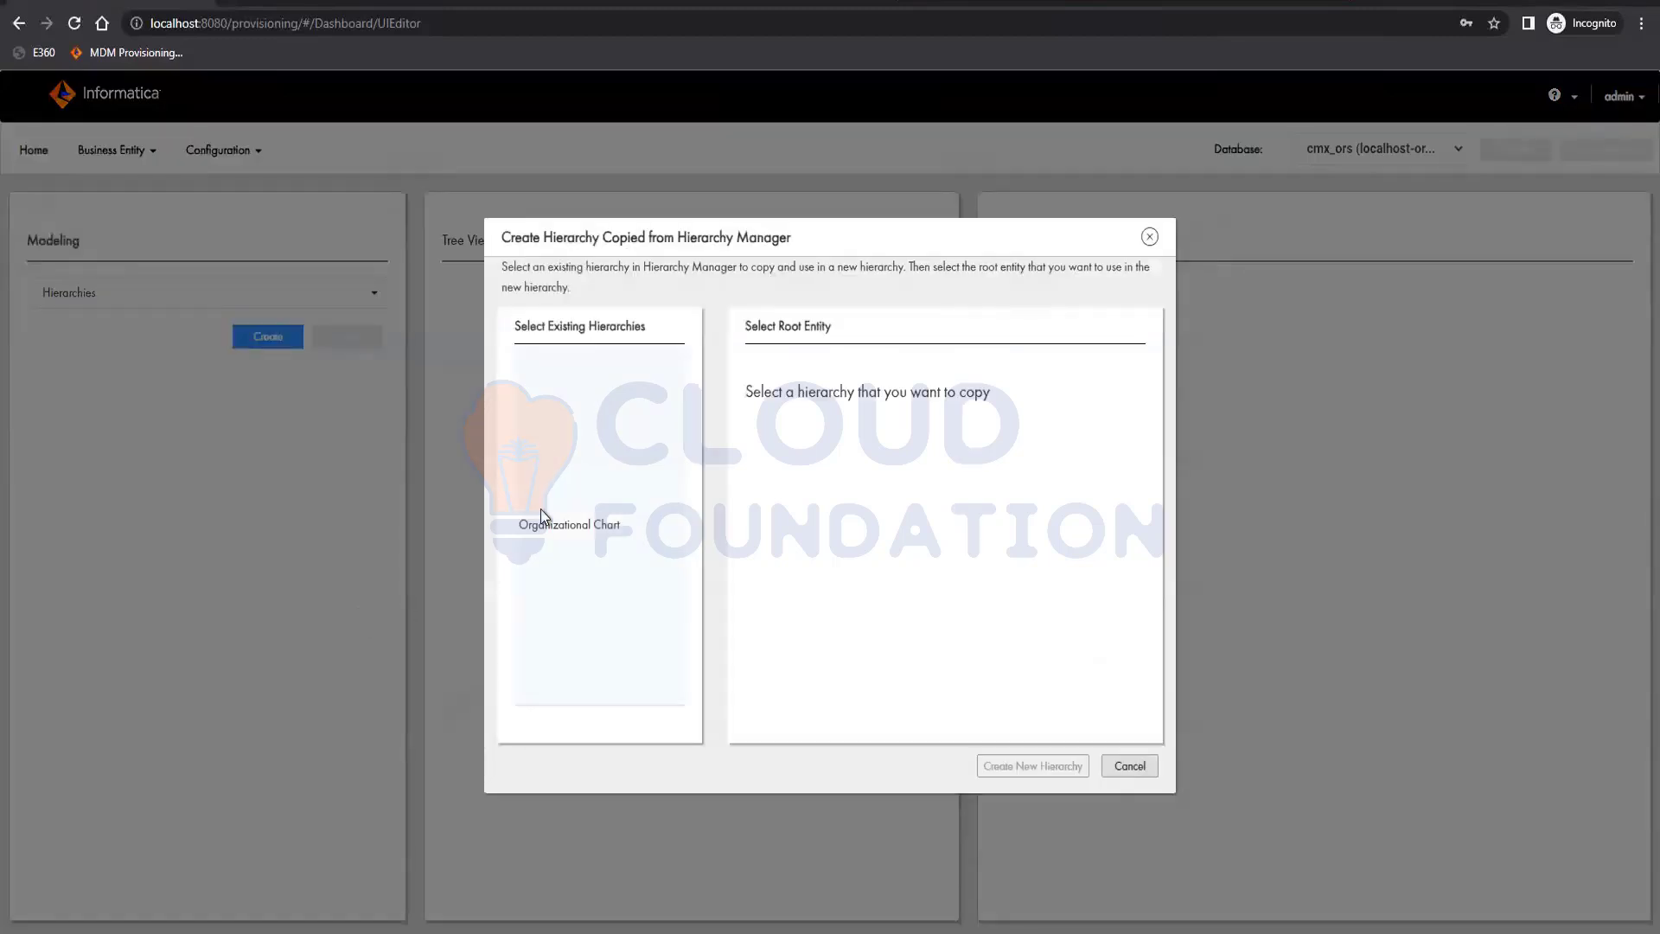
click(547, 519)
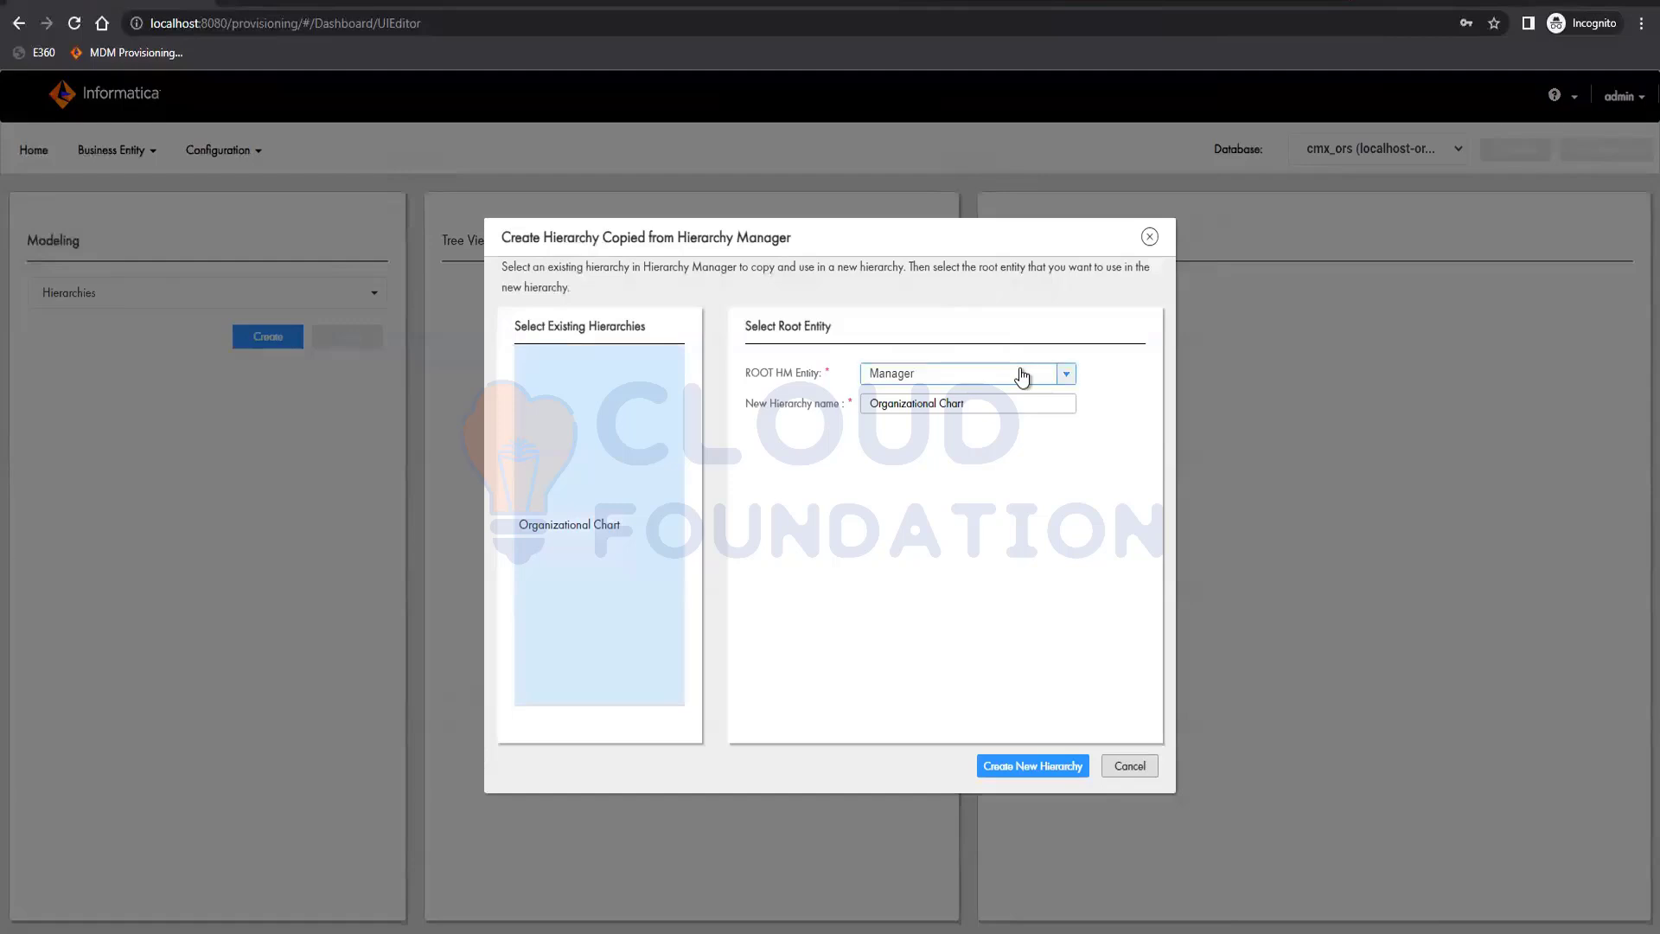
click(1065, 374)
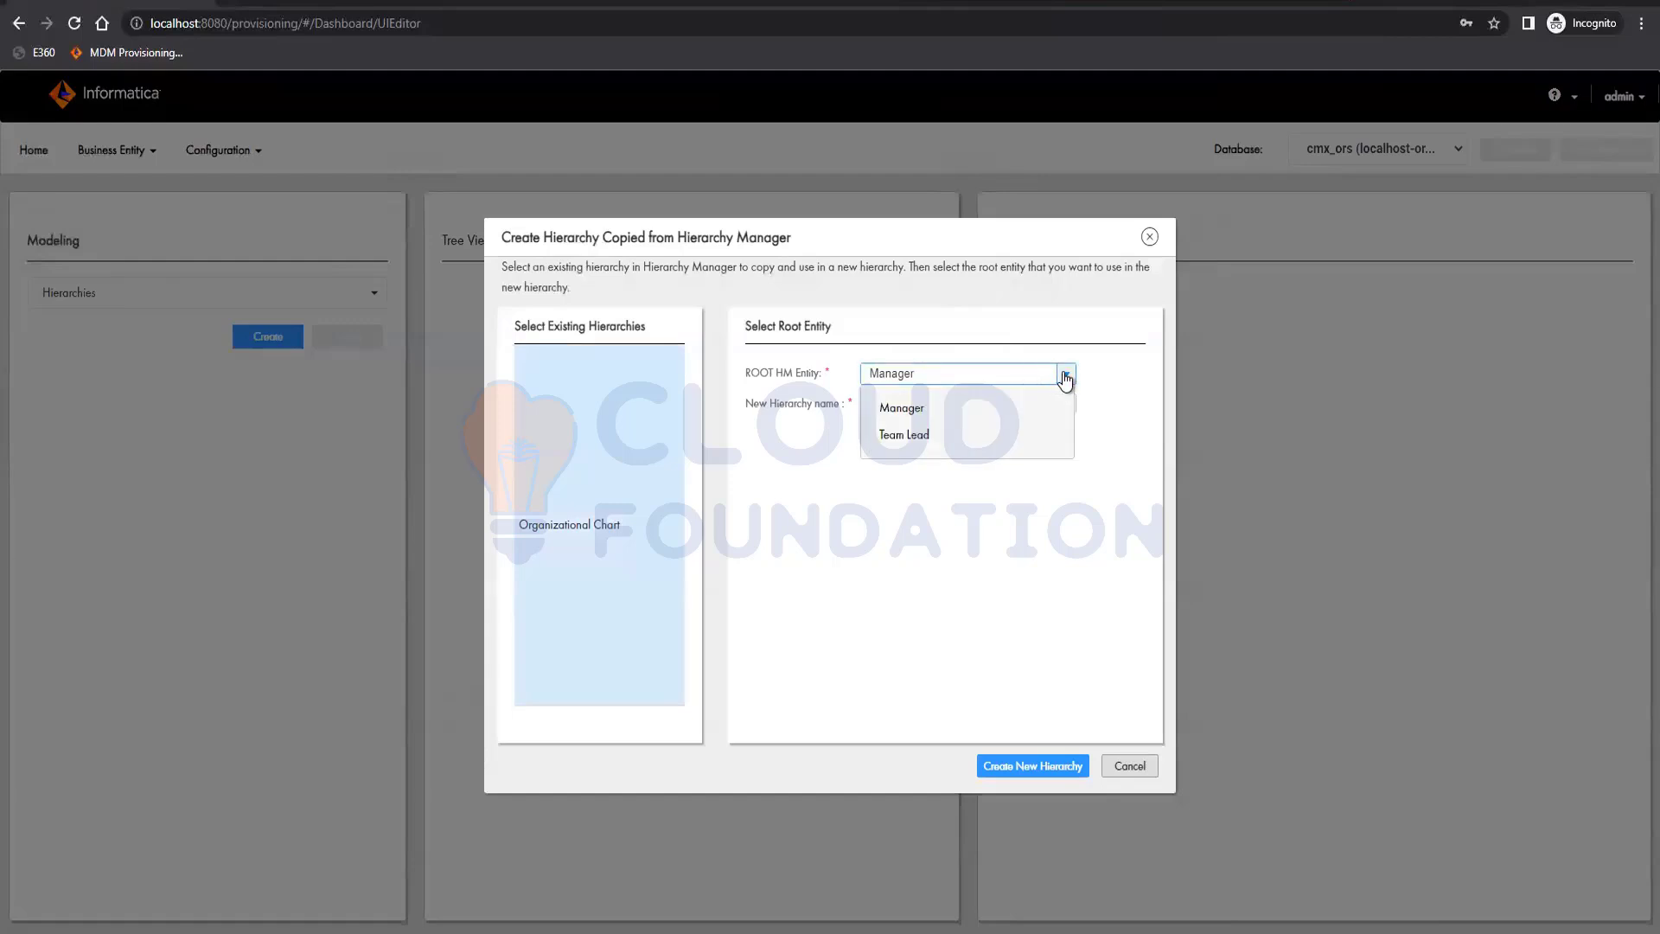
click(1066, 377)
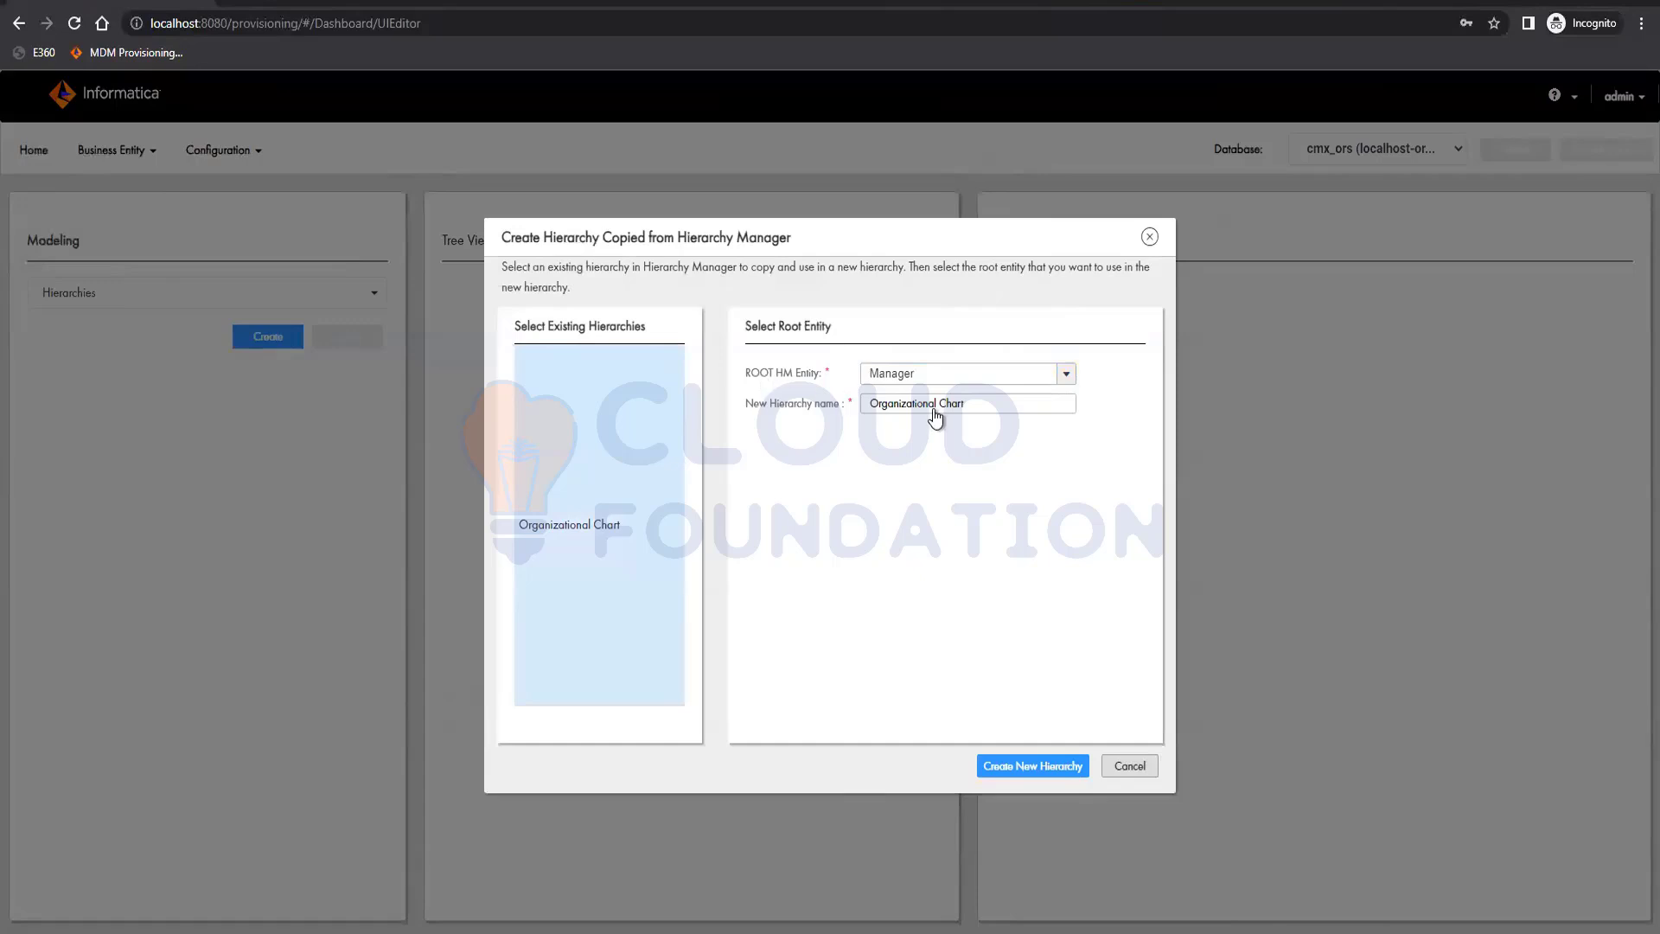
click(1027, 765)
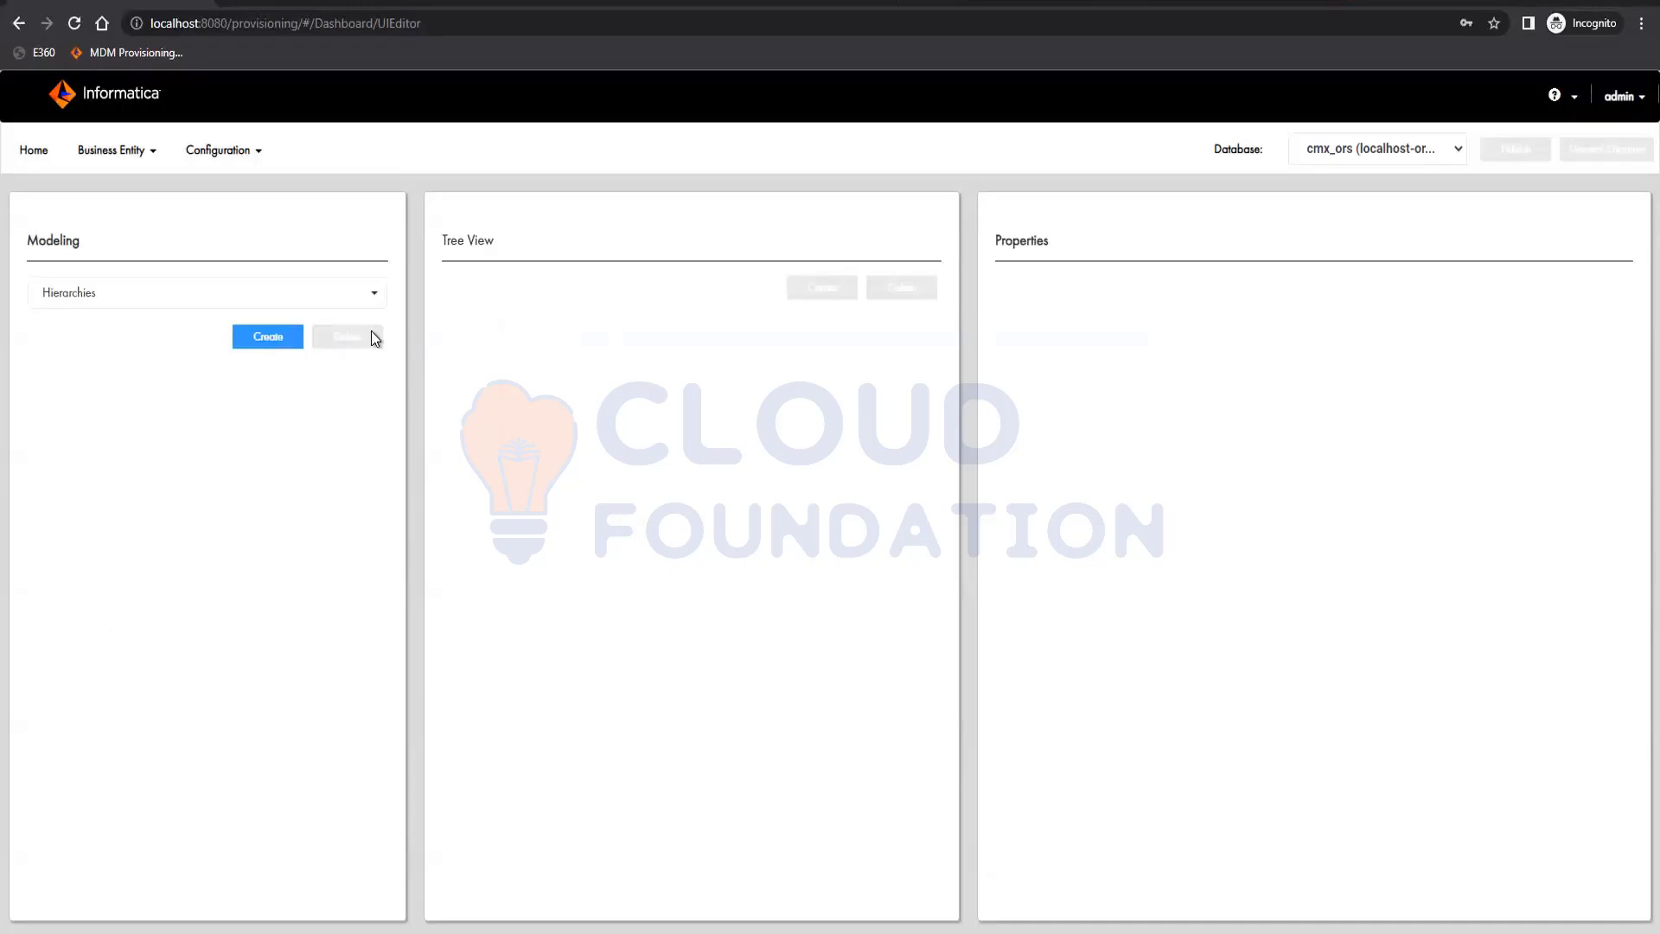
click(115, 153)
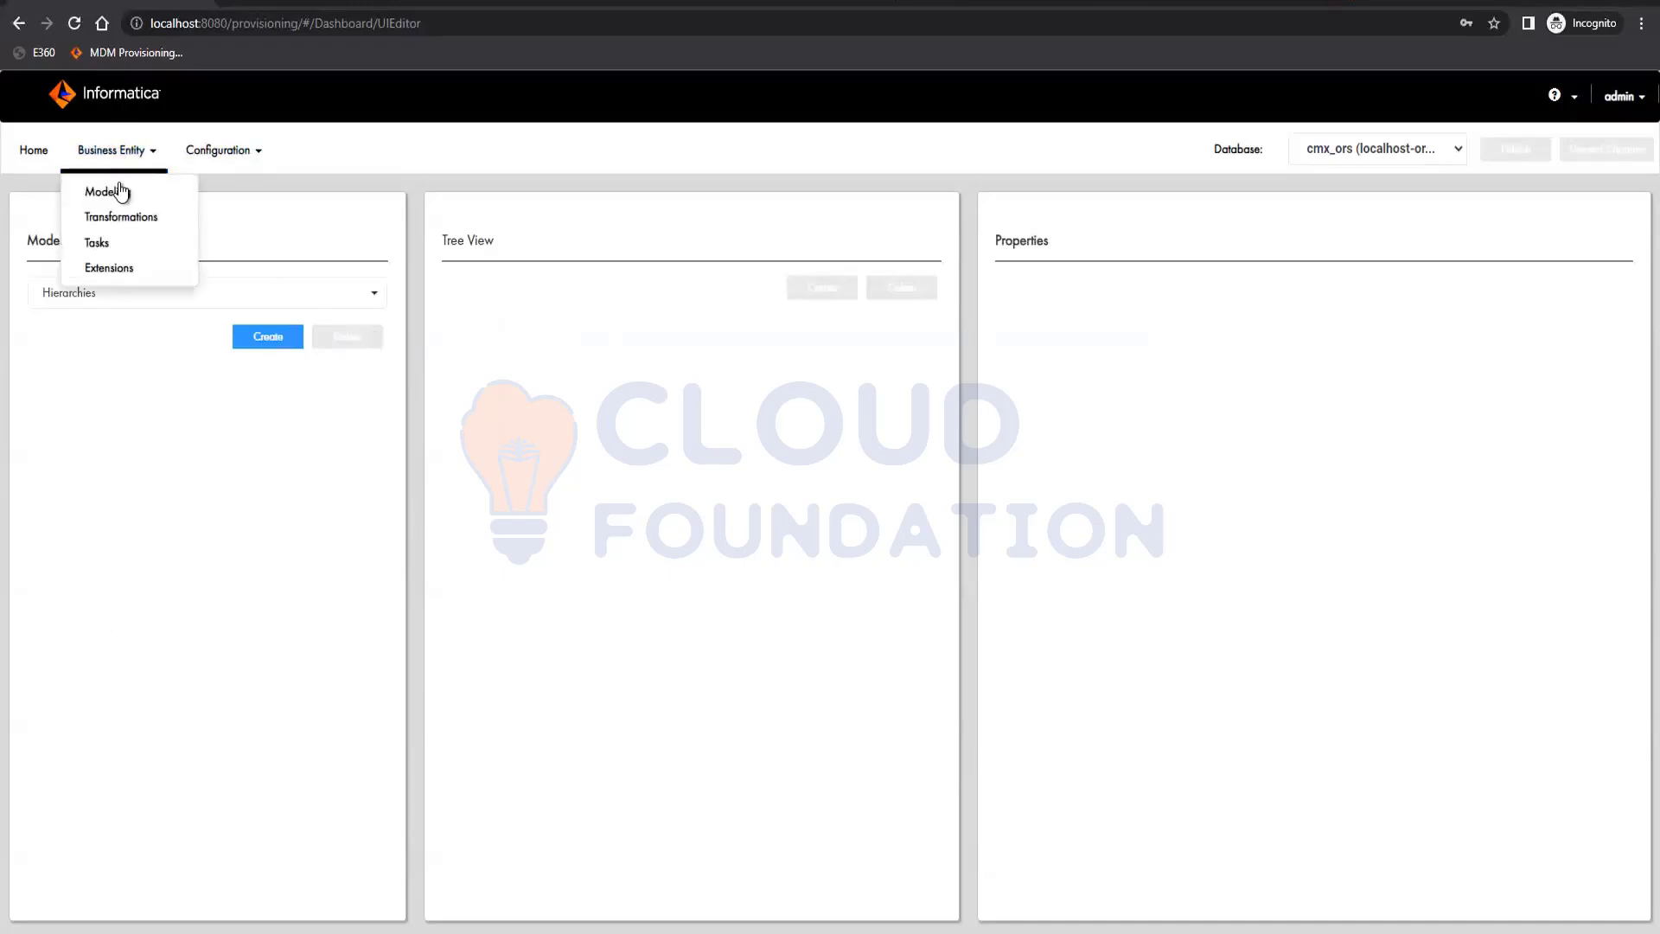
click(120, 191)
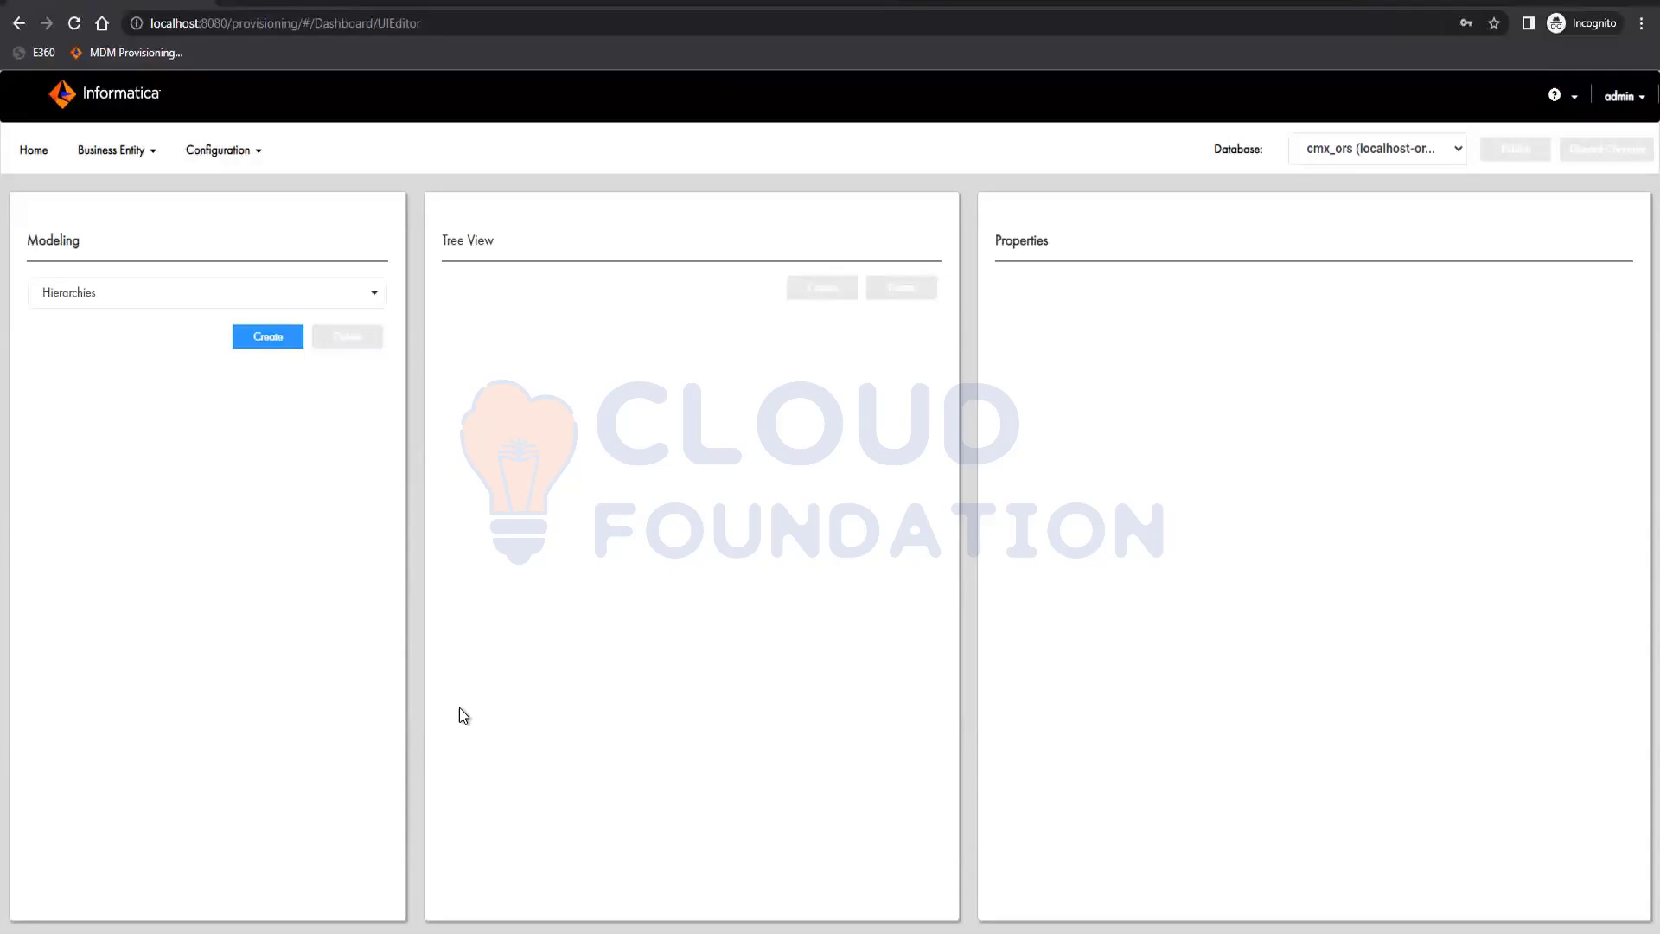
Retry creating a hierarchy copied from Organizational Chart with Manager as root HM entity, and refresh the page
click(266, 335)
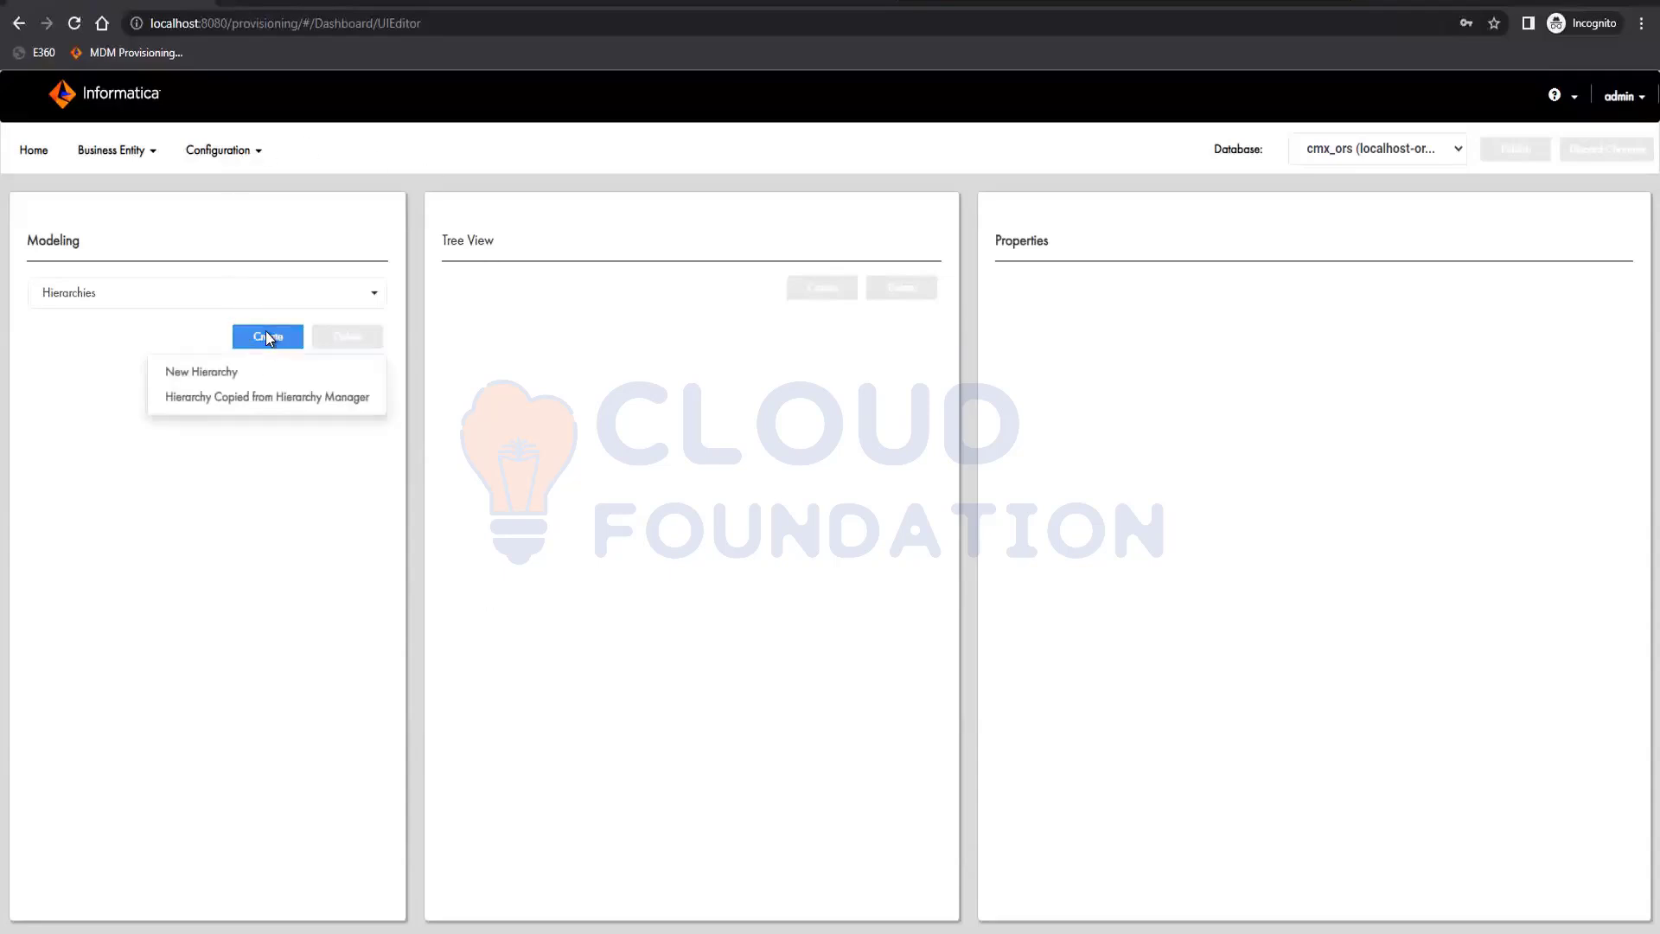
click(185, 294)
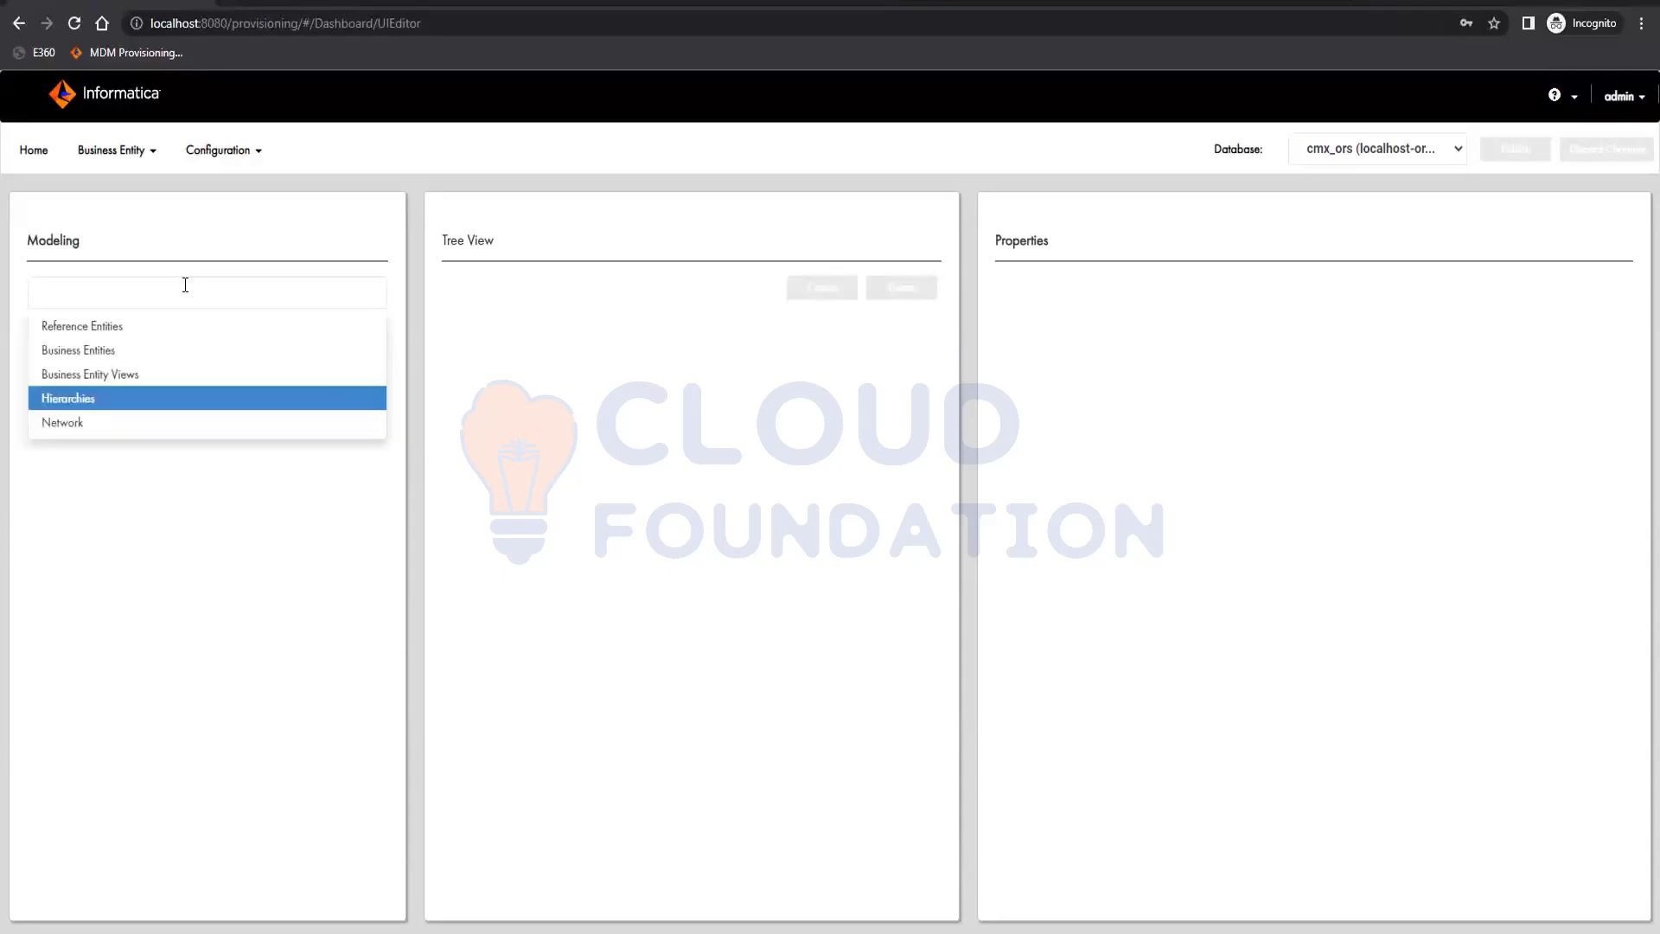
click(216, 448)
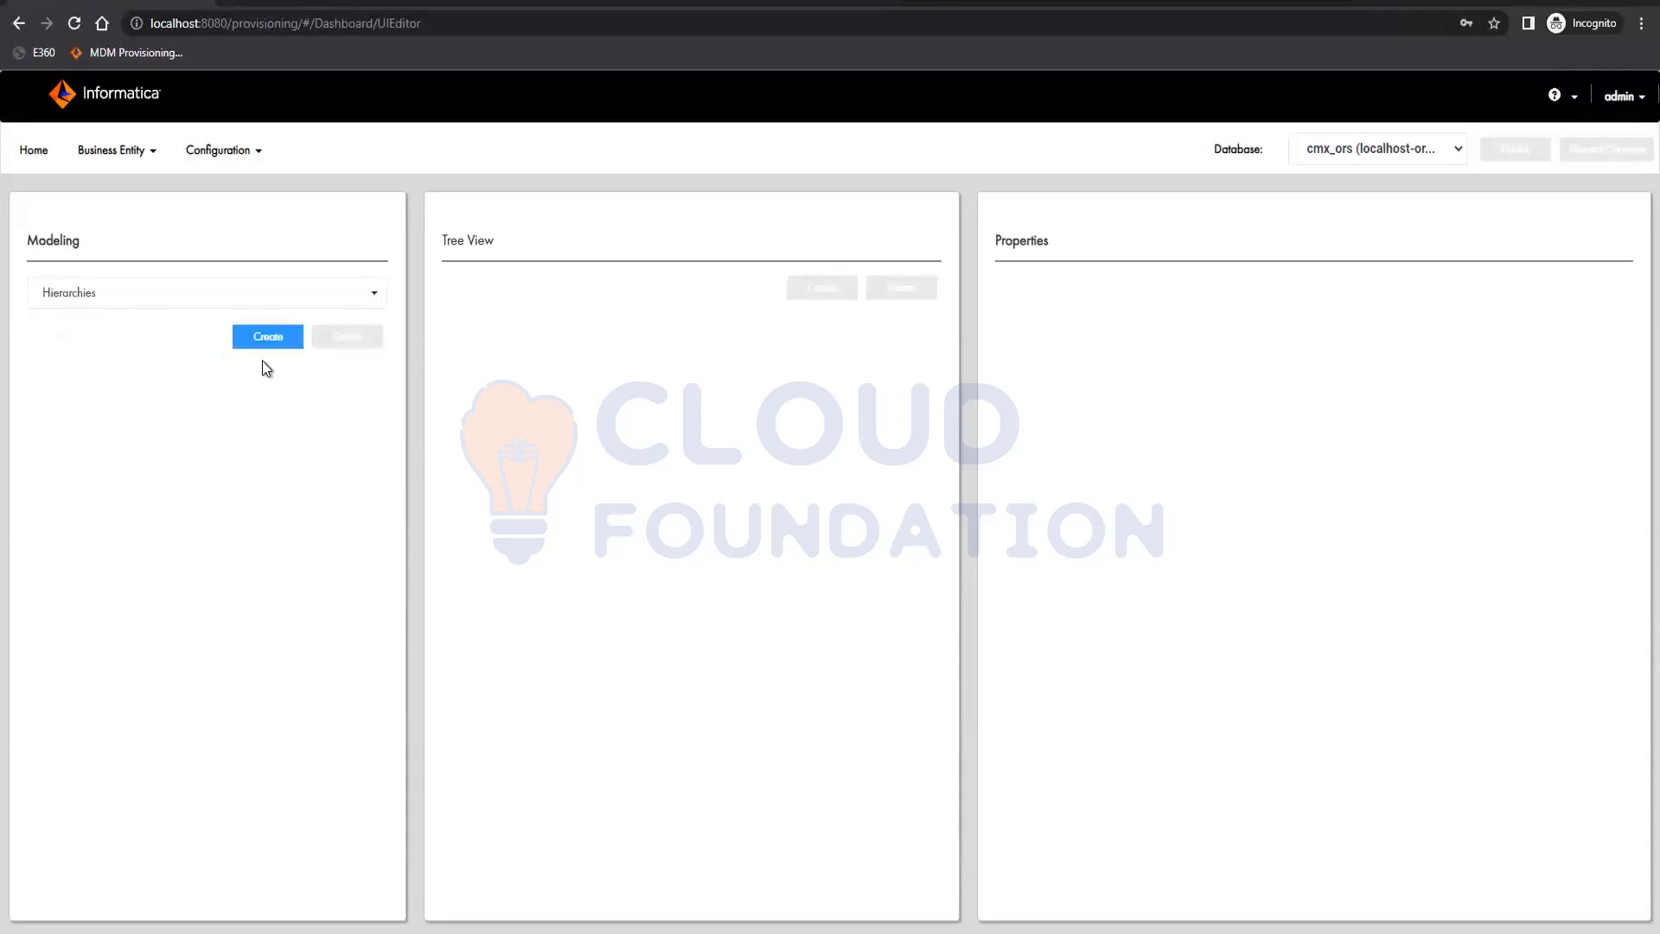
click(263, 336)
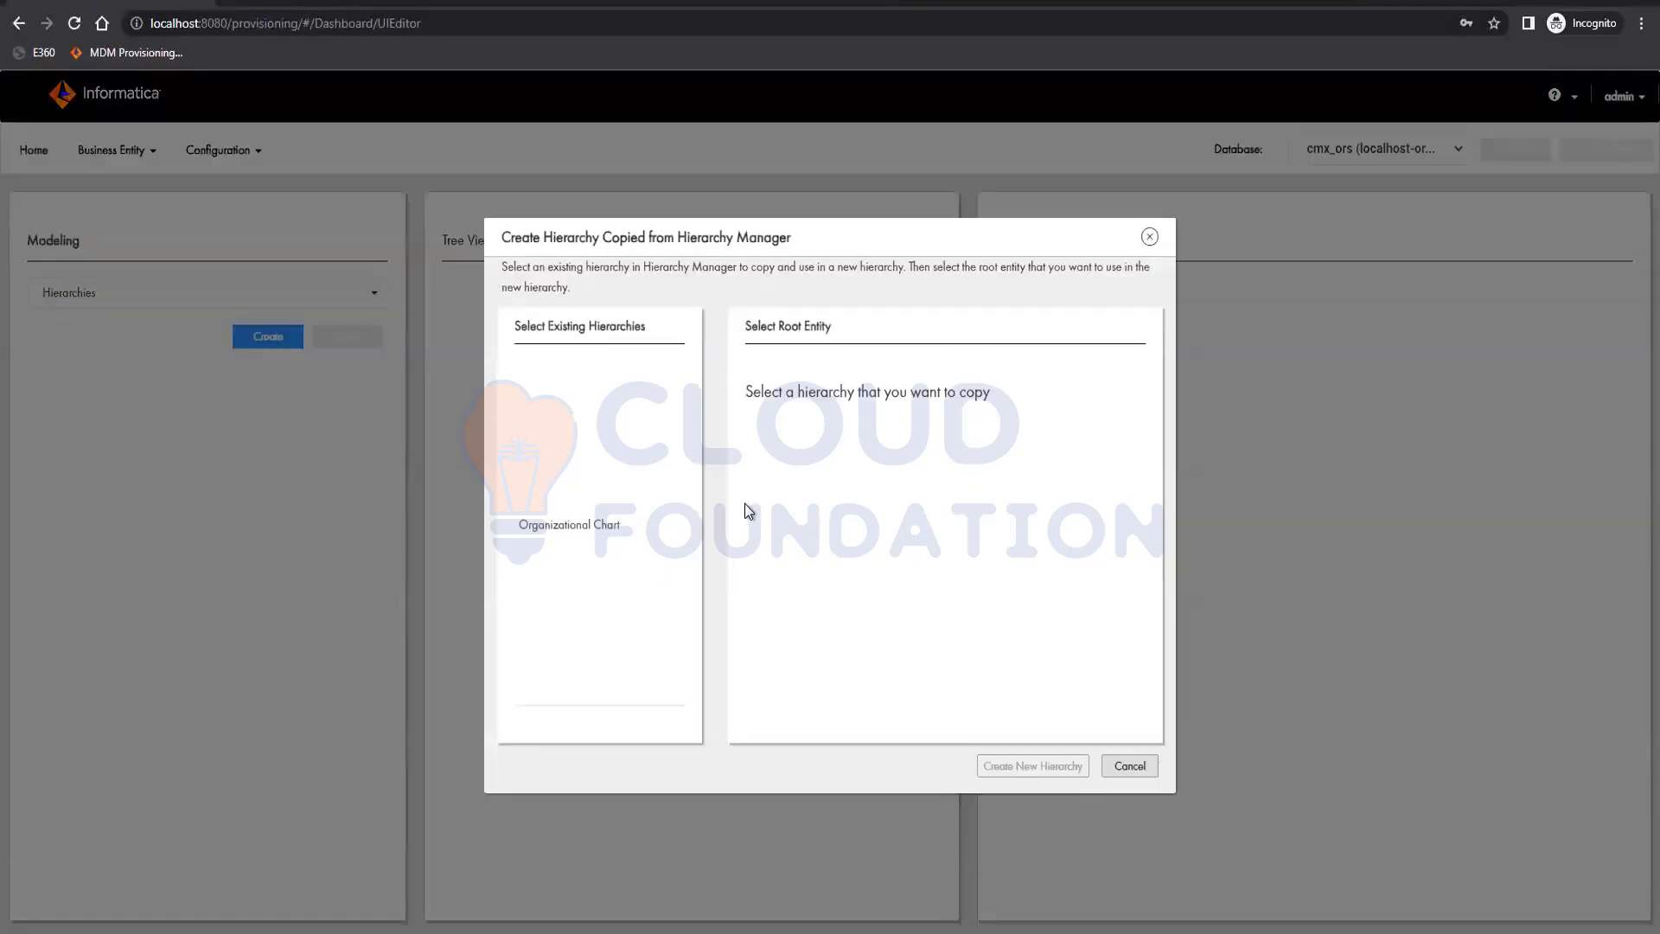
click(674, 526)
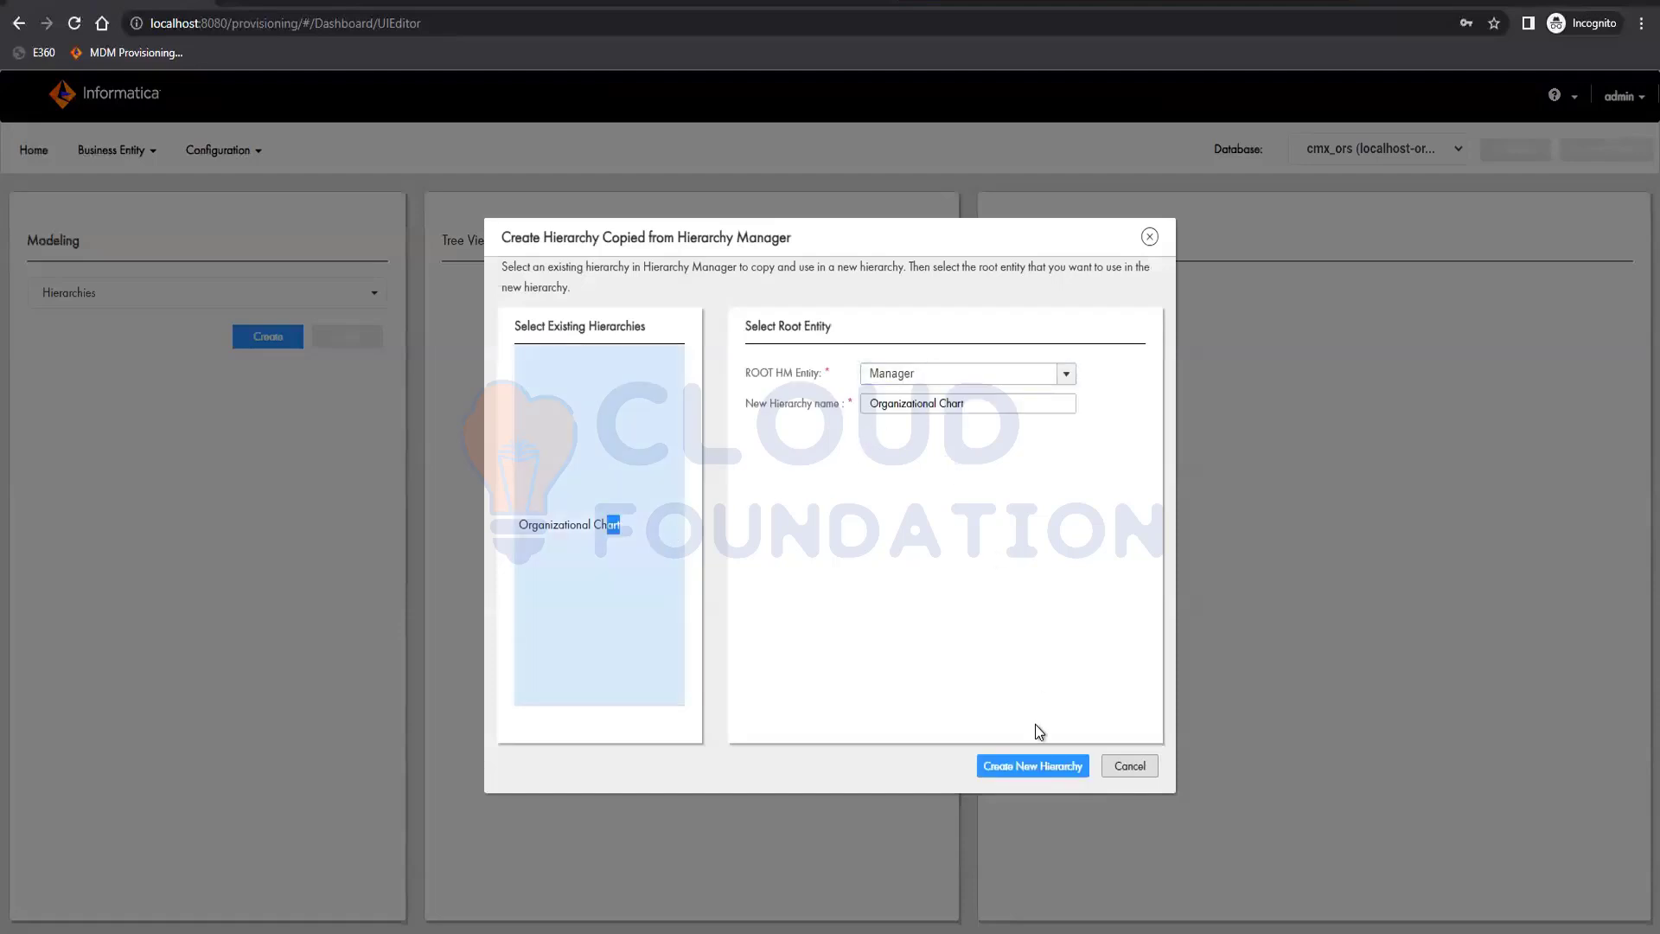
click(1032, 766)
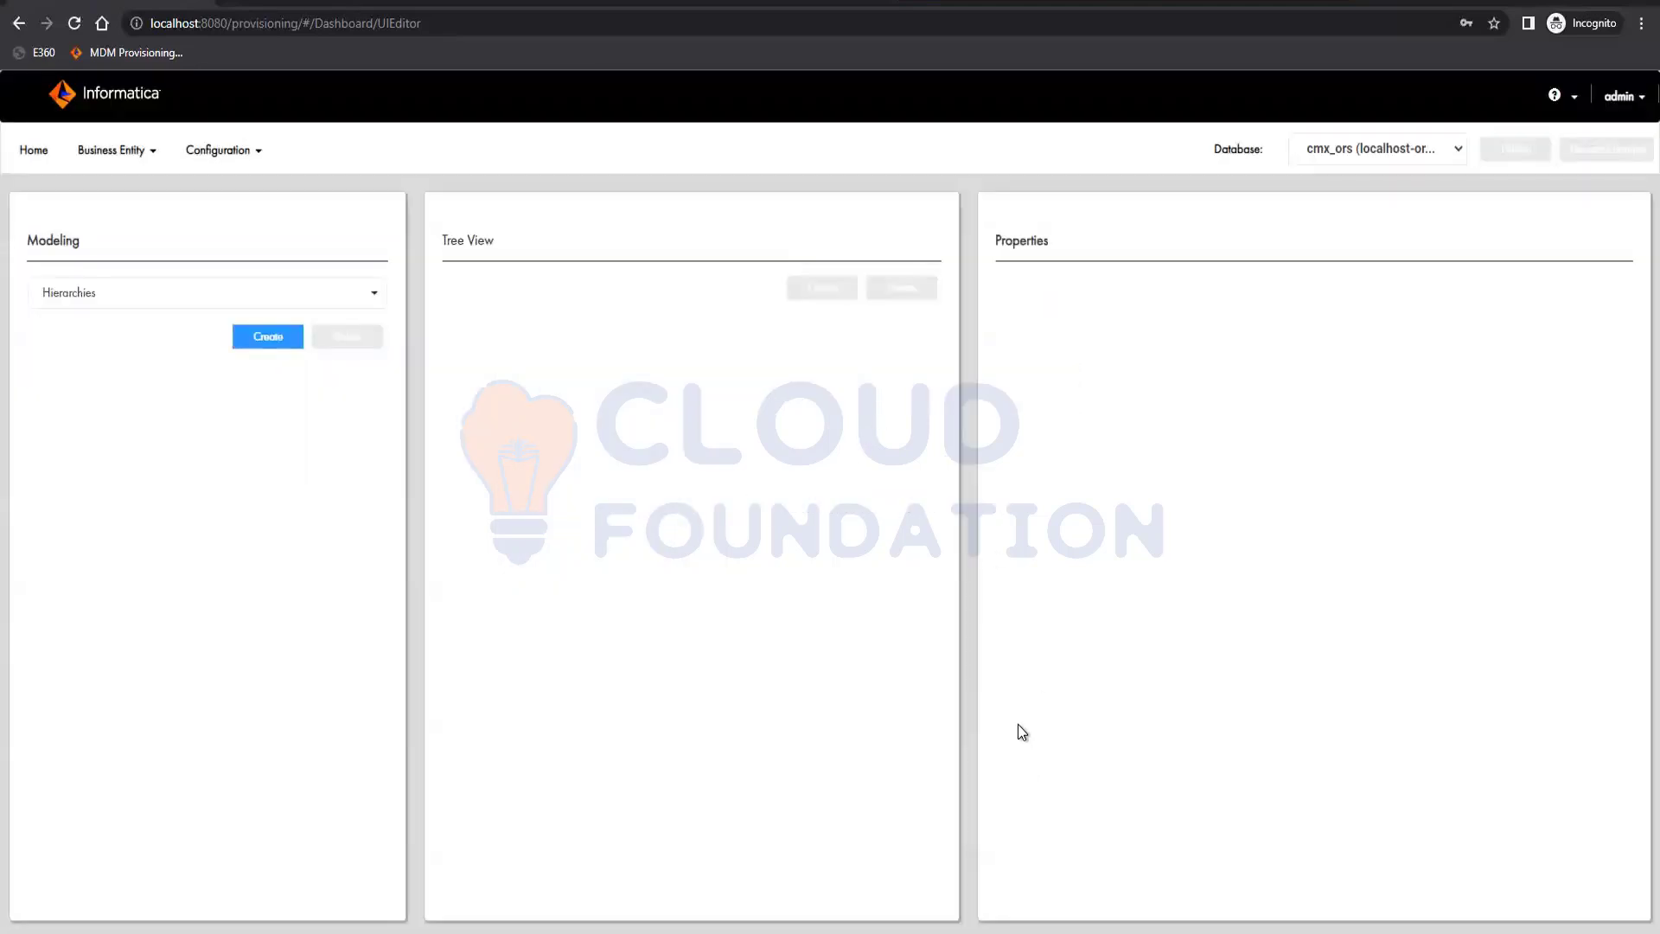
click(122, 151)
click(115, 194)
click(74, 23)
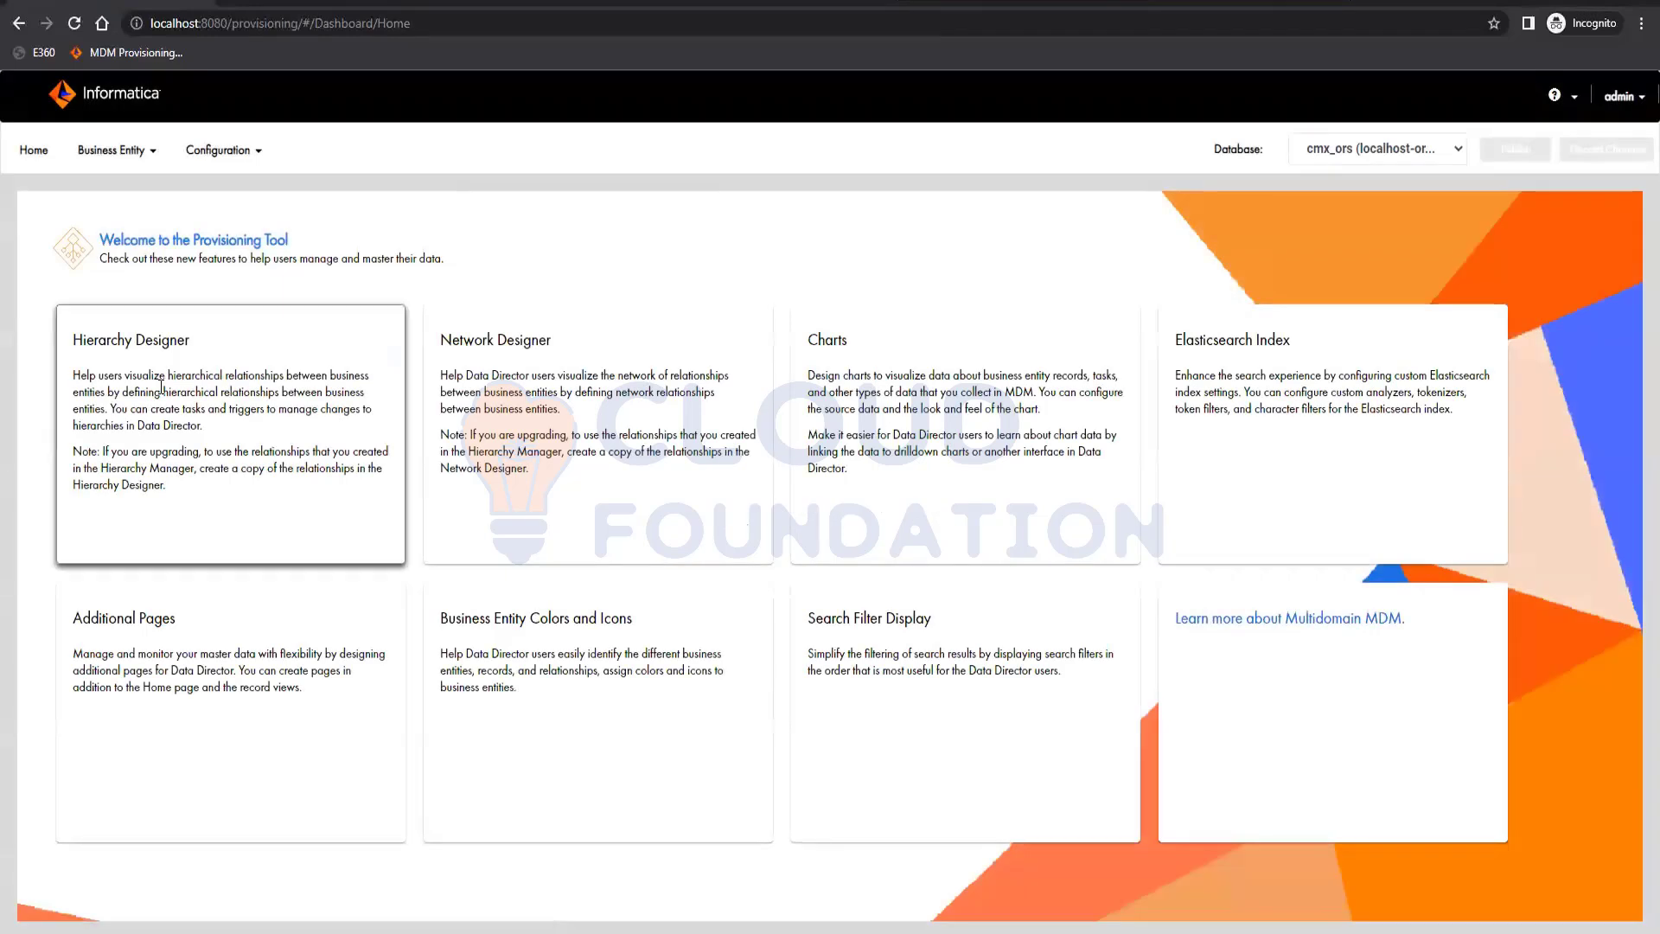
Open business entity Modeling and show its Hierarchies
click(111, 150)
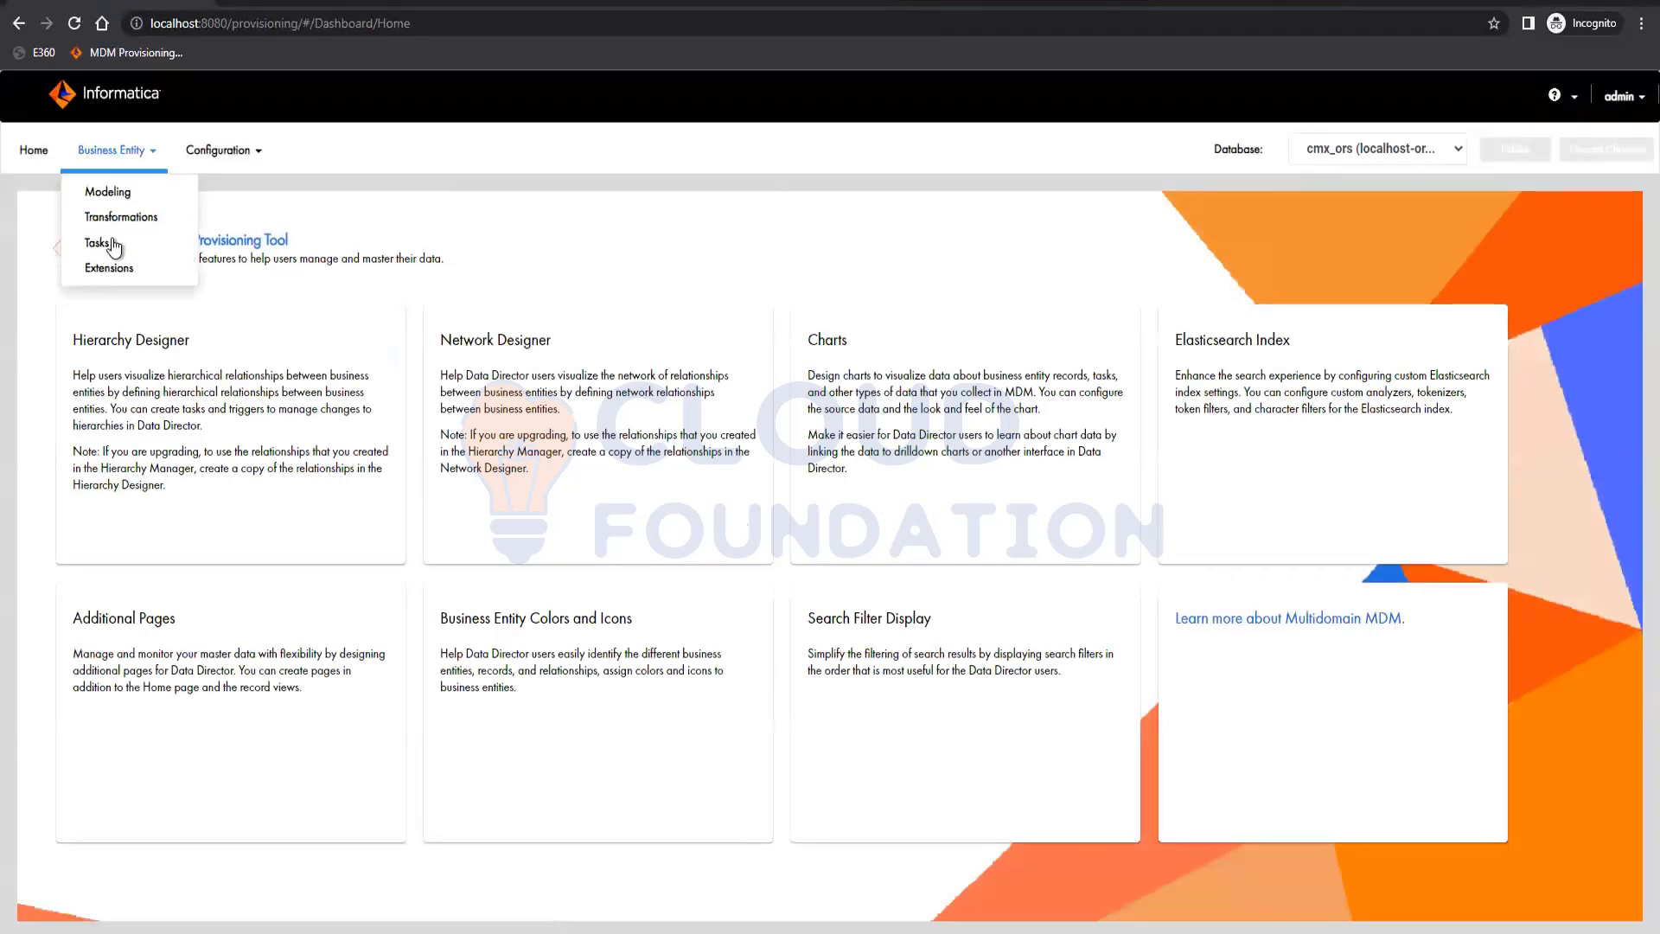
click(110, 192)
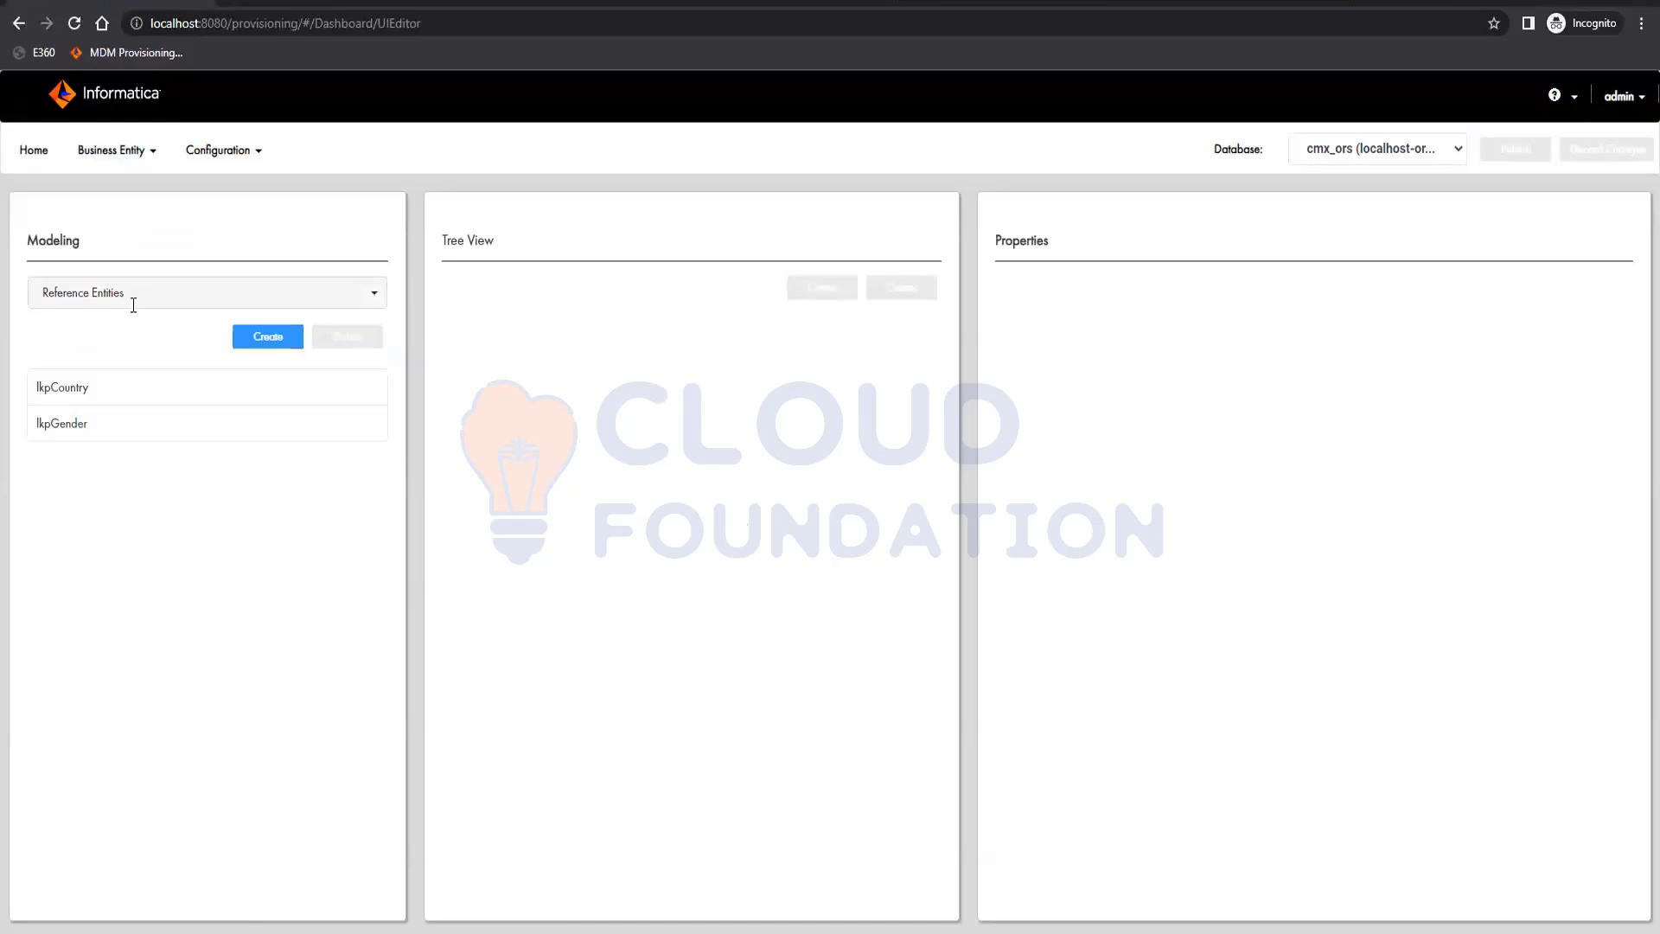
click(133, 299)
click(125, 400)
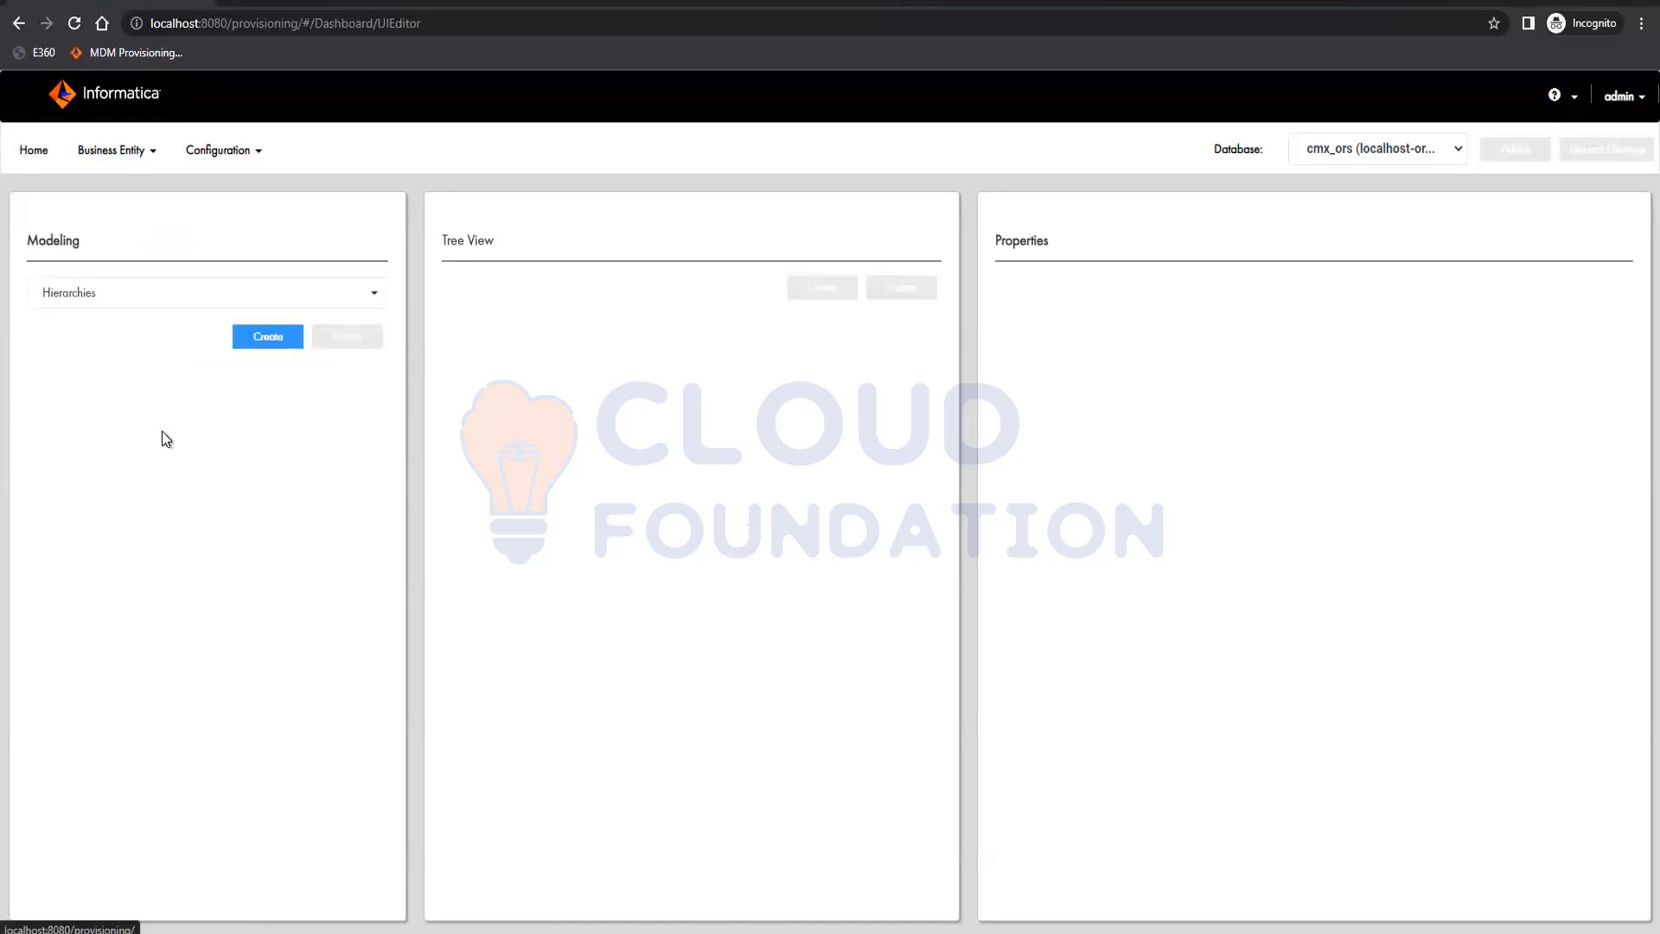
Create and save a hierarchy copied from Organizational Chart in Hierarchy Manager, with root HM entity Manager and the name OrganizationalChart
click(267, 339)
click(268, 391)
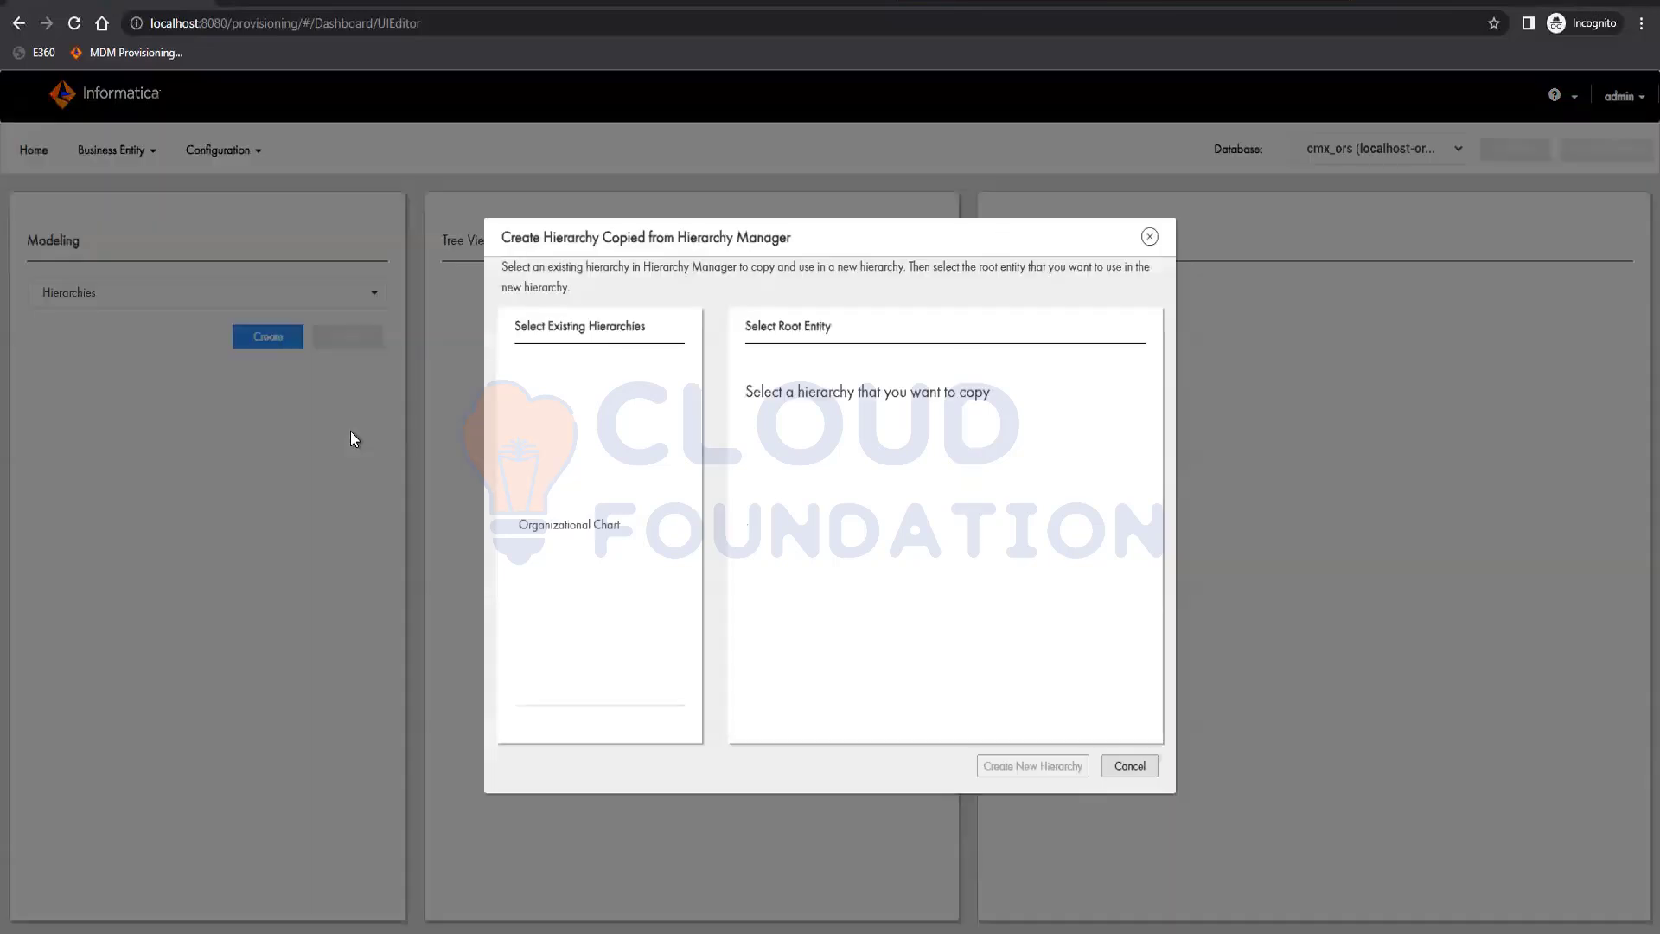
click(574, 495)
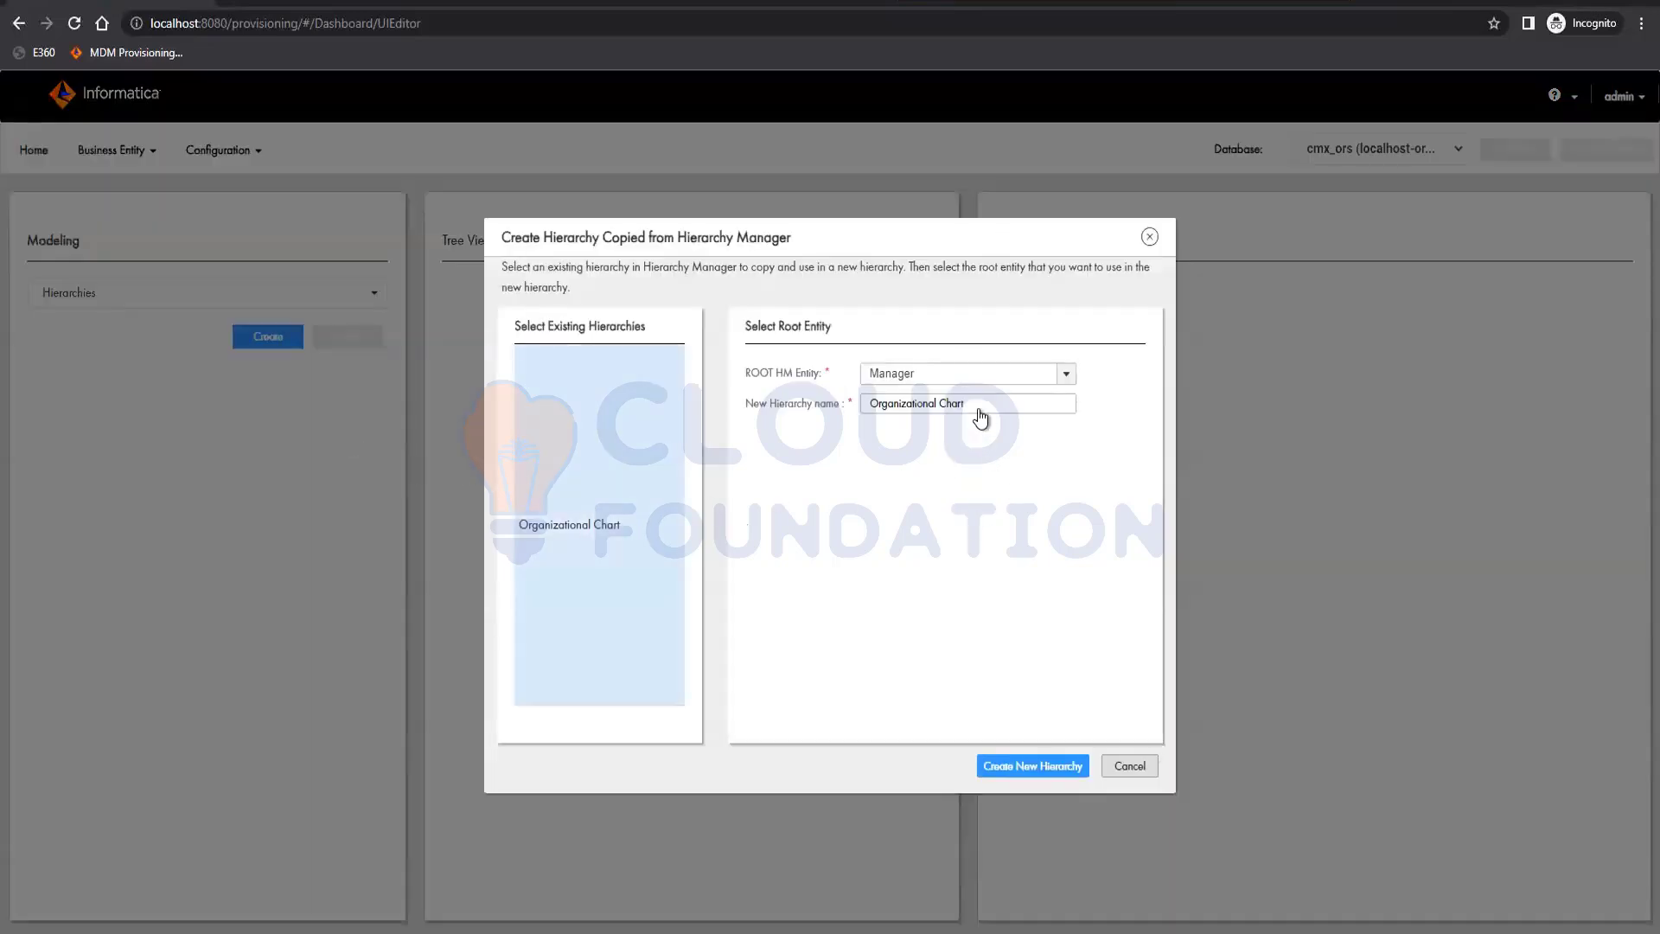
click(979, 411)
double_click(950, 422)
click(941, 413)
key(BackSpace)
click(1045, 768)
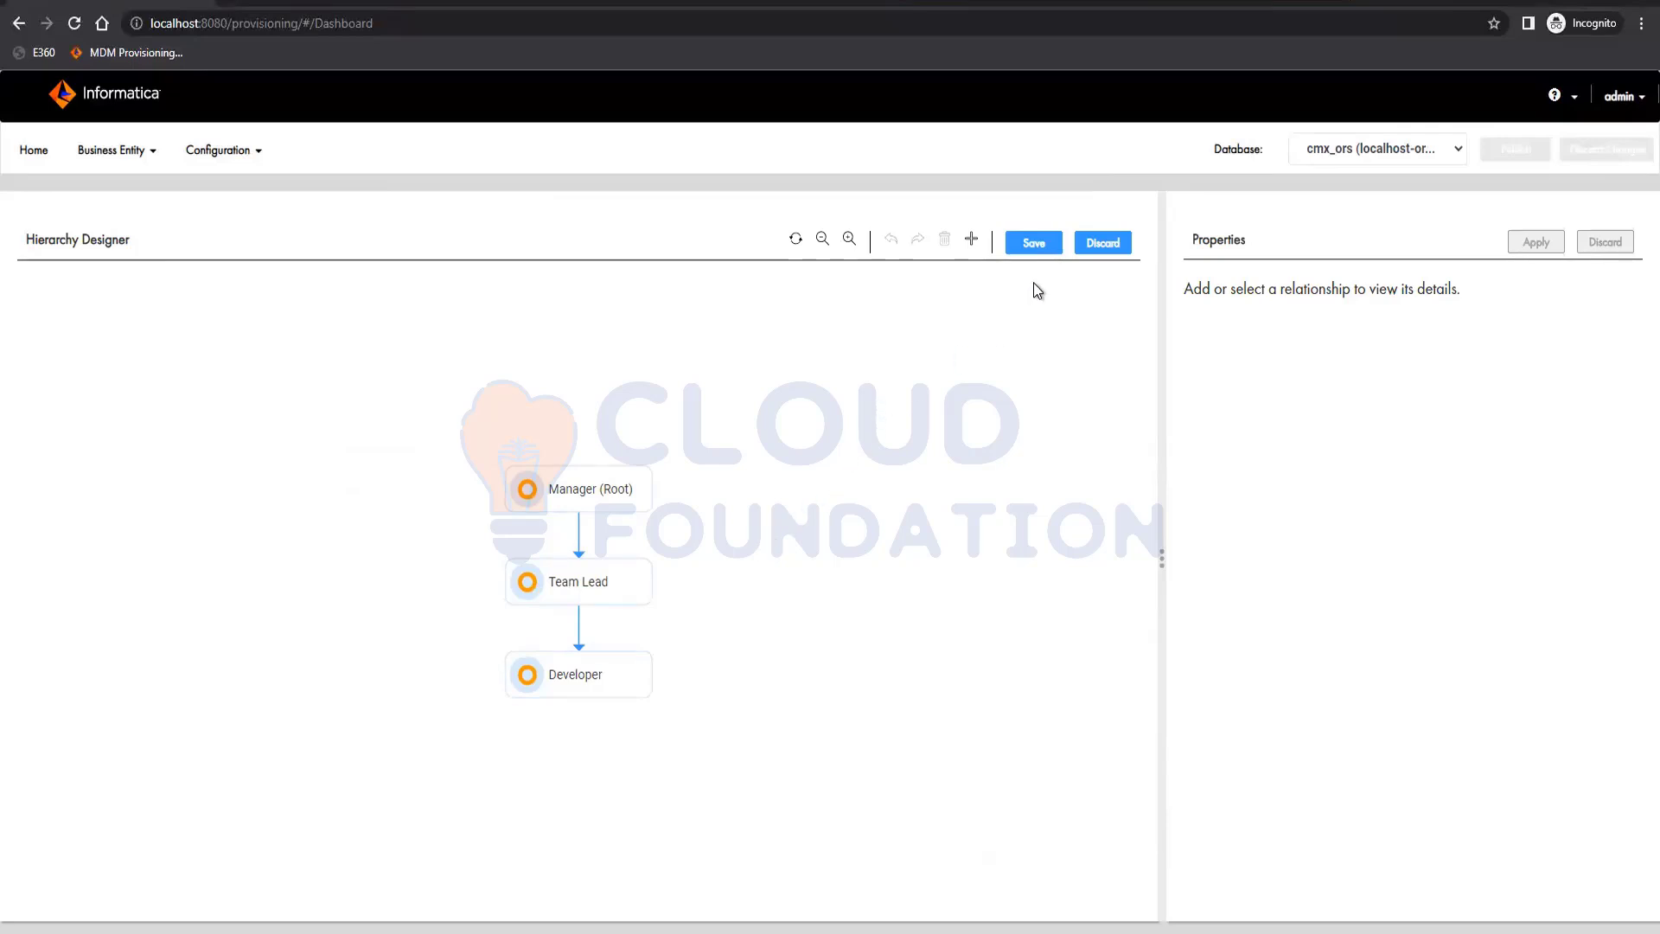
click(1035, 246)
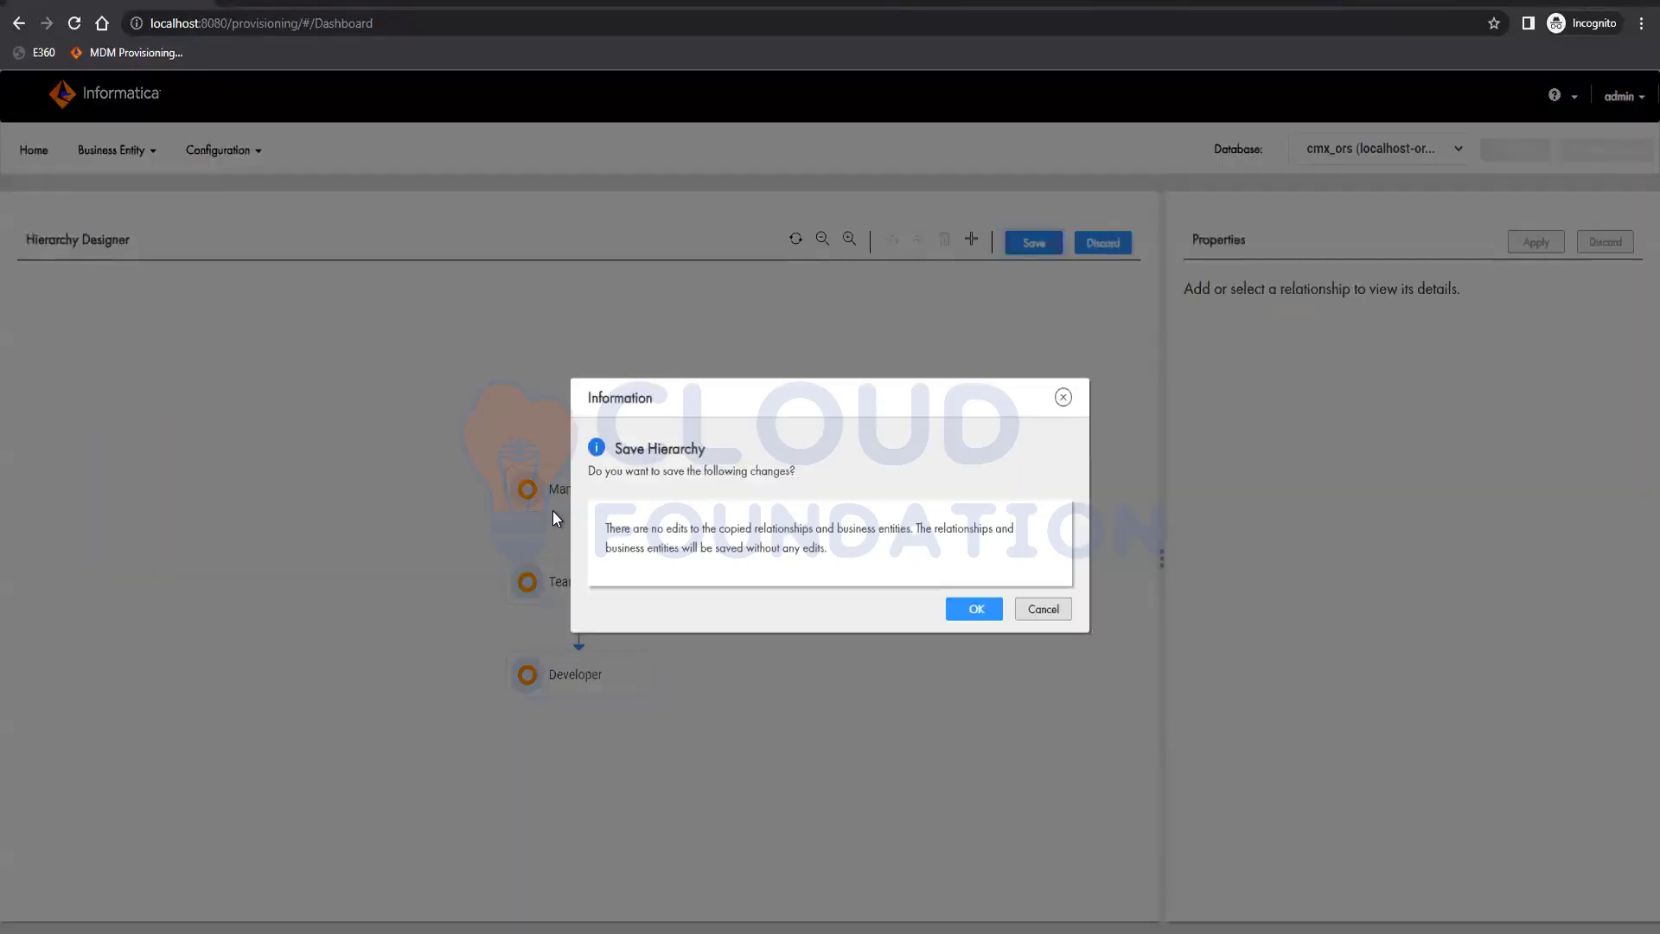
click(975, 609)
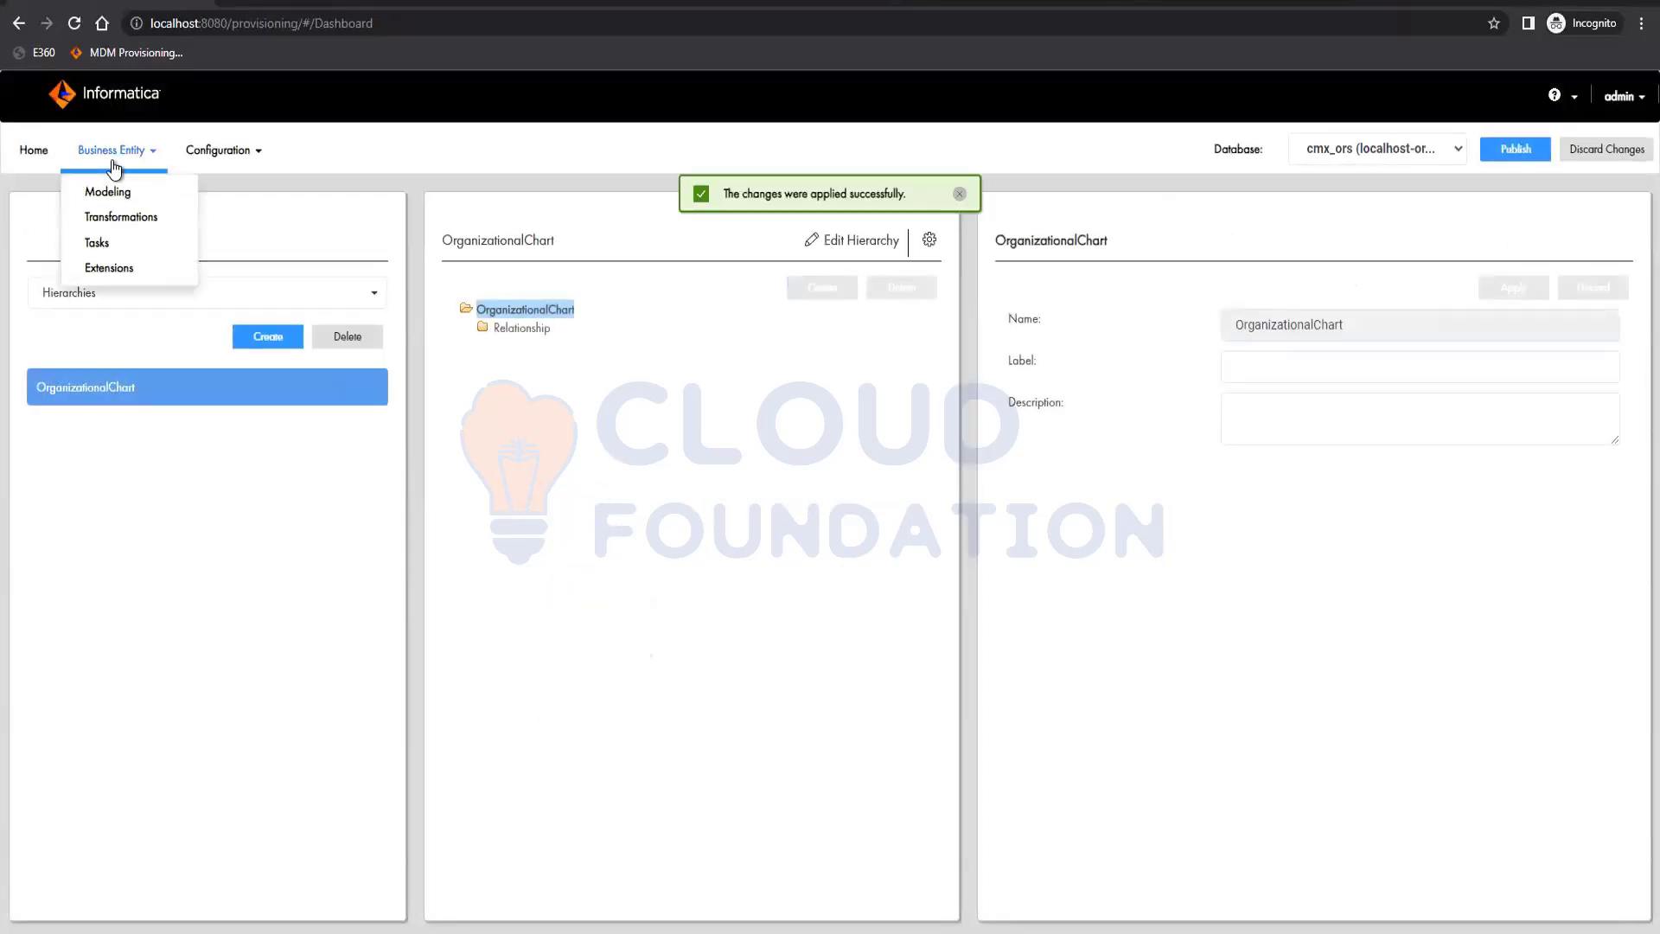
Examine the Developer, Manager and TeamLead business entities, their fields, and the list of reference entities
click(119, 304)
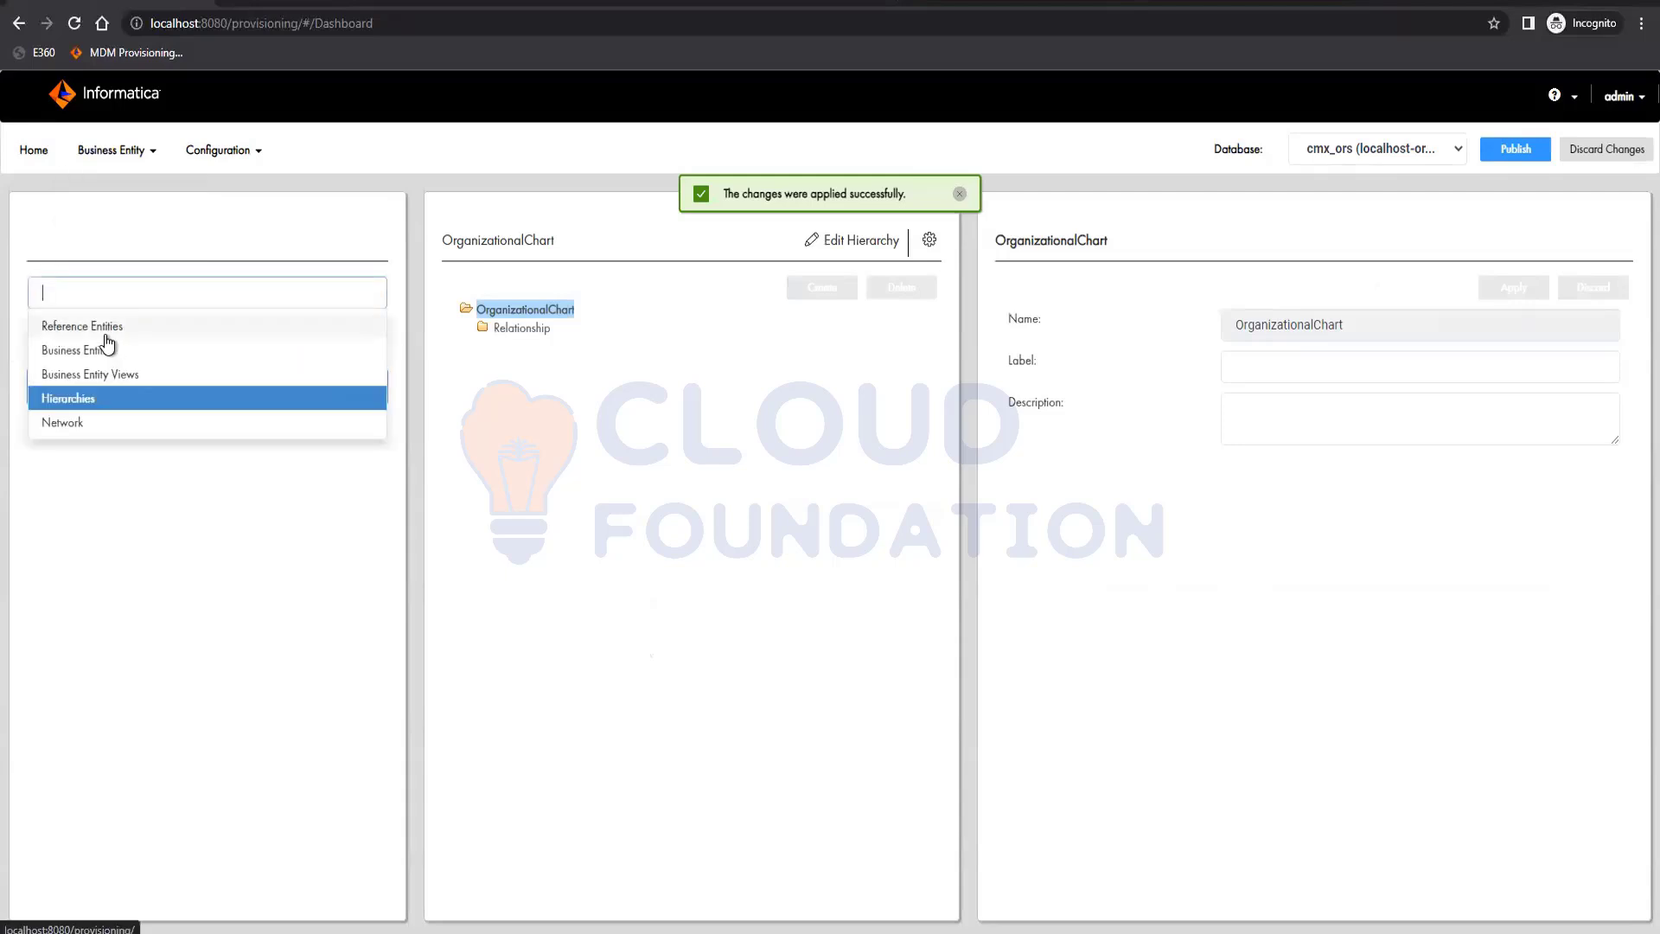
click(78, 349)
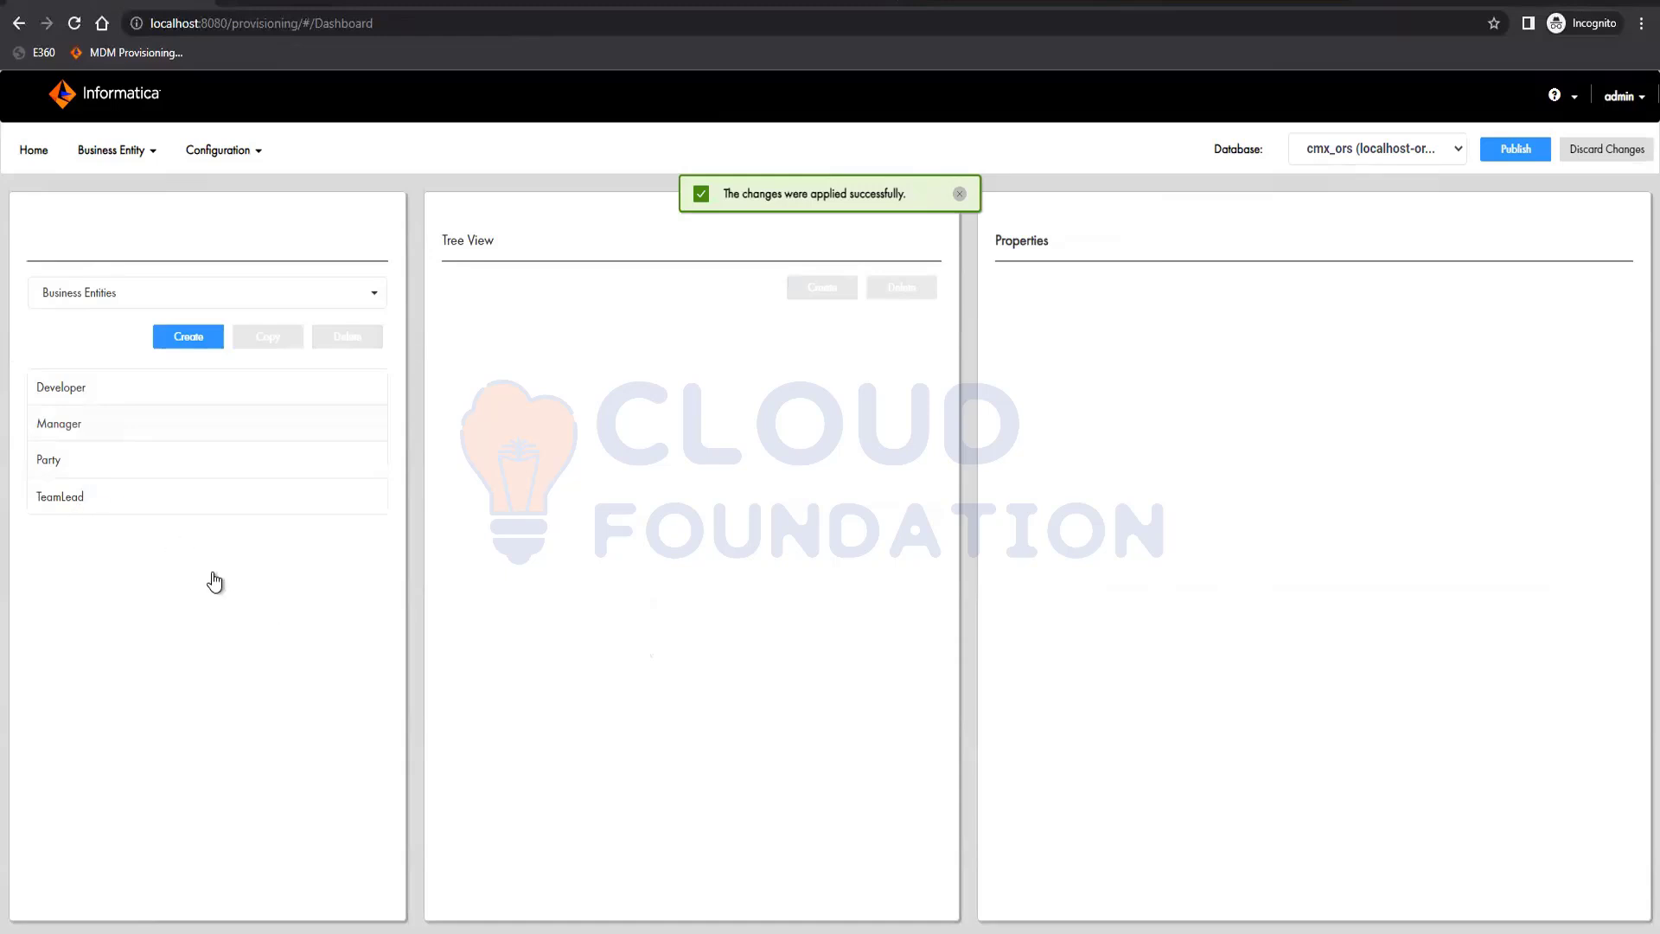
click(266, 493)
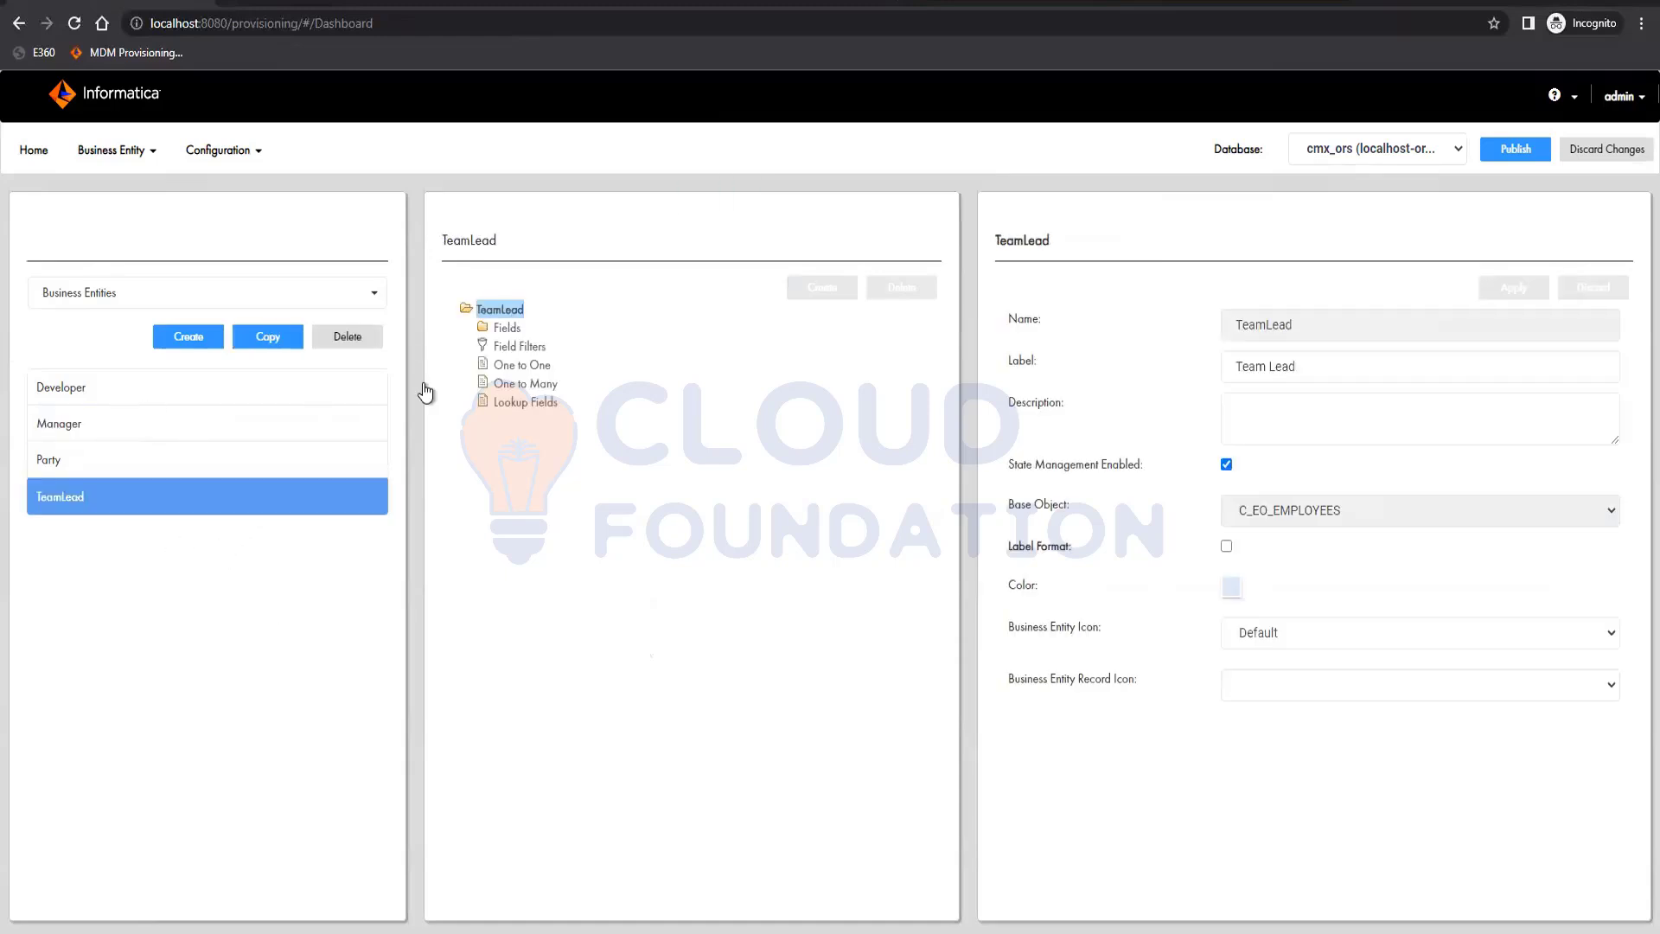
click(501, 329)
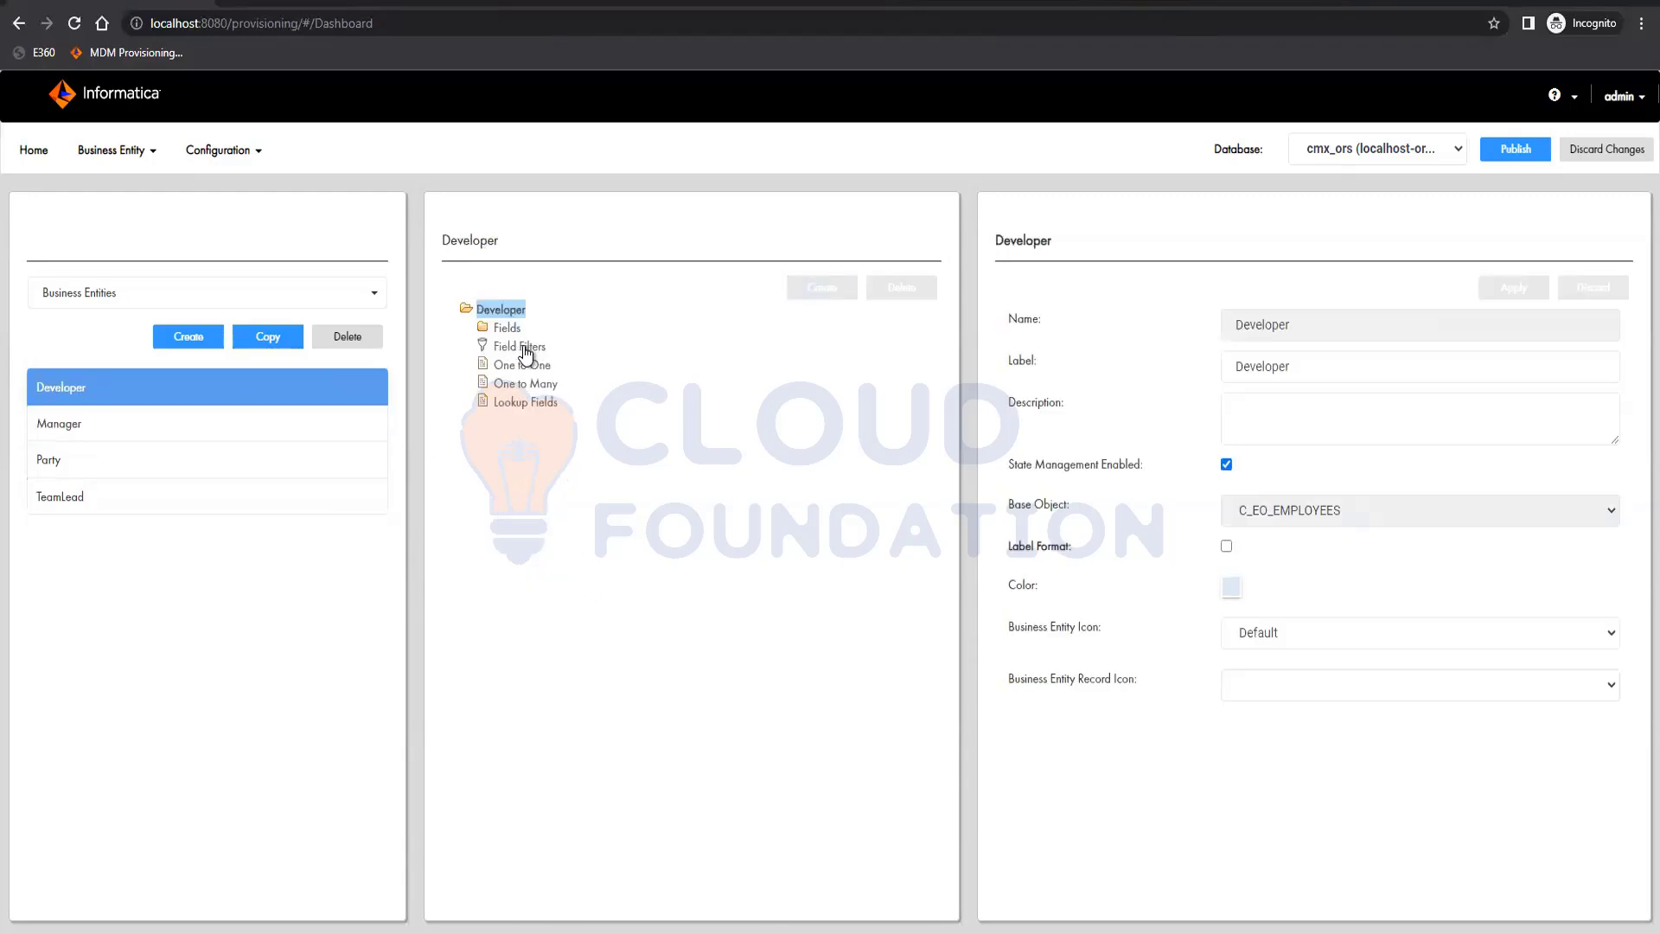
click(512, 334)
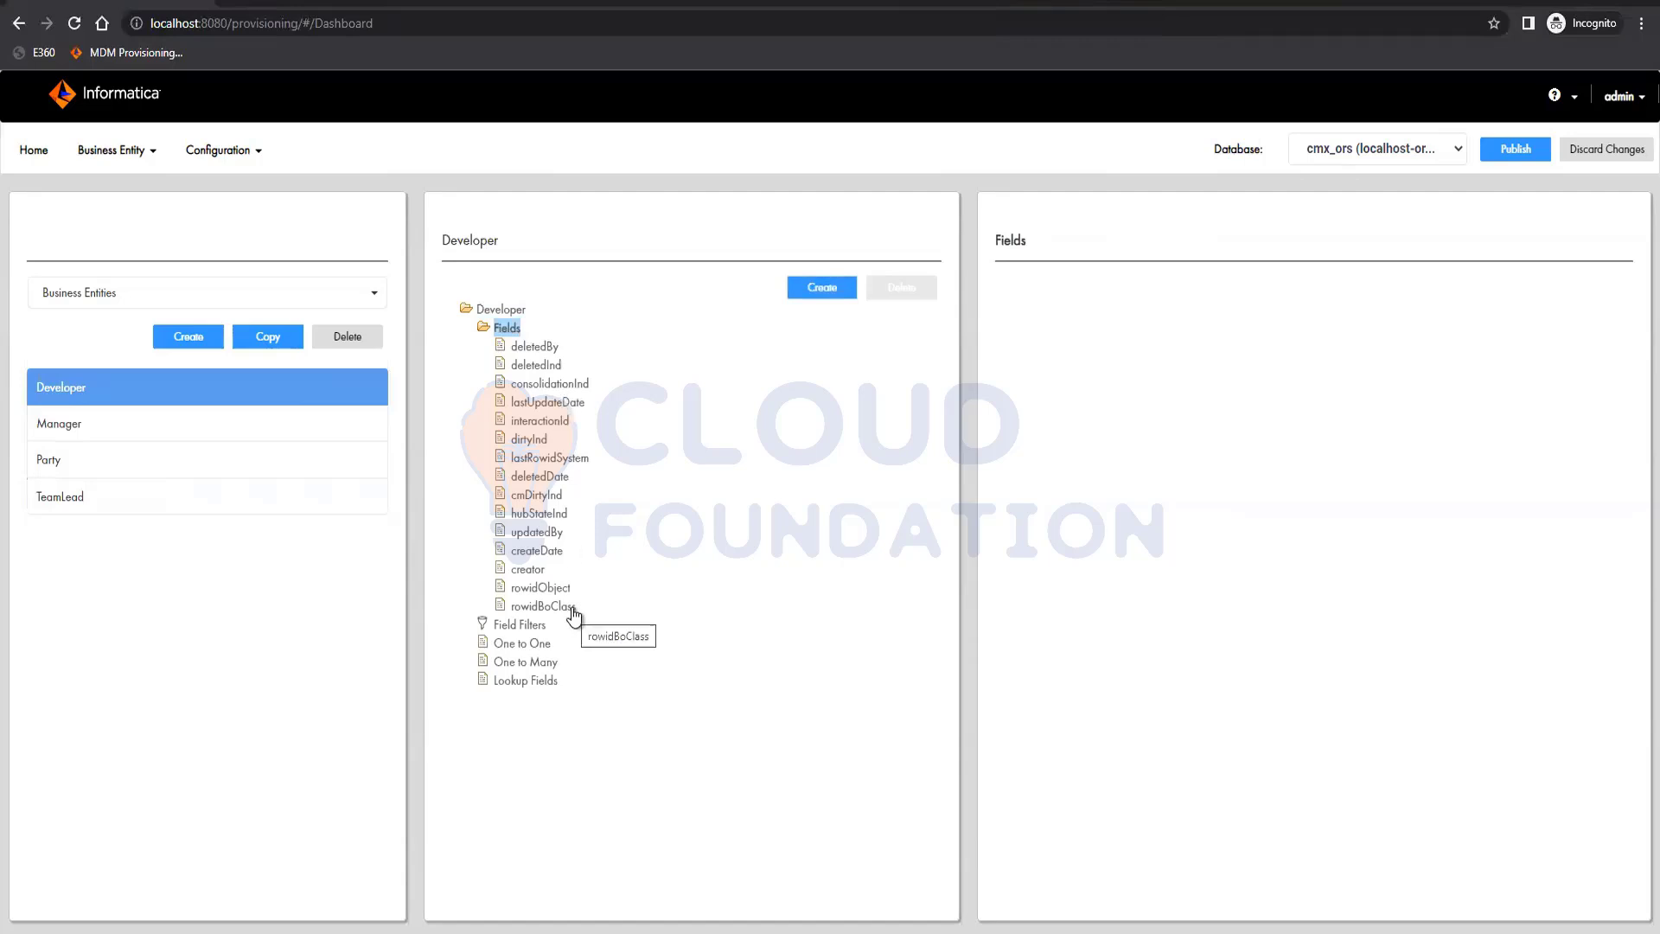
click(121, 298)
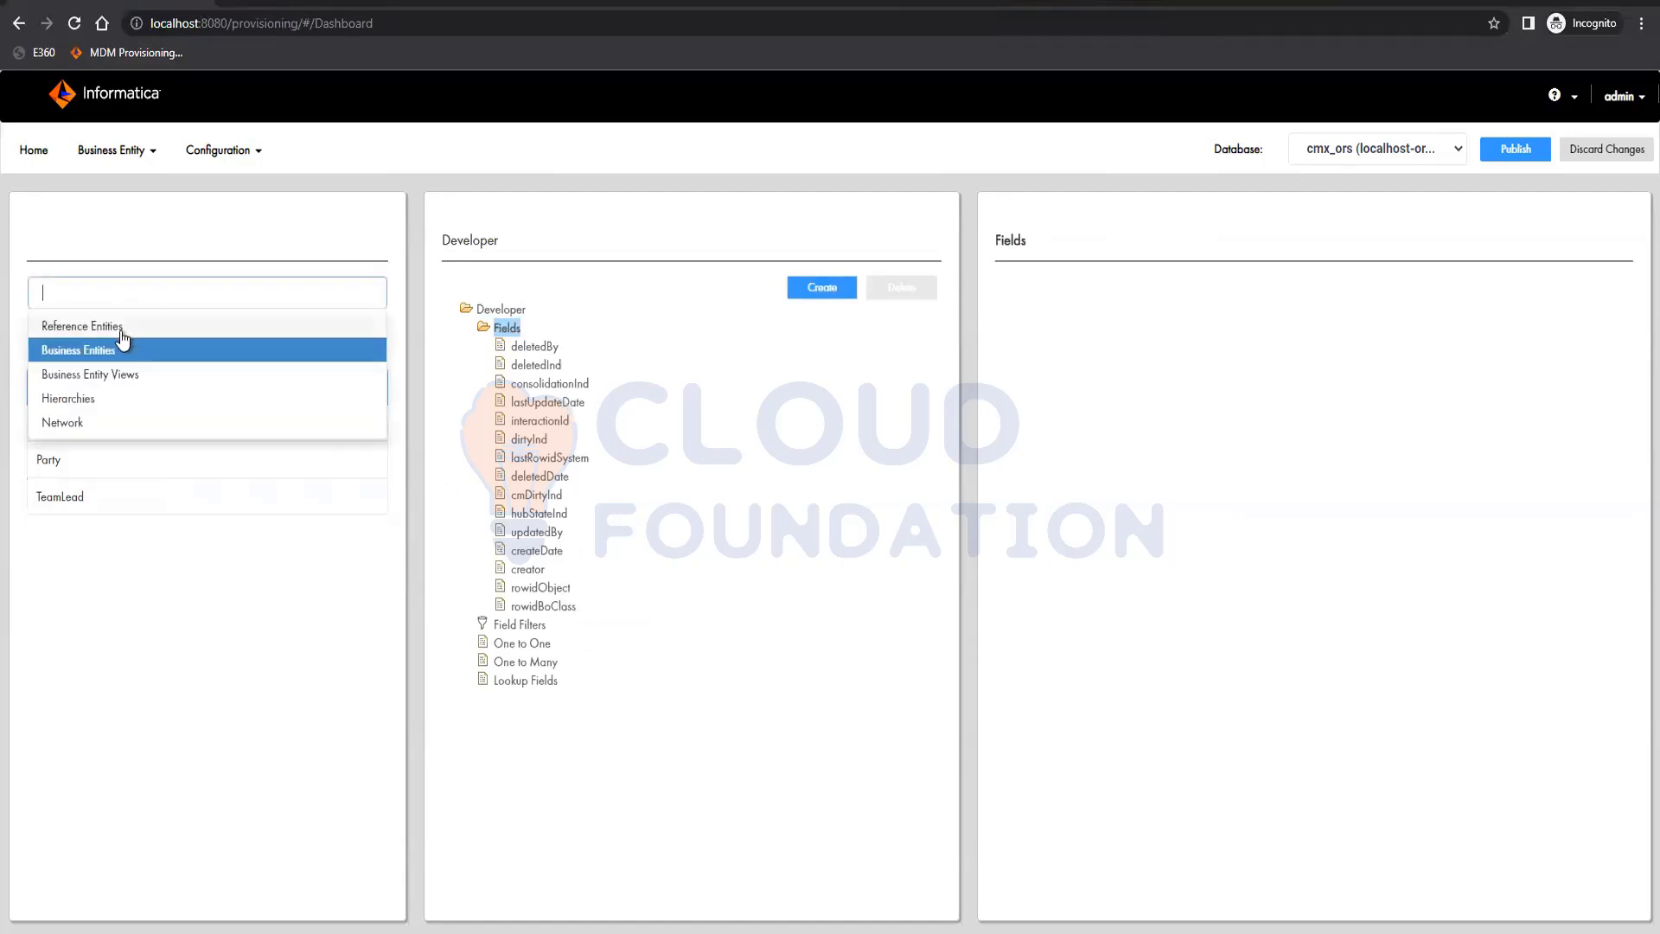
click(104, 323)
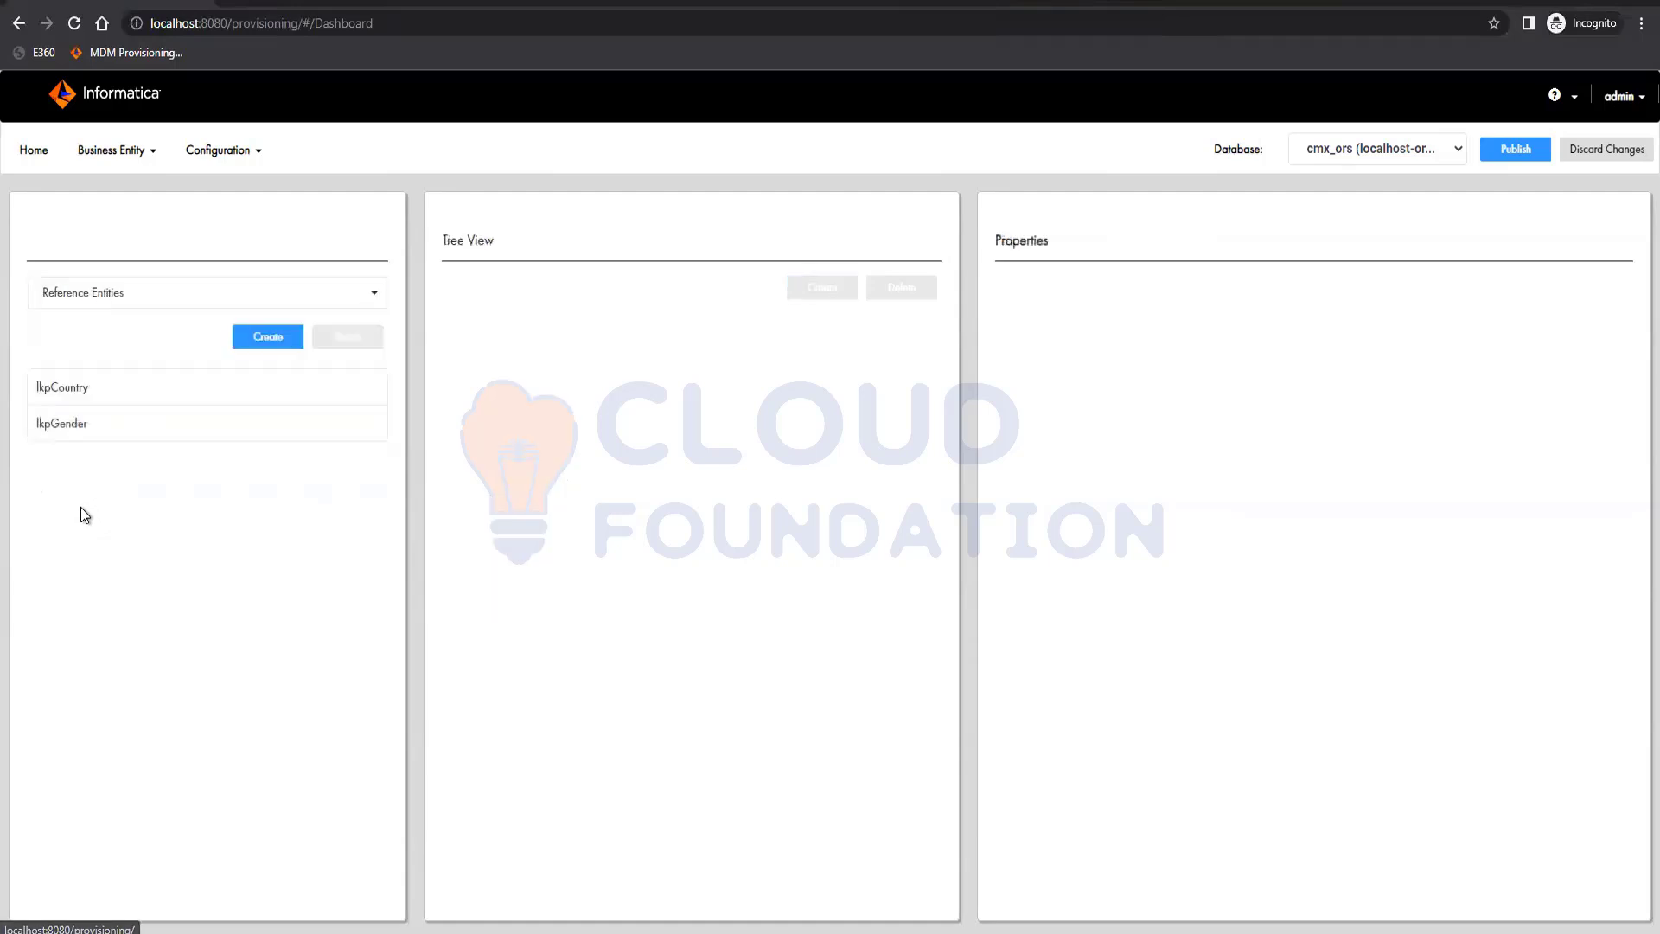
click(89, 305)
click(94, 353)
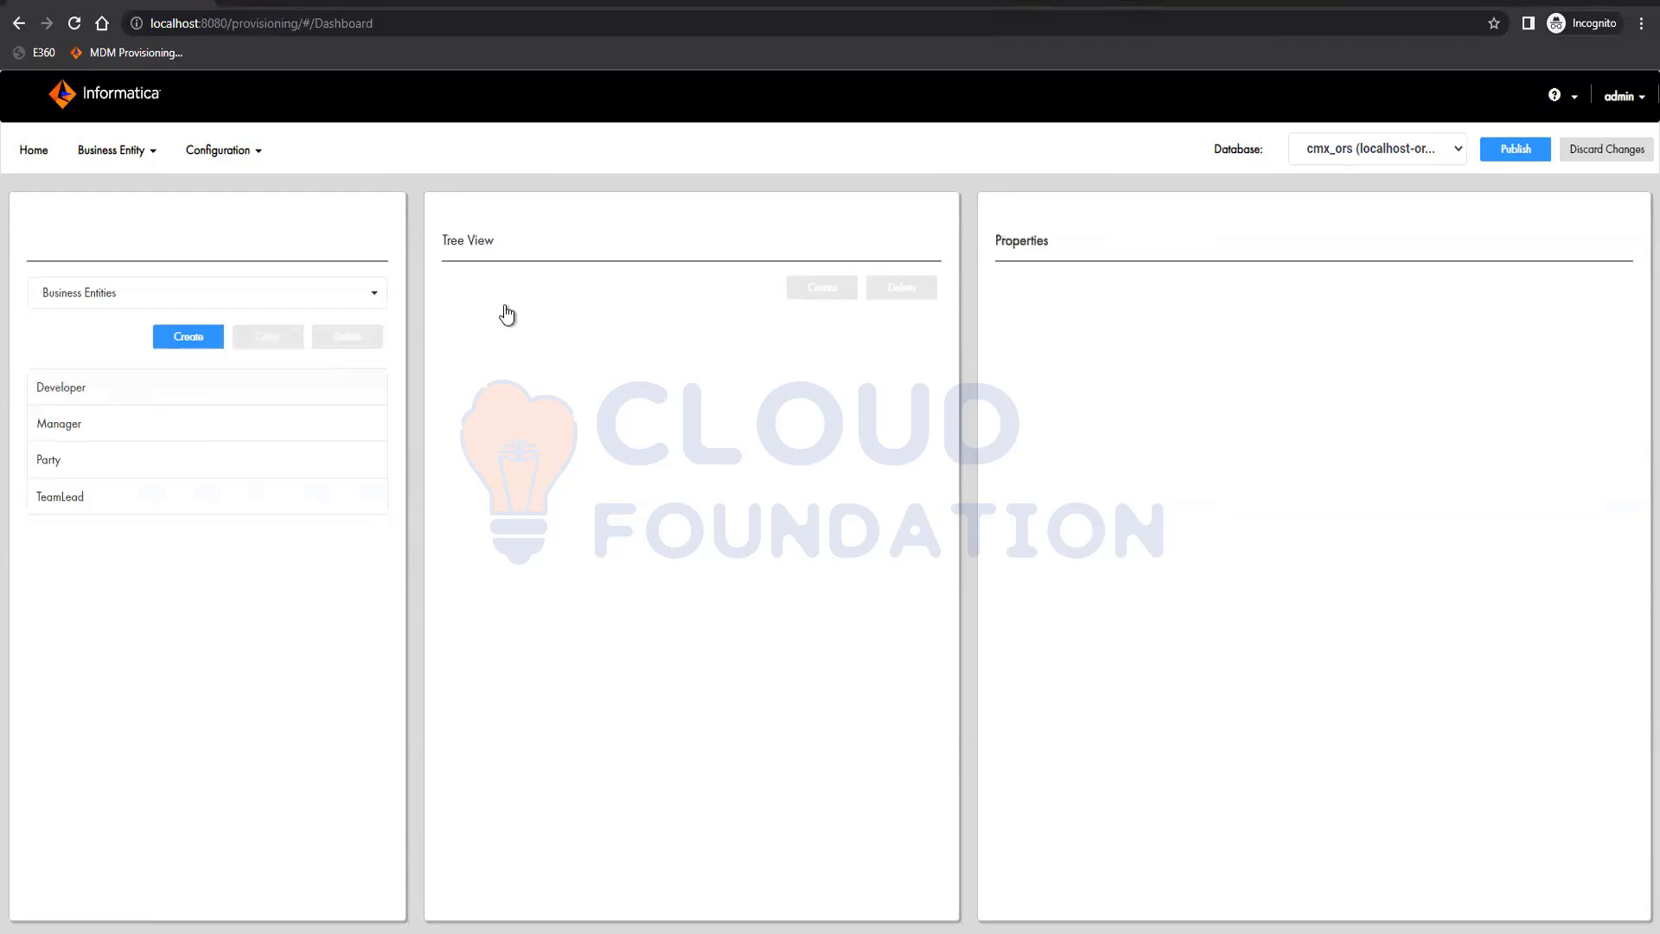
click(294, 377)
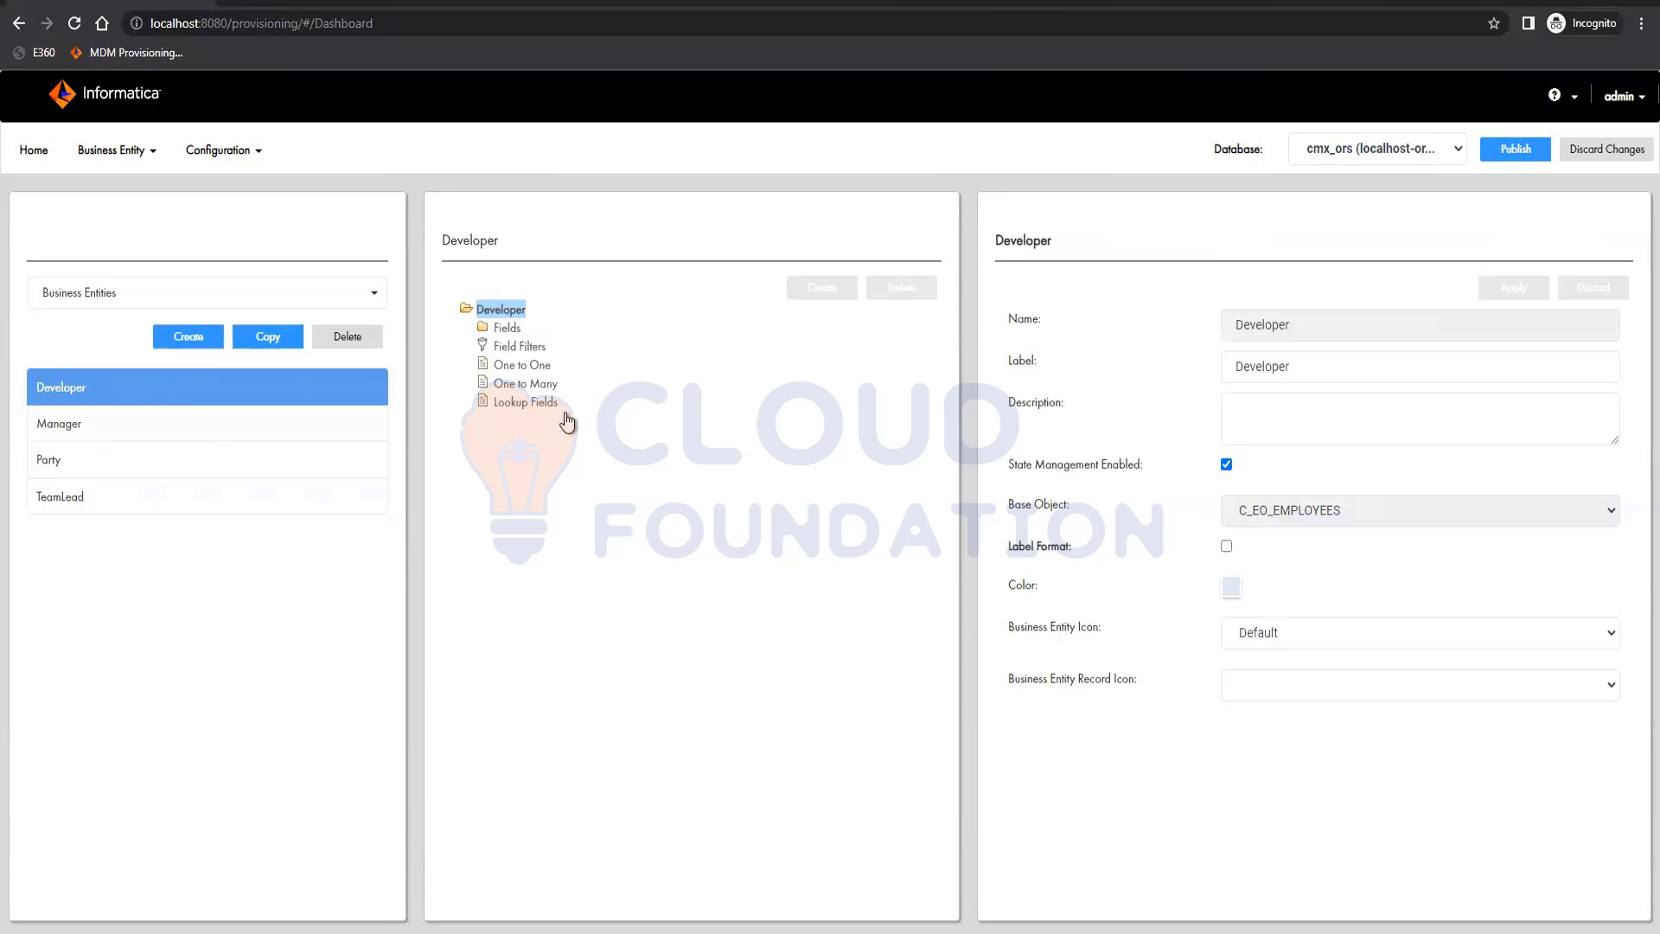
click(134, 430)
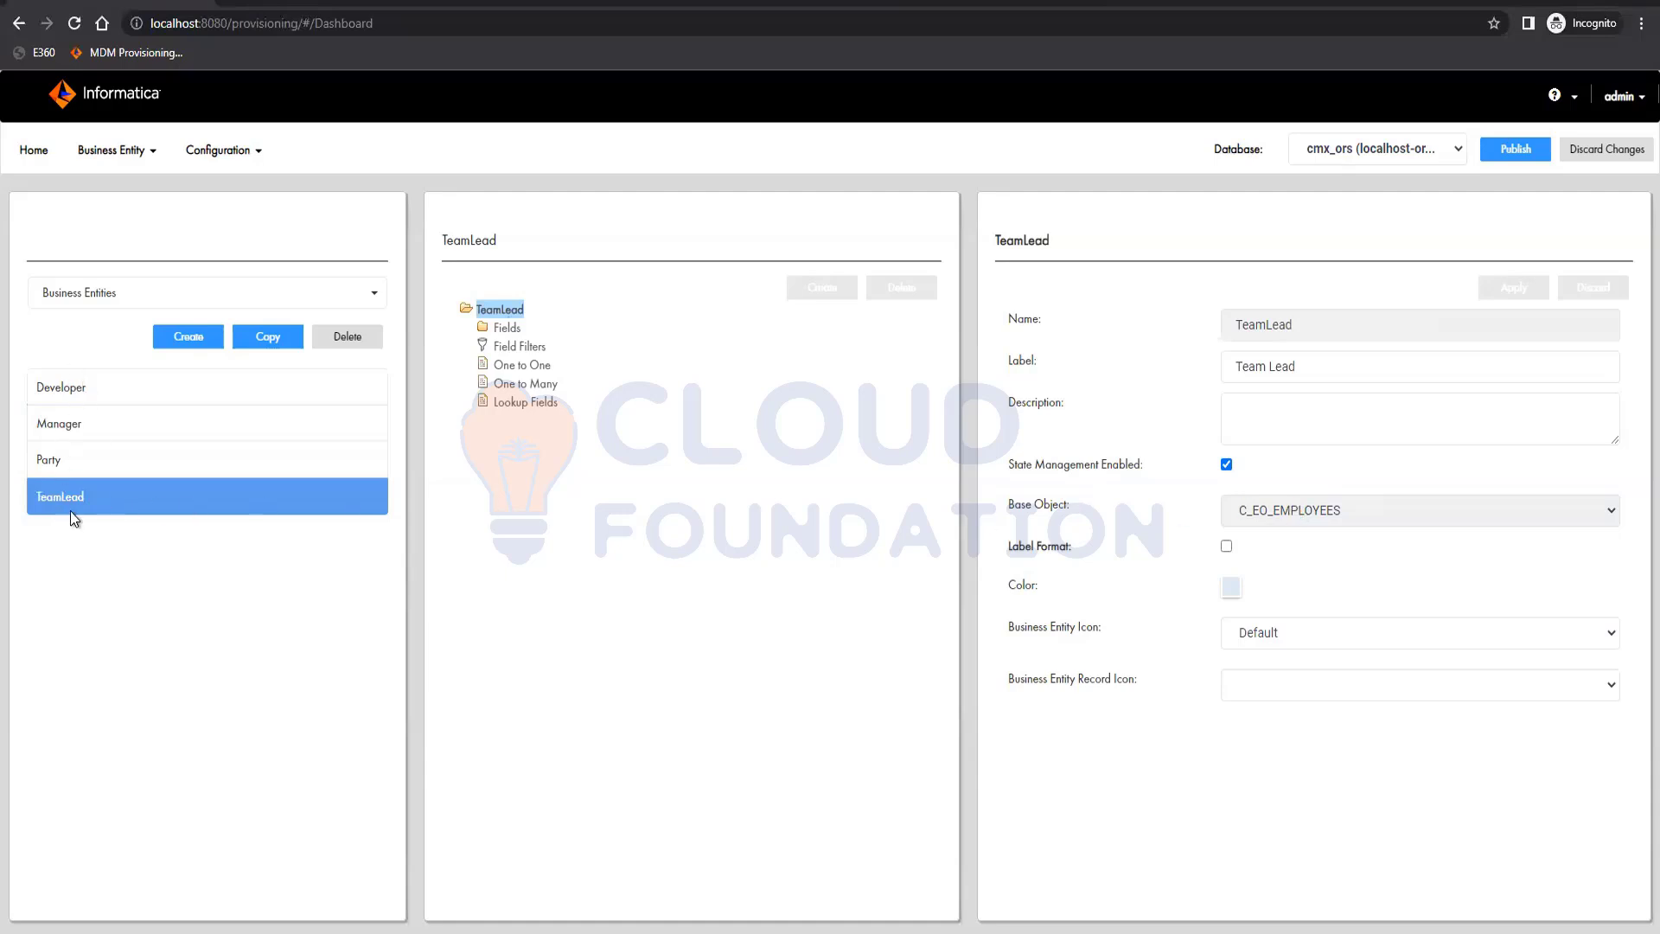
Add a field named Type to the TeamLead business entity, based on the TYPE column
click(507, 327)
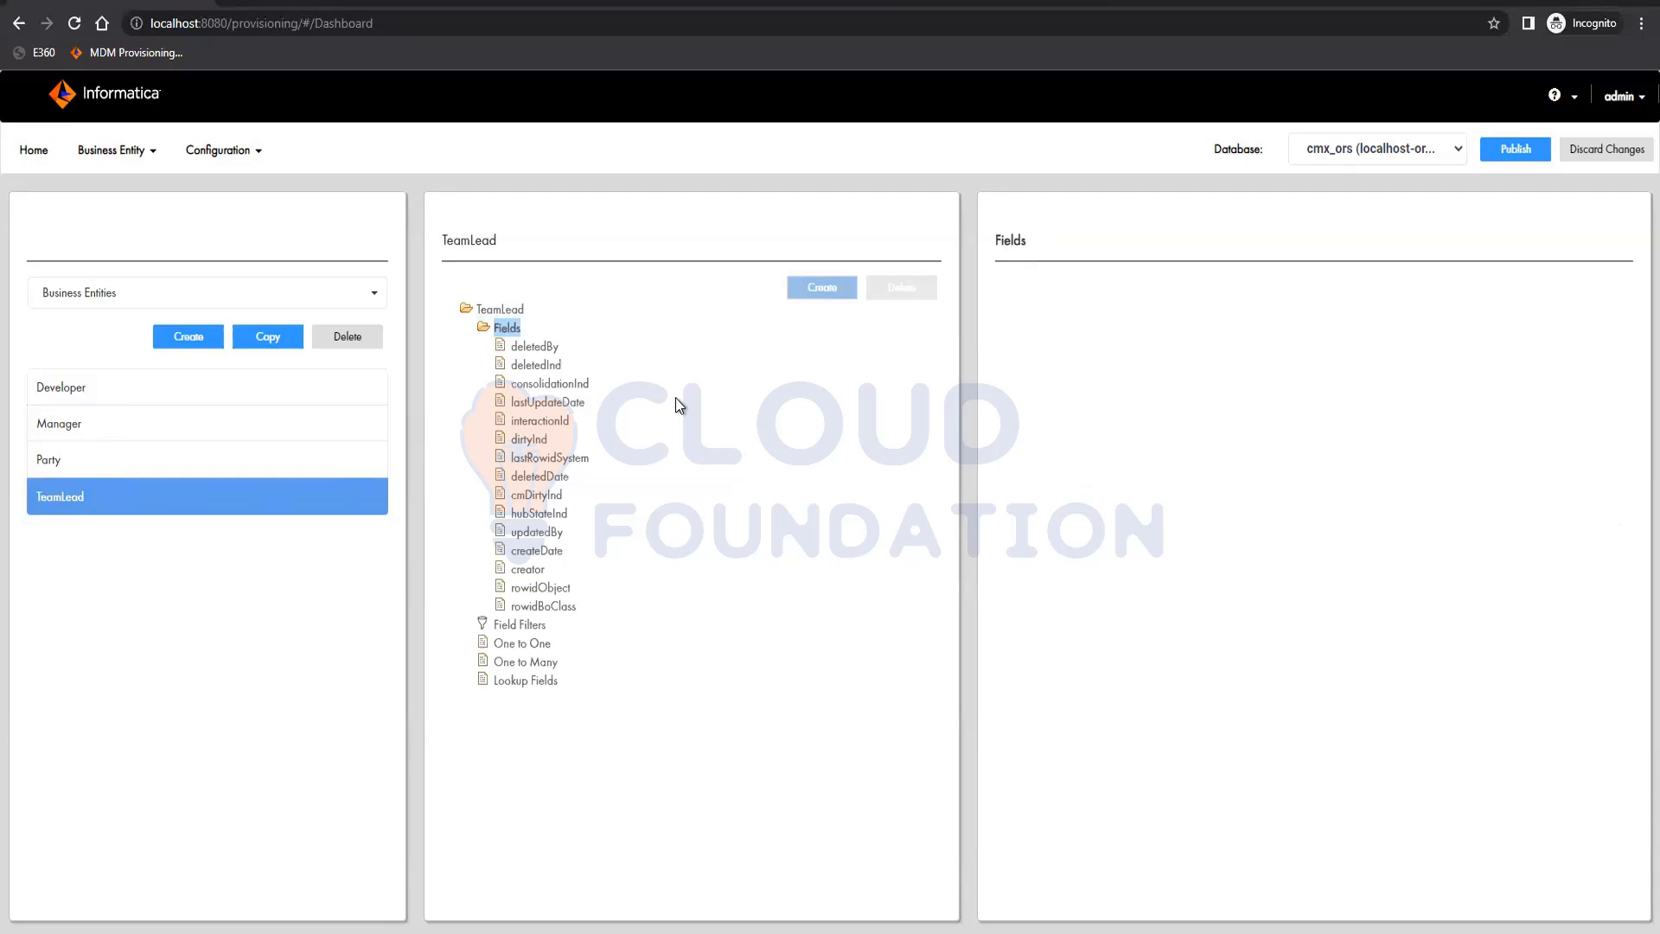
click(826, 287)
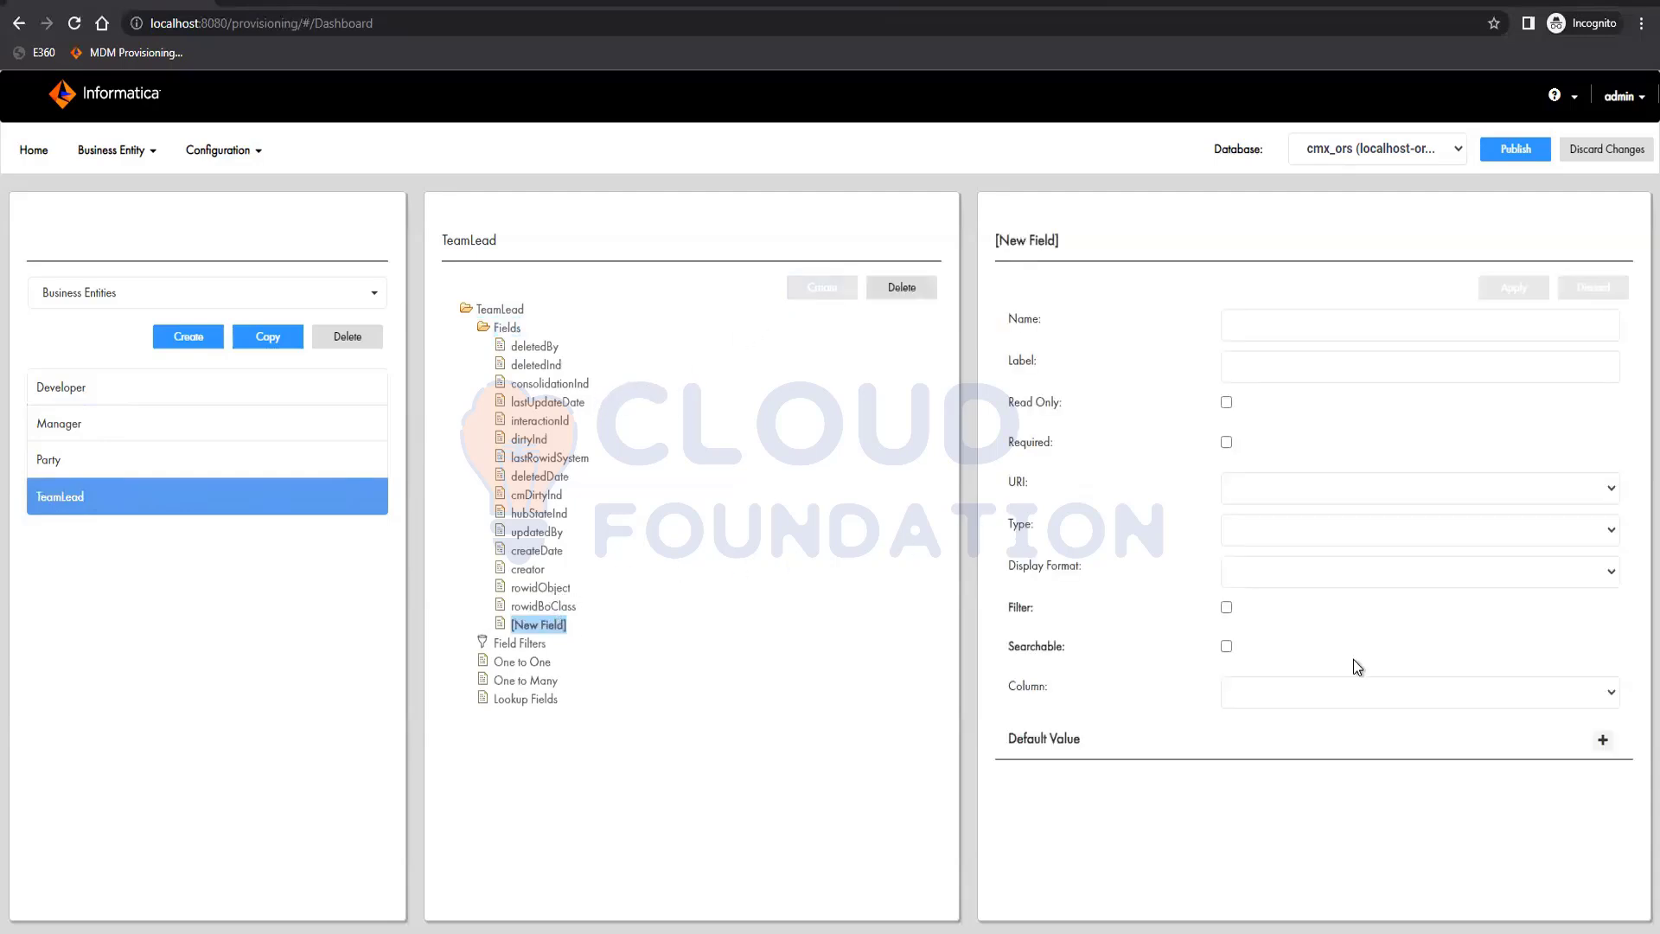
click(1381, 694)
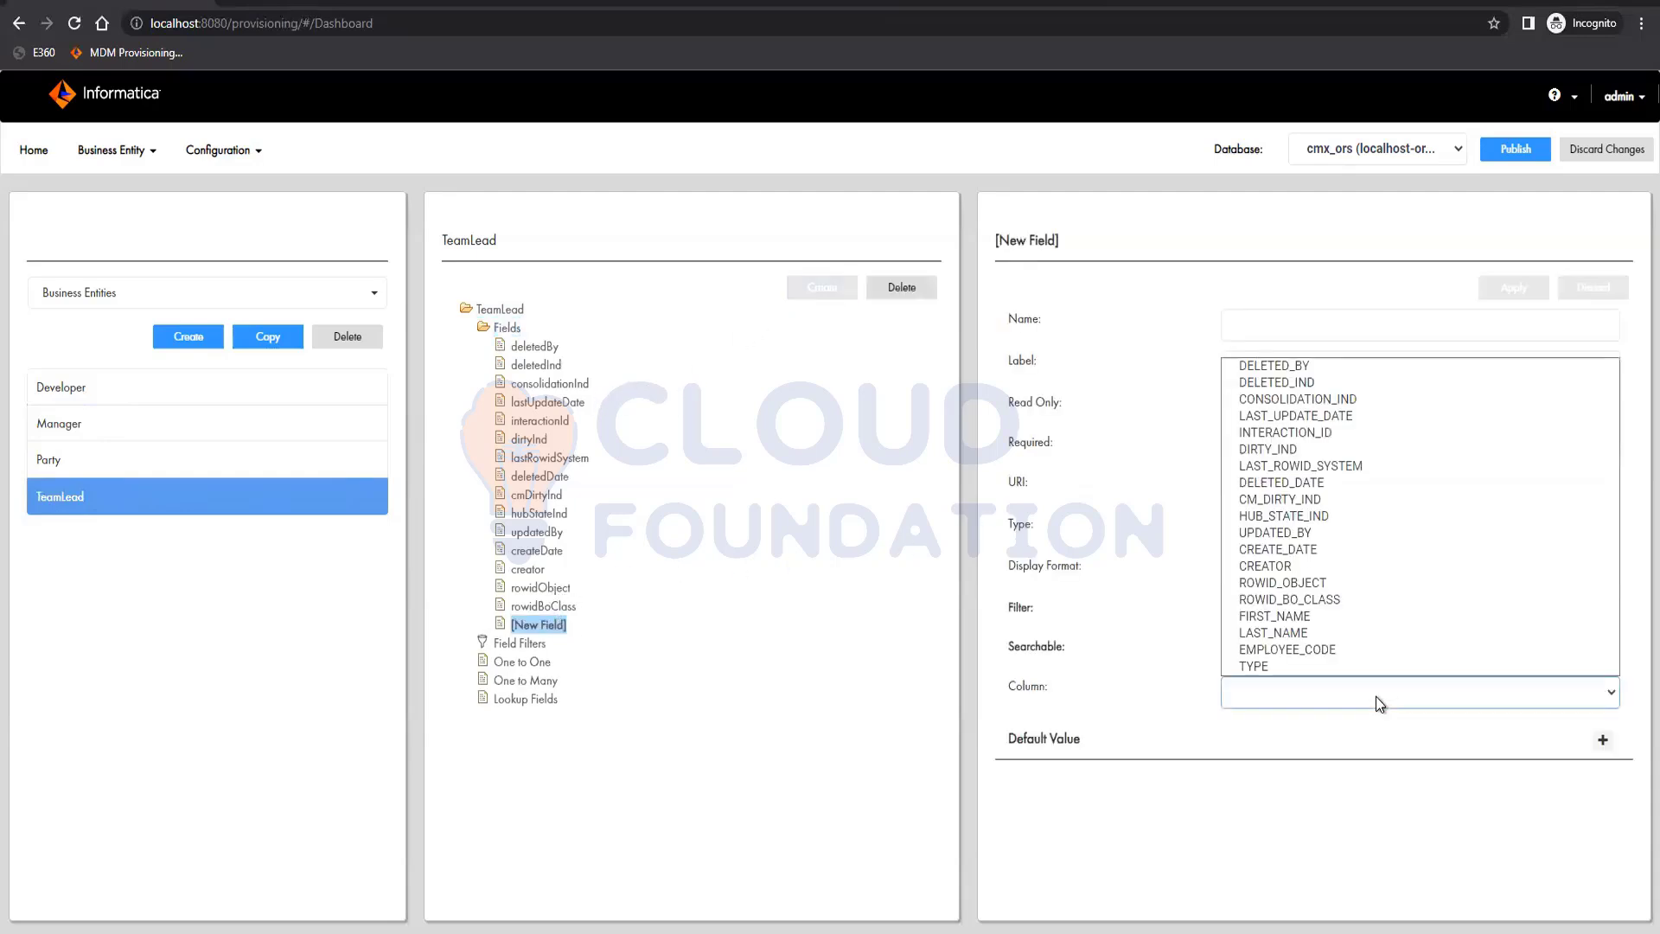
click(1334, 668)
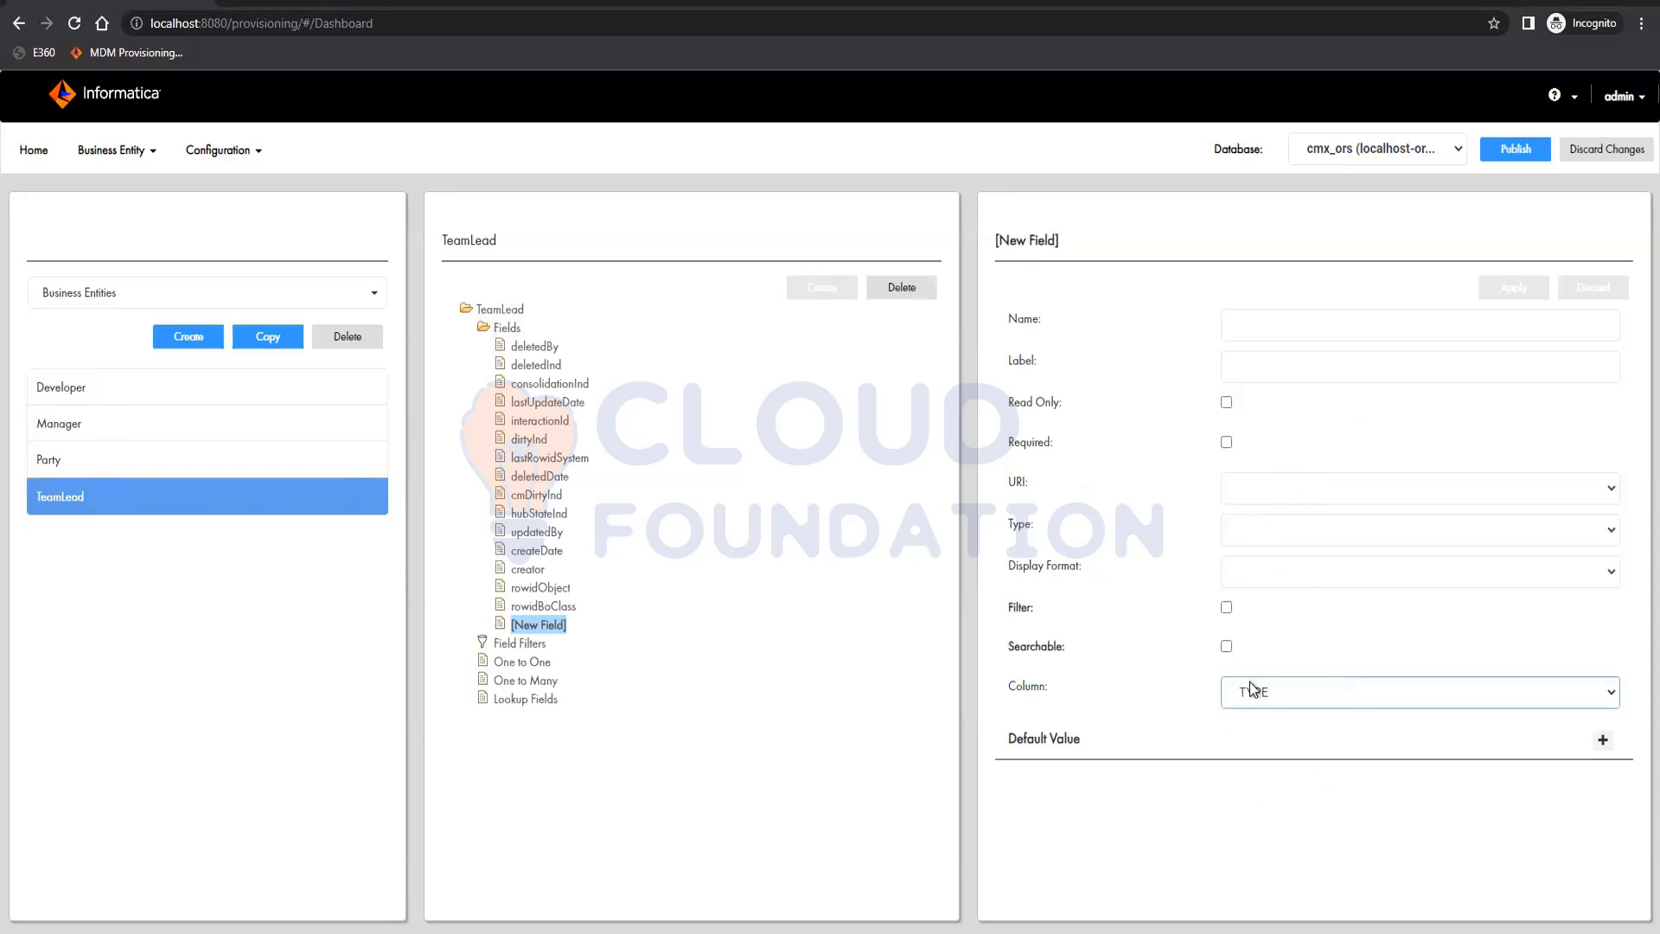
click(1254, 336)
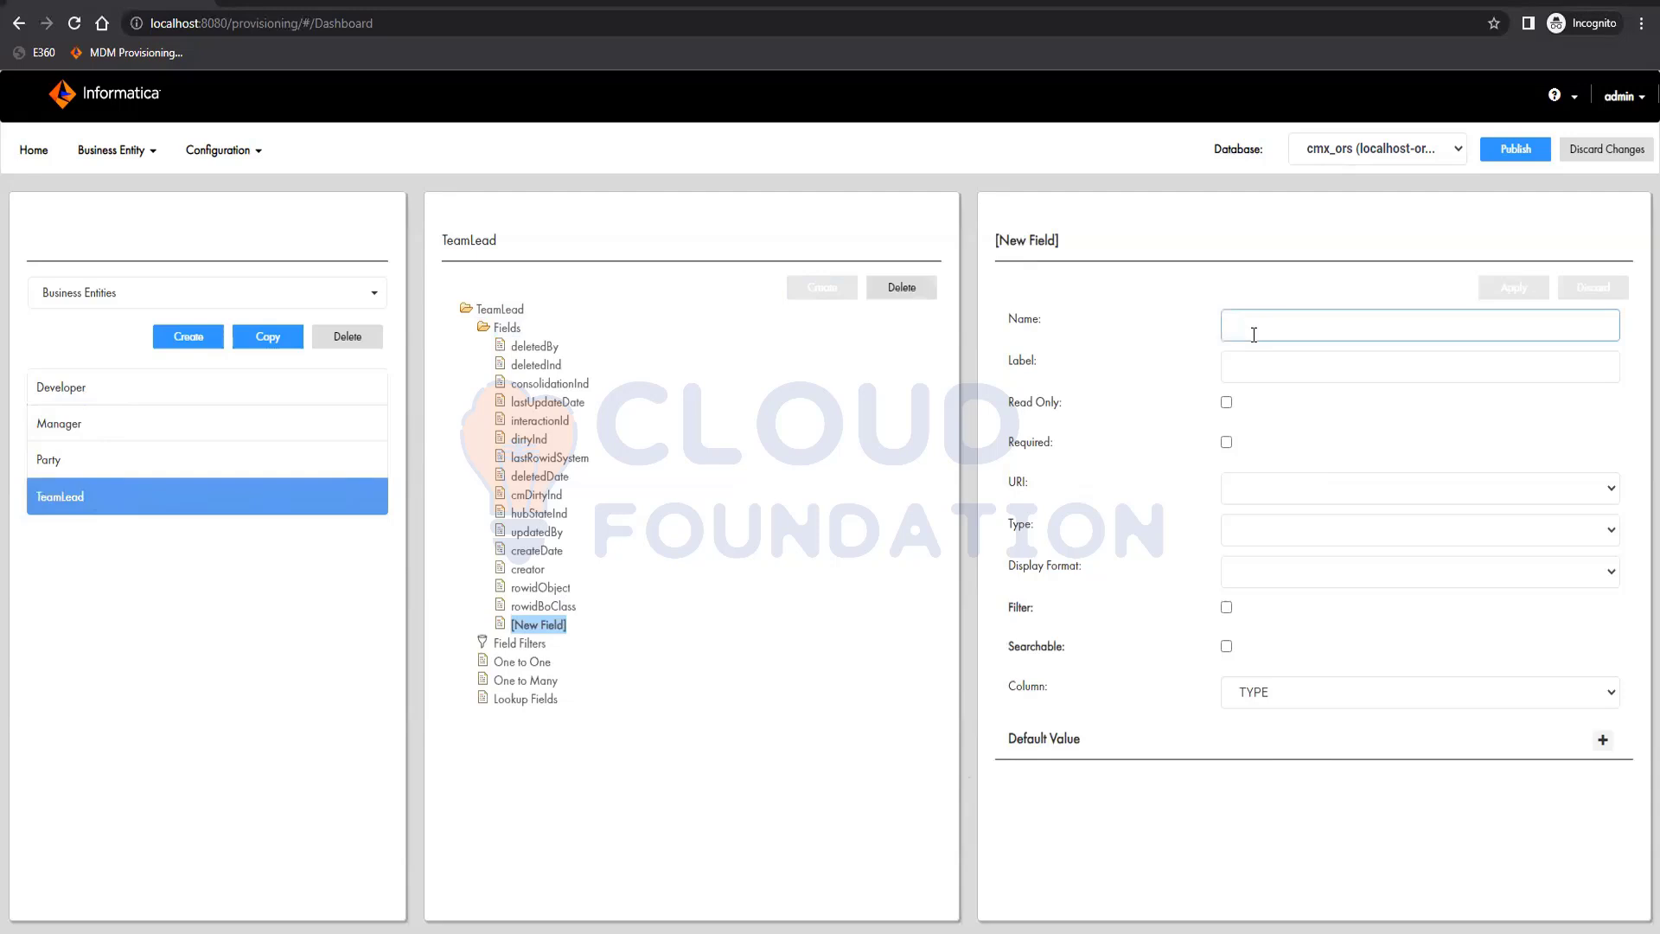
text(Type)
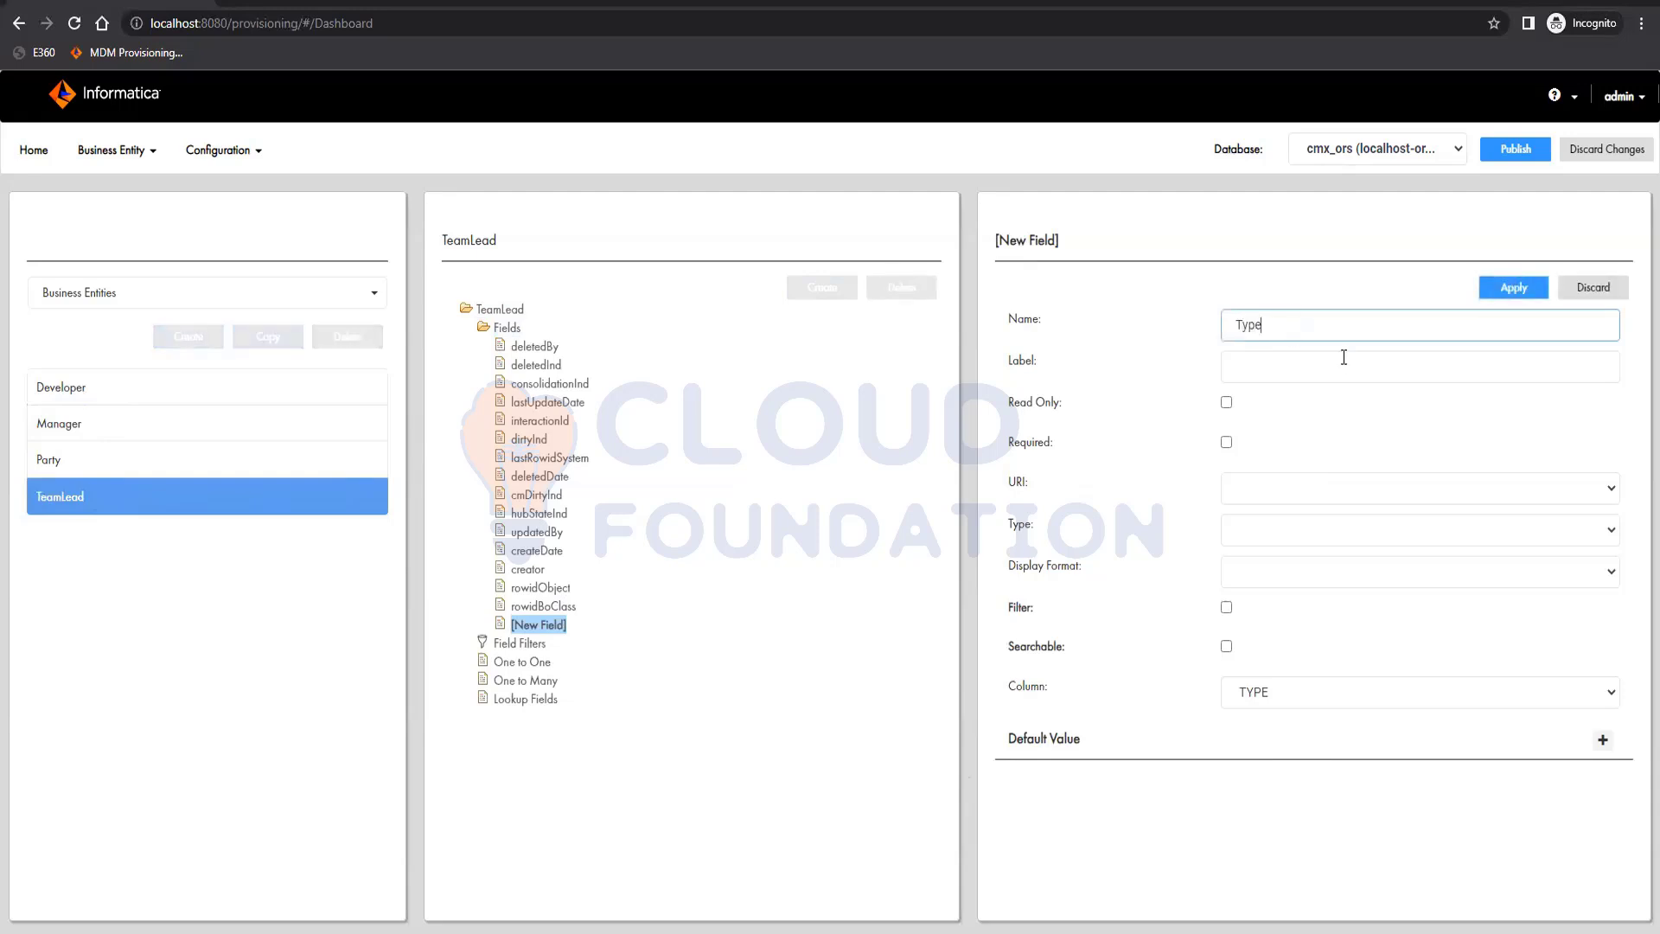
Enable a filter on the Type field with operator In and value Team Lead, and apply the field
click(1227, 608)
click(1336, 656)
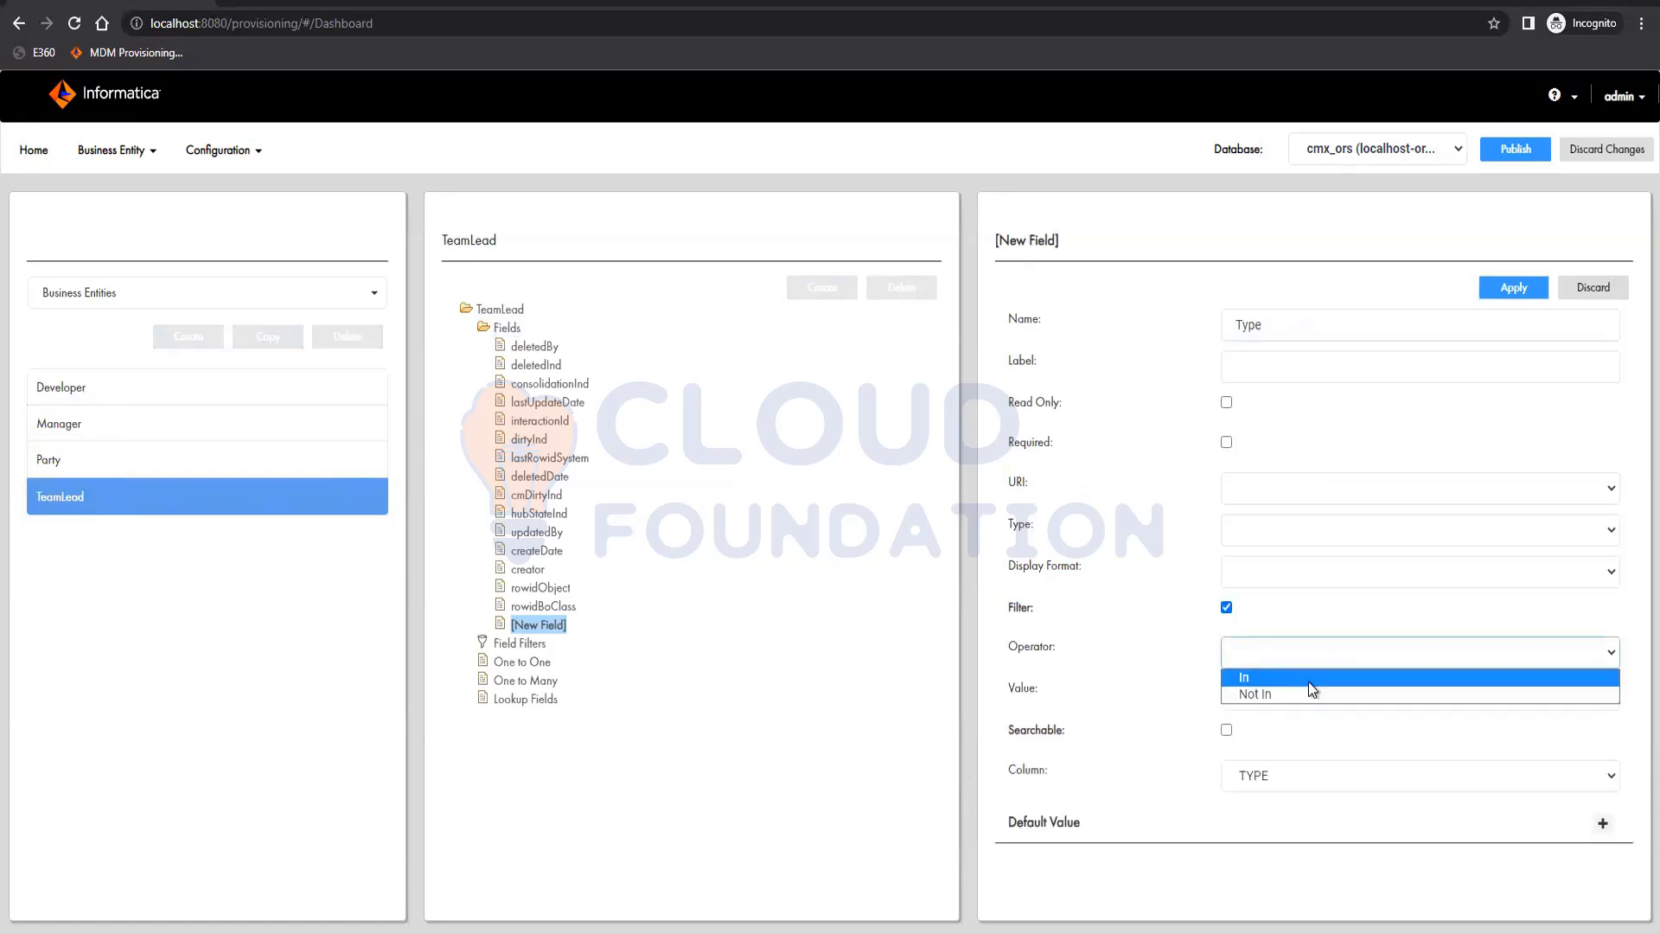
click(1309, 680)
click(1294, 692)
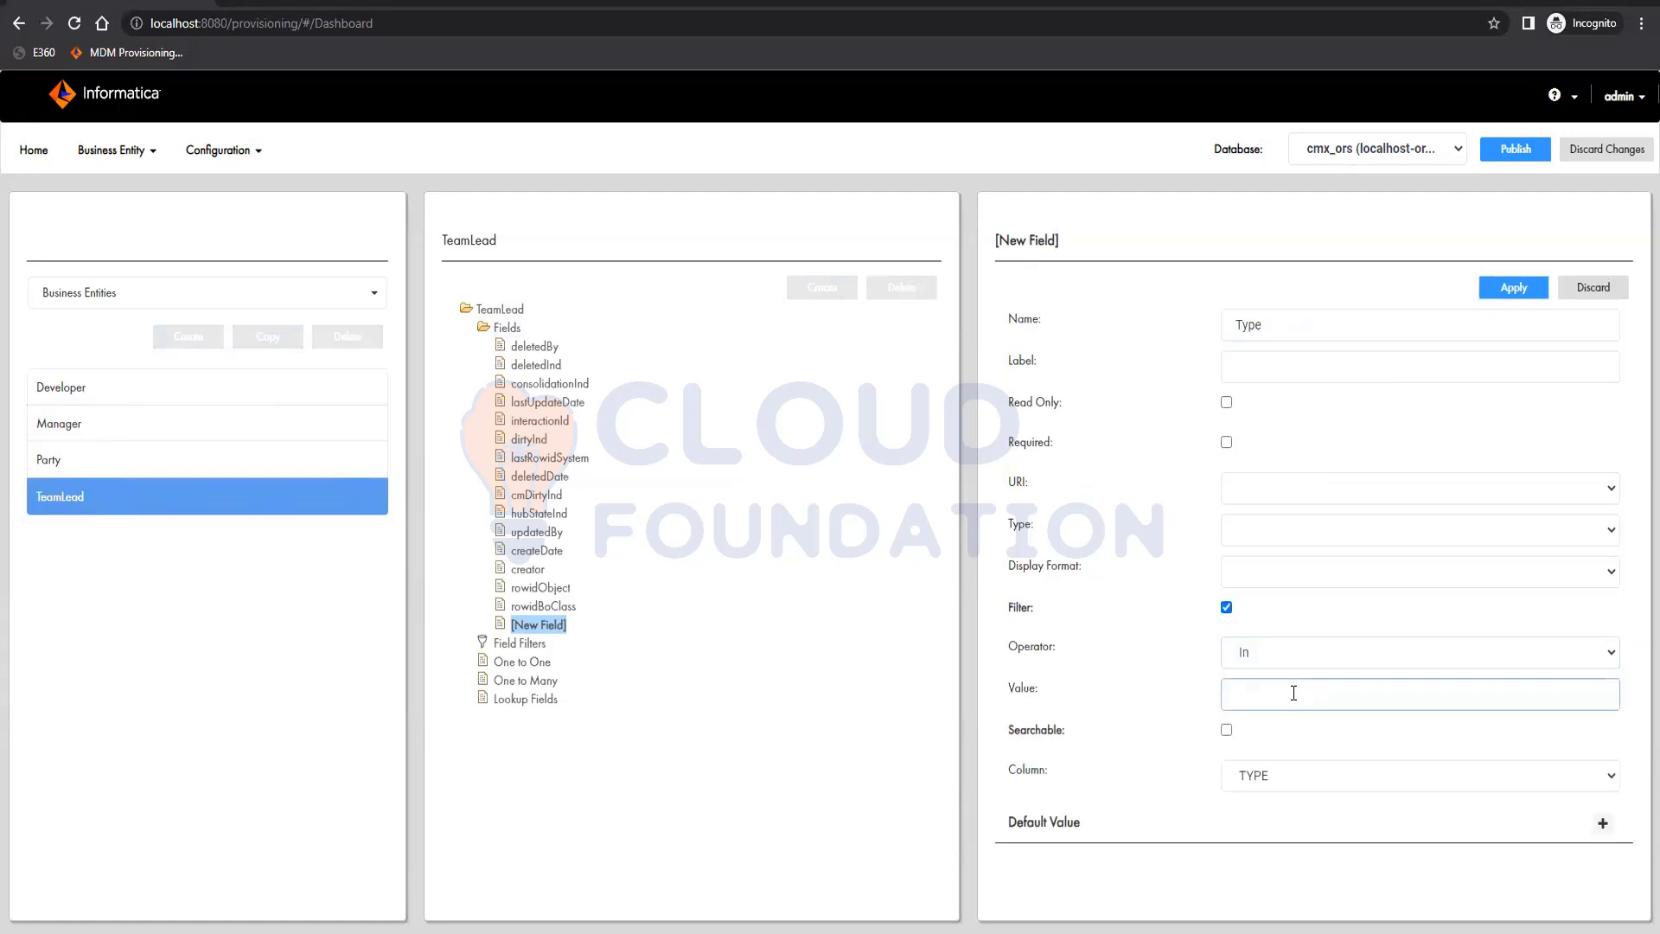
text(Team Lead)
click(1520, 284)
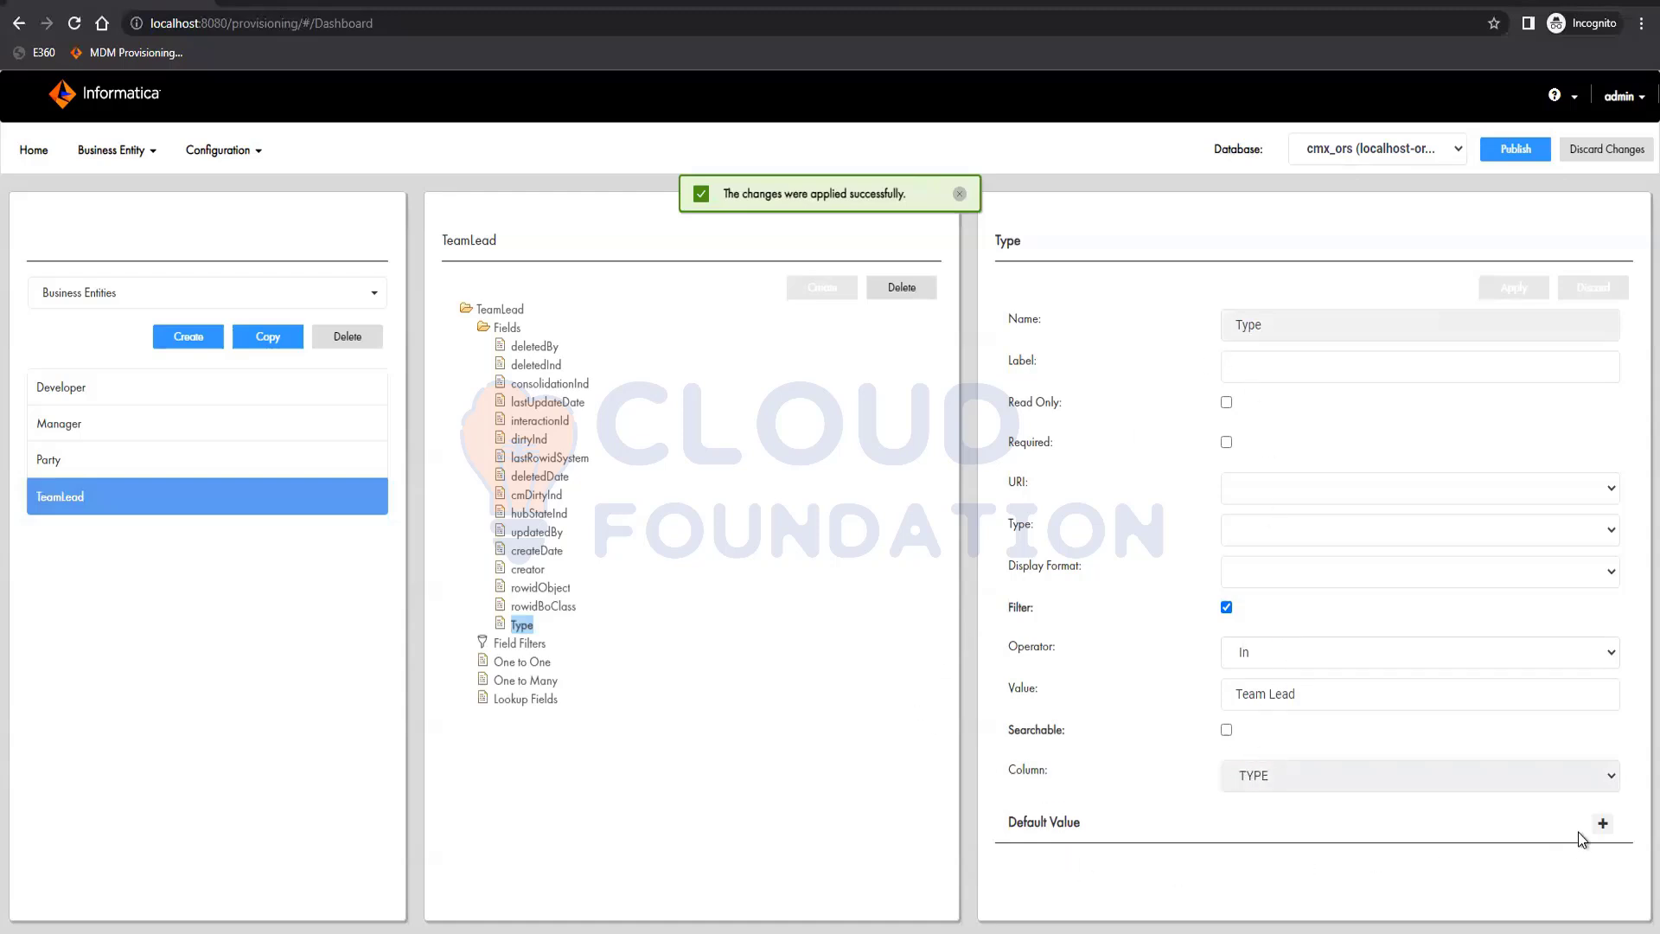
Add the default value Team Lead for user role * to TeamLead's Type field and apply the change
click(1602, 823)
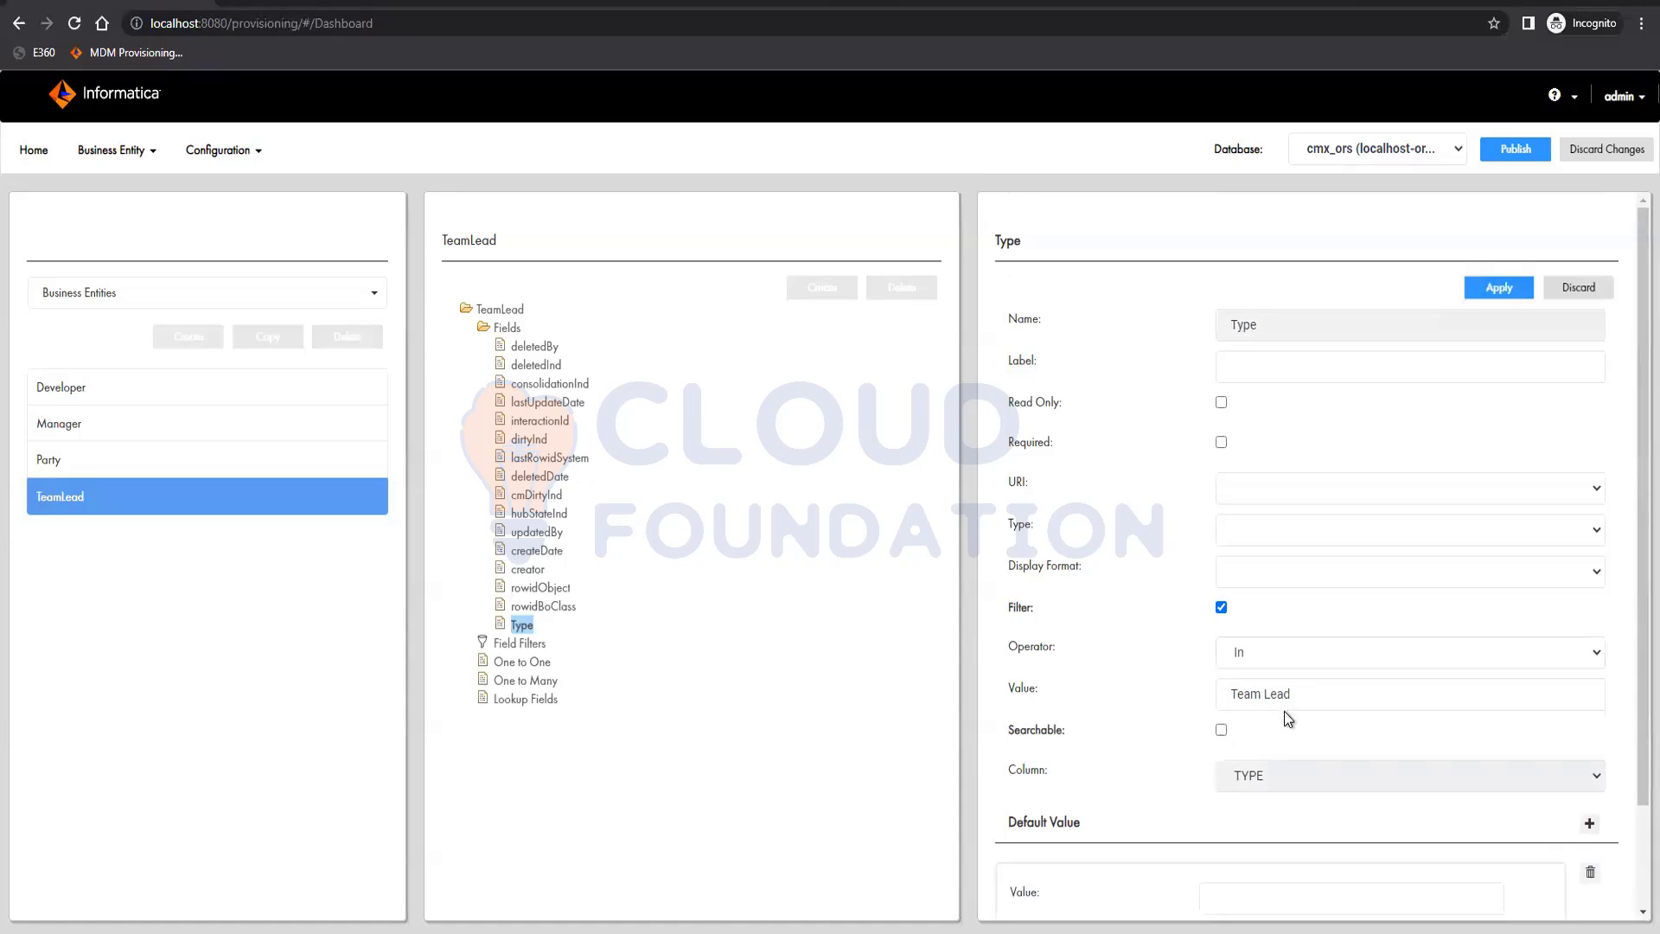
scroll(1284, 710, down, 2)
click(1327, 817)
scroll(1238, 865, down, 1)
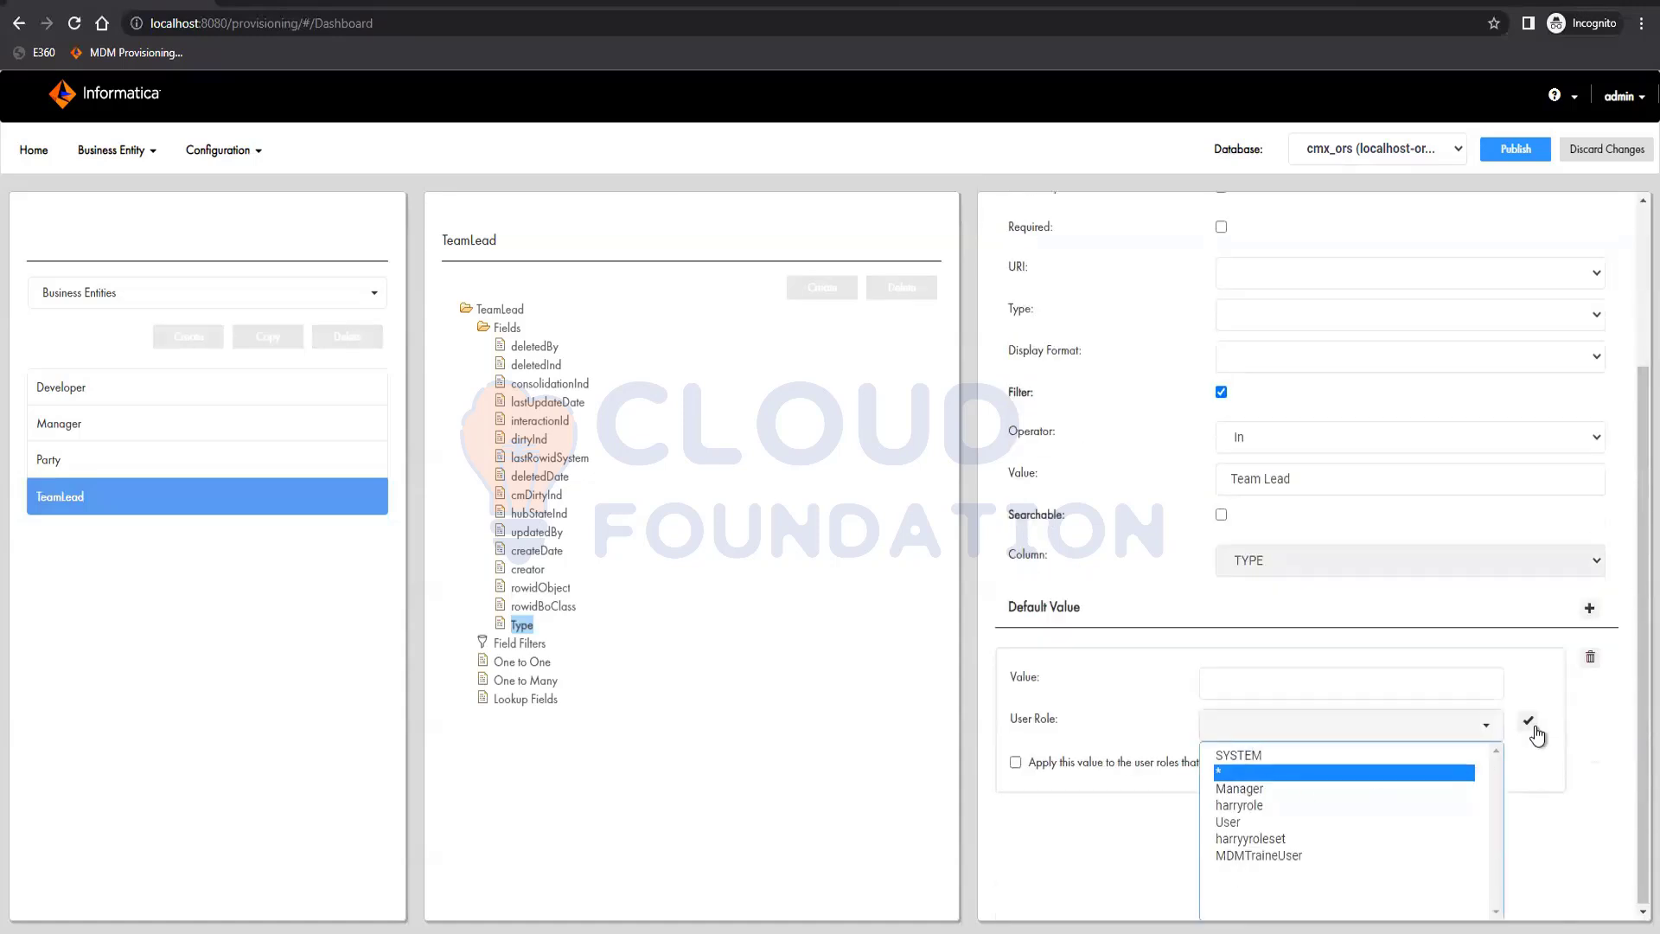
click(1348, 772)
click(1240, 769)
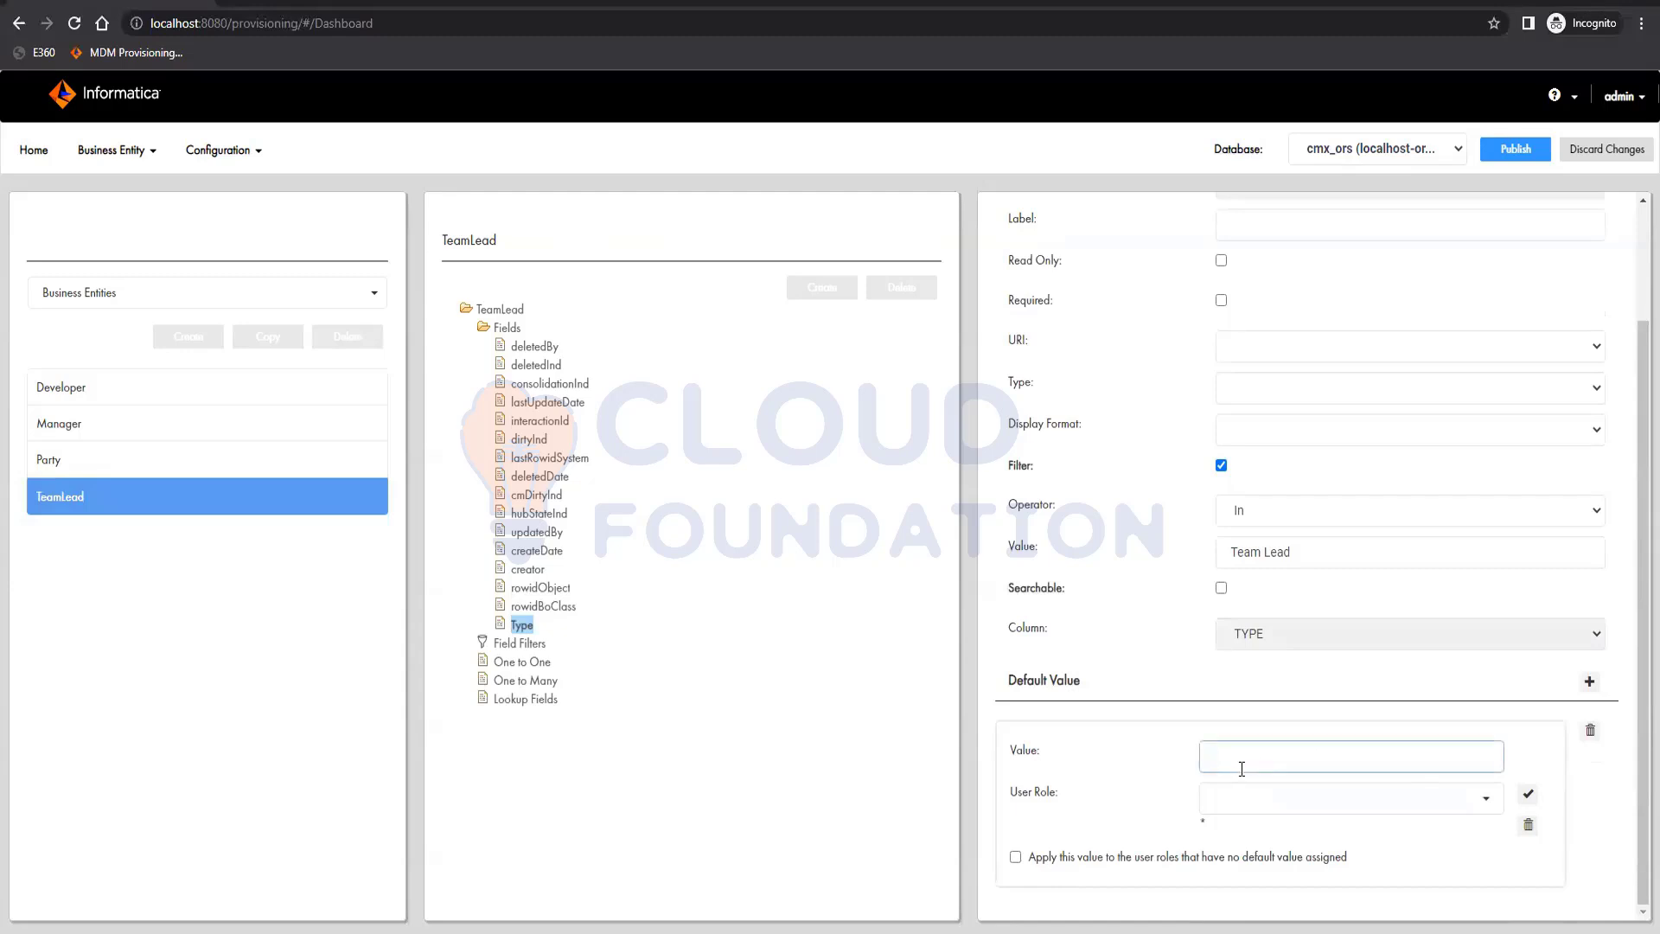
text(Team Lead)
scroll(1482, 430, up, 2)
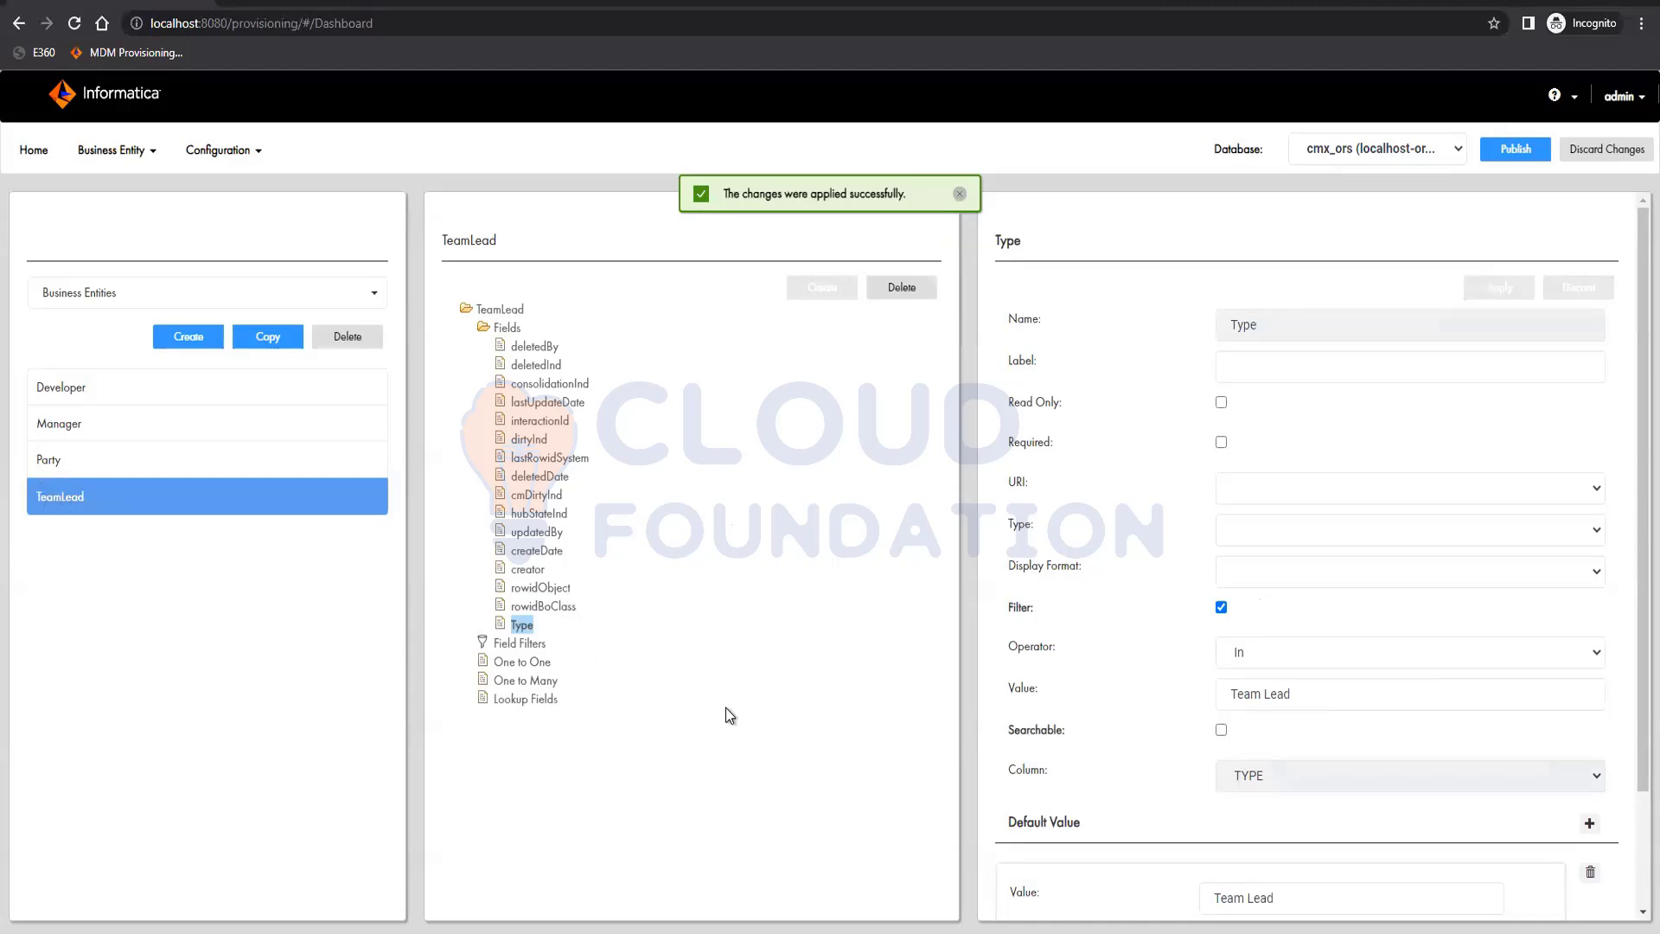
Add a field named firstName, labelled First Name, on the FIRST_NAME column to the TeamLead business entity and apply it
click(499, 329)
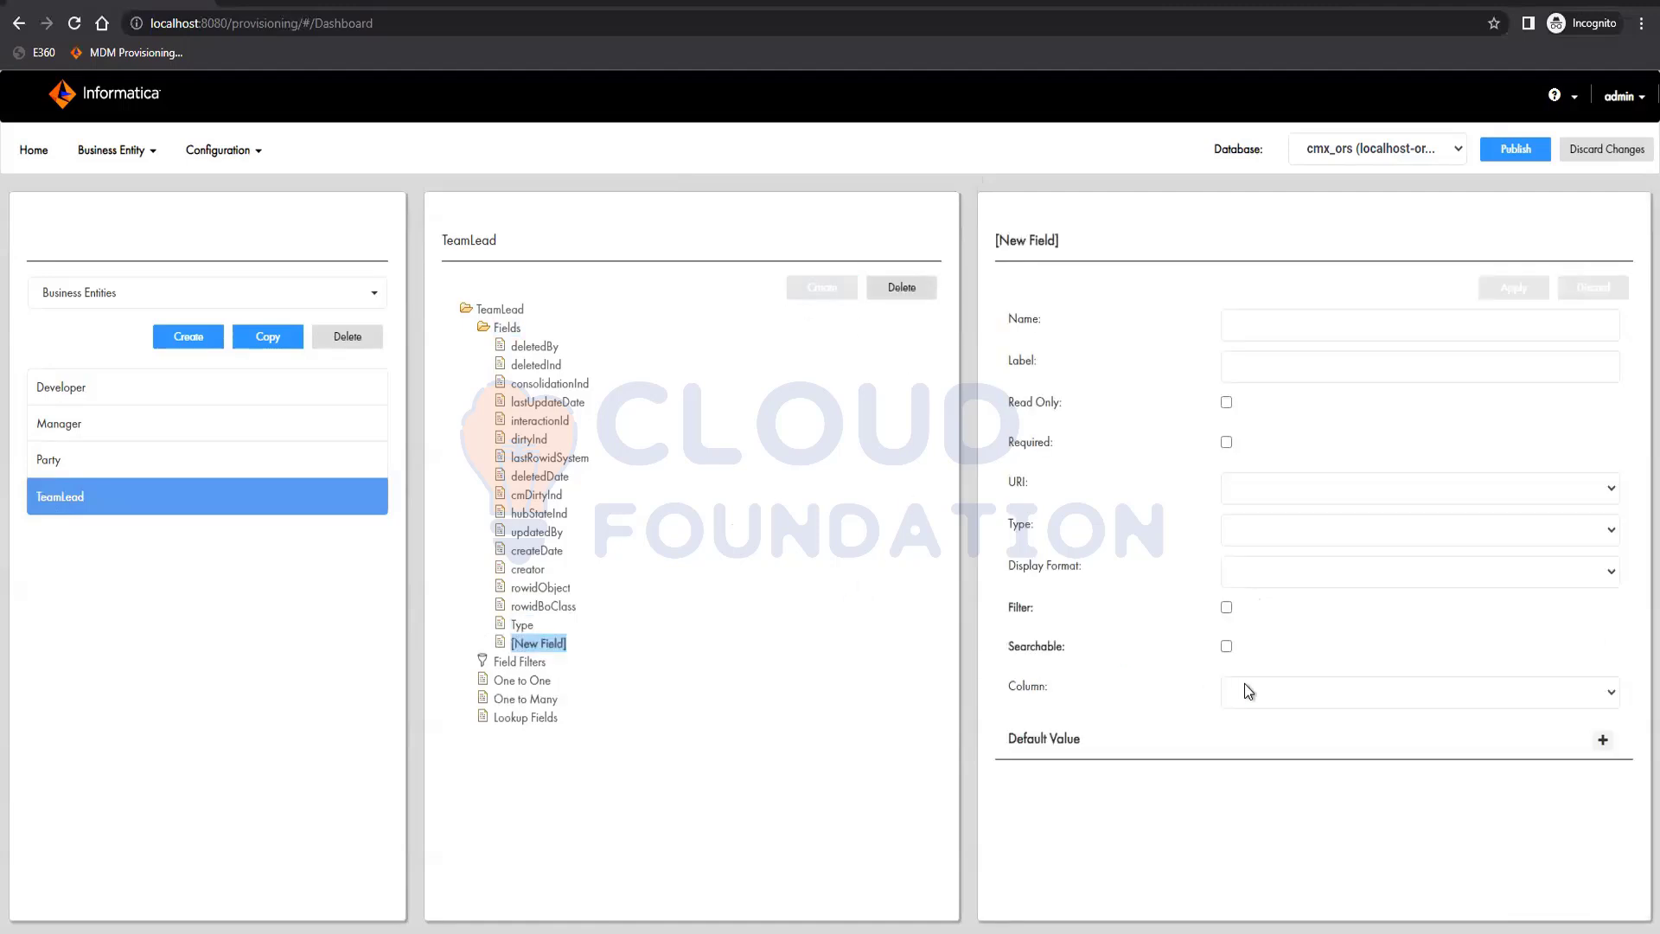
click(1259, 684)
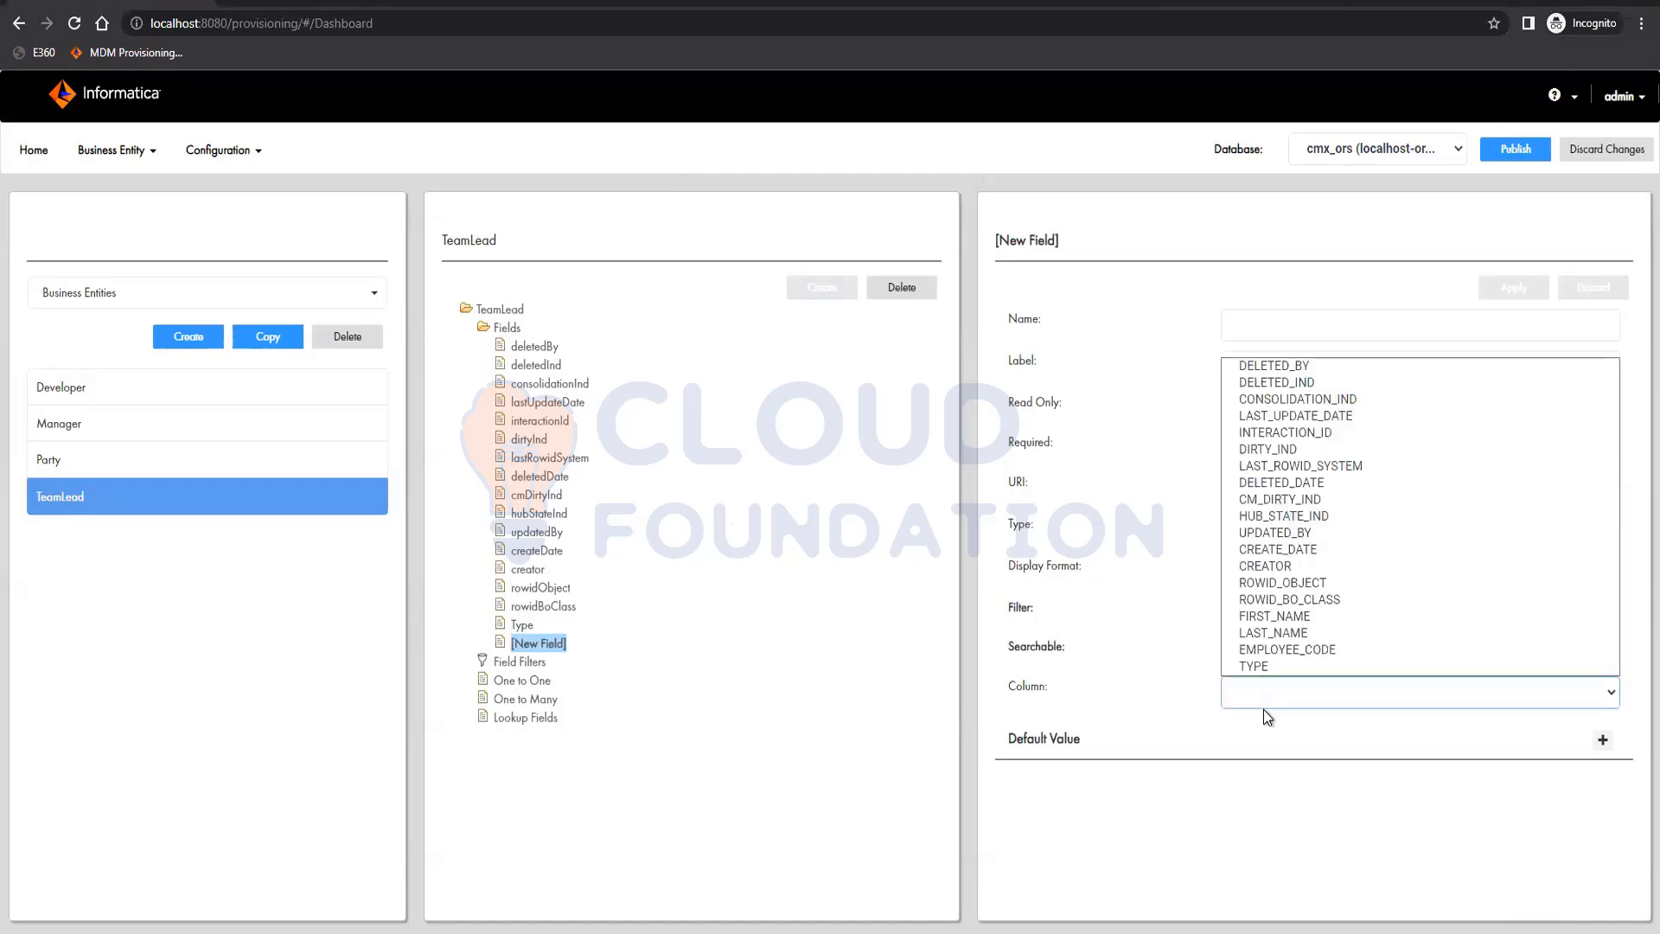
click(1276, 616)
click(1230, 331)
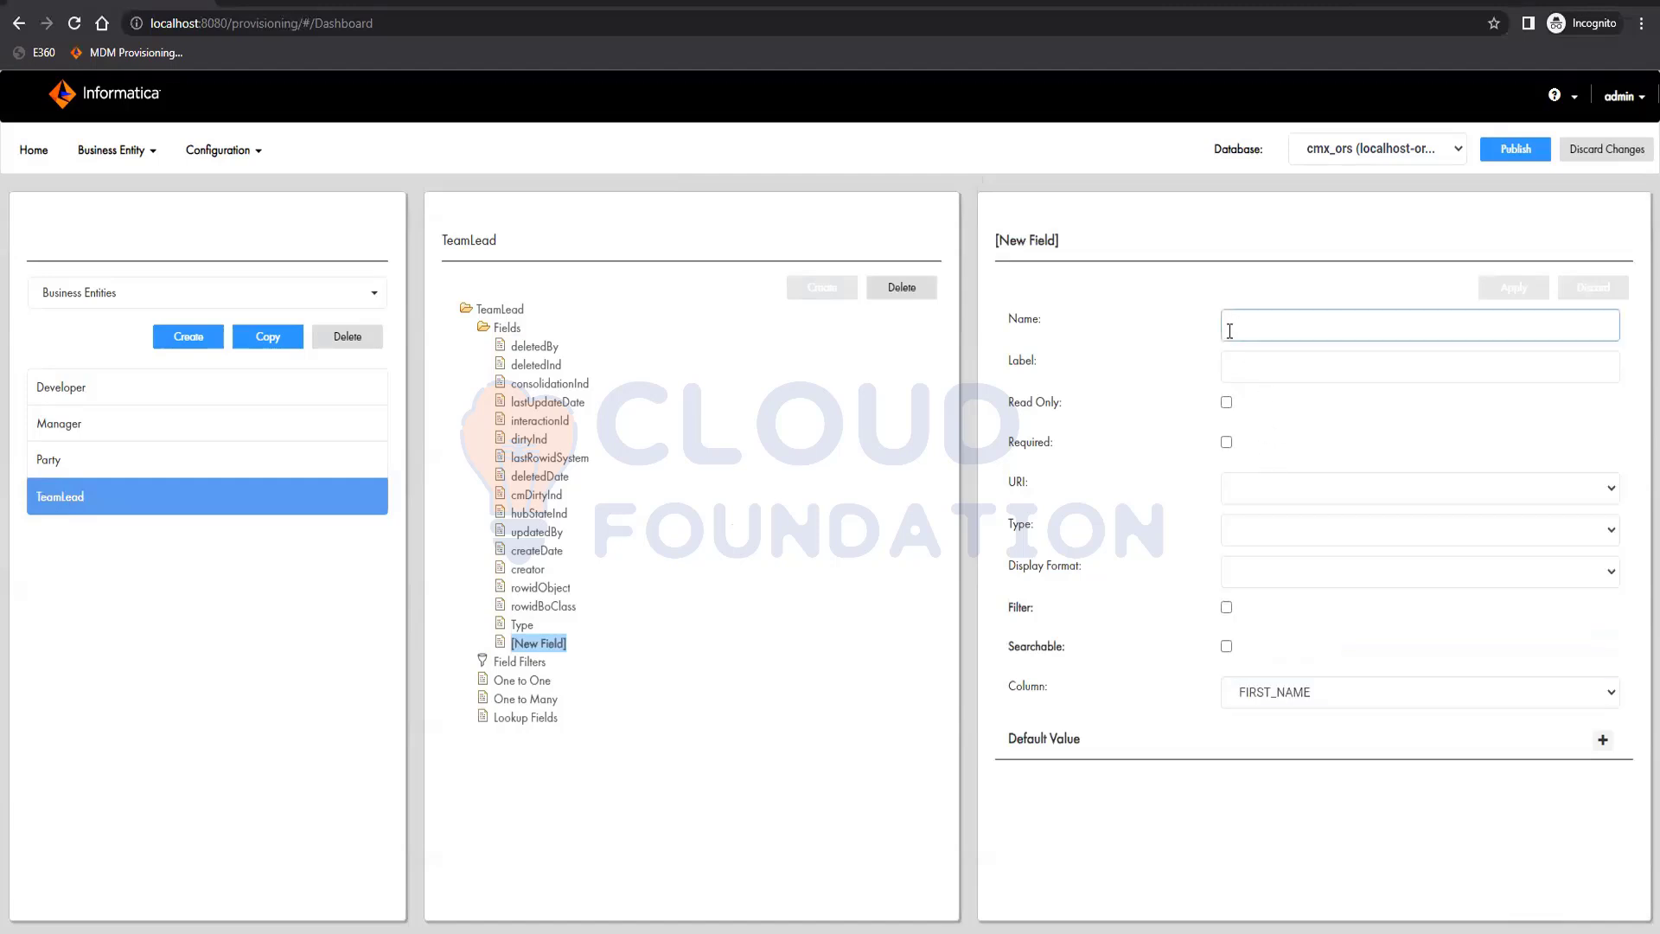
text(firs)
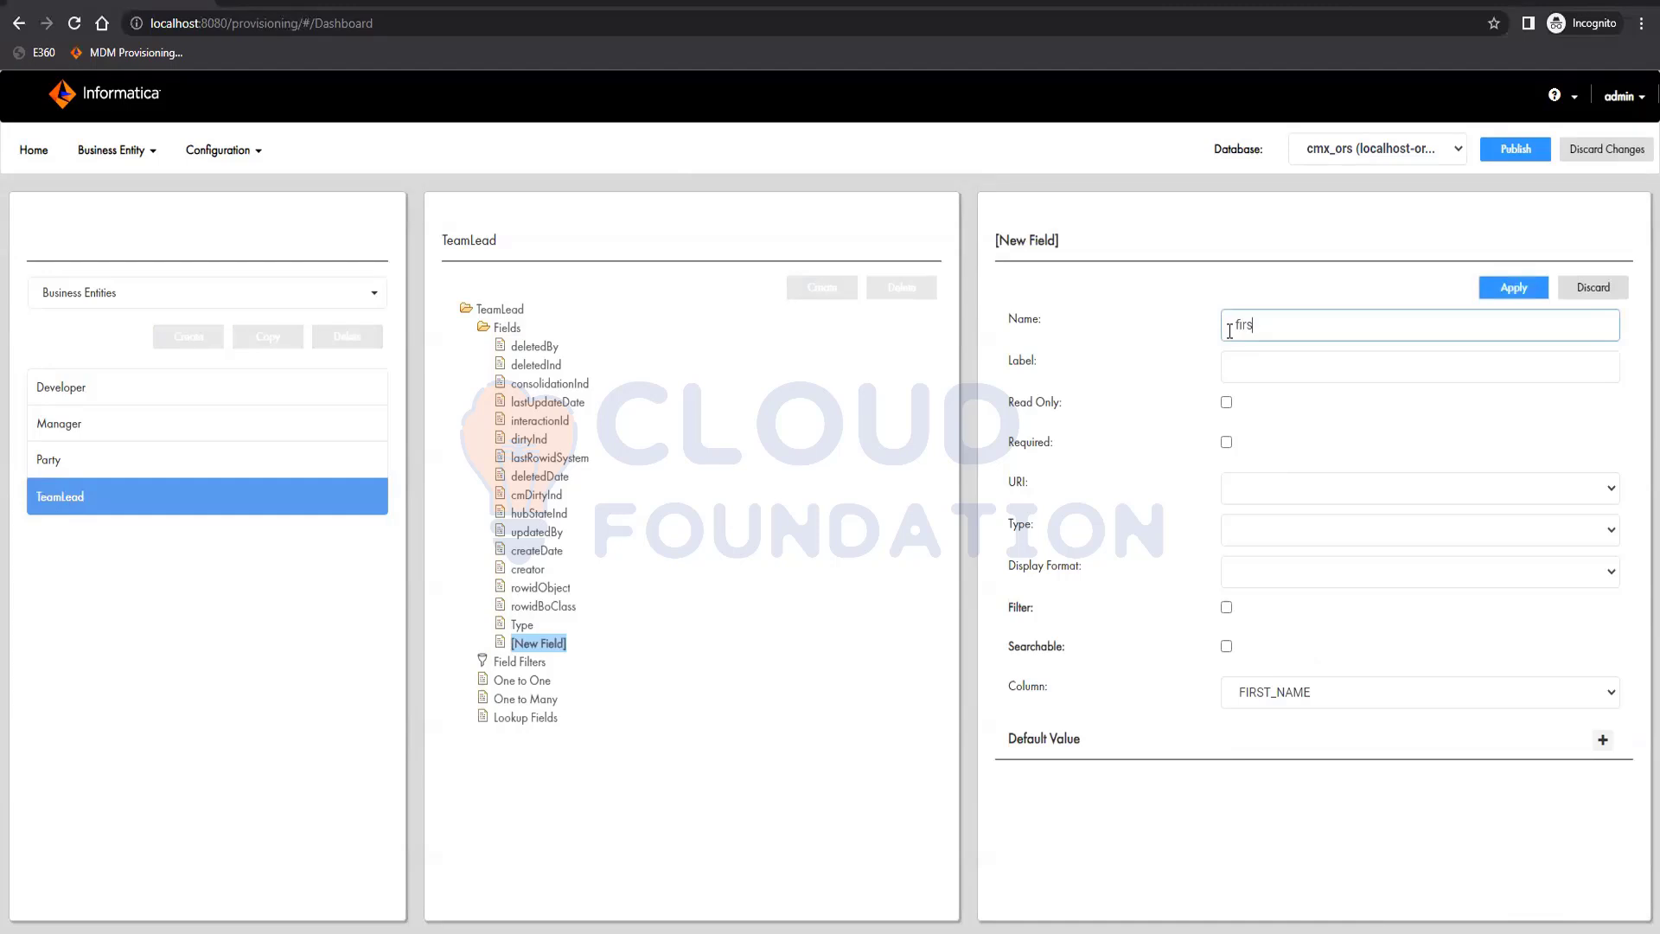
text(nName)
key(Tab)
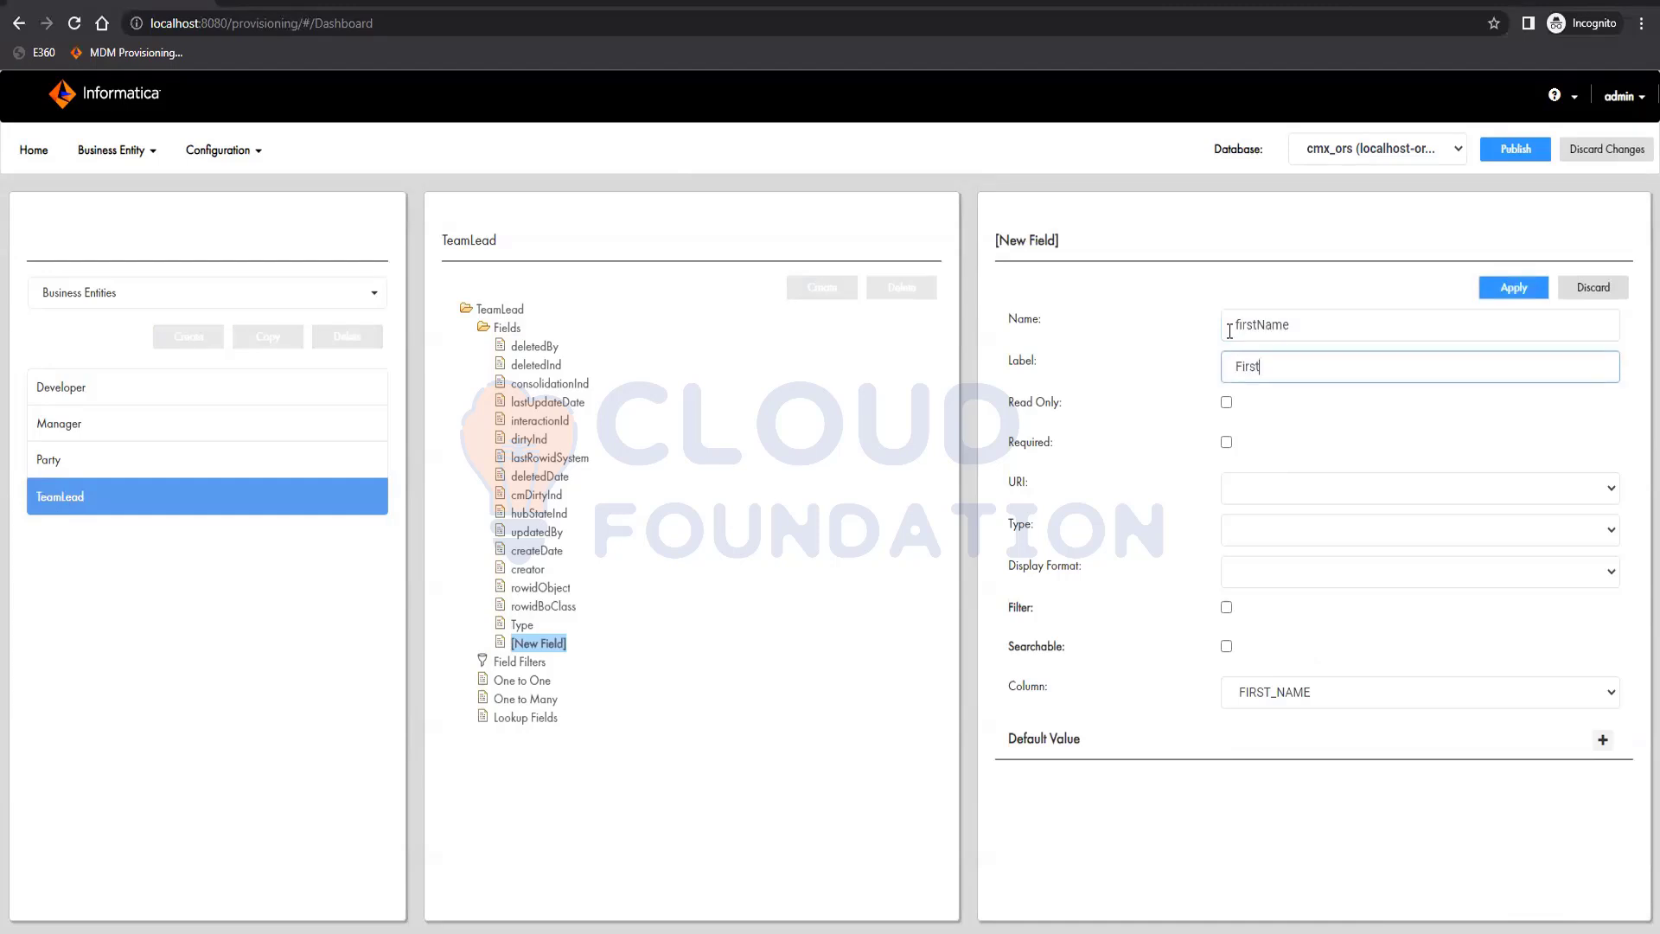
text(First Name)
click(1501, 297)
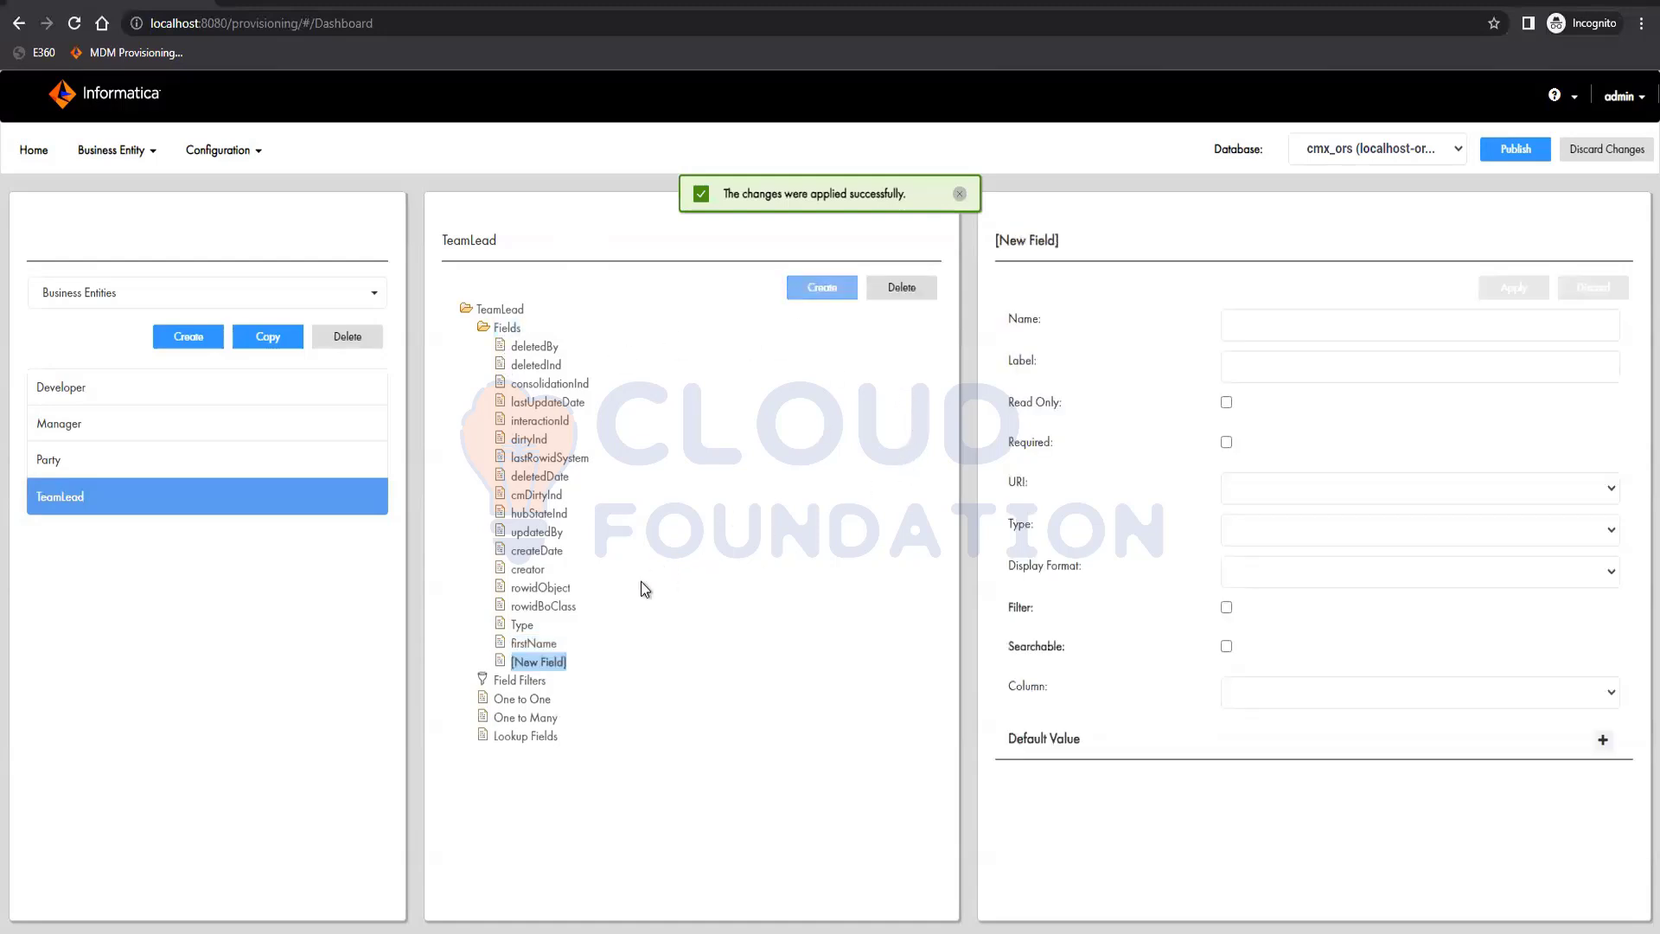
Define another TeamLead field named lastName, labelled Last Name, on the LAST_NAME column and apply it
click(1287, 323)
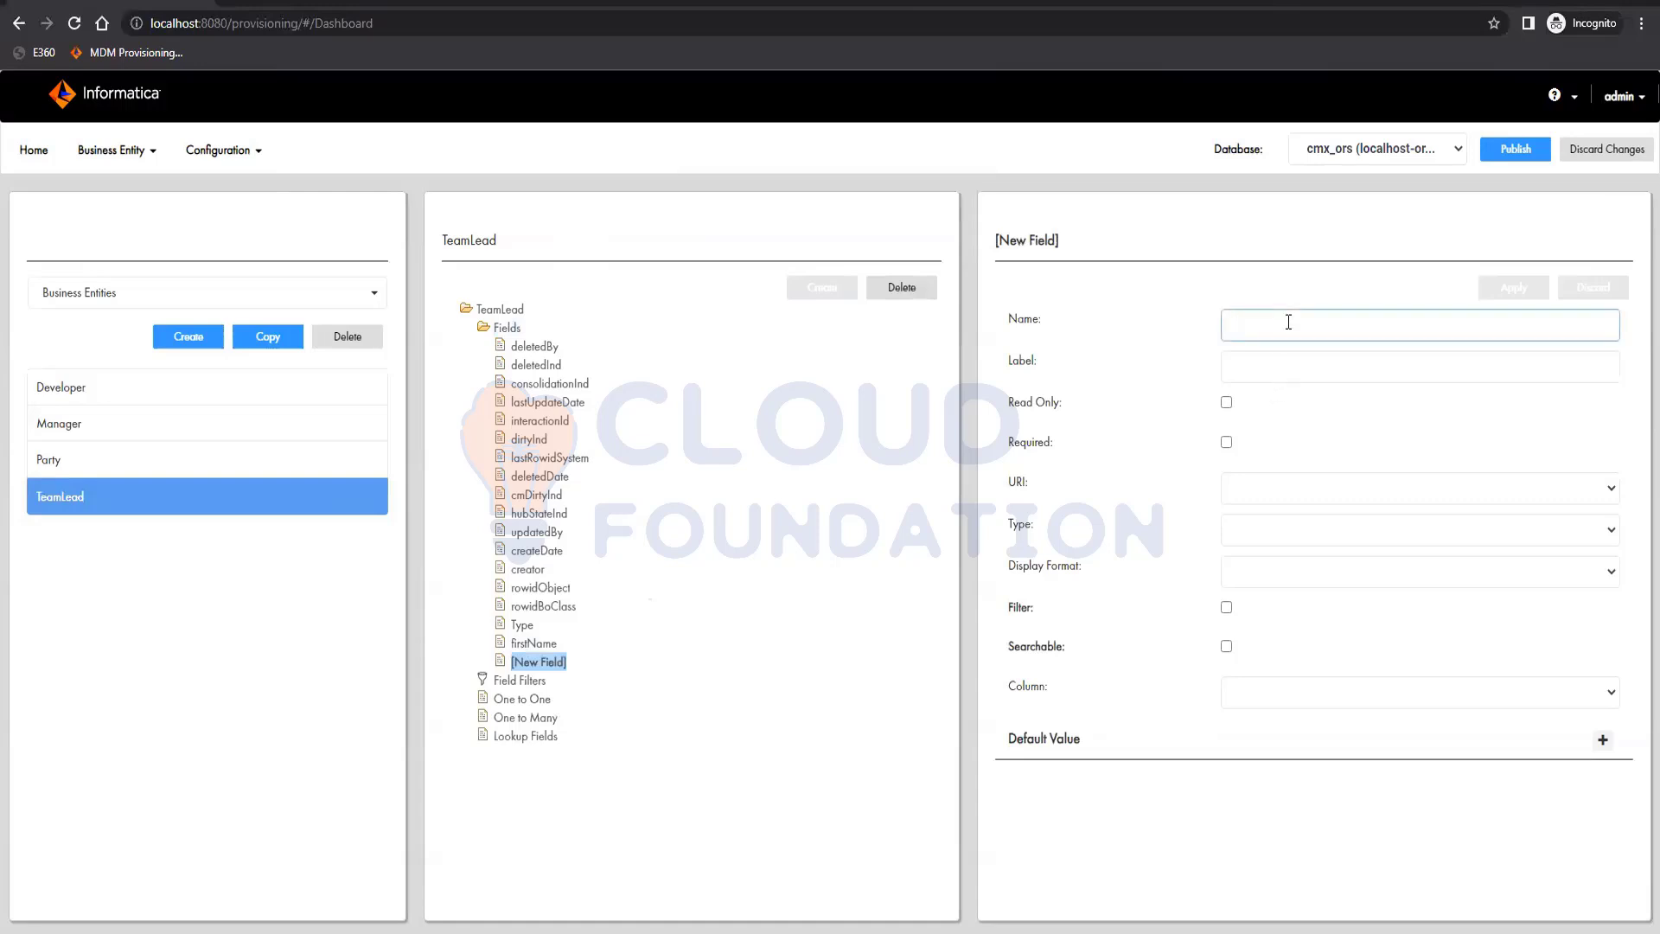
text(lastName)
click(1296, 690)
click(1288, 634)
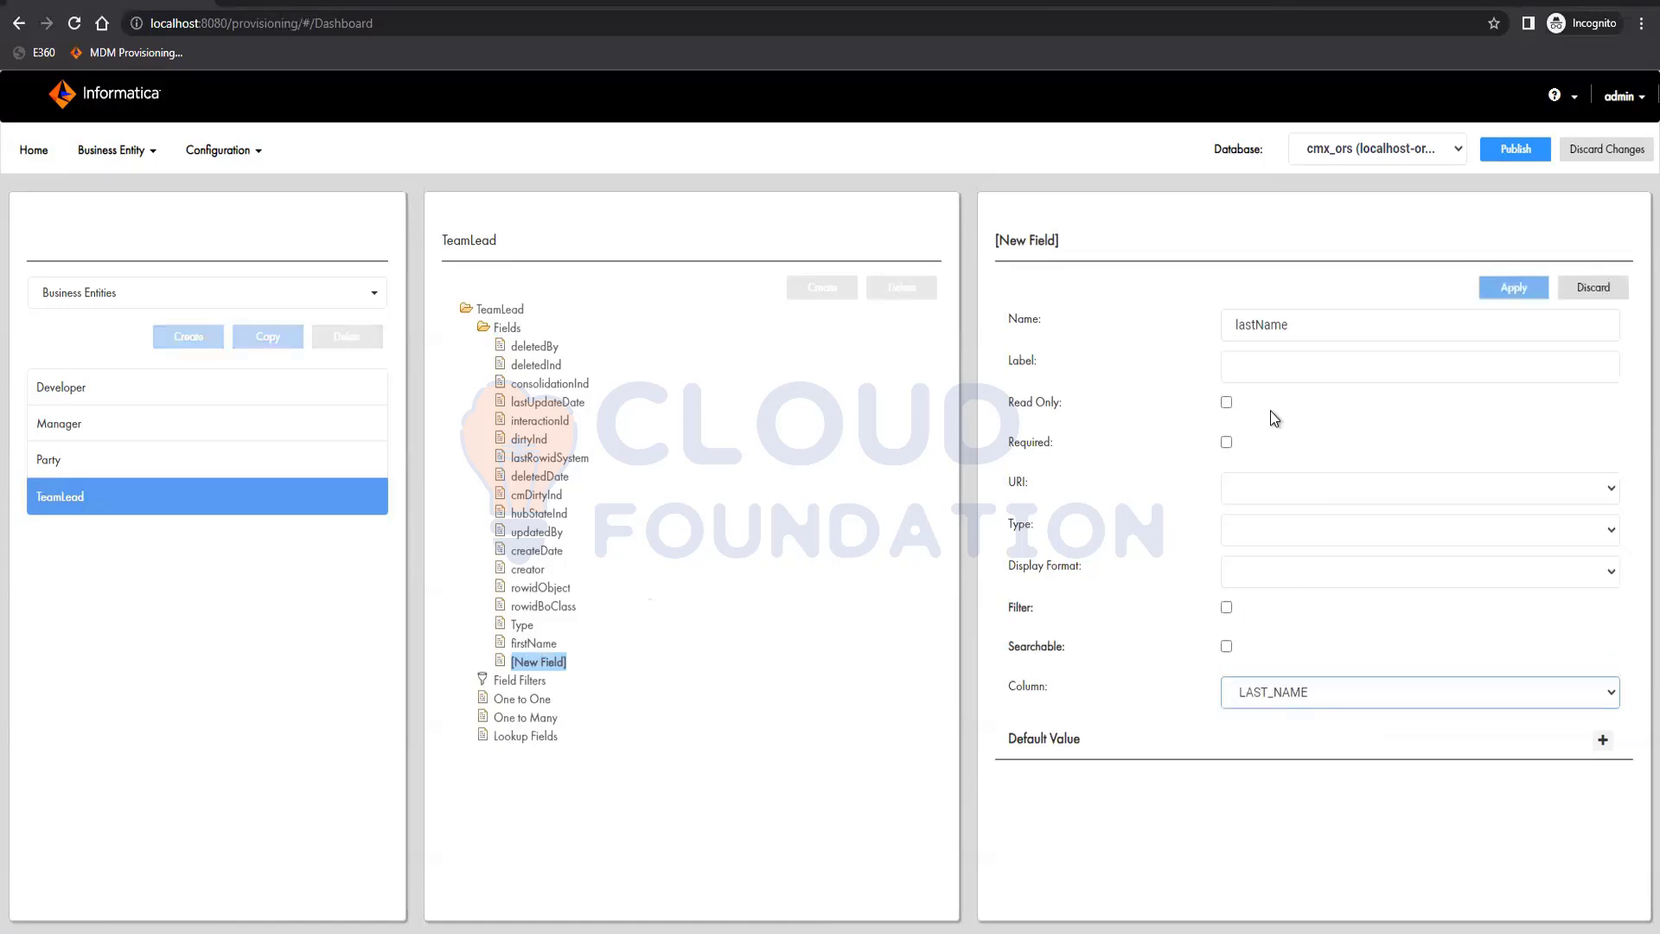
click(1271, 368)
text(L)
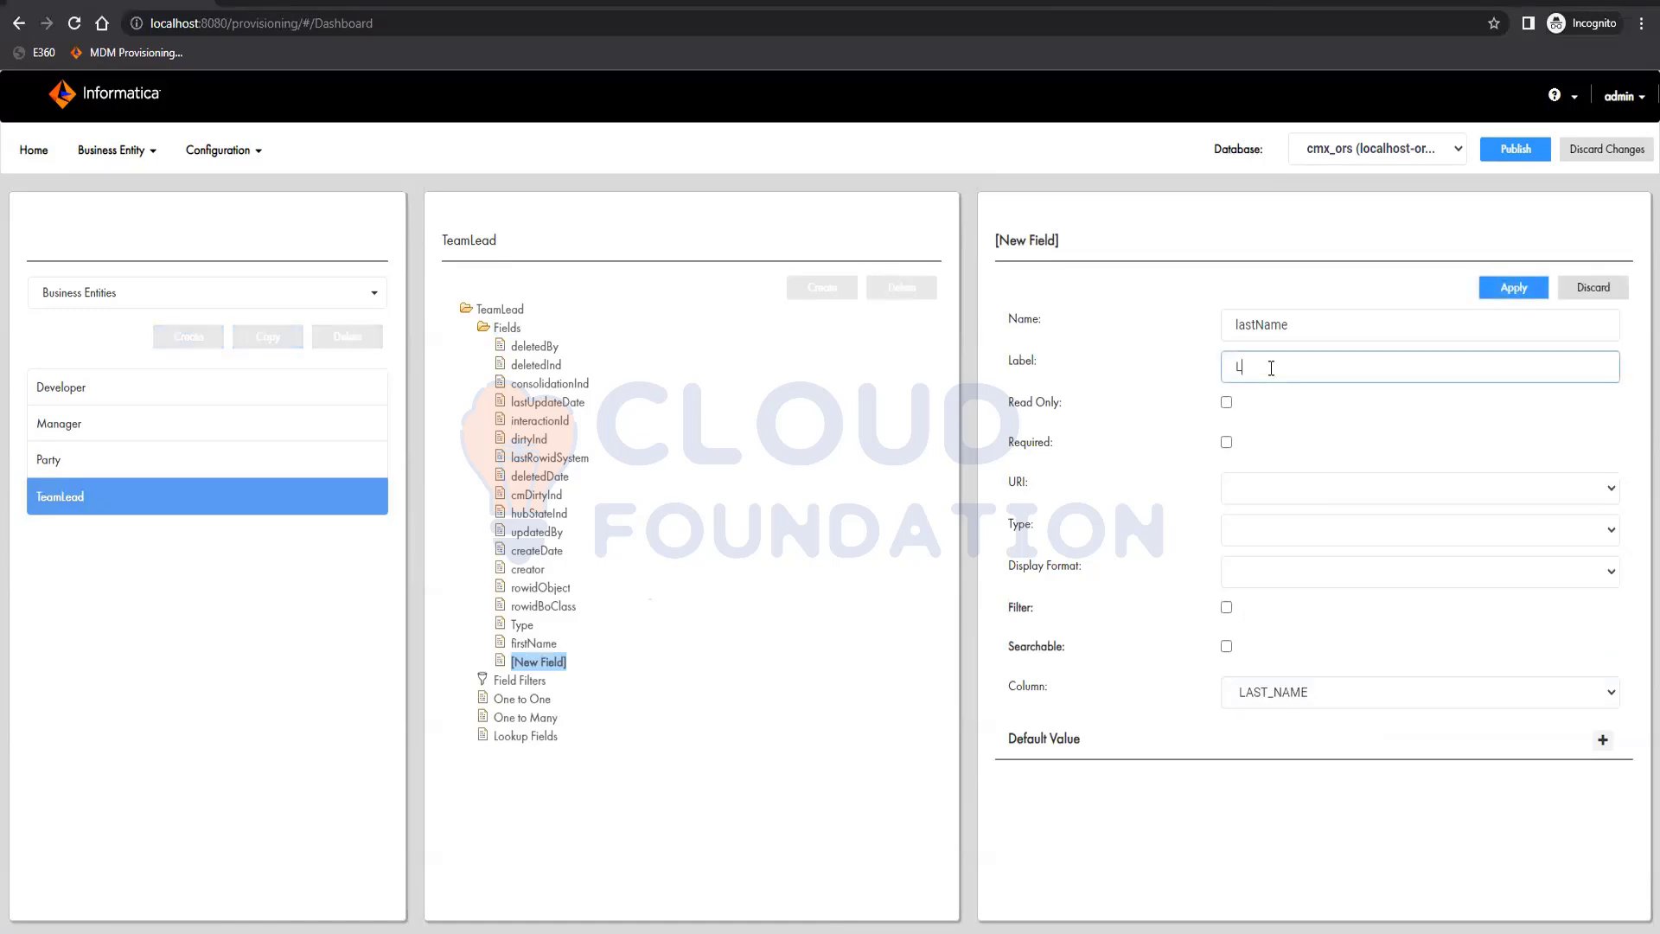
text(ast Name)
click(1518, 287)
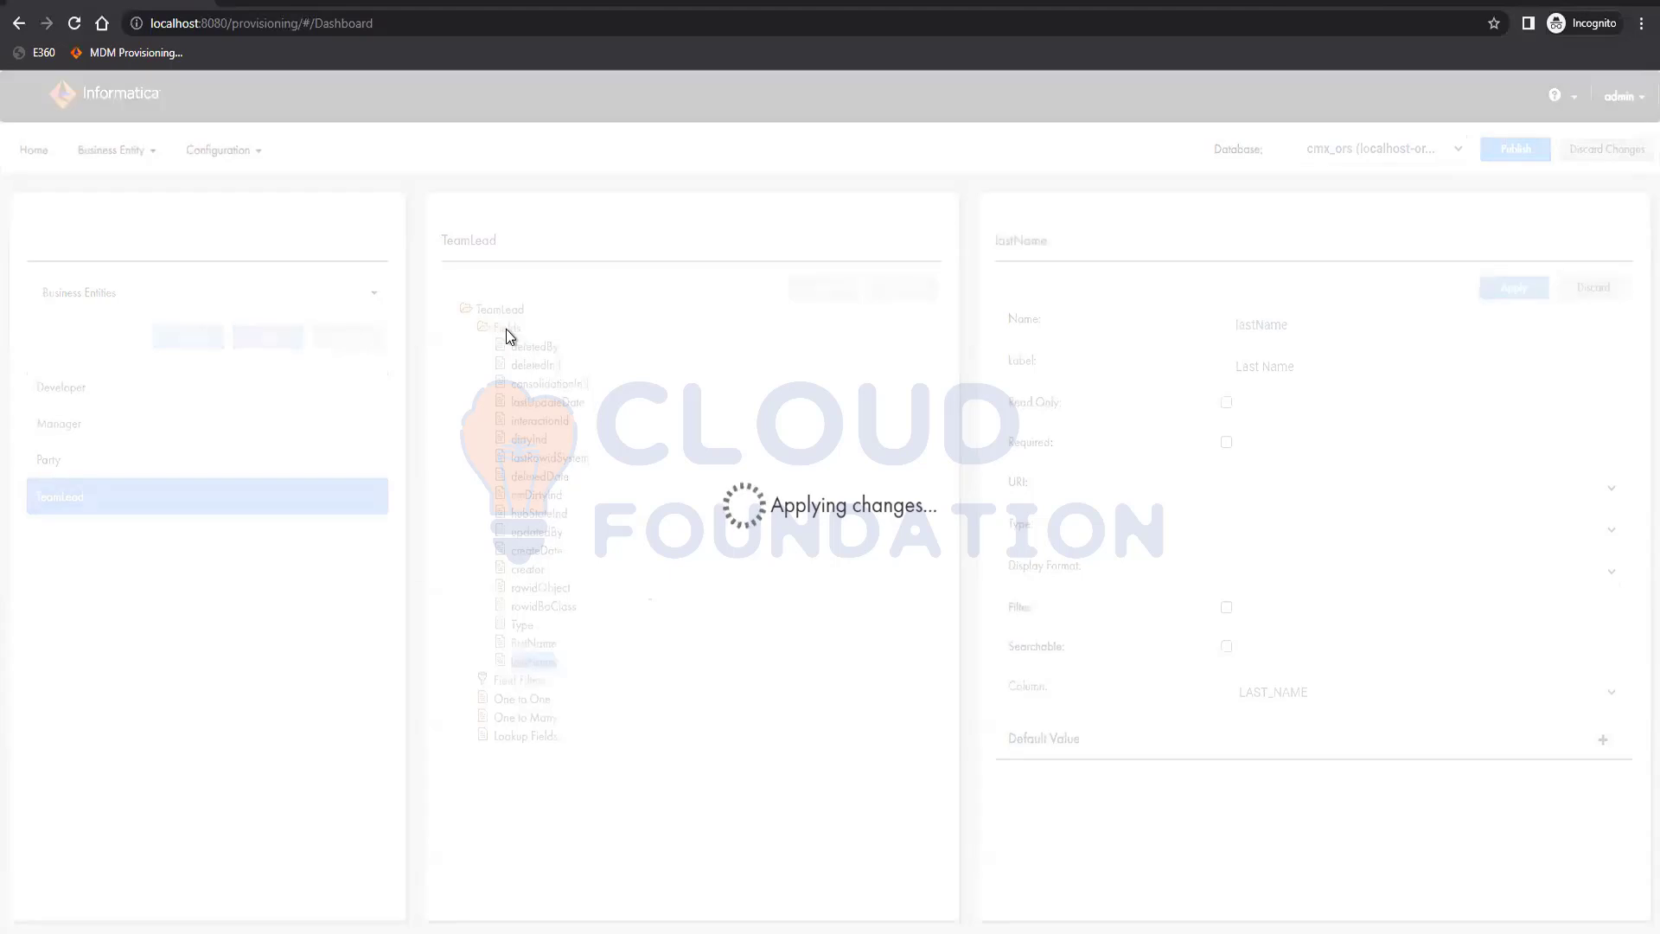
Add a field named employeeCode, labelled Employee Code, on the EMPLOYEE_CODE column to the TeamLead business entity and apply it
click(507, 329)
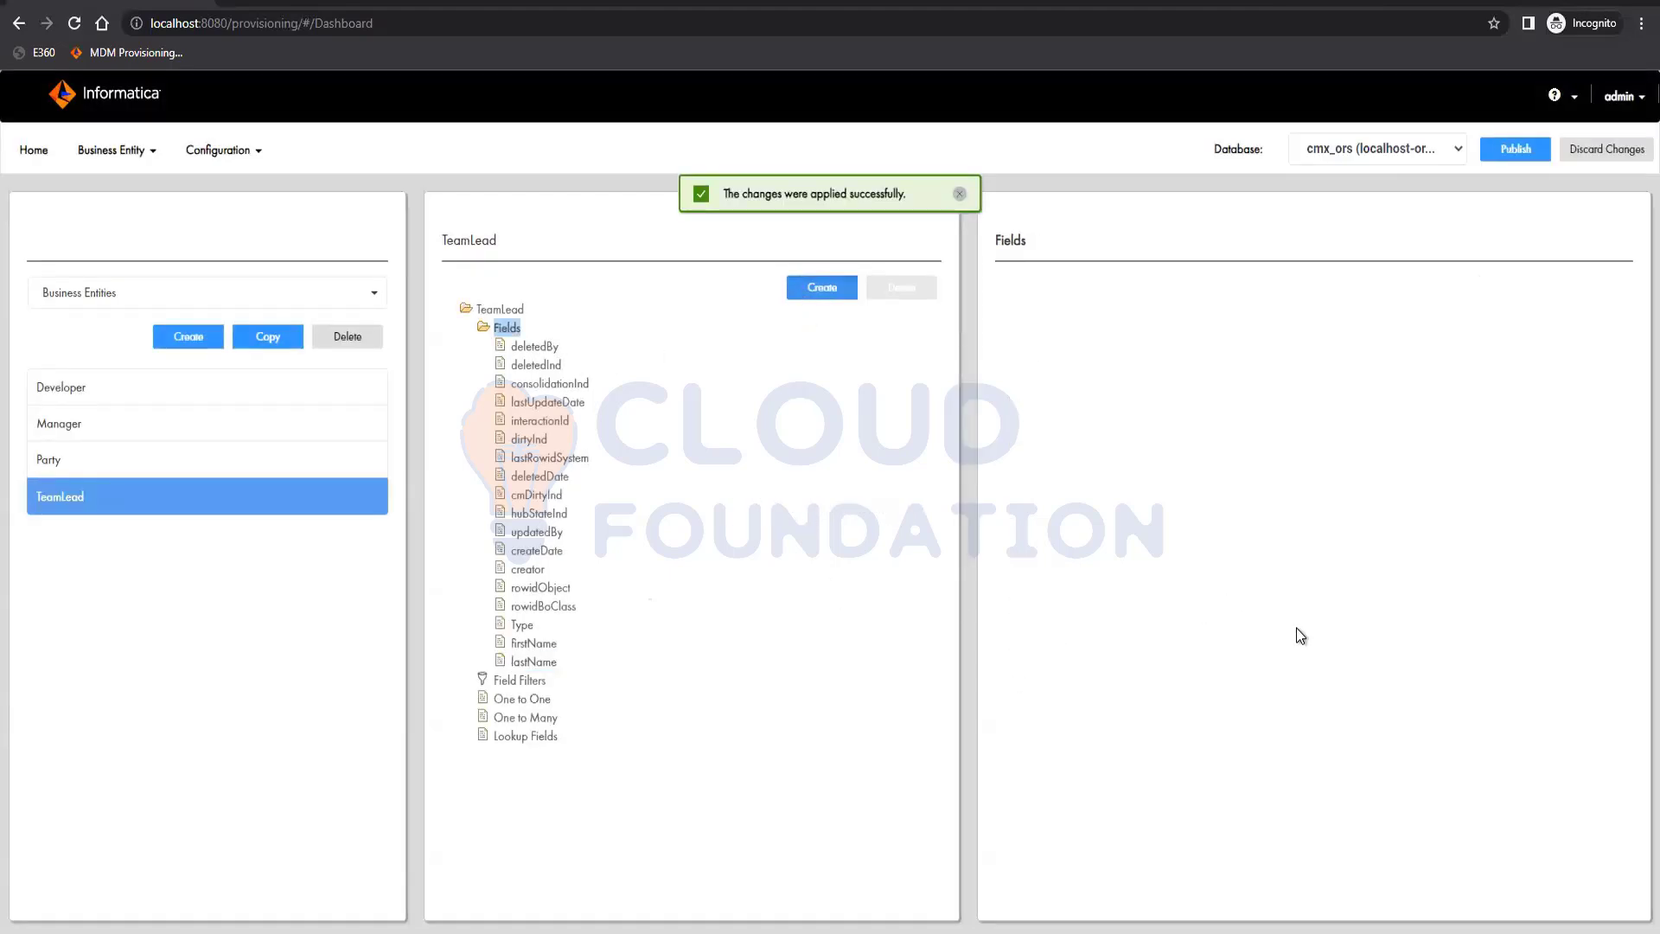
click(822, 288)
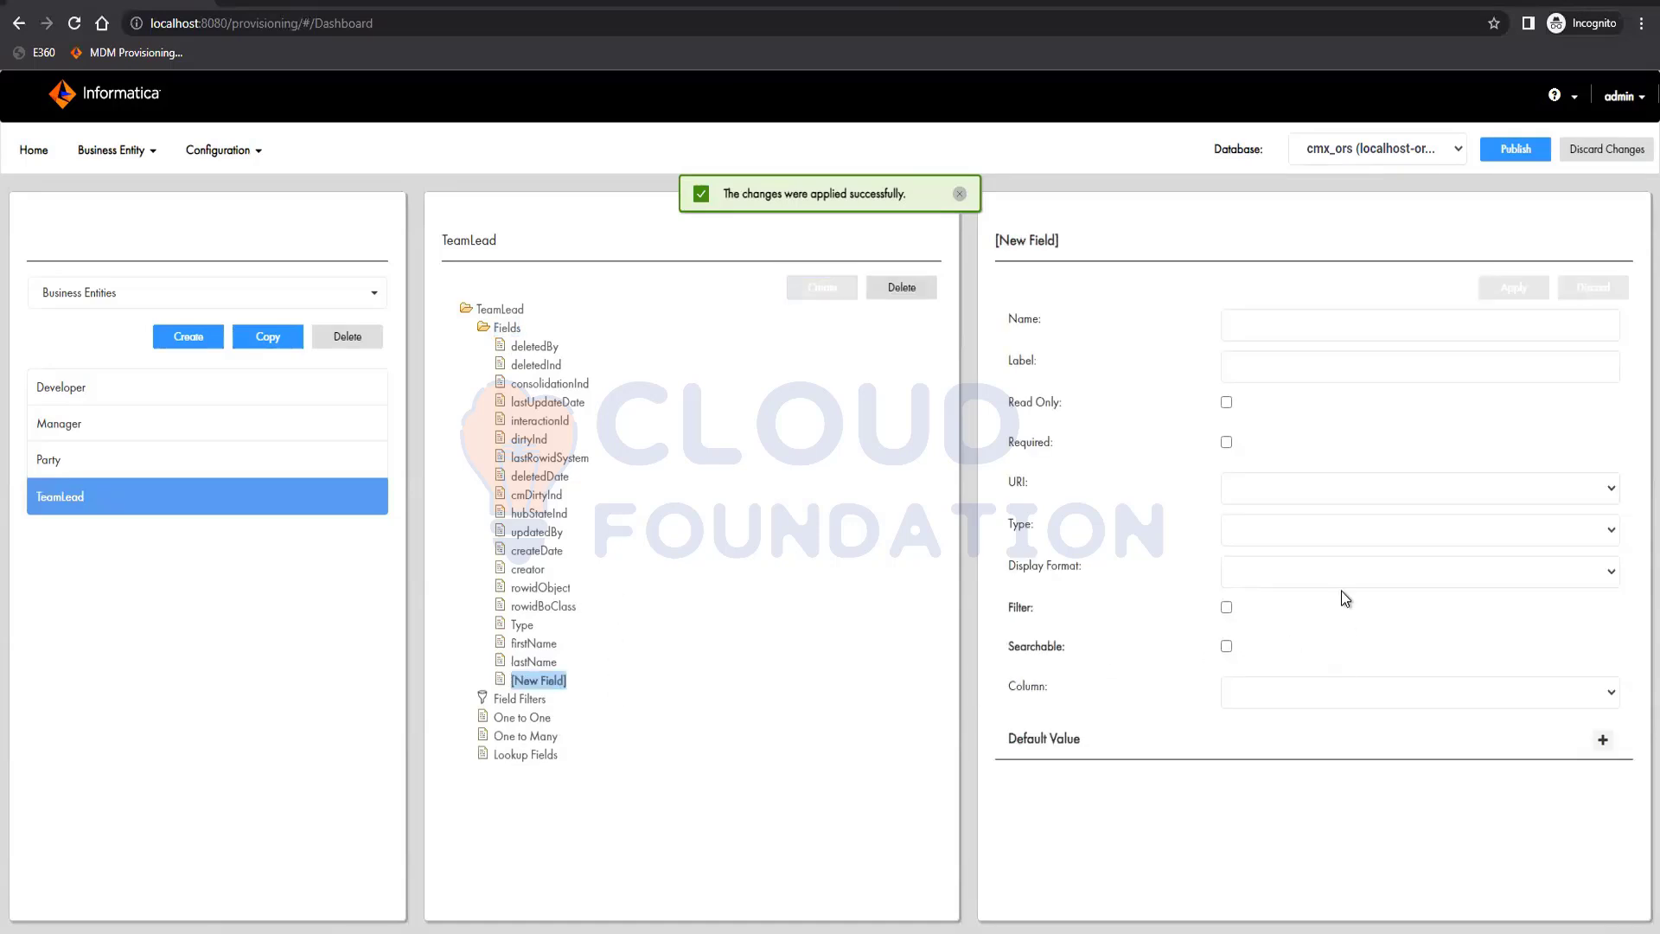
click(1341, 694)
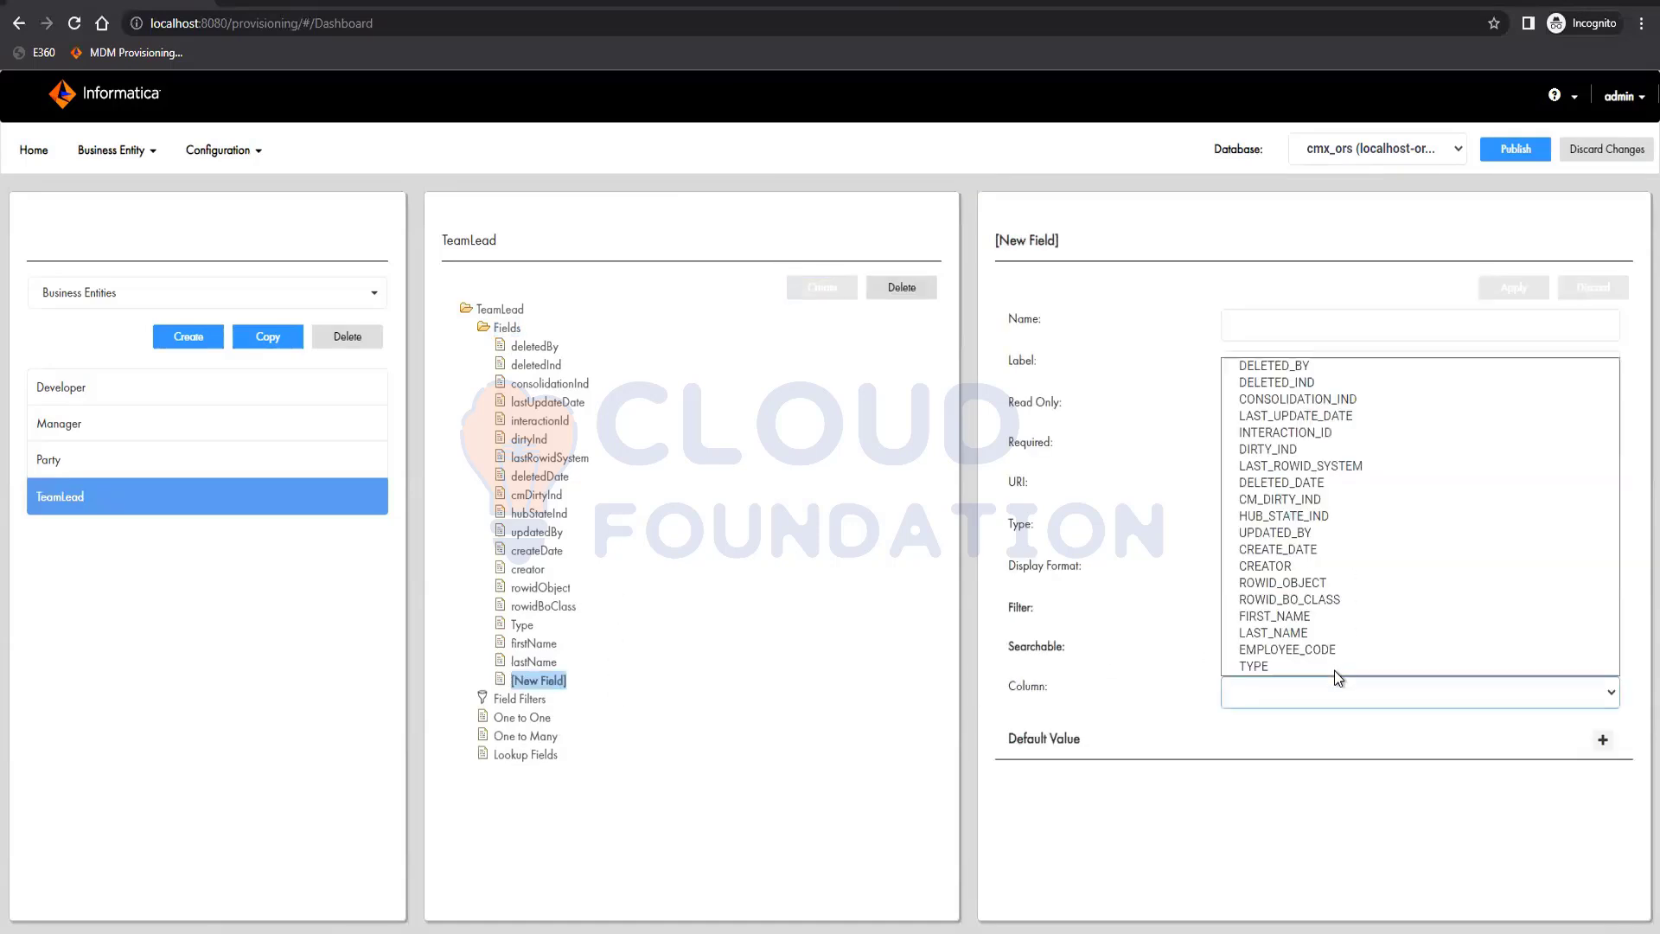
click(1335, 647)
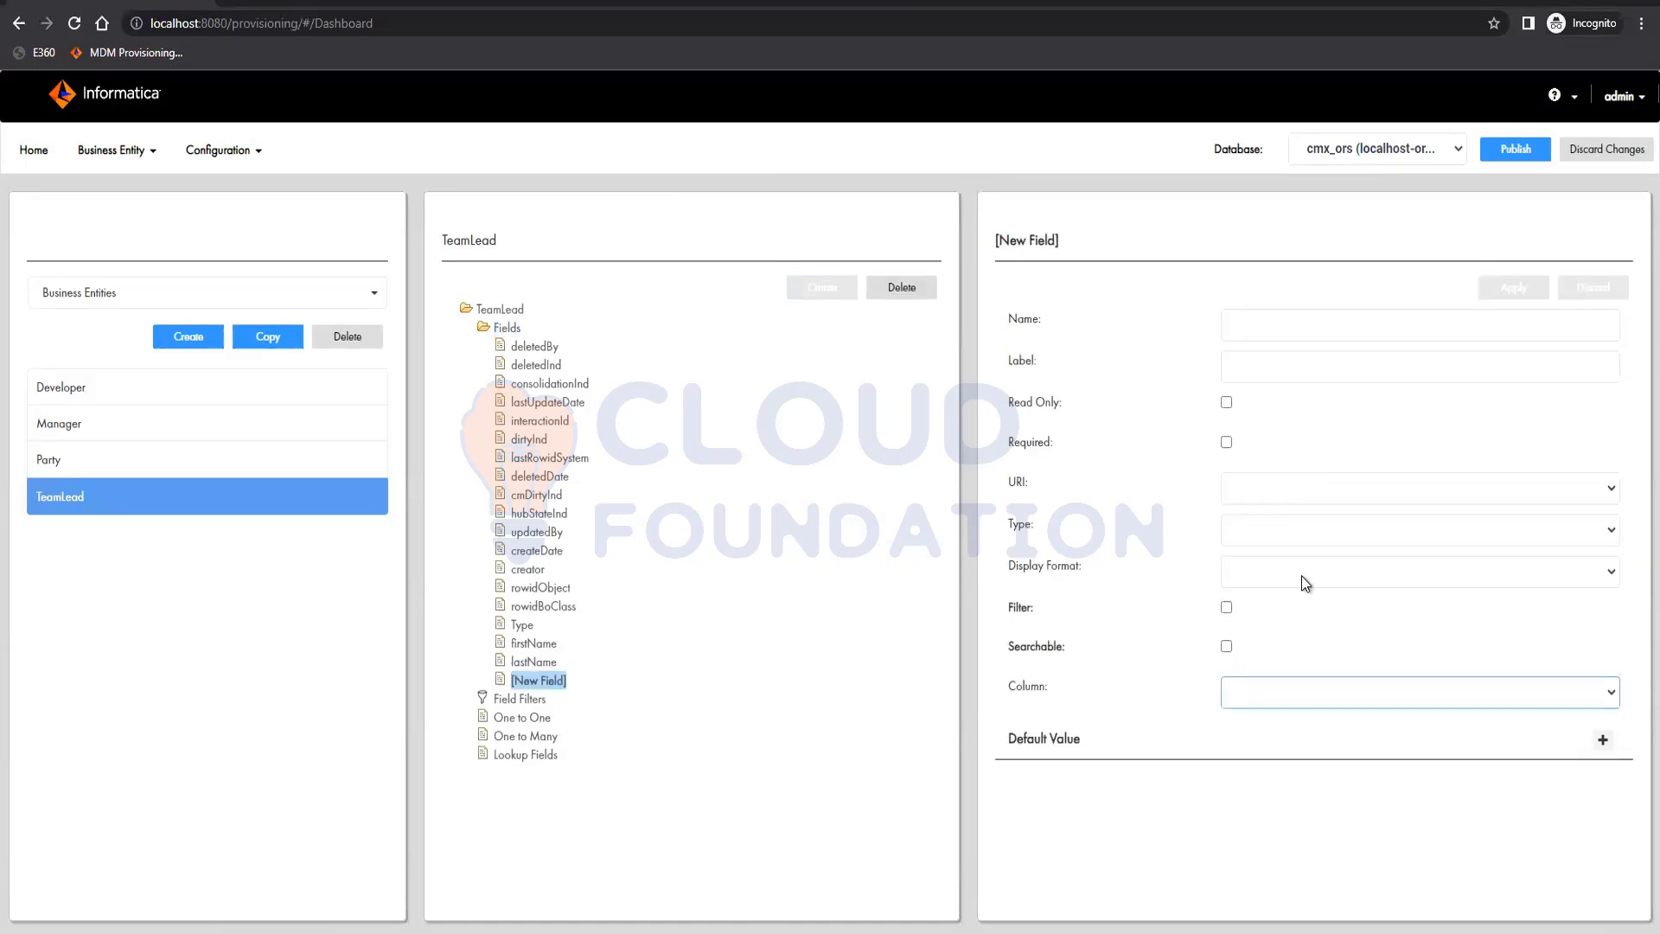
click(1257, 334)
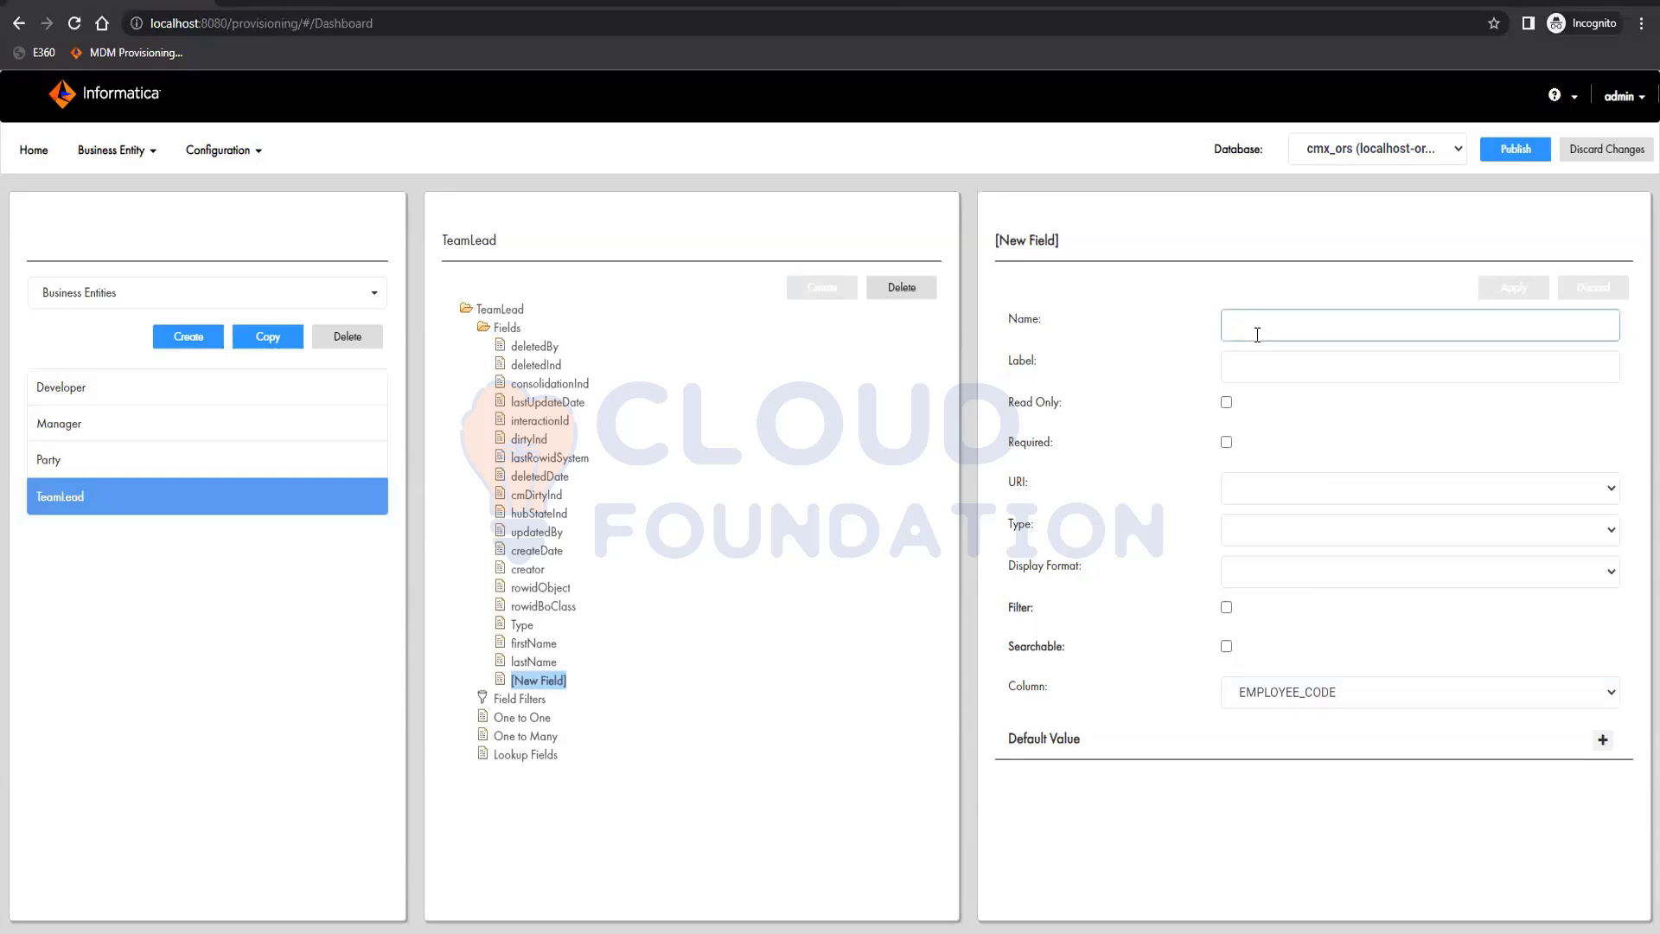
text(empl)
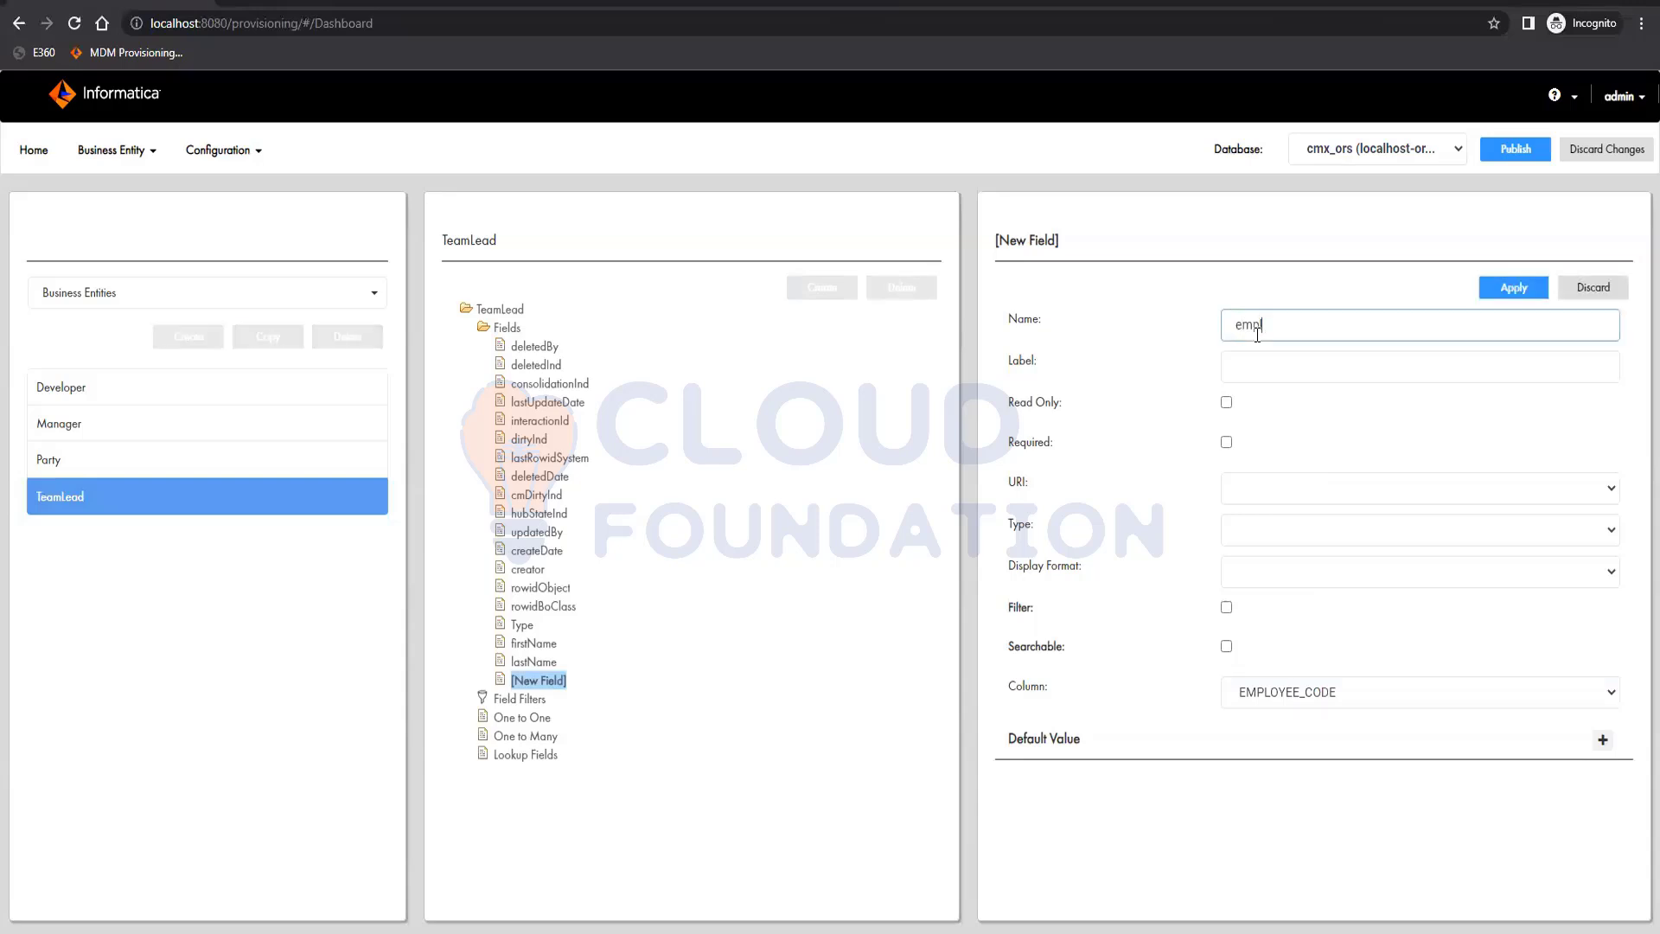
text(oyeeCode)
key(Tab)
text(c)
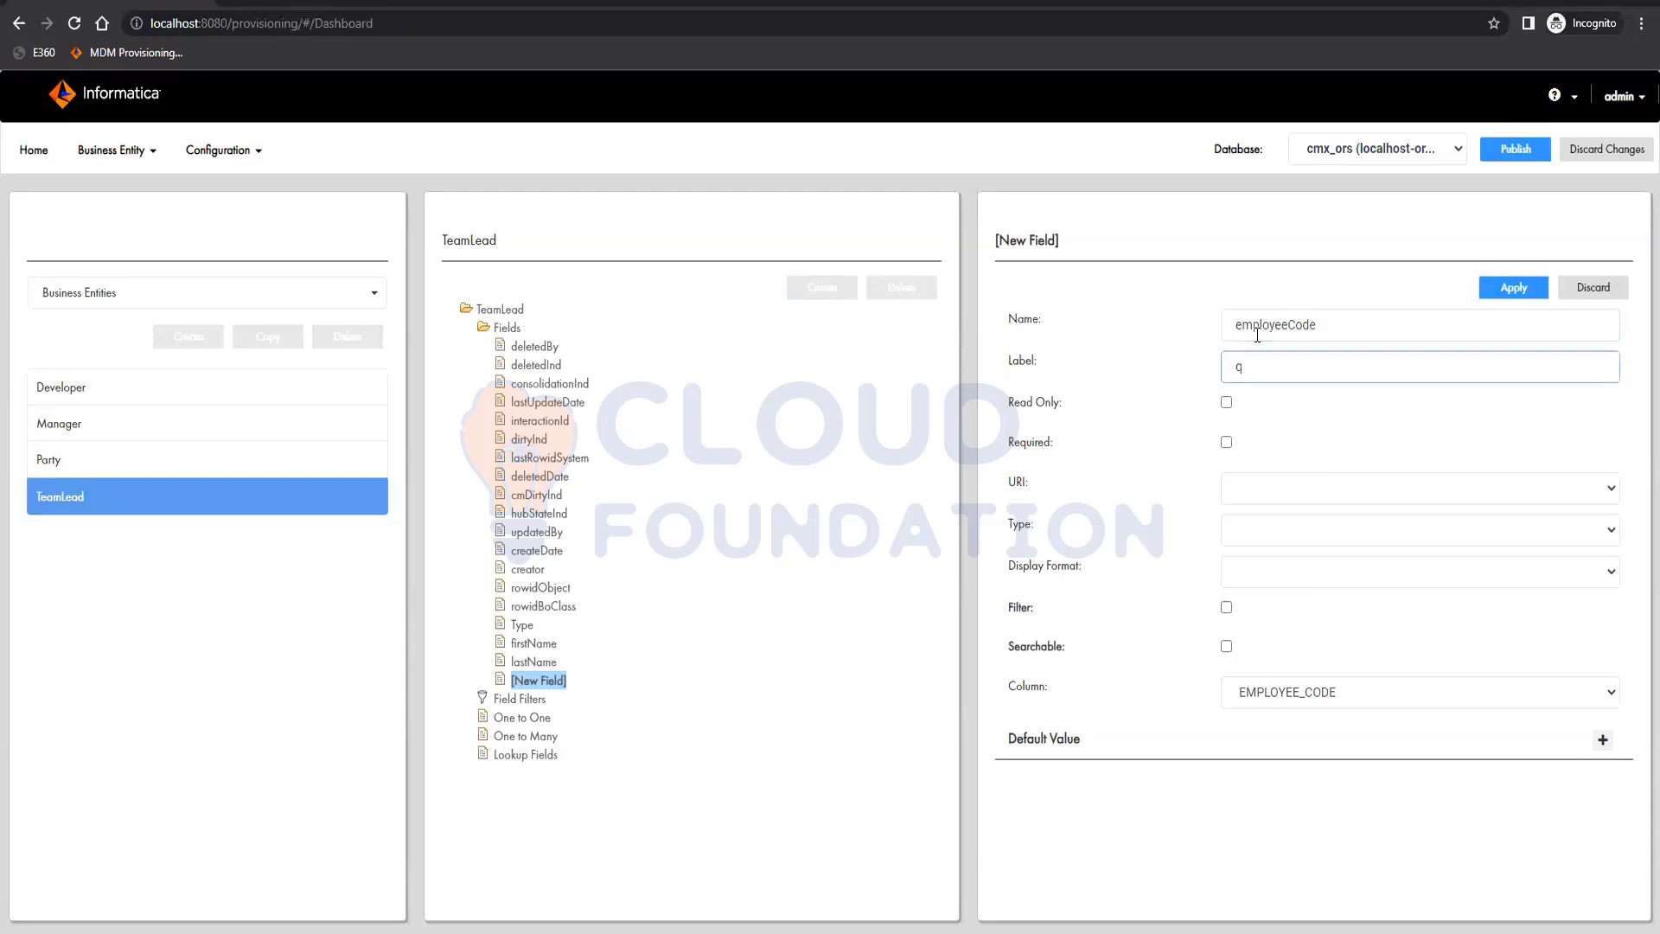
key(BackSpace)
text(Employee Code)
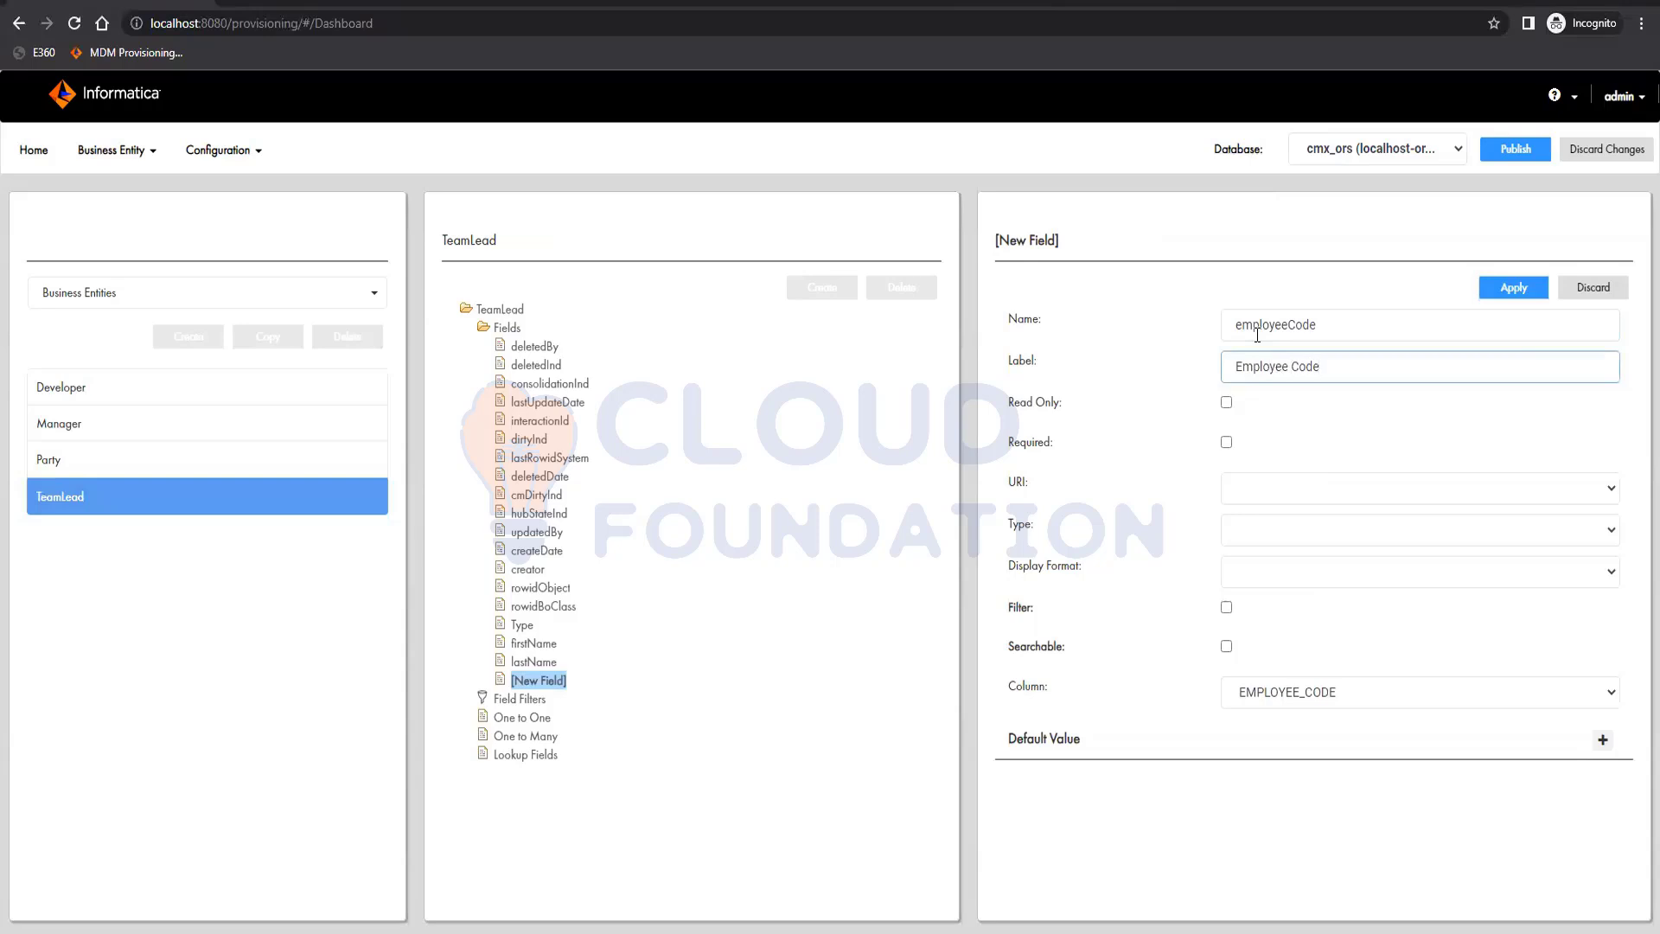
click(1514, 287)
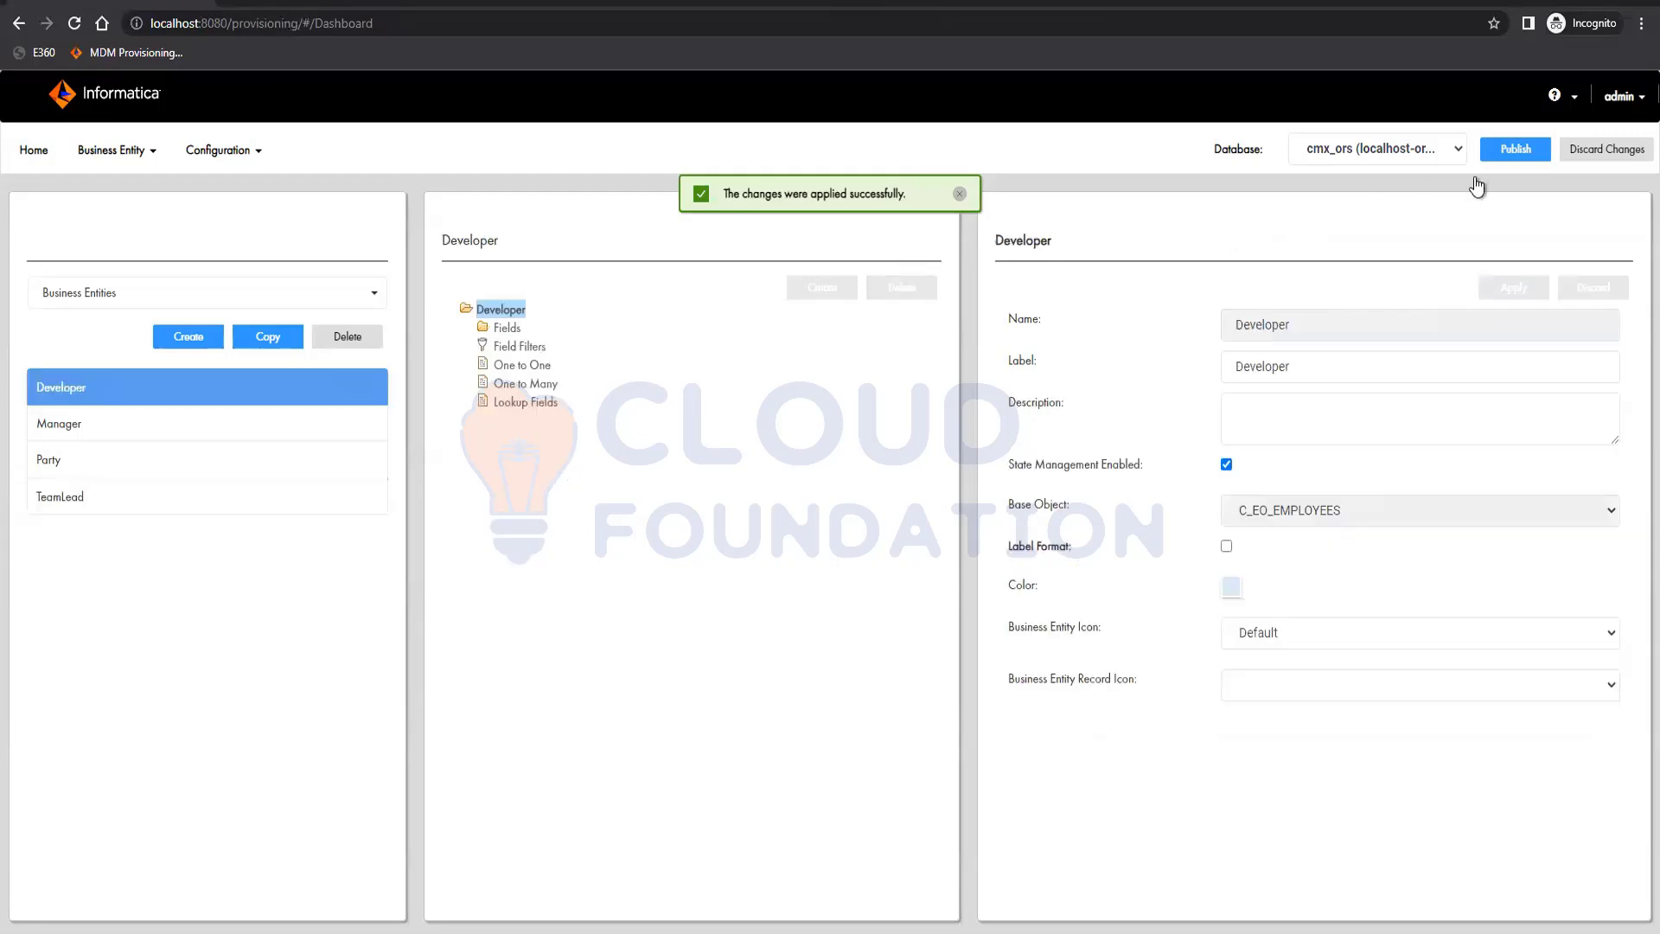
Check the Developer entity's fields and publish the pending business entity changes to the cmx_ors database
click(515, 332)
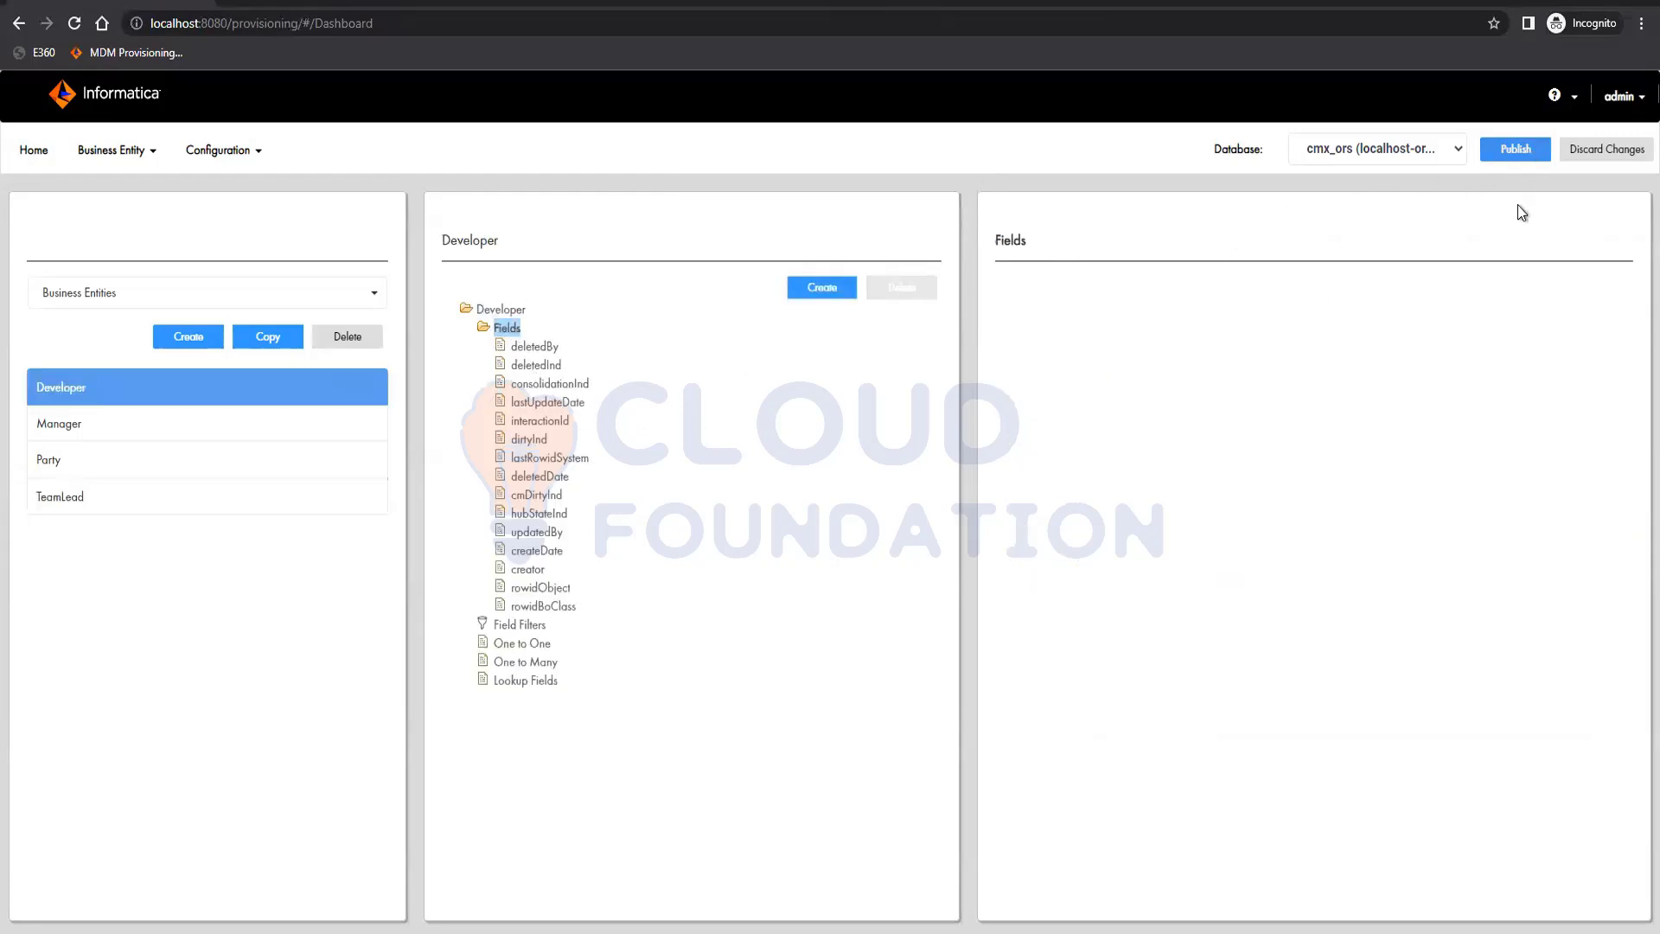
click(1515, 149)
click(869, 337)
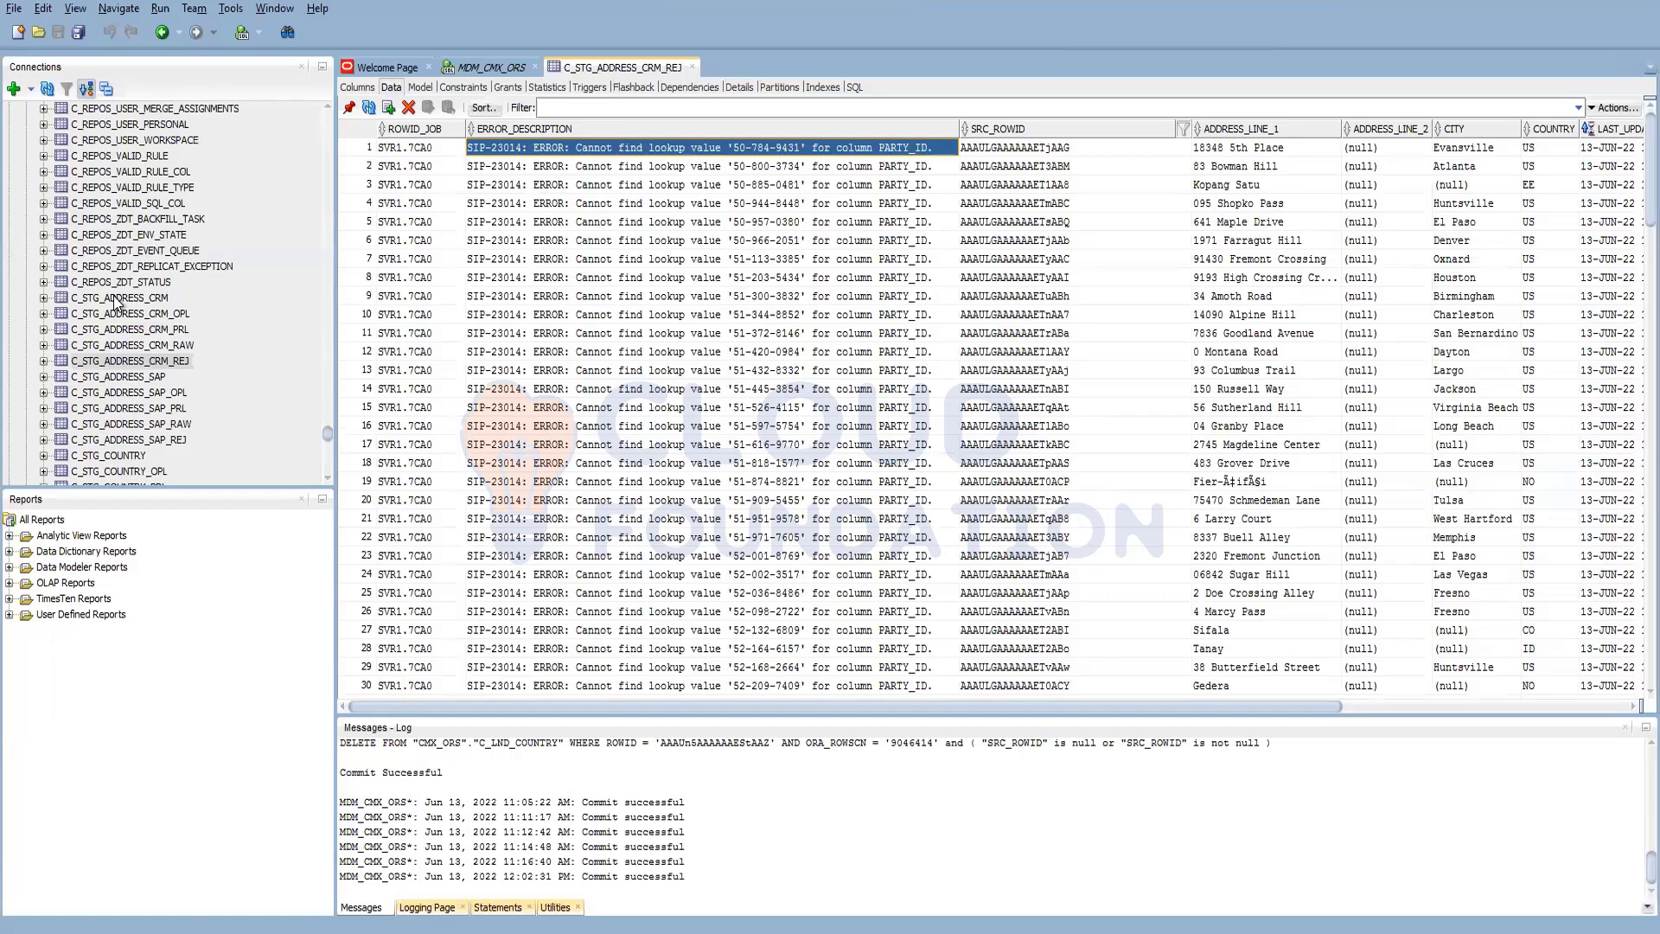
Examine the C_REPOS_CO_CS_CONFIG table's data in Oracle SQL Developer, and return to the MDM Provisioning Tool
scroll(117, 303, up, 15)
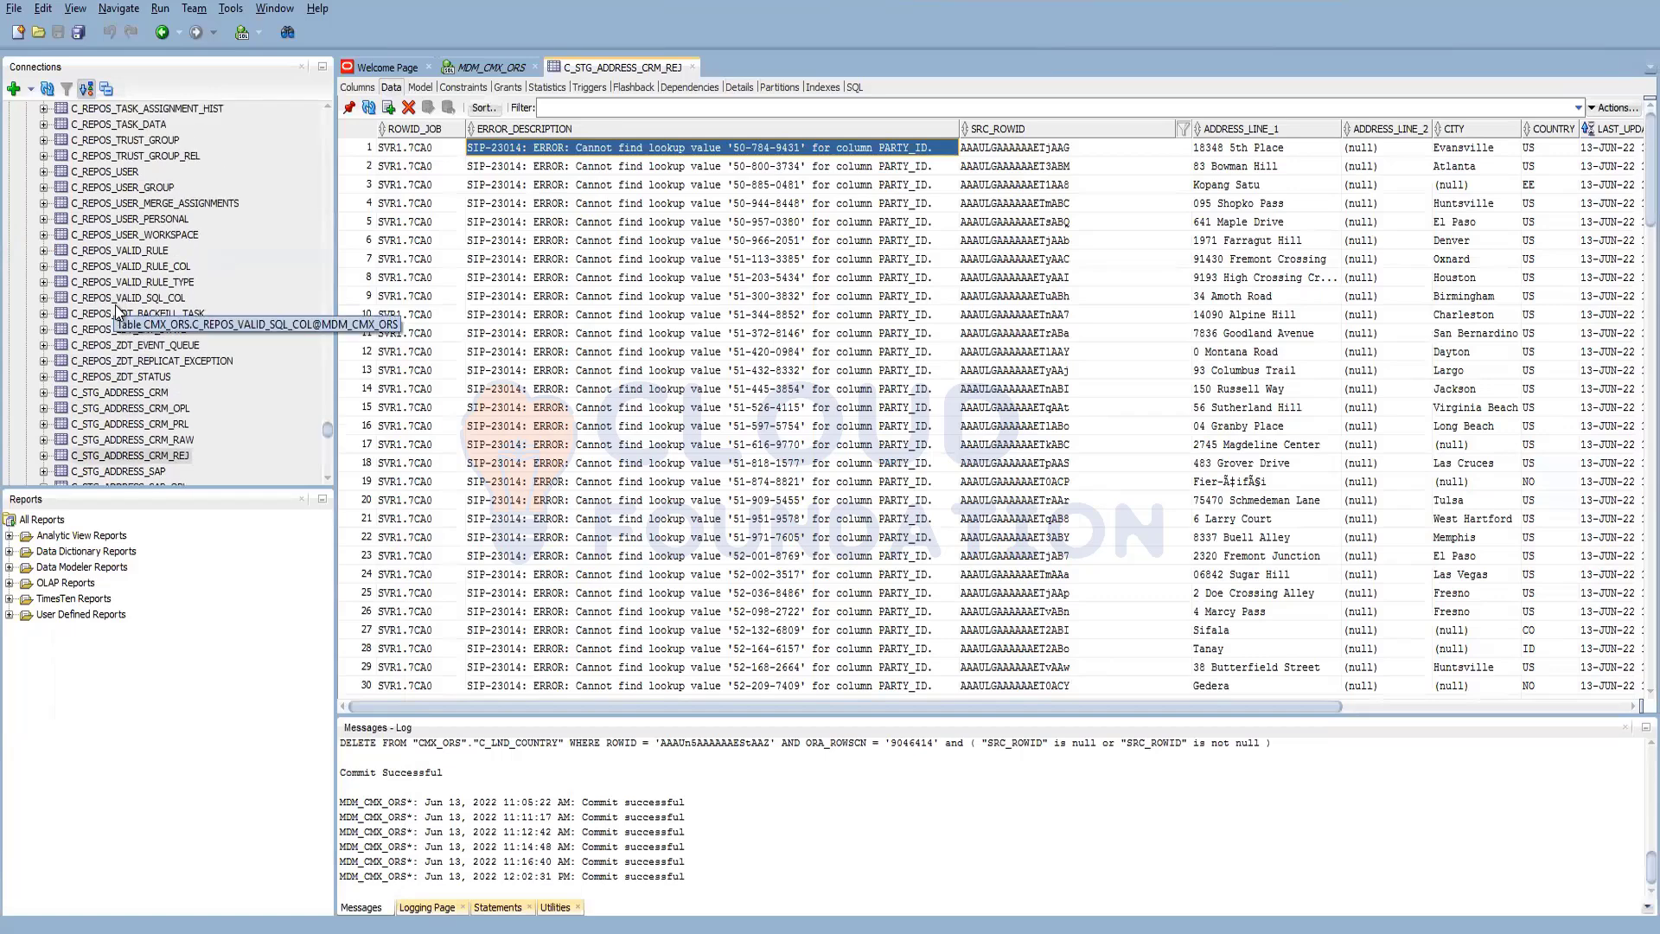
scroll(118, 317, up, 12)
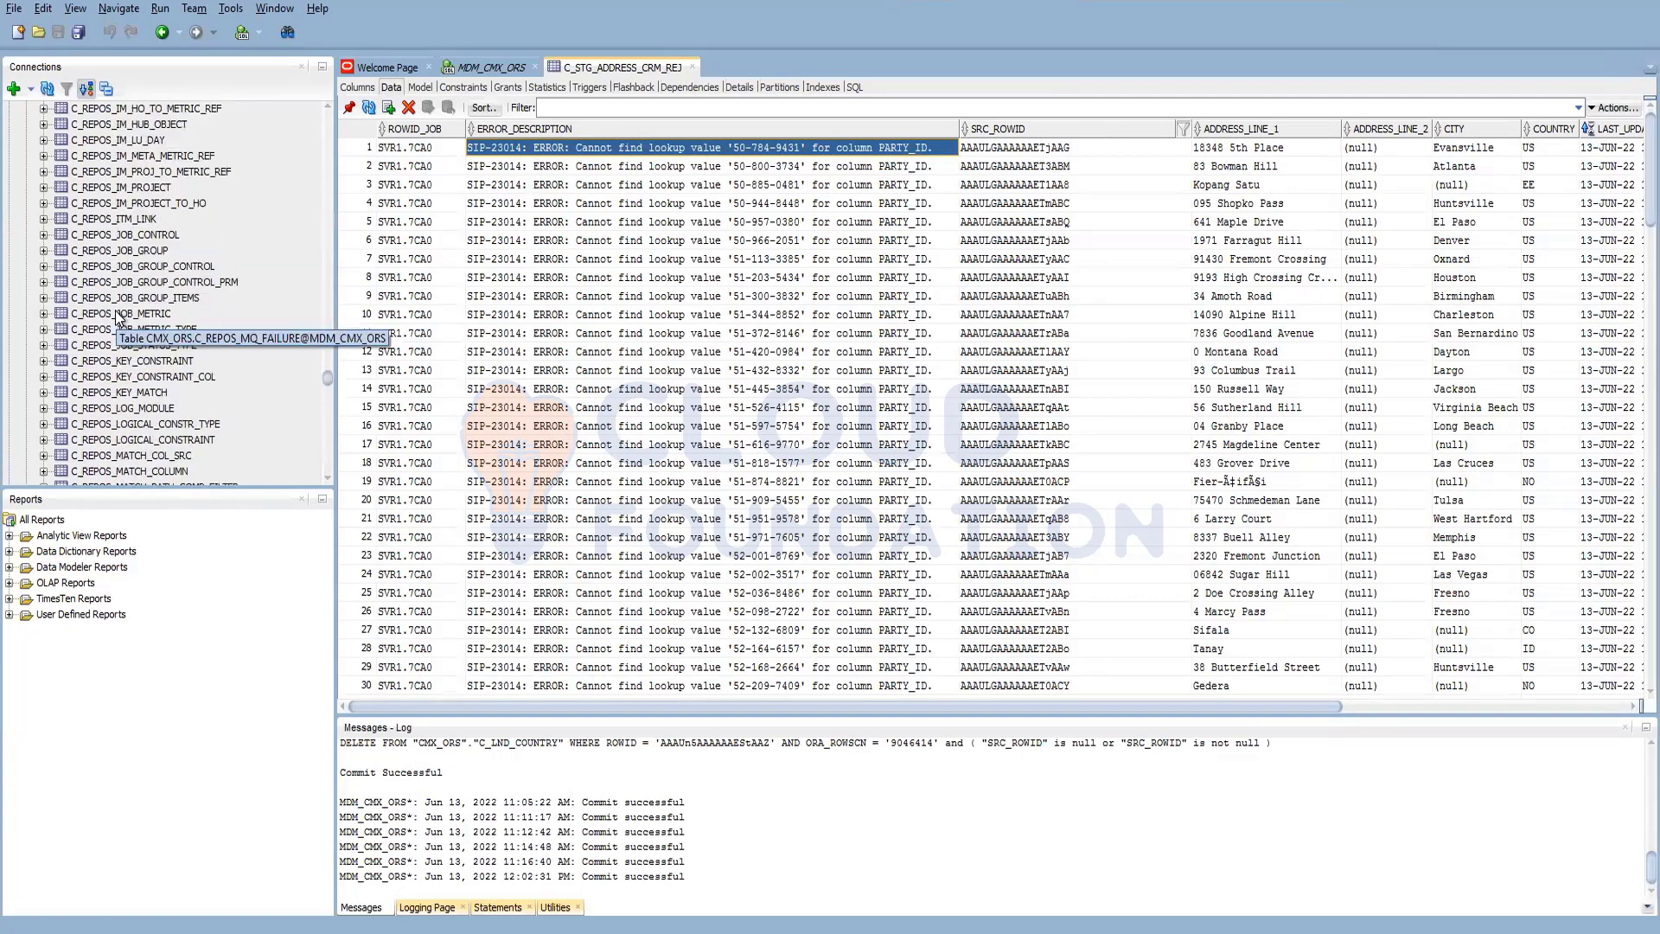
scroll(119, 317, up, 10)
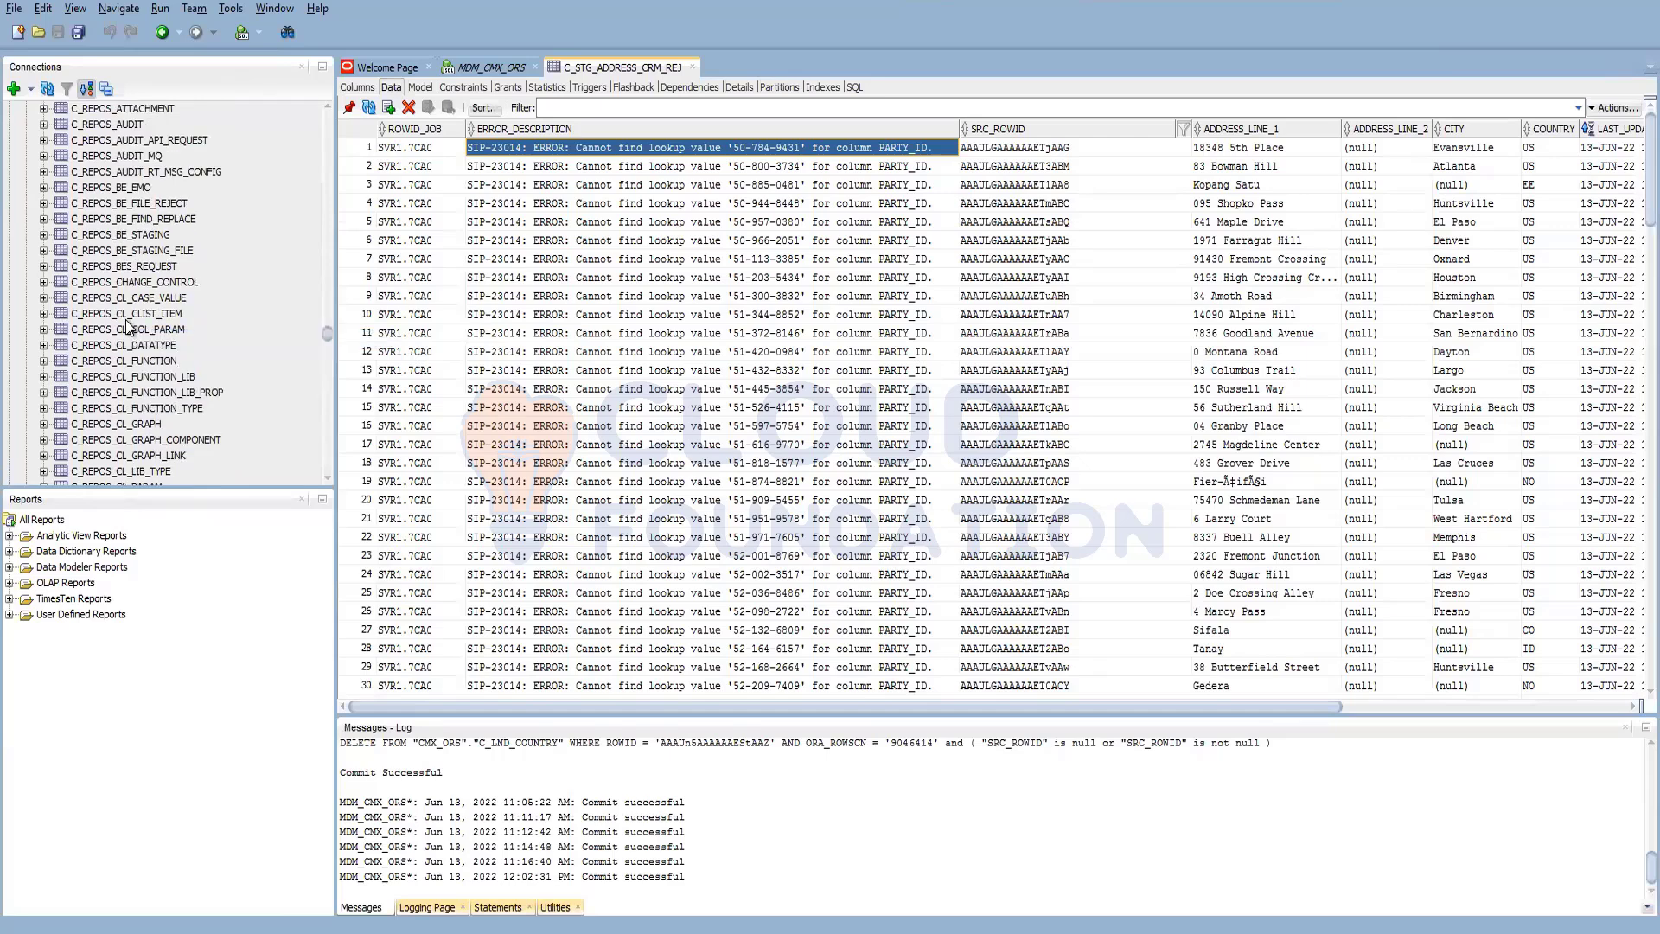
scroll(135, 372, down, 2)
scroll(140, 425, down, 2)
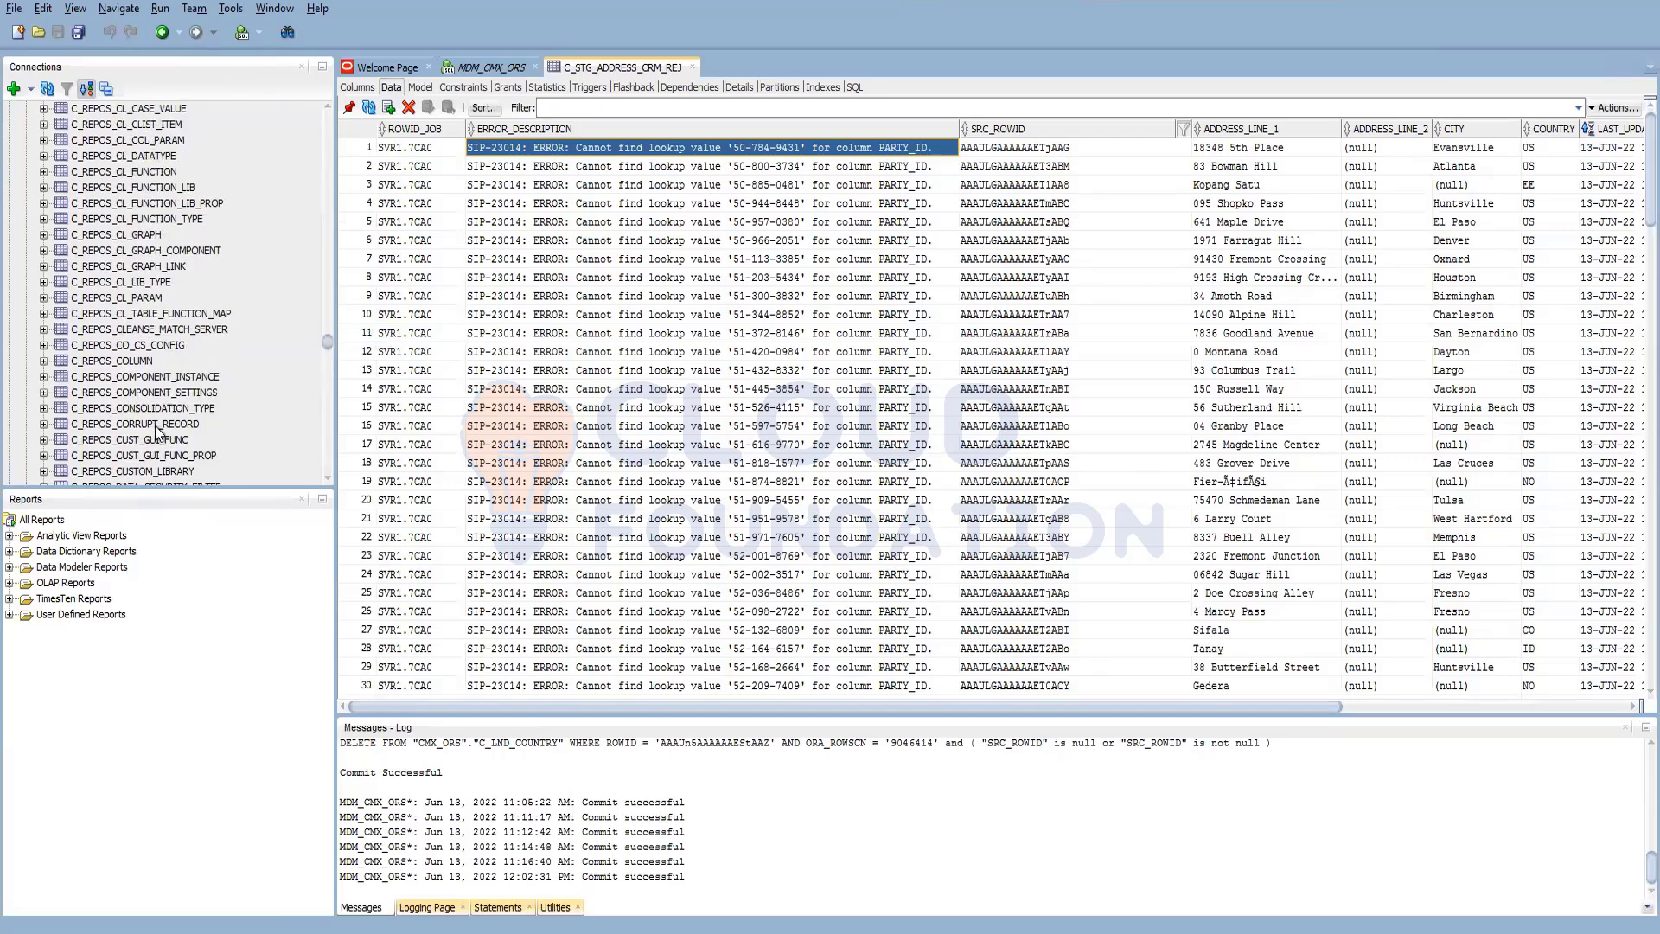
scroll(154, 422, up, 2)
scroll(154, 426, up, 15)
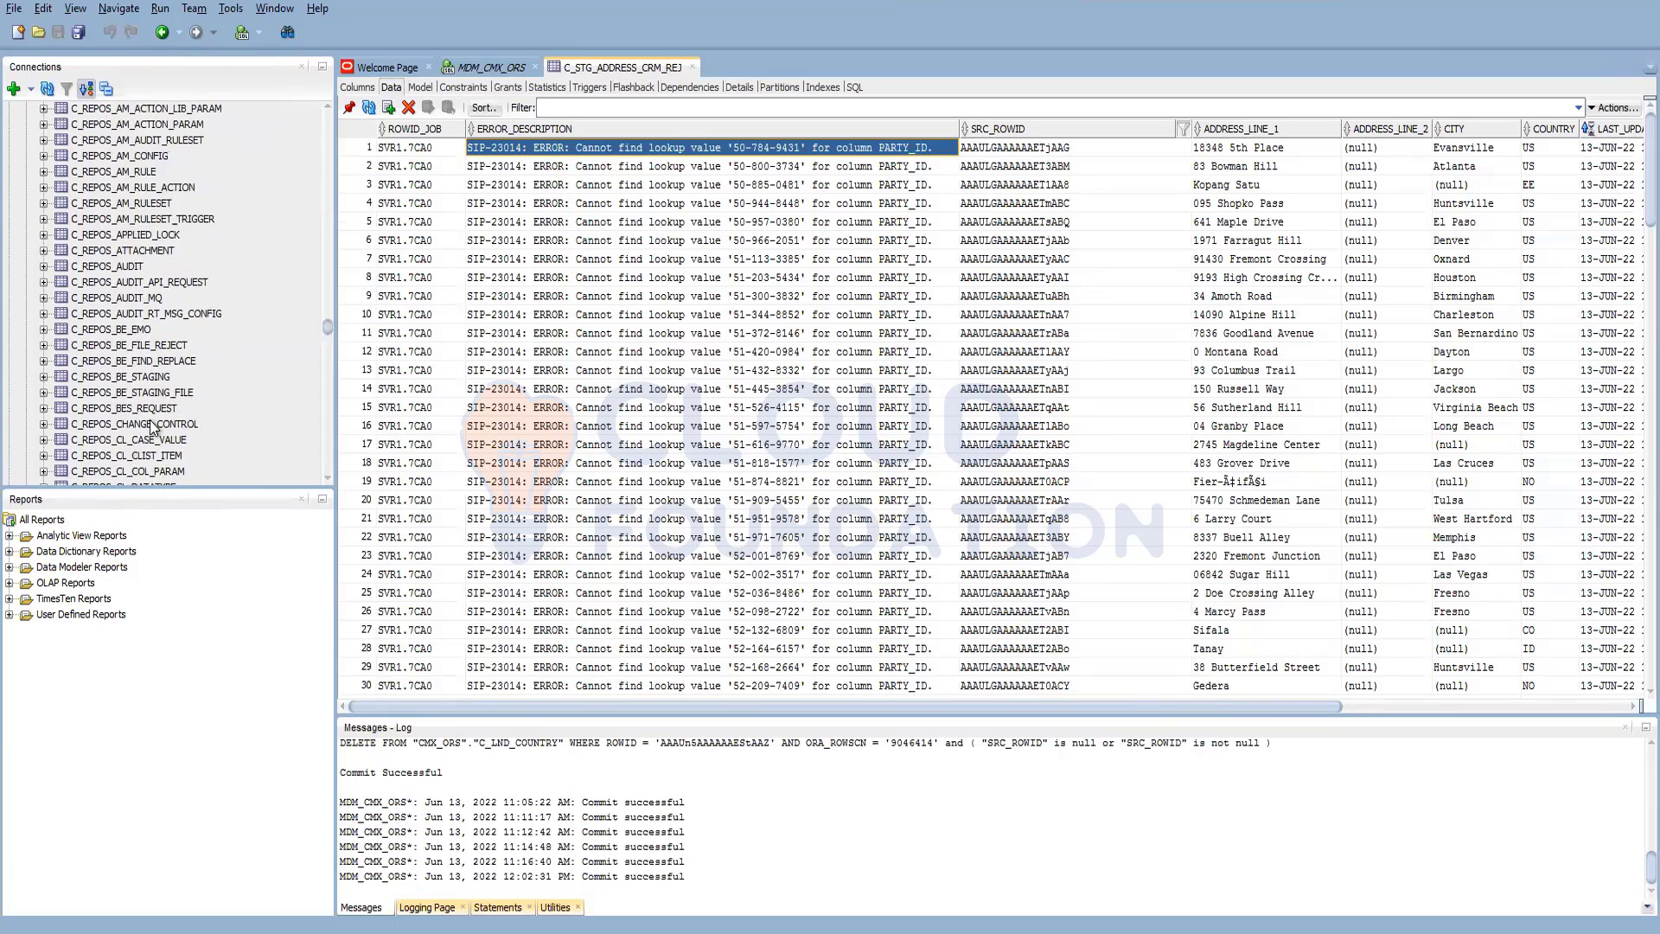
scroll(149, 419, down, 9)
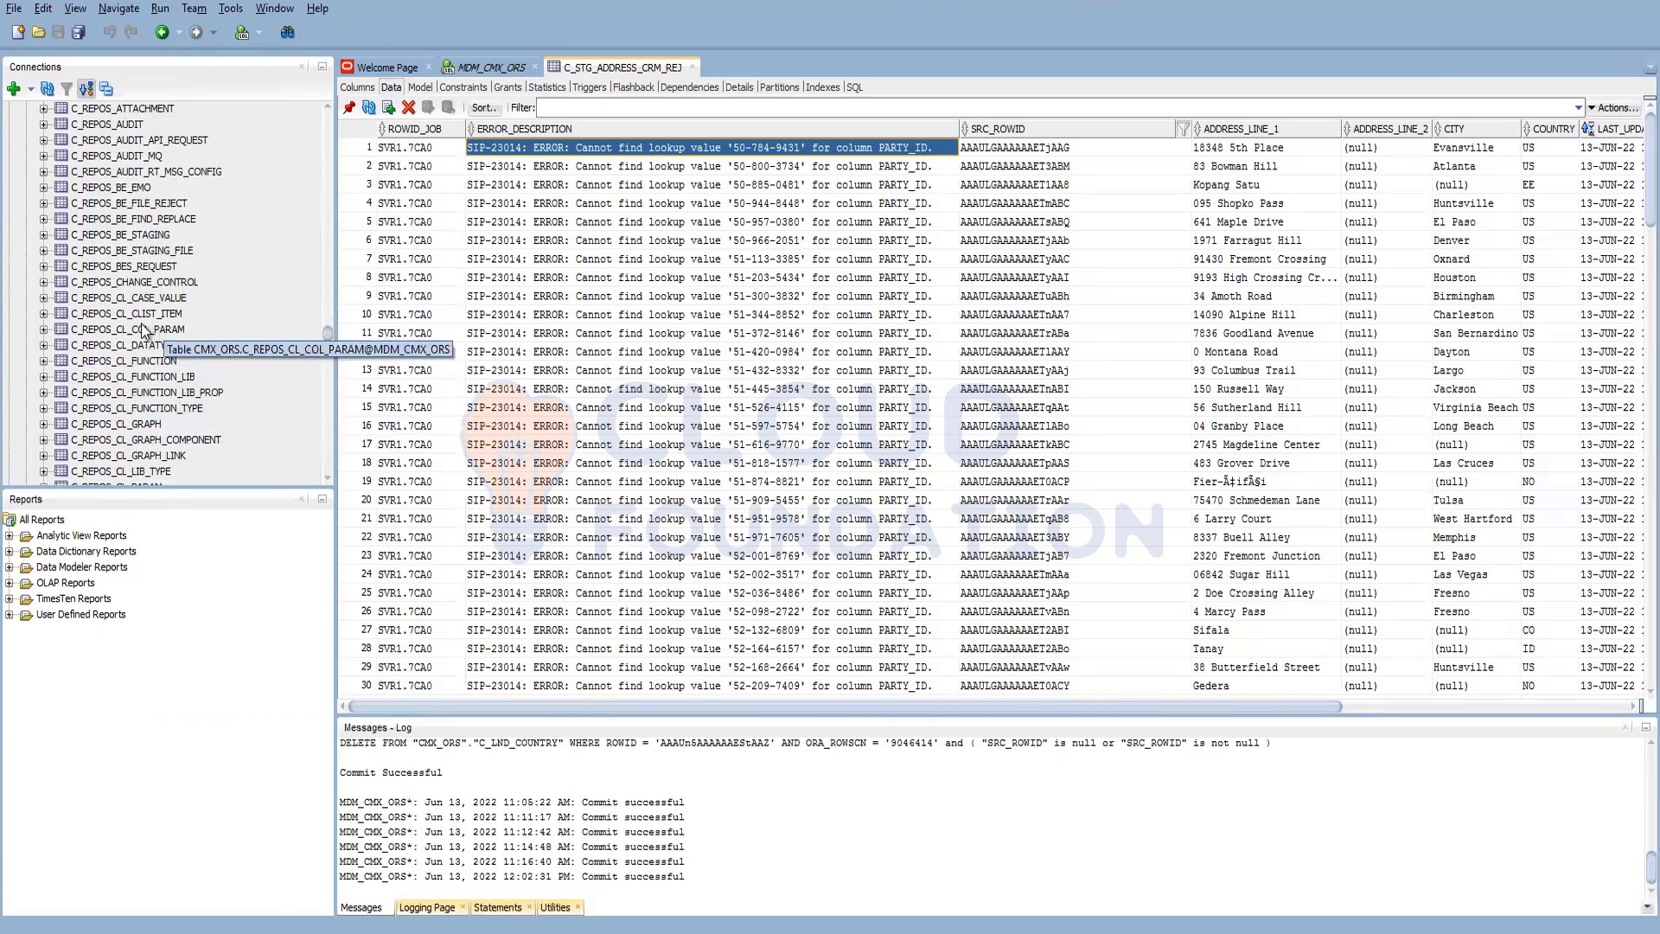
scroll(154, 424, down, 3)
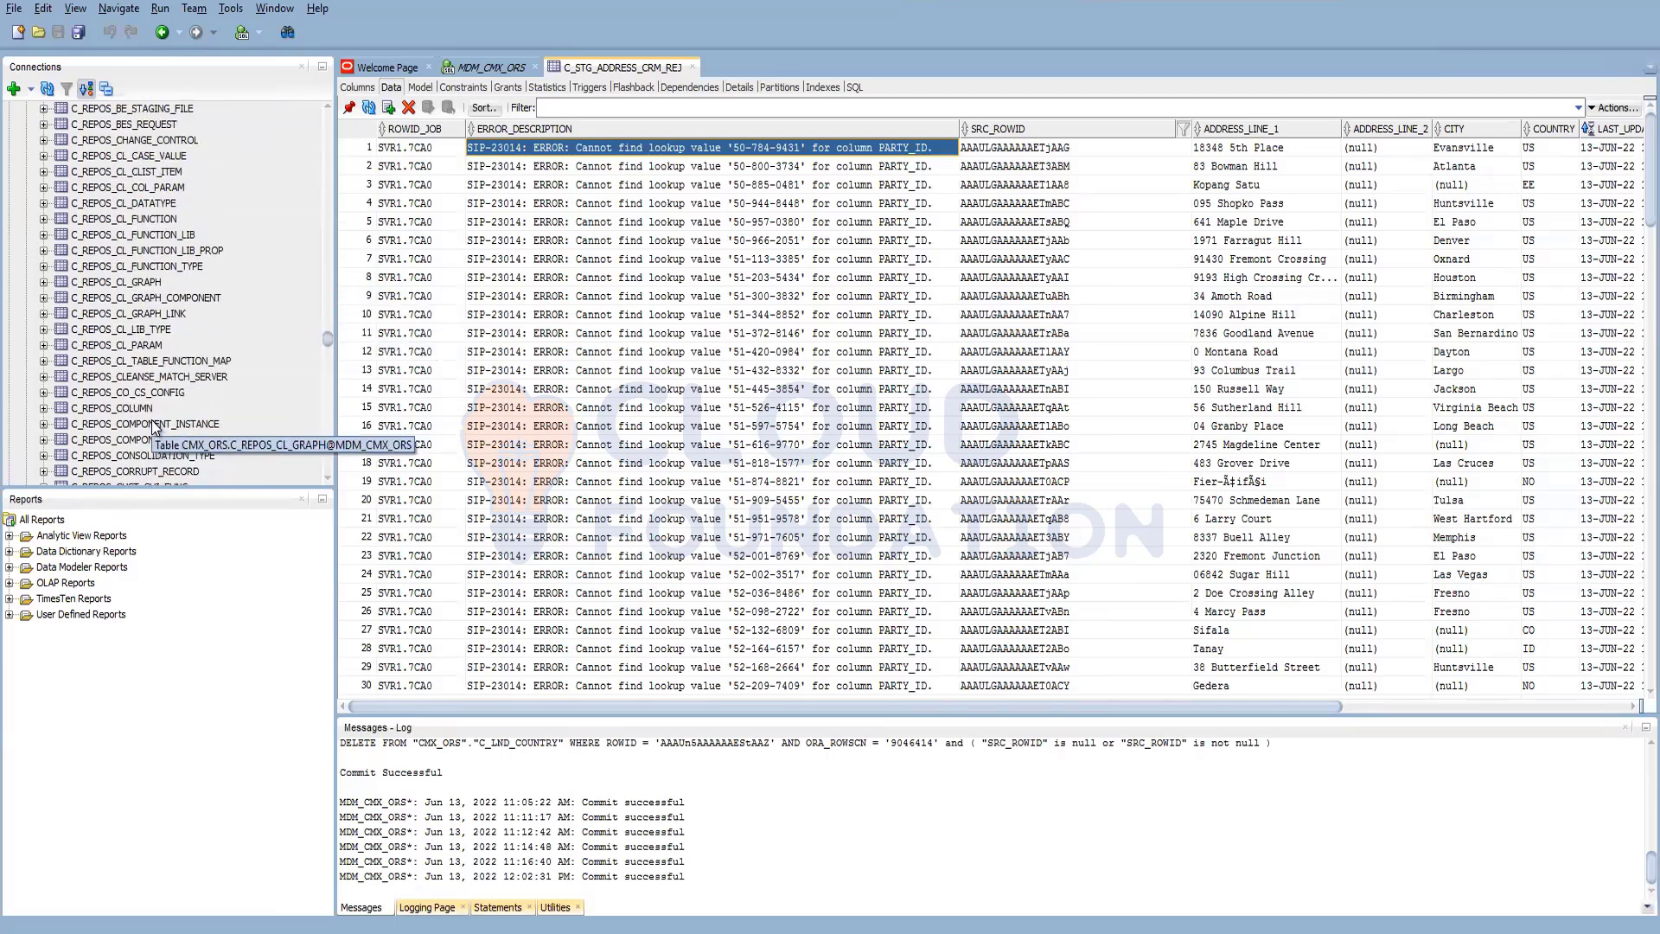
click(156, 394)
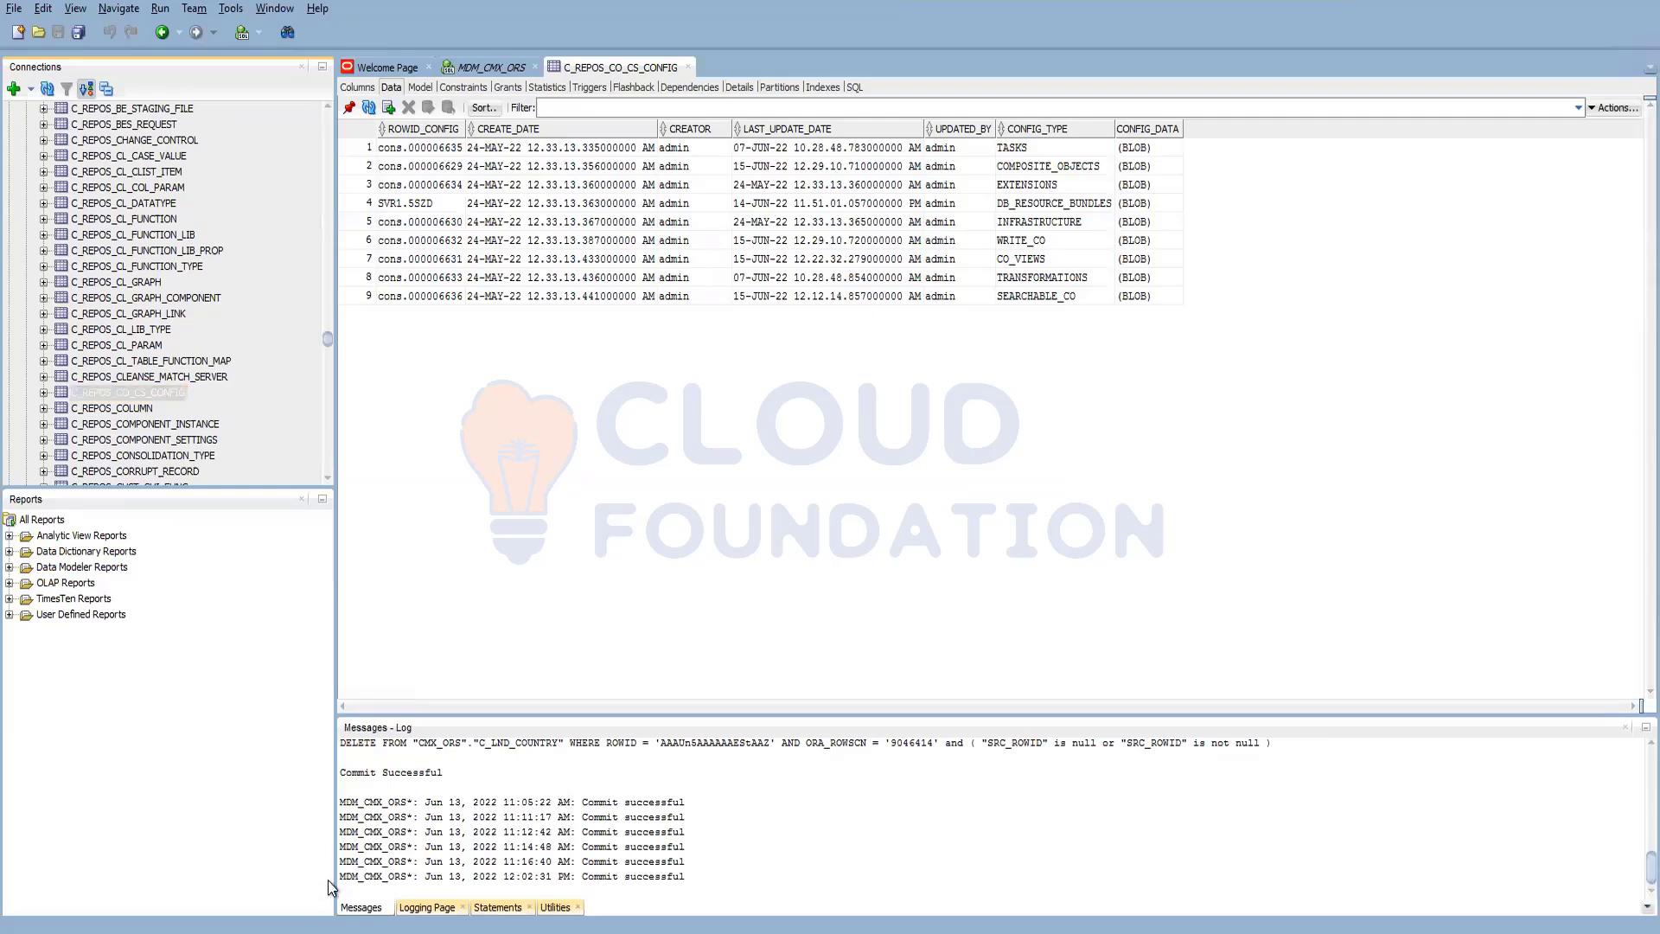
mouse_move(376, 861)
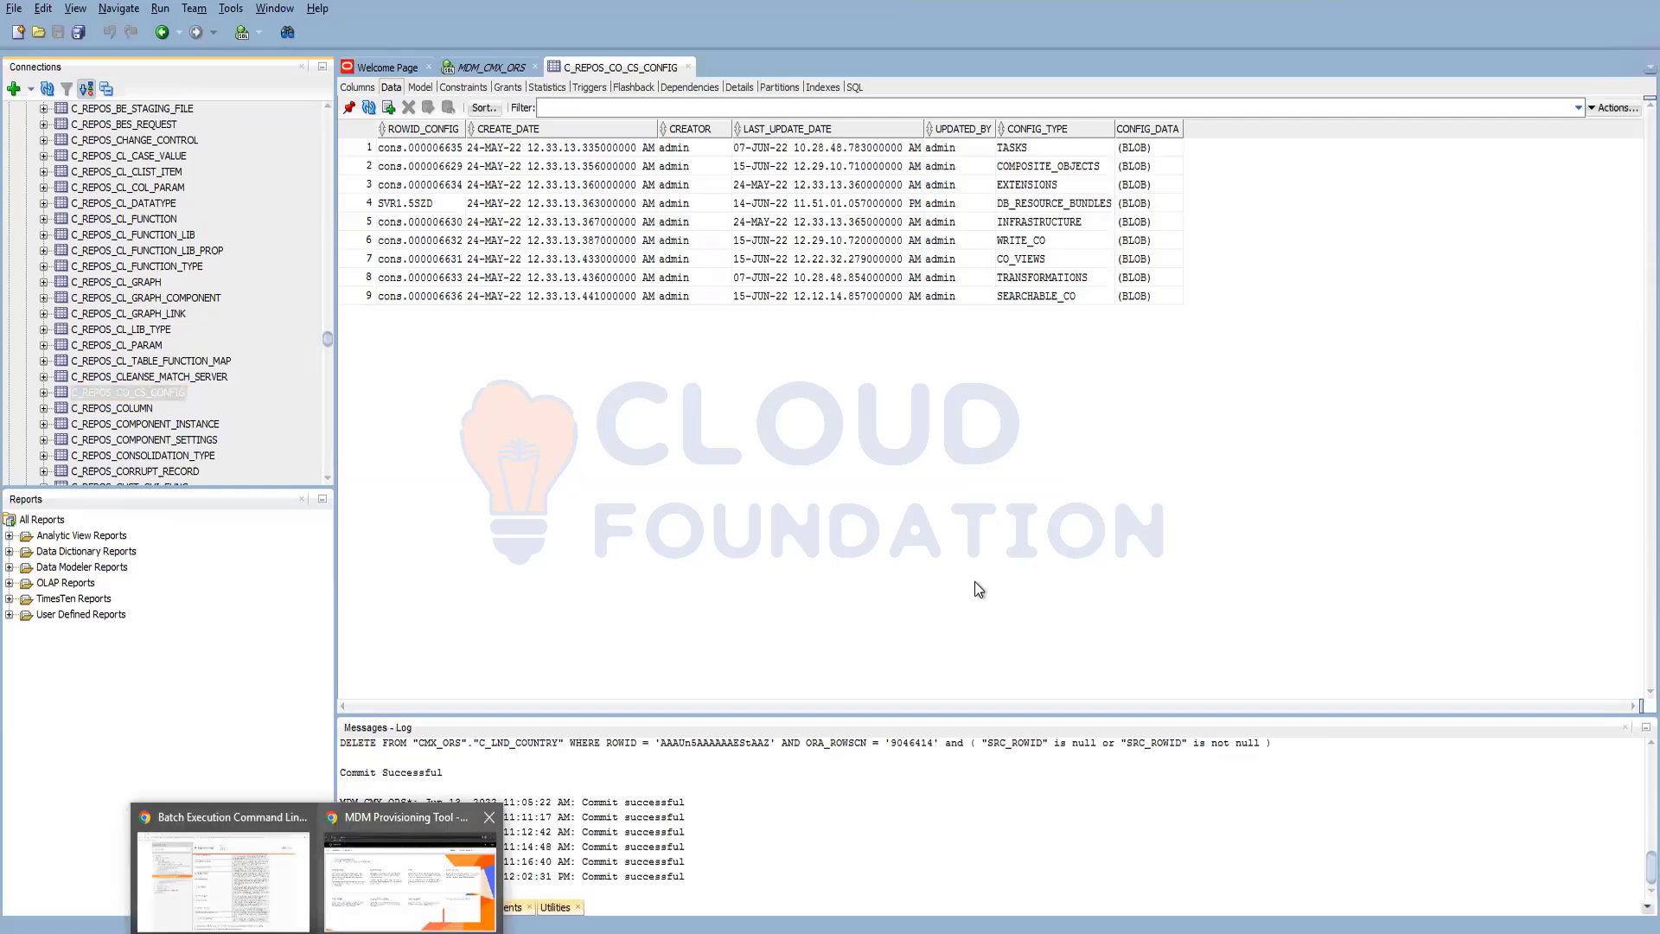
click(376, 861)
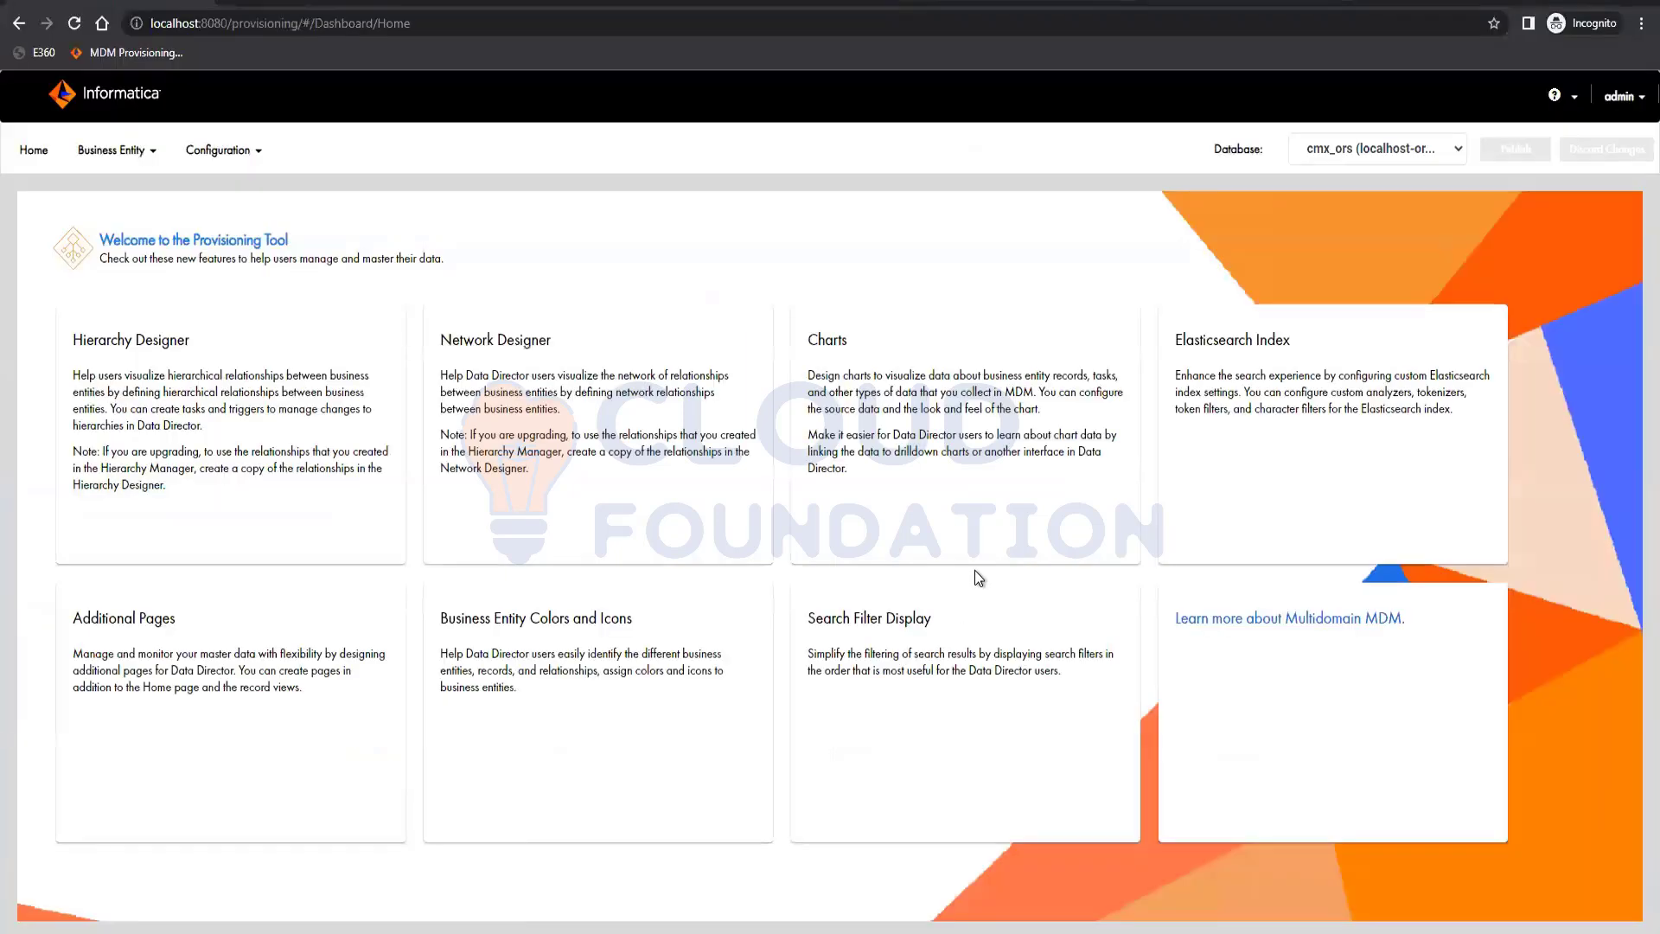